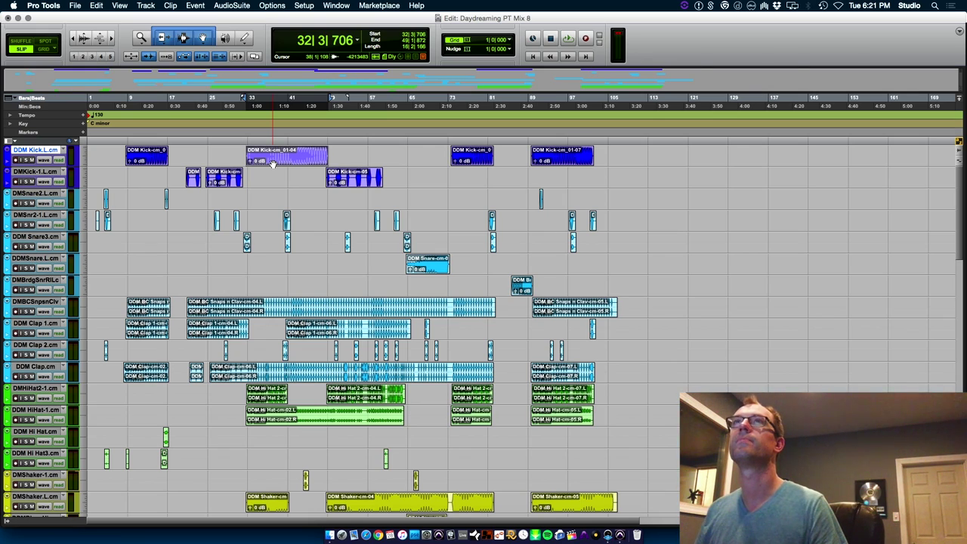
# Return to the session start, pull the DMKck.Lcm fader fully down, and start playback.
pyautogui.press('Return')
pyautogui.press('super+equal')
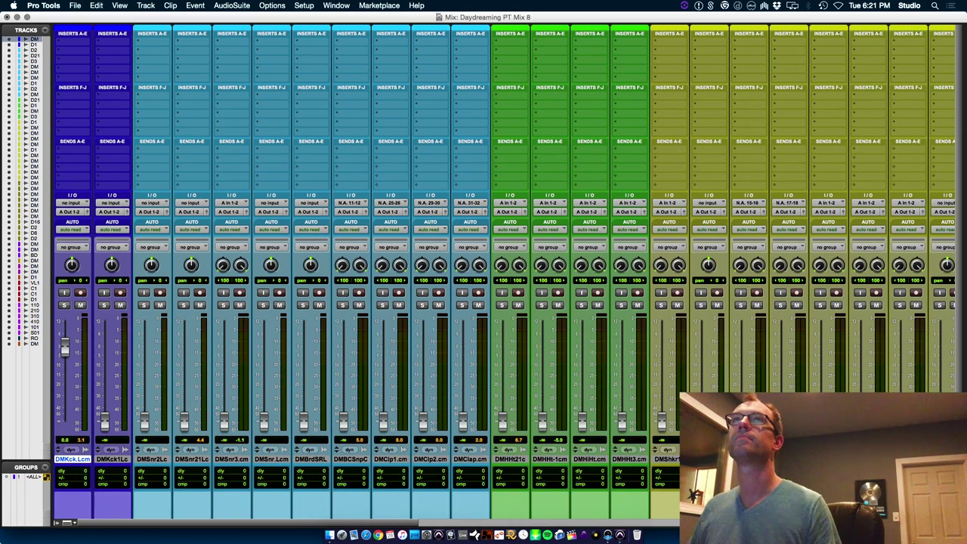
pyautogui.moveTo(65, 349); pyautogui.dragTo(65, 421)
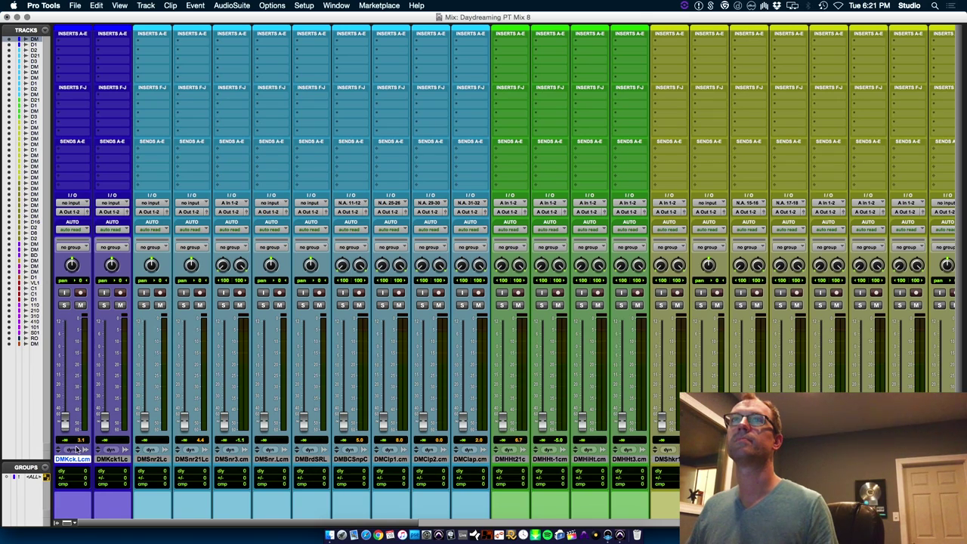
pyautogui.press('super+equal')
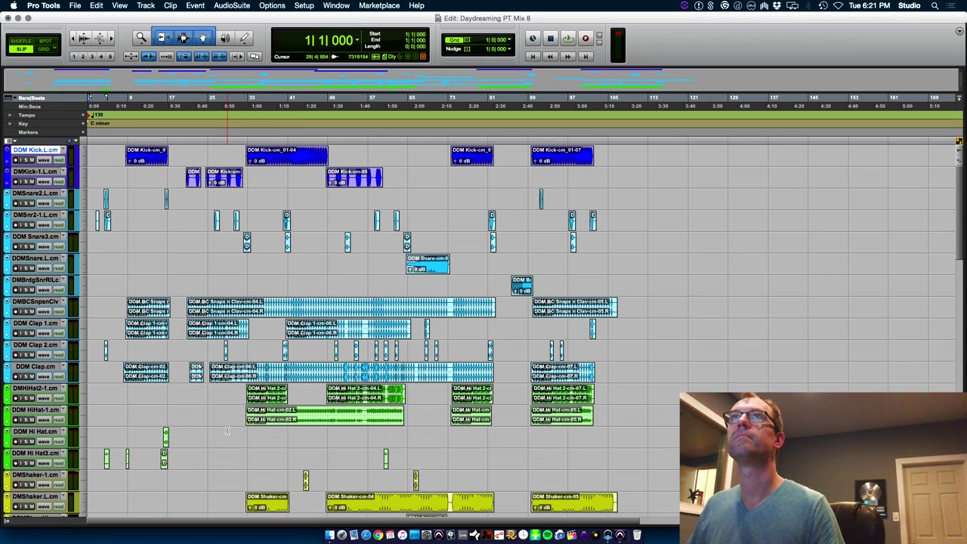
pyautogui.press('space')
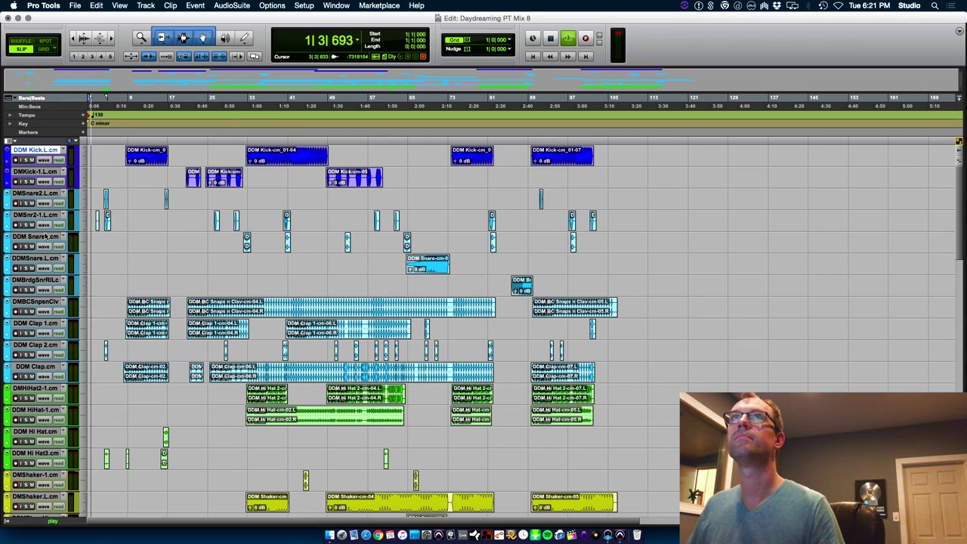
# Raise the DMSnr21Lc fader to about -11.3 dB and the DMSnr2Lc fader to about -15.3 dB.
pyautogui.press('super+equal')
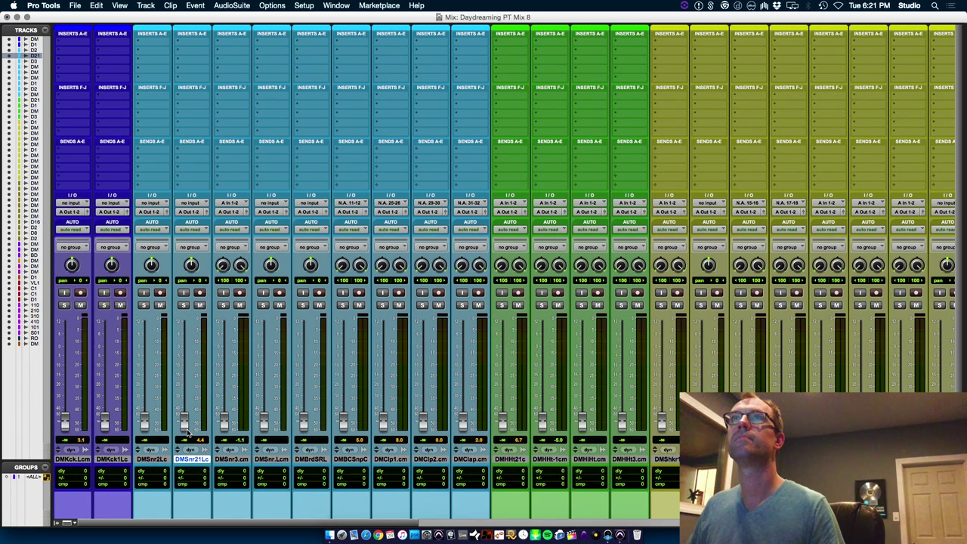
pyautogui.moveTo(189, 433); pyautogui.dragTo(184, 371)
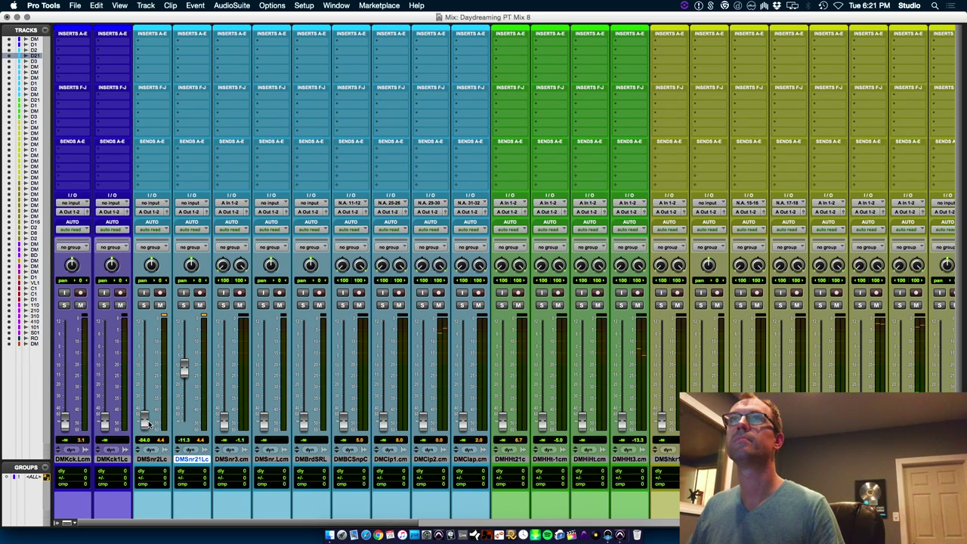
pyautogui.moveTo(144, 421); pyautogui.dragTo(148, 387)
# Raise the DMBCSnpC fader to about -10 dB, DMClp1.cm to about -13.4 dB, and DMKck.Lcm to about -12.9 dB.
pyautogui.press('super+equal')
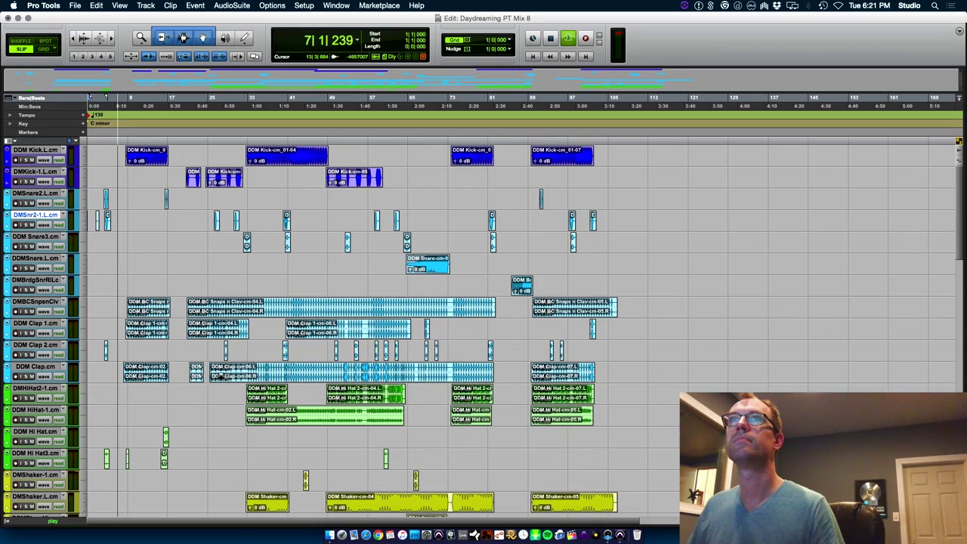
pyautogui.moveTo(959, 242); pyautogui.dragTo(959, 321)
pyautogui.press('super+equal')
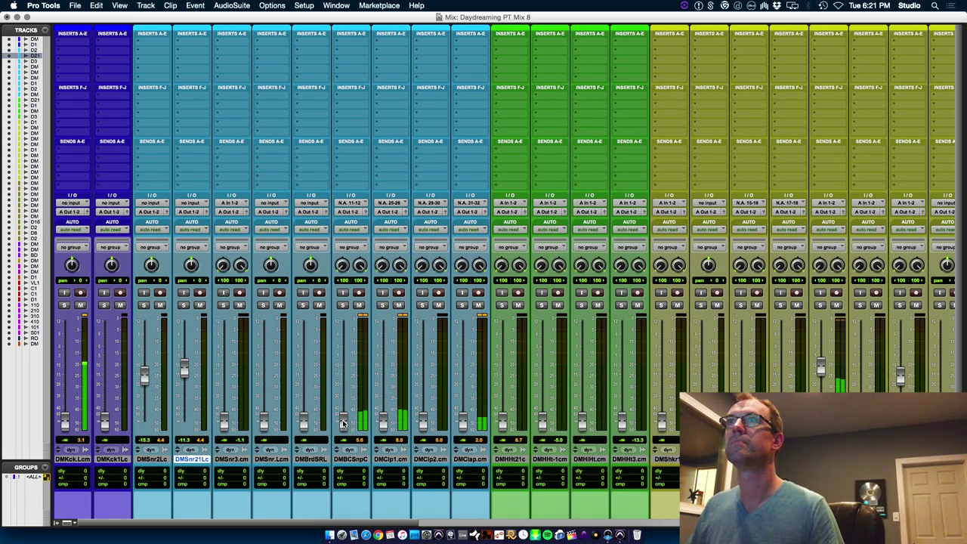
pyautogui.moveTo(344, 421); pyautogui.dragTo(349, 368)
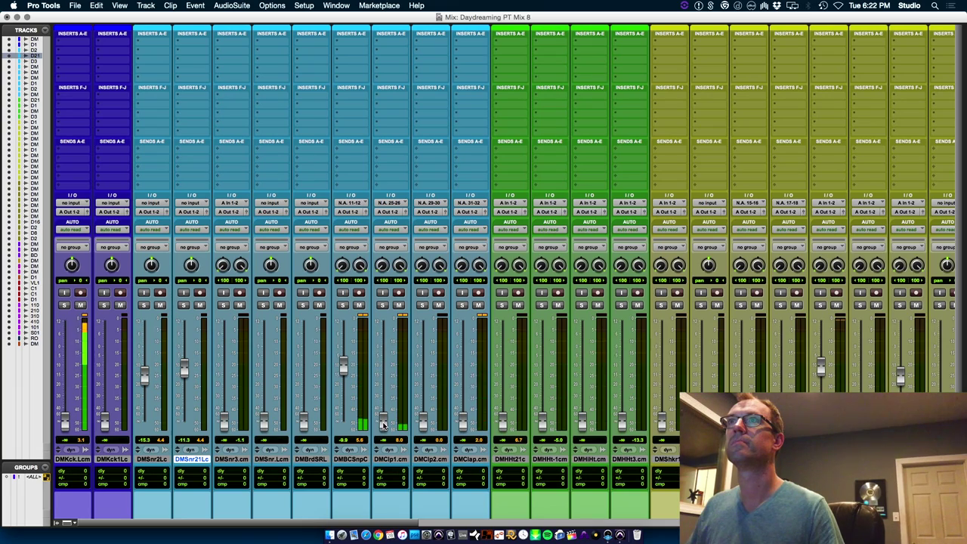
pyautogui.moveTo(383, 421); pyautogui.dragTo(384, 376)
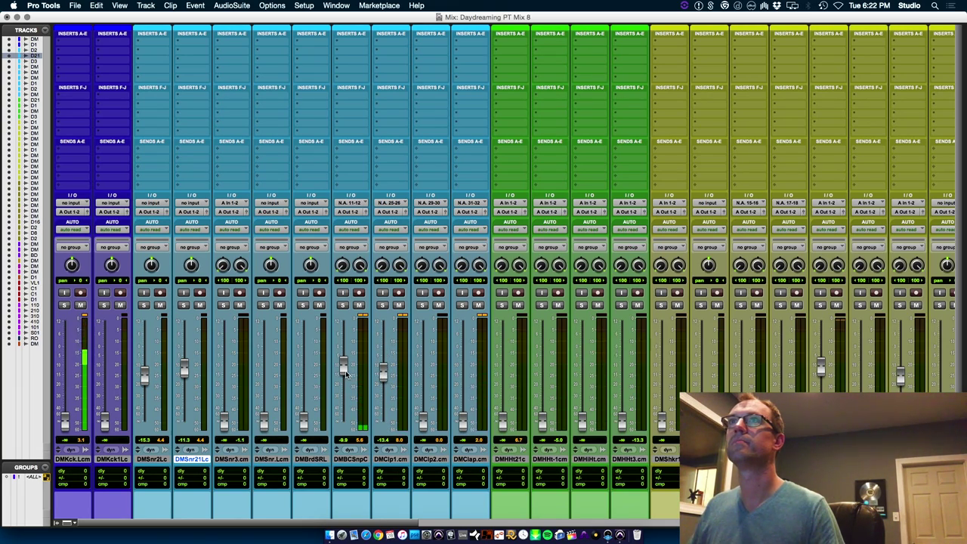
pyautogui.moveTo(65, 422); pyautogui.dragTo(75, 373)
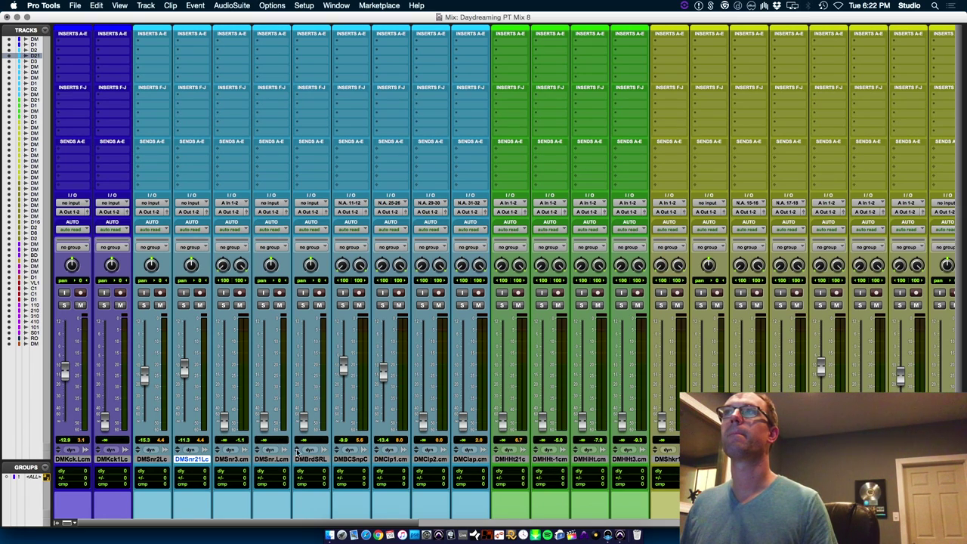
# Raise the DMPad.cm fader to about -15.0 dB, DMPickscm to about -16.8 dB, and the DMSbBsLc bass to about -19.5 dB.
pyautogui.moveTo(300, 523); pyautogui.dragTo(738, 523)
pyautogui.moveTo(534, 422); pyautogui.dragTo(534, 378)
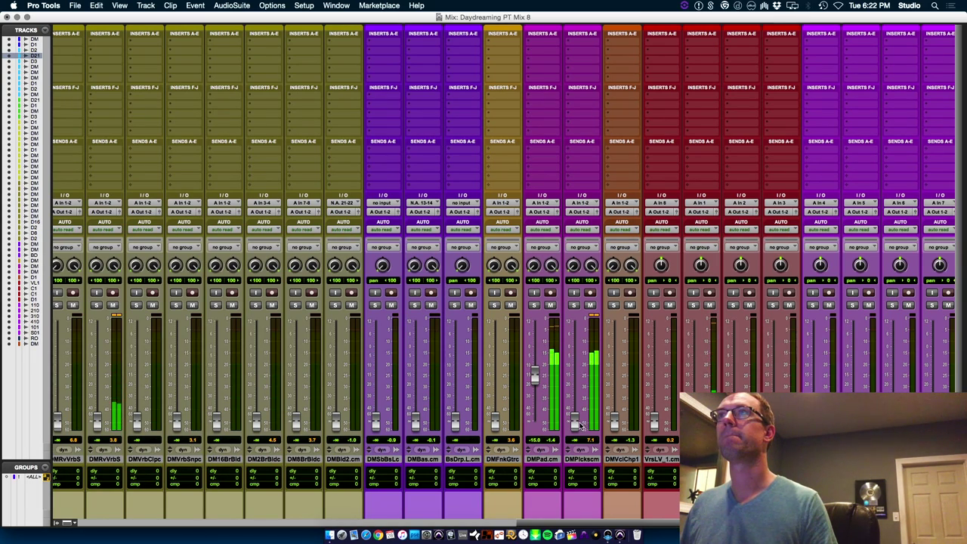
pyautogui.moveTo(574, 422); pyautogui.dragTo(574, 385)
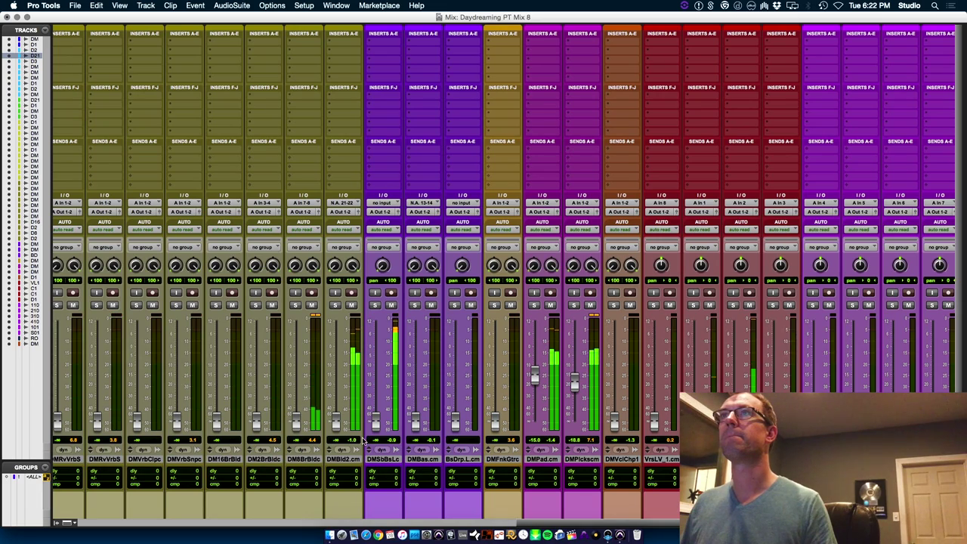
pyautogui.moveTo(376, 421); pyautogui.dragTo(375, 387)
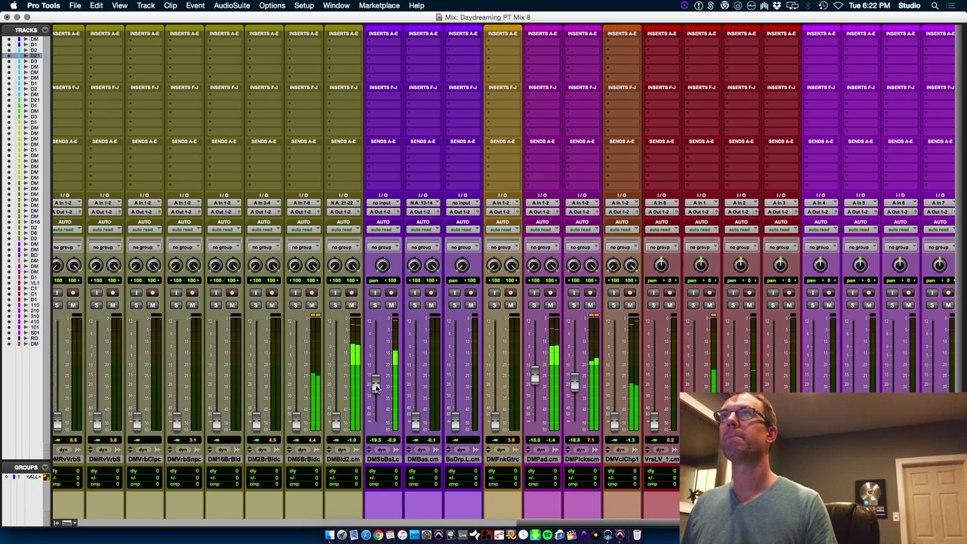
# Set the DMBld2.cm and DM8BrBldc build faders to about -24.7 dB each.
pyautogui.moveTo(336, 423); pyautogui.dragTo(340, 387)
pyautogui.hscroll(-10, 522, 418)
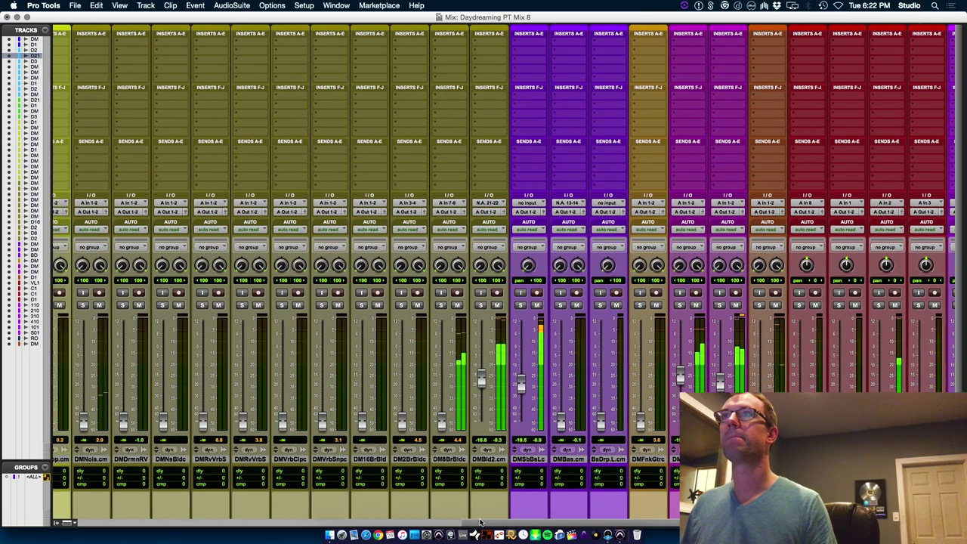
pyautogui.moveTo(521, 378); pyautogui.dragTo(521, 389)
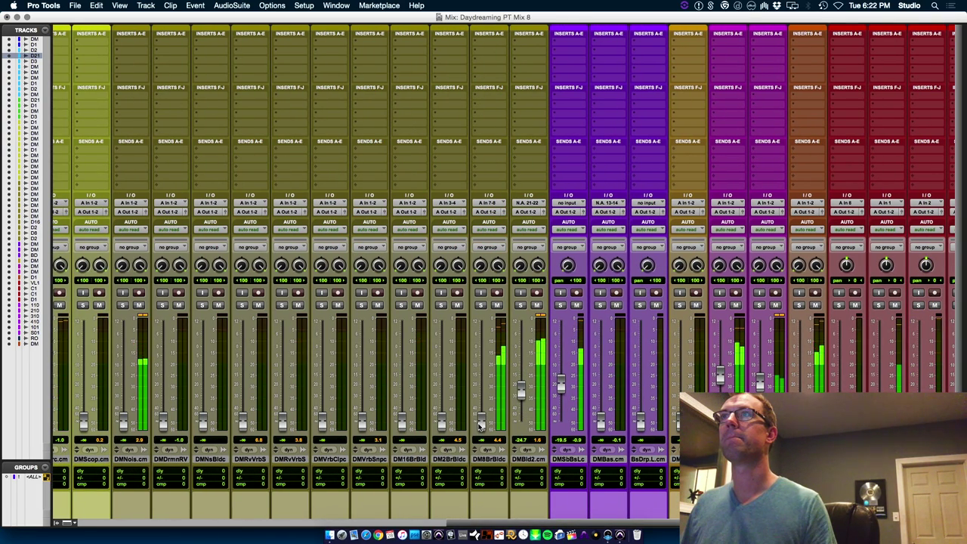
pyautogui.moveTo(481, 419); pyautogui.dragTo(483, 395)
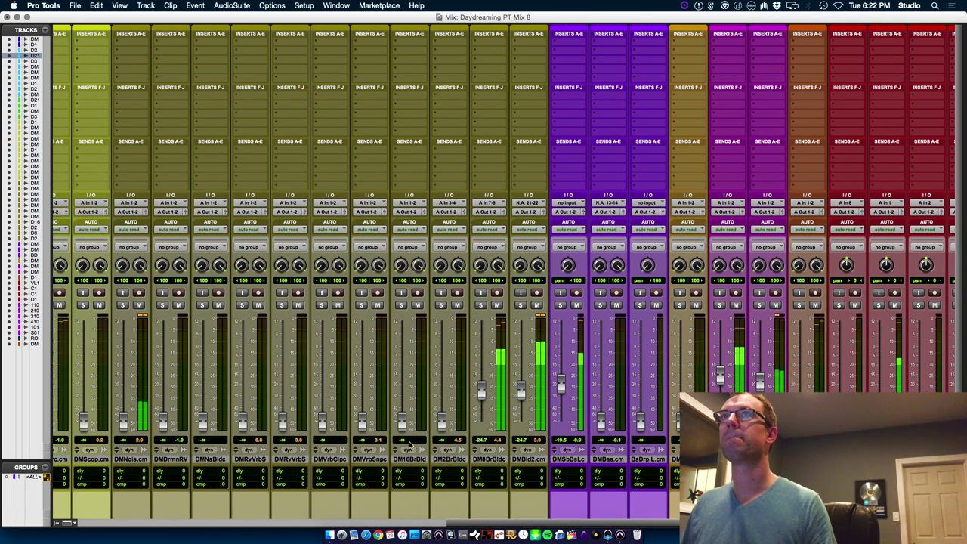
# Lower DMSnr21Lc to about -13.4 dB, and raise DMHHt21c to about -14.7 dB, DMClap.cm to -14.0 dB, and DMHHt-1cm to -12.1 dB.
pyautogui.hscroll(-10, 151, 469)
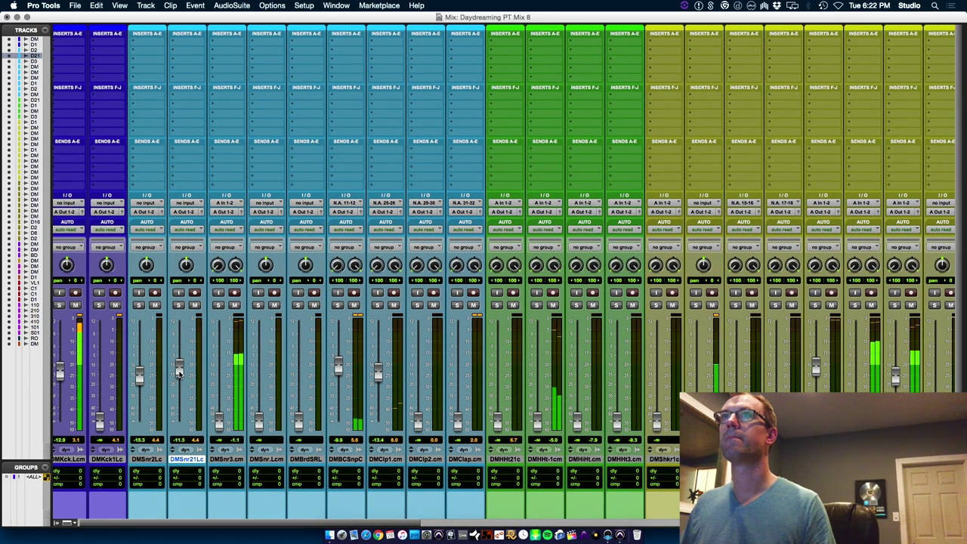
pyautogui.moveTo(178, 373); pyautogui.dragTo(178, 377)
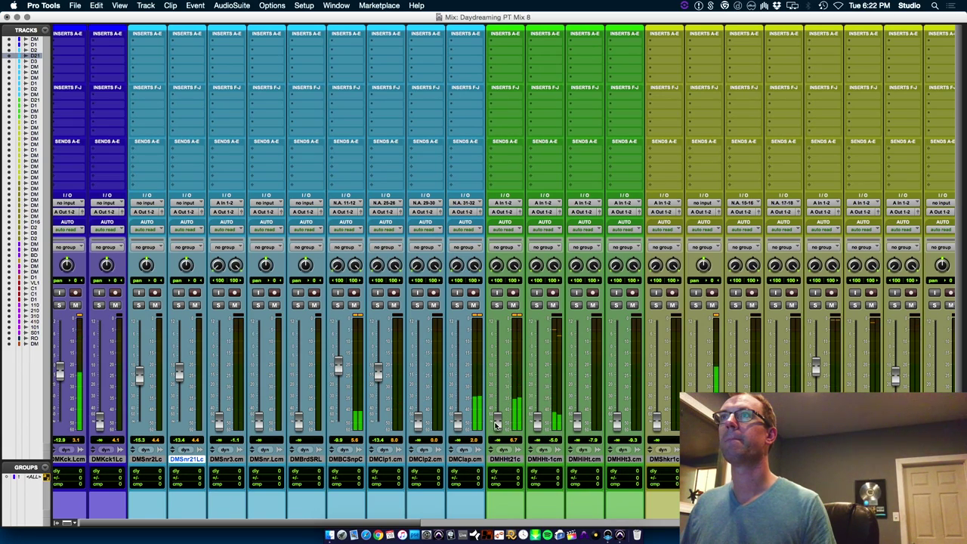
pyautogui.moveTo(497, 420); pyautogui.dragTo(497, 374)
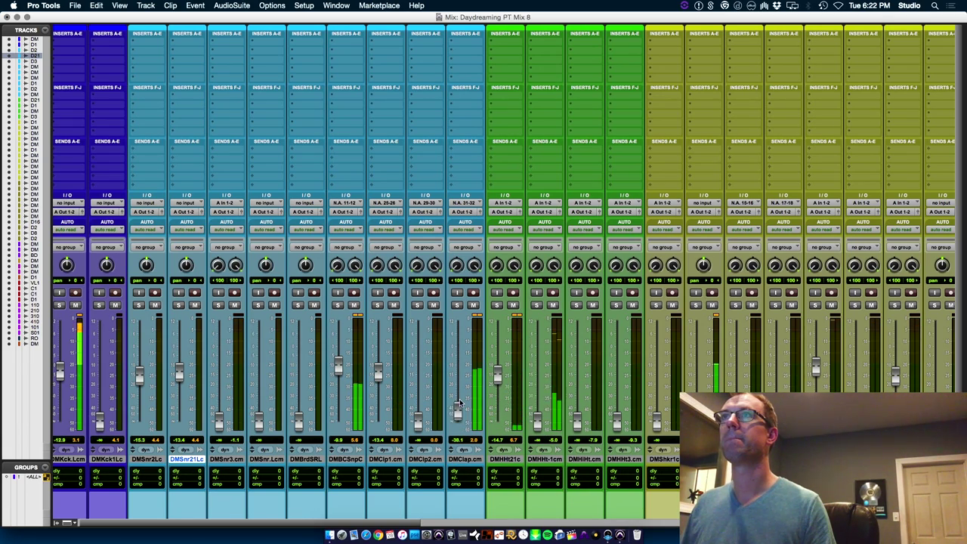
pyautogui.moveTo(458, 418); pyautogui.dragTo(460, 377)
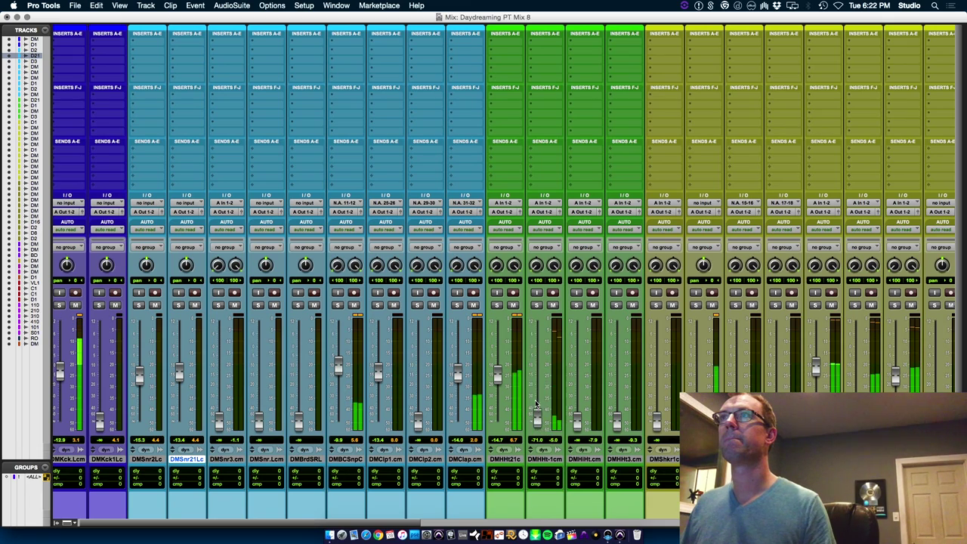
pyautogui.moveTo(536, 420); pyautogui.dragTo(535, 374)
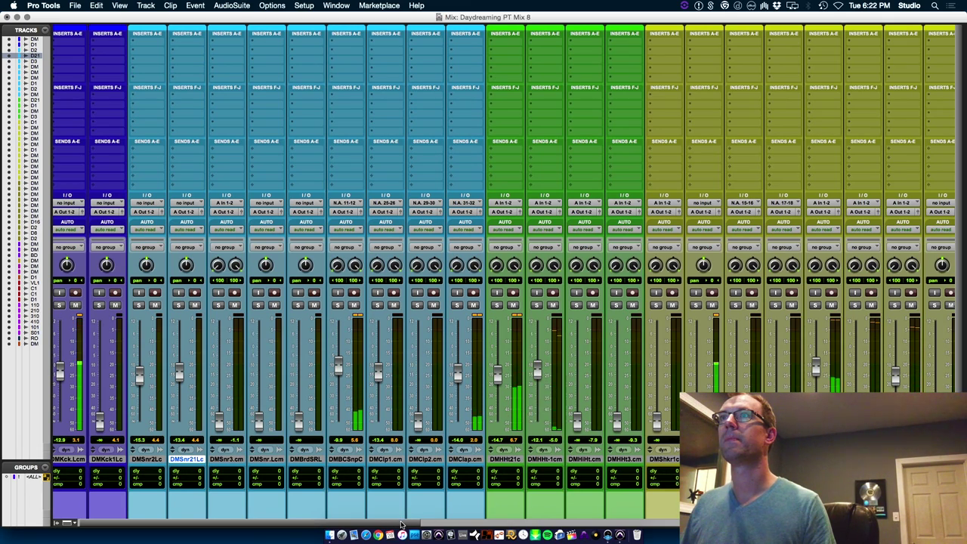
# Raise DMShkrLc to about -19.5 dB, DMLop.cm to about -15.6 dB, DMCrsh1c to about -10.2 dB, and bring up the DMNois.cm noise fader.
pyautogui.moveTo(402, 523); pyautogui.dragTo(525, 525)
pyautogui.moveTo(371, 423); pyautogui.dragTo(373, 386)
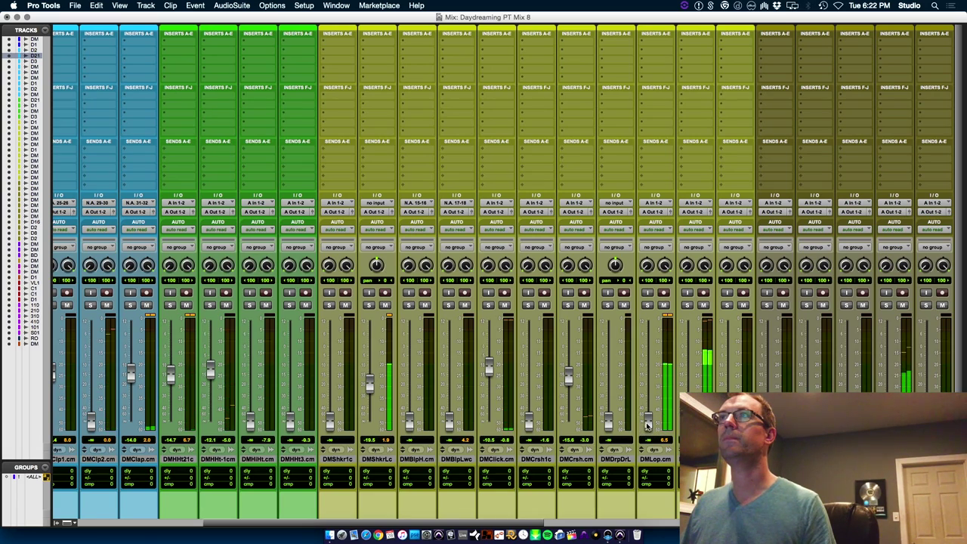
pyautogui.moveTo(648, 417); pyautogui.dragTo(649, 372)
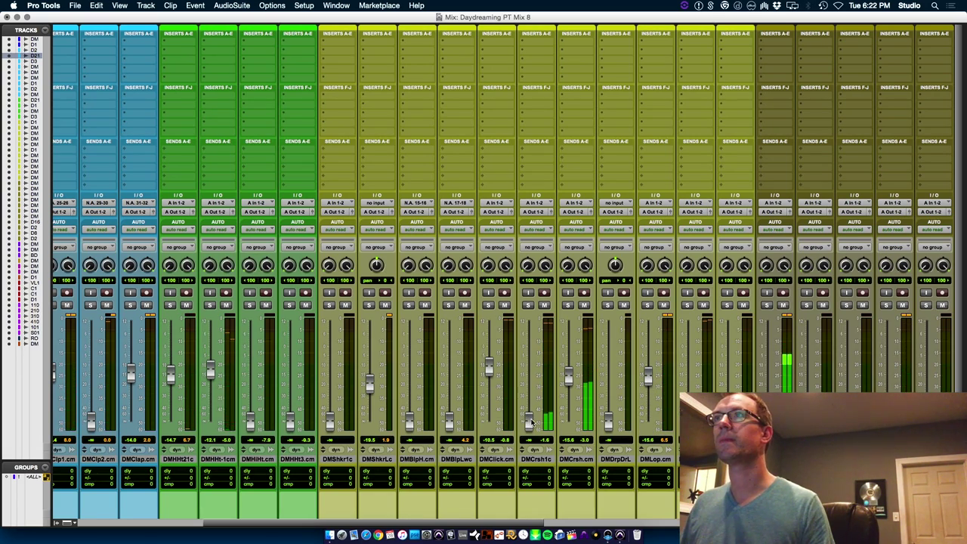
pyautogui.moveTo(530, 418); pyautogui.dragTo(539, 361)
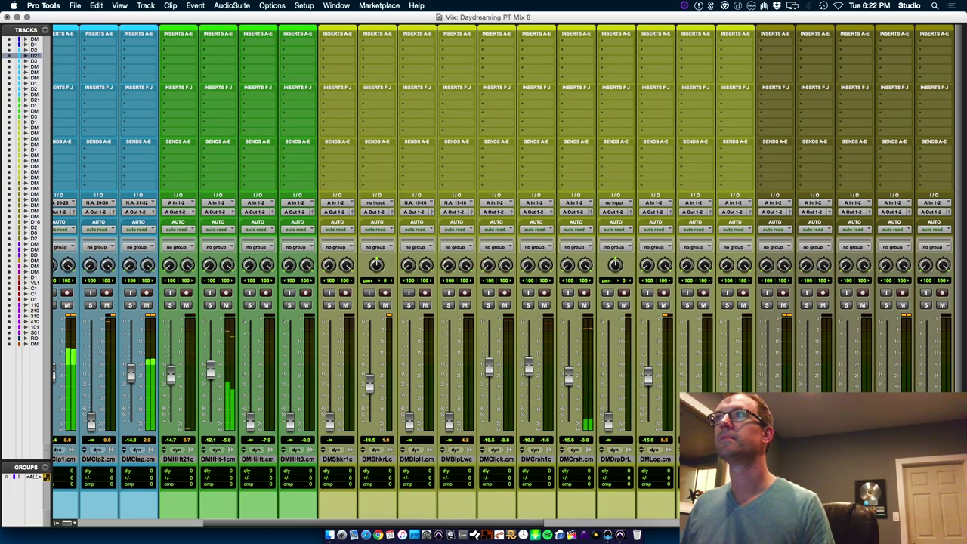
pyautogui.moveTo(767, 421); pyautogui.dragTo(768, 374)
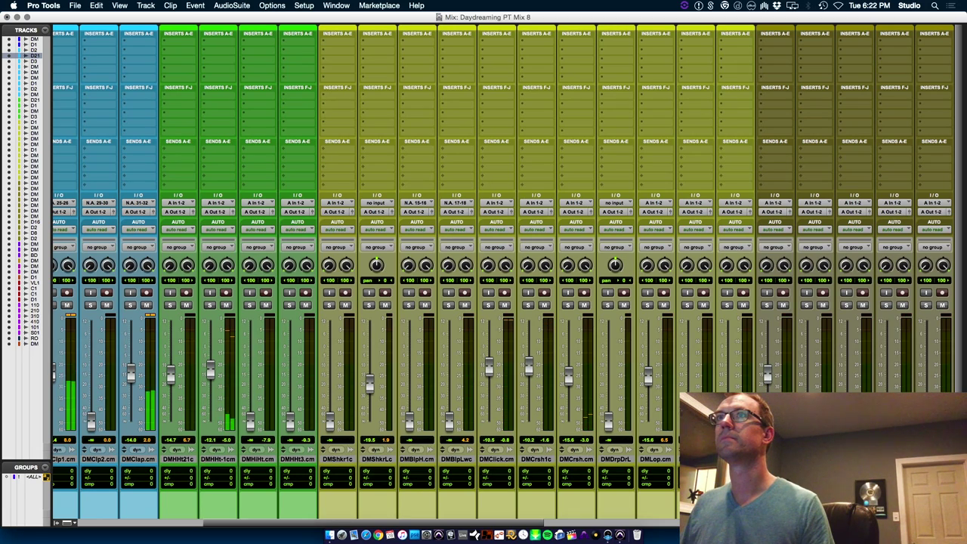
# Raise the second kick, DMKck1Lc, to about -12.3 dB and lower hi-hats DMHHt21c to about -16.1 dB and DMHHt-1cm to about -15.8 dB.
pyautogui.hscroll(-5, 160, 498)
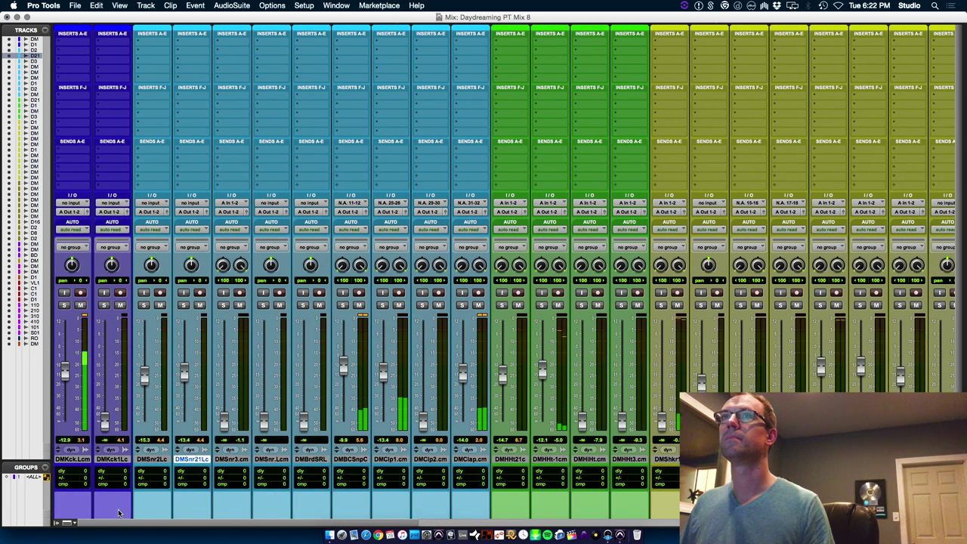
pyautogui.press('super+equal')
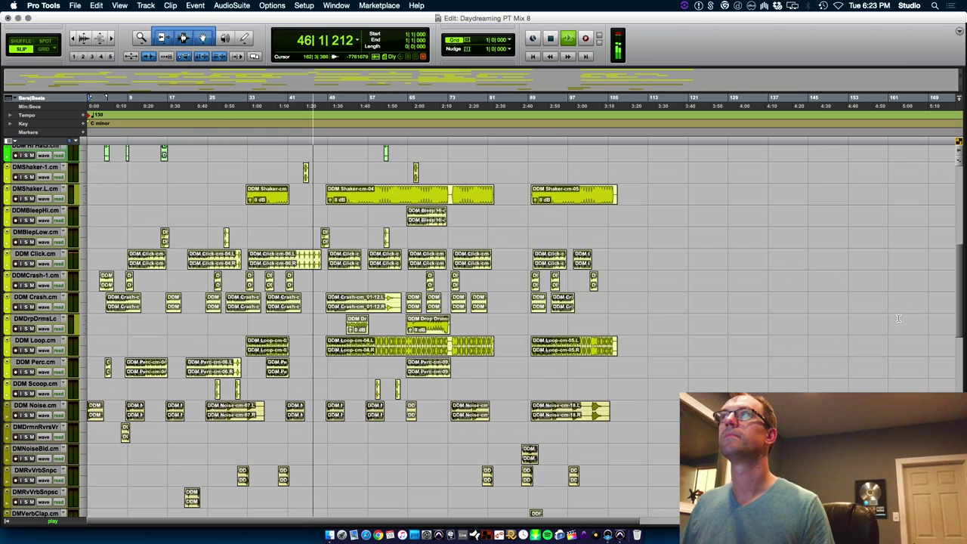
pyautogui.scroll(5, 959, 319)
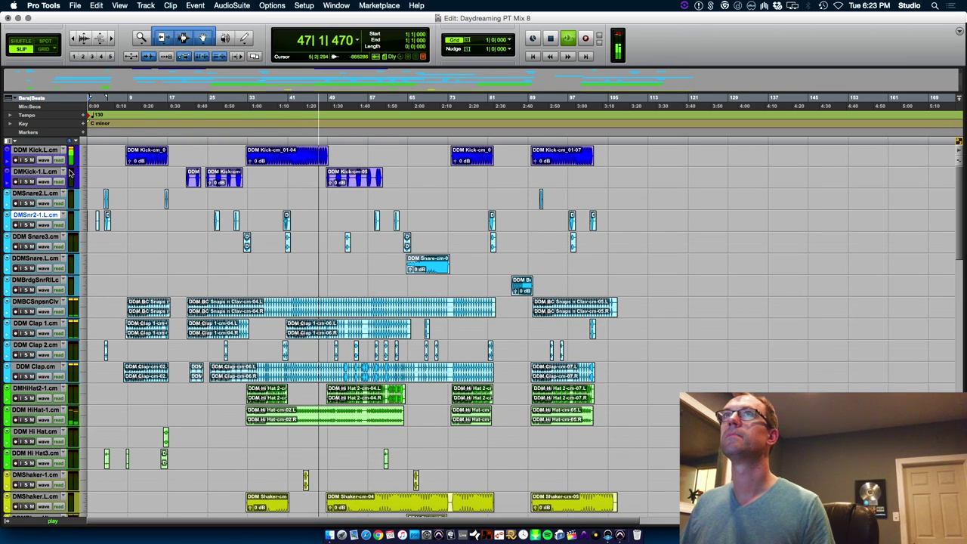
pyautogui.press('super+equal')
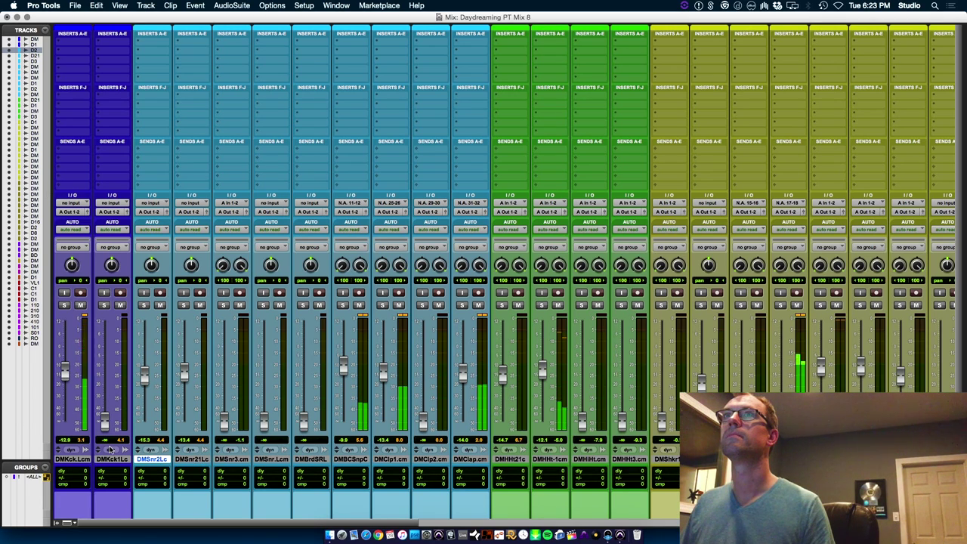
pyautogui.click(111, 459)
pyautogui.press('super+equal')
pyautogui.press('super+equal')
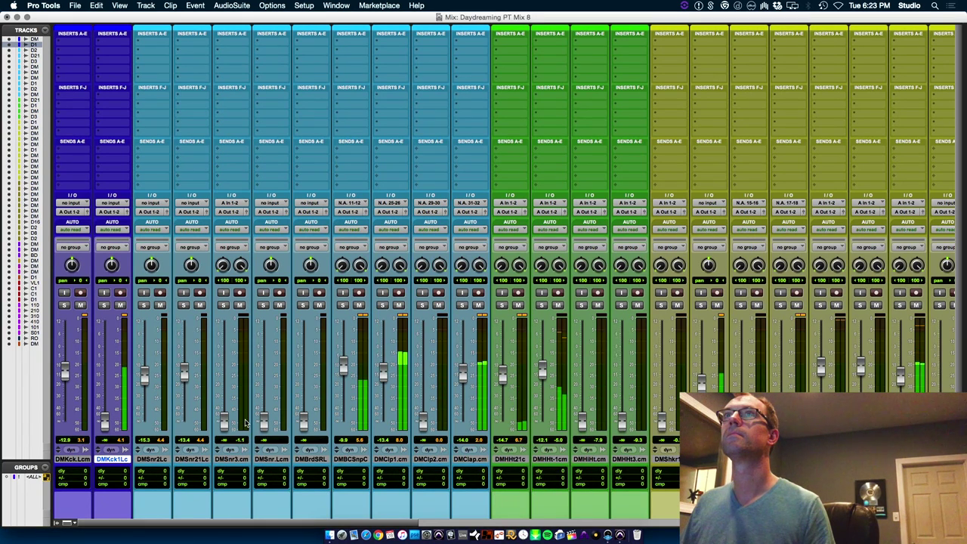
pyautogui.moveTo(104, 423); pyautogui.dragTo(110, 373)
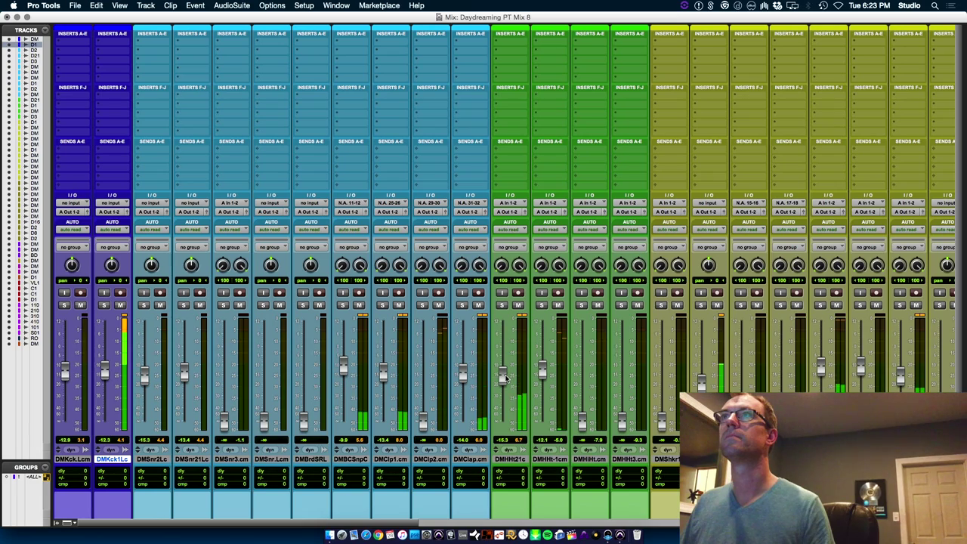
pyautogui.moveTo(503, 375); pyautogui.dragTo(542, 379)
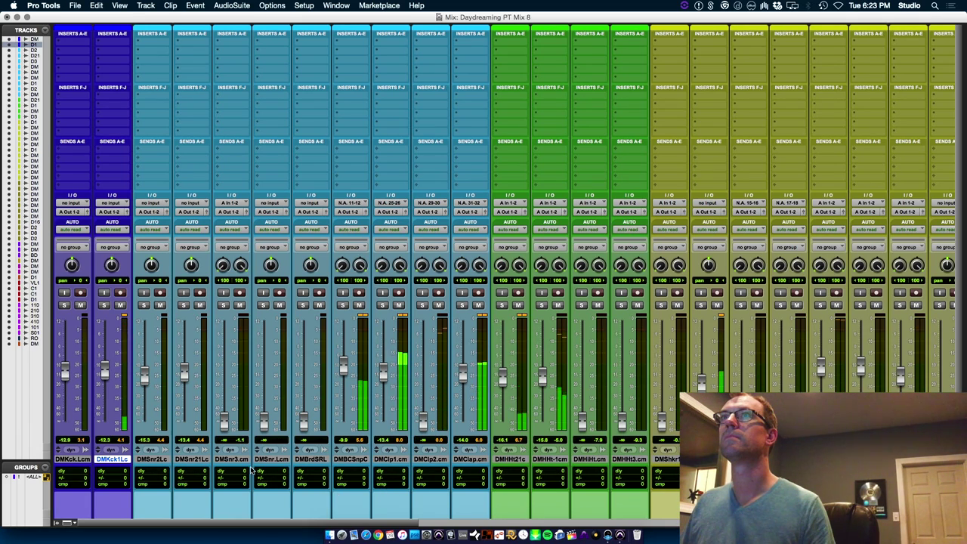
# Find where the third snare plays in the arrangement and raise its DMSnr3.cm fader to about -15.3 dB.
pyautogui.click(231, 460)
pyautogui.press('super+equal')
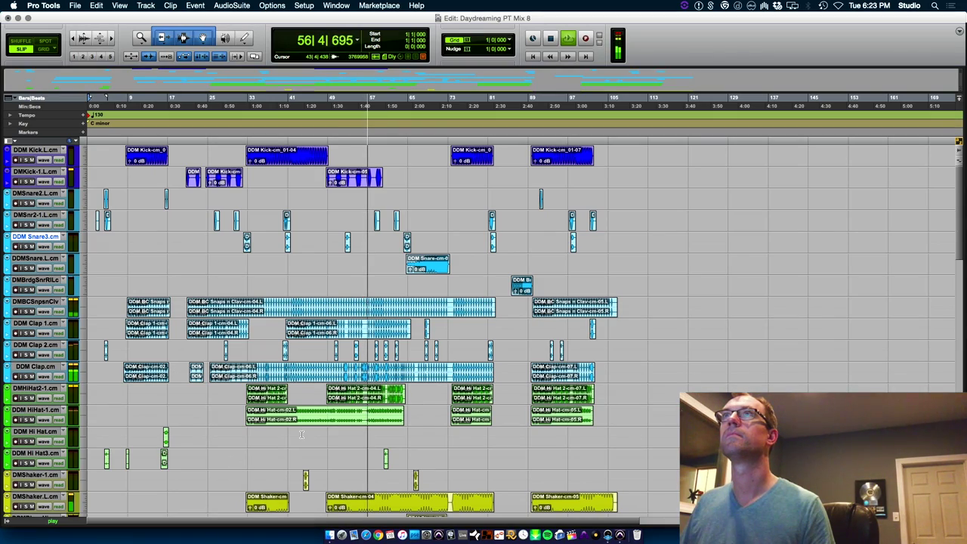
pyautogui.press('super+equal')
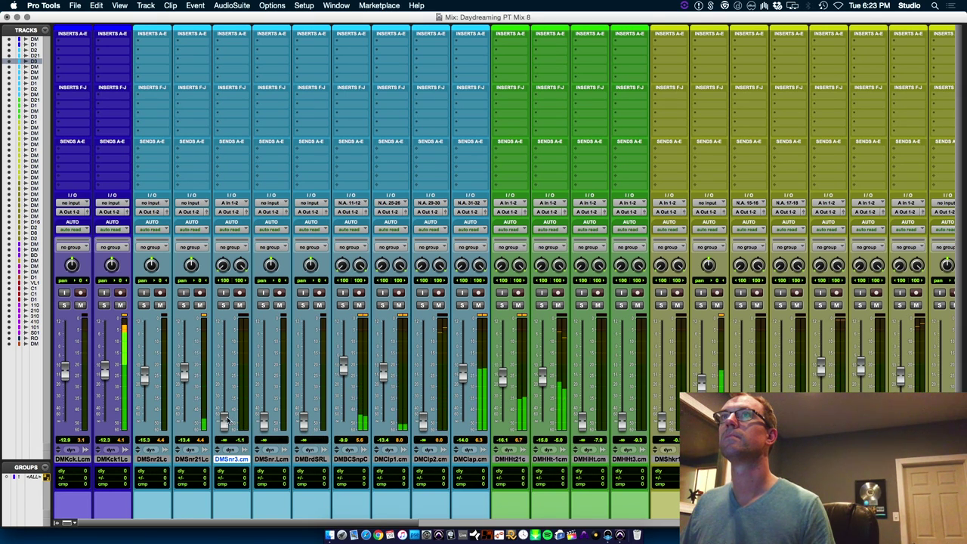
pyautogui.moveTo(224, 419); pyautogui.dragTo(229, 375)
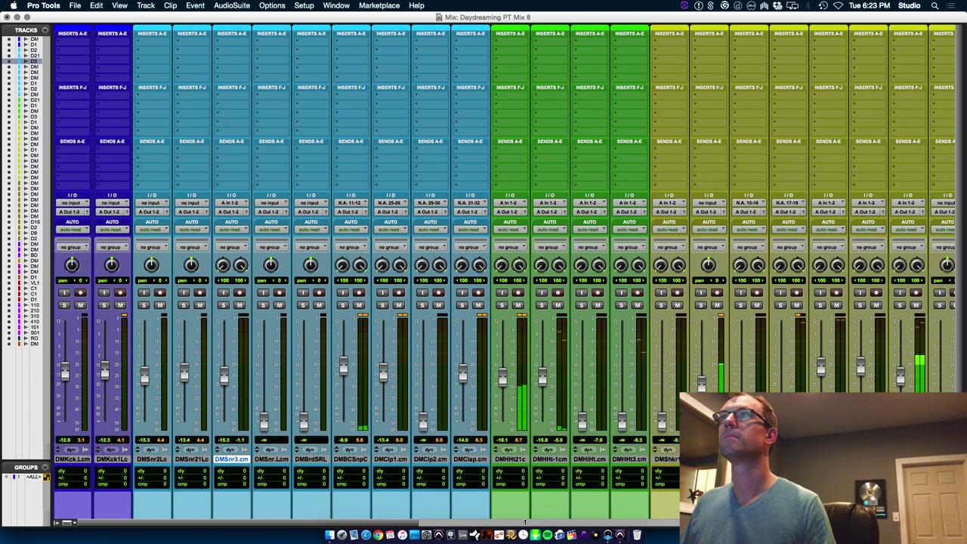
# Raise the DM16BrBld build fader to about -18.8 dB and the DMVclChp1 vocal chop fader to about -19.5 dB.
pyautogui.moveTo(416, 523); pyautogui.dragTo(547, 524)
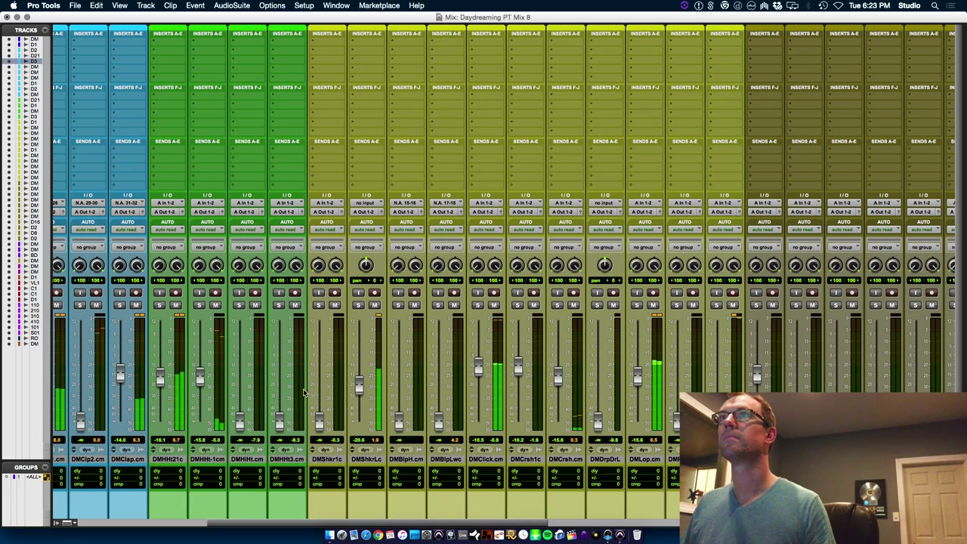
pyautogui.moveTo(378, 523); pyautogui.dragTo(625, 525)
pyautogui.moveTo(405, 420); pyautogui.dragTo(404, 383)
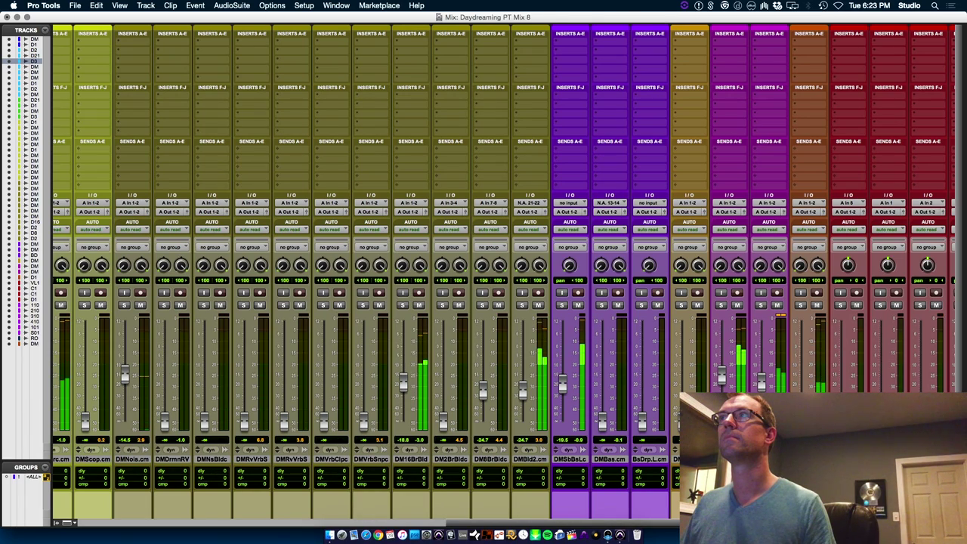
pyautogui.moveTo(801, 420); pyautogui.dragTo(801, 384)
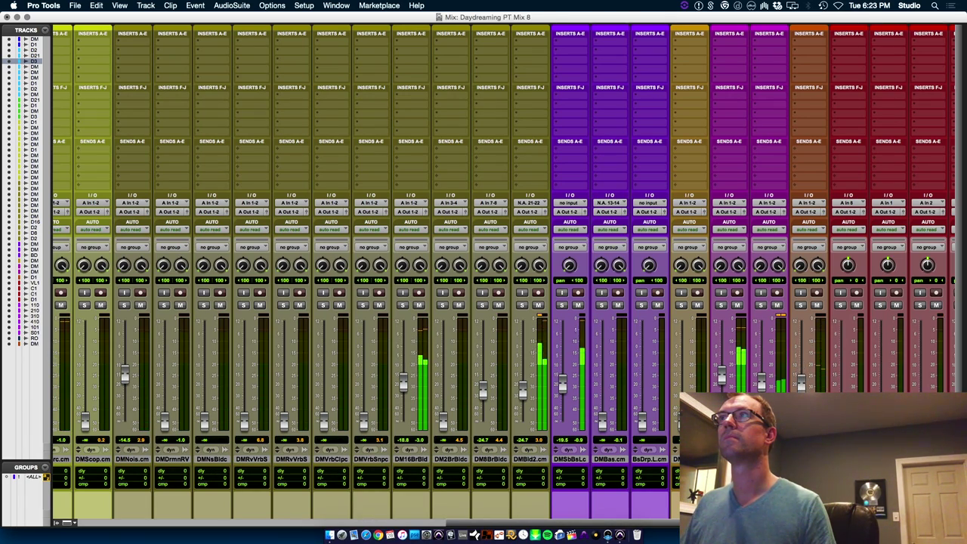
# Check the arrangement for the tracks now playing and raise the DMSnr.Lcm snare fader to about -14.7 dB.
pyautogui.press('super+equal')
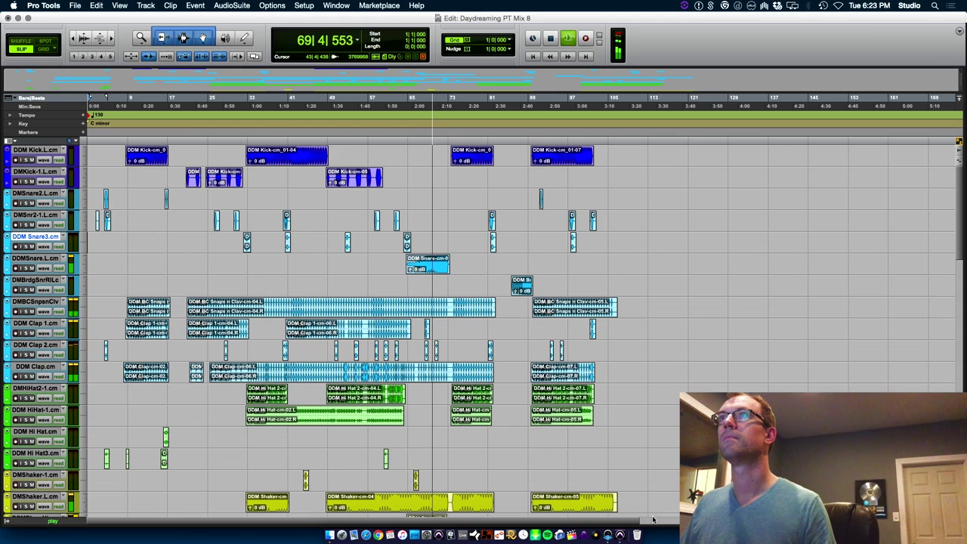
pyautogui.press('super+equal')
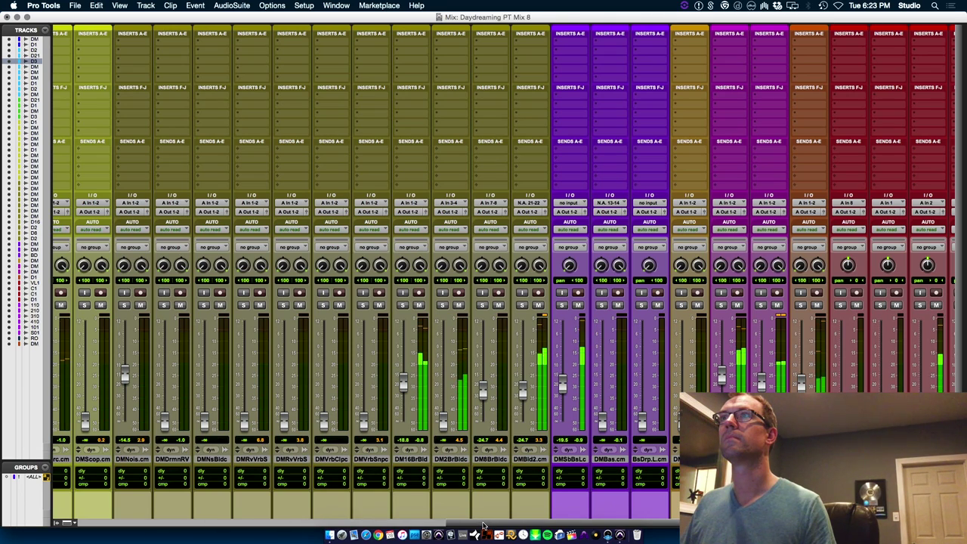
pyautogui.hscroll(-15, 484, 526)
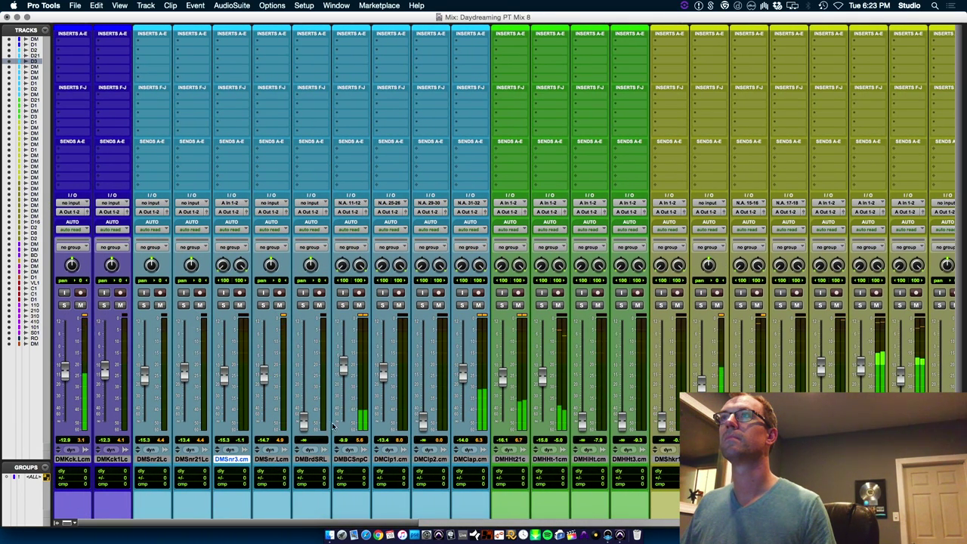
# Raise the lead vocal faders: VrsLV_1.cm to about -11.5 dB, ChrsBLV_1 to about -12.1 dB and DyDrmng_1 to about -13.7 dB.
pyautogui.click(316, 461)
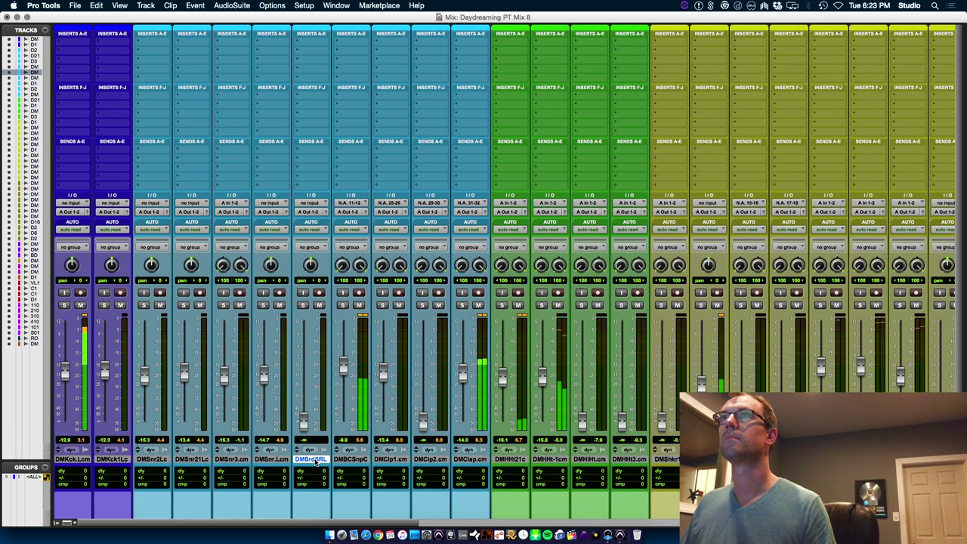
pyautogui.press('super+equal')
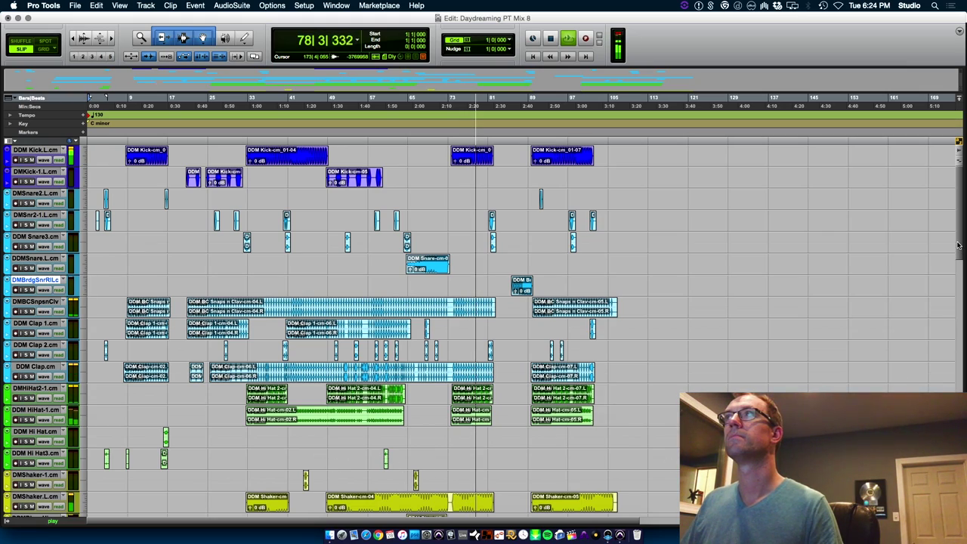
pyautogui.scroll(-10, 954, 336)
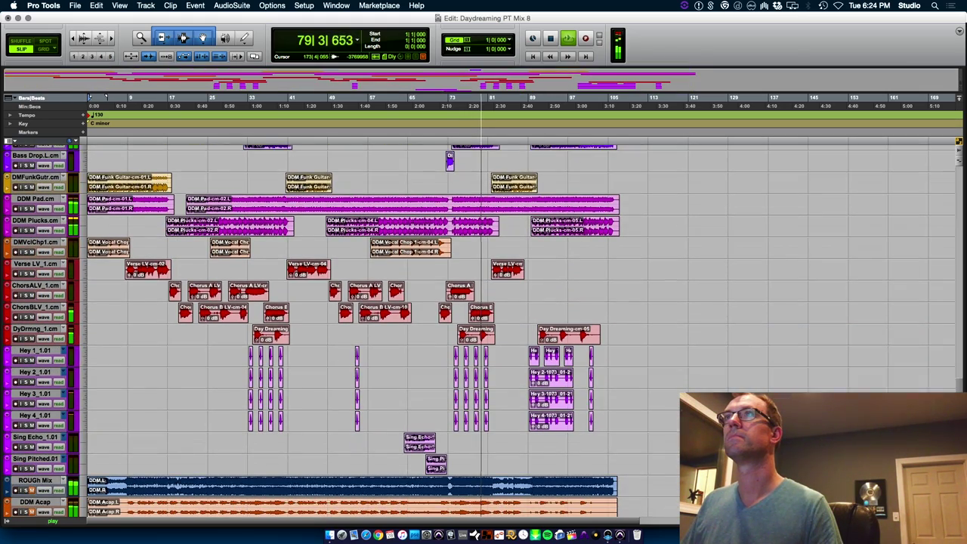
pyautogui.press('super+equal')
pyautogui.moveTo(408, 523); pyautogui.dragTo(826, 523)
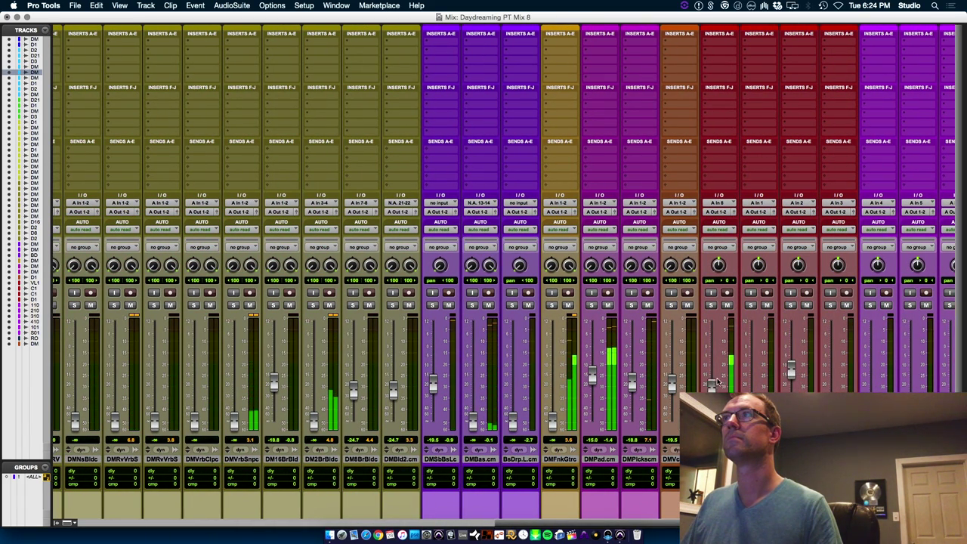
pyautogui.moveTo(718, 382); pyautogui.dragTo(718, 374)
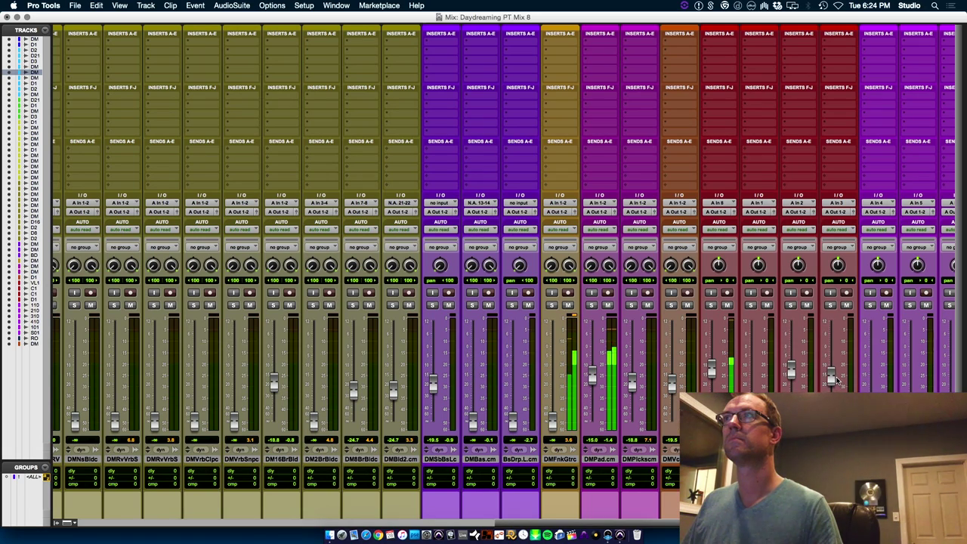
# Raise the funk guitar DMFnkGtrc to about -20.1 dB and the bass DMBas.cm to about -17.4 dB.
pyautogui.moveTo(552, 418); pyautogui.dragTo(559, 385)
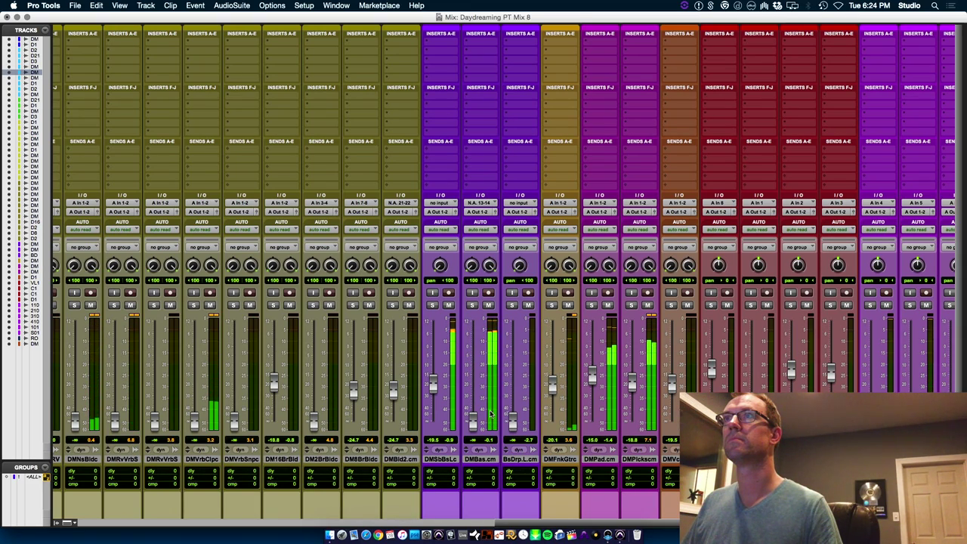
pyautogui.moveTo(472, 418); pyautogui.dragTo(476, 387)
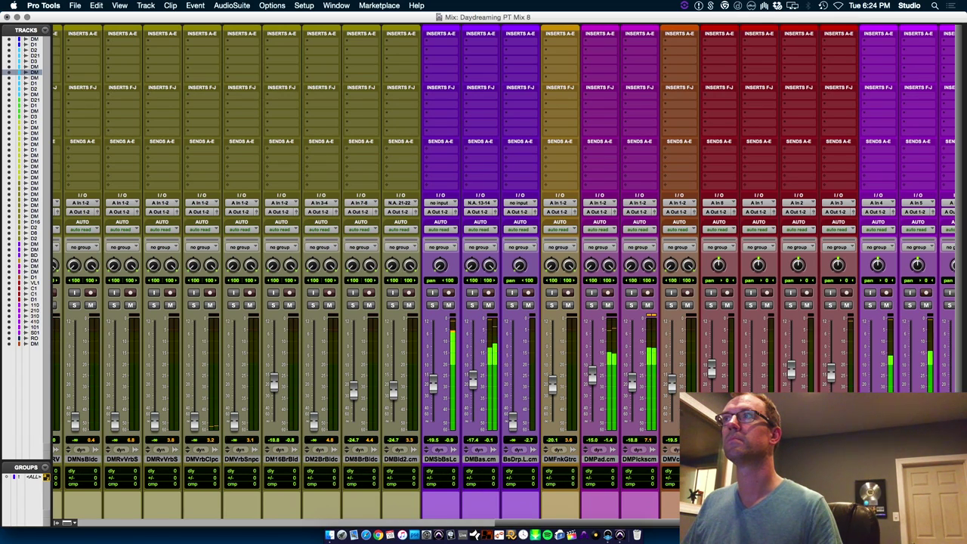
# Group the four Hey vocal tracks, Hey 1 to Hey 4, under the name Hey.
pyautogui.hscroll(7, 612, 453)
pyautogui.click(608, 458)
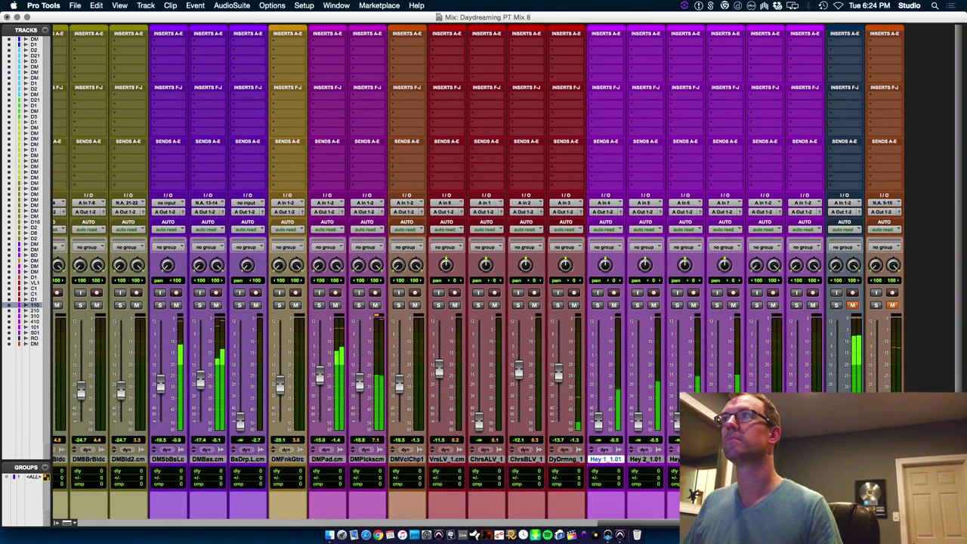
pyautogui.keyDown('shift'); pyautogui.click(724, 460); pyautogui.keyUp('shift')
pyautogui.press('super+g')
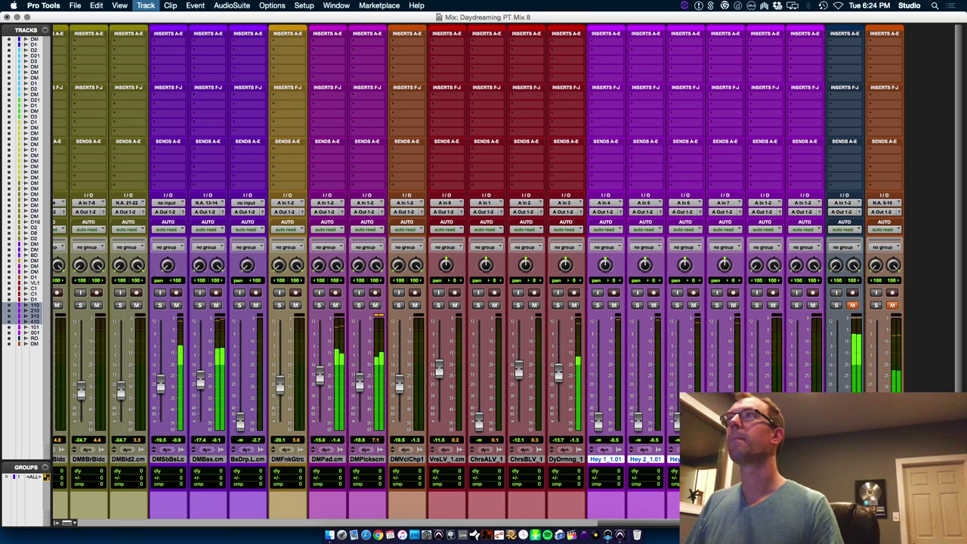
pyautogui.write('Hey')
pyautogui.press('Return')
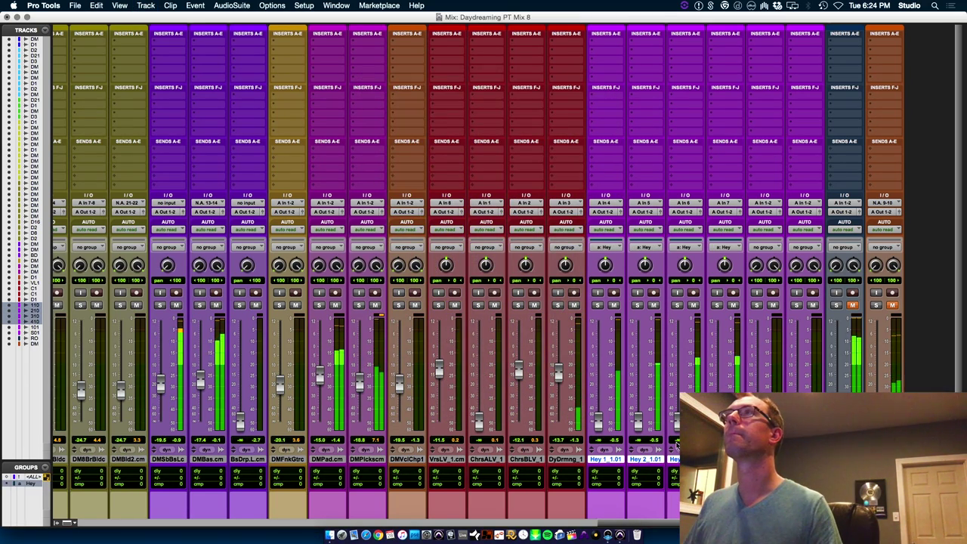
# Raise the Hey group to about -14.2 dB, ChrsALV_1 and ChrsBLV_1 to about -9.9 dB, and DyDrmng_1 to about -6.8 dB.
pyautogui.moveTo(639, 421); pyautogui.dragTo(641, 378)
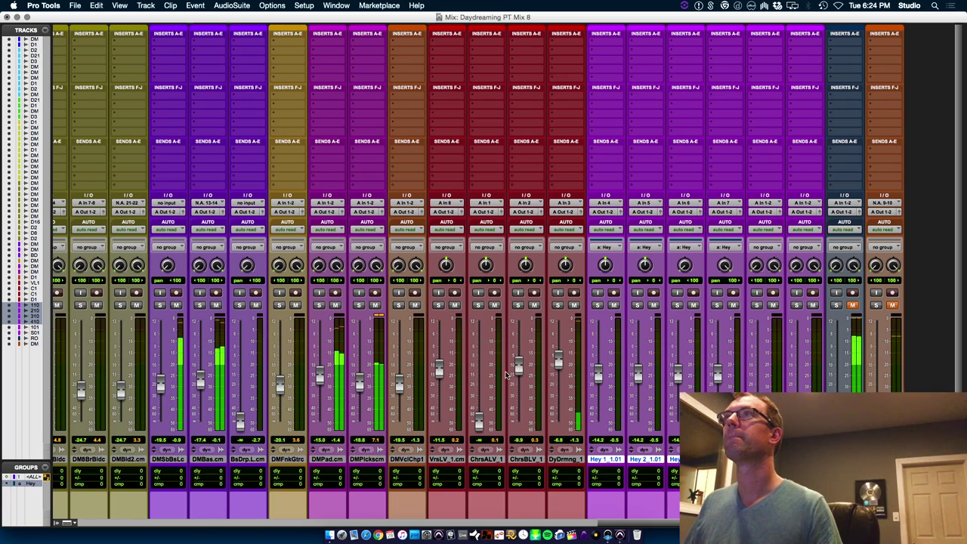
pyautogui.click(484, 458)
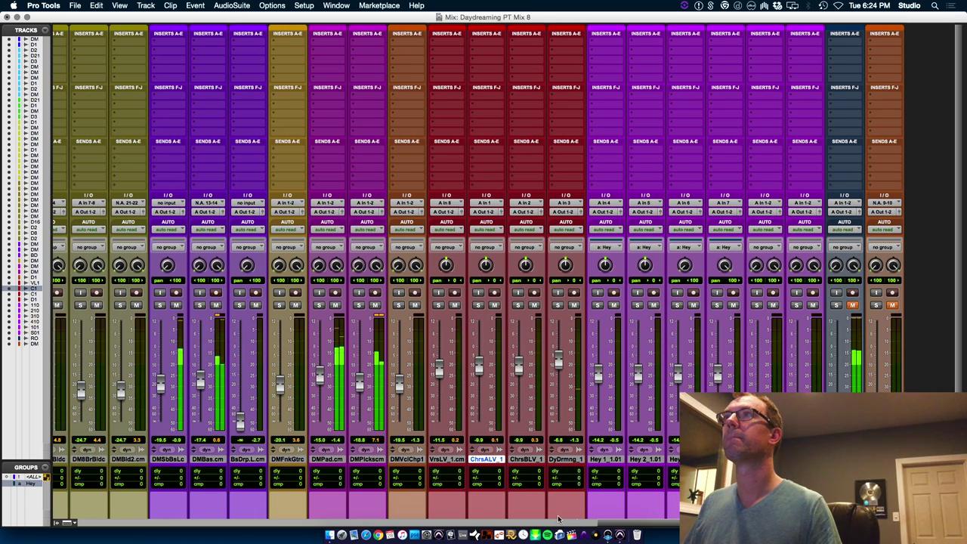
# Return to the arrangement and restart playback from the beginning of the song.
pyautogui.moveTo(551, 518); pyautogui.dragTo(62, 525)
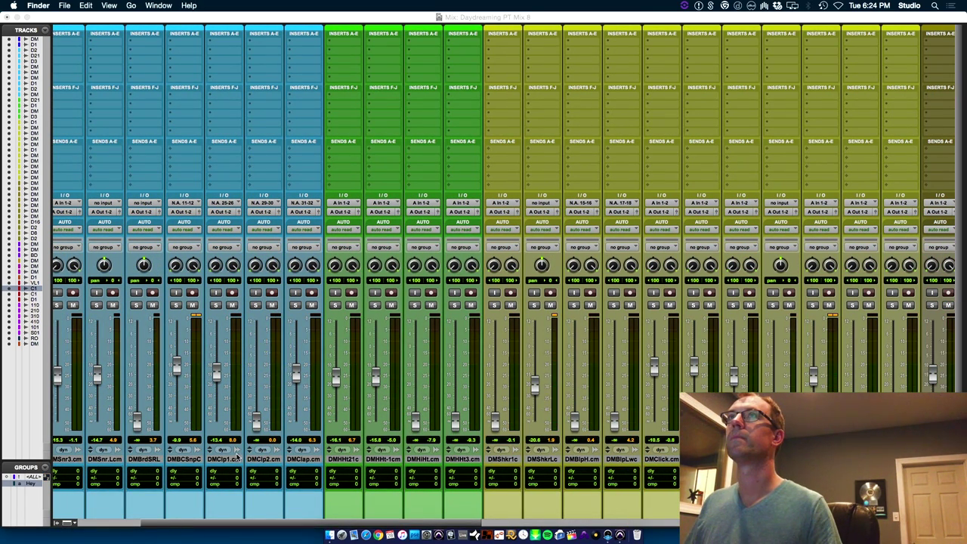
pyautogui.click(243, 17)
pyautogui.press('super+equal')
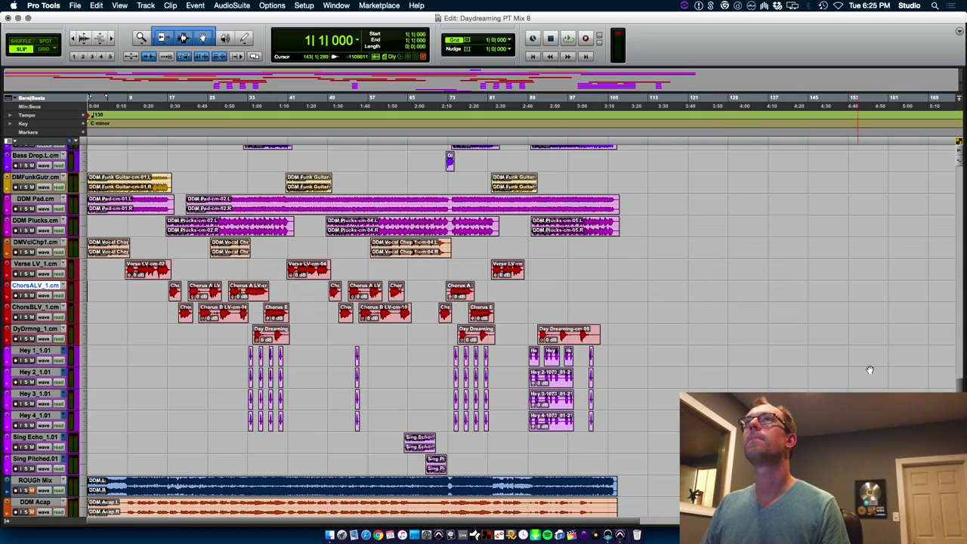
pyautogui.press('space')
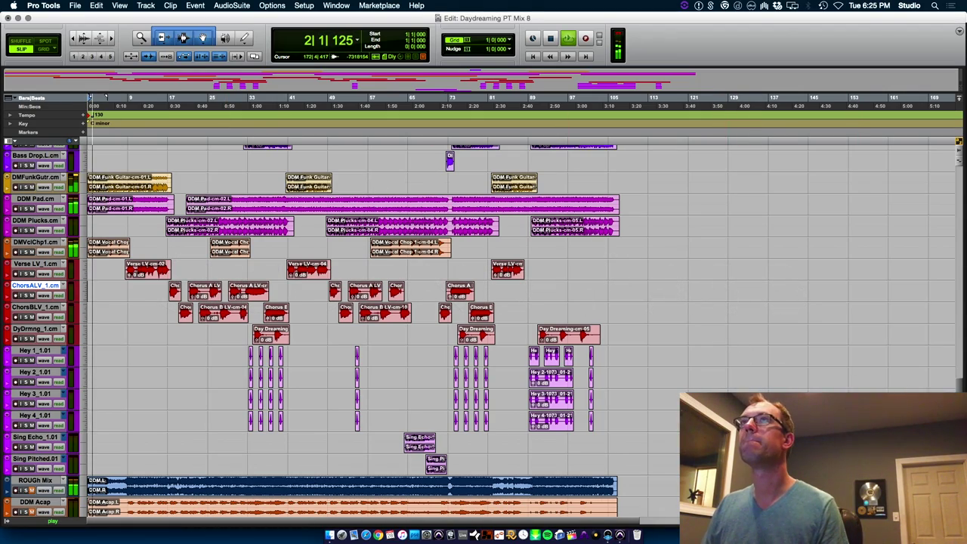
# Bring up the DDM Perc.cm percussion fader and slightly lower the DDM Noise.cm fader.
pyautogui.scroll(15, 943, 277)
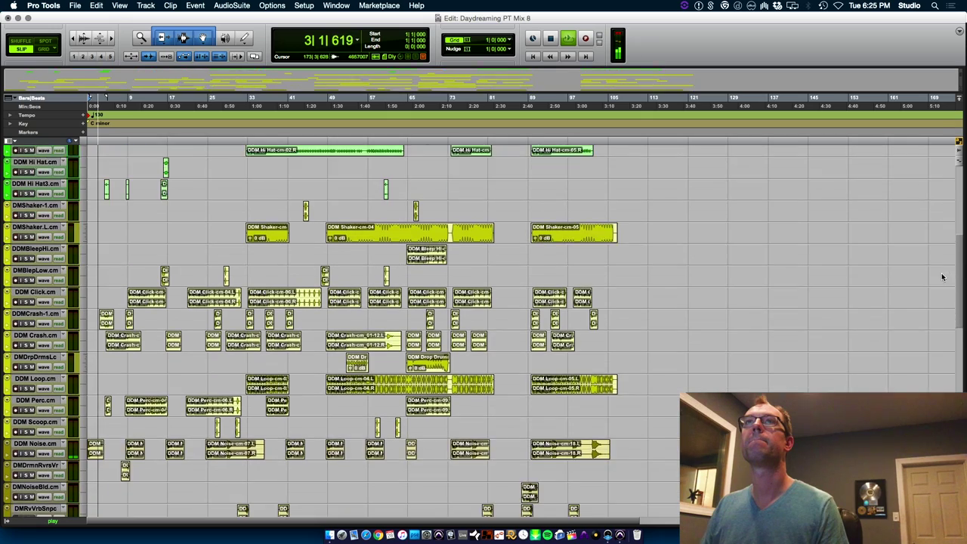
pyautogui.scroll(-3, 943, 277)
pyautogui.press('super+equal')
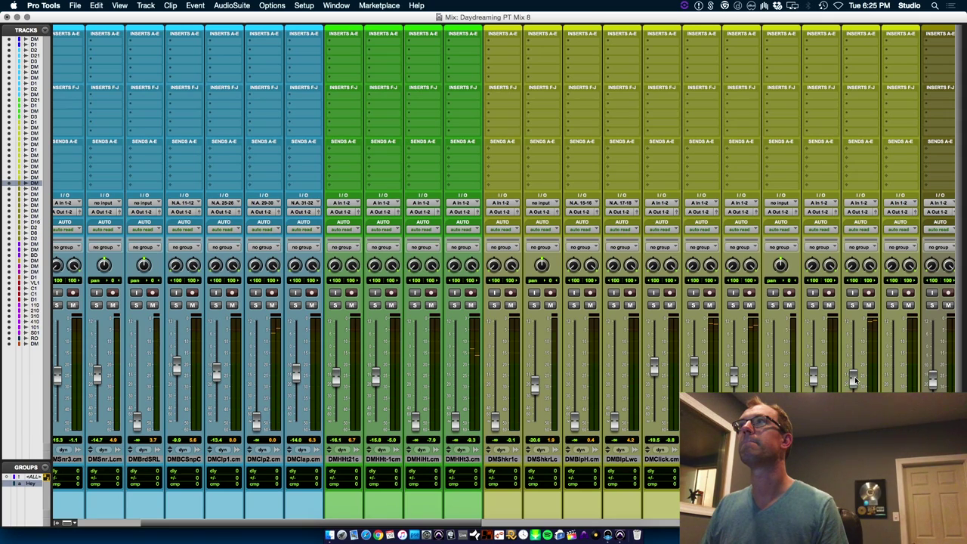
# Lower the clap faders, DMClap.cm to about -20.6 dB and DMClp1.cm to about -20.1 dB.
pyautogui.moveTo(368, 523); pyautogui.dragTo(347, 526)
pyautogui.click(206, 461)
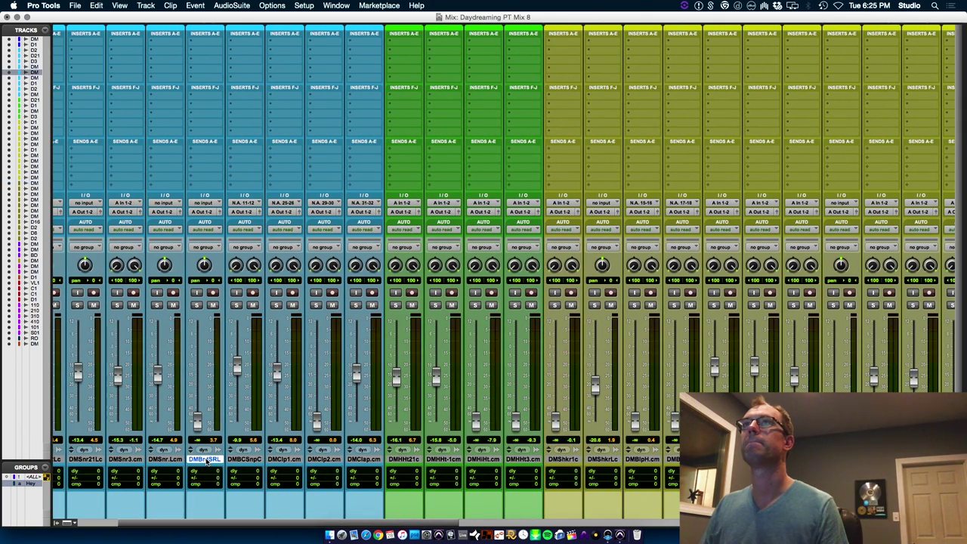
pyautogui.press('super+equal')
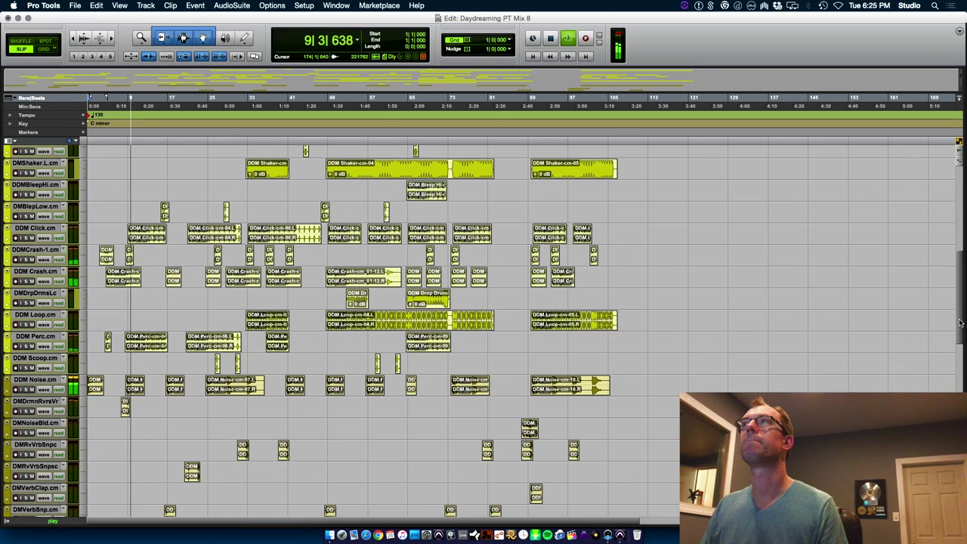
pyautogui.moveTo(960, 323); pyautogui.dragTo(947, 206)
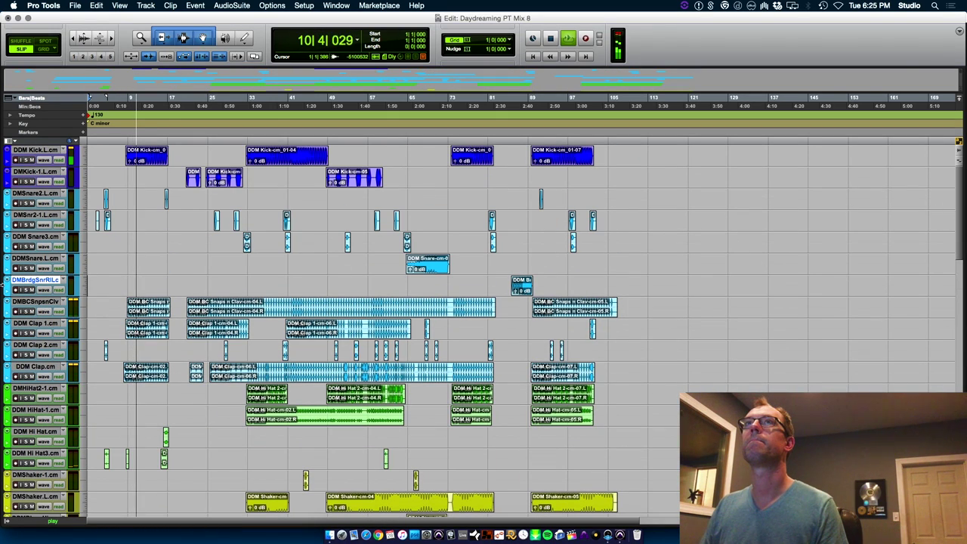
pyautogui.click(45, 324)
pyautogui.press('super+equal')
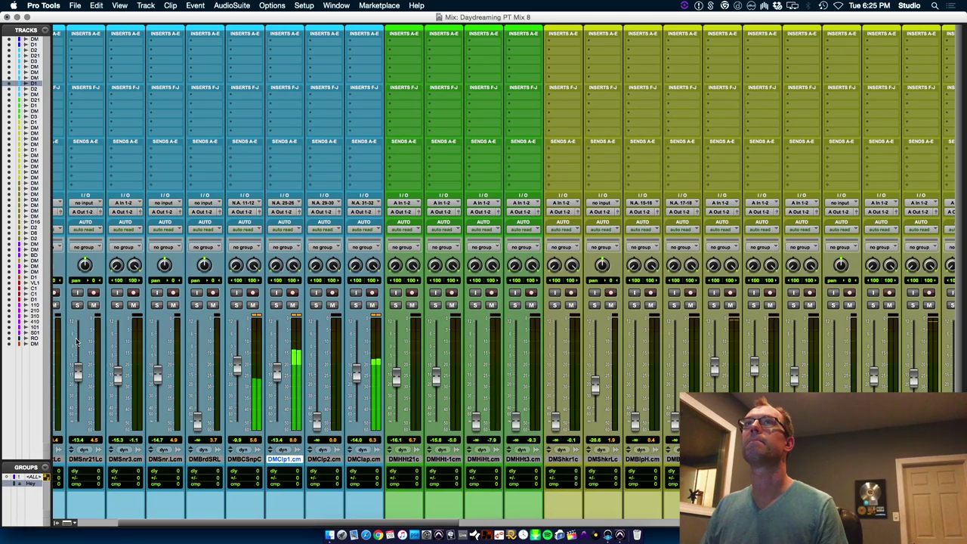
pyautogui.moveTo(357, 373); pyautogui.dragTo(357, 390)
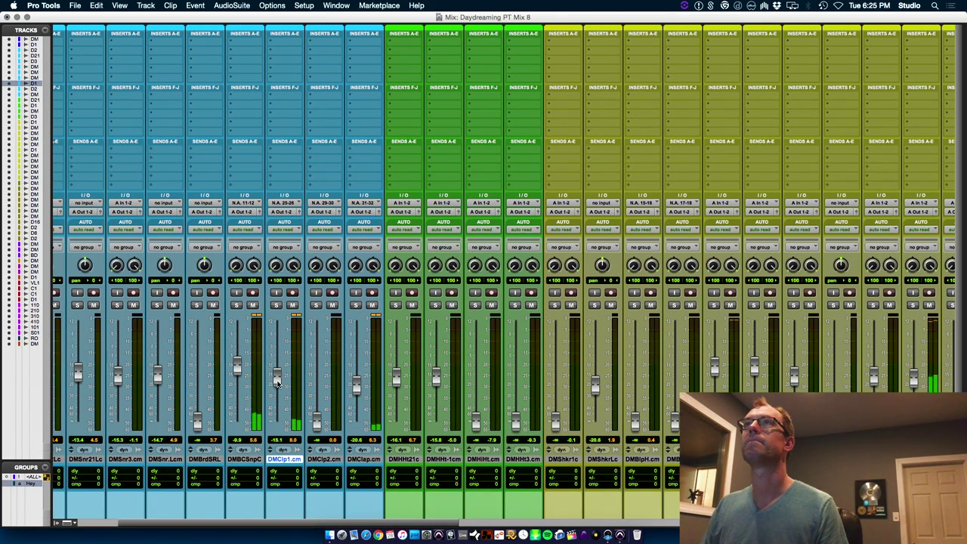
pyautogui.moveTo(278, 377); pyautogui.dragTo(277, 394)
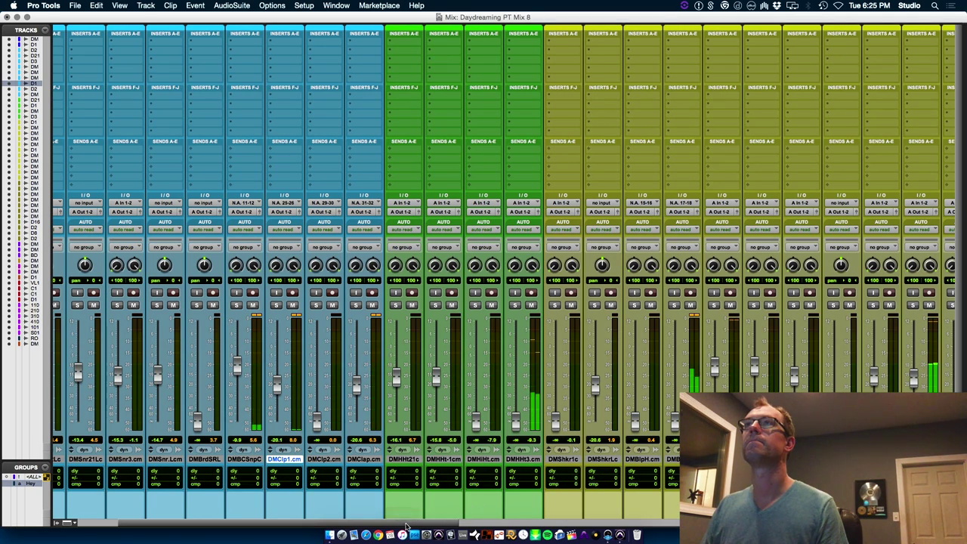
# Raise DMHiHt.cm to about -18.2 dB, DMHHt3.cm to -18.5 dB, DMShkr1c to -17.7 dB, DMBlpH.cm to -21.0 dB and DMClp2.cm to -17.9 dB.
pyautogui.hscroll(5, 403, 510)
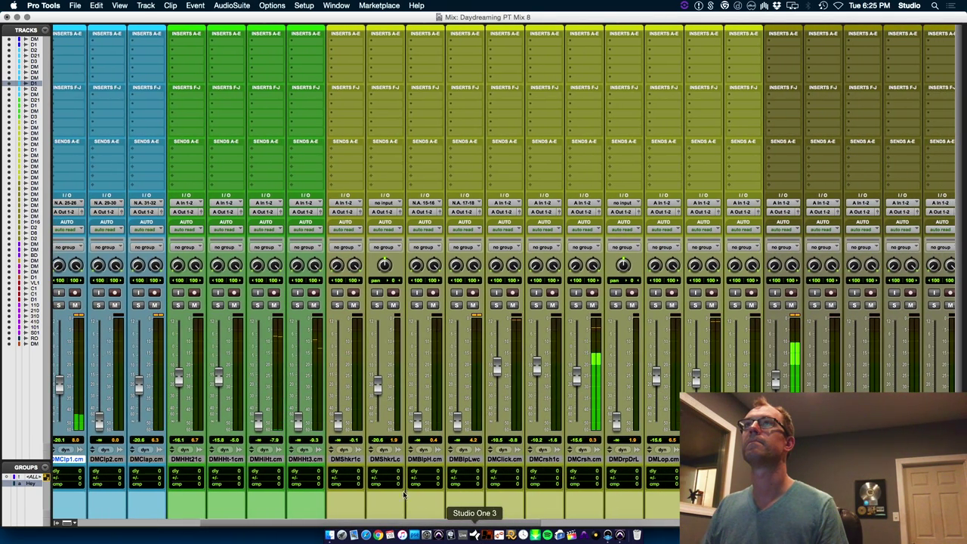
pyautogui.moveTo(264, 409); pyautogui.dragTo(264, 389)
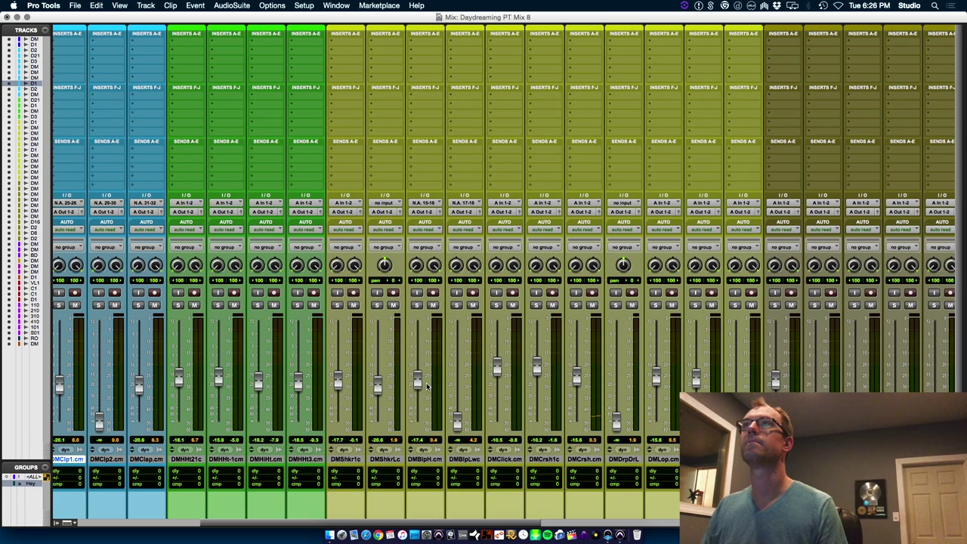
pyautogui.moveTo(98, 420); pyautogui.dragTo(98, 377)
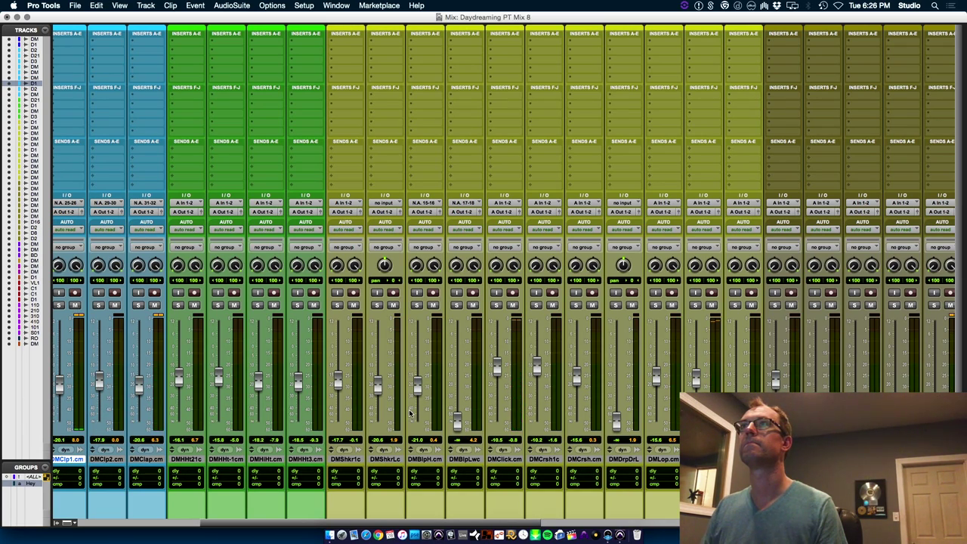
# Raise DMBlpLwc to -20.6 dB and DMDrpDrL to -17.2 dB, and lower DMCrsh1c to -14.2 dB.
pyautogui.moveTo(456, 420); pyautogui.dragTo(456, 386)
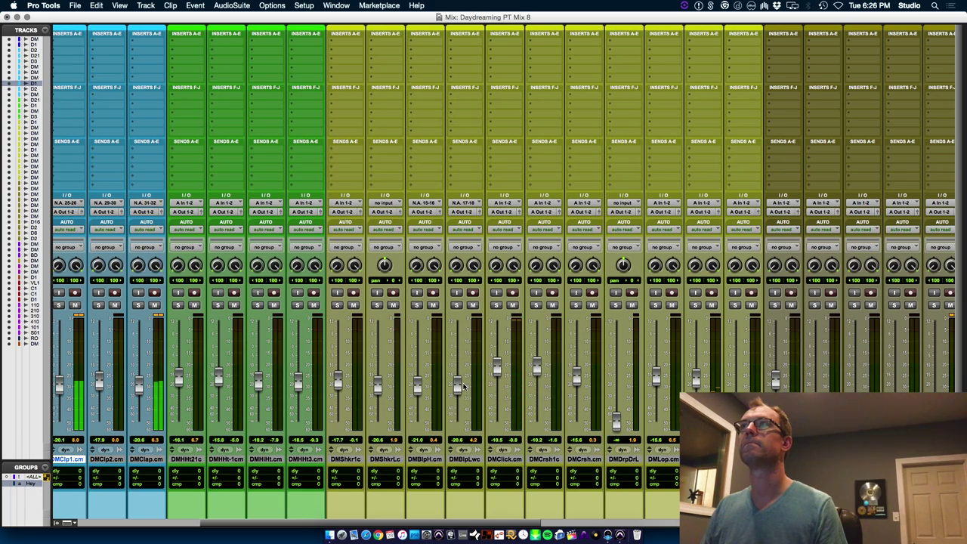
pyautogui.moveTo(616, 421); pyautogui.dragTo(616, 378)
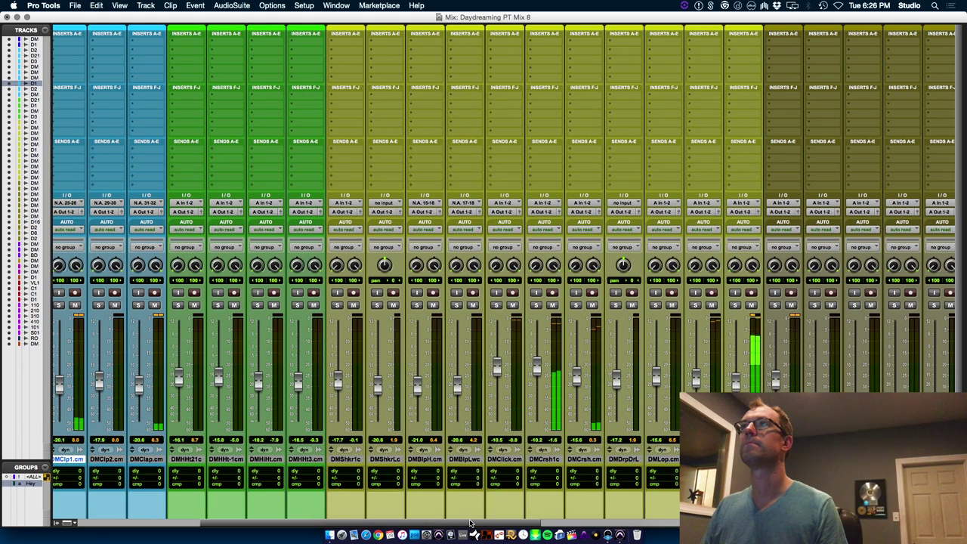
pyautogui.moveTo(538, 374); pyautogui.dragTo(538, 381)
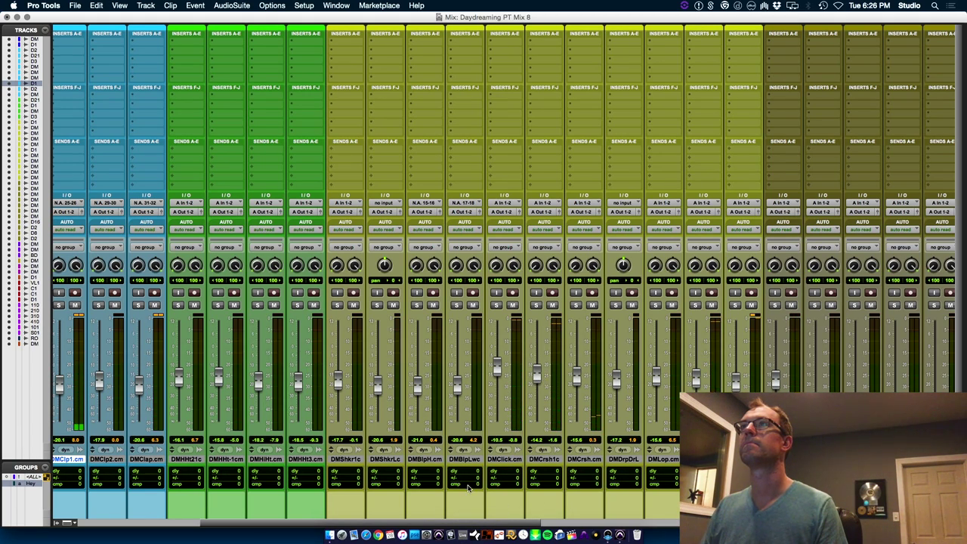
# Raise DMDrmnRV to -18.5 dB, DMNsBldc to -19.0 dB, the two DMRvVrbS faders to -17.4 and -17.2 dB, and DMVrbClpc to -24.7 dB.
pyautogui.moveTo(477, 523); pyautogui.dragTo(666, 529)
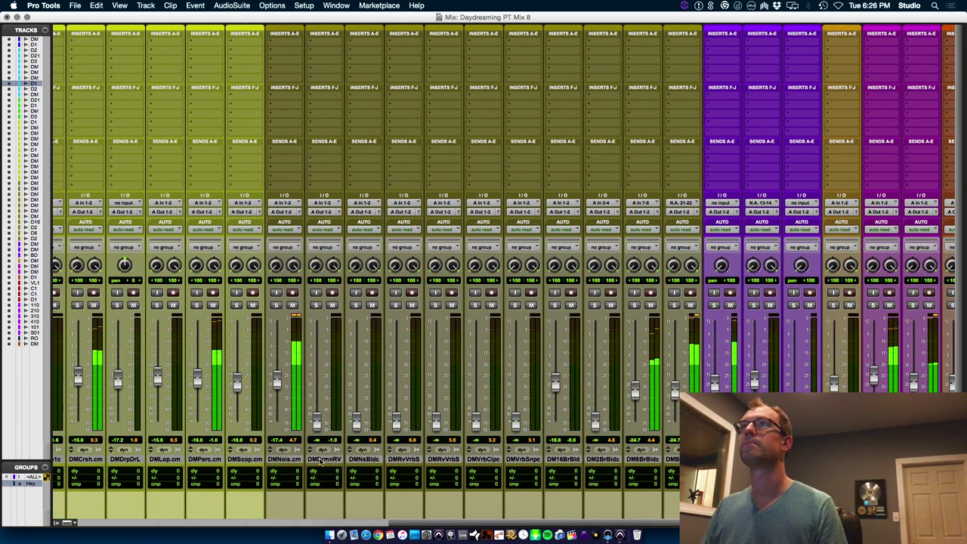
pyautogui.moveTo(323, 420); pyautogui.dragTo(324, 380)
pyautogui.moveTo(355, 421); pyautogui.dragTo(356, 384)
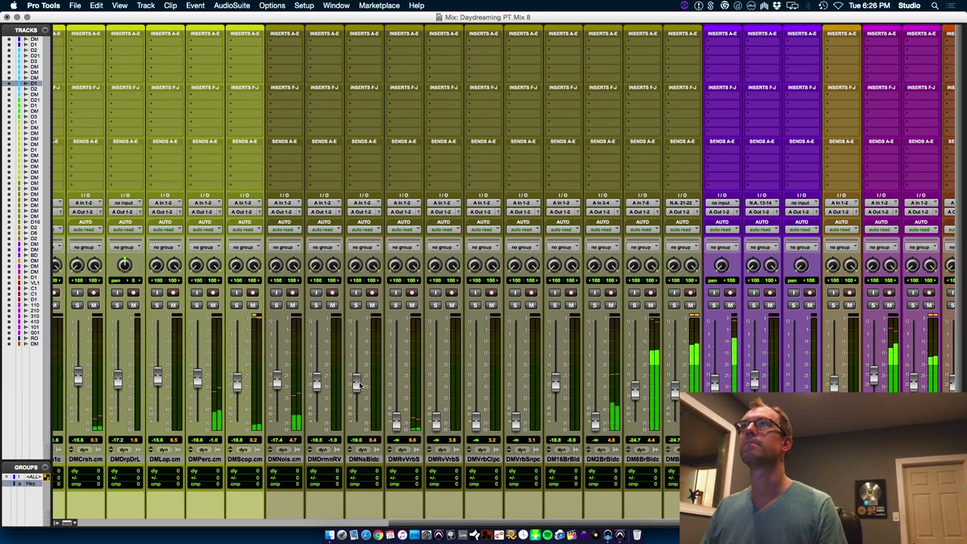
pyautogui.moveTo(398, 420); pyautogui.dragTo(399, 378)
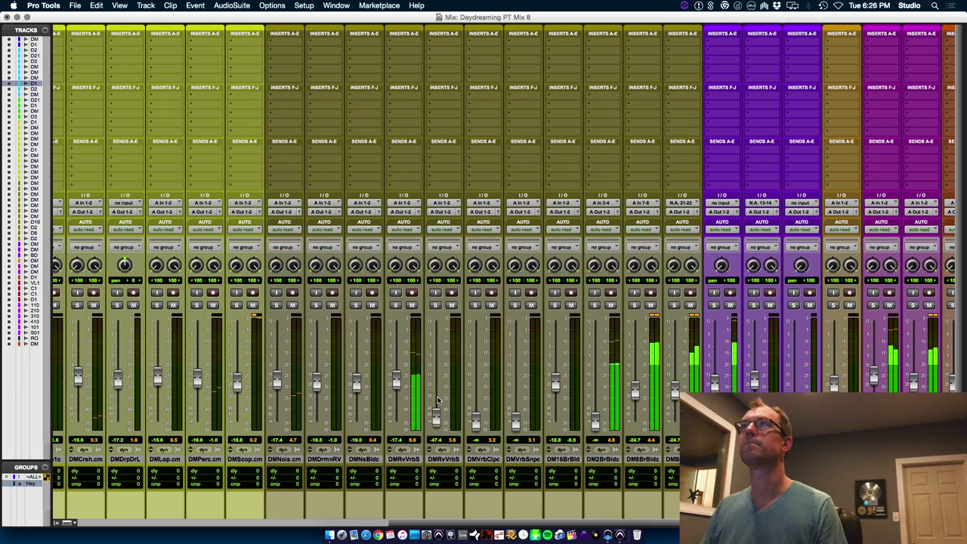
pyautogui.moveTo(436, 418); pyautogui.dragTo(436, 380)
pyautogui.moveTo(478, 425); pyautogui.dragTo(478, 389)
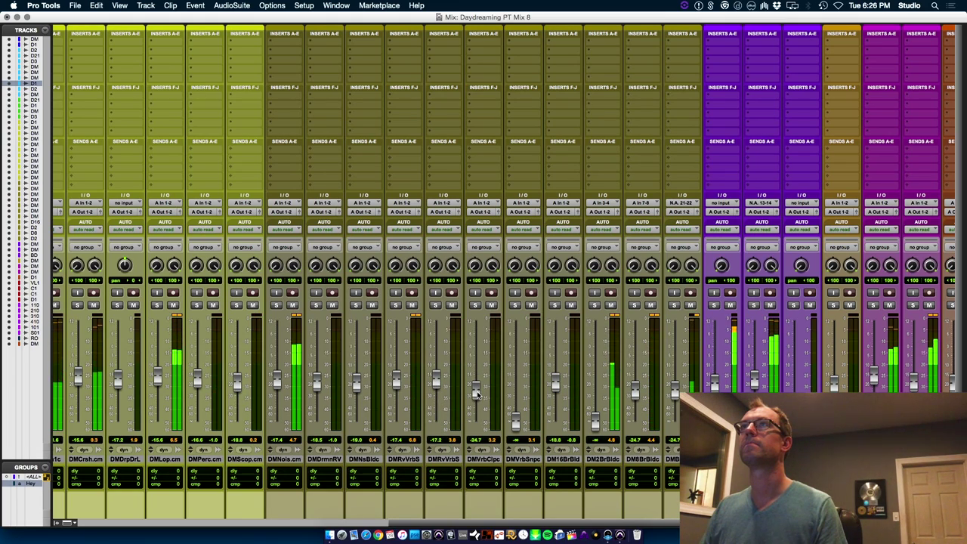
# Lower DMNois.cm to -24.3 dB and DMLop.cm to -20.8 dB, and raise DMVrbSnpc to -22.6 dB and DM2BrBldc to -19.0 dB.
pyautogui.moveTo(277, 389); pyautogui.dragTo(277, 398)
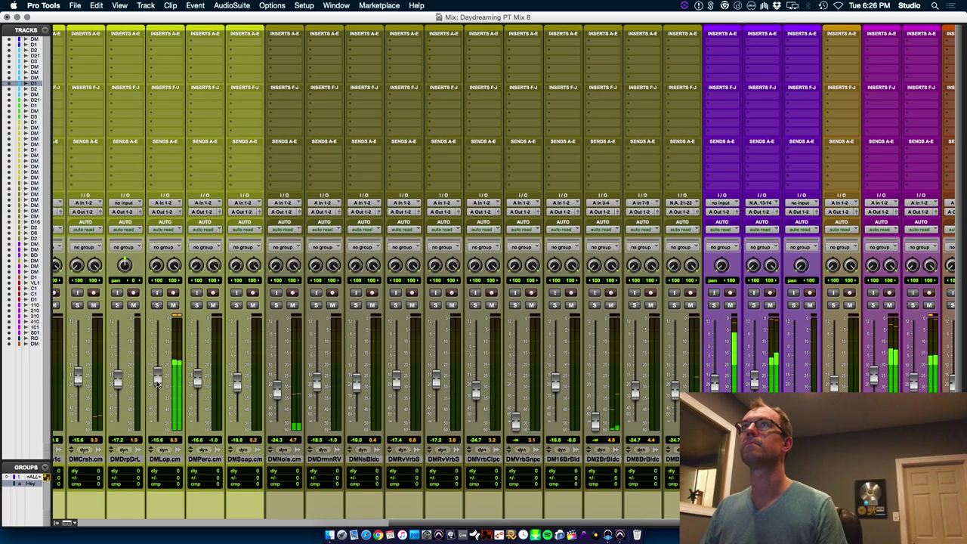
pyautogui.moveTo(157, 381); pyautogui.dragTo(156, 391)
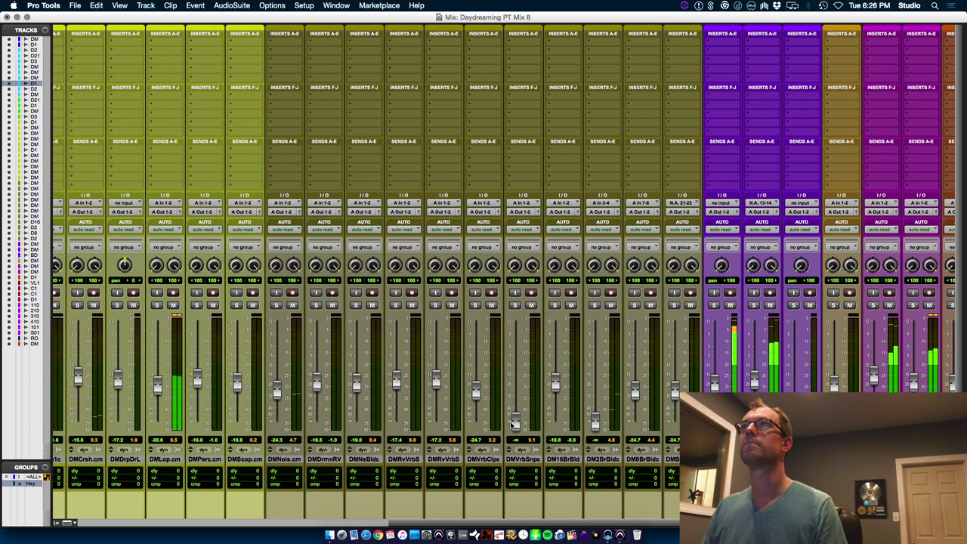
pyautogui.moveTo(515, 420); pyautogui.dragTo(519, 392)
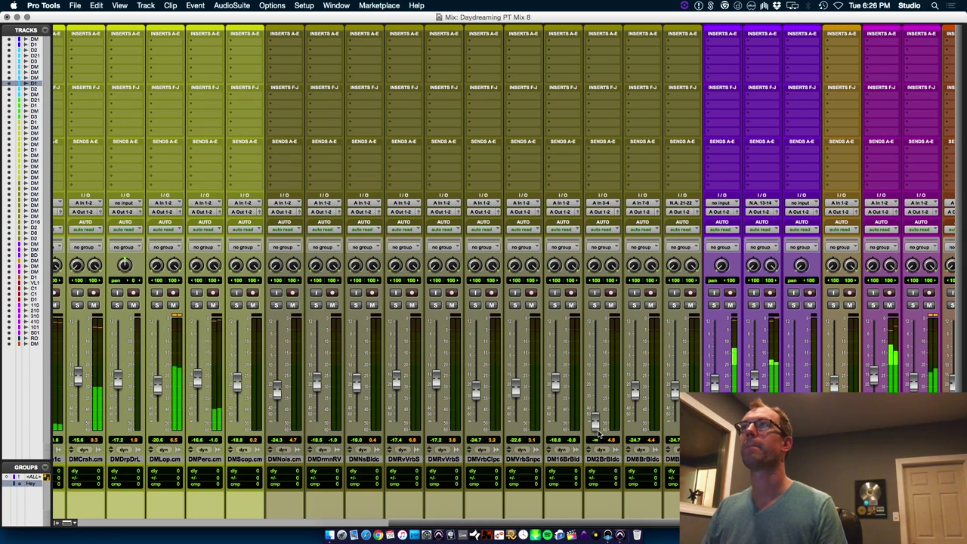
pyautogui.moveTo(595, 421); pyautogui.dragTo(594, 387)
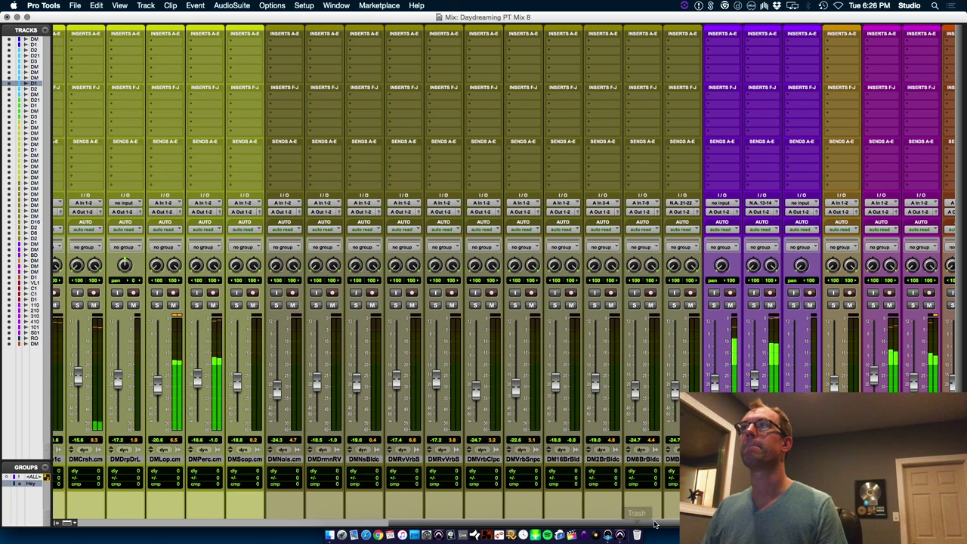
# Look through the arrangement for where the bass drop, melodic and vocal clips play.
pyautogui.moveTo(638, 523); pyautogui.dragTo(832, 523)
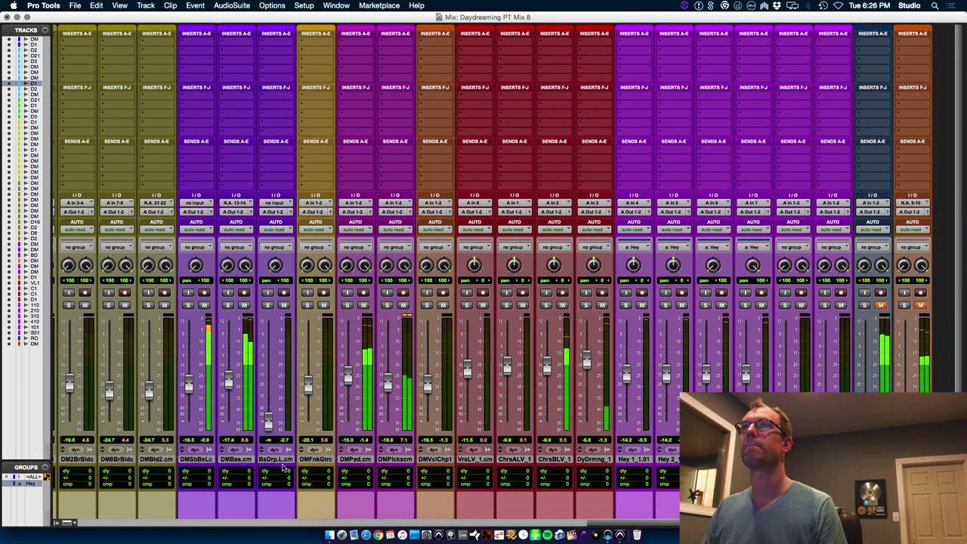
pyautogui.press('super+equal')
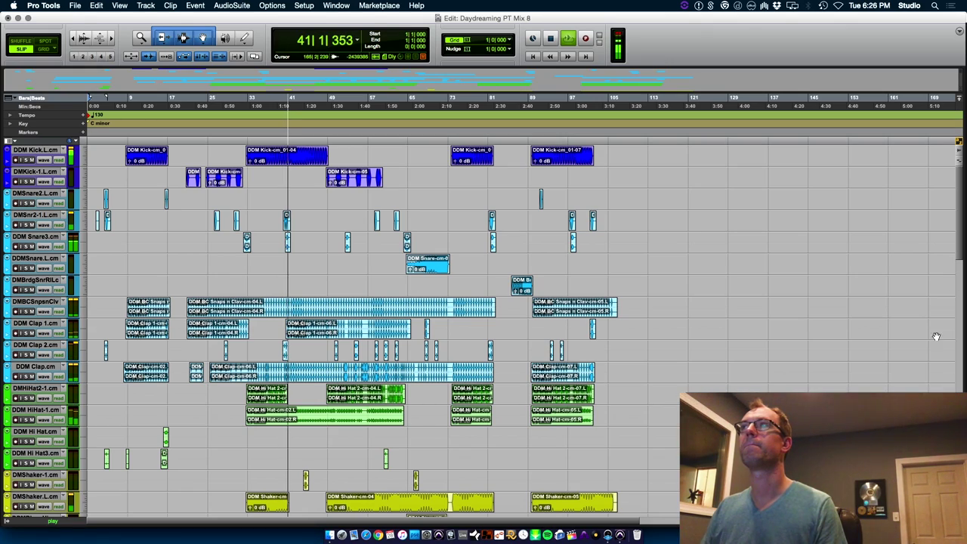
pyautogui.scroll(-10, 282, 463)
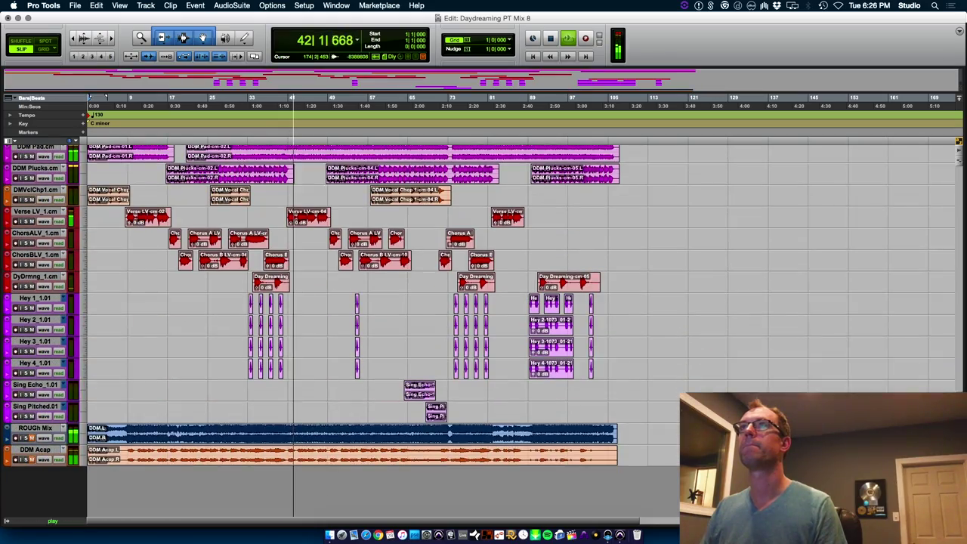
pyautogui.scroll(5, 484, 325)
pyautogui.scroll(-10, 962, 376)
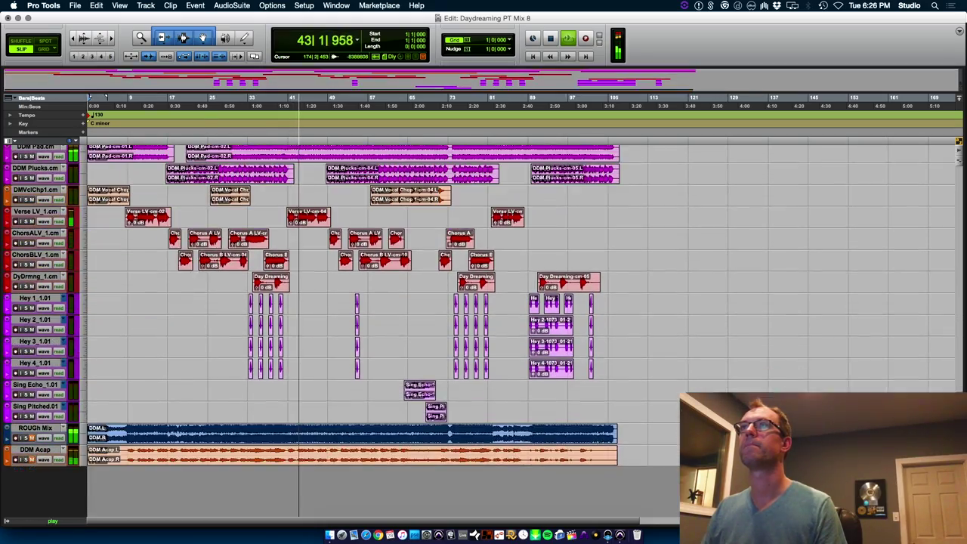
pyautogui.scroll(15, 962, 370)
pyautogui.scroll(-5, 962, 363)
pyautogui.scroll(-10, 962, 364)
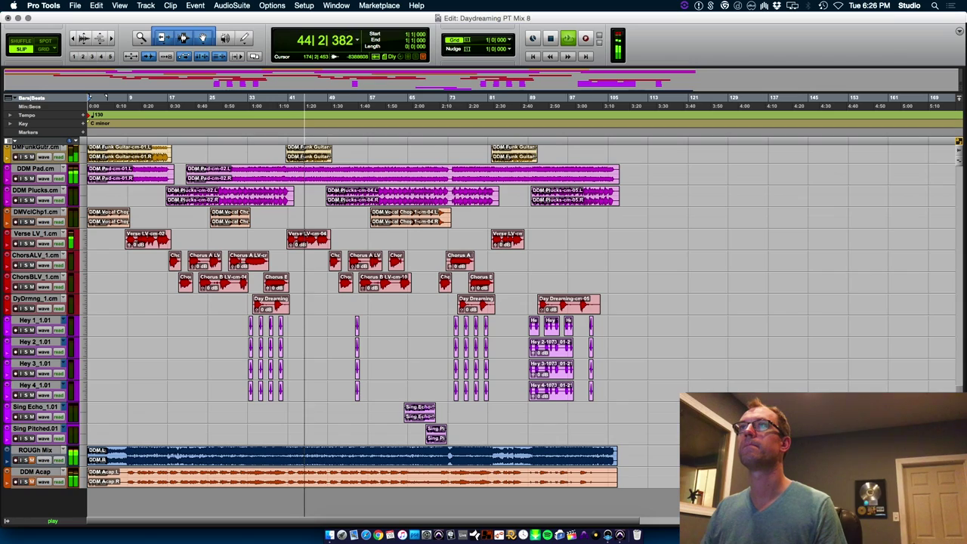
pyautogui.press('super+equal')
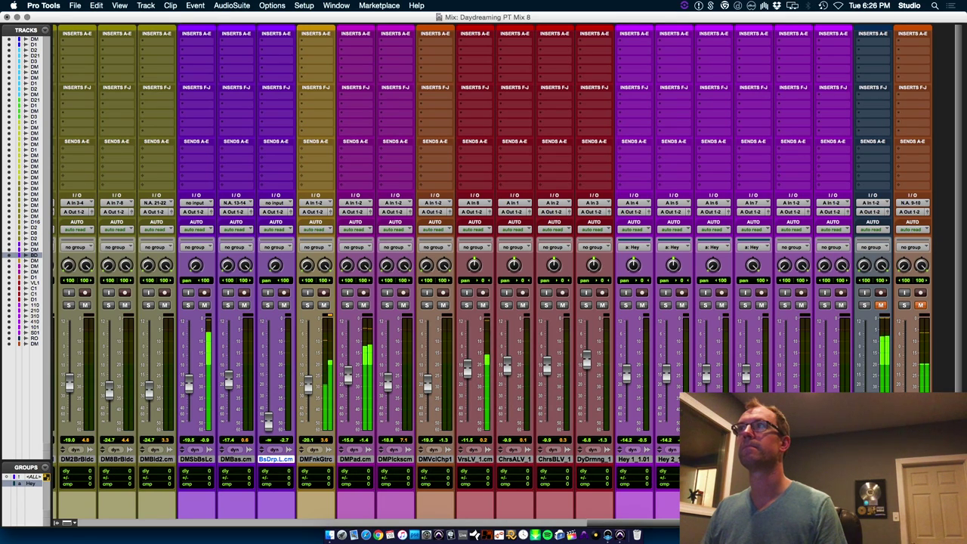
# Raise both Sing faders, BsDrp.L.cm to -21.4 dB, VrsLV_1.cm to -6.8 dB, ChrsALV_1 to -6.5 dB and ChrsBLV_1 to -7.3 dB.
pyautogui.click(794, 460)
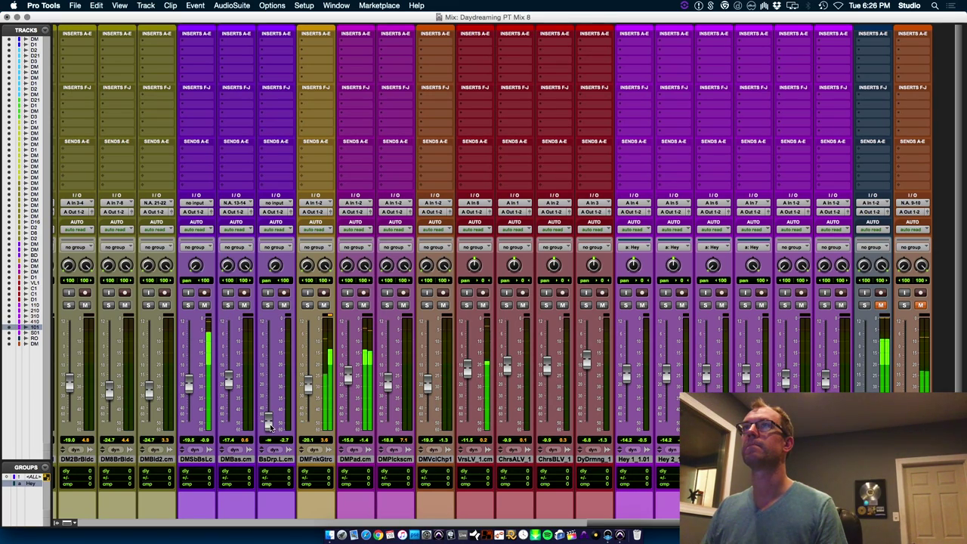
pyautogui.moveTo(270, 427); pyautogui.dragTo(277, 393)
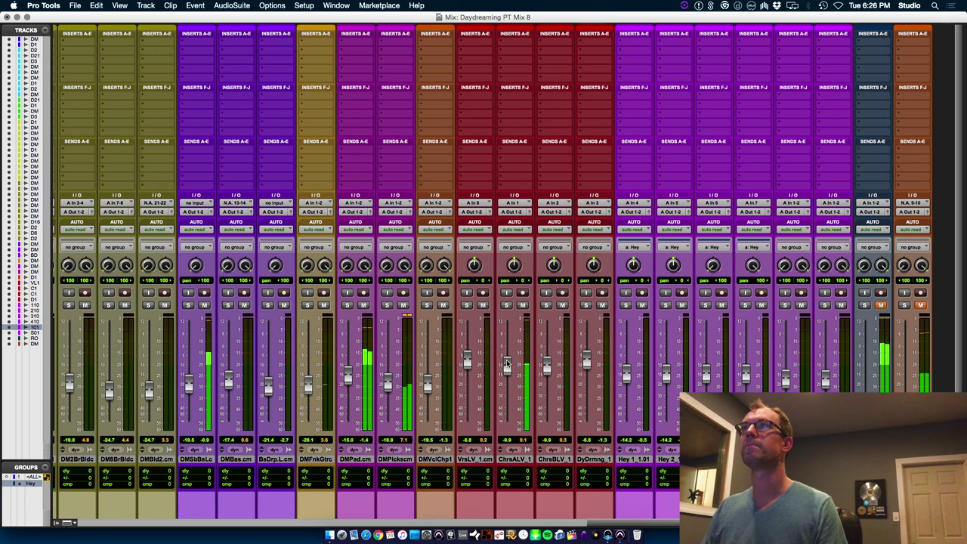
pyautogui.moveTo(508, 362); pyautogui.dragTo(548, 366)
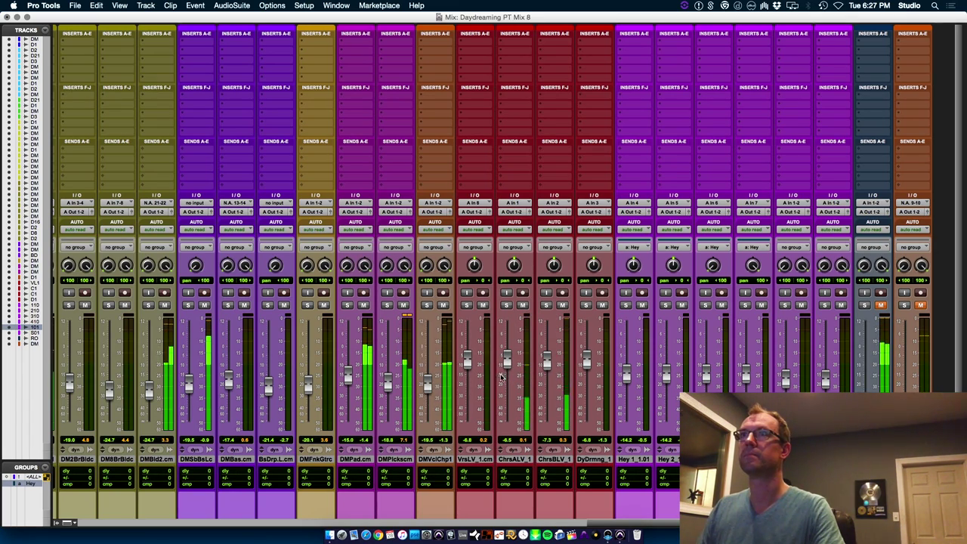
# Raise the bridge snare roll DMBrdSRL to -15.0 dB, check its clips in the arrangement, and slightly raise DMSnr.Lcm.
pyautogui.moveTo(633, 524); pyautogui.dragTo(98, 525)
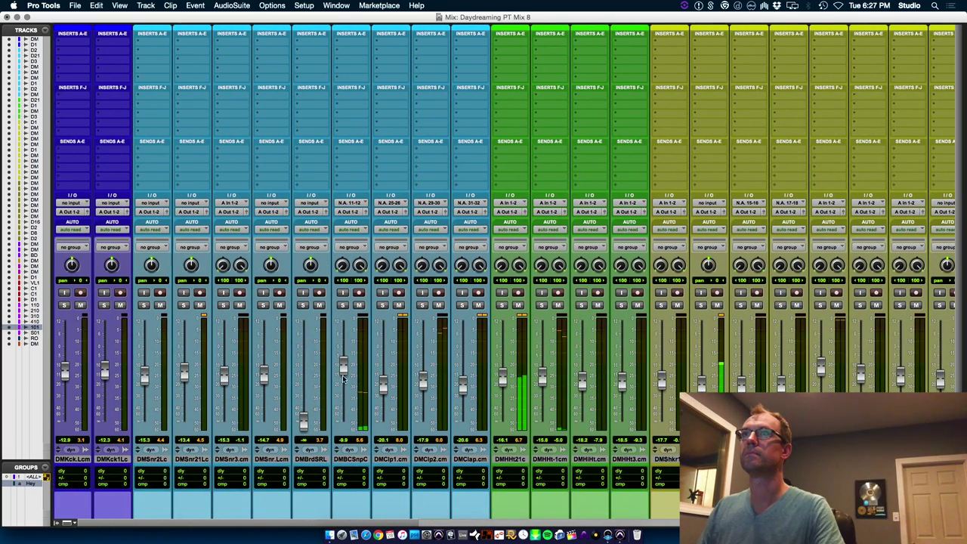
pyautogui.moveTo(305, 421); pyautogui.dragTo(311, 380)
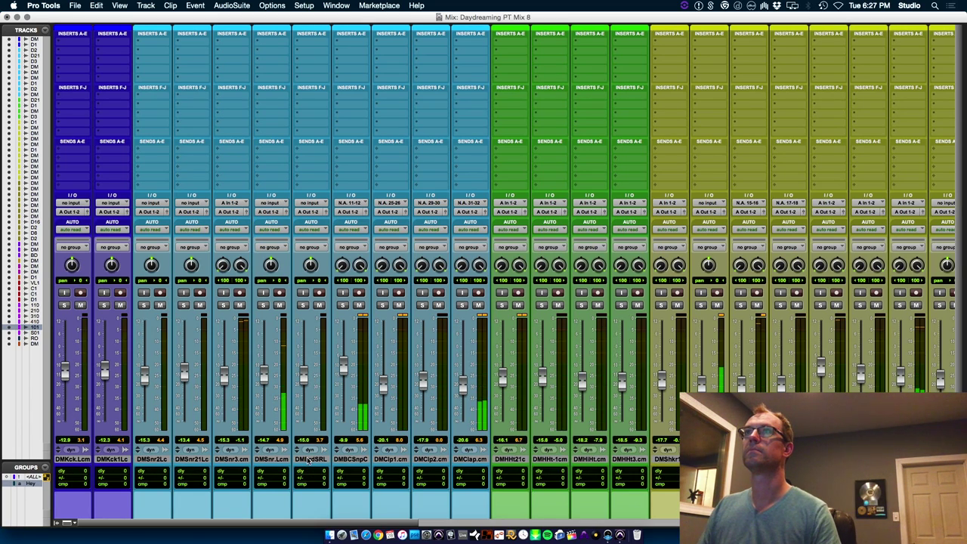
pyautogui.press('super+equal')
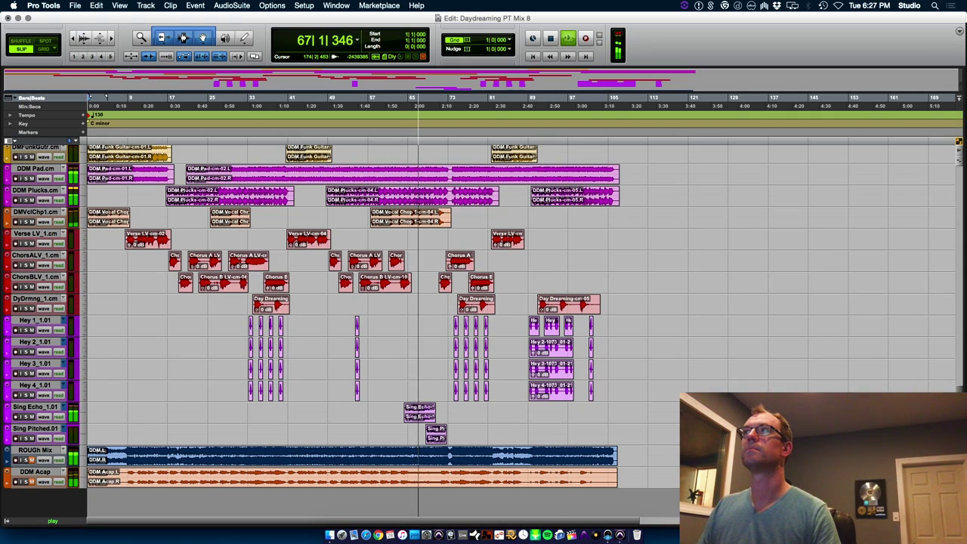
pyautogui.moveTo(960, 430); pyautogui.dragTo(950, 82)
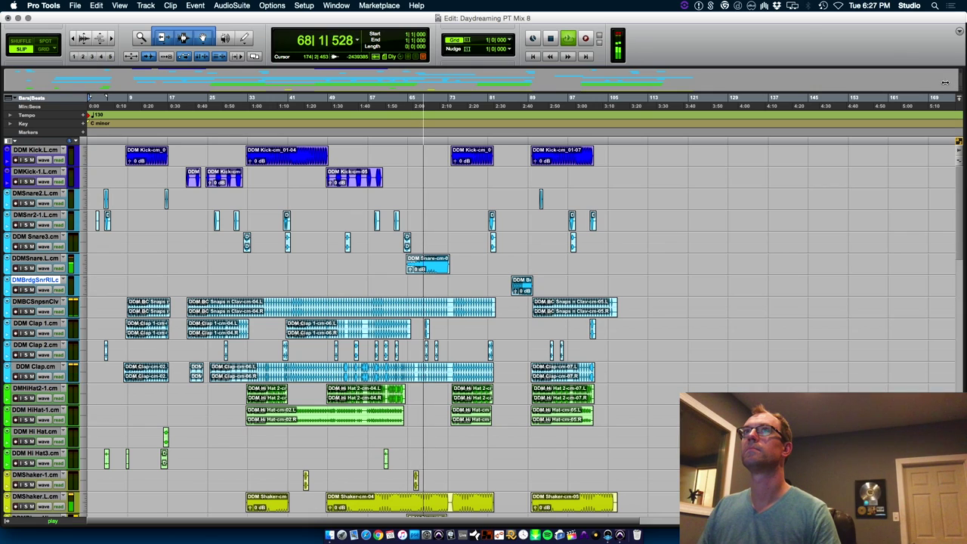
pyautogui.press('super+equal')
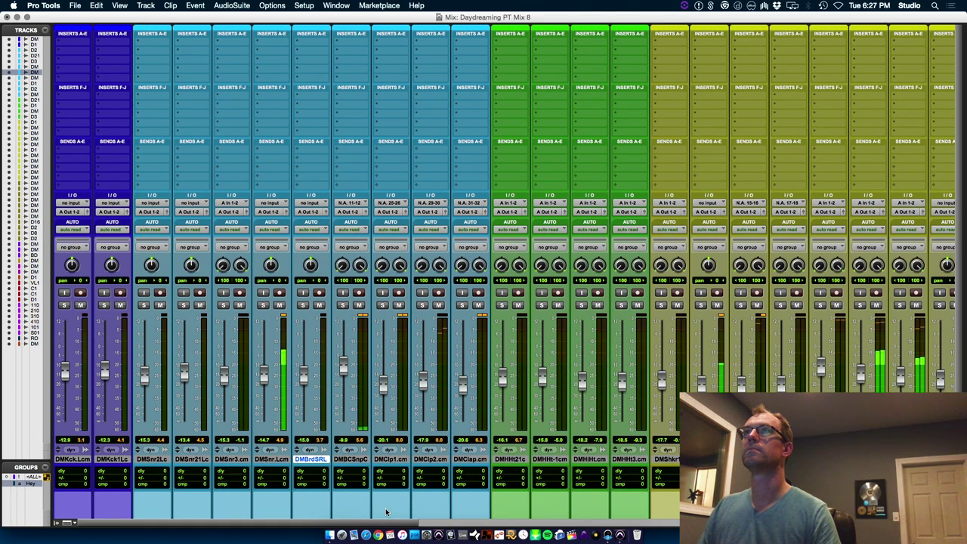
pyautogui.press('super+equal')
pyautogui.press('super+equal')
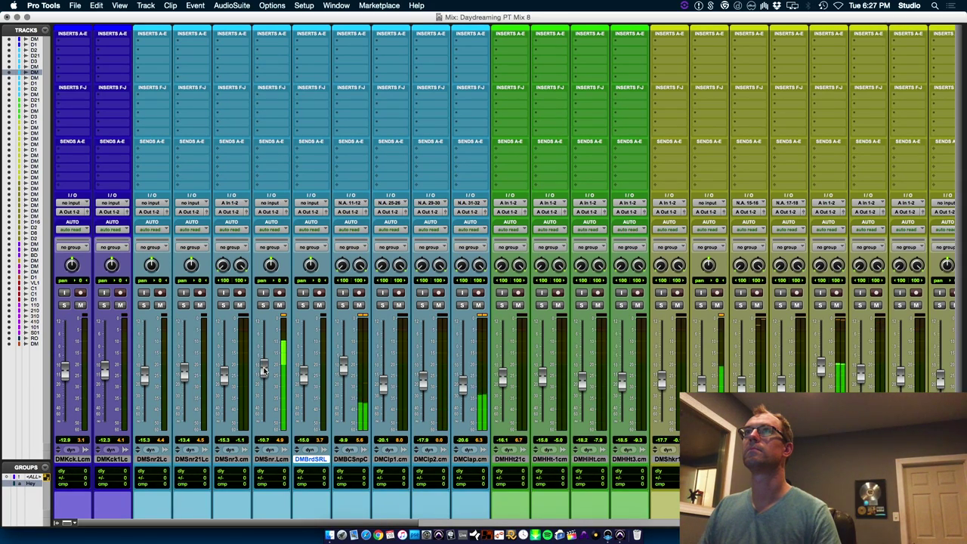
pyautogui.moveTo(264, 376); pyautogui.dragTo(265, 370)
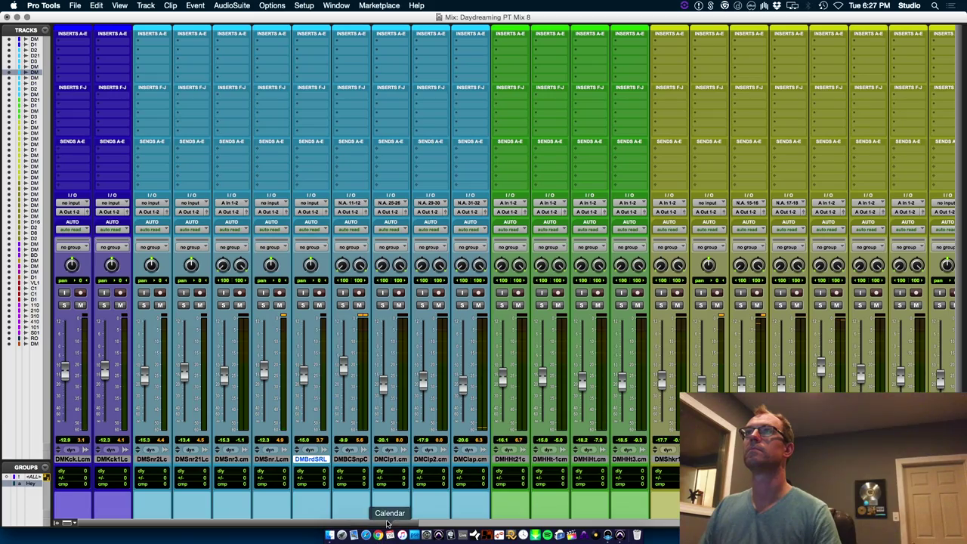
# Centre the panning of the DMSbBsLc, BsDrp.L.cm and DMFnkGtrc tracks.
pyautogui.moveTo(390, 523); pyautogui.dragTo(909, 523)
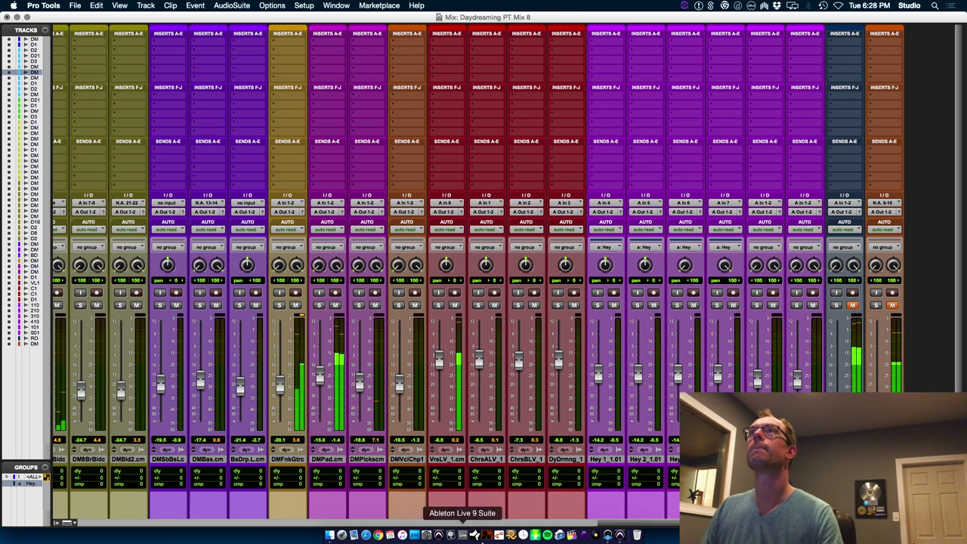
pyautogui.moveTo(636, 522); pyautogui.dragTo(695, 522)
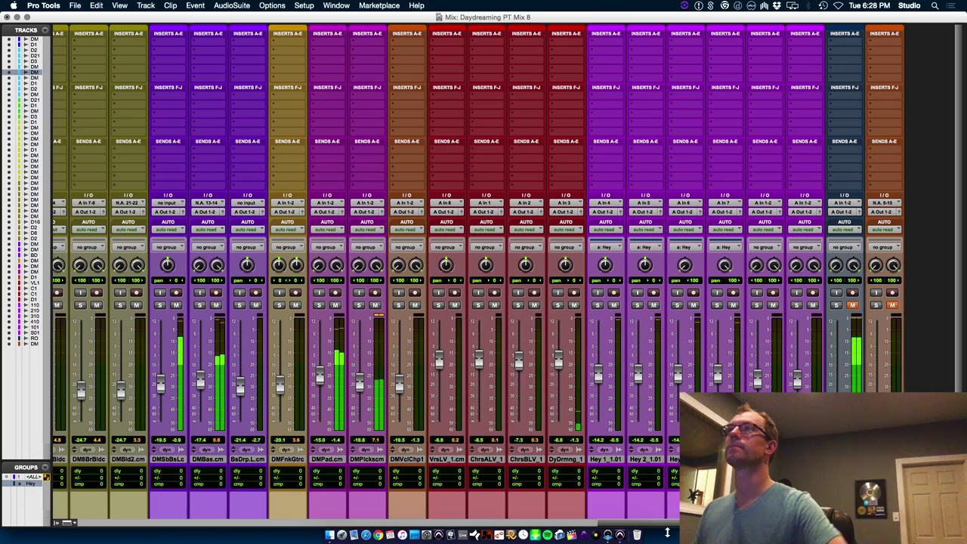
# Let the song play to its end, return to the arrangement and stop playback.
pyautogui.moveTo(653, 521); pyautogui.dragTo(4, 522)
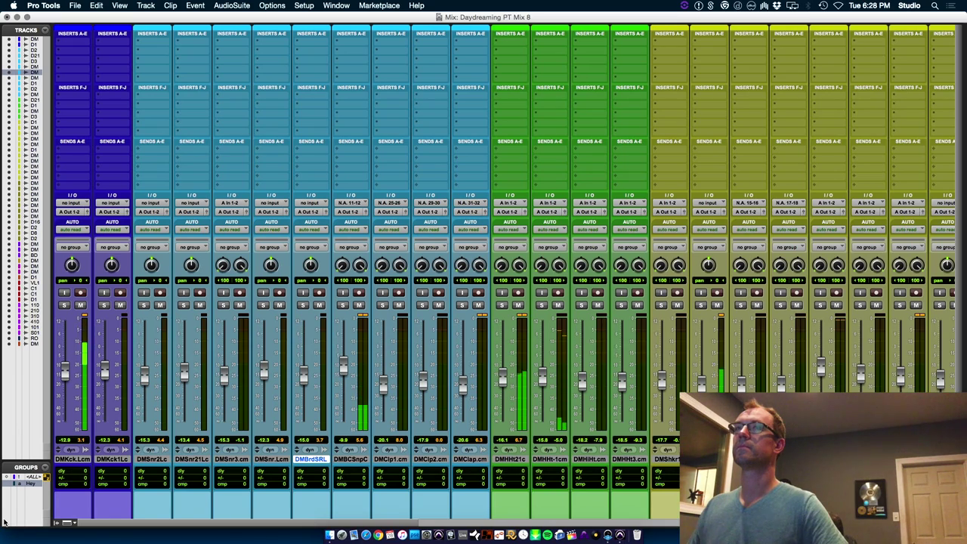
pyautogui.moveTo(4, 522); pyautogui.dragTo(281, 542)
pyautogui.press('super+equal')
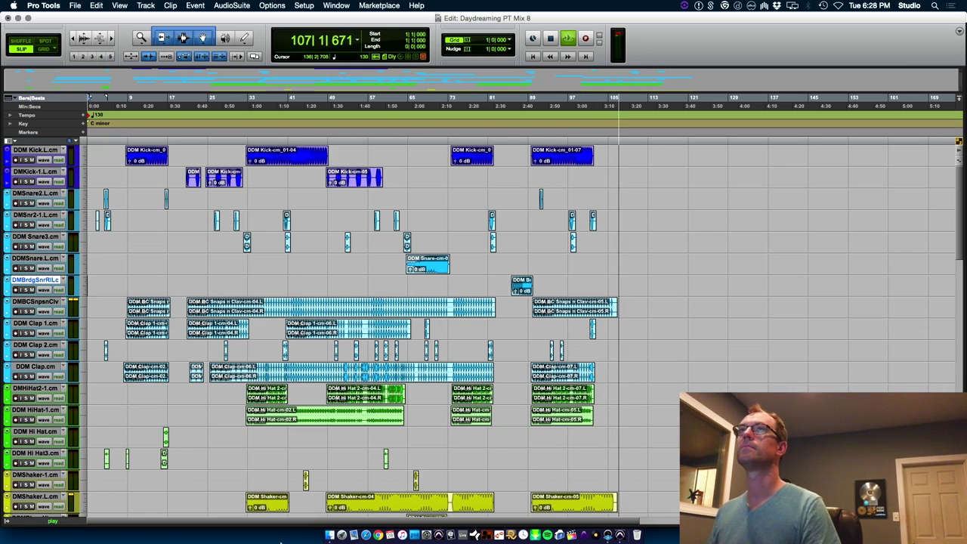
pyautogui.press('space')
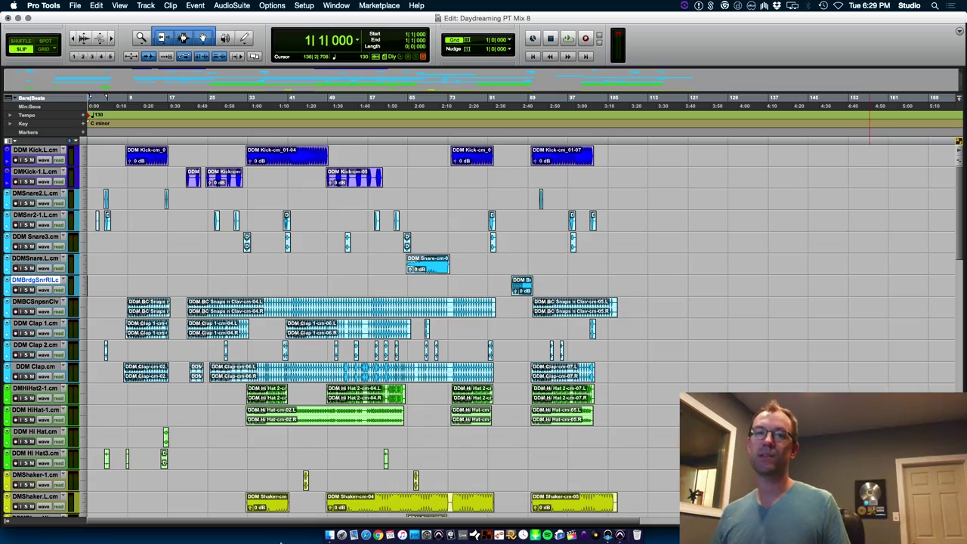
# Pull all track faders down and import the session data from 2017 Mix Template.ptx after the Sing Pitched track.
pyautogui.press('super+equal')
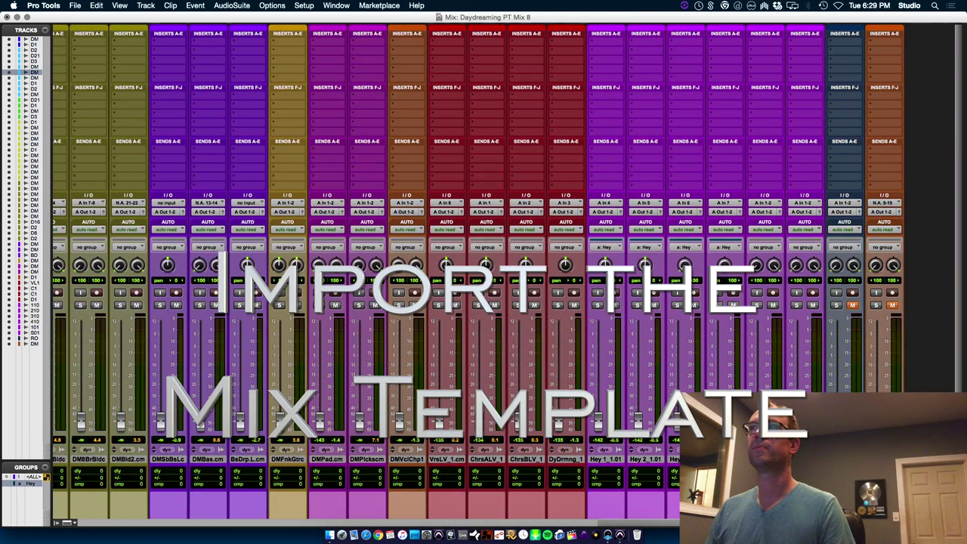
pyautogui.click(806, 460)
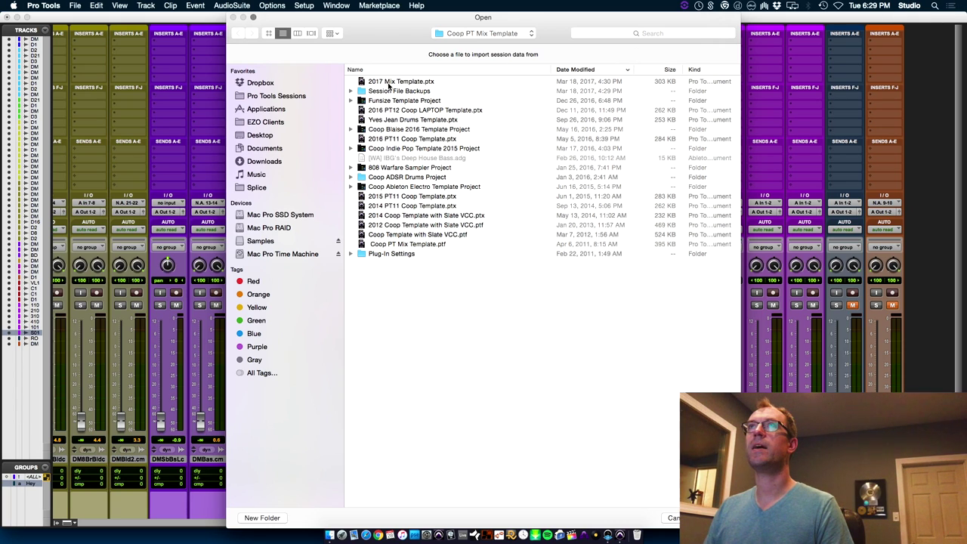
pyautogui.doubleClick(389, 81)
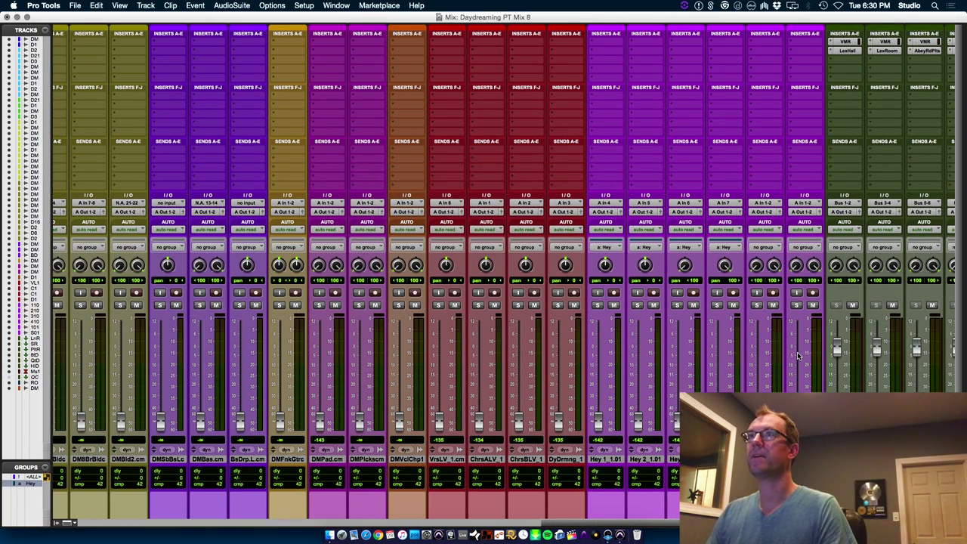
# Play from the DDM Kick clip at bar 33 and raise the main kick track DMKck.Lcm to -15.0 dB.
pyautogui.press('super+equal')
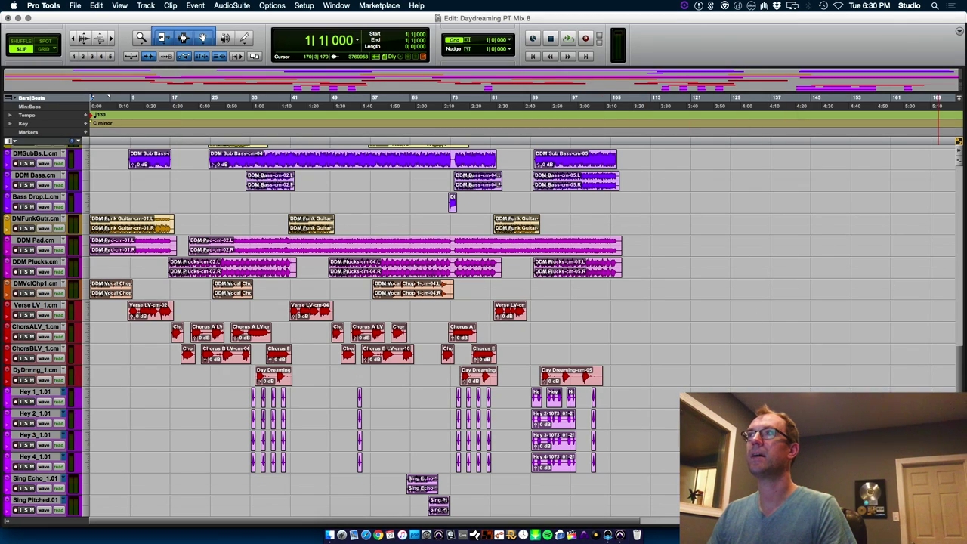
pyautogui.scroll(15, 402, 216)
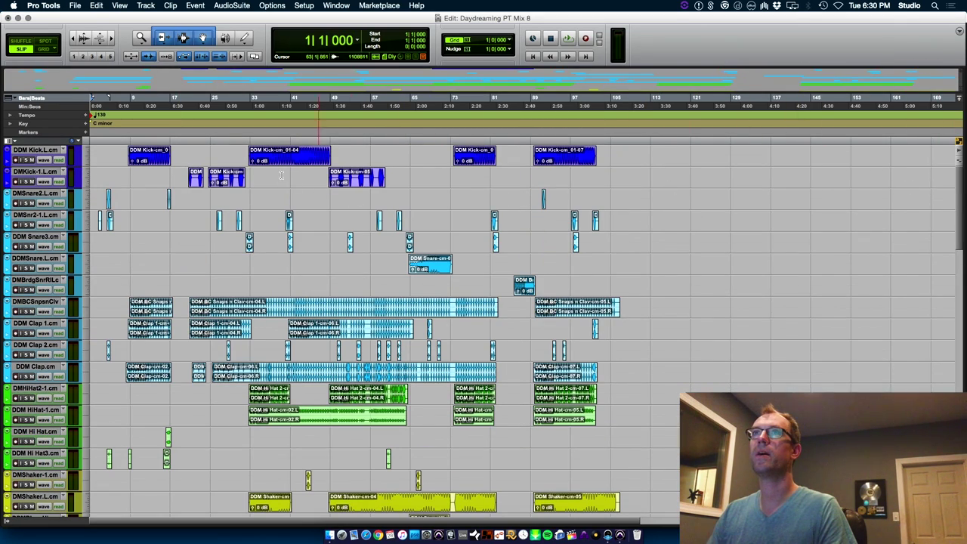
pyautogui.click(281, 162)
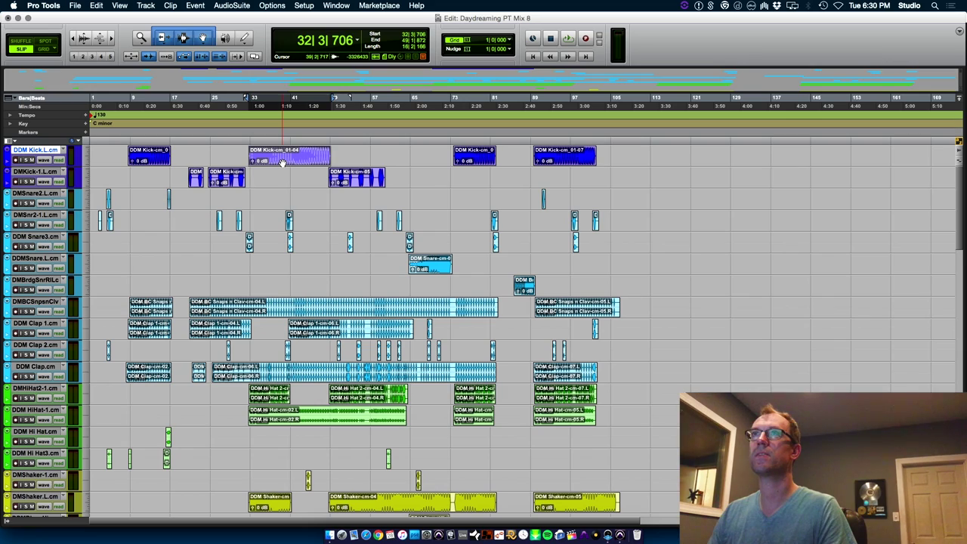
pyautogui.press('super+equal')
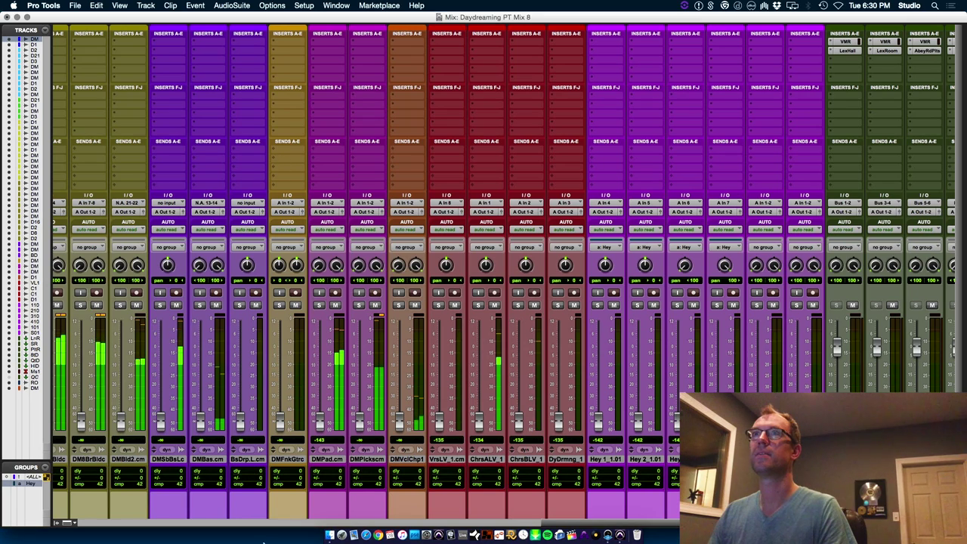
pyautogui.moveTo(556, 523); pyautogui.dragTo(63, 521)
pyautogui.moveTo(64, 421); pyautogui.dragTo(75, 381)
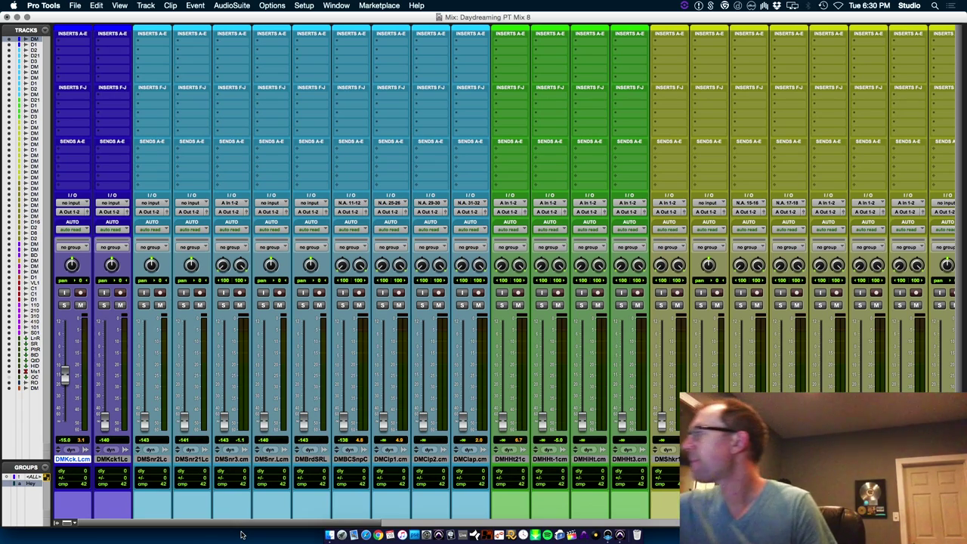
# Check the Master 1 meter during playback and inspect the Virtual Mix Rack and Pro-Q 2 inserts on that track.
pyautogui.press('space')
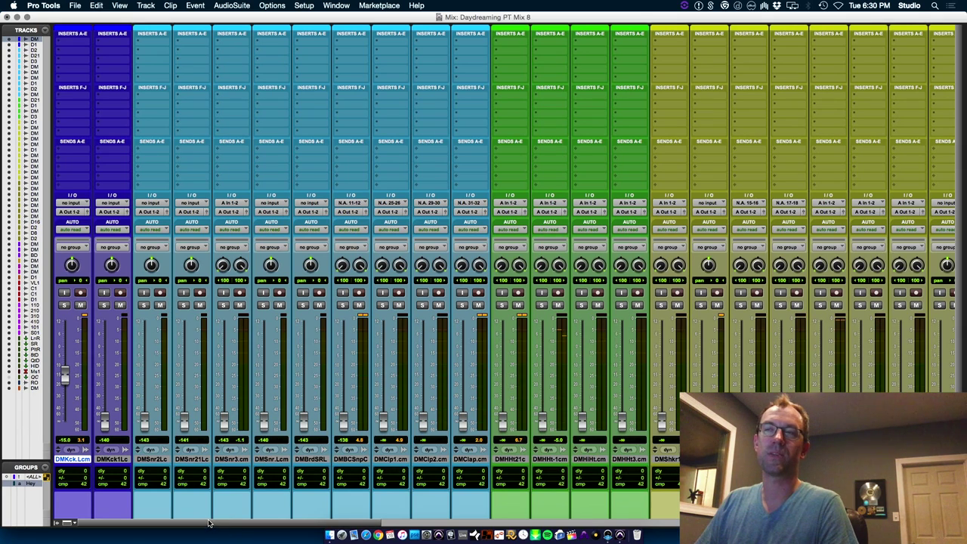
pyautogui.moveTo(189, 523); pyautogui.dragTo(756, 523)
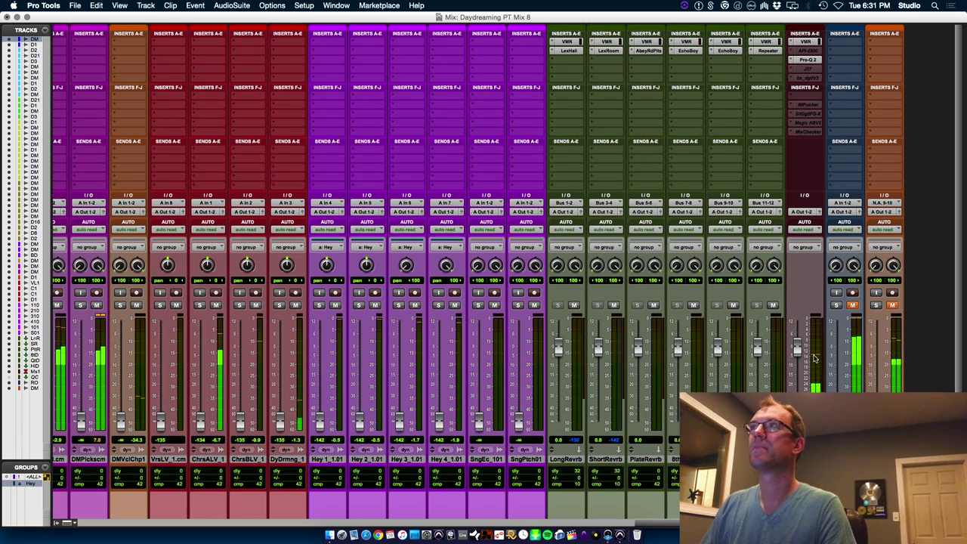
pyautogui.press('space')
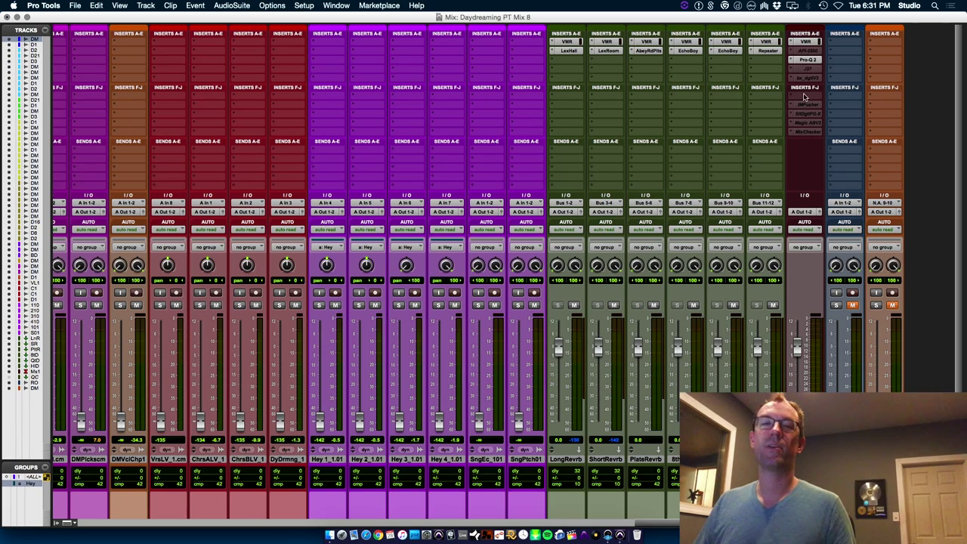
pyautogui.click(805, 42)
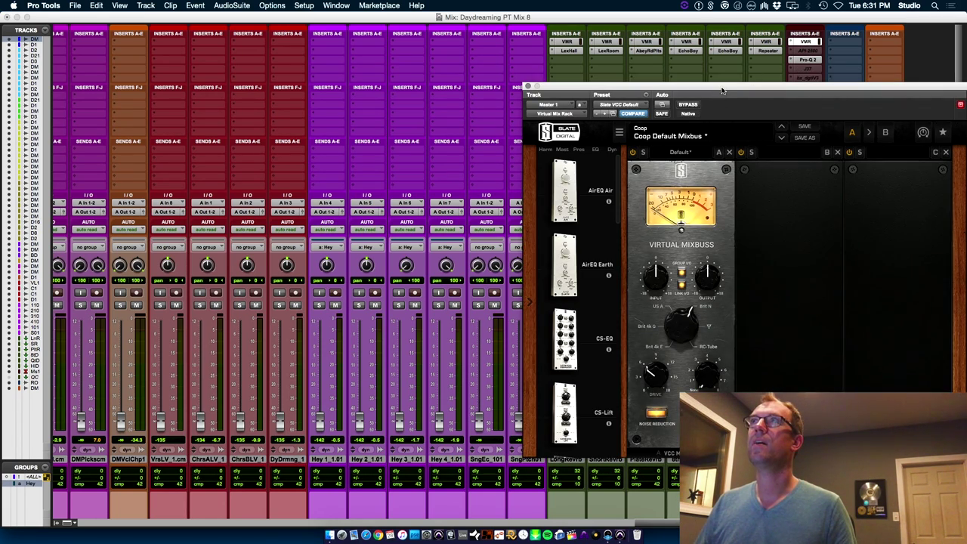
pyautogui.moveTo(721, 90); pyautogui.dragTo(541, 135)
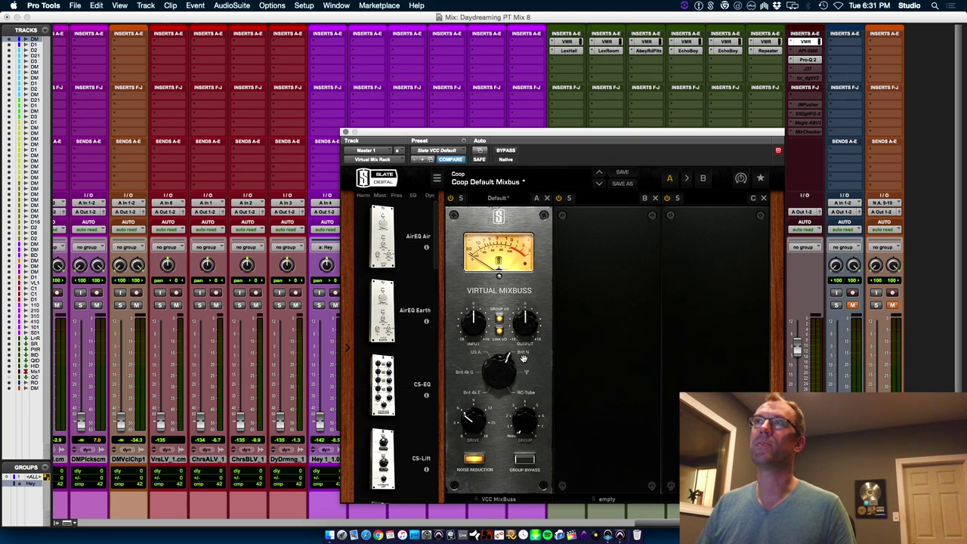
pyautogui.click(807, 59)
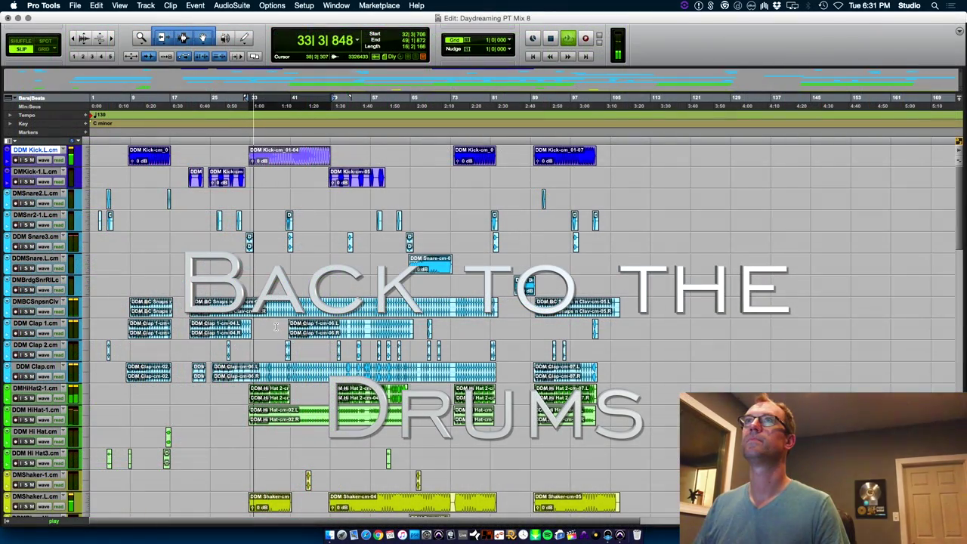
# Raise the snaps track DMBCSnpC to -11.8 dB and DMClap.cm to -17.7 dB during playback.
pyautogui.press('super+equal')
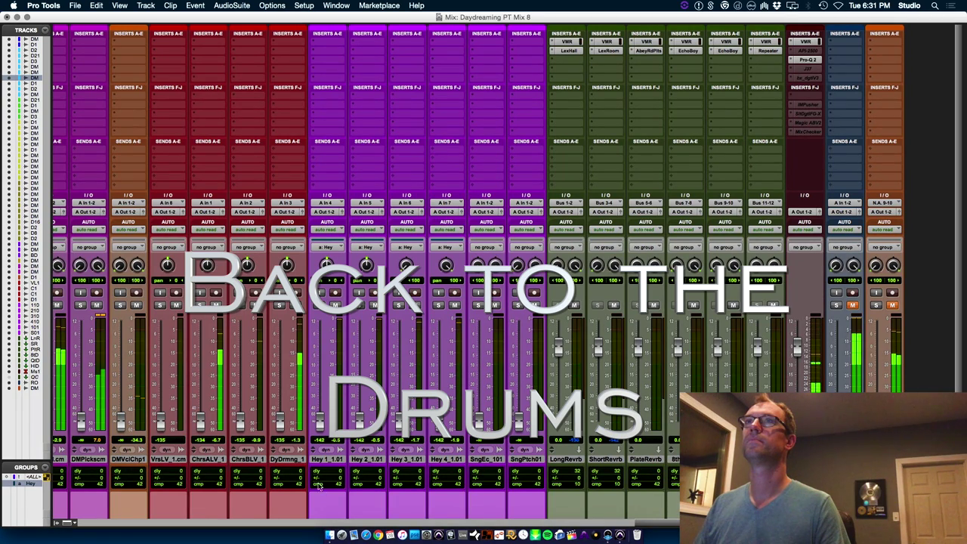
pyautogui.moveTo(602, 522); pyautogui.dragTo(113, 523)
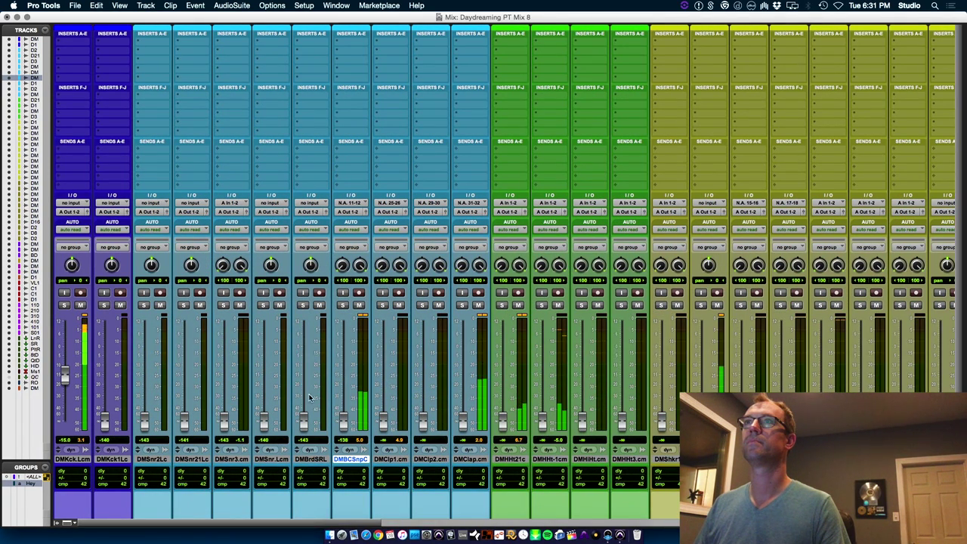
pyautogui.moveTo(344, 381); pyautogui.dragTo(345, 373)
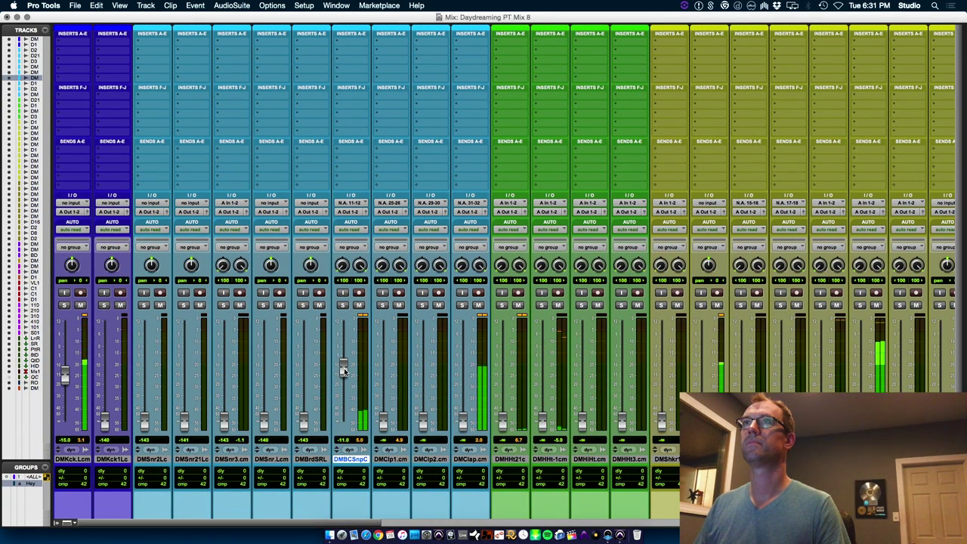
pyautogui.moveTo(464, 420); pyautogui.dragTo(463, 384)
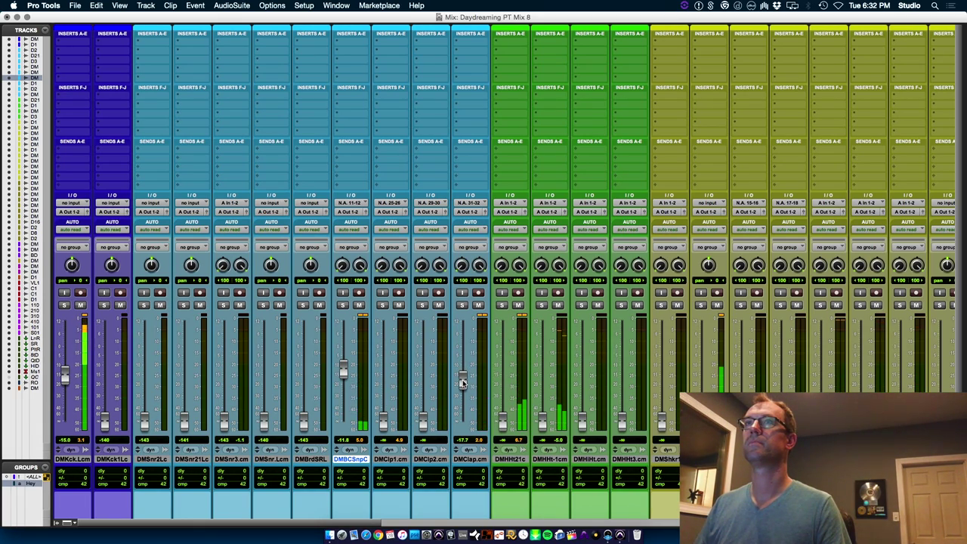
pyautogui.press('space')
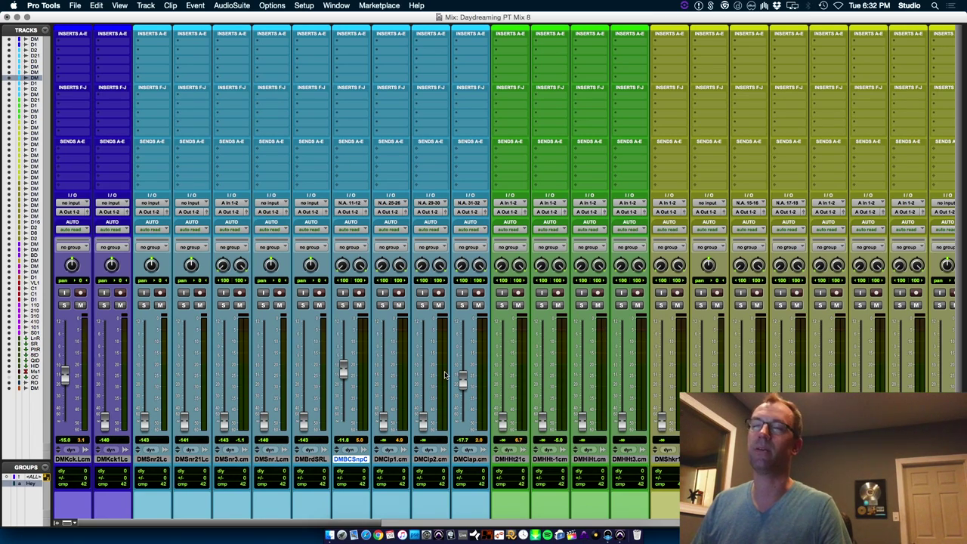
# Raise DMClp1.cm to -17.4 dB and play from its clip near bar 41.
pyautogui.press('space')
pyautogui.moveTo(383, 423); pyautogui.dragTo(383, 386)
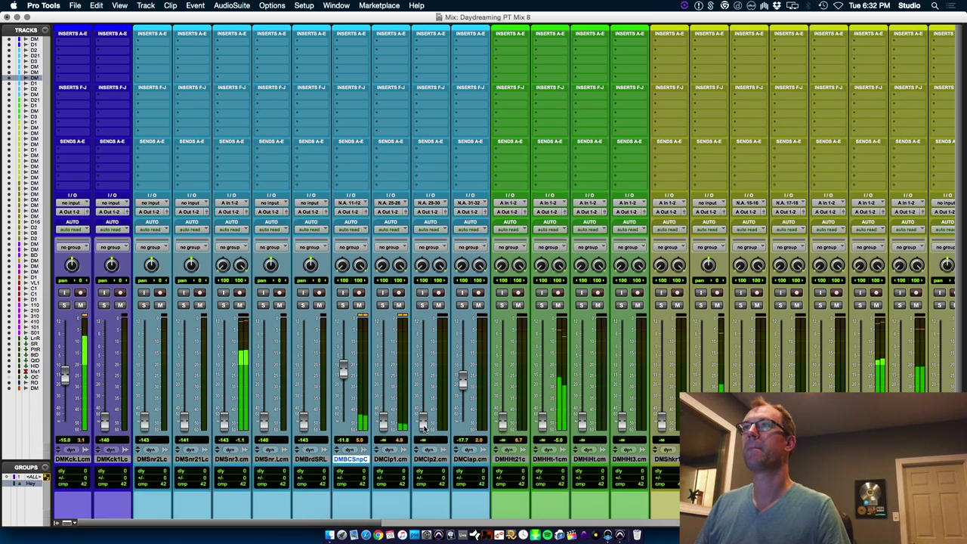
pyautogui.press('super+equal')
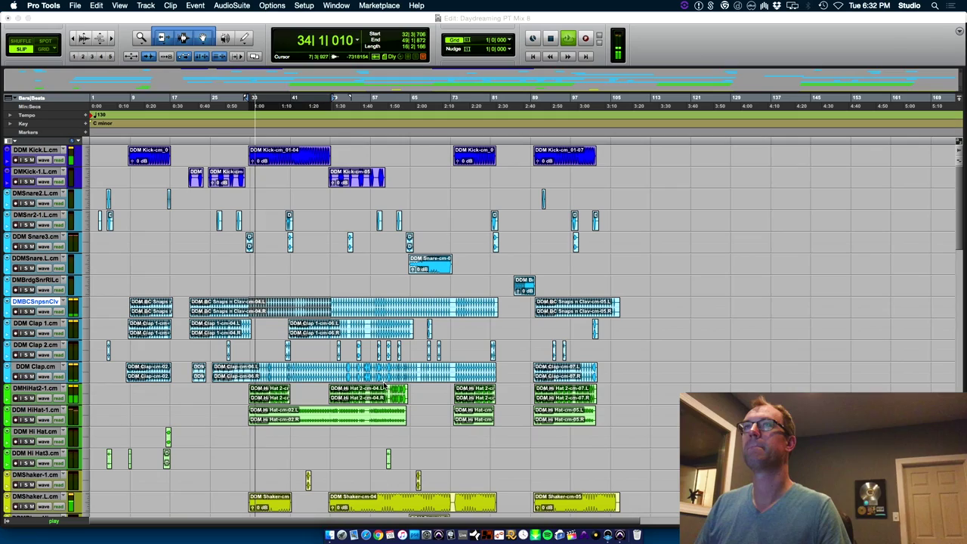
pyautogui.click(295, 337)
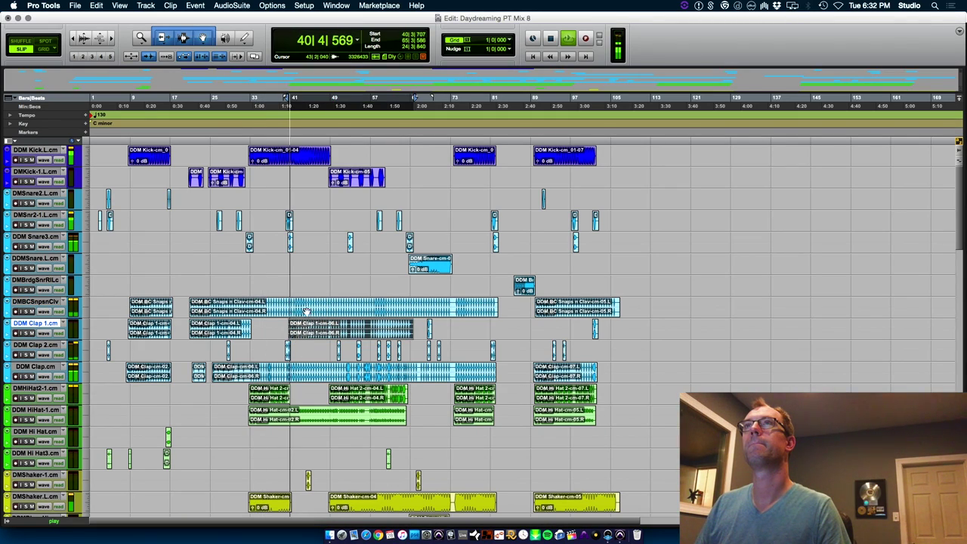
# Raise the hi-hat track DMHHt-1cm to about -13 dB and bring up the DMClick.cm fader to a similar height.
pyautogui.press('super+equal')
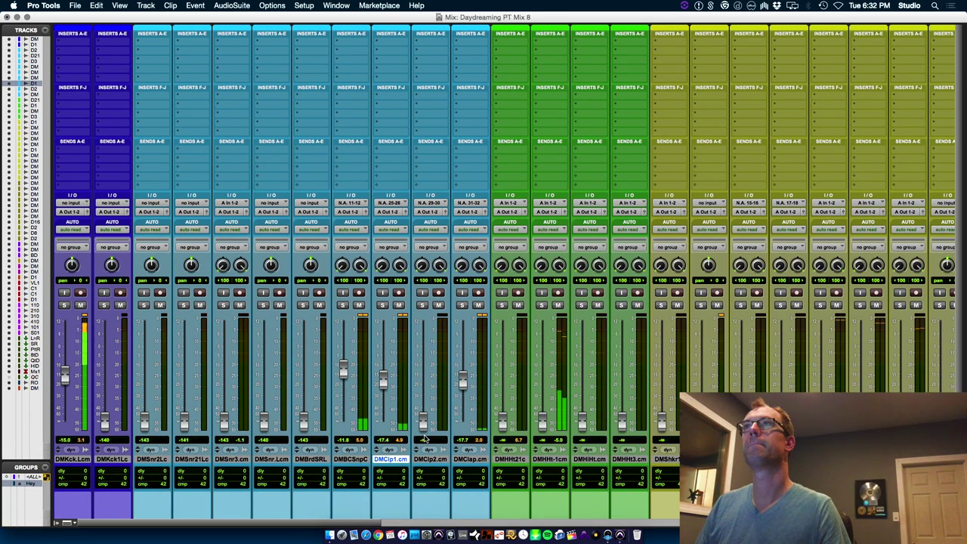
pyautogui.moveTo(531, 429); pyautogui.dragTo(535, 378)
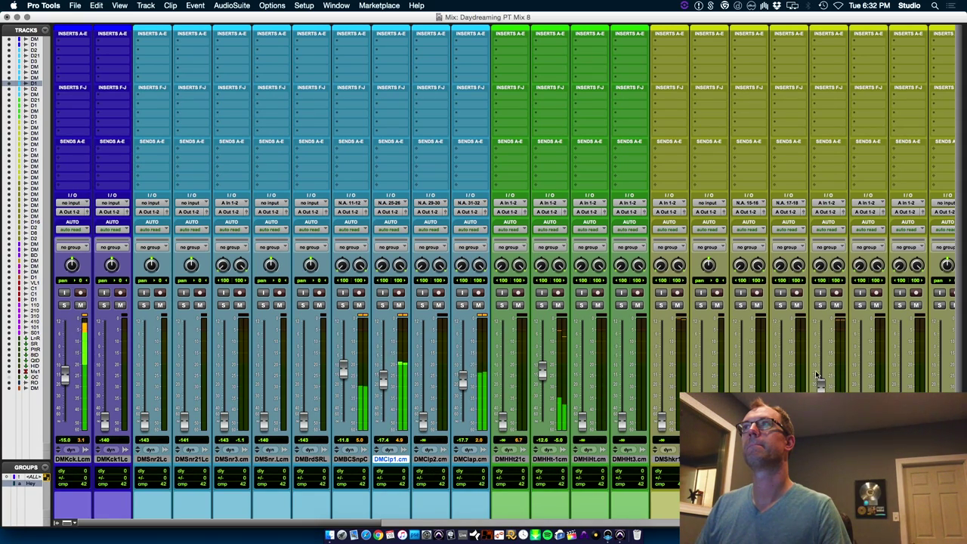
pyautogui.moveTo(820, 427); pyautogui.dragTo(819, 373)
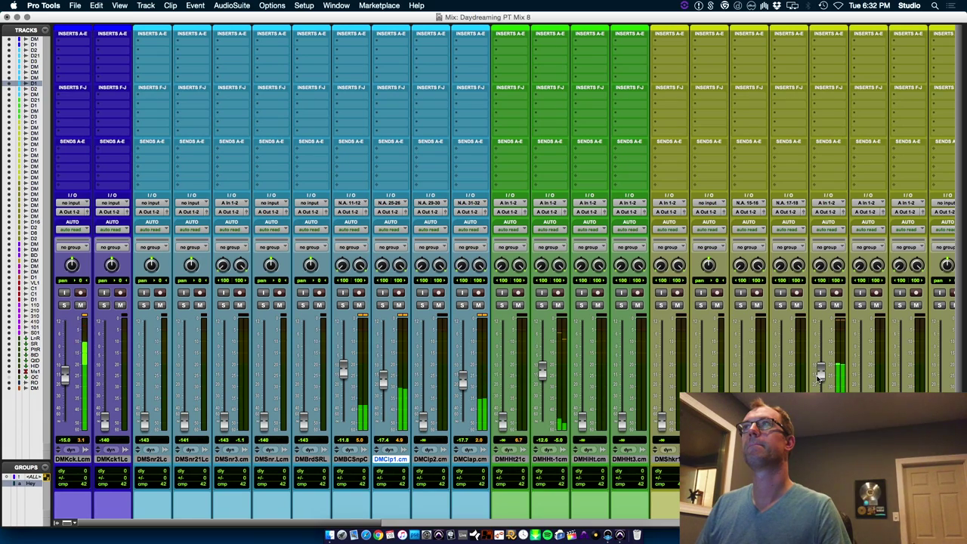
# Solo the DMClick.cm track and add a send to Bus 5-6 at -20.1 dB.
pyautogui.click(820, 305)
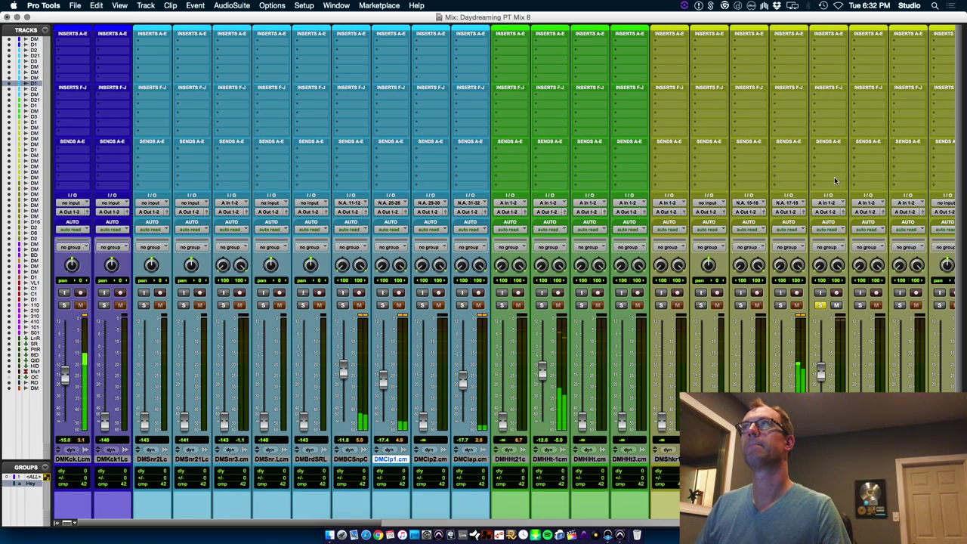
pyautogui.click(829, 152)
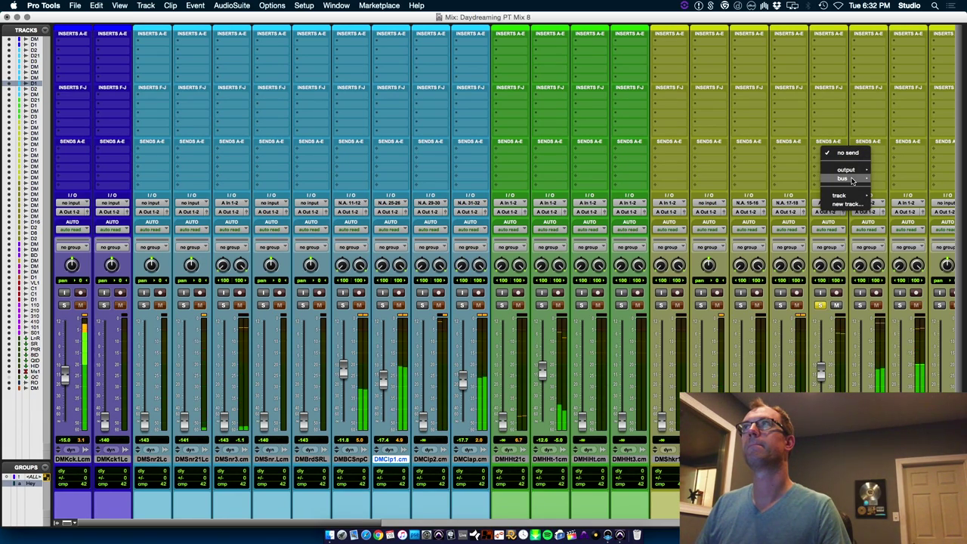
pyautogui.moveTo(857, 180)
pyautogui.click(905, 232)
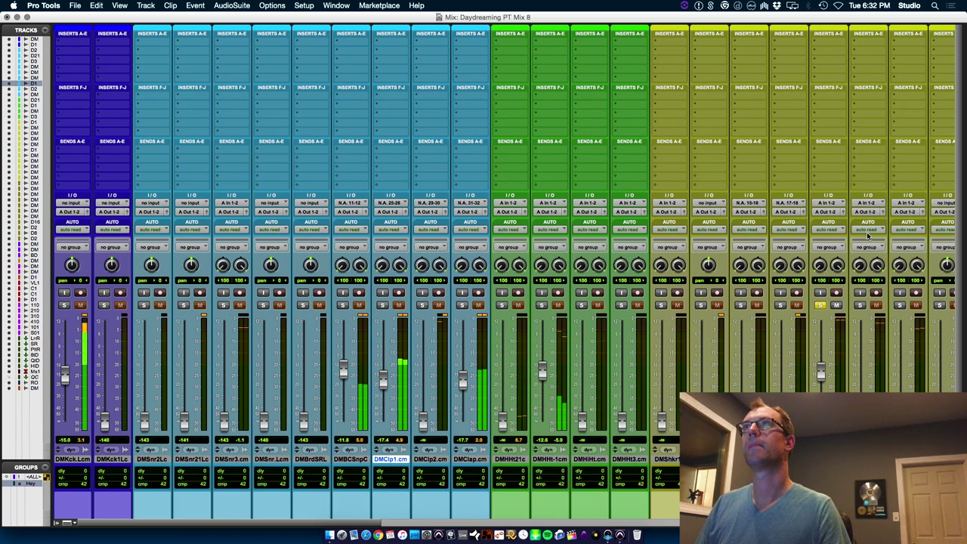
pyautogui.moveTo(325, 296); pyautogui.dragTo(334, 262)
# Insert FabFilter Pro-Q 2 on DMClick.cm with a 12 dB/oct low cut at about 170 Hz, and close the plug-in and send windows.
pyautogui.click(826, 42)
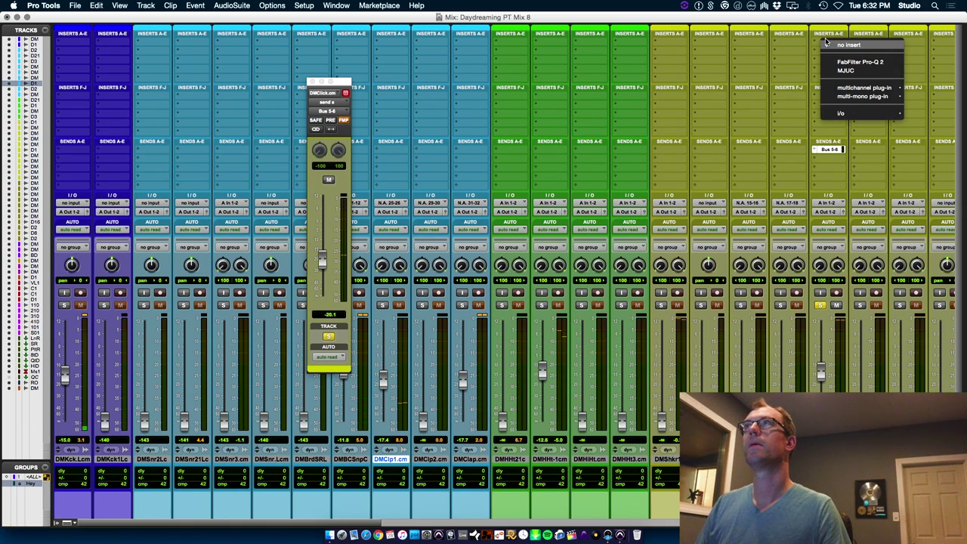
pyautogui.click(842, 61)
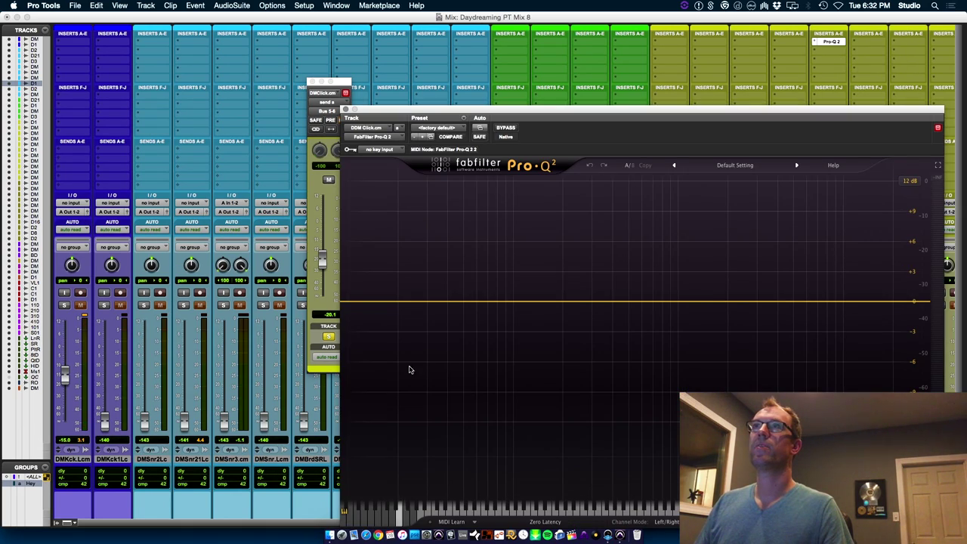
pyautogui.moveTo(376, 303); pyautogui.dragTo(529, 308)
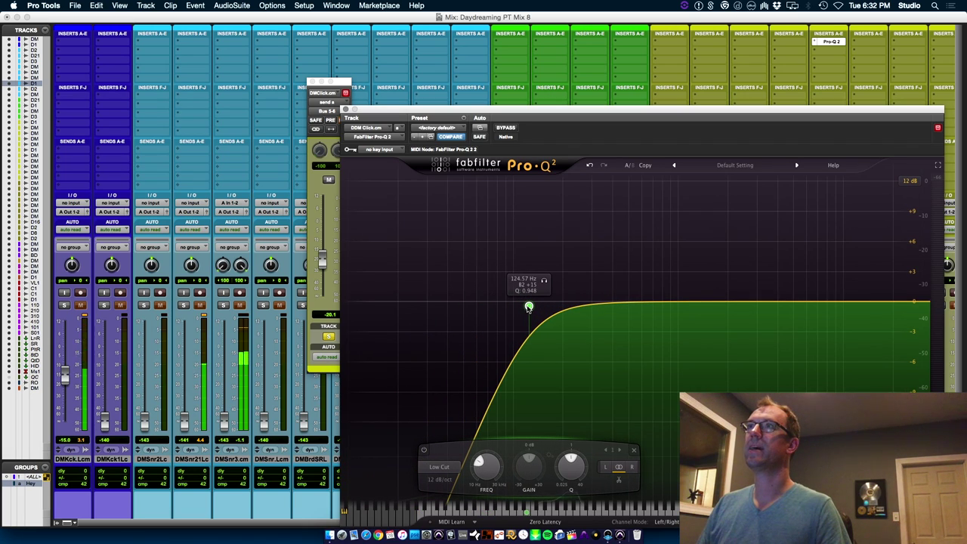
pyautogui.moveTo(529, 308); pyautogui.dragTo(551, 308)
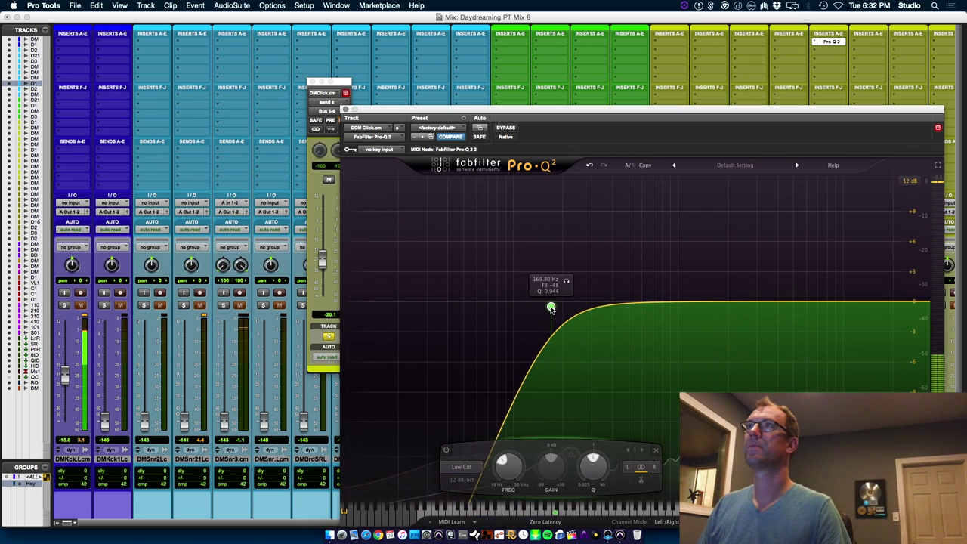
pyautogui.click(345, 109)
pyautogui.click(312, 82)
# Audition the drum balance in the arrangement from about bar 41, bar 49 and bar 33.
pyautogui.press('super+equal')
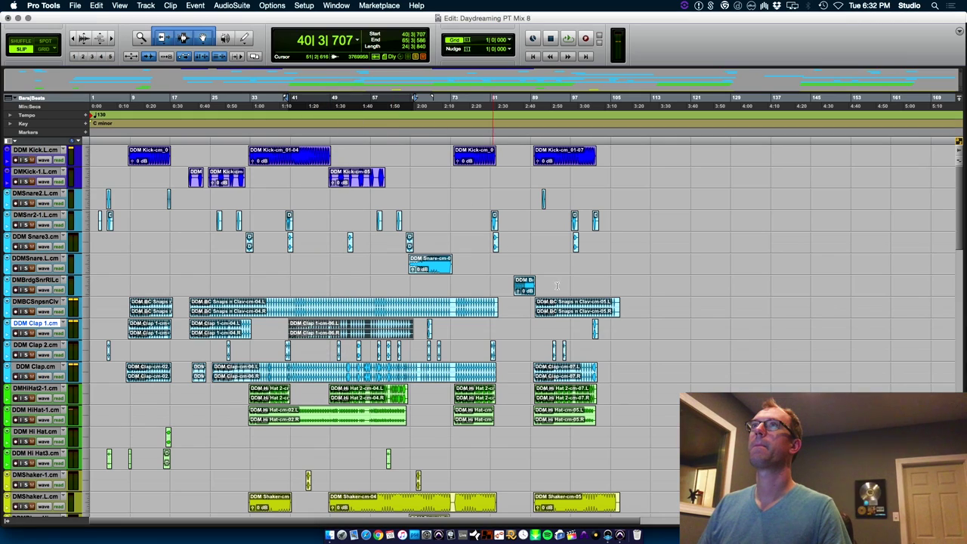
pyautogui.press('space')
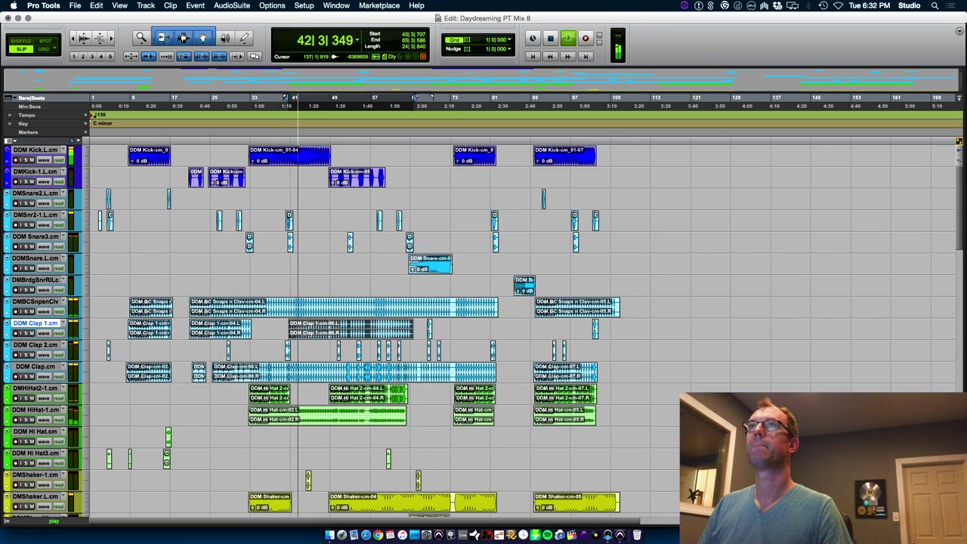
pyautogui.press('space')
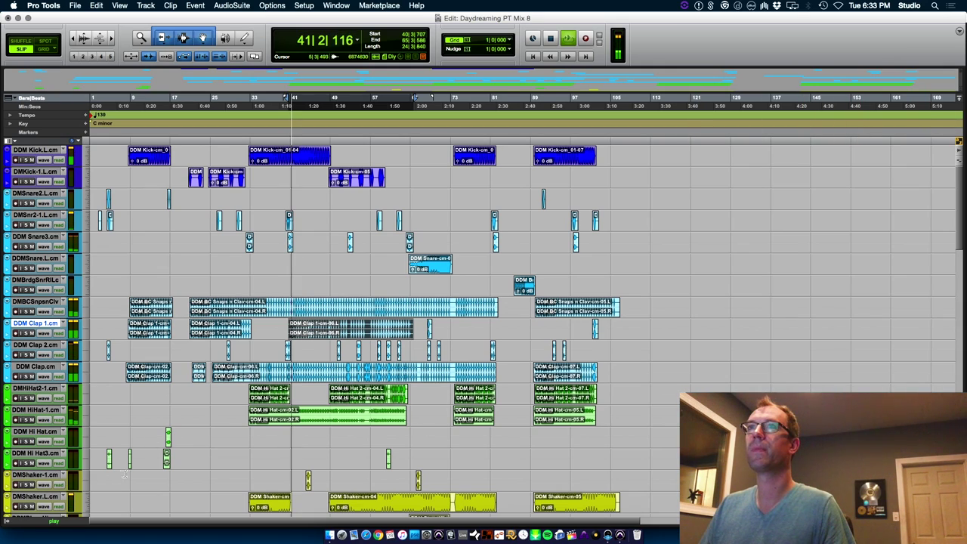
pyautogui.moveTo(330, 475); pyautogui.dragTo(370, 475)
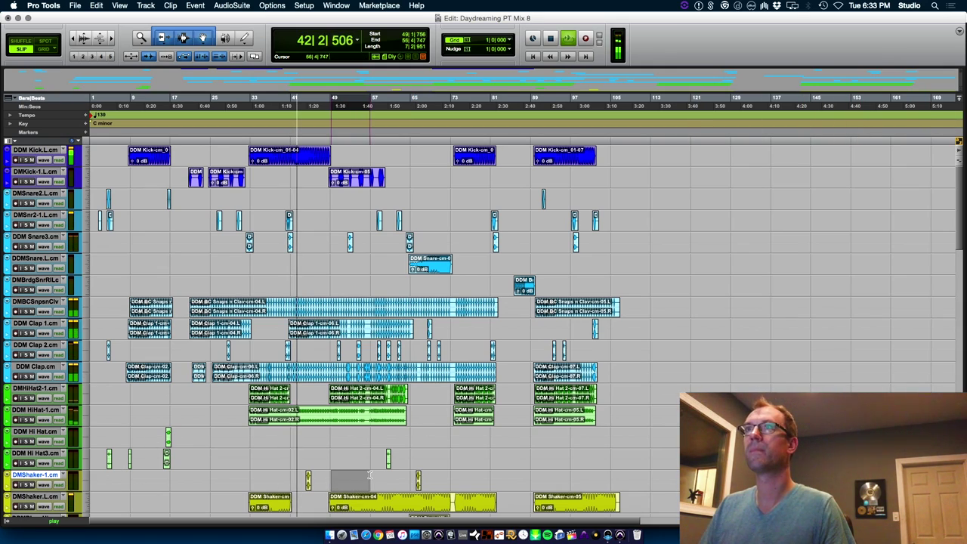
pyautogui.press('space')
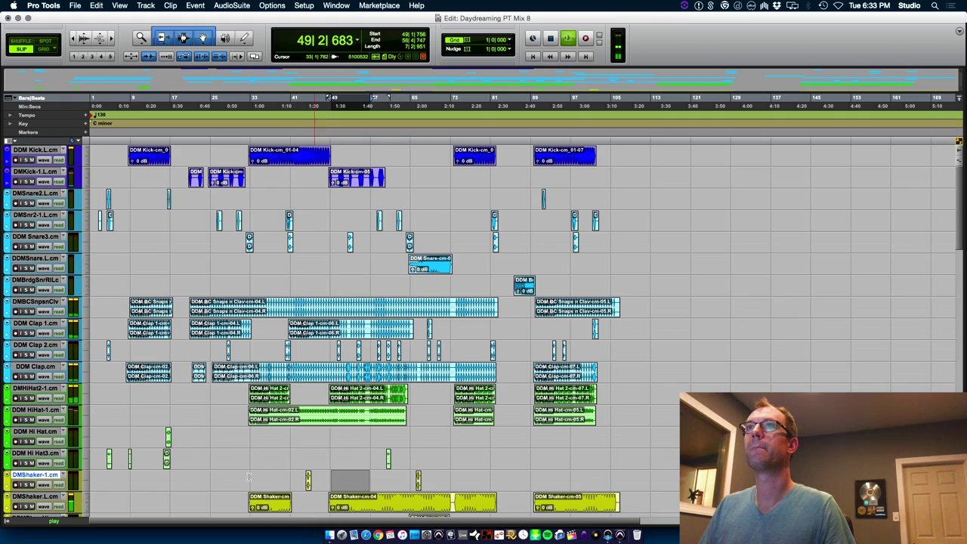
pyautogui.moveTo(249, 477); pyautogui.dragTo(281, 476)
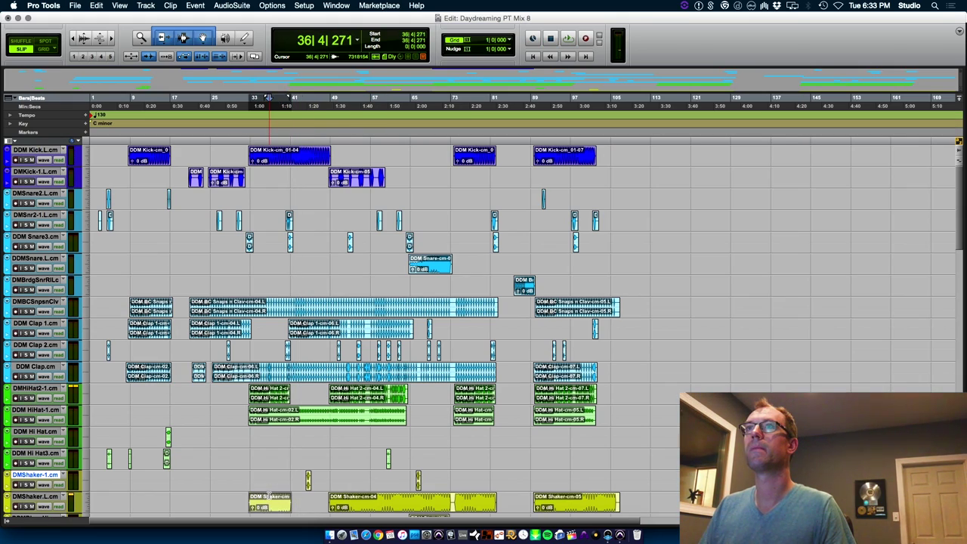
# Set the track faders to -18.2 dB on DMHHt21c, -32.7 dB on DMLop.cm, -17.2 dB on DMPerc.cm and -17.9 dB on DMNois.cm.
pyautogui.press('super+equal')
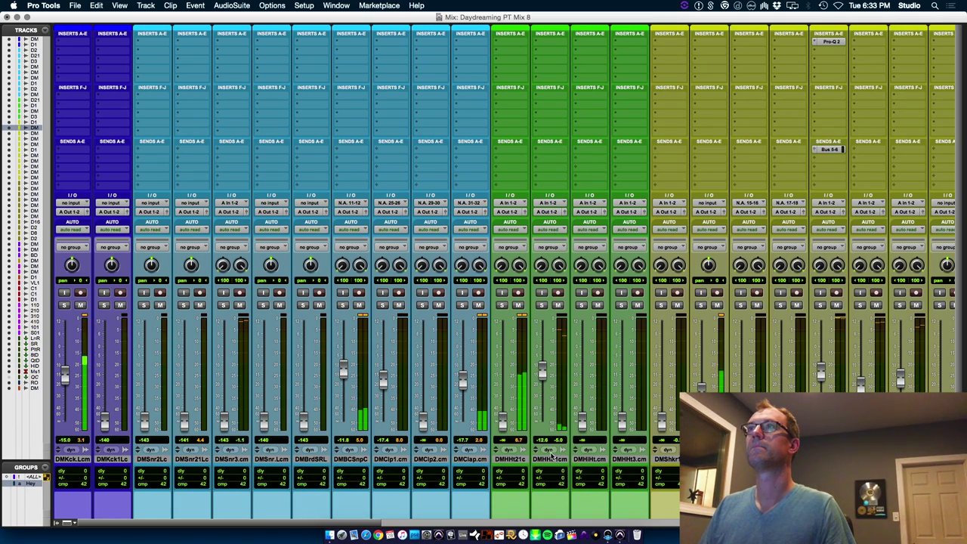
pyautogui.moveTo(502, 421); pyautogui.dragTo(507, 383)
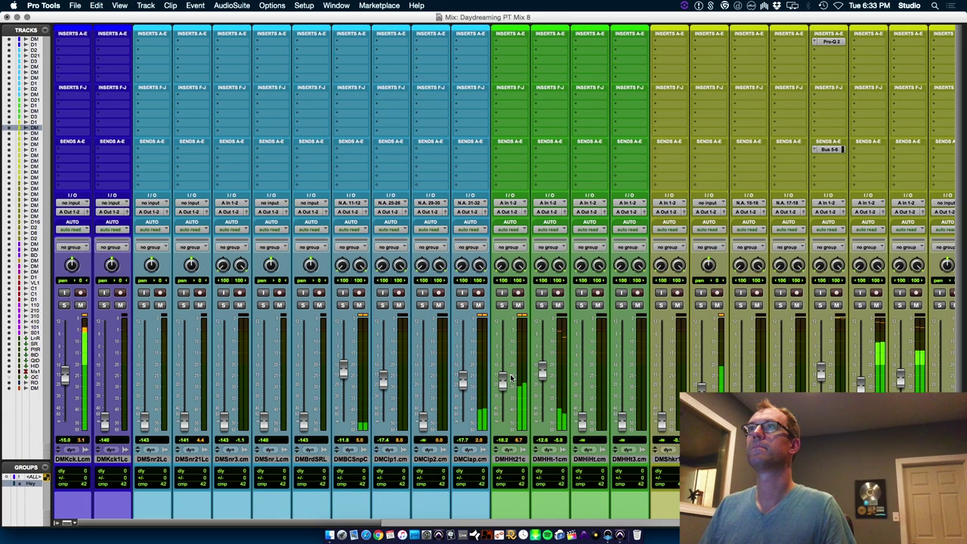
pyautogui.hscroll(10, 319, 375)
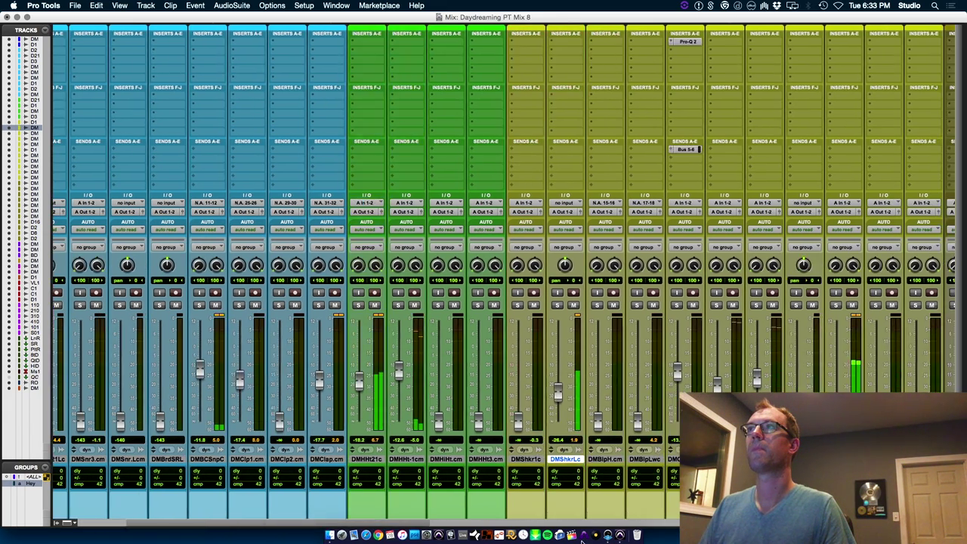
pyautogui.hscroll(-6, 251, 366)
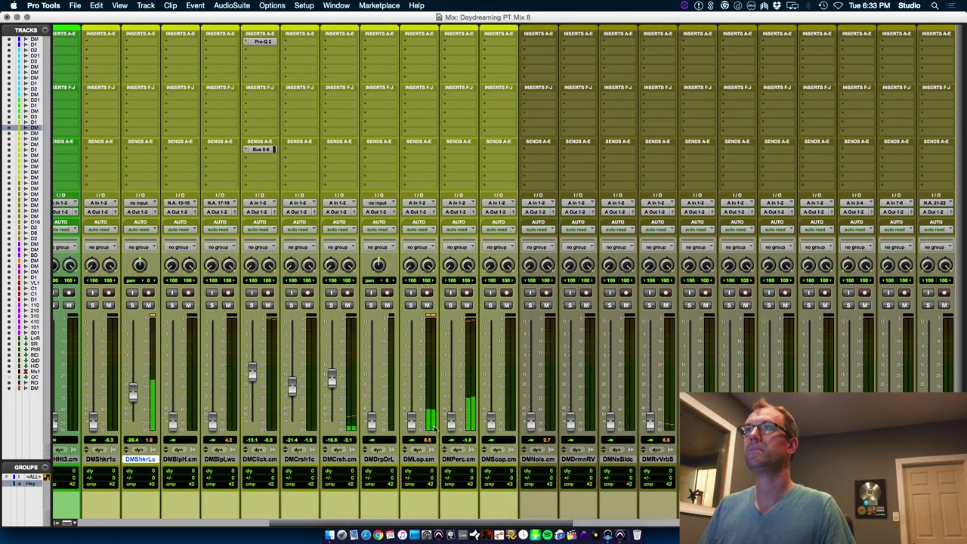
pyautogui.moveTo(419, 430); pyautogui.dragTo(456, 375)
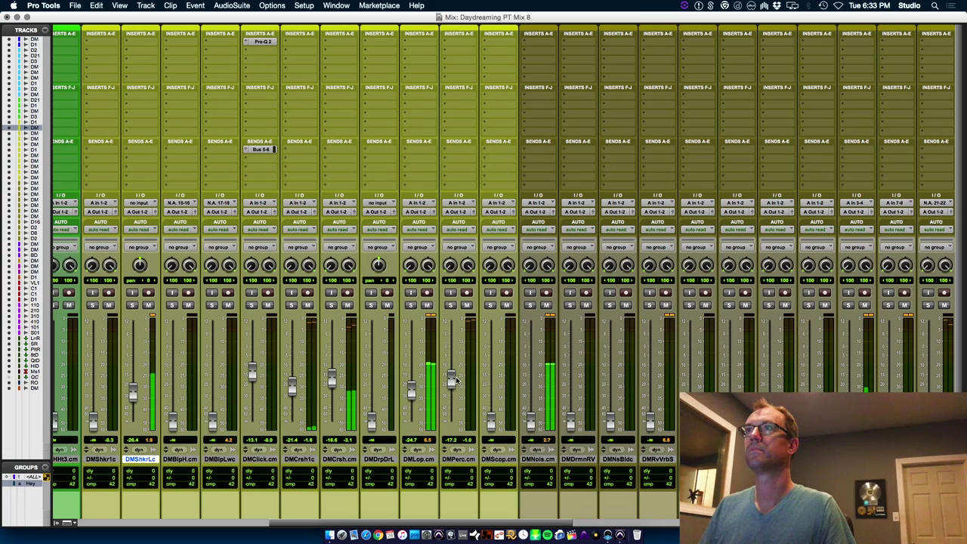
pyautogui.moveTo(532, 424); pyautogui.dragTo(533, 381)
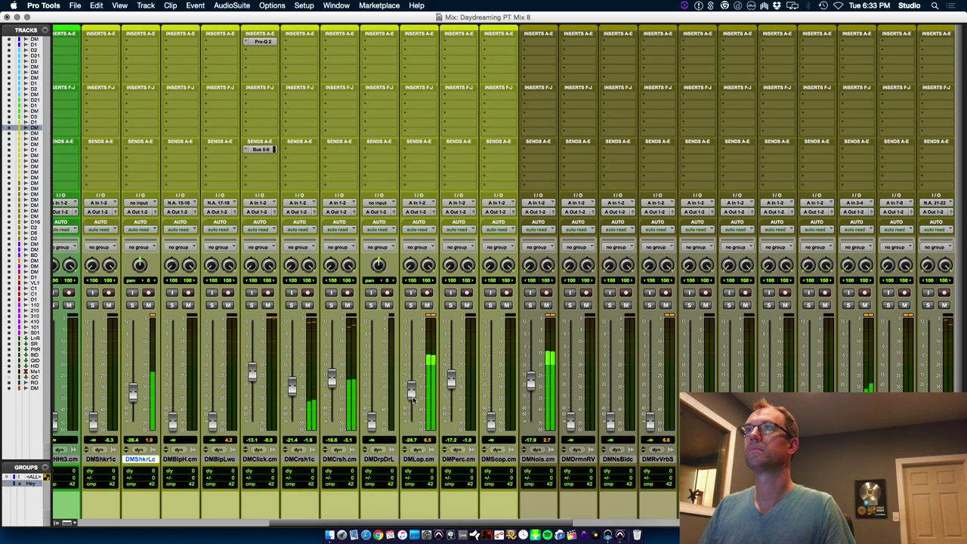
pyautogui.moveTo(412, 390); pyautogui.dragTo(415, 406)
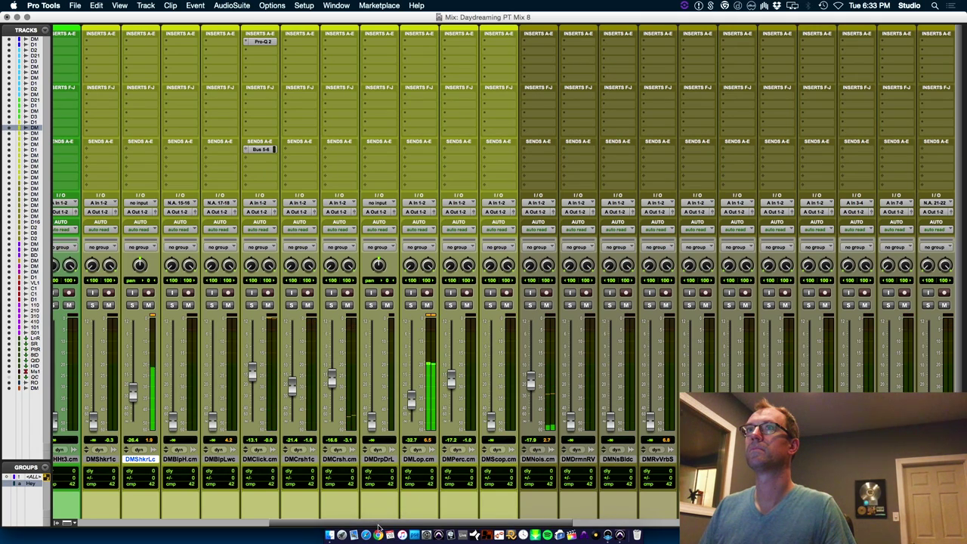
# Solo the shaker track DMShkrLc and insert FabFilter Pro-Q 2 with a 12 dB/oct low cut at about 113 Hz.
pyautogui.click(134, 305)
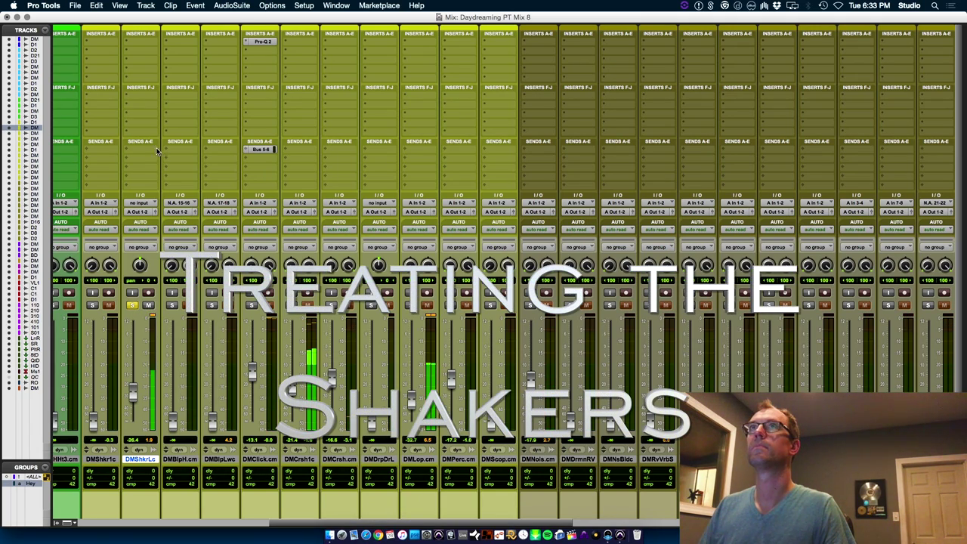
pyautogui.click(138, 42)
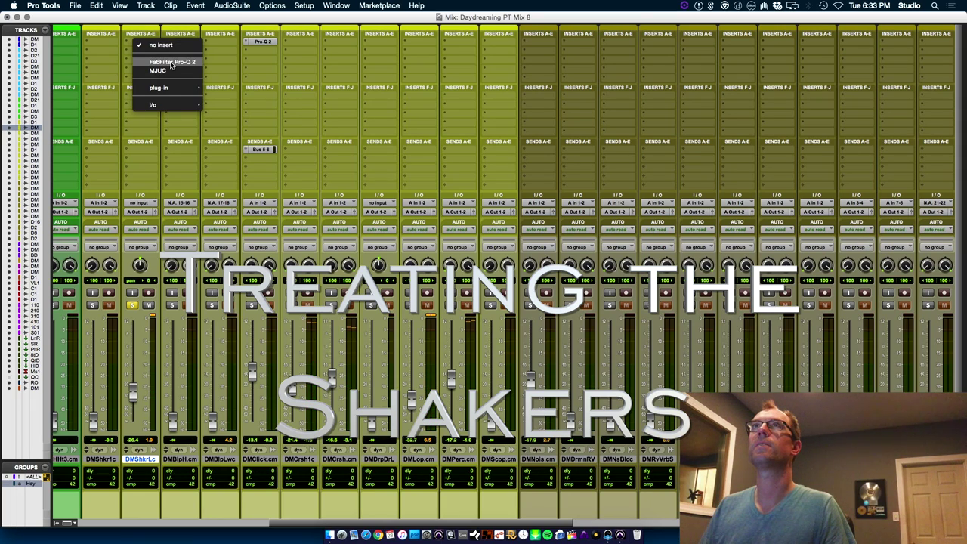
pyautogui.click(171, 63)
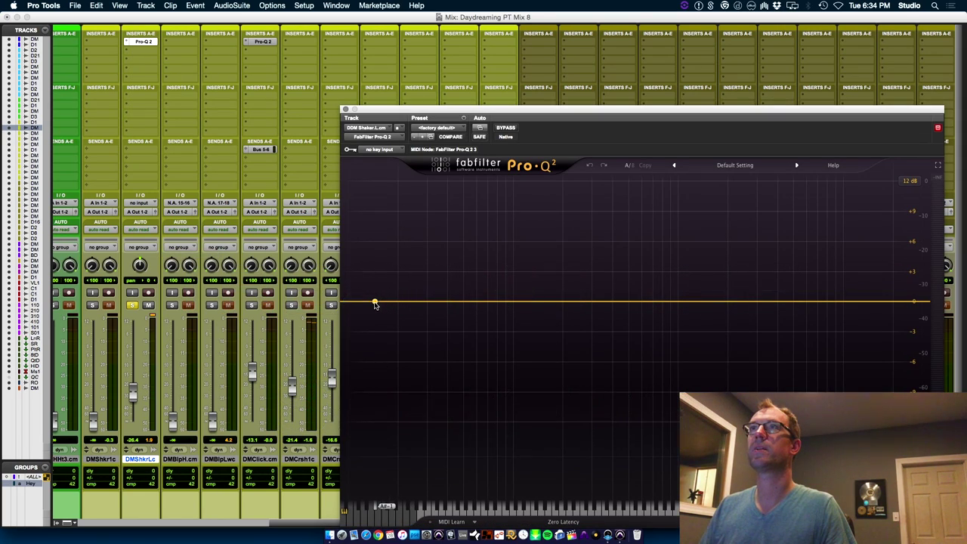
pyautogui.moveTo(374, 304); pyautogui.dragTo(517, 321)
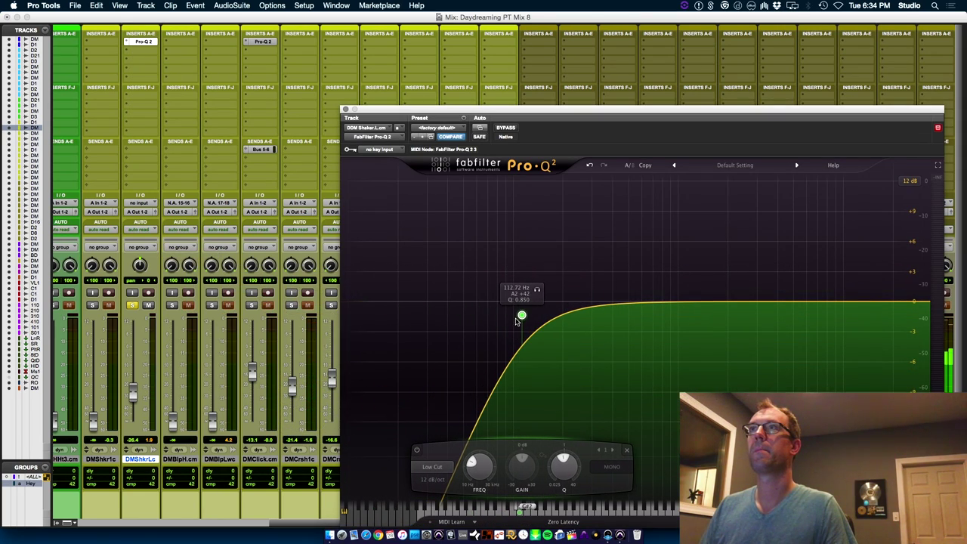
pyautogui.press('space')
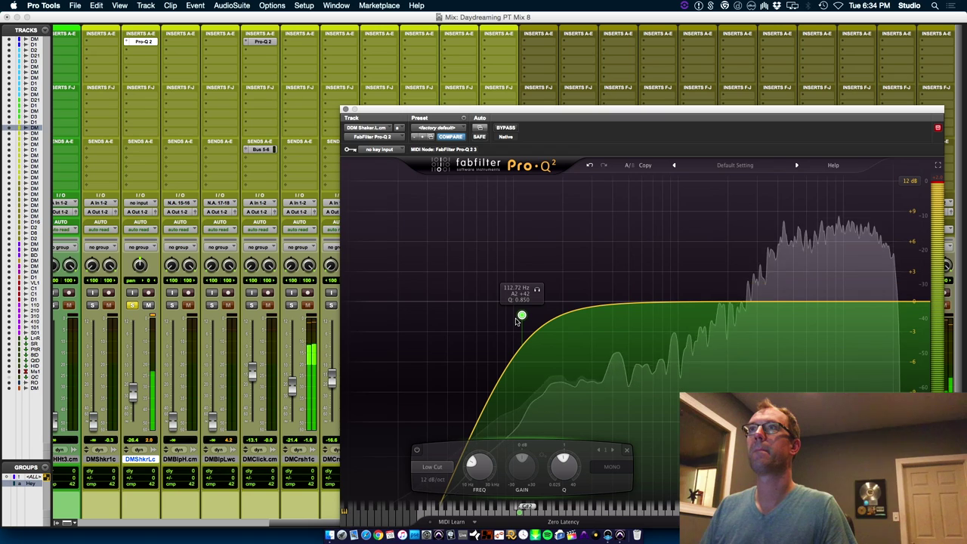
# Insert the SoundToys PanMan auto-panner after the EQ on DMShkrLc and set its panning mode to Random.
pyautogui.click(134, 42)
pyautogui.moveTo(191, 101)
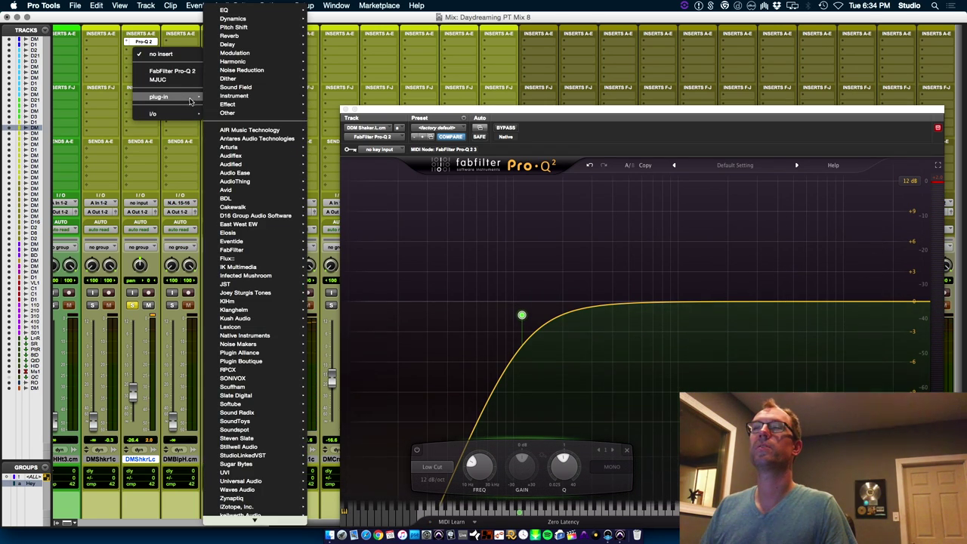
pyautogui.moveTo(271, 408)
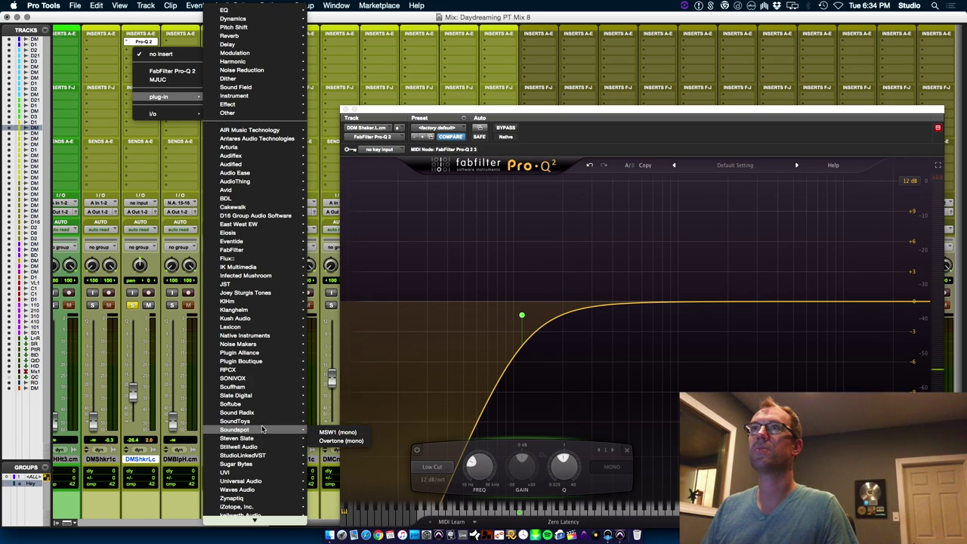
pyautogui.moveTo(265, 422)
pyautogui.click(360, 493)
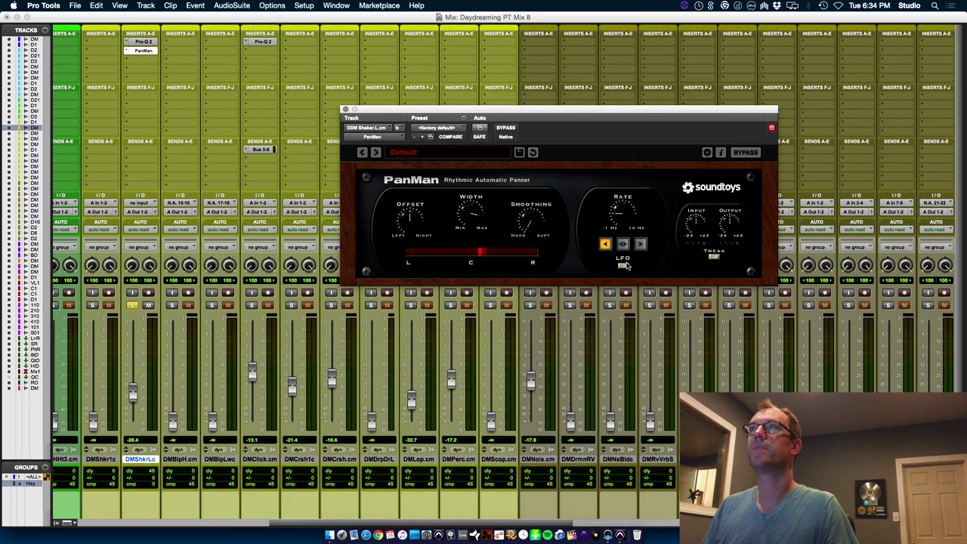
pyautogui.click(626, 266)
pyautogui.click(635, 260)
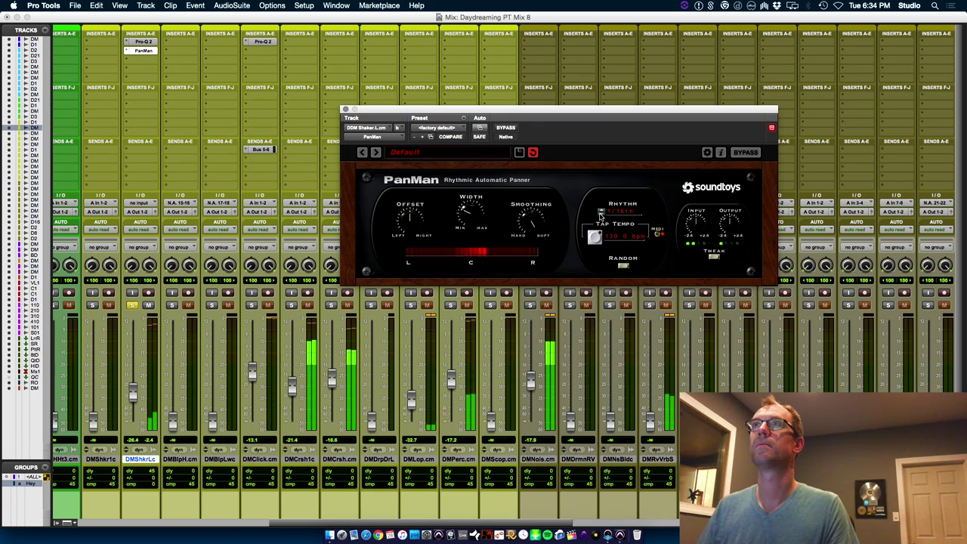
# Audition PanMan's Rhythm Step and Rhythm Shape modes on the shaker and return it to Random.
pyautogui.click(626, 265)
pyautogui.click(626, 265)
pyautogui.click(625, 265)
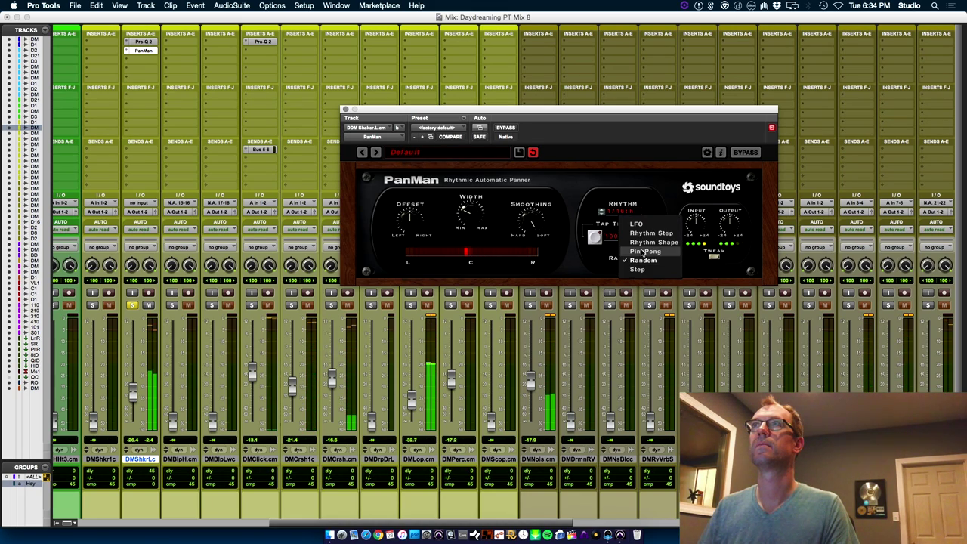
pyautogui.click(649, 235)
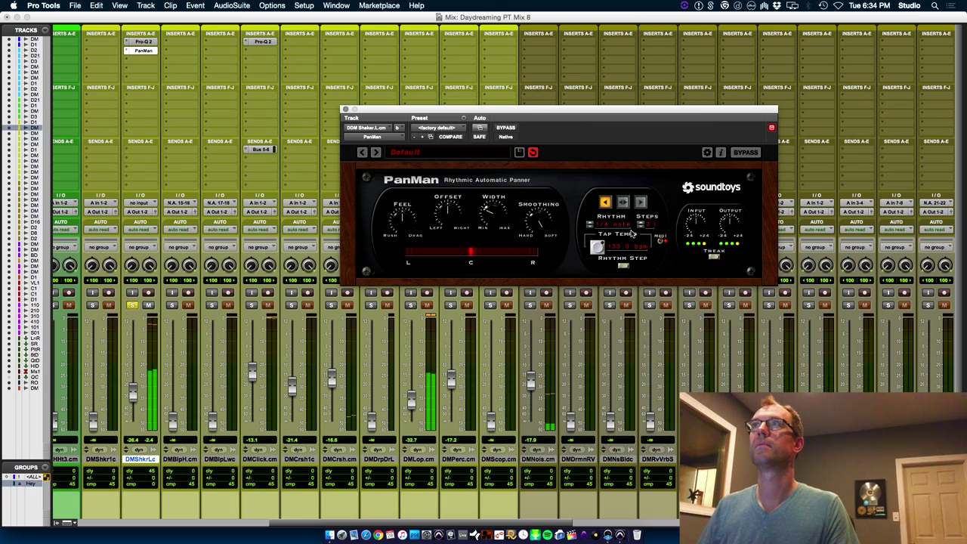
pyautogui.click(626, 265)
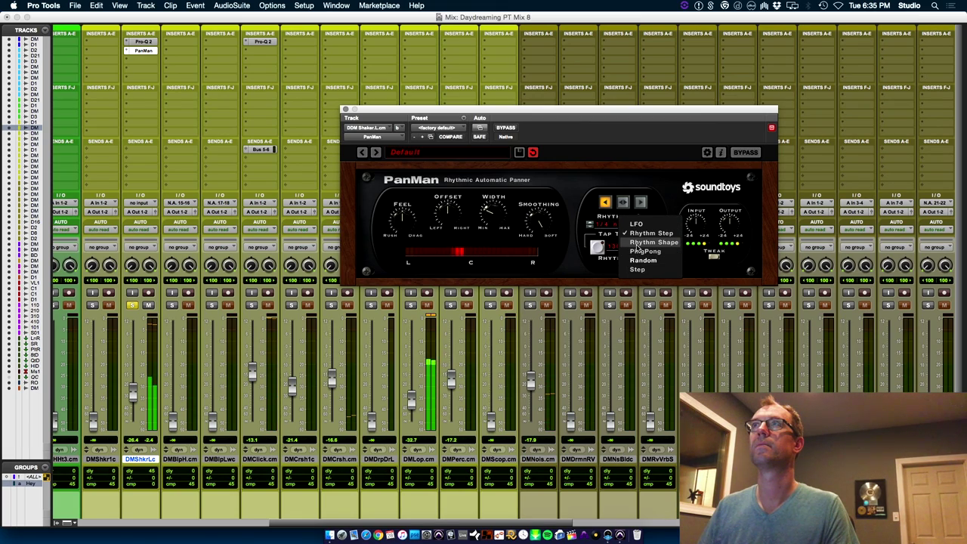
pyautogui.click(632, 246)
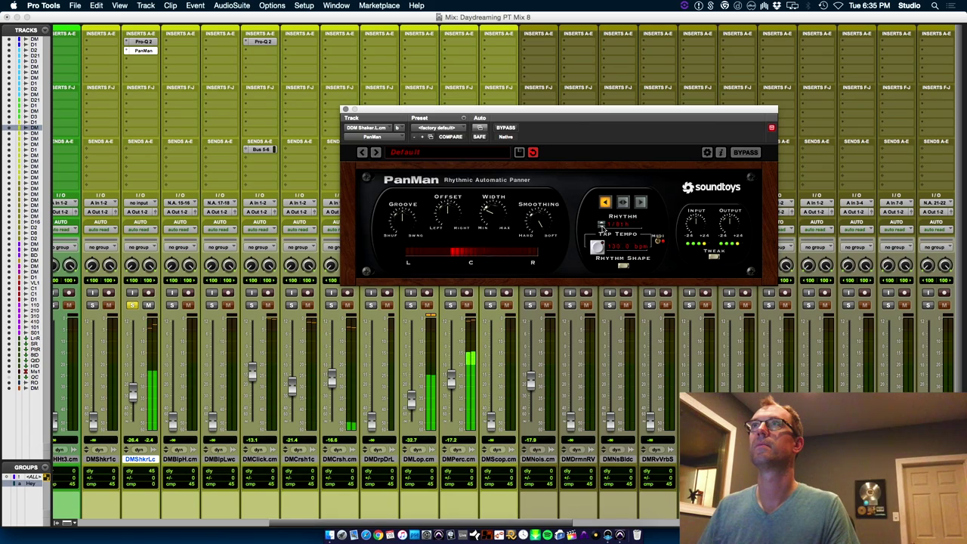
pyautogui.click(616, 257)
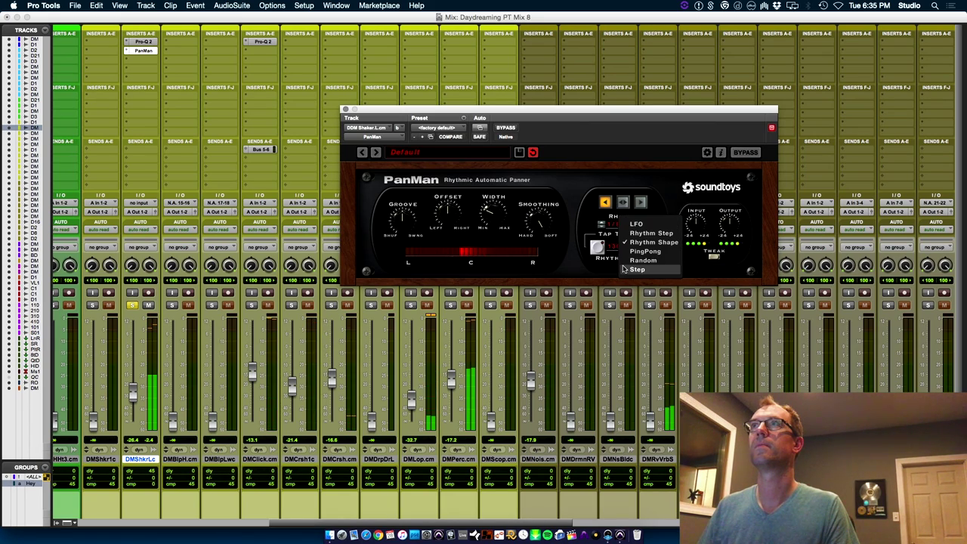
pyautogui.click(633, 263)
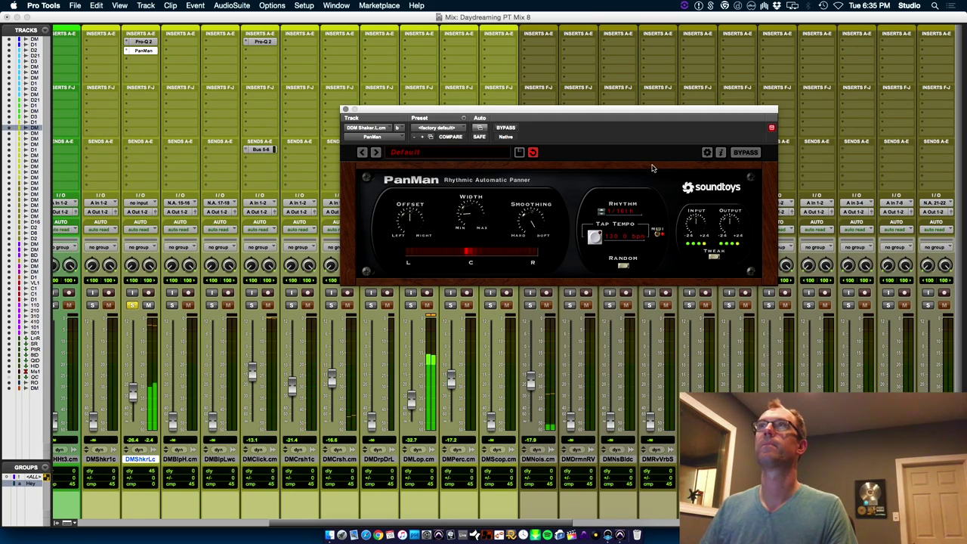
# Compare the shaker sound with PanMan bypassed and active.
pyautogui.click(506, 128)
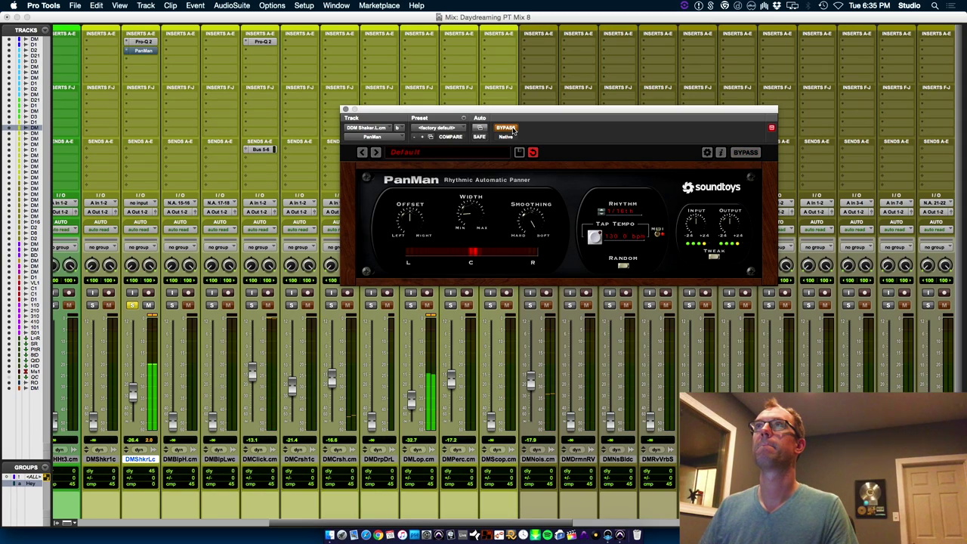
pyautogui.click(511, 129)
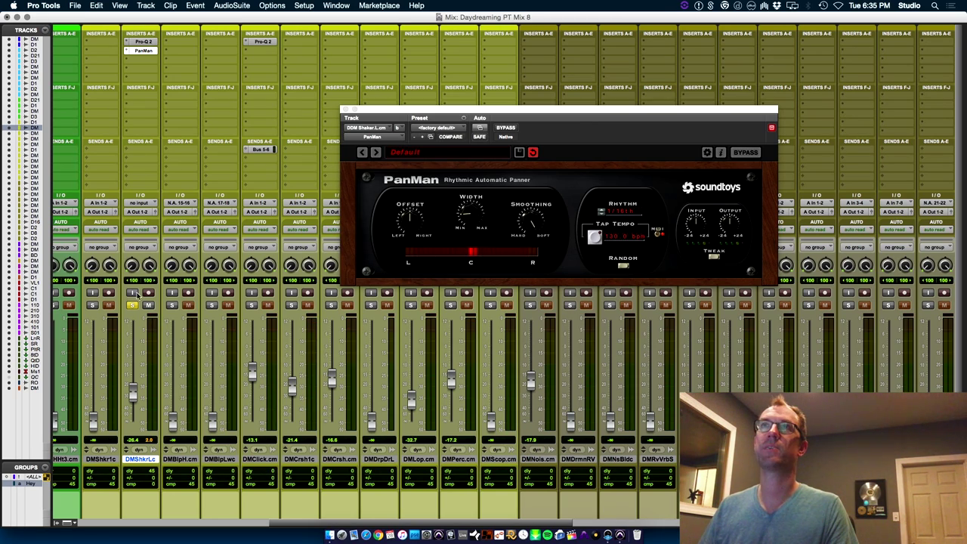
# Add a send to Bus 3-4 on DMShkrLc at -11.5 dB and take the track out of solo.
pyautogui.click(144, 151)
pyautogui.moveTo(167, 184)
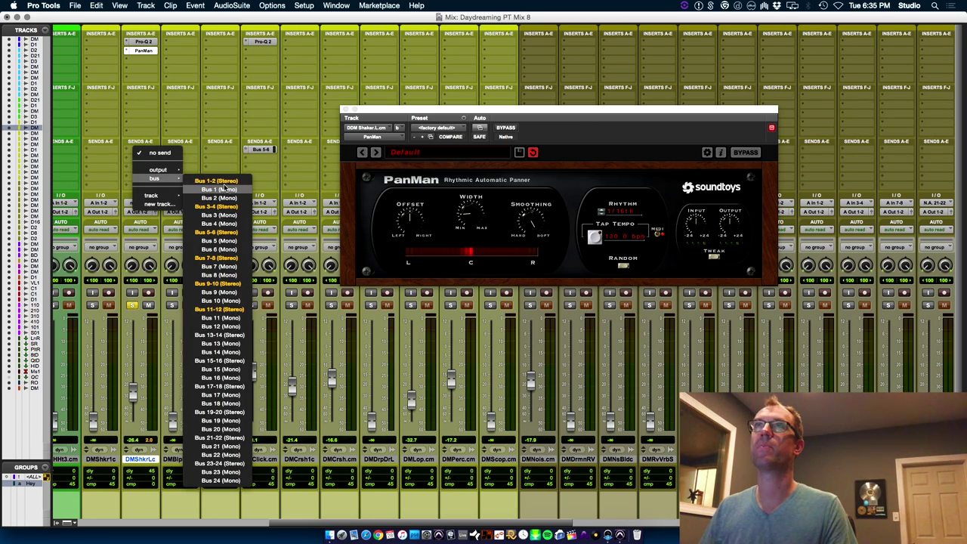
pyautogui.click(216, 206)
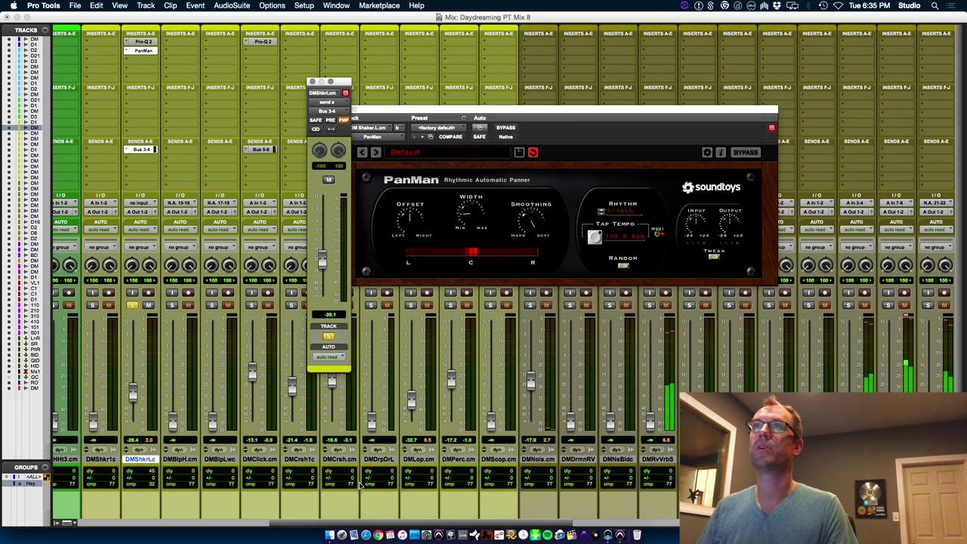
pyautogui.moveTo(320, 262)
pyautogui.mouseDown()
pyautogui.moveTo(326, 229)
pyautogui.moveTo(325, 252)
pyautogui.mouseUp()
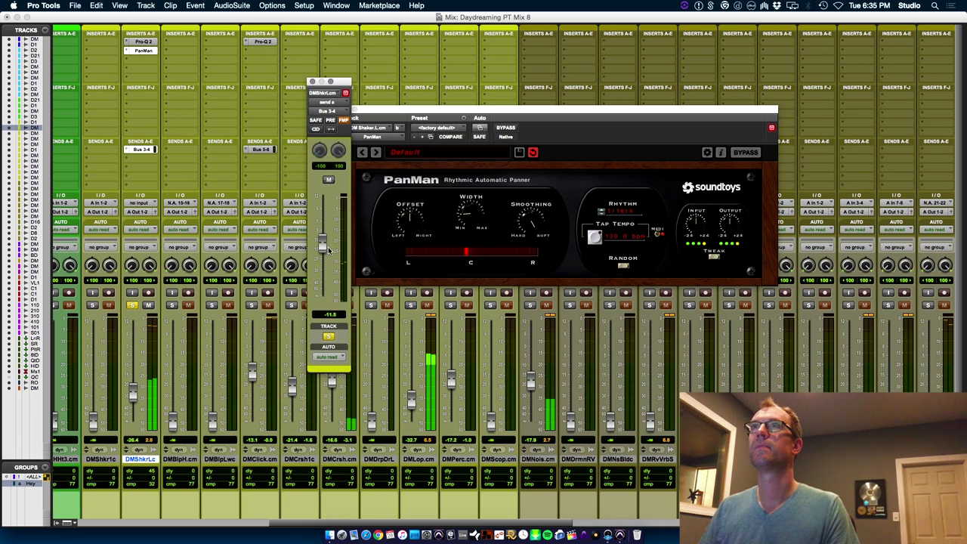
pyautogui.click(133, 305)
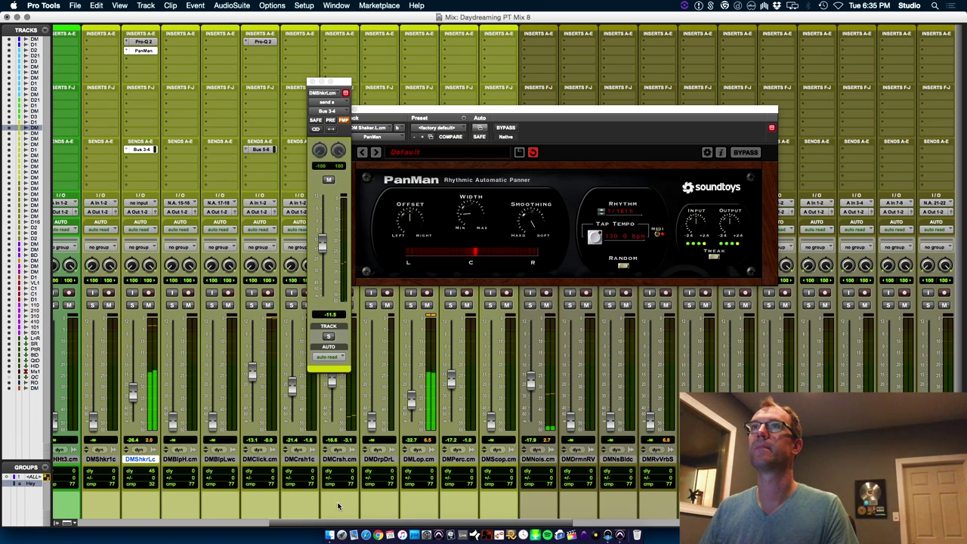
# Solo the DMPerc.cm track and insert FabFilter Pro-Q 2 with a 12 dB/oct low cut.
pyautogui.moveTo(308, 525); pyautogui.dragTo(173, 530)
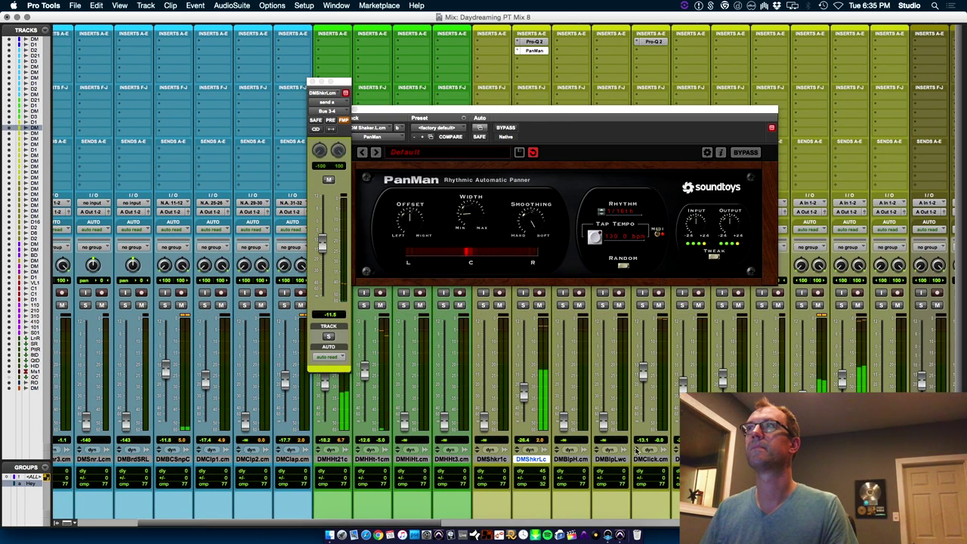
pyautogui.click(842, 305)
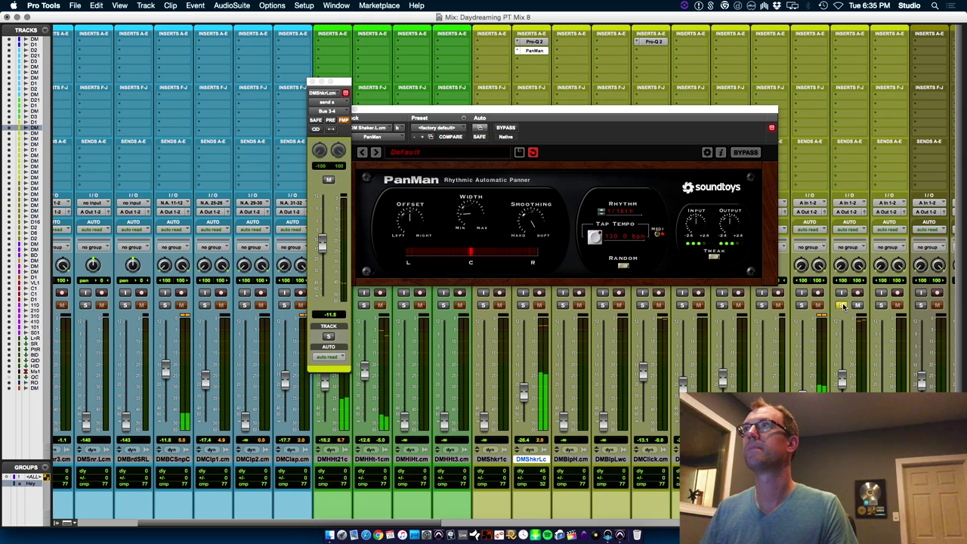
pyautogui.click(845, 44)
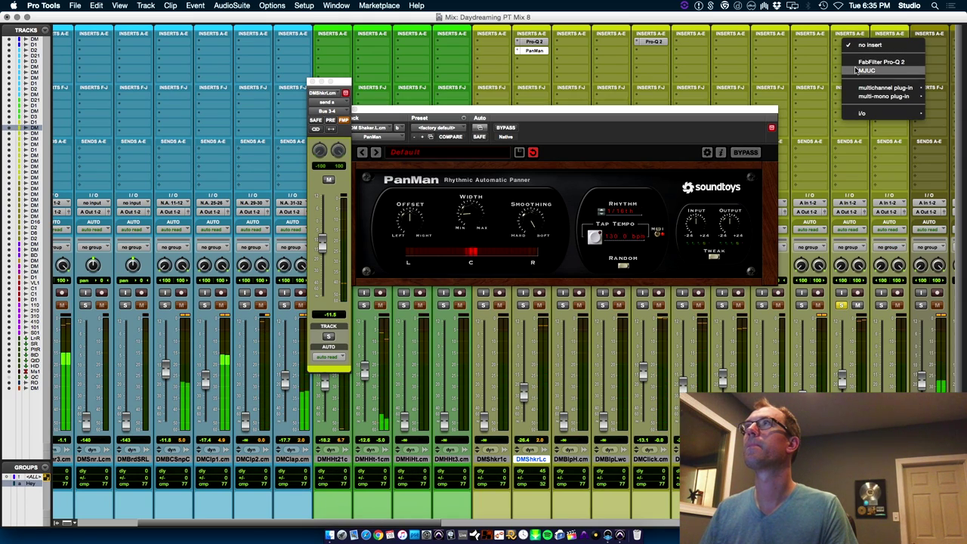
pyautogui.click(858, 65)
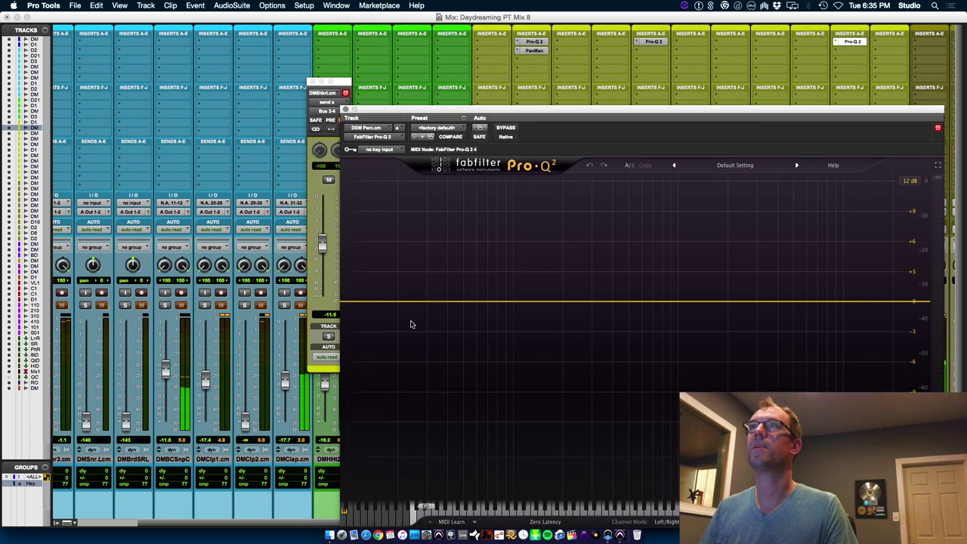
pyautogui.click(393, 303)
pyautogui.moveTo(393, 303); pyautogui.dragTo(571, 312)
# Adjust the percussion low cut to about 169 Hz with a Q of about 0.54 while the arrangement plays.
pyautogui.press('super+equal')
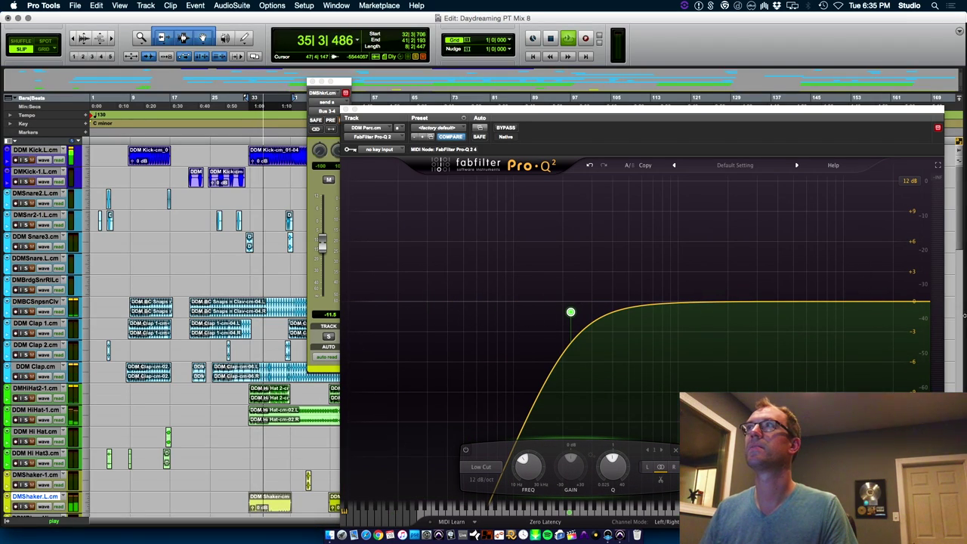
pyautogui.scroll(-8, 961, 308)
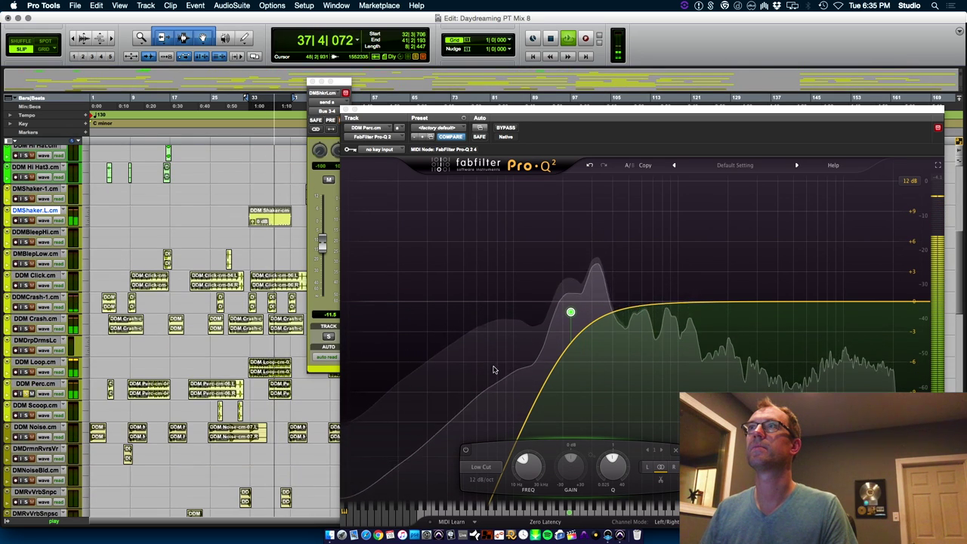
pyautogui.moveTo(571, 314); pyautogui.dragTo(551, 359)
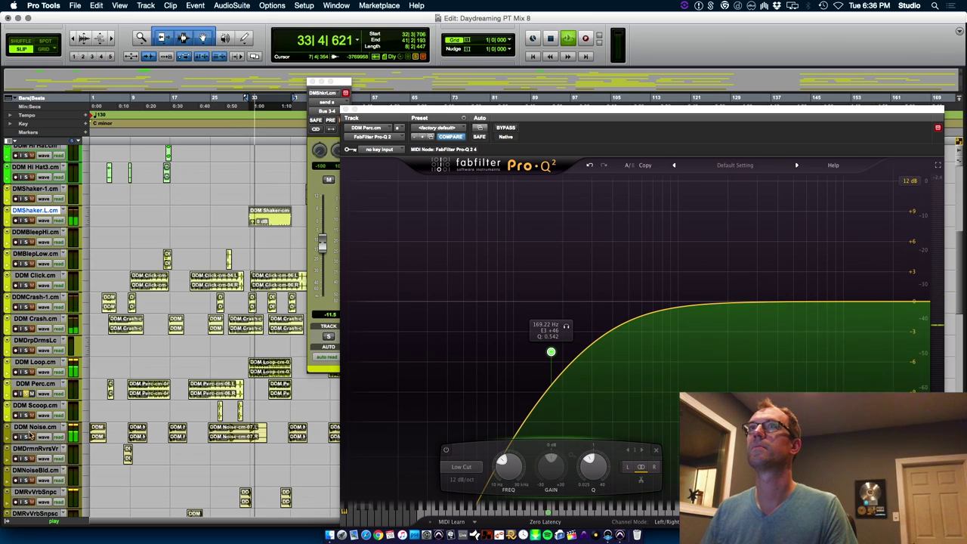
# Close the Pro-Q 2 and shaker send windows, check the drum channels in the mixer, and save the session.
pyautogui.click(346, 110)
pyautogui.click(313, 82)
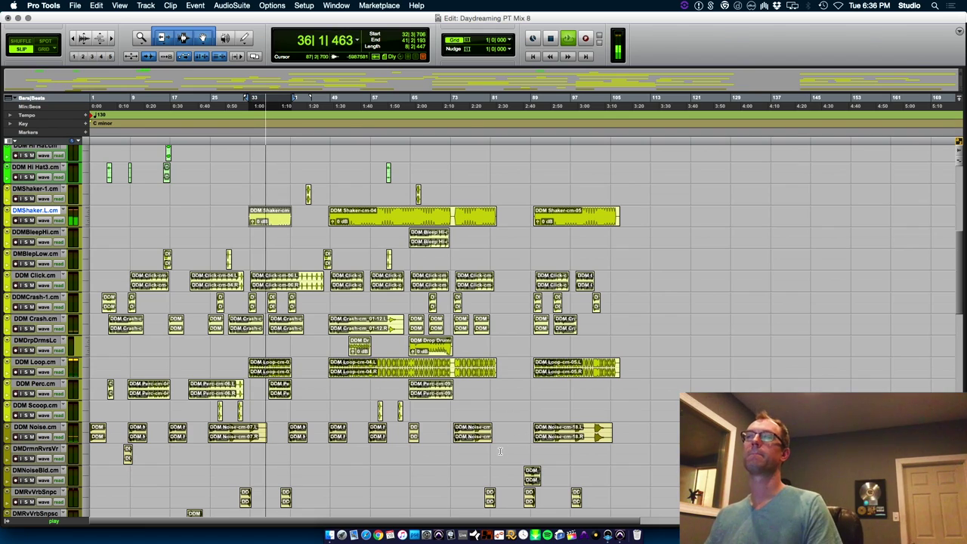
pyautogui.press('super+equal')
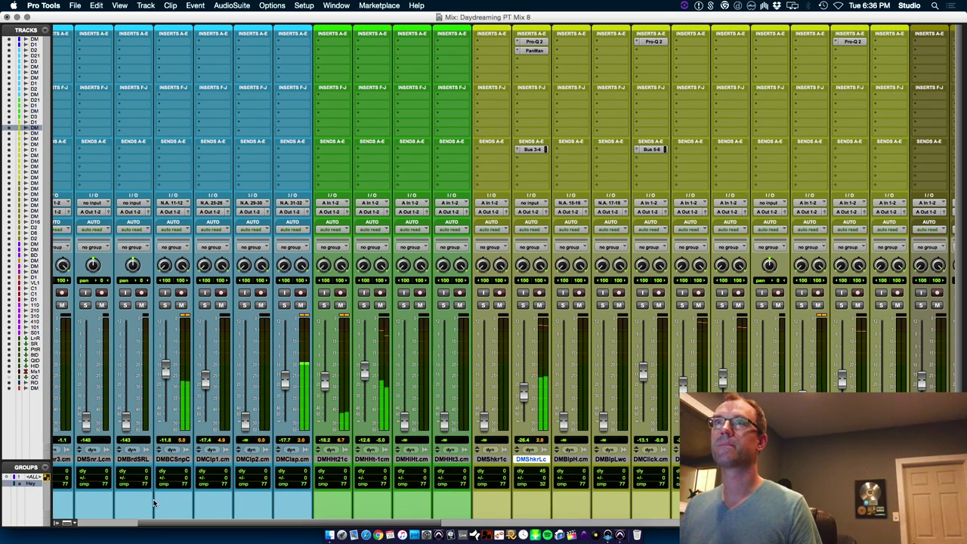
pyautogui.hscroll(-5, 363, 476)
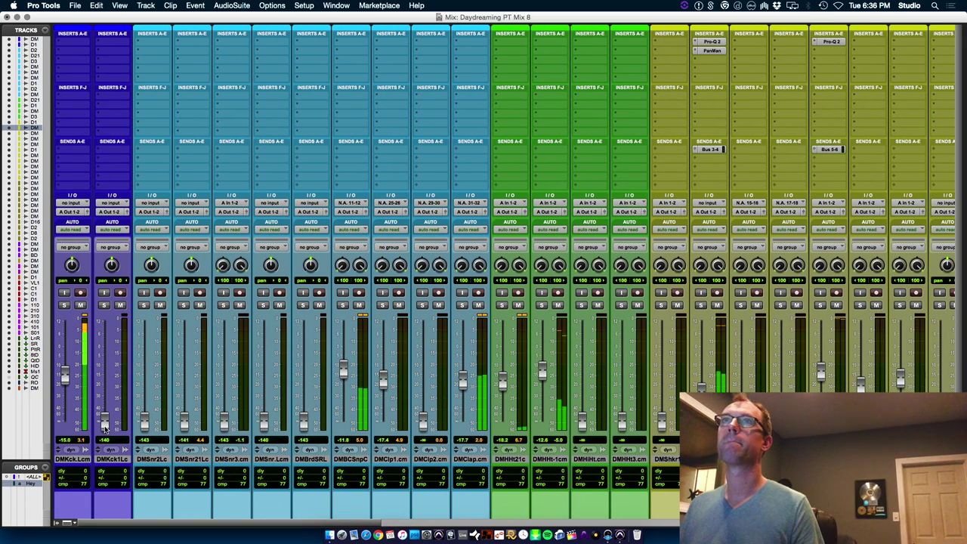
pyautogui.press('super+equal')
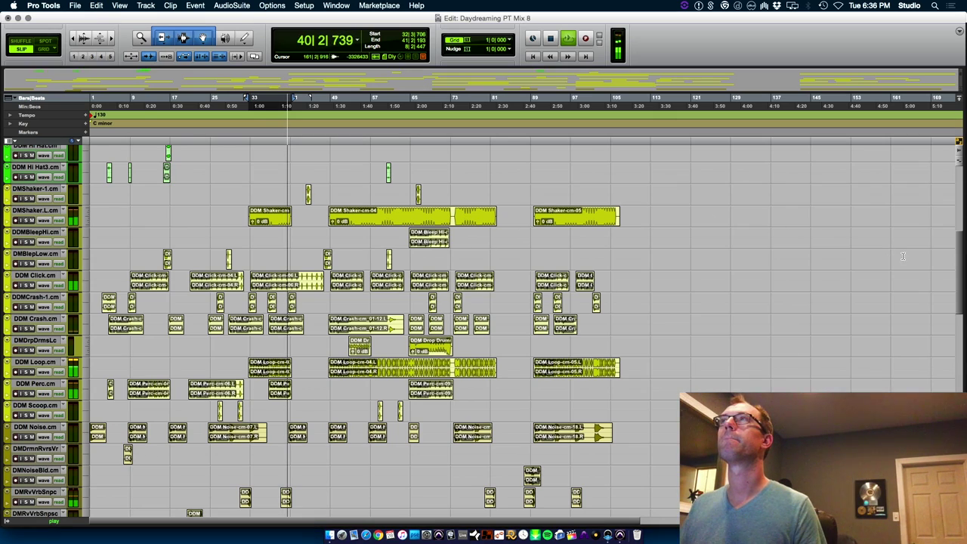
pyautogui.press('super+s')
# Play from just before the last DMKick-1.L clip near bar 47 and raise the DMKck1Lc fader to -17.7 dB.
pyautogui.moveTo(960, 266); pyautogui.dragTo(946, 111)
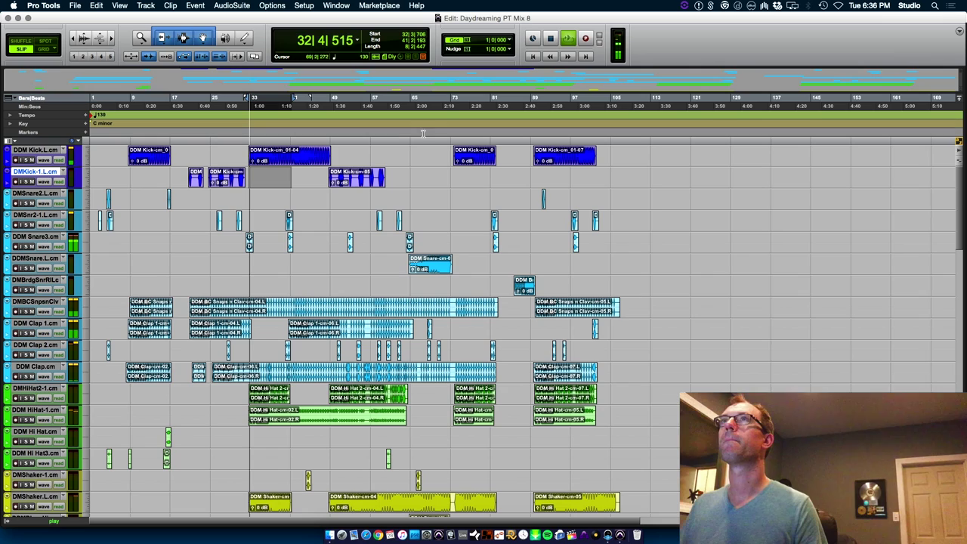
pyautogui.click(324, 174)
pyautogui.press('super+equal')
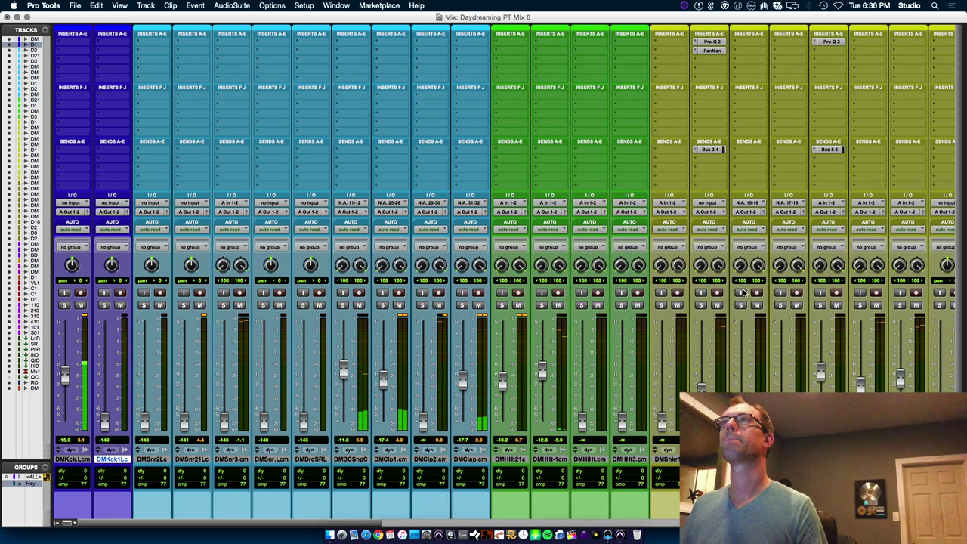
pyautogui.moveTo(106, 416); pyautogui.dragTo(112, 383)
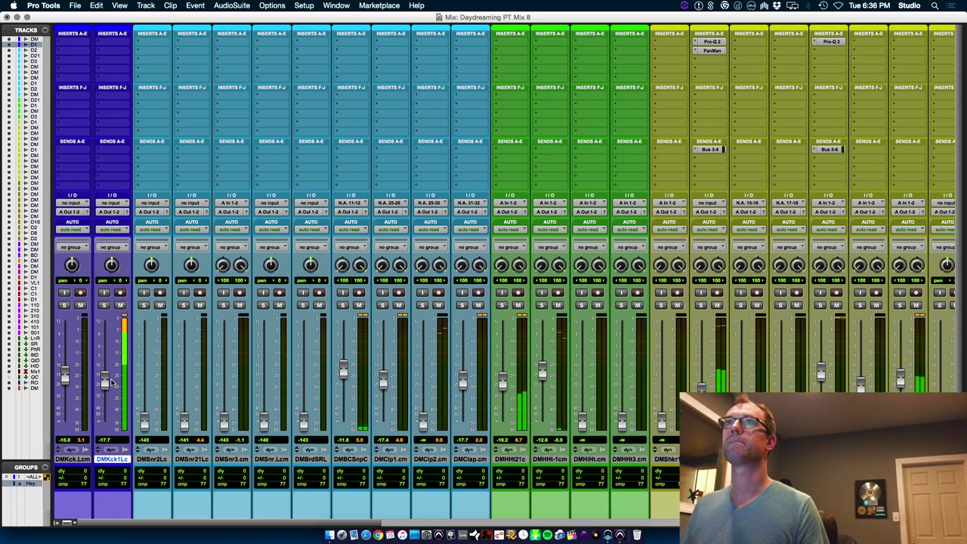
# Raise the DMSnr2Lc fader to -18.8 dB and DMSnr21Lc to -17.9 dB, adding Bus 5-6 sends on both.
pyautogui.click(154, 461)
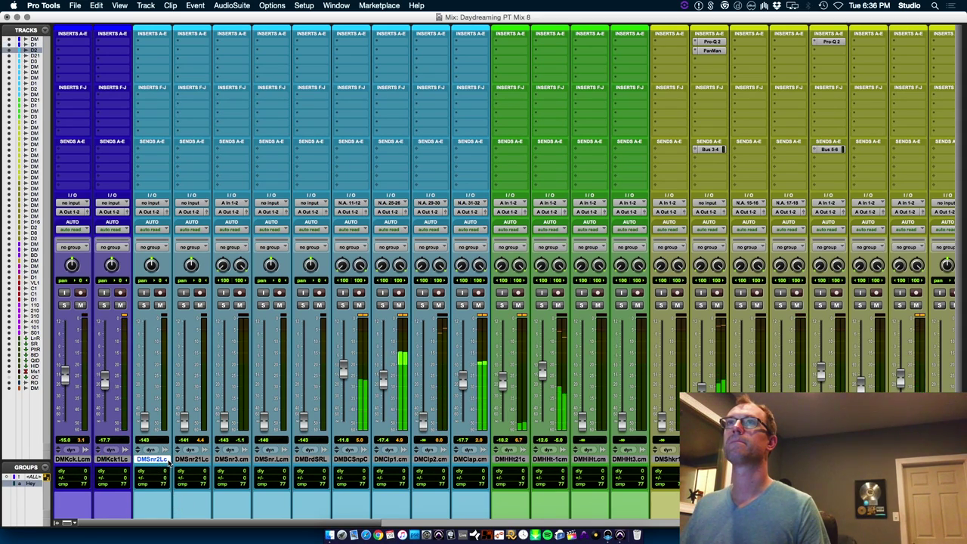
pyautogui.press('super+equal')
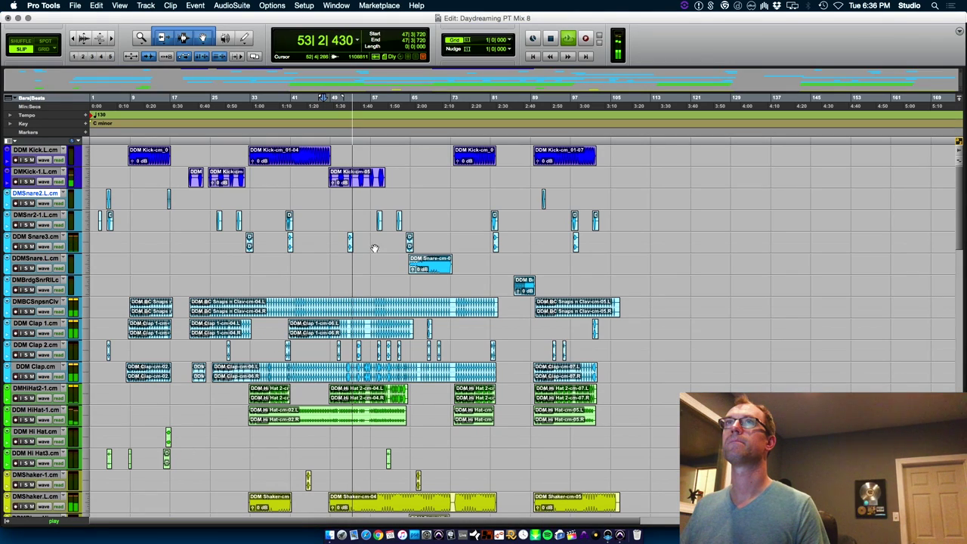
pyautogui.press('super+equal')
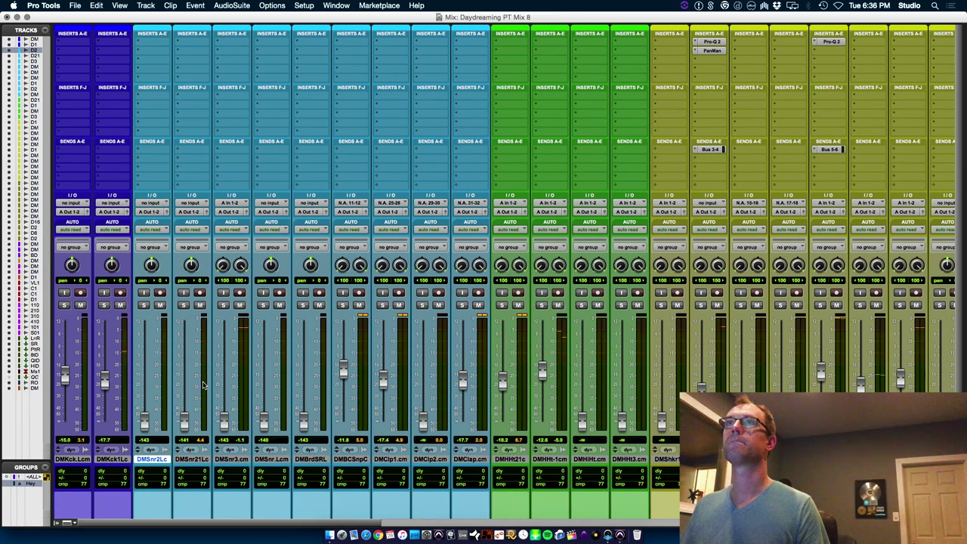
pyautogui.moveTo(144, 420); pyautogui.dragTo(144, 382)
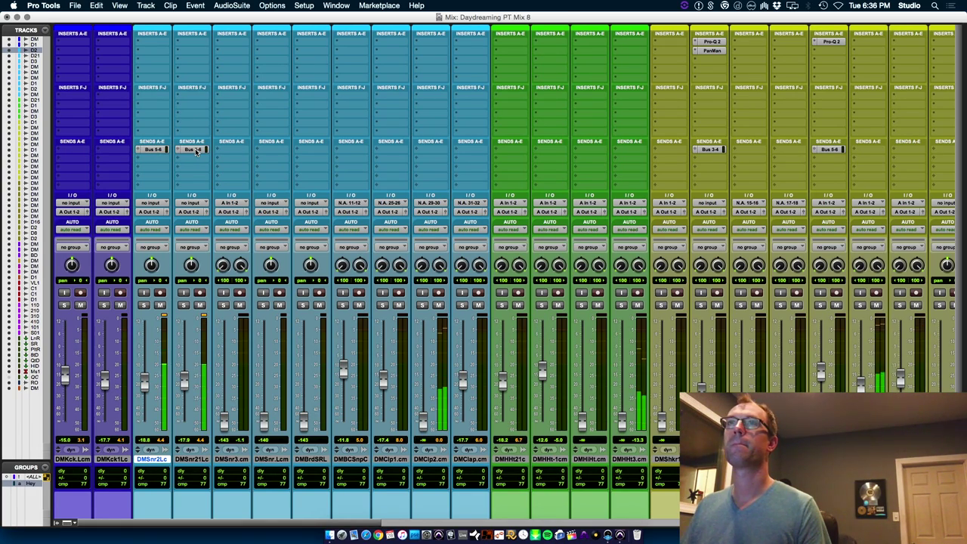
# Play from about bar 31, raise the DMSnr3.cm fader to -17.4 dB and give the track a Bus 5-6 send.
pyautogui.click(234, 459)
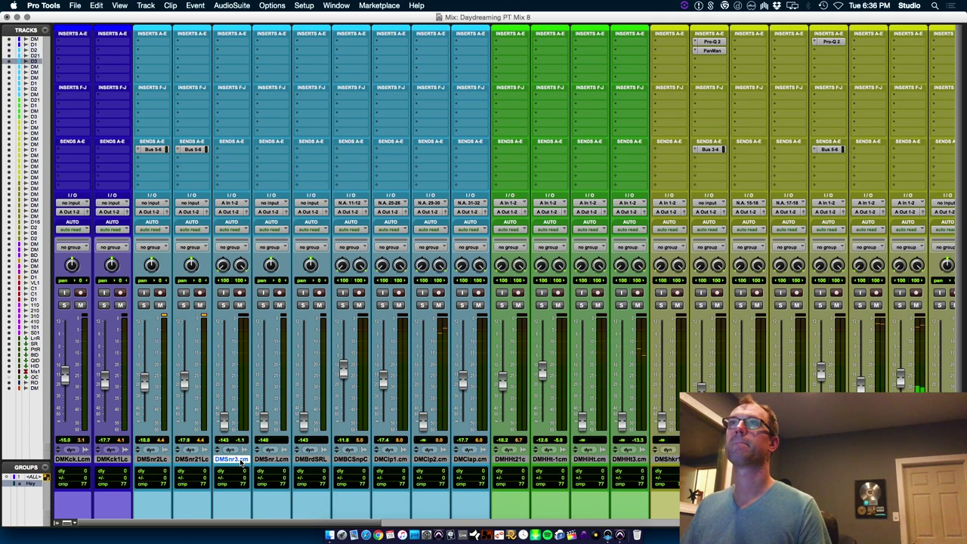
pyautogui.press('super+equal')
pyautogui.click(240, 238)
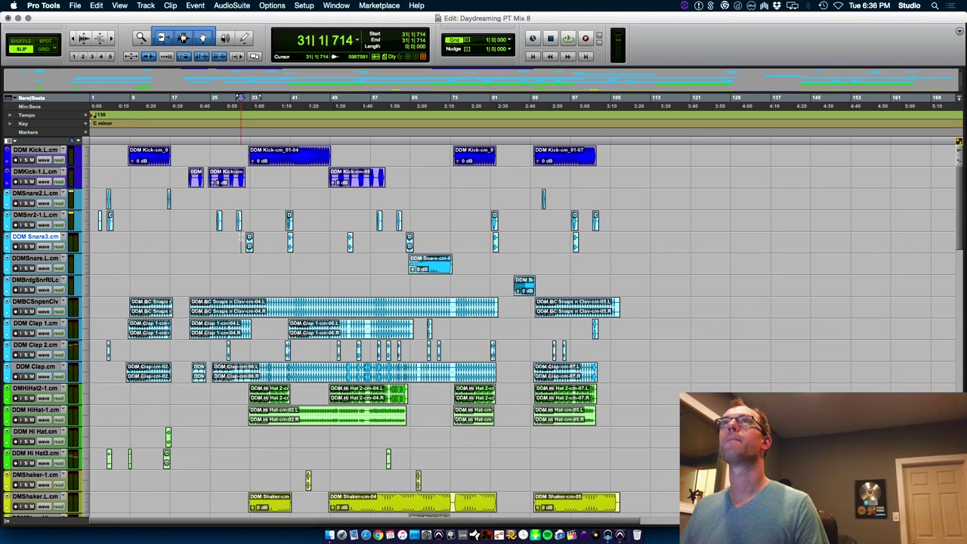
pyautogui.press('super+equal')
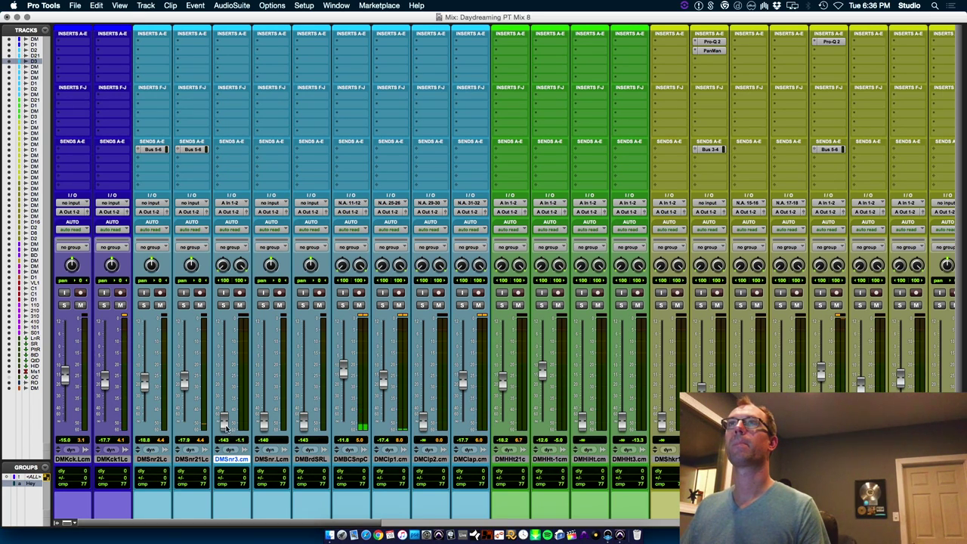
pyautogui.moveTo(224, 420); pyautogui.dragTo(225, 388)
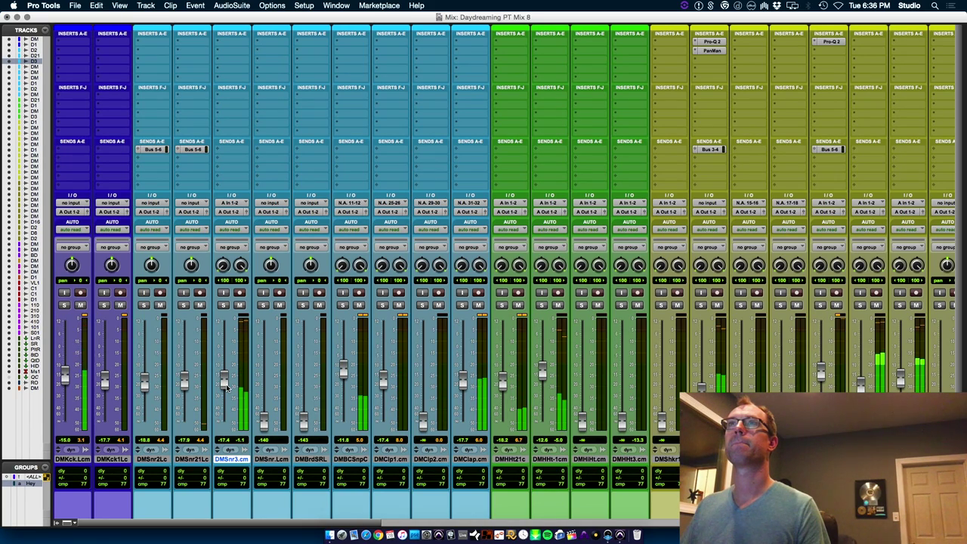
pyautogui.click(231, 150)
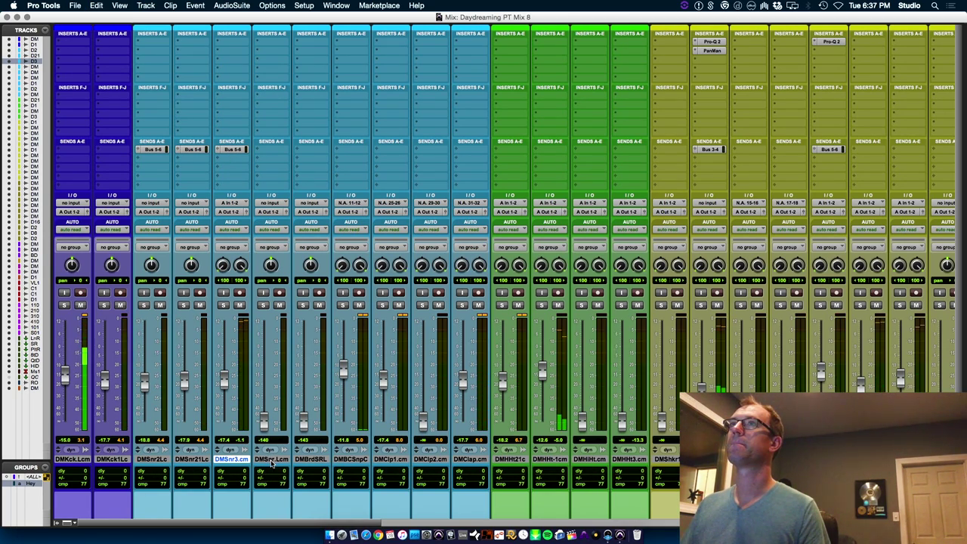
# Copy the Bus 5-6 send to DMSnr.Lcm at -27.2 dB and set the track's fader to -18.2 dB while its clip plays.
pyautogui.press('super+equal')
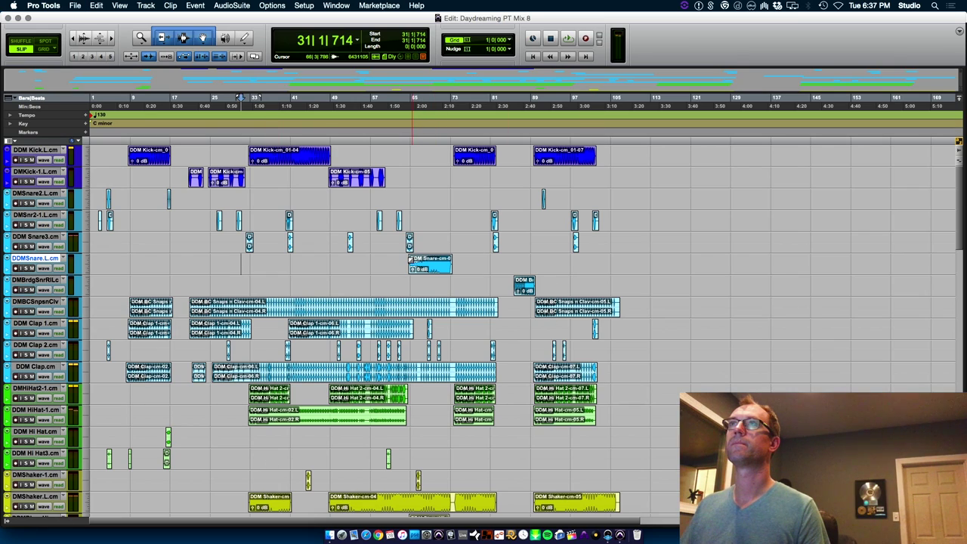
pyautogui.press('super+equal')
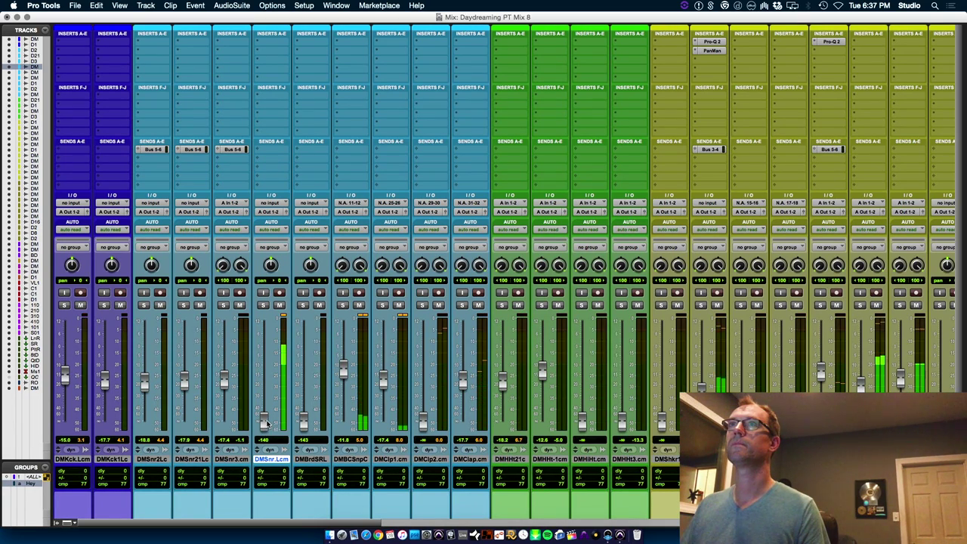
pyautogui.moveTo(265, 370); pyautogui.dragTo(265, 374)
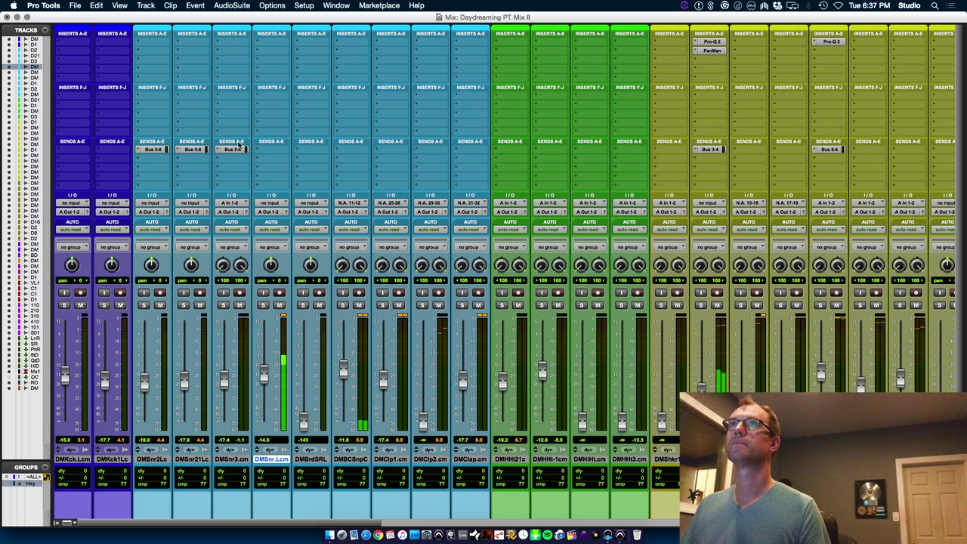
pyautogui.moveTo(233, 150); pyautogui.dragTo(268, 149)
pyautogui.moveTo(263, 370); pyautogui.dragTo(264, 387)
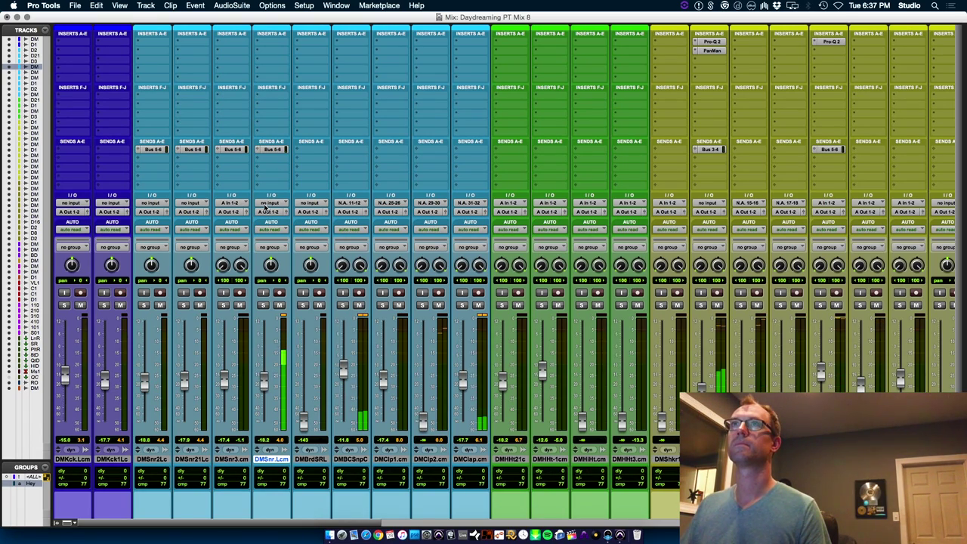
pyautogui.click(269, 150)
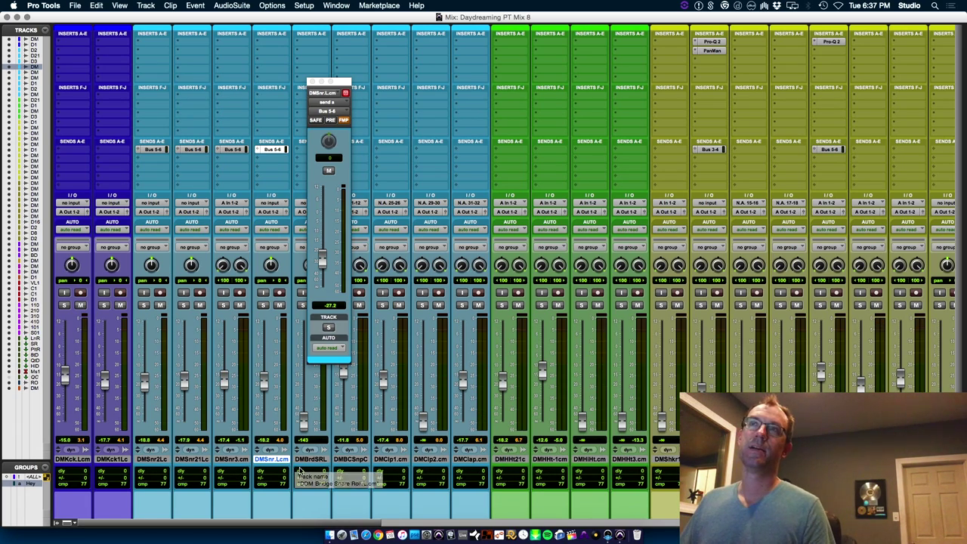
# Play from about bar 85, raise the bridge snare roll fader to -15.3 dB and add a Bus 5-6 send at -27.2 dB.
pyautogui.click(301, 461)
pyautogui.press('super+equal')
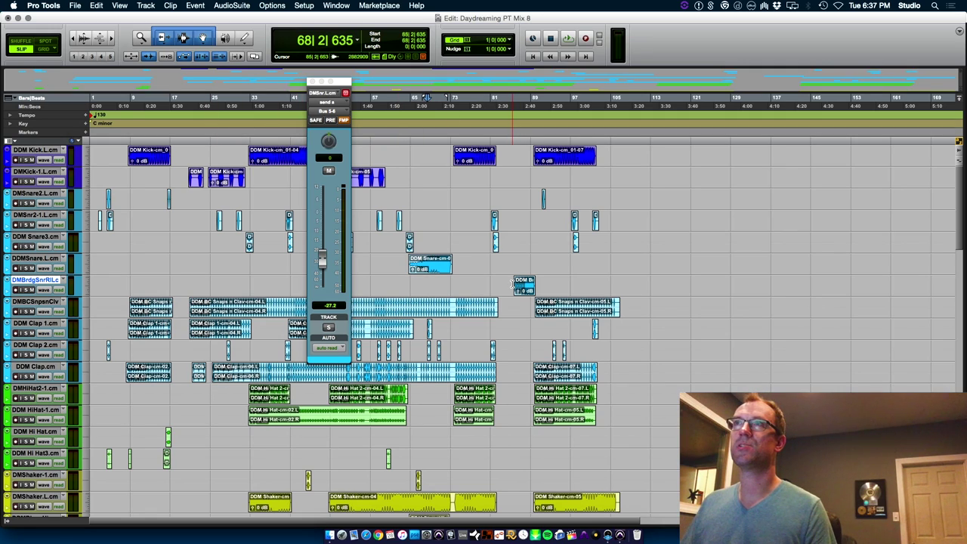
pyautogui.press('super+equal')
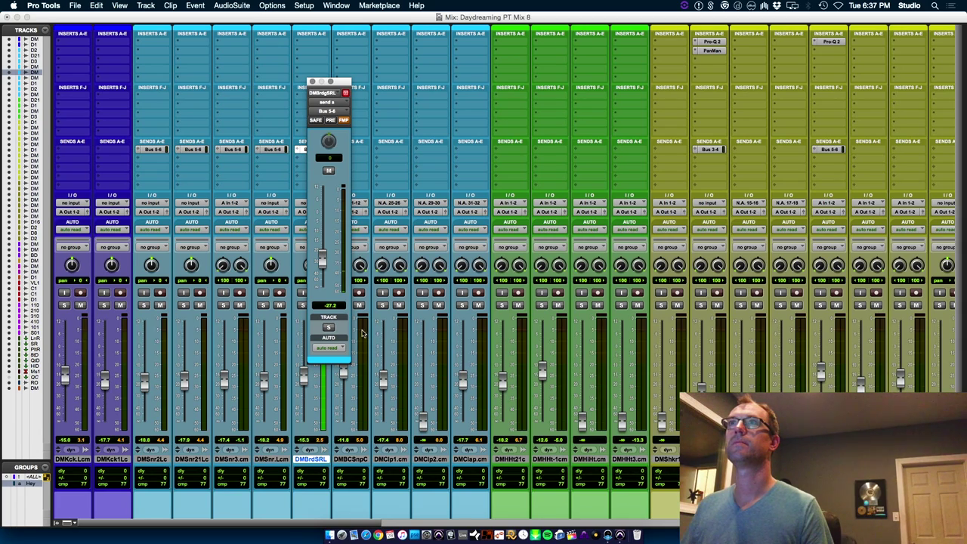
# Play from just before the first DDM Clap 2 clip and raise the DMClp2.cm fader to -10.2 dB.
pyautogui.click(357, 458)
pyautogui.press('super+equal')
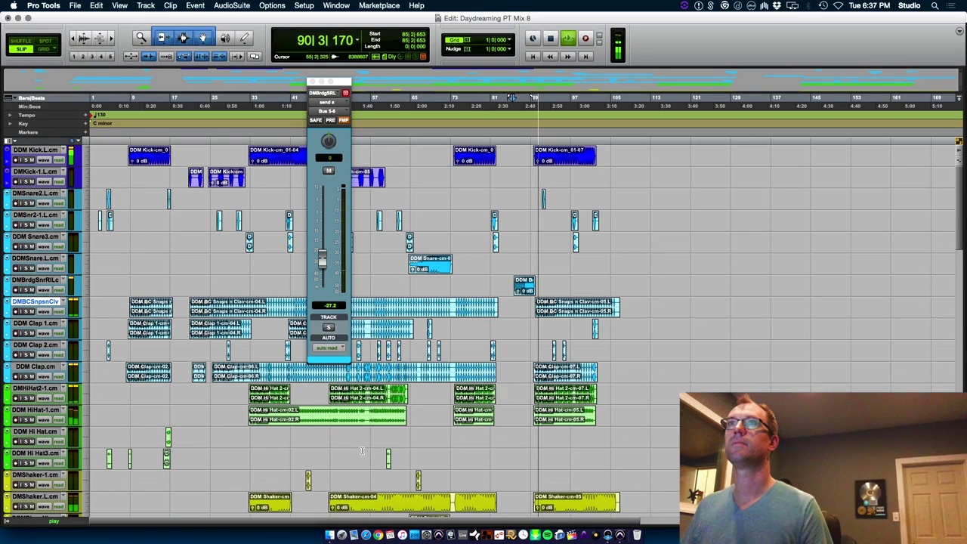
pyautogui.press('super+equal')
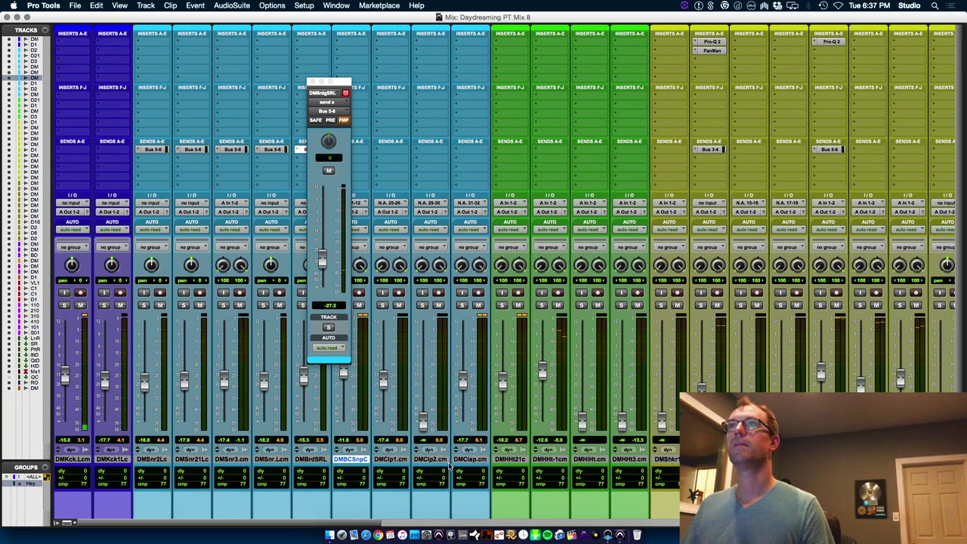
pyautogui.click(432, 460)
pyautogui.press('super+equal')
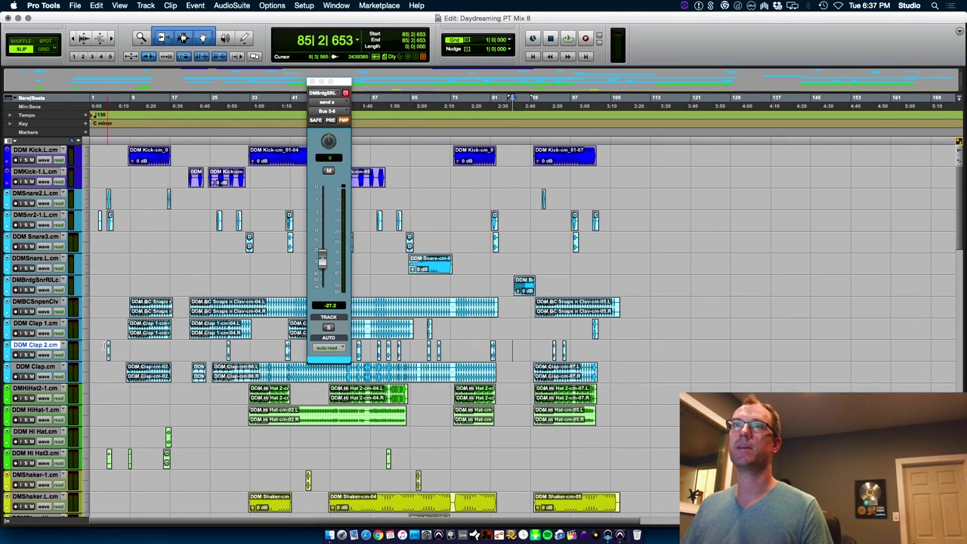
pyautogui.press('super+equal')
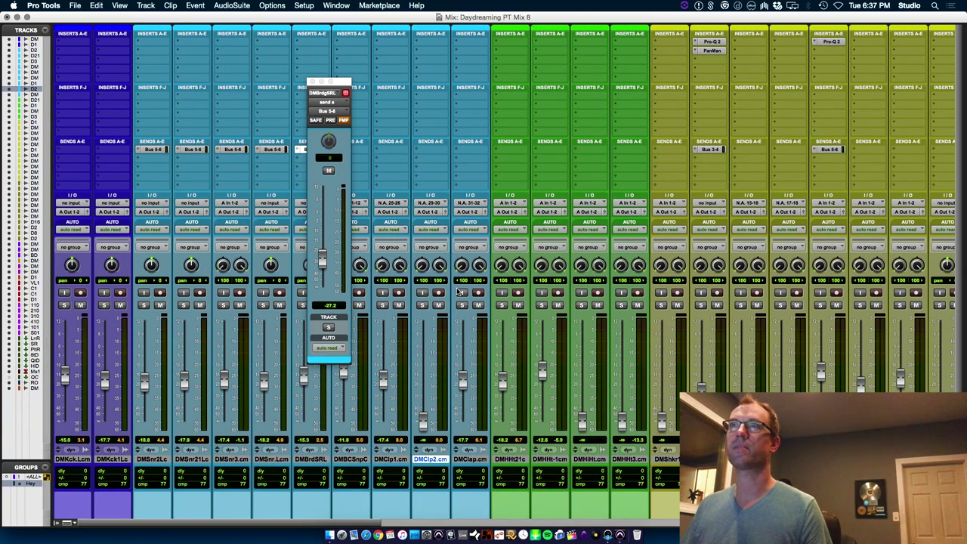
pyautogui.moveTo(423, 419); pyautogui.dragTo(424, 372)
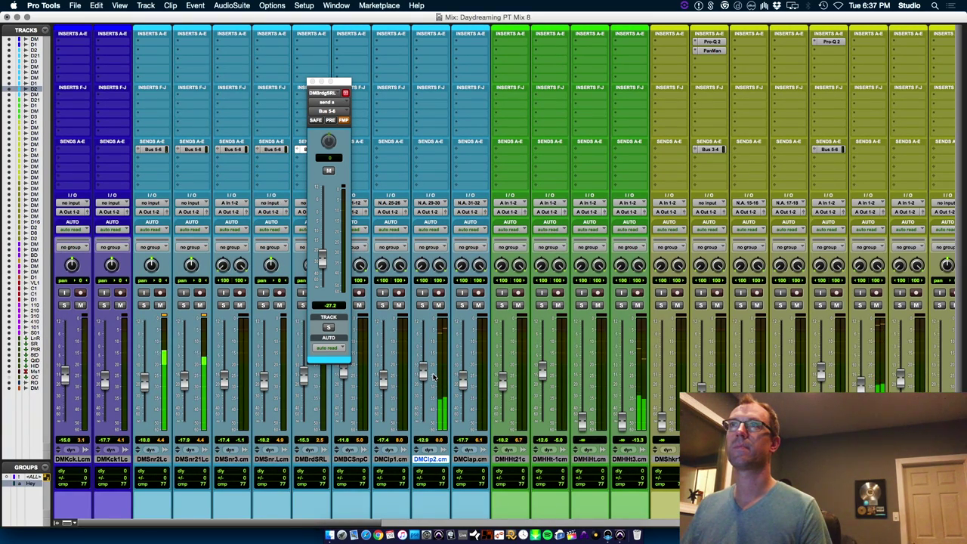
# Add a send to Bus 1-2 on DMClp2.cm, show the send controls in the mixer and set its level to -9.9 dB.
pyautogui.click(429, 149)
pyautogui.moveTo(453, 179)
pyautogui.click(490, 180)
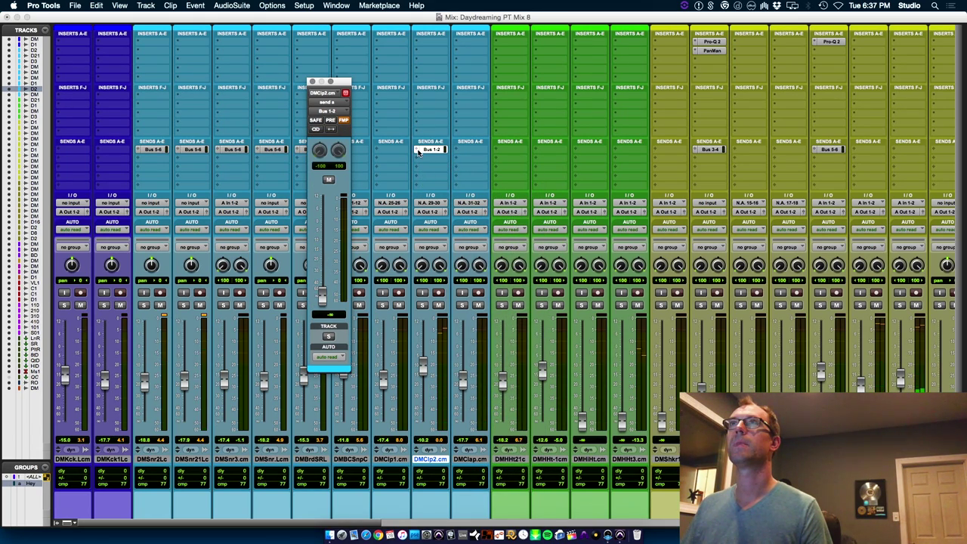
pyautogui.keyDown('super'); pyautogui.click(419, 152); pyautogui.keyUp('super')
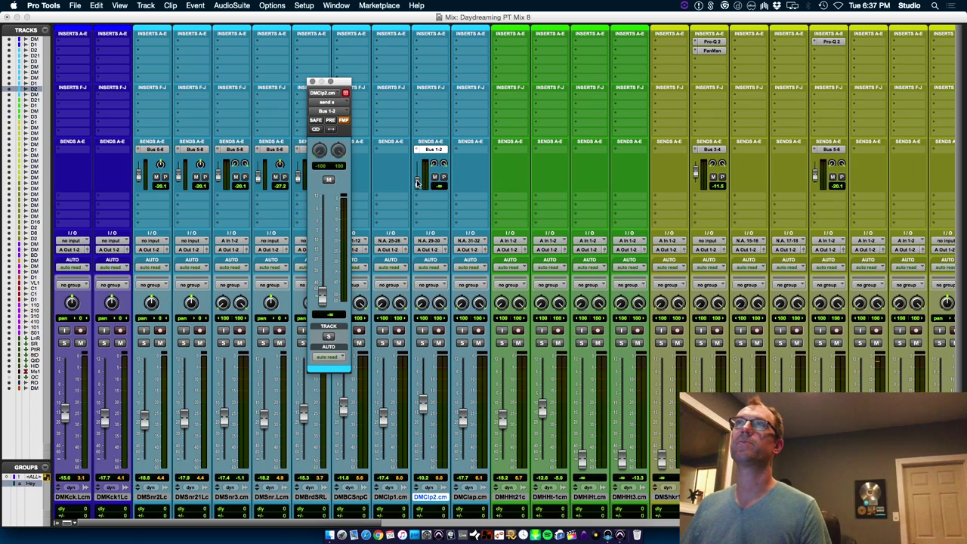
pyautogui.moveTo(416, 182); pyautogui.dragTo(419, 176)
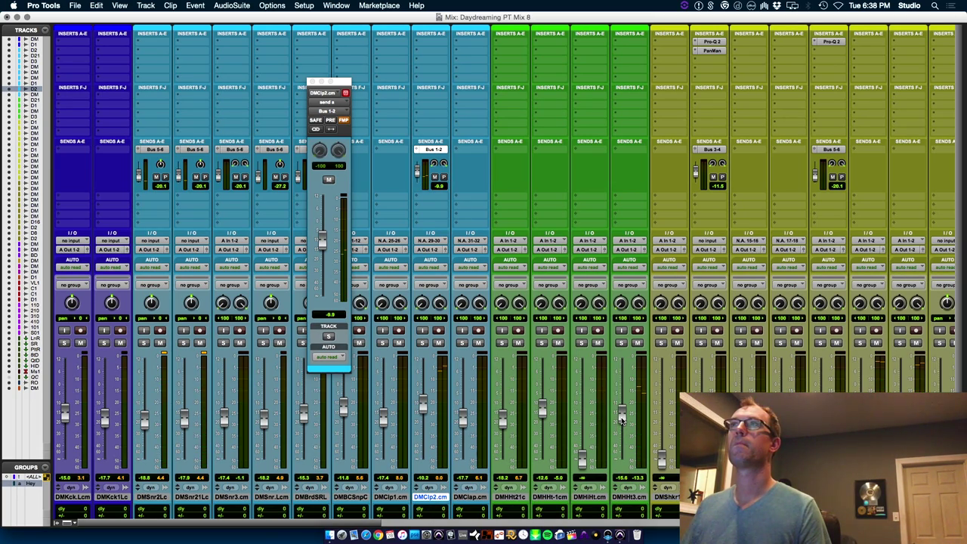
# Balance the hi-hats during playback by setting DMHHt3.cm to -14.7 dB and raising DMHiHt.cm to -10.7 dB.
pyautogui.moveTo(621, 420); pyautogui.dragTo(621, 411)
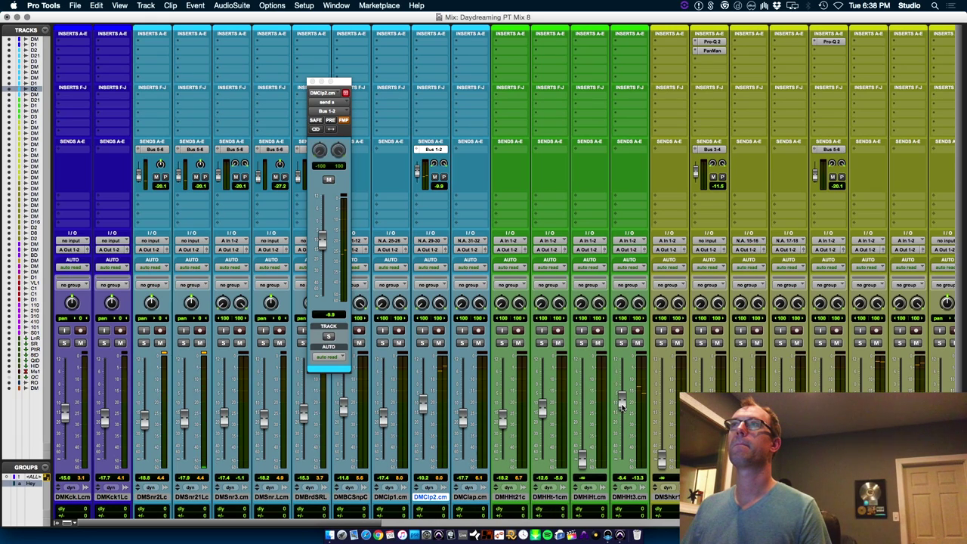
pyautogui.press('super+equal')
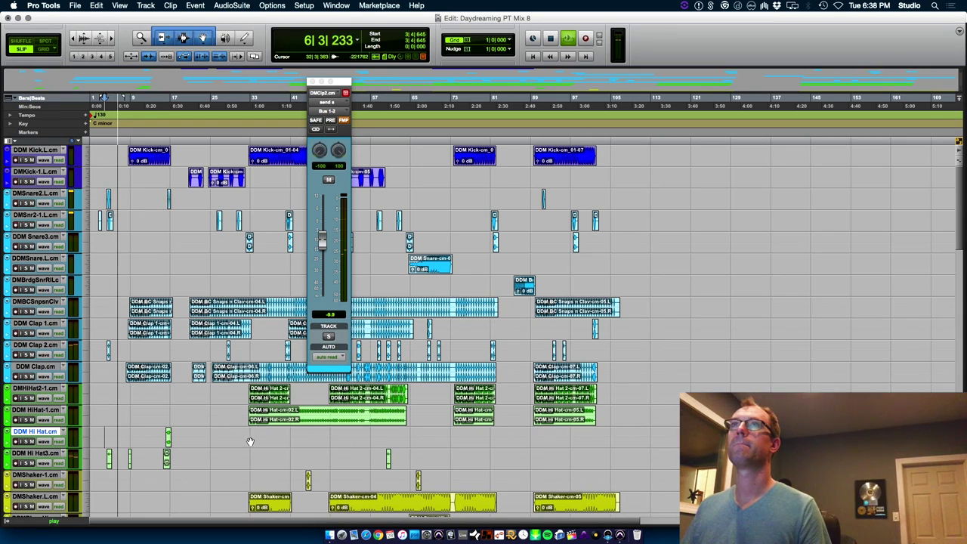
pyautogui.press('super+equal')
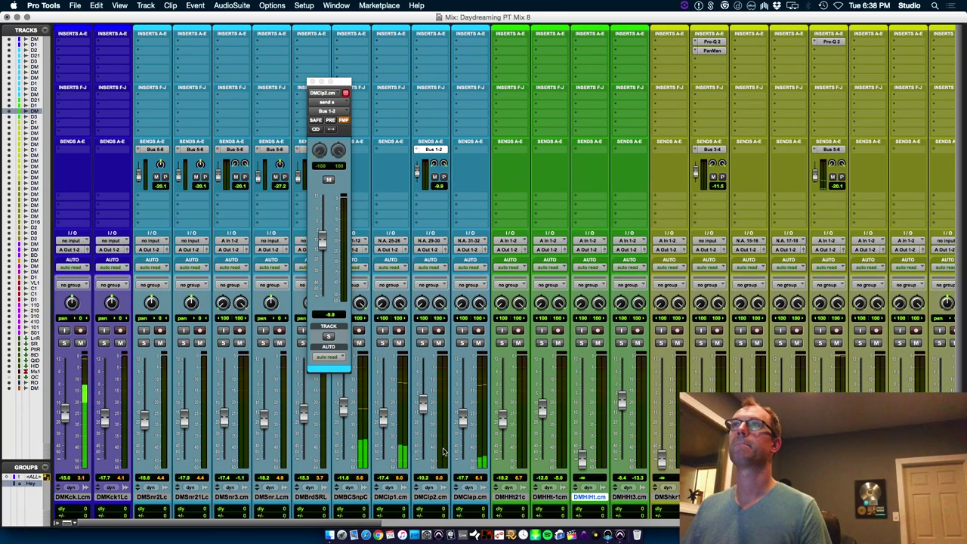
pyautogui.moveTo(582, 456); pyautogui.dragTo(588, 407)
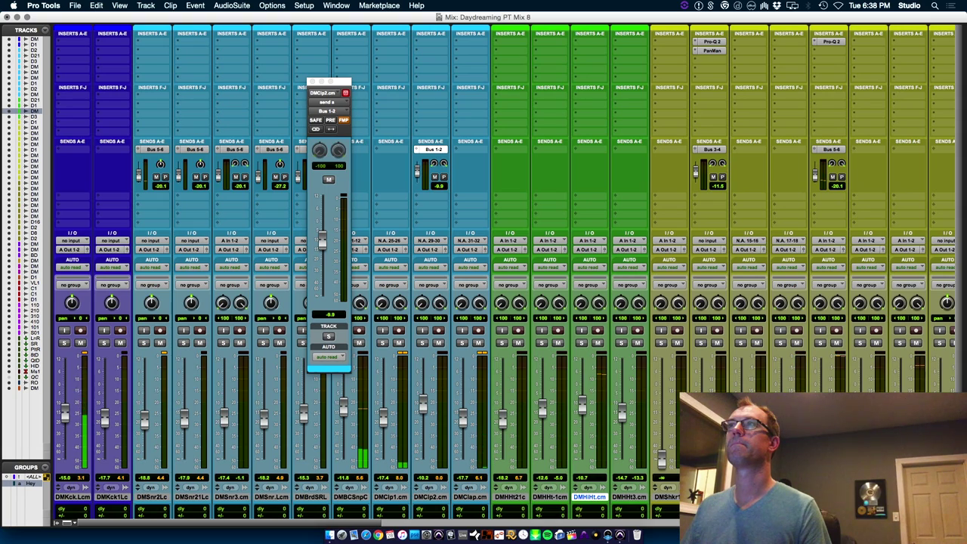
# Play from about bar 43, raise the first shaker's DMShkr1 fader to -18.5 dB and add a Bus 5-6 send at -20.1 dB.
pyautogui.press('super+equal')
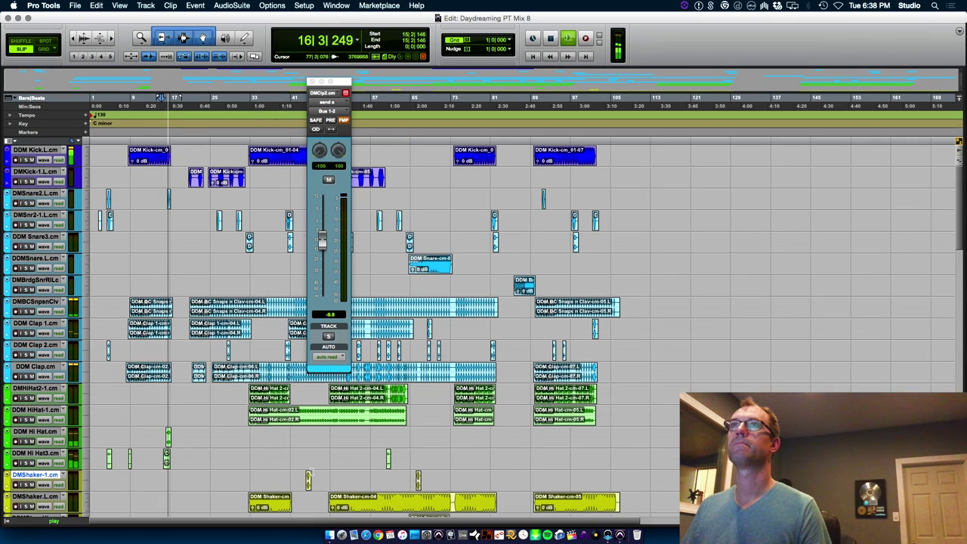
pyautogui.press('super+equal')
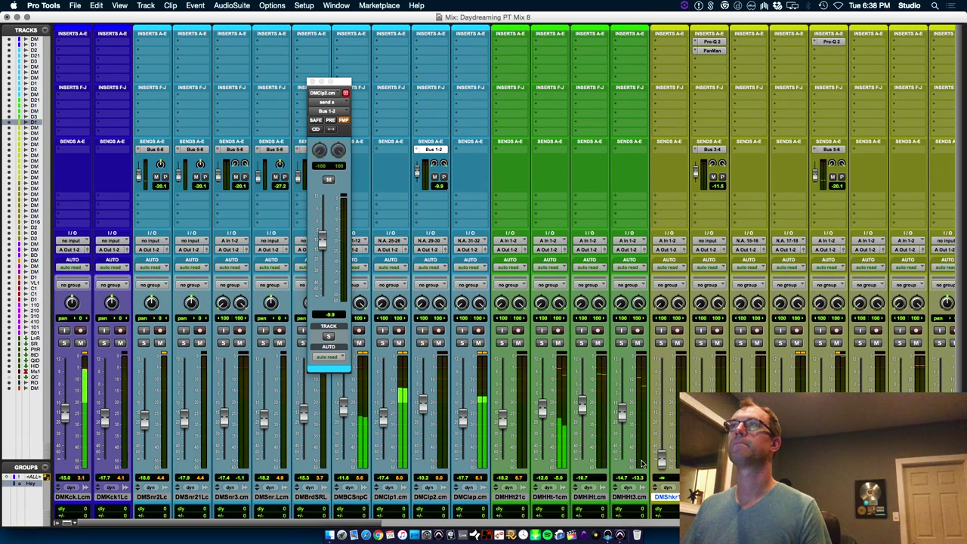
pyautogui.moveTo(667, 400); pyautogui.dragTo(665, 423)
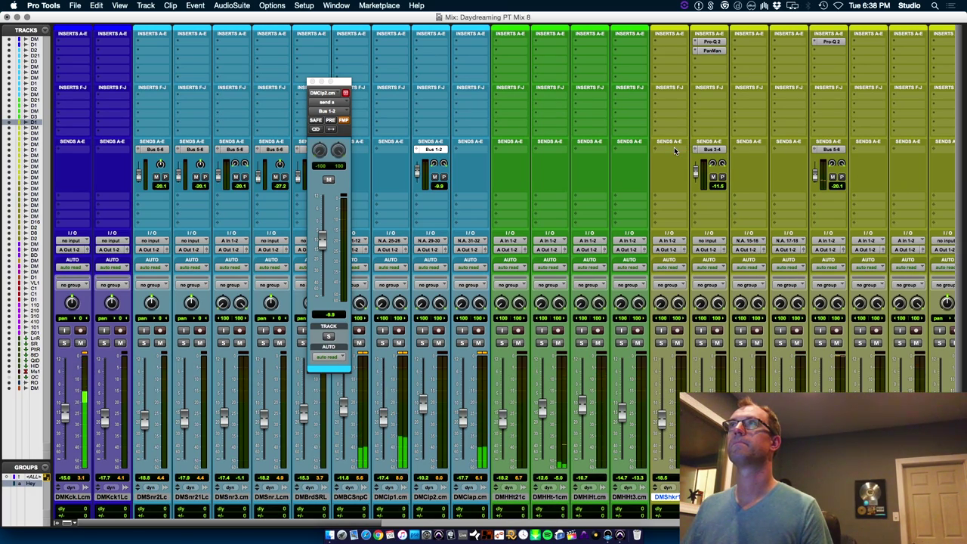
pyautogui.moveTo(675, 151); pyautogui.dragTo(671, 151)
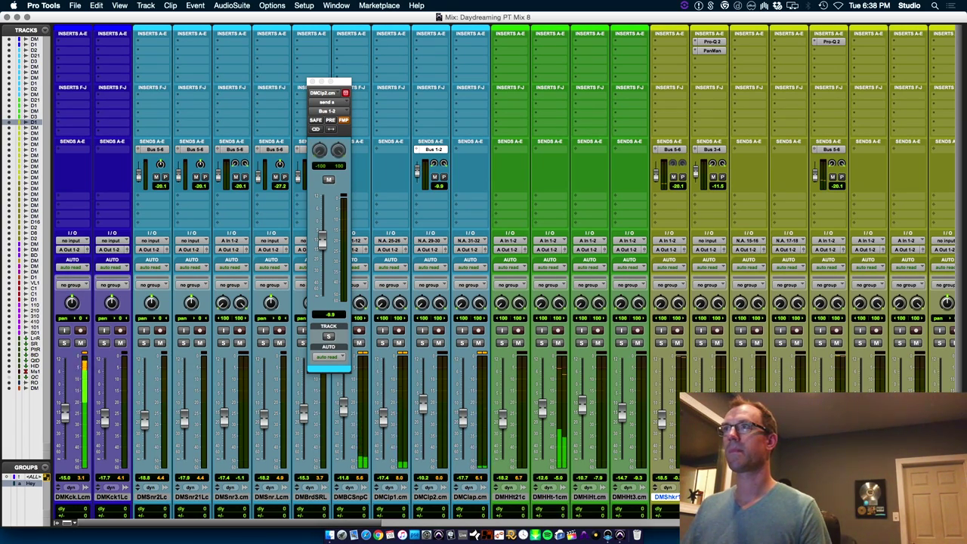
# Add Bus 5-6 sends at -9.9 dB to the high and low bleep tracks, playing from about bars 64 and 27.
pyautogui.click(748, 497)
pyautogui.press('super+equal')
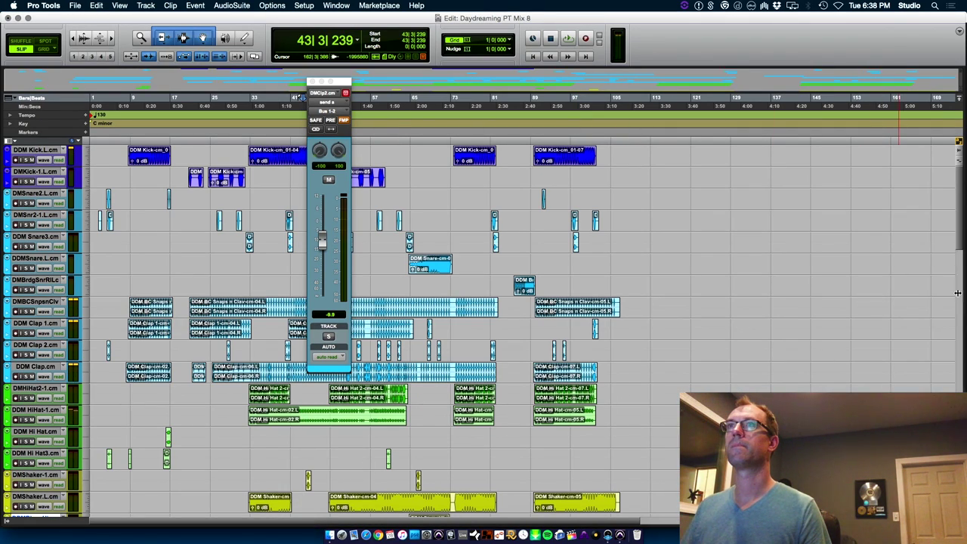
pyautogui.scroll(-6, 956, 244)
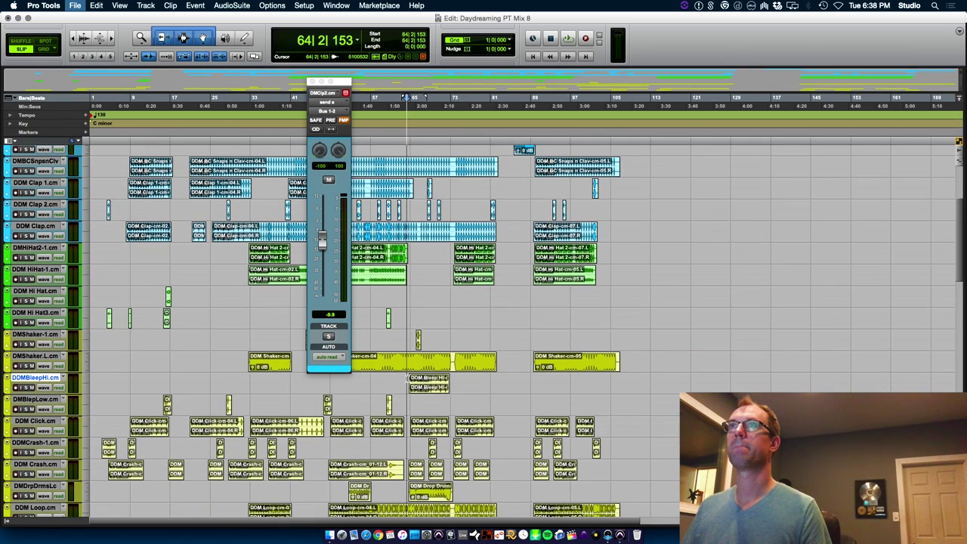
pyautogui.press('super+equal')
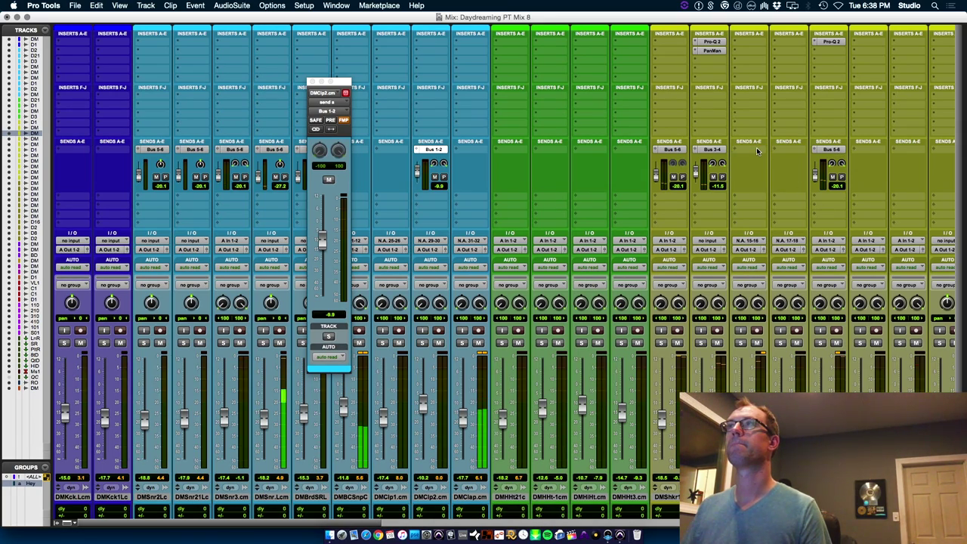
pyautogui.moveTo(758, 151); pyautogui.dragTo(736, 174)
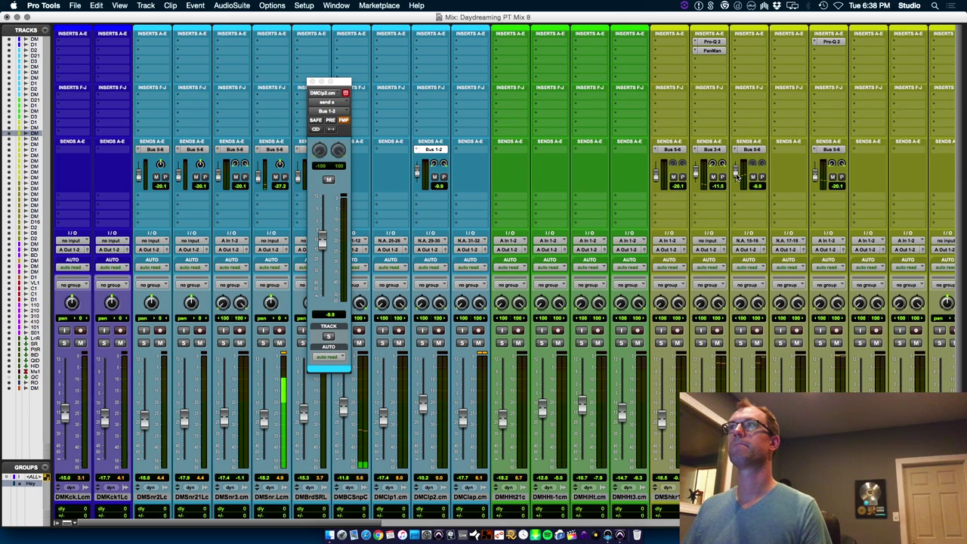
pyautogui.press('super+equal')
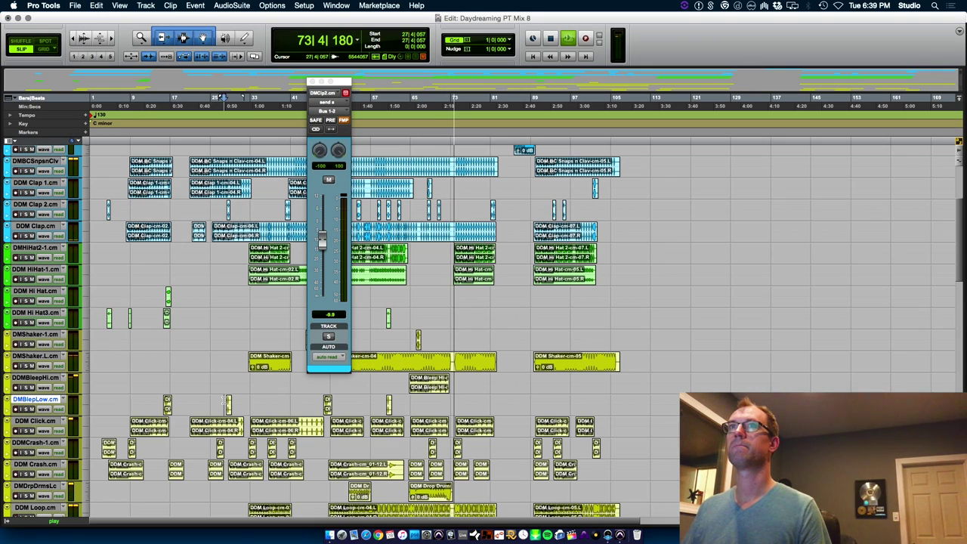
pyautogui.press('super+equal')
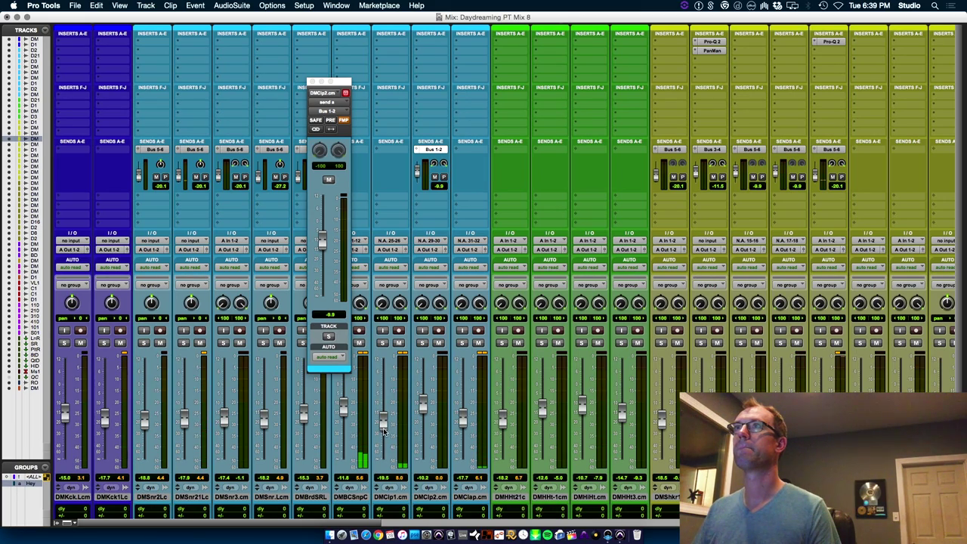
# Rebalance the claps and snaps during playback by lowering DMClp1.cm to -23.9 dB and raising DMBCSnpC to -8.4 dB.
pyautogui.moveTo(387, 429); pyautogui.dragTo(385, 436)
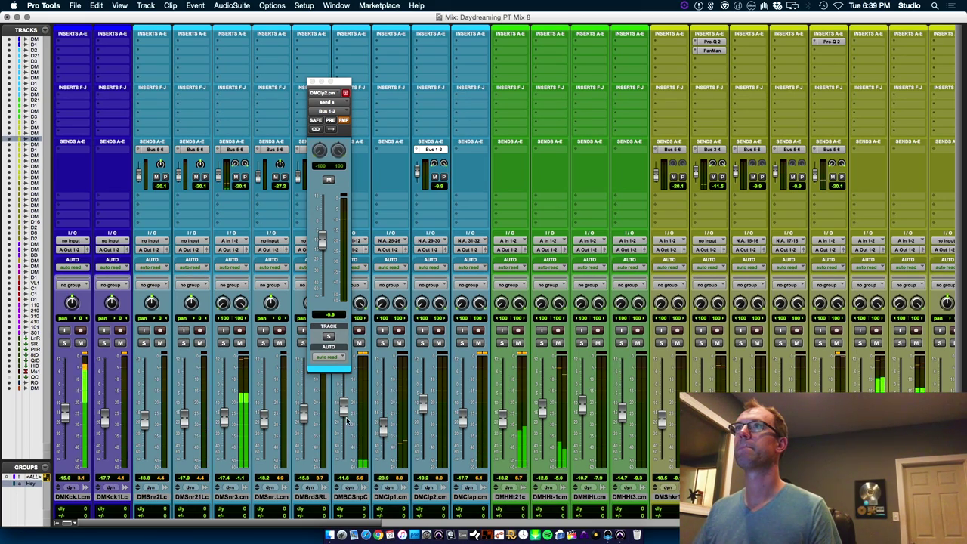
pyautogui.moveTo(347, 416); pyautogui.dragTo(348, 413)
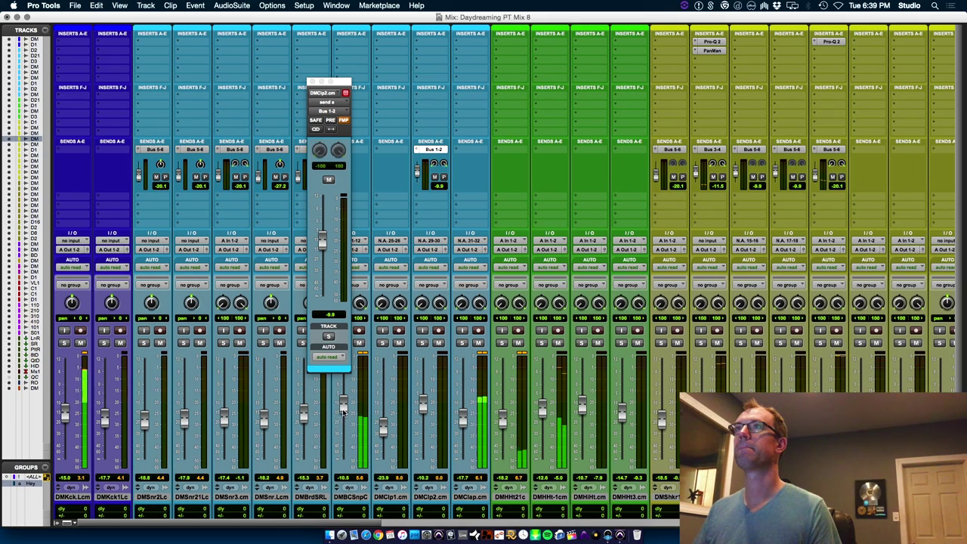
pyautogui.moveTo(345, 410); pyautogui.dragTo(346, 406)
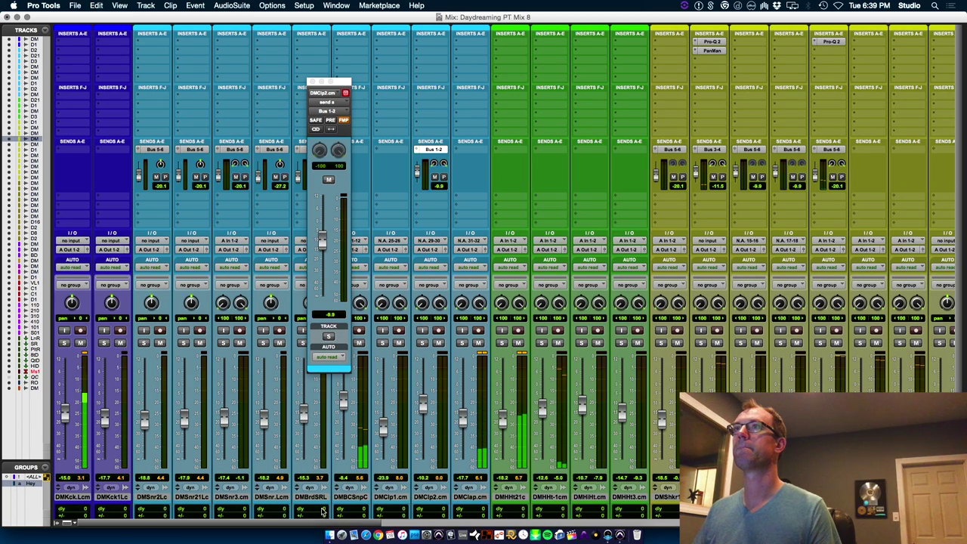
# Play the drop drums from about bar 64, insert Pro-Q 2 on their track and add a 12 dB/oct low cut at about 24 Hz.
pyautogui.moveTo(322, 523); pyautogui.dragTo(475, 518)
pyautogui.click(504, 498)
pyautogui.press('super+equal')
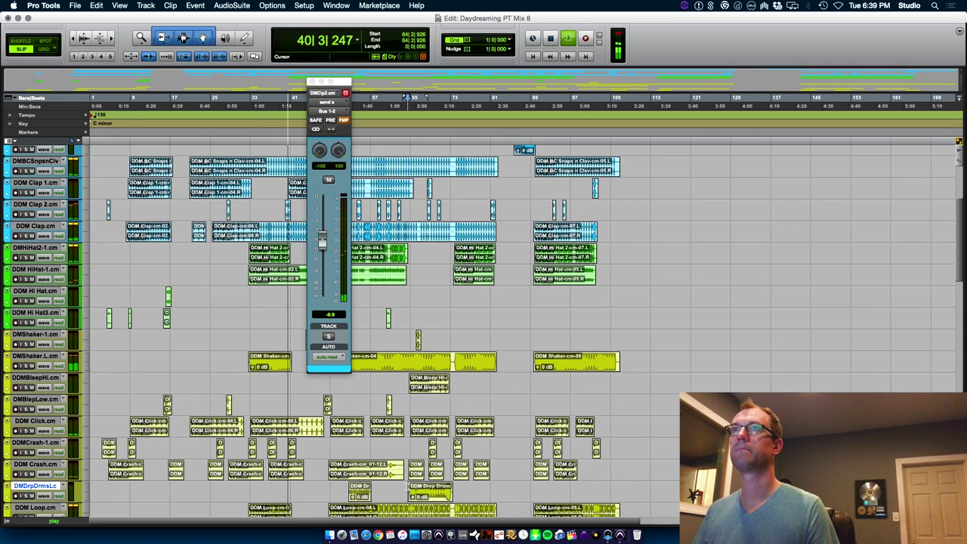
pyautogui.press('super+equal')
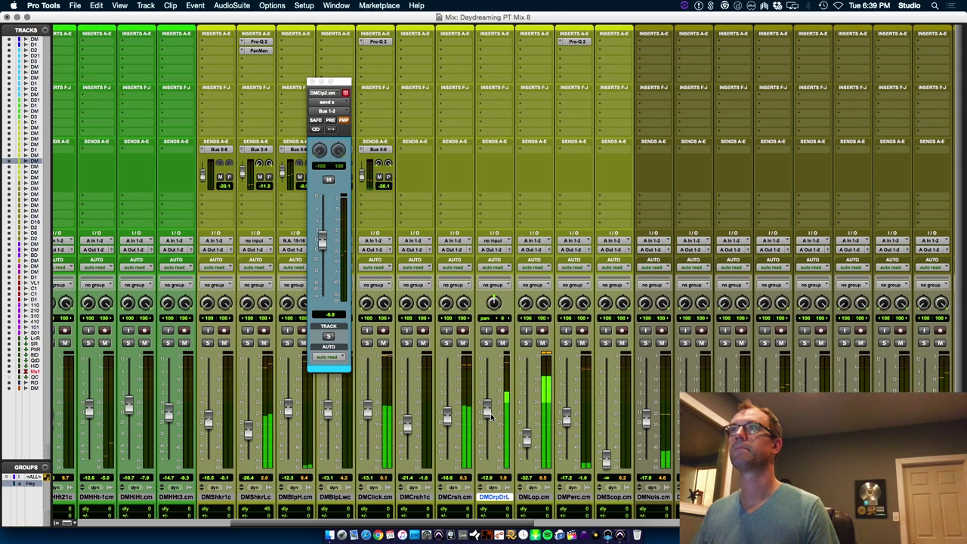
pyautogui.click(496, 40)
pyautogui.click(513, 61)
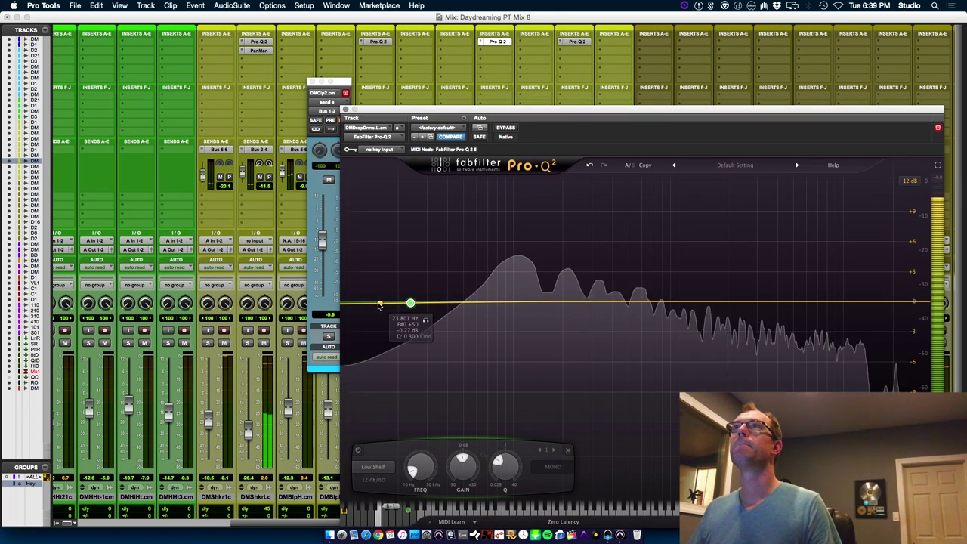
pyautogui.moveTo(374, 304); pyautogui.dragTo(410, 323)
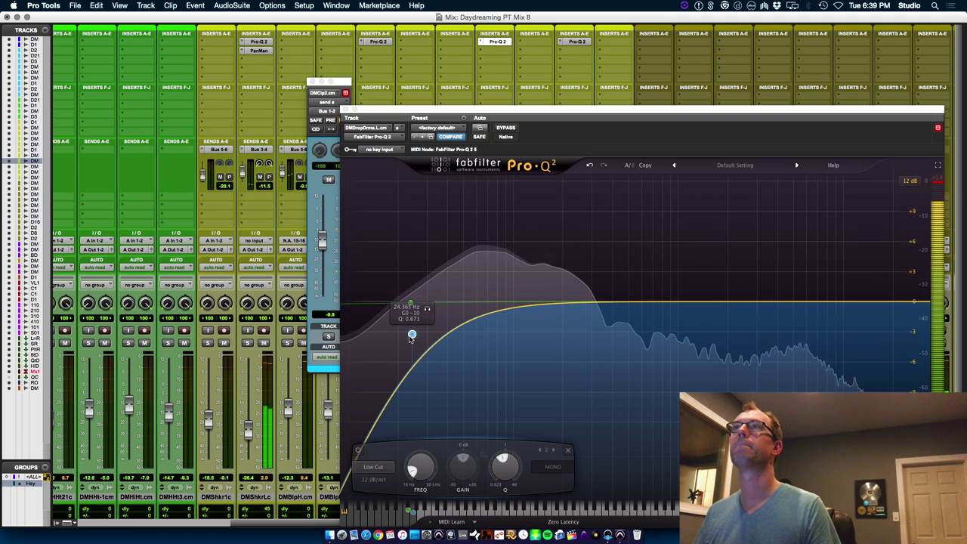
pyautogui.click(346, 110)
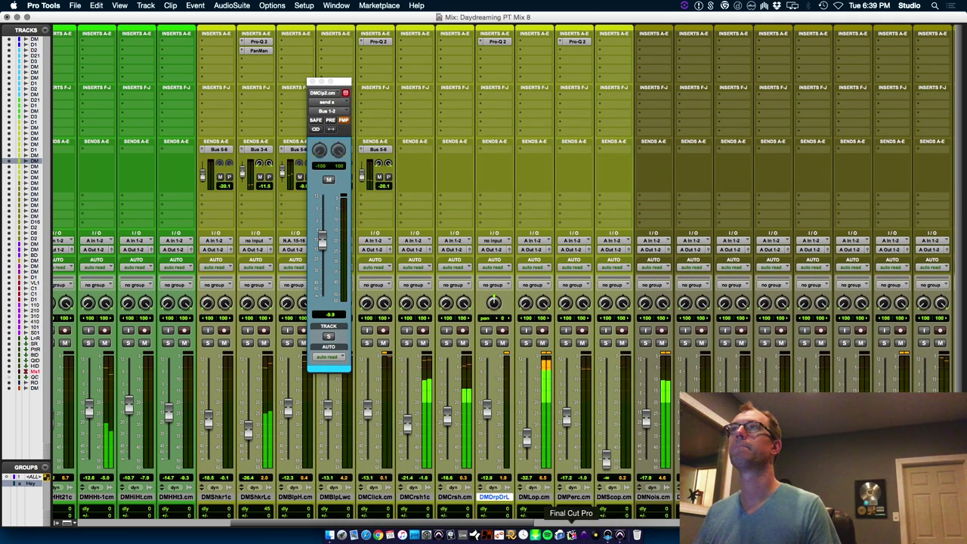
# Play from just before the first DDM Scoop clip, raise the DMScop.cm fader to -12.3 dB and save the session.
pyautogui.click(611, 498)
pyautogui.press('super+equal')
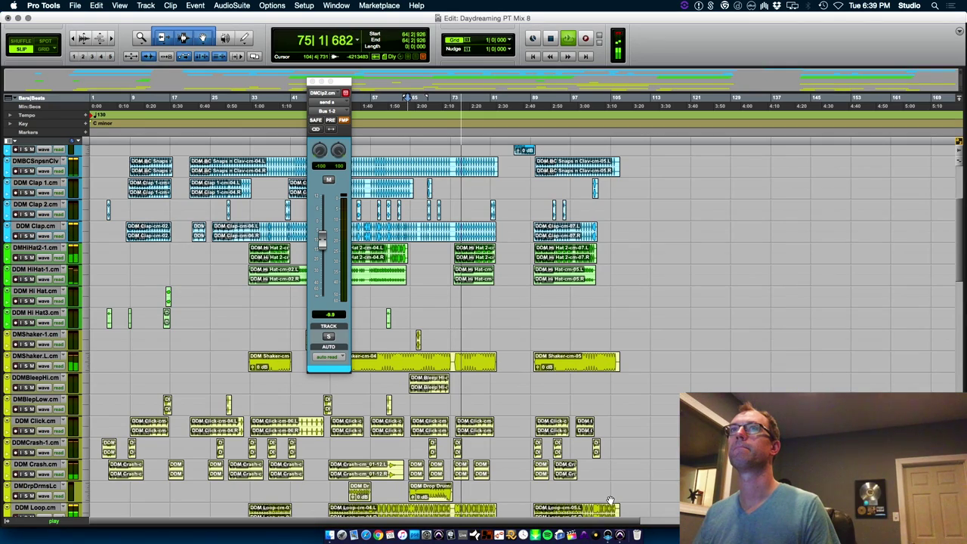
pyautogui.press('super+s')
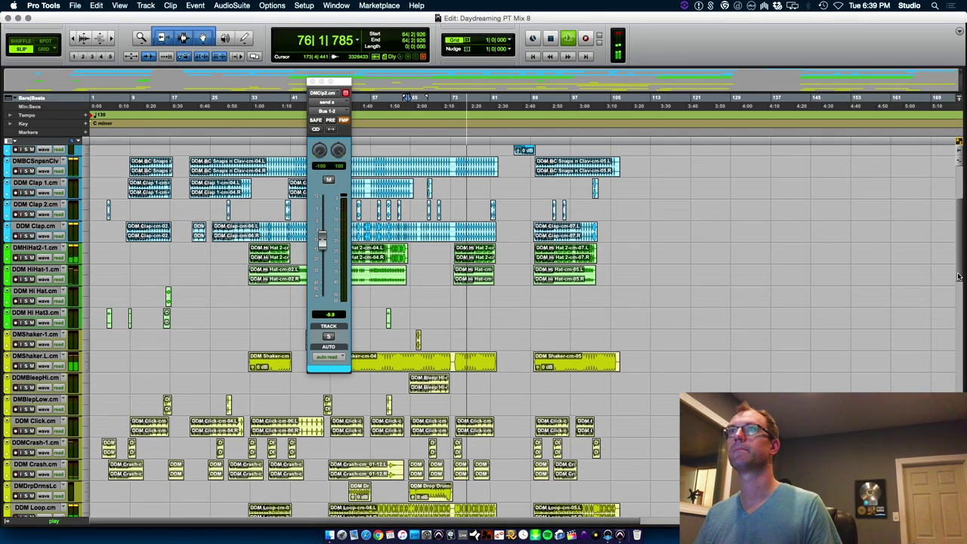
pyautogui.scroll(-5, 895, 331)
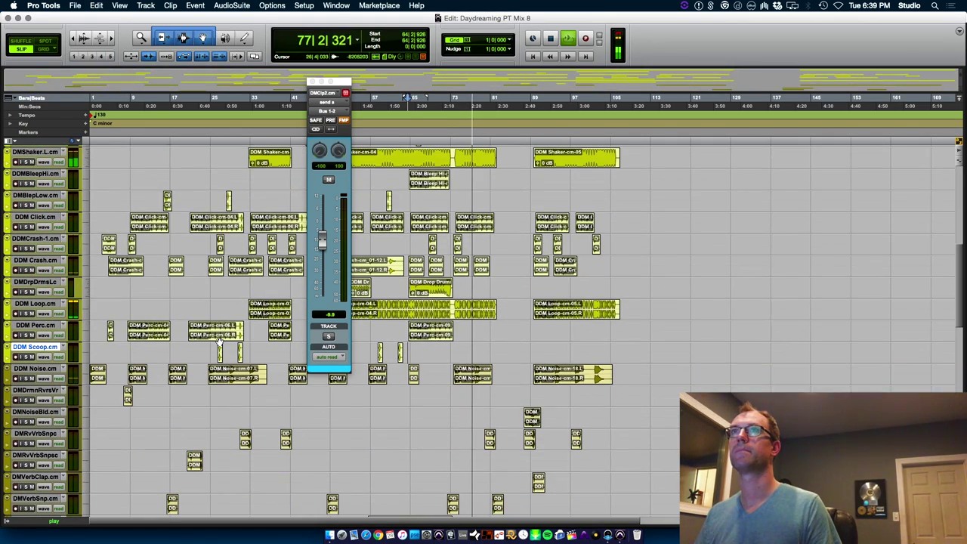
pyautogui.click(215, 347)
pyautogui.press('super+equal')
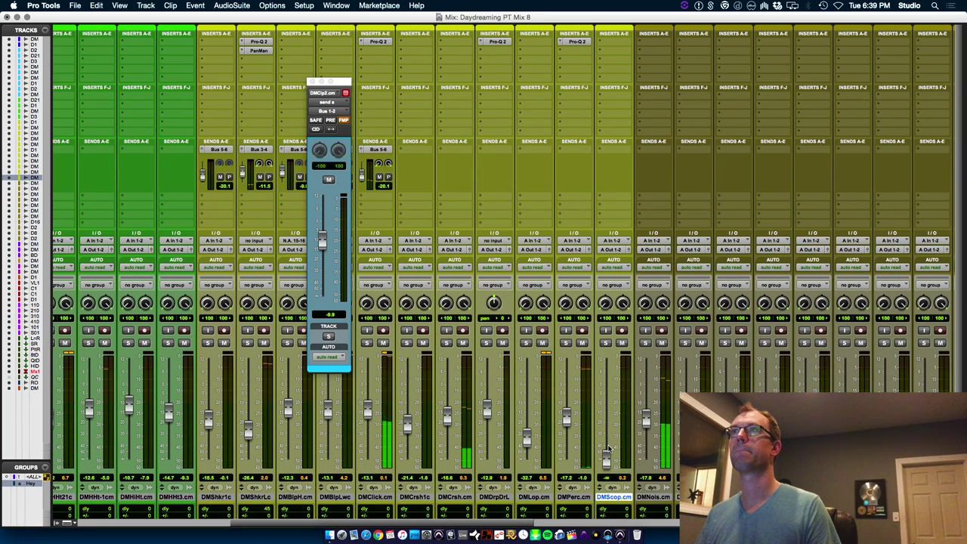
pyautogui.moveTo(614, 414); pyautogui.dragTo(616, 404)
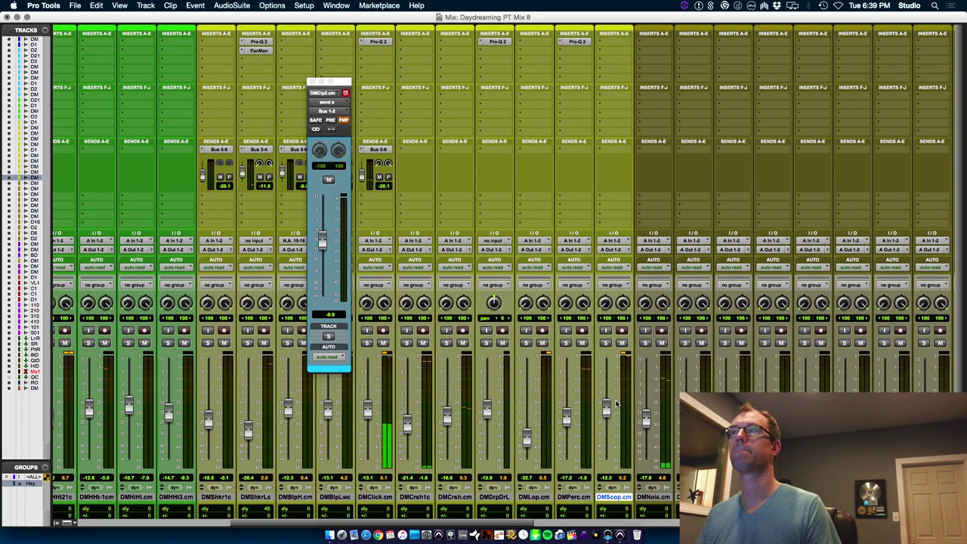
pyautogui.press('super+s')
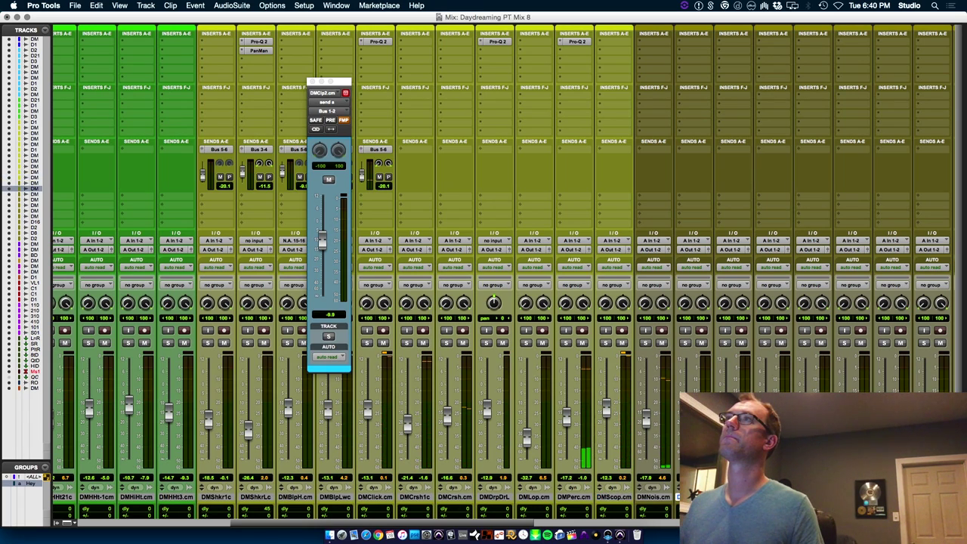
# Audition the drum reverse reverb, noise build, reverse reverb snaps and reverb clap, starting playback just before each track's clip.
pyautogui.press('super+equal')
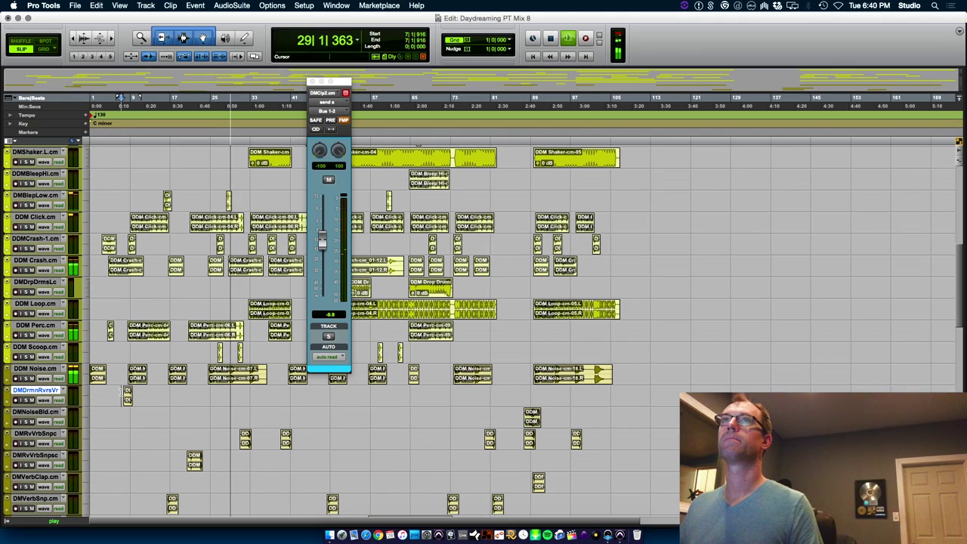
pyautogui.press('super+equal')
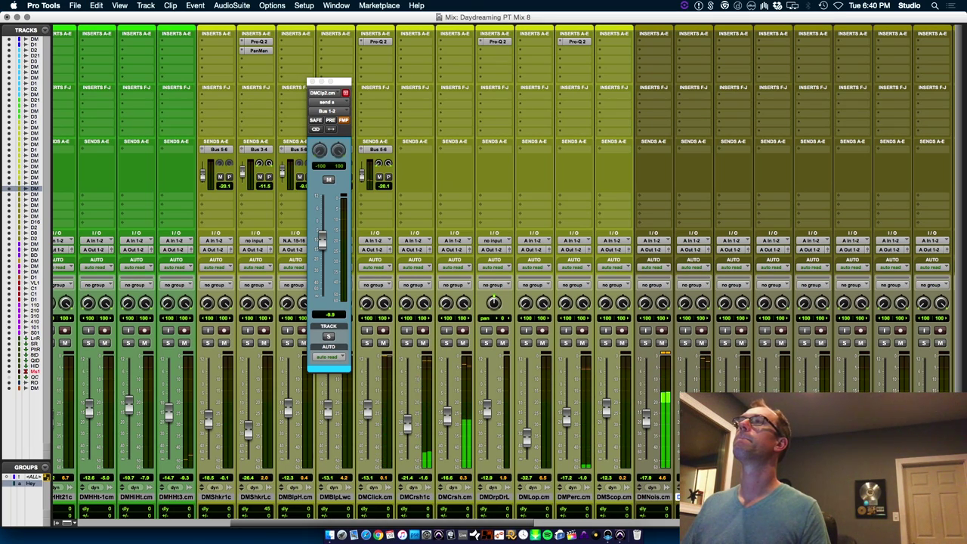
pyautogui.press('super+equal')
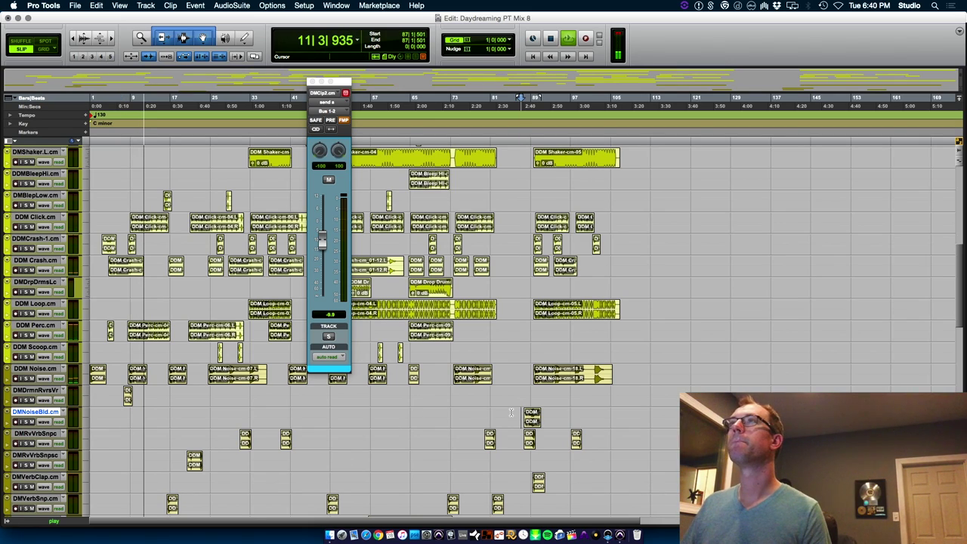
pyautogui.press('super+equal')
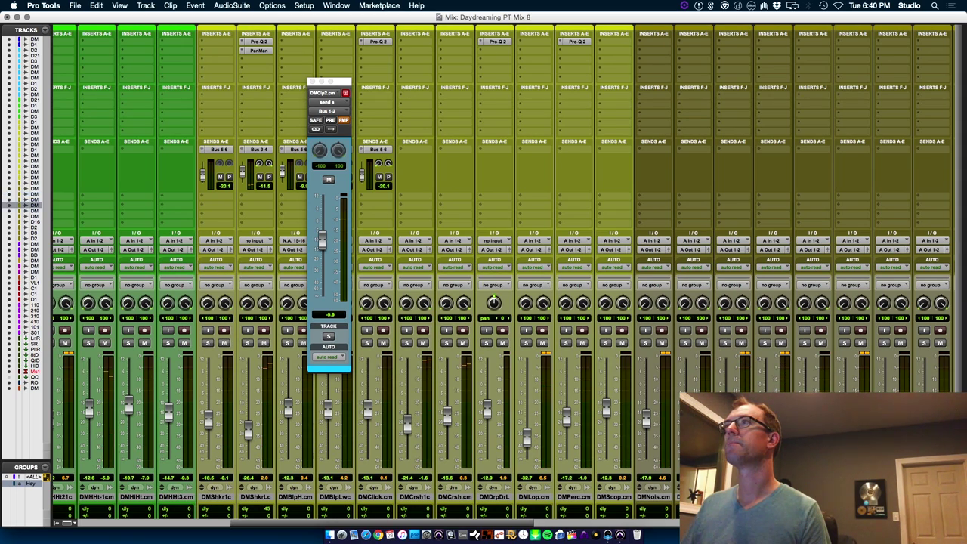
pyautogui.press('super+equal')
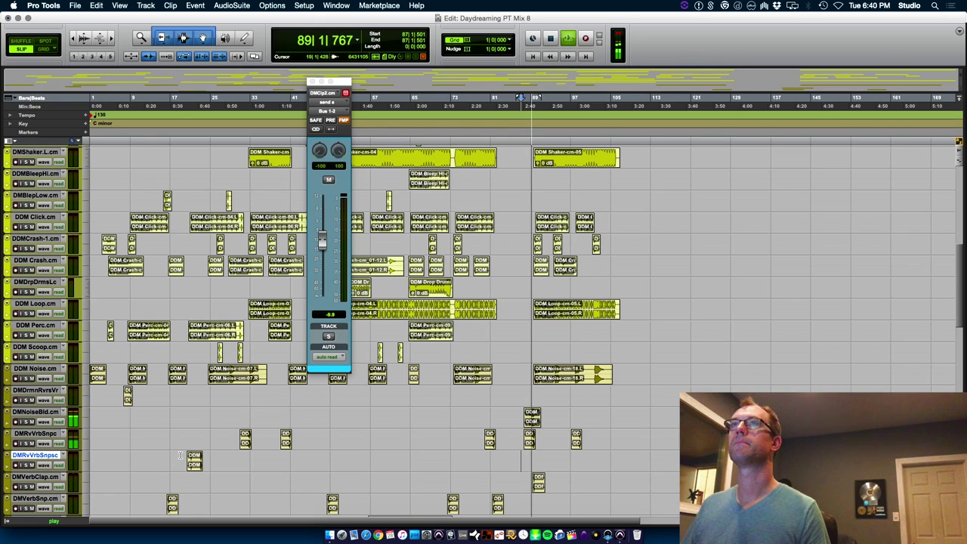
pyautogui.press('super+equal')
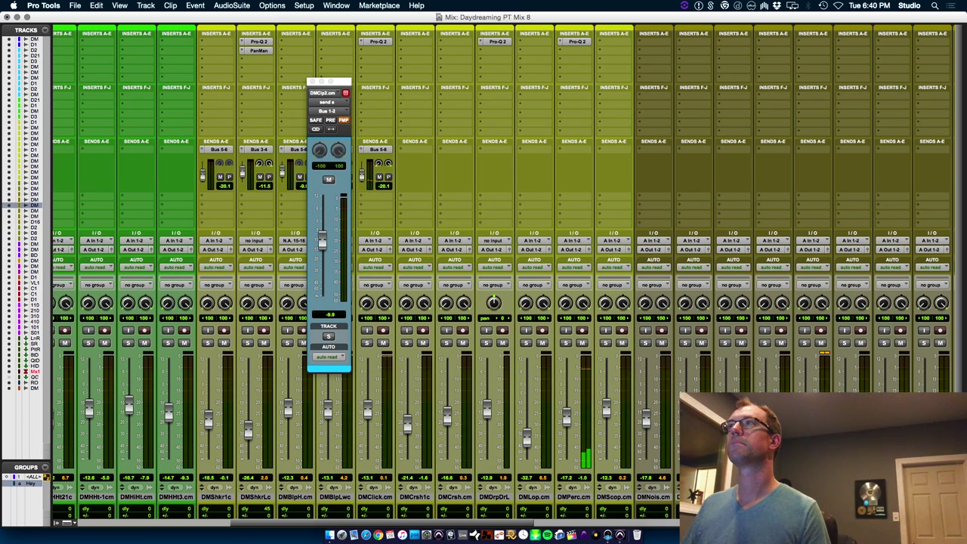
pyautogui.press('super+equal')
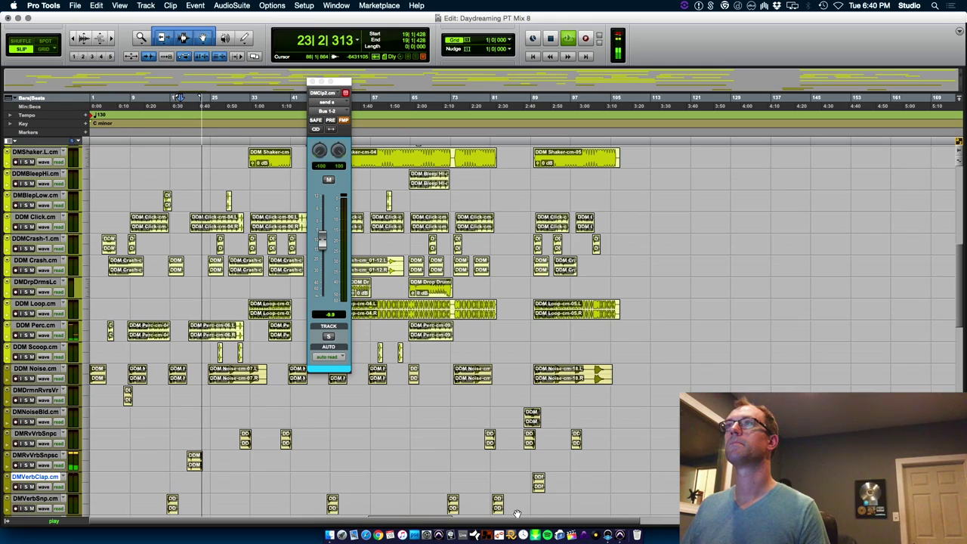
pyautogui.press('super+equal')
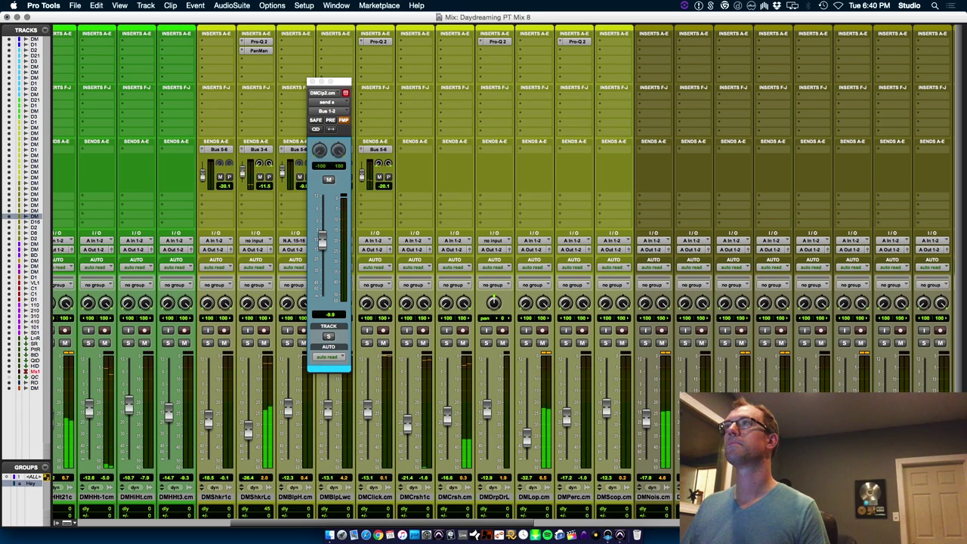
# Close the floating DMClp2.cm send window, lower the low bleep fader during playback and set its Bus 5-6 send to -26.4 dB.
pyautogui.press('super+equal')
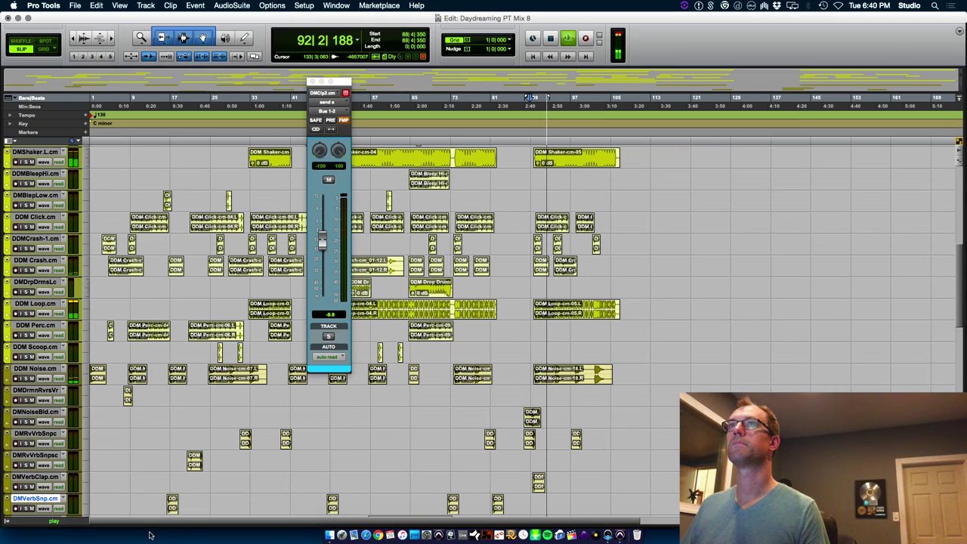
pyautogui.press('super+equal')
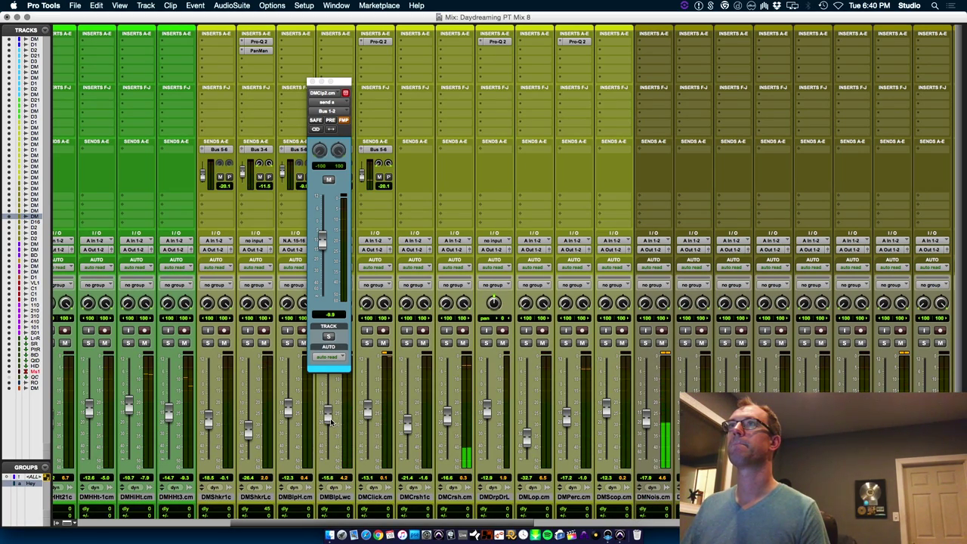
pyautogui.click(312, 82)
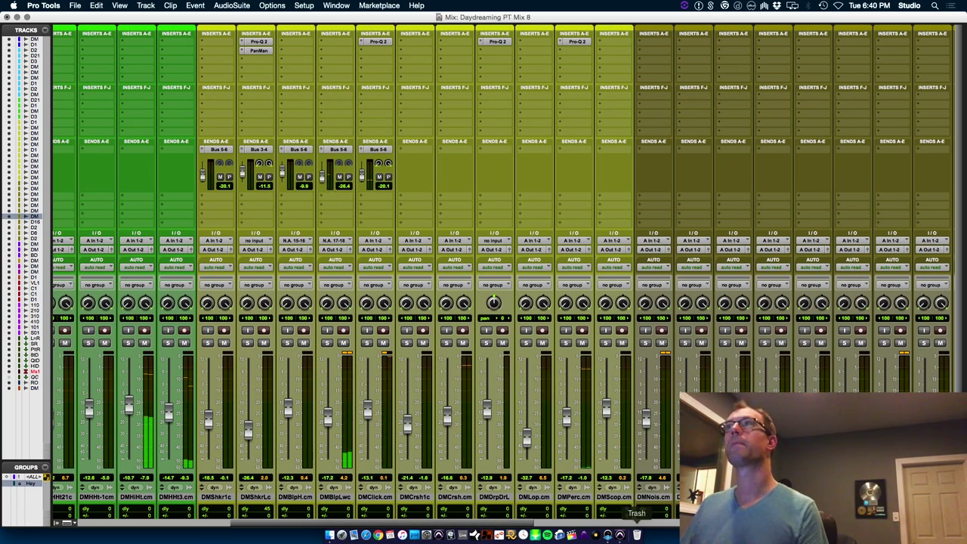
# Raise the DM2BrBldc fader to -19.8 dB and insert Pro-Q 2 on it with a 12 dB/oct low cut at about 217 Hz.
pyautogui.moveTo(422, 523); pyautogui.dragTo(651, 540)
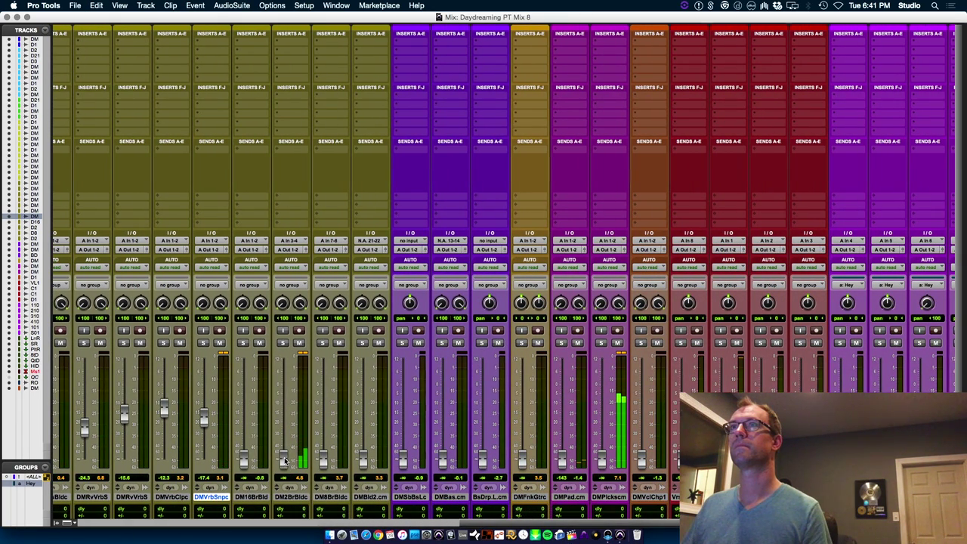
pyautogui.moveTo(285, 460); pyautogui.dragTo(273, 423)
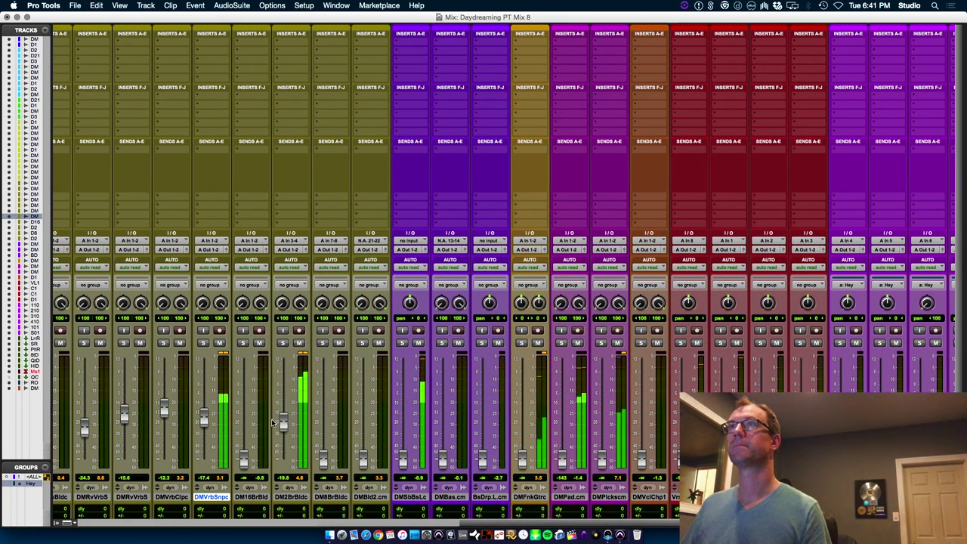
pyautogui.click(290, 37)
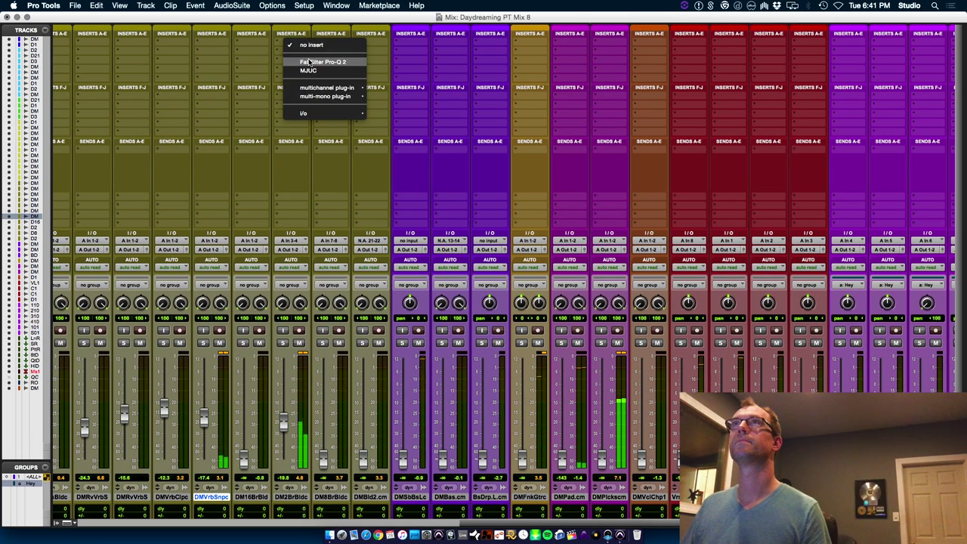
pyautogui.click(311, 63)
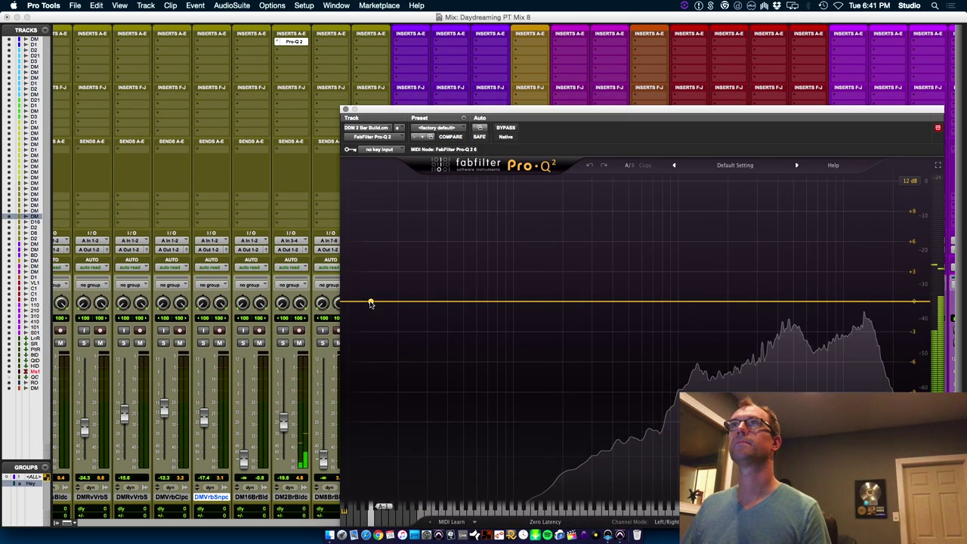
pyautogui.moveTo(370, 303); pyautogui.dragTo(569, 324)
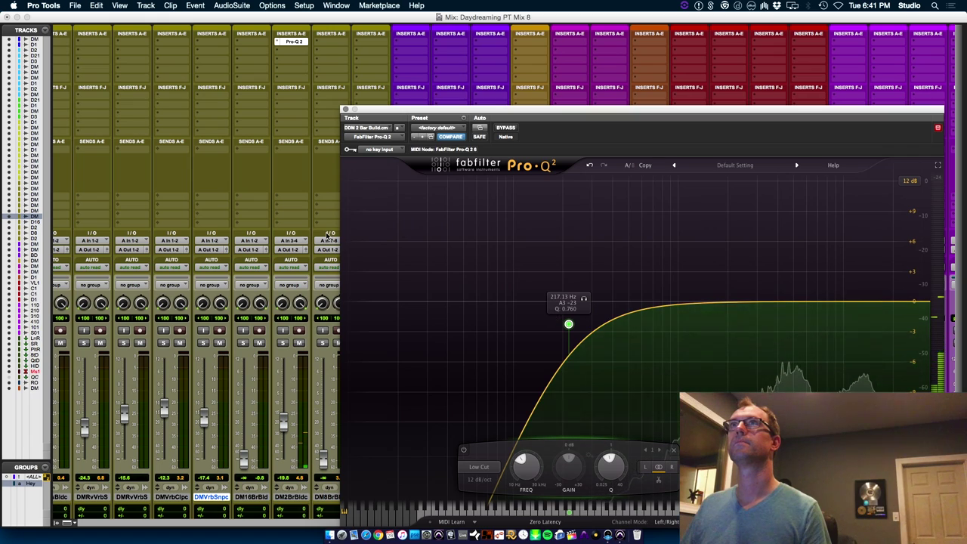
# Send the 2 Bar Build track to Bus 5-6 at -13.1 dB during playback, close its send and EQ windows and stop playback.
pyautogui.click(292, 150)
pyautogui.moveTo(305, 179)
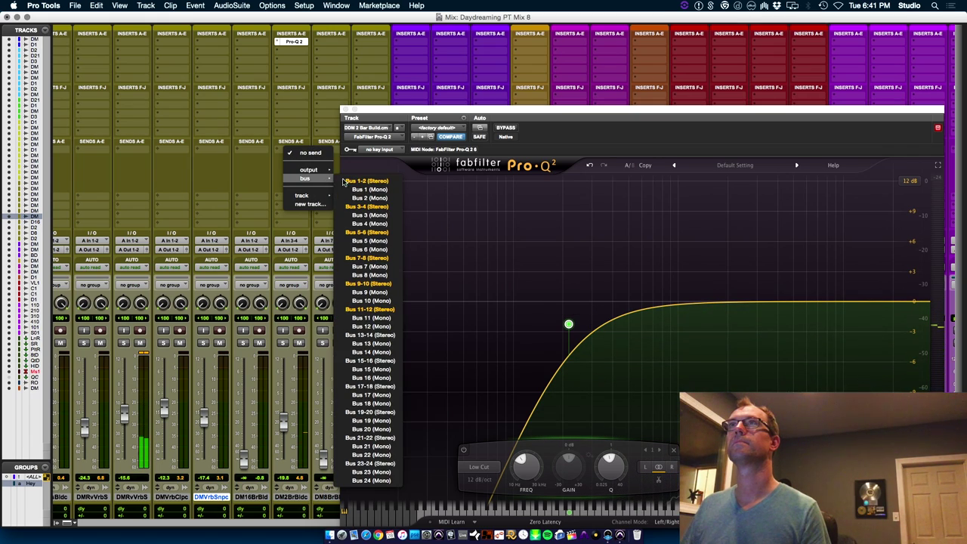
pyautogui.click(367, 232)
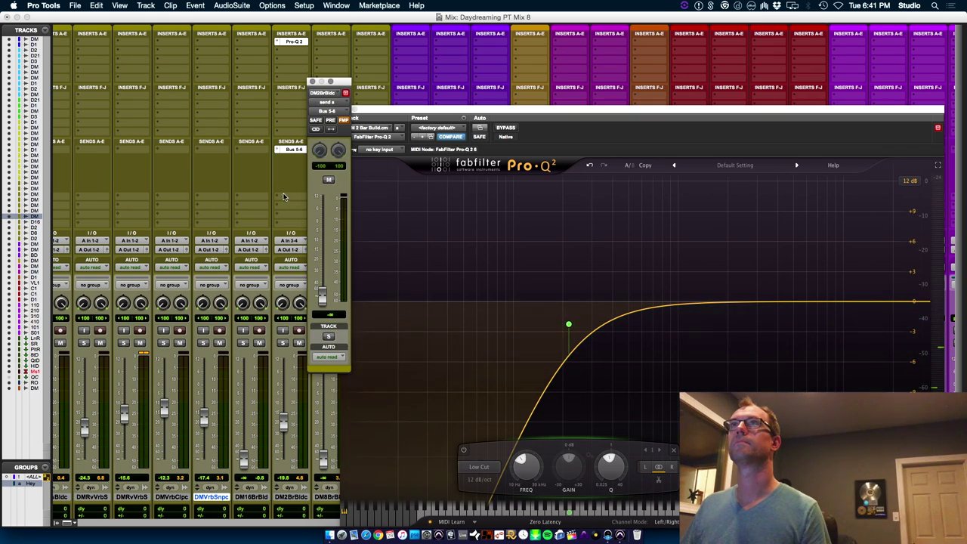
pyautogui.press('space')
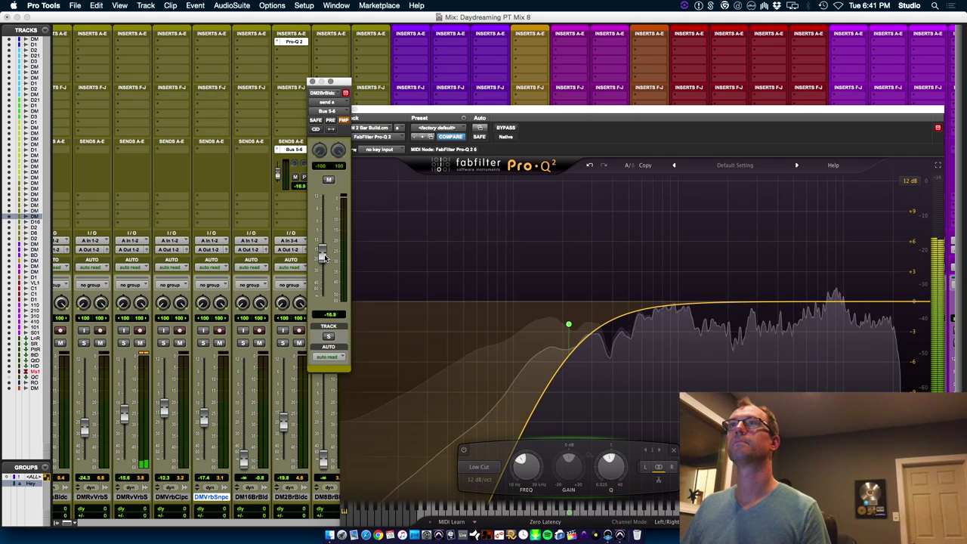
pyautogui.moveTo(321, 257); pyautogui.dragTo(321, 252)
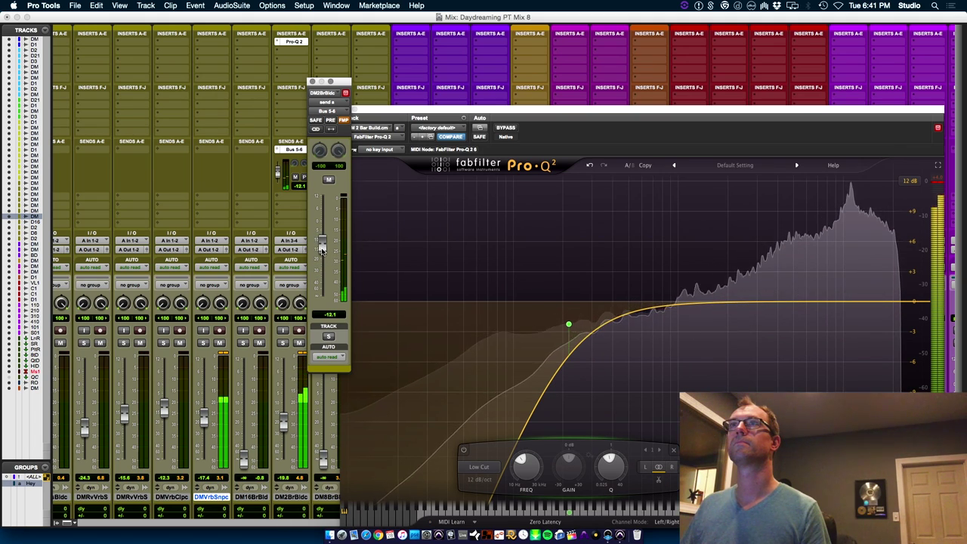
pyautogui.press('super+equal')
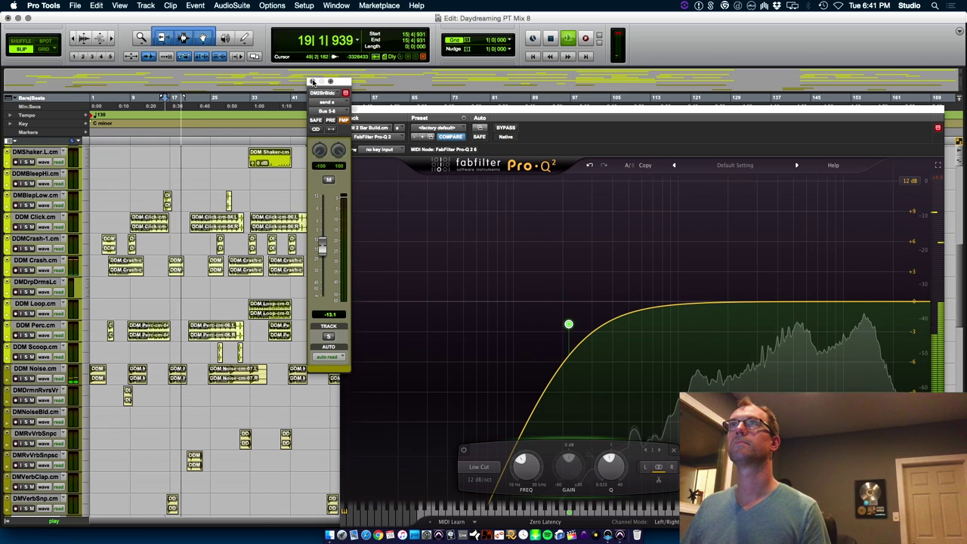
pyautogui.click(313, 82)
pyautogui.click(347, 109)
pyautogui.press('space')
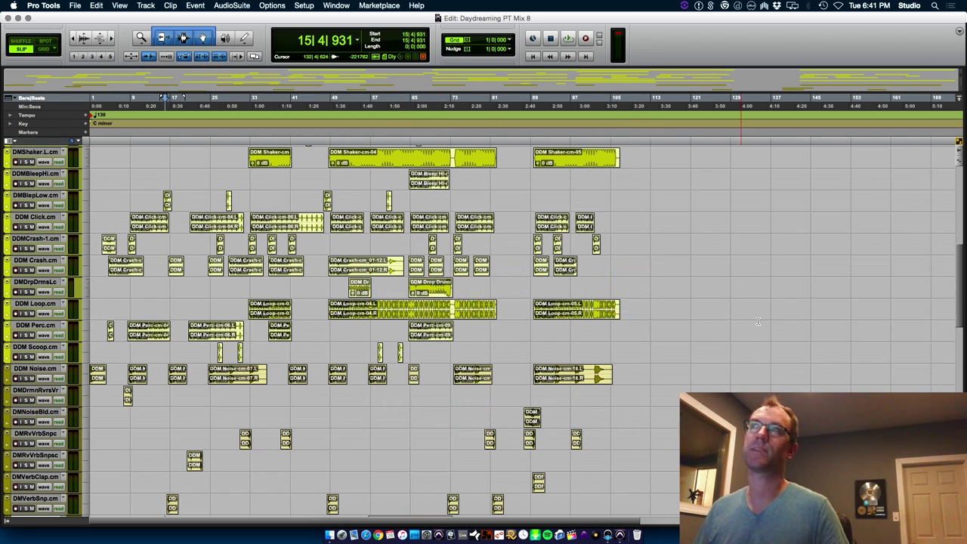
# Play the session from just before the DDM 16 Bar Build clip and raise the DM16BrBld fader to -15.3 dB.
pyautogui.scroll(-15, 958, 313)
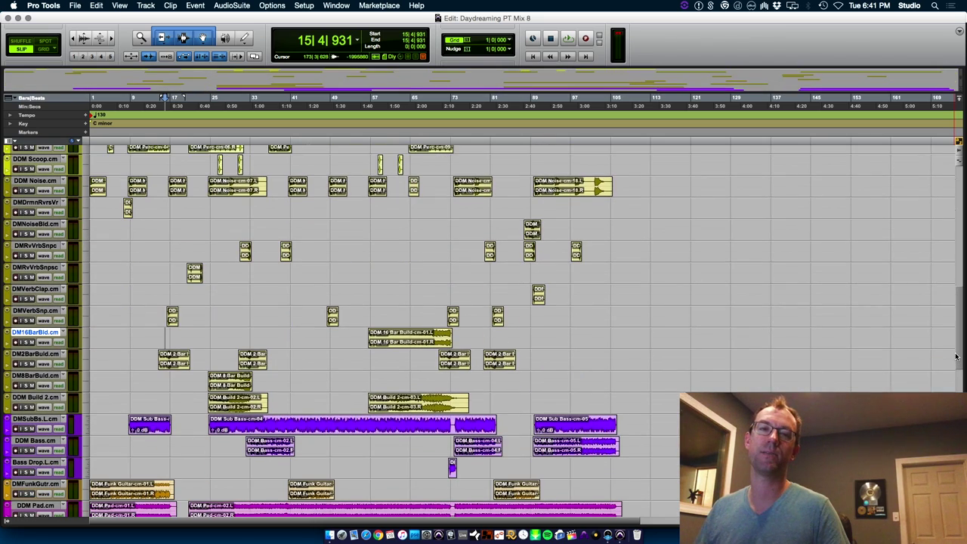
pyautogui.scroll(5, 959, 382)
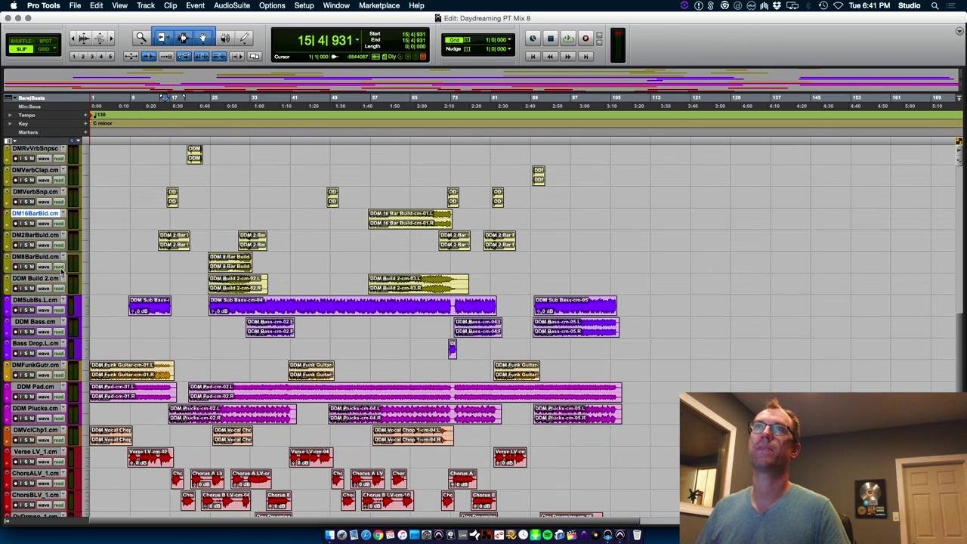
pyautogui.press('super+equal')
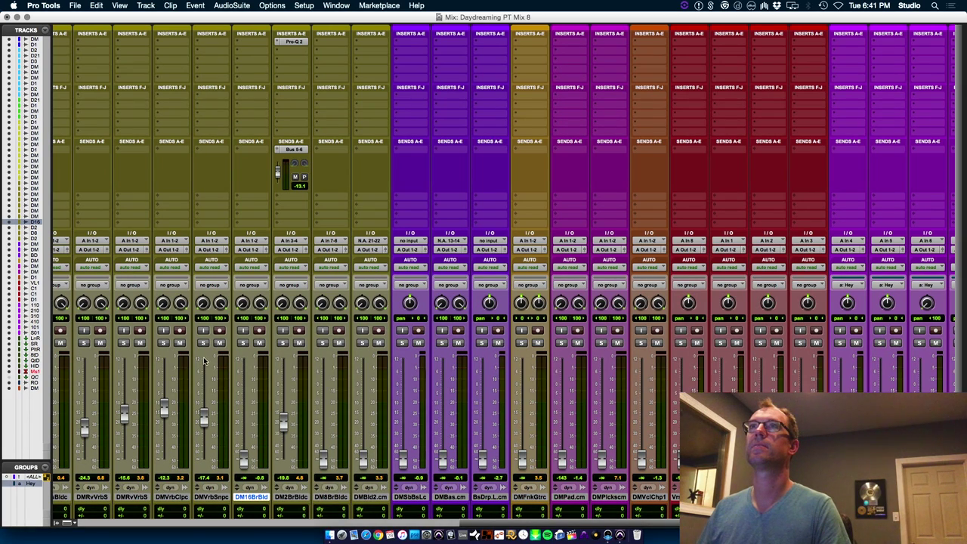
pyautogui.press('super+equal')
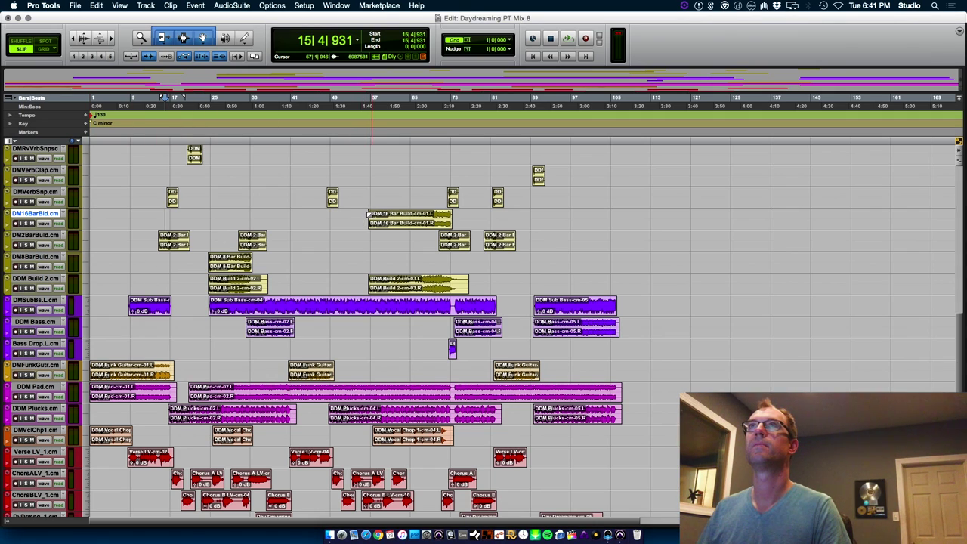
pyautogui.press('super+equal')
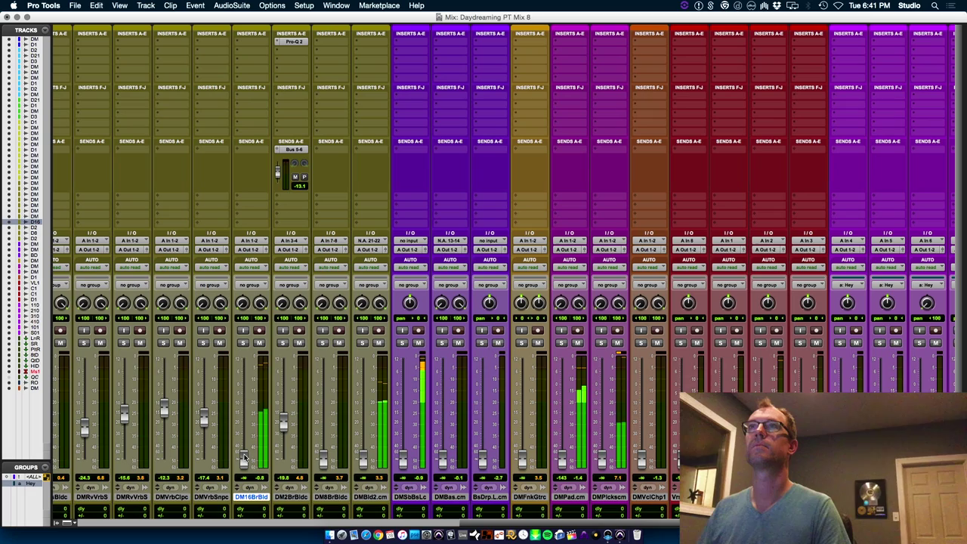
pyautogui.moveTo(252, 396); pyautogui.dragTo(253, 408)
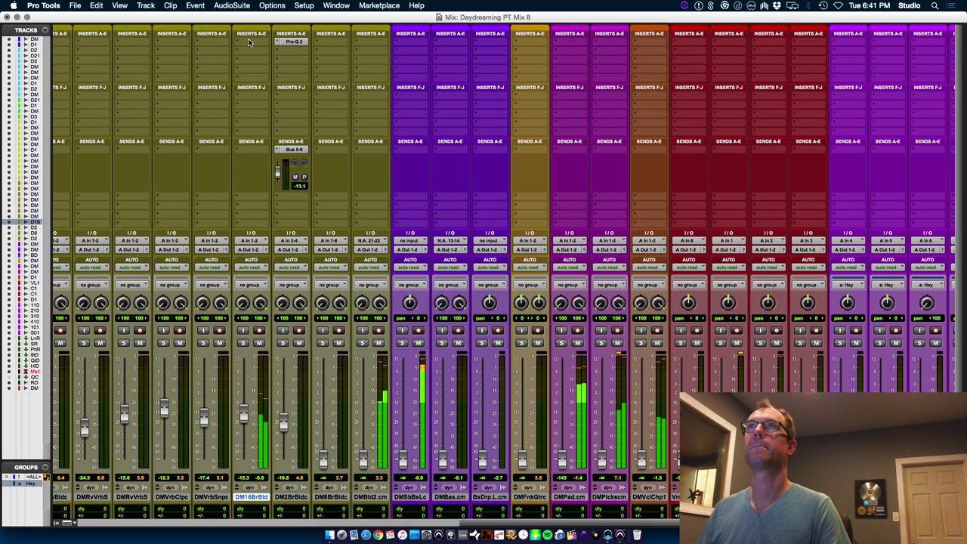
# Put Pro-Q 2 on the 16 Bar Build and Build 2 tracks and raise the DMBld2.cm fader to -27.2 dB.
pyautogui.moveTo(249, 42); pyautogui.dragTo(250, 42)
pyautogui.moveTo(370, 459); pyautogui.dragTo(369, 433)
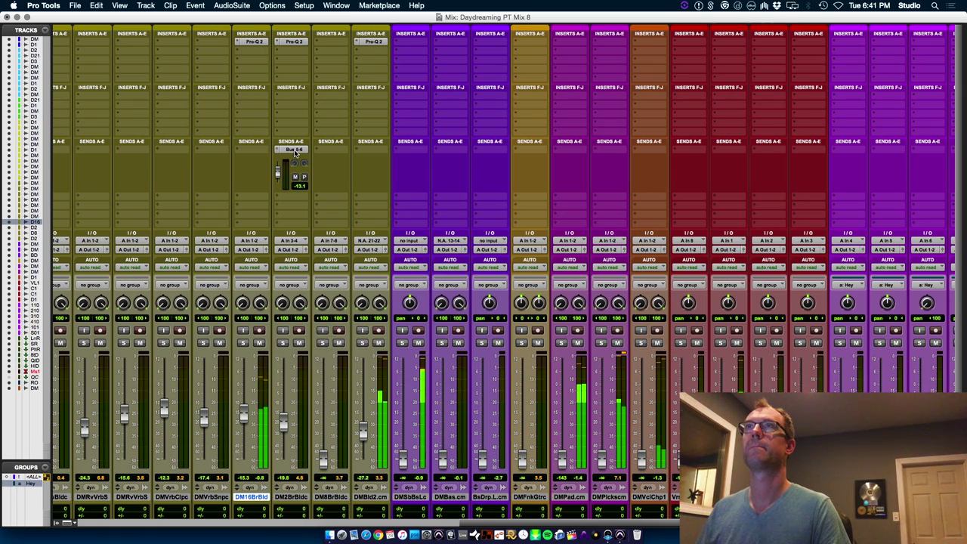
# Add a deep narrow notch and a gentle high-frequency bell cut of about 2 dB in the 16 Bar Build track's Pro-Q 2.
pyautogui.click(251, 41)
pyautogui.moveTo(719, 302); pyautogui.dragTo(789, 400)
pyautogui.scroll(10, 718, 193)
pyautogui.scroll(-5, 770, 395)
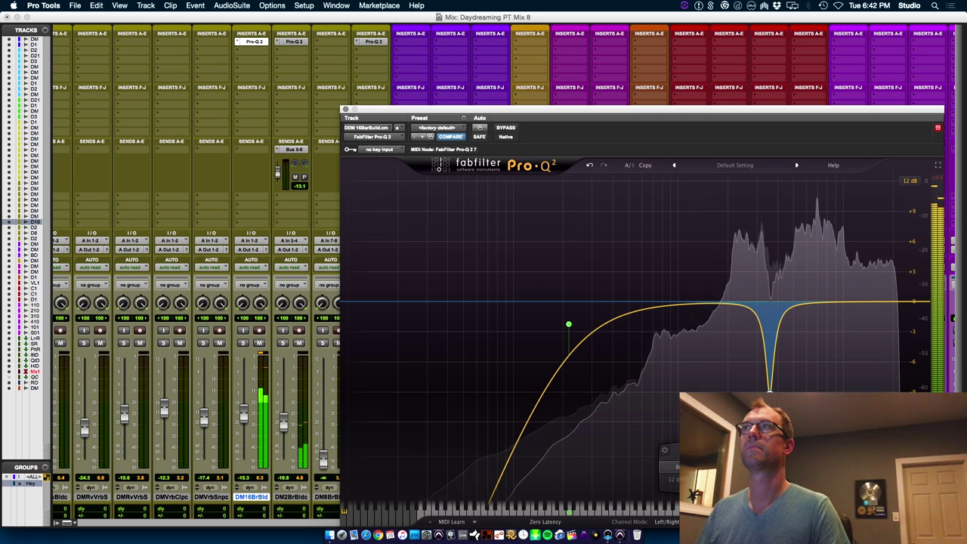
pyautogui.moveTo(829, 303); pyautogui.dragTo(827, 323)
pyautogui.press('space')
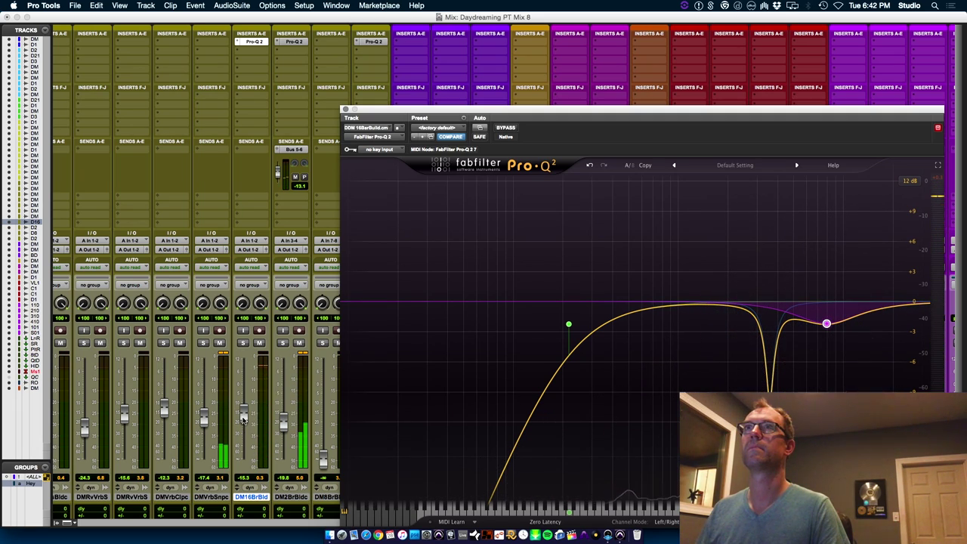
# Lower the DM16BrBld fader to -18.8 dB and DMVrbSnpc to -18.2 dB, replay from about bar 56 and close the Pro-Q 2 window.
pyautogui.click(243, 422)
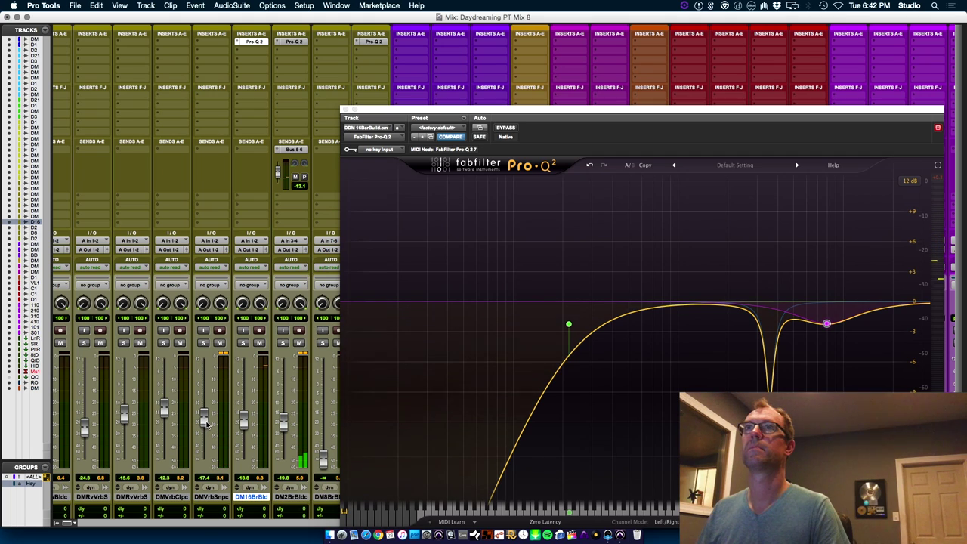
pyautogui.press('super+equal')
pyautogui.press('space')
pyautogui.press('space')
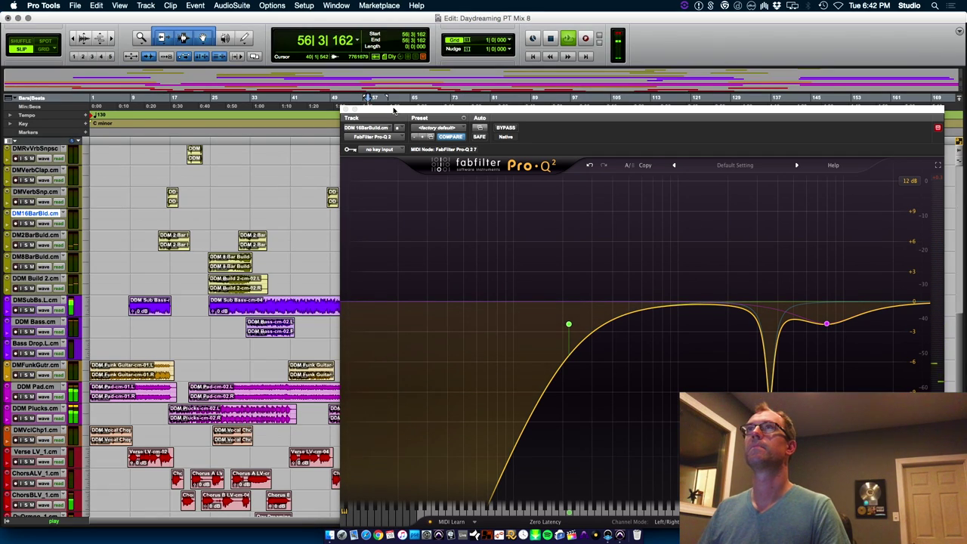
pyautogui.press('super+equal')
pyautogui.click(347, 111)
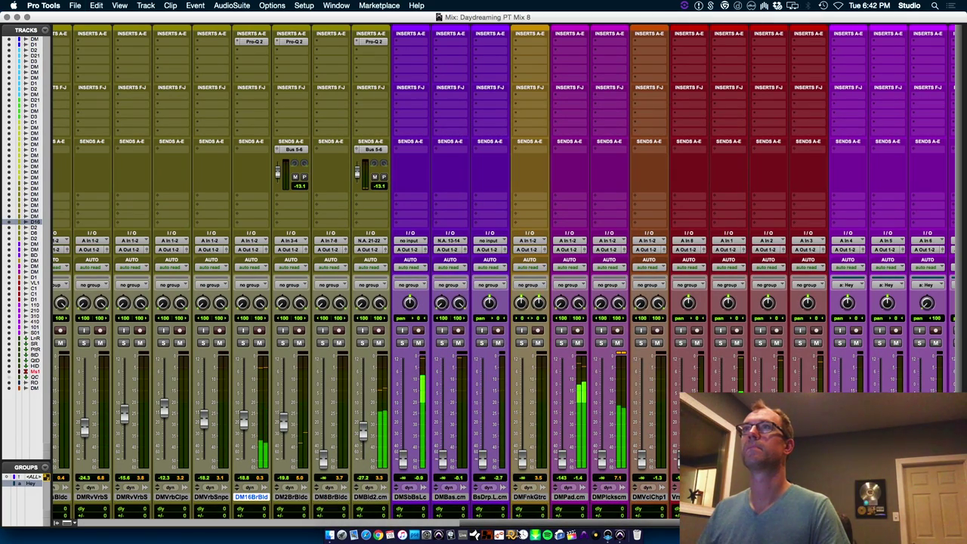
# Raise the DMSbBsLc fader to -19.0 dB, play the 8 Bar Build section and raise the DM8BrBldc fader to -29.7 dB.
pyautogui.moveTo(400, 446); pyautogui.dragTo(401, 430)
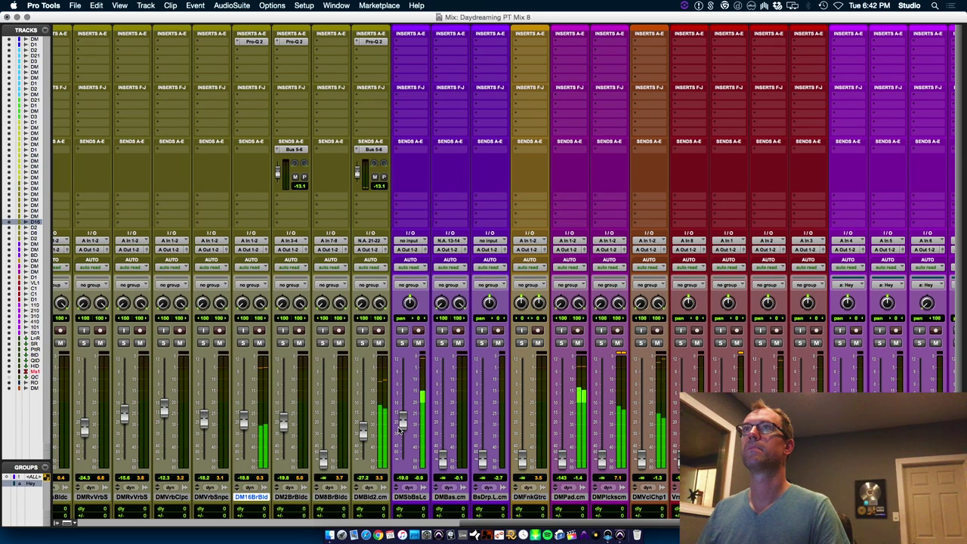
pyautogui.click(333, 497)
pyautogui.press('super+equal')
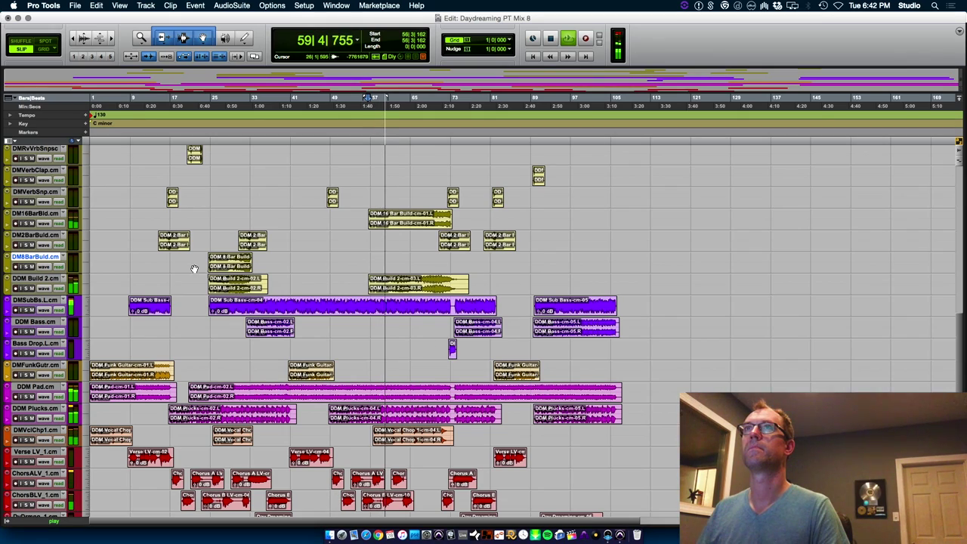
pyautogui.press('super+equal')
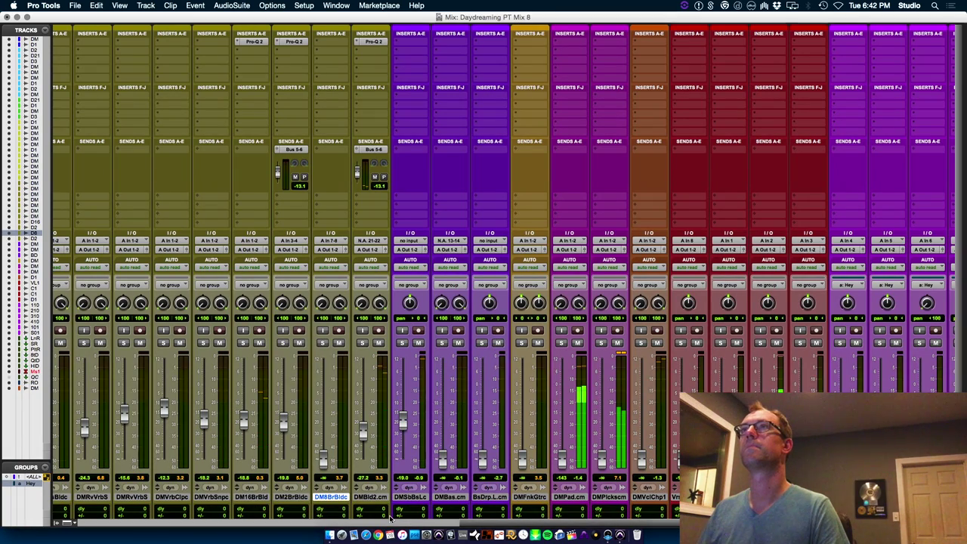
pyautogui.moveTo(322, 425); pyautogui.dragTo(321, 419)
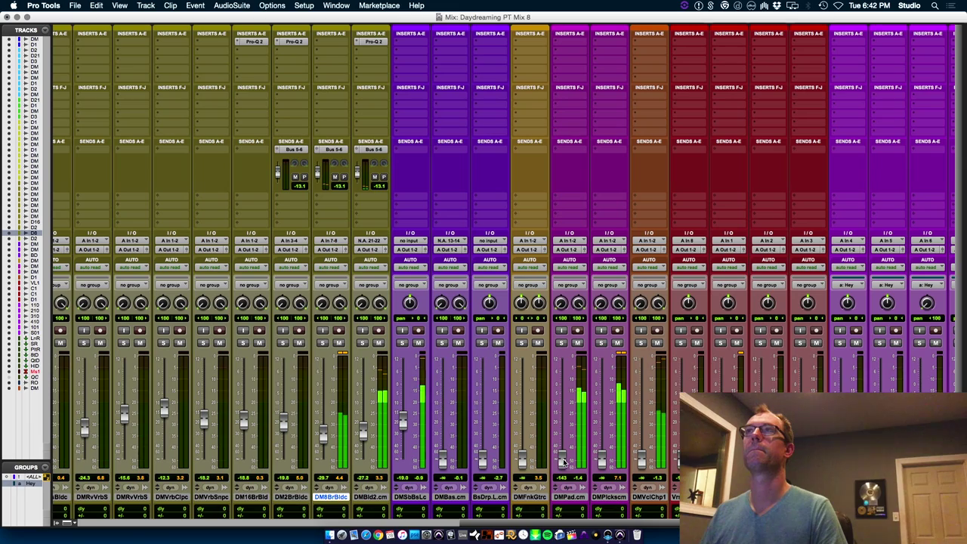
# Raise the DMPad.cm fader to -12.6 dB and the DMPlckscm fader to -13.4 dB during playback.
pyautogui.moveTo(563, 462); pyautogui.dragTo(568, 416)
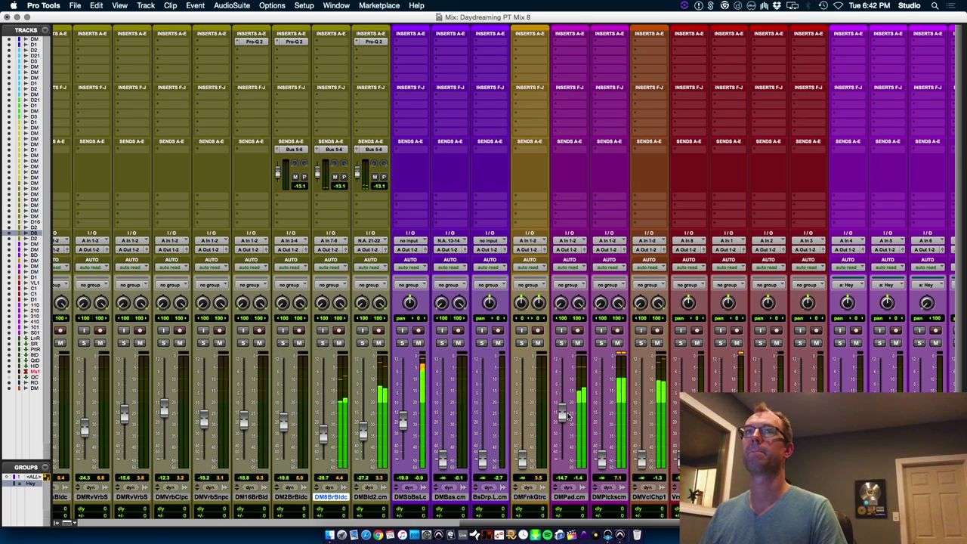
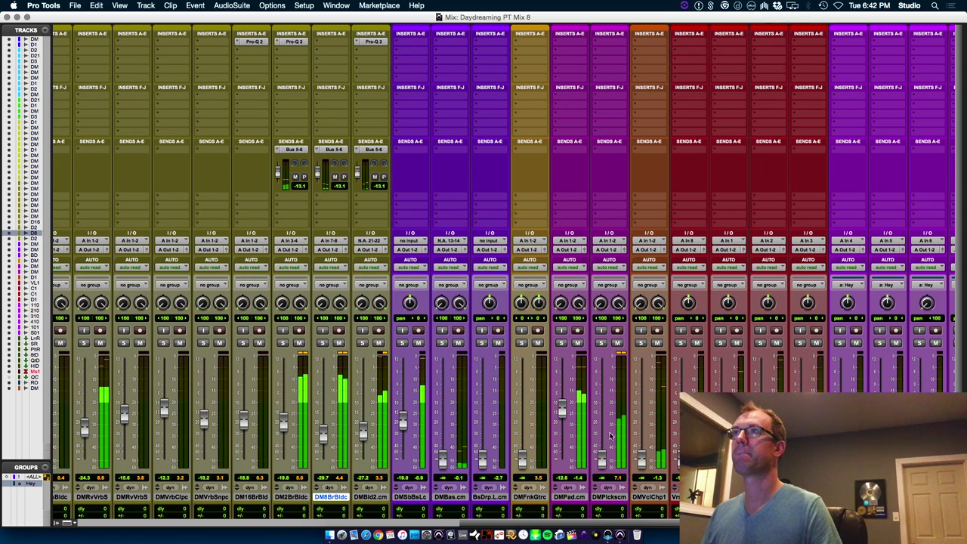
pyautogui.moveTo(612, 436); pyautogui.dragTo(616, 414)
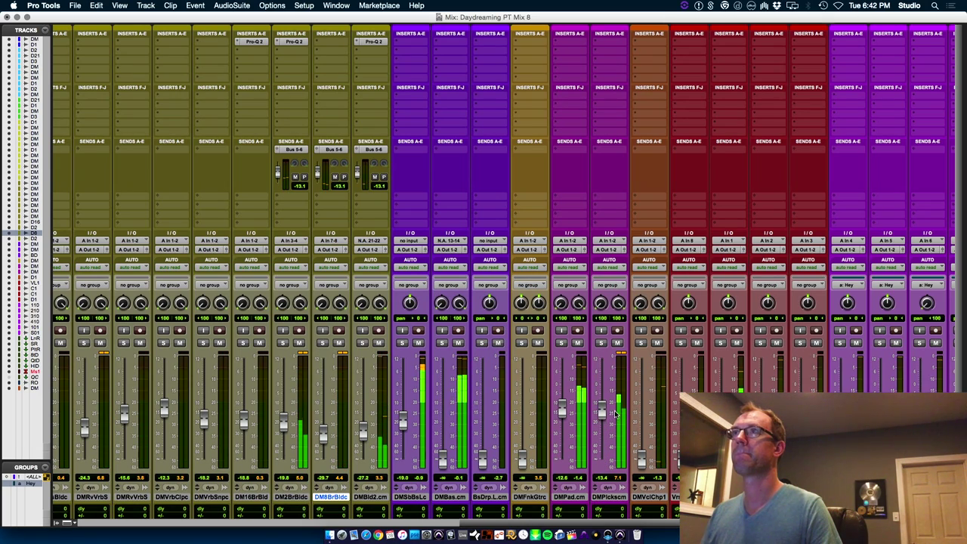
# Solo the DMPlckscm track, insert FabFilter Pro-Q 2 on it and set a low cut at about 95 Hz.
pyautogui.click(601, 343)
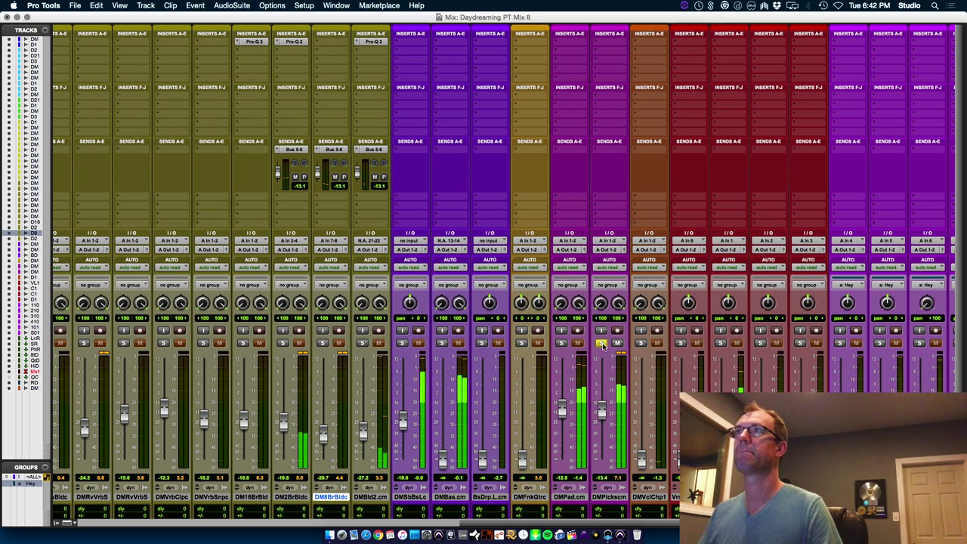
pyautogui.click(603, 43)
pyautogui.click(639, 62)
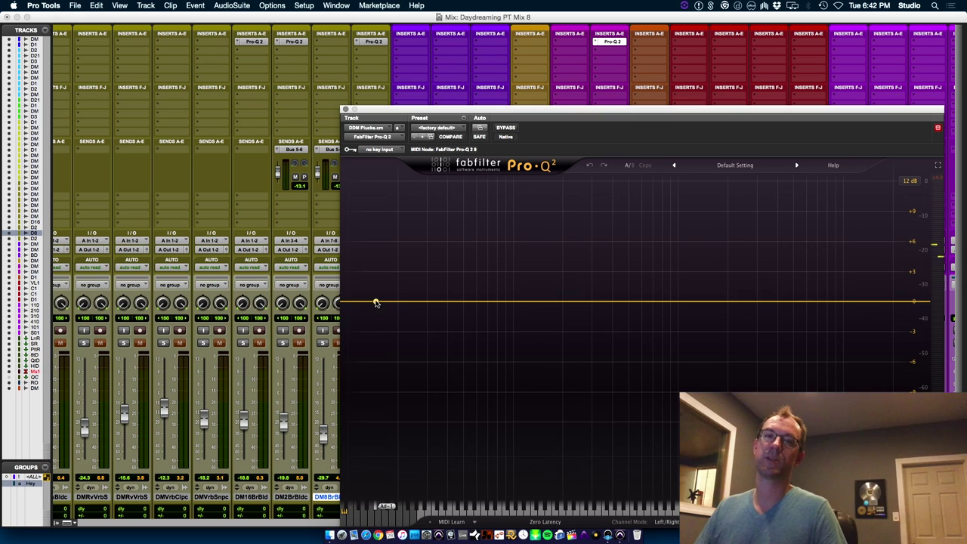
pyautogui.click(376, 302)
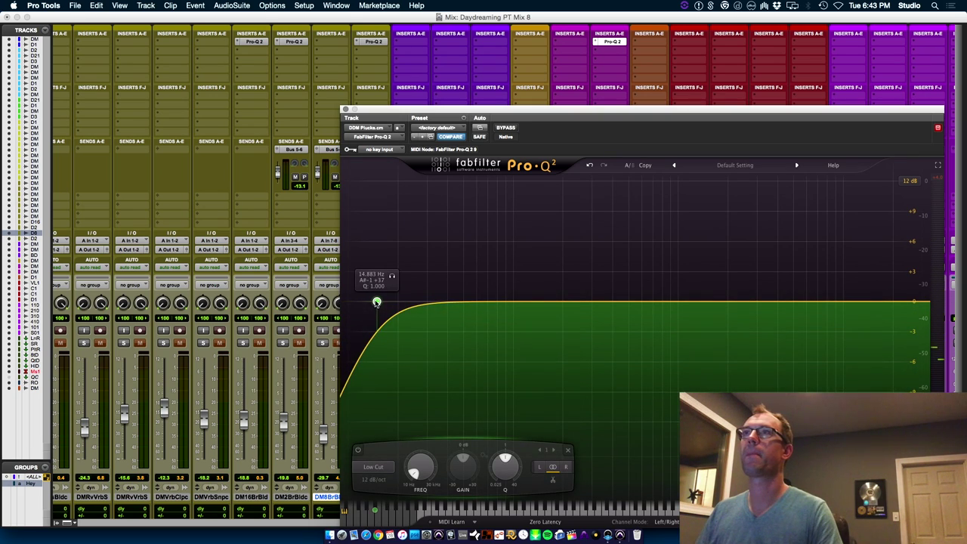
pyautogui.moveTo(377, 303); pyautogui.dragTo(510, 305)
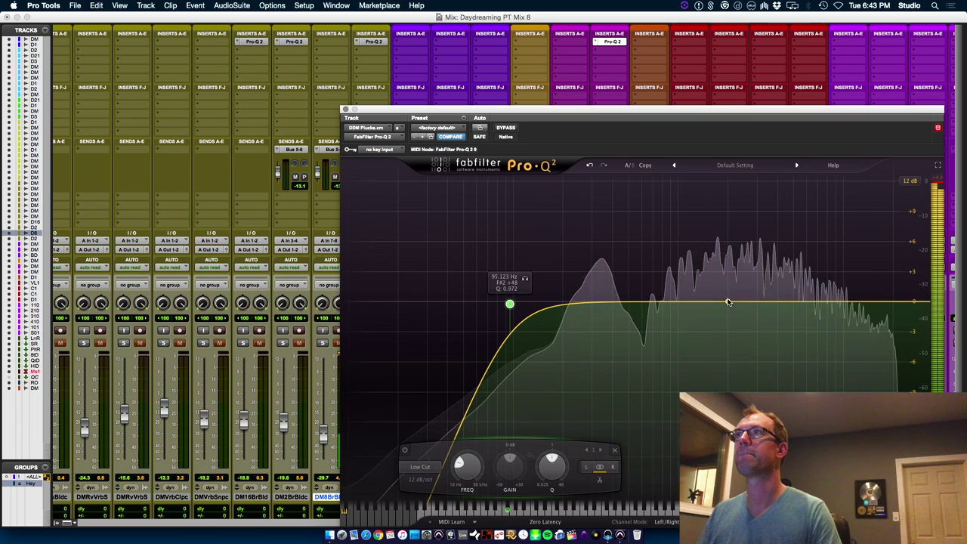
# Sweep a narrow bell through the plucks' upper mids, set it as a notch of about -10 dB and close the plug-in.
pyautogui.moveTo(727, 302); pyautogui.dragTo(750, 245)
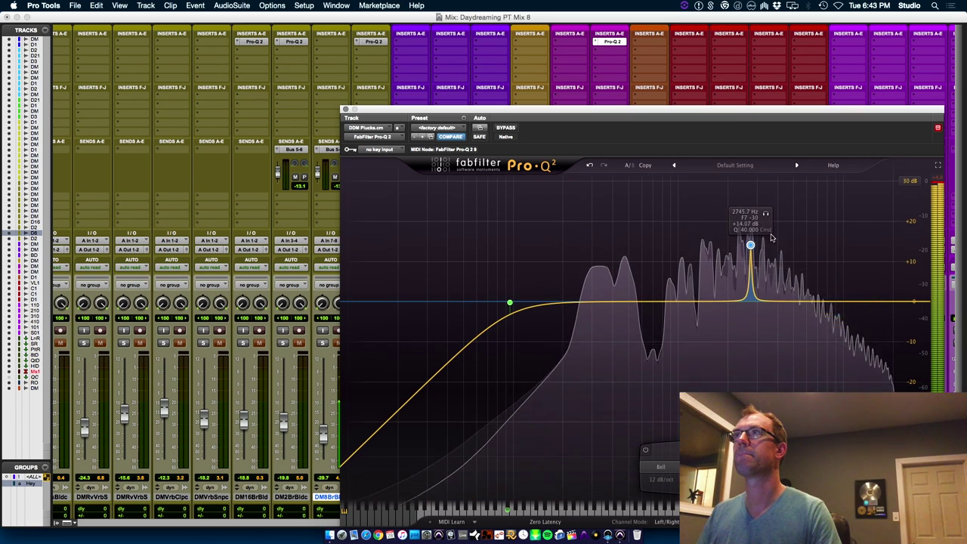
pyautogui.moveTo(765, 214); pyautogui.dragTo(804, 224)
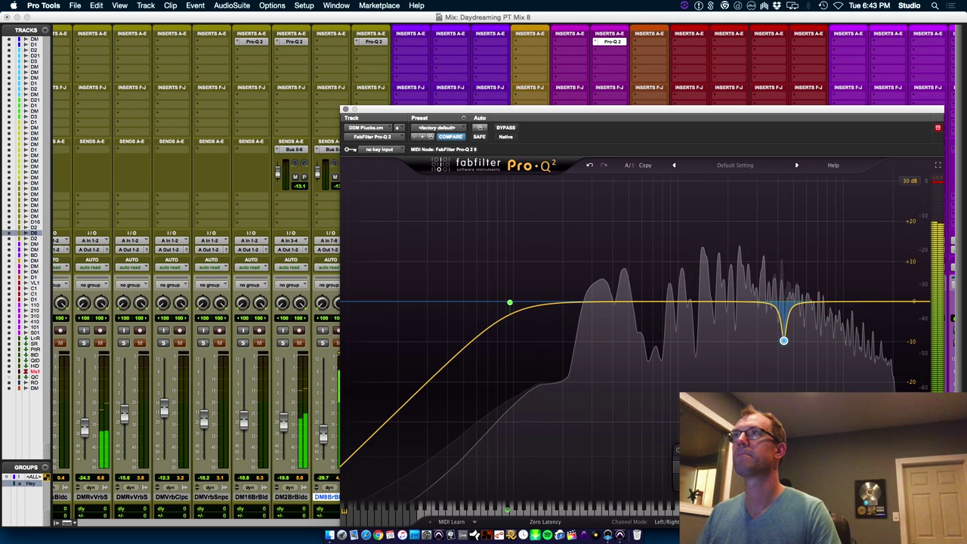
pyautogui.press('space')
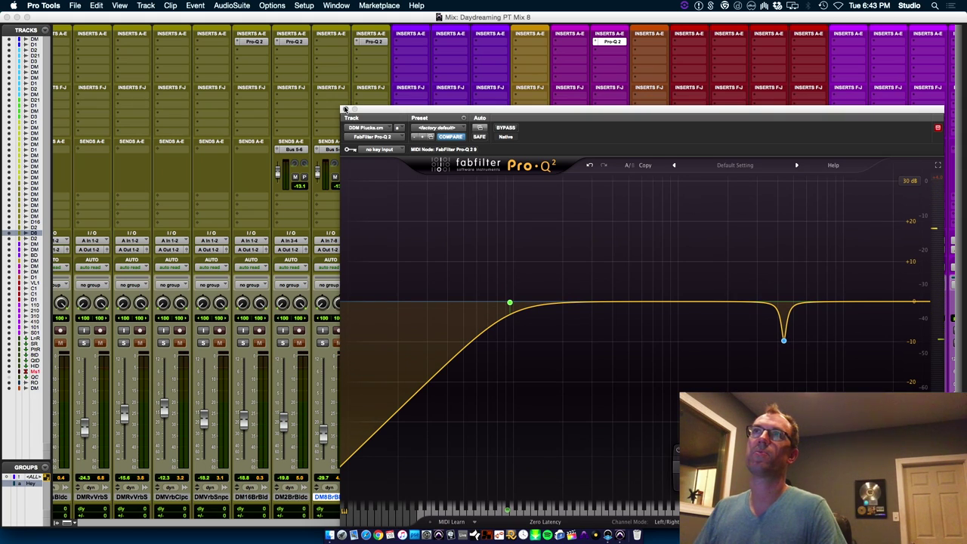
pyautogui.click(345, 110)
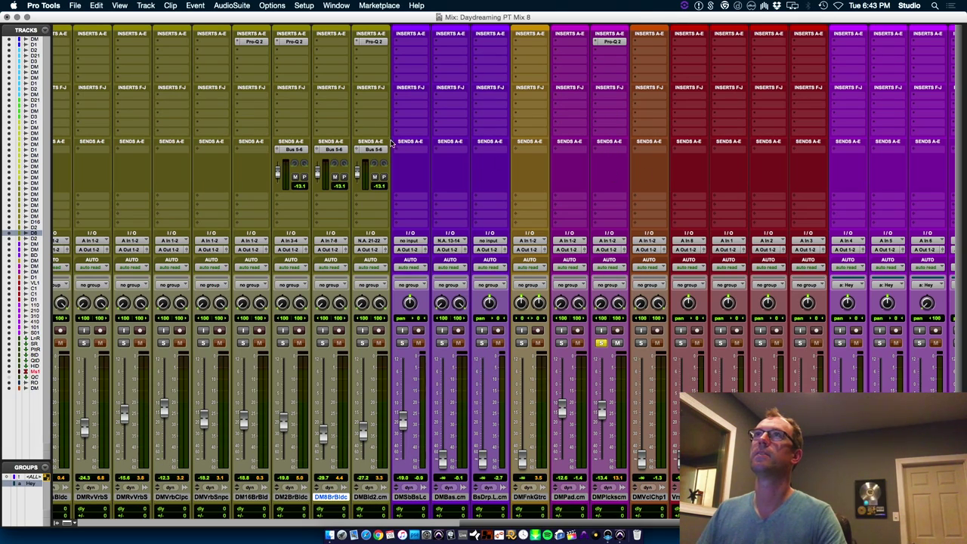
# Send the plucks track to Bus 5-6 at -13.1 dB, listen to it and take it out of solo.
pyautogui.click(606, 151)
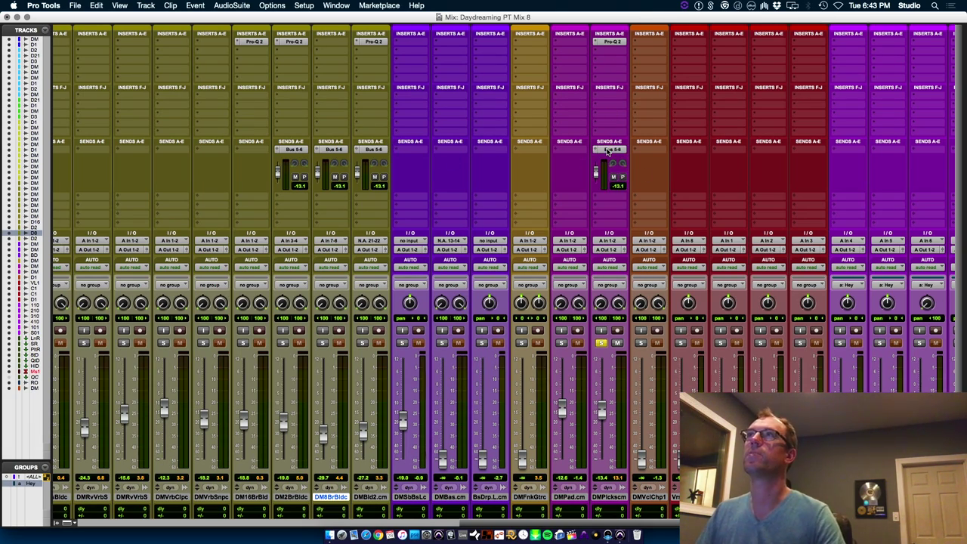
pyautogui.press('space')
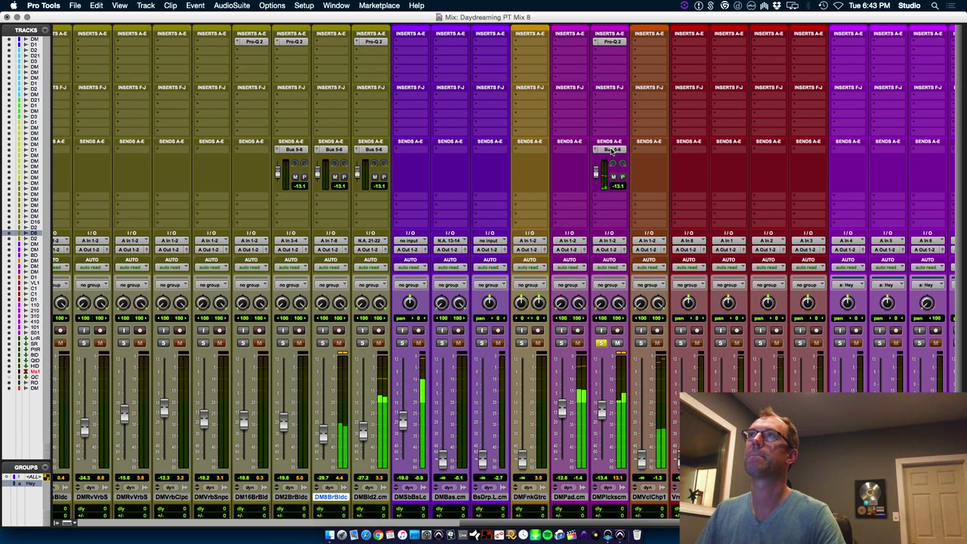
pyautogui.click(601, 343)
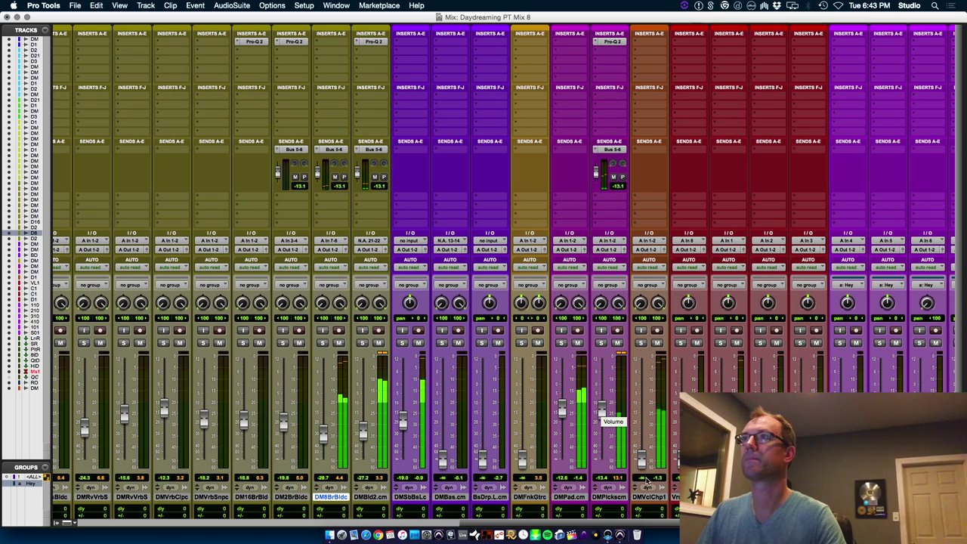
# Raise the DMVclChp1 fader to -11.5 dB and select about bars 29 to 30 of the vocal chop for soloed playback.
pyautogui.moveTo(642, 464); pyautogui.dragTo(647, 417)
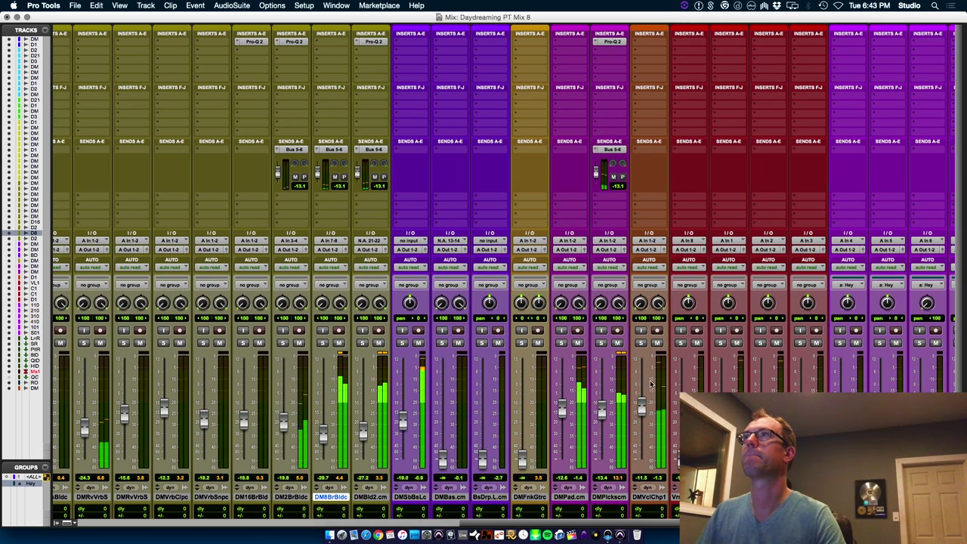
pyautogui.press('super+equal')
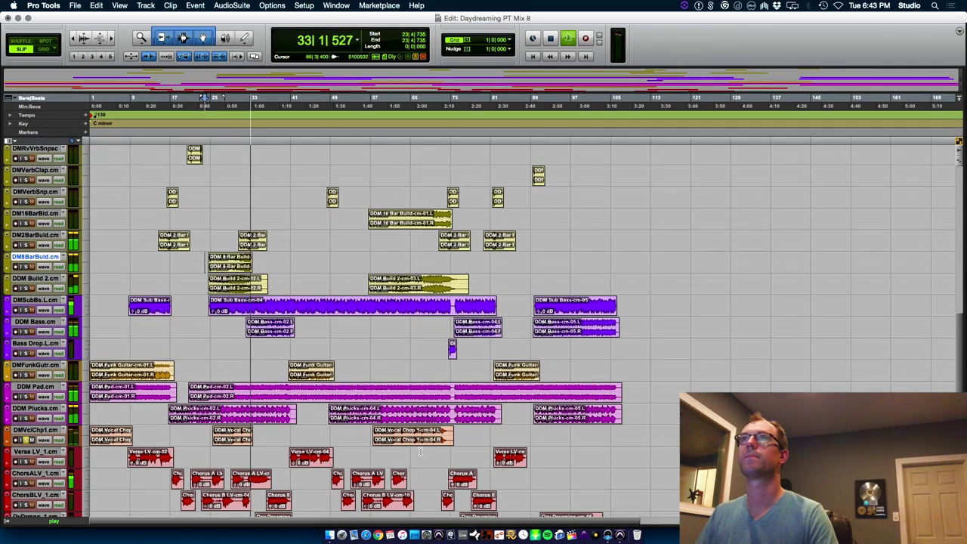
pyautogui.press('t')
pyautogui.press('t')
pyautogui.press('t')
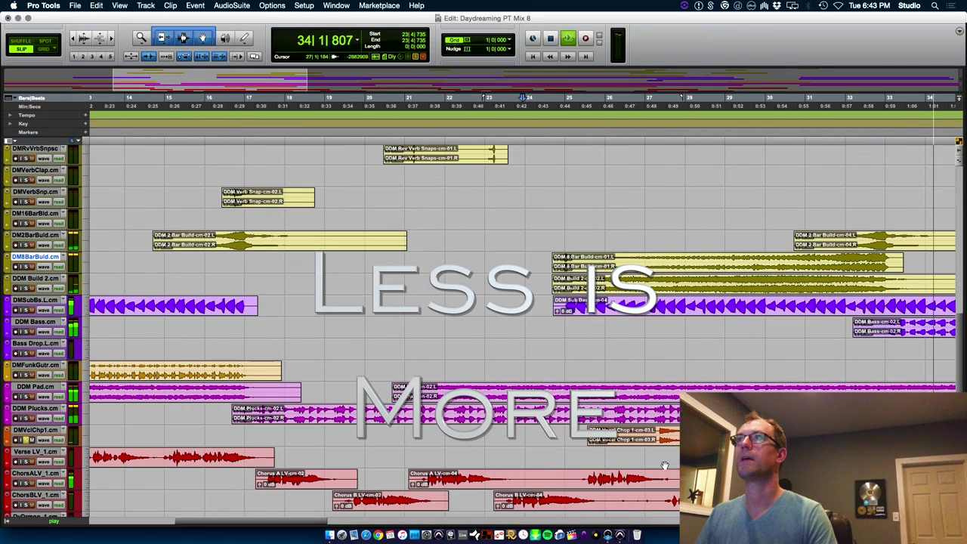
pyautogui.press('space')
pyautogui.moveTo(744, 432); pyautogui.dragTo(798, 431)
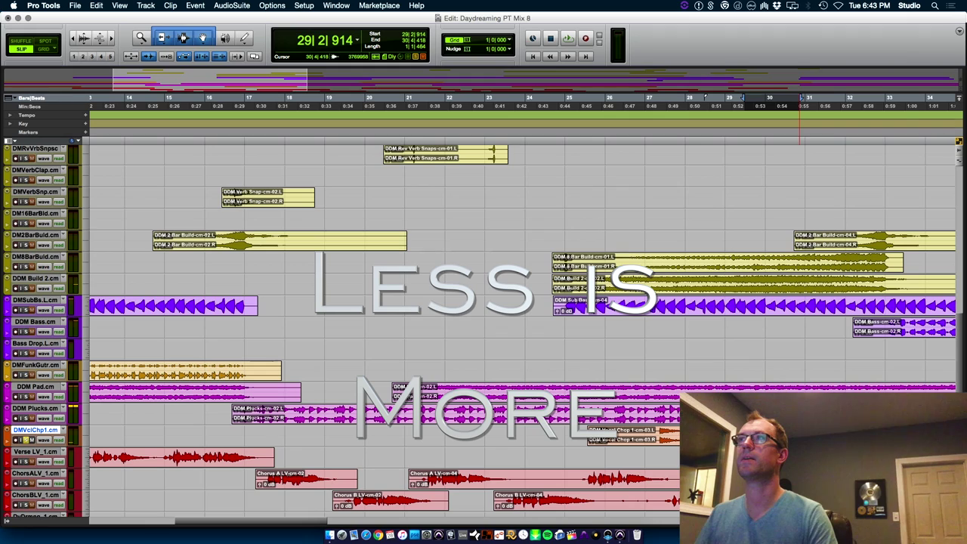
pyautogui.press('super+equal')
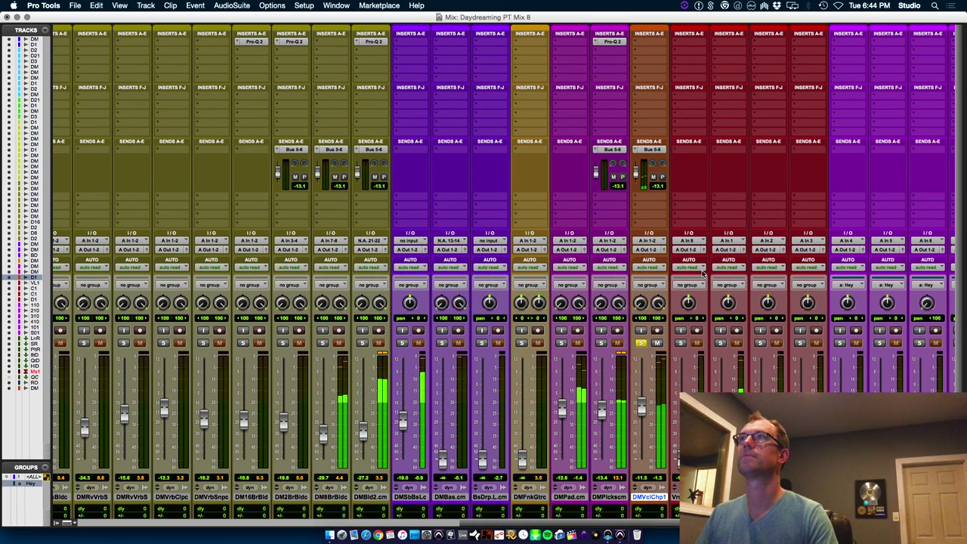
# Insert FabFilter Pro-Q 2 on the DMVclChp1 track, set a low cut at about 166 Hz and play the selection.
pyautogui.click(649, 40)
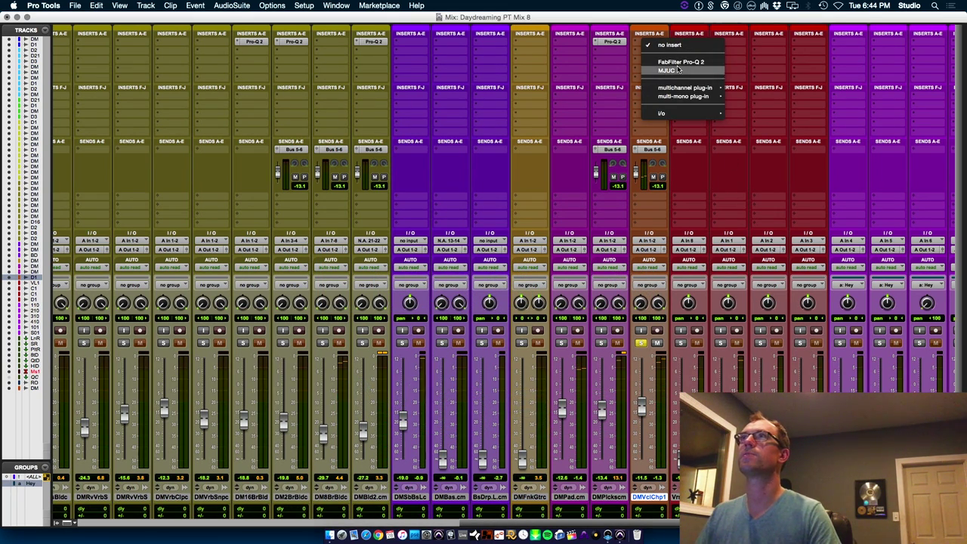
pyautogui.click(678, 64)
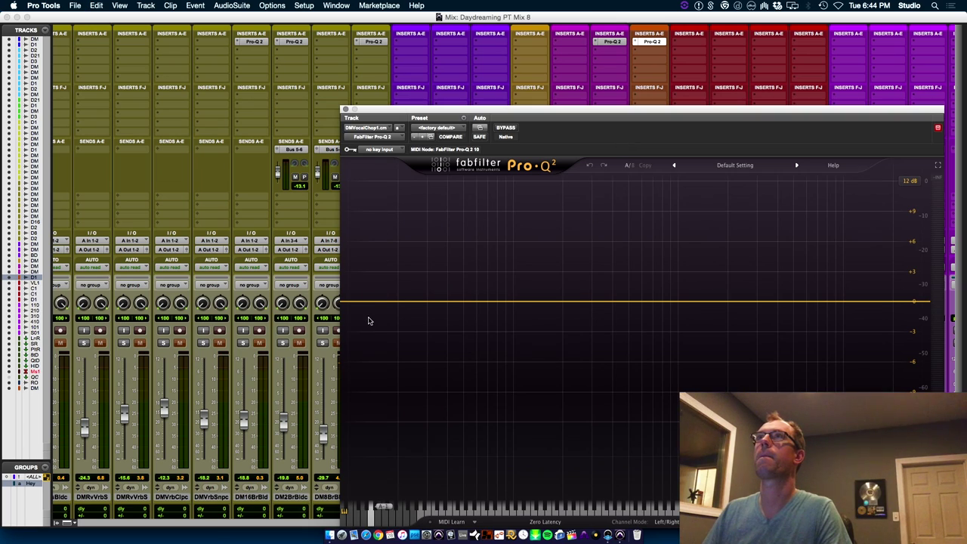
pyautogui.click(363, 304)
pyautogui.moveTo(362, 304); pyautogui.dragTo(549, 311)
pyautogui.press('space')
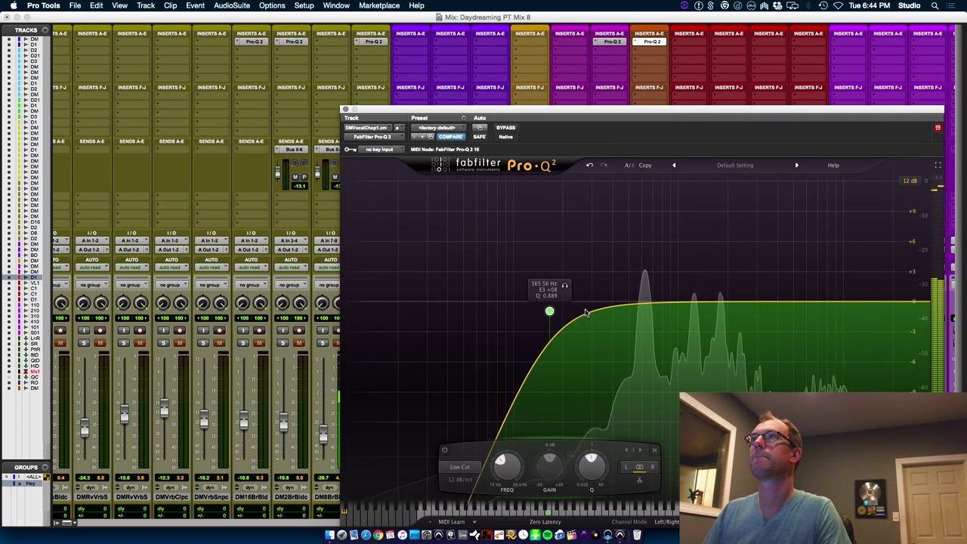
# Sweep a bell band through the vocal chop's mids and set it to cut about 15 dB near 2330 Hz.
pyautogui.moveTo(699, 308); pyautogui.dragTo(729, 247)
pyautogui.scroll(10, 718, 248)
pyautogui.moveTo(763, 235); pyautogui.dragTo(739, 362)
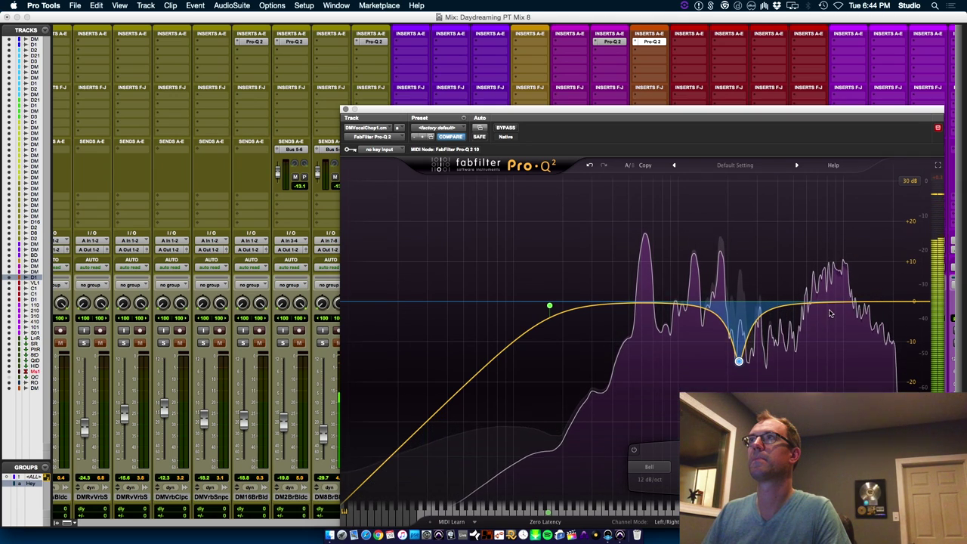
# Shape the vocal chop's highs with a bell cut of about 9 dB near 9.7 kHz, a high cut and a bell boost of about 4 dB.
pyautogui.moveTo(833, 304); pyautogui.dragTo(837, 339)
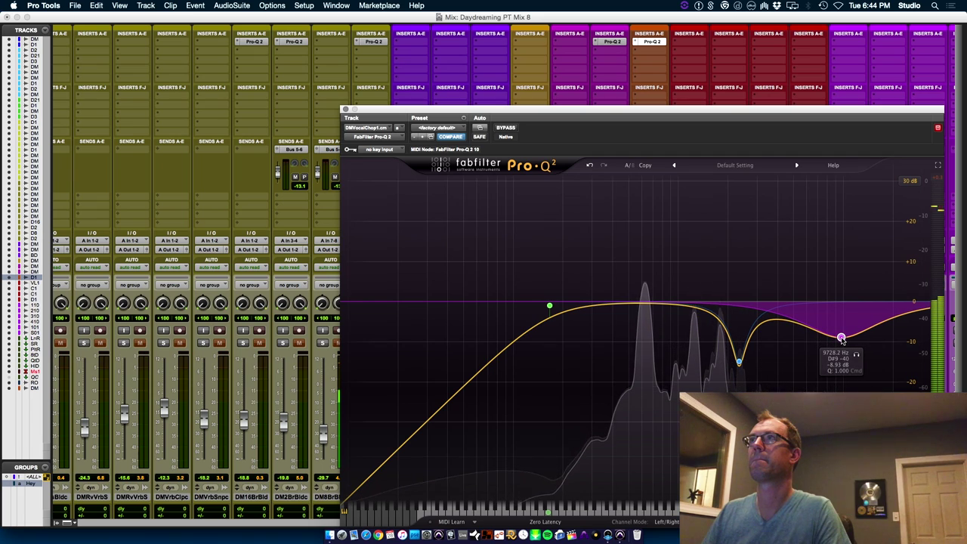
pyautogui.moveTo(787, 322); pyautogui.dragTo(778, 255)
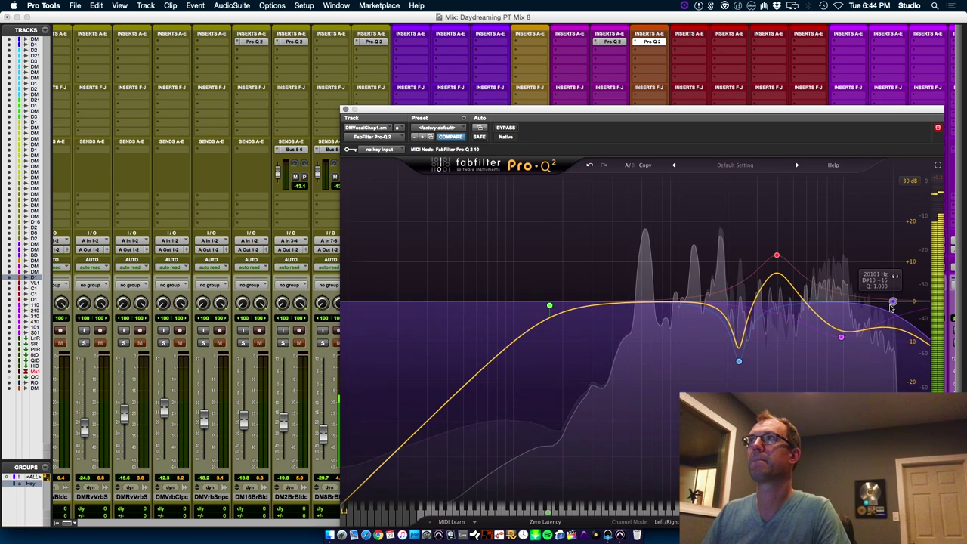
pyautogui.moveTo(892, 305); pyautogui.dragTo(889, 326)
pyautogui.moveTo(840, 349); pyautogui.dragTo(840, 348)
pyautogui.moveTo(777, 255); pyautogui.dragTo(777, 286)
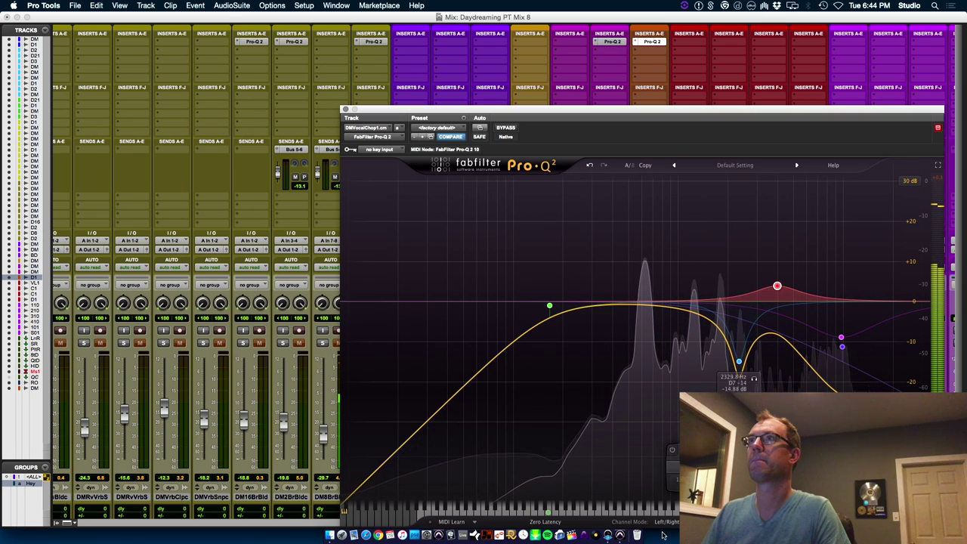
# Switch the vocal chop's Pro-Q 2 to Natural Phase processing, stop playback and save the session.
pyautogui.click(546, 521)
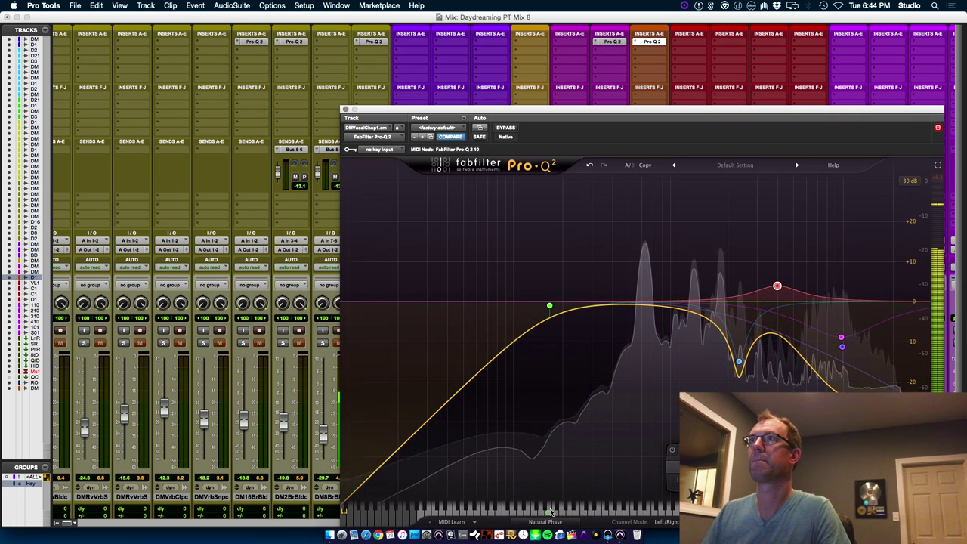
pyautogui.click(549, 510)
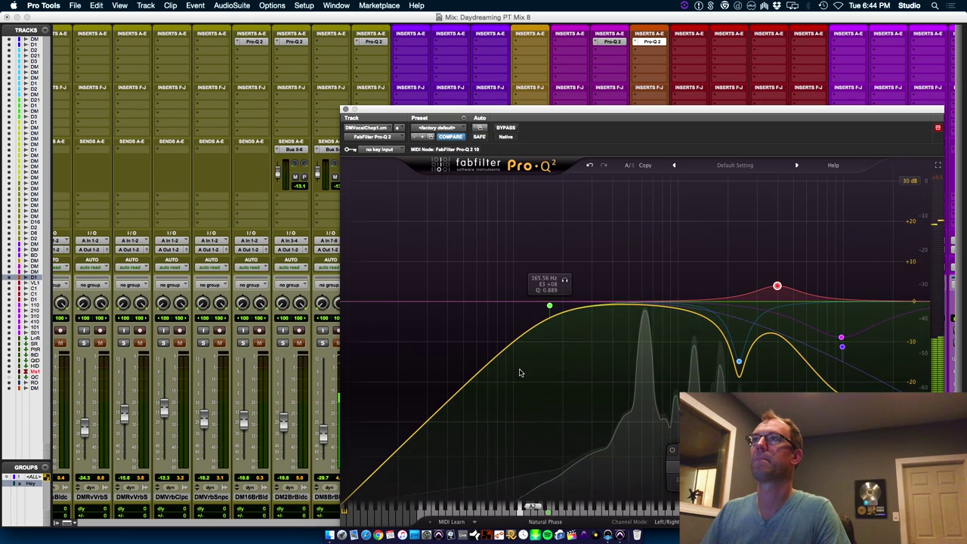
pyautogui.press('space')
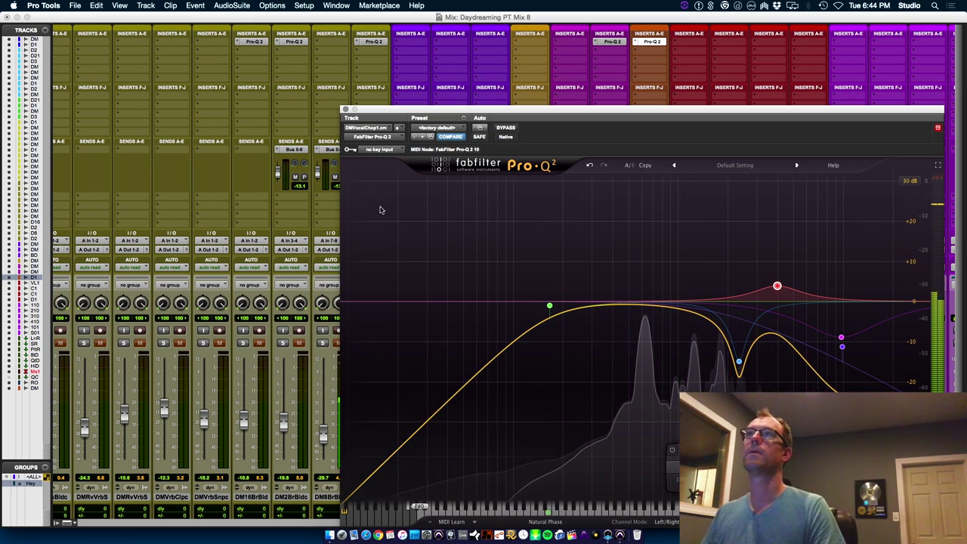
pyautogui.press('super+s')
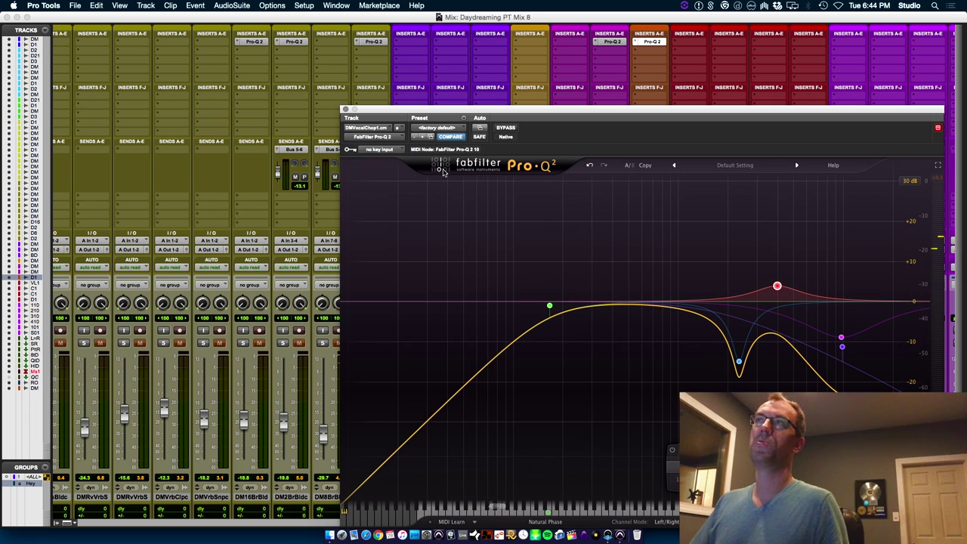
# Compare the vocal chop with its Pro-Q 2 bypassed and active during playback, and close the plug-in.
pyautogui.press('space')
pyautogui.click(505, 127)
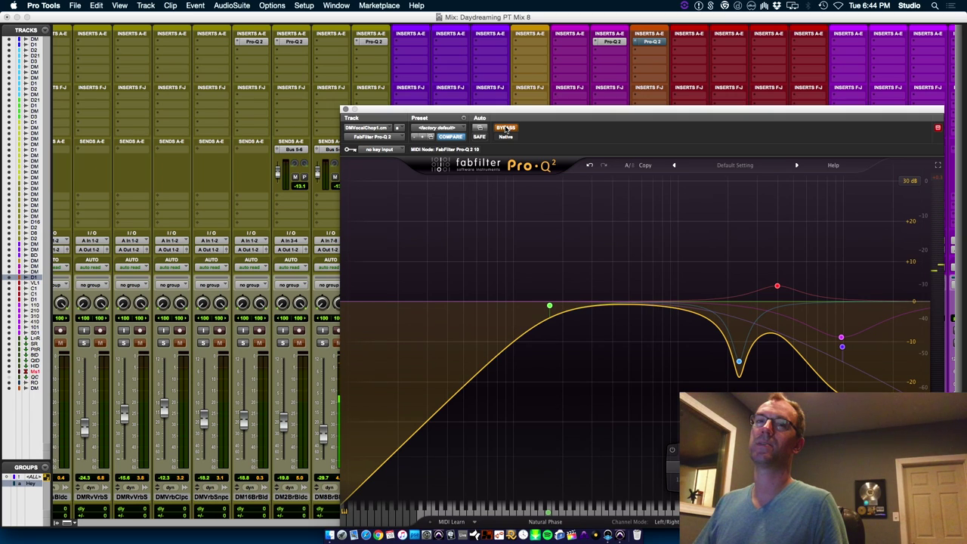
pyautogui.click(505, 128)
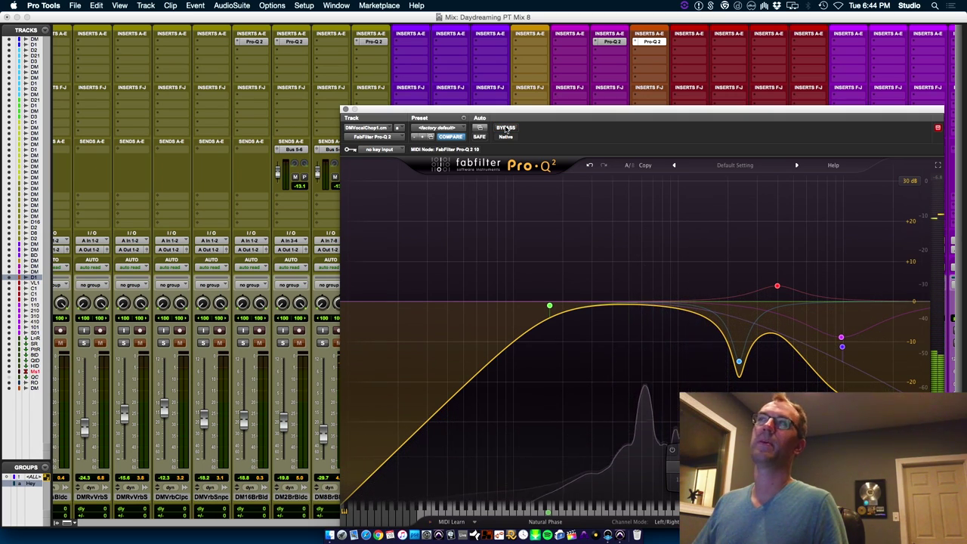
pyautogui.click(346, 109)
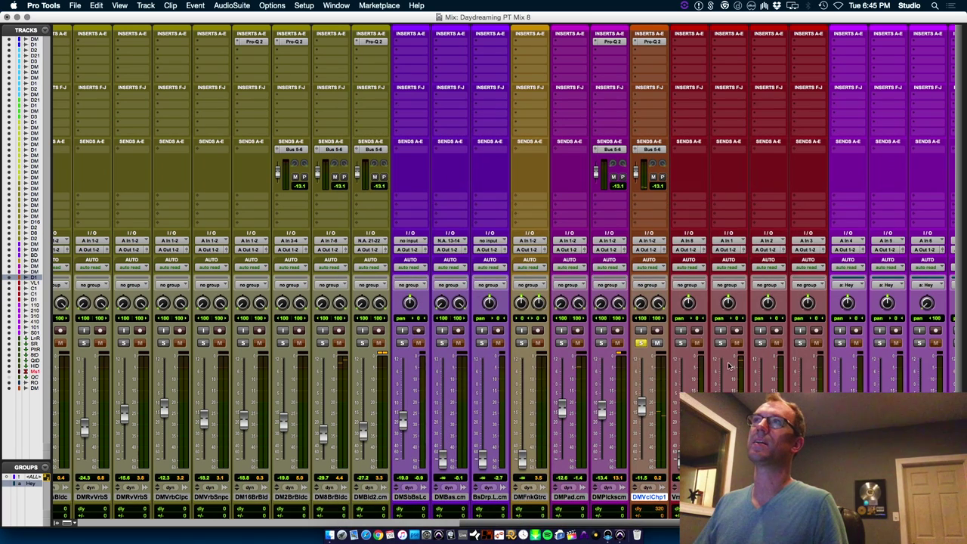
# Unsolo the vocal chop, raise its Pro-Q 2 low cut to about 689 Hz and set its fader to -10.7 dB.
pyautogui.click(640, 344)
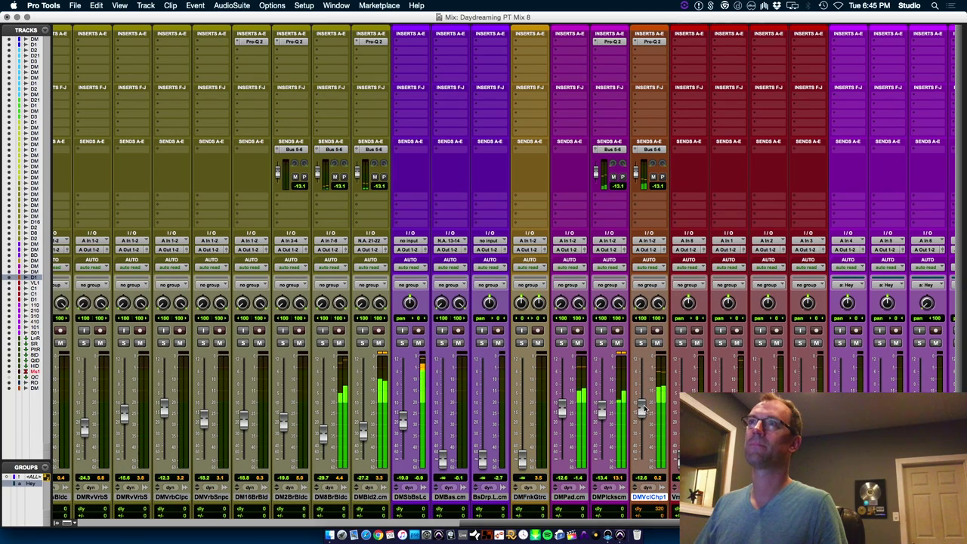
pyautogui.click(645, 41)
pyautogui.moveTo(550, 305); pyautogui.dragTo(653, 317)
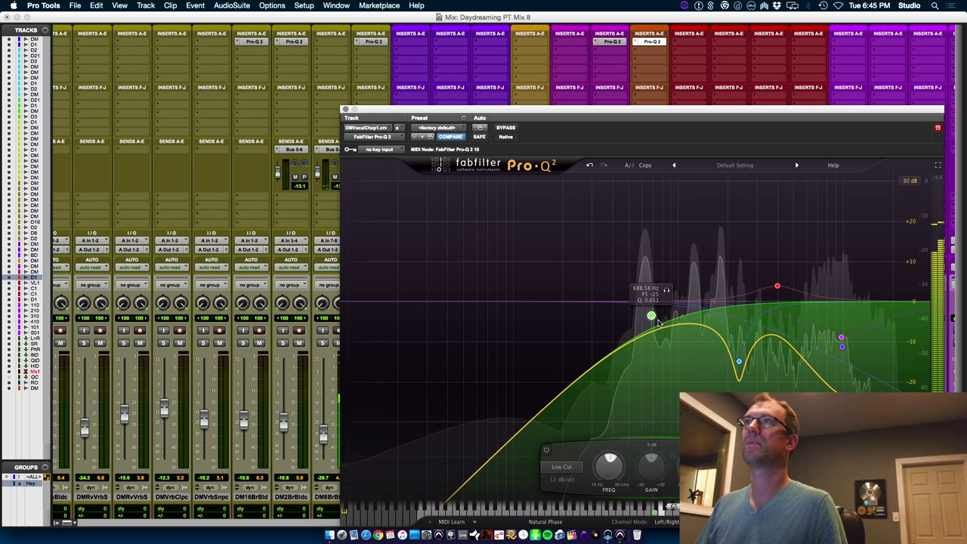
pyautogui.press('space')
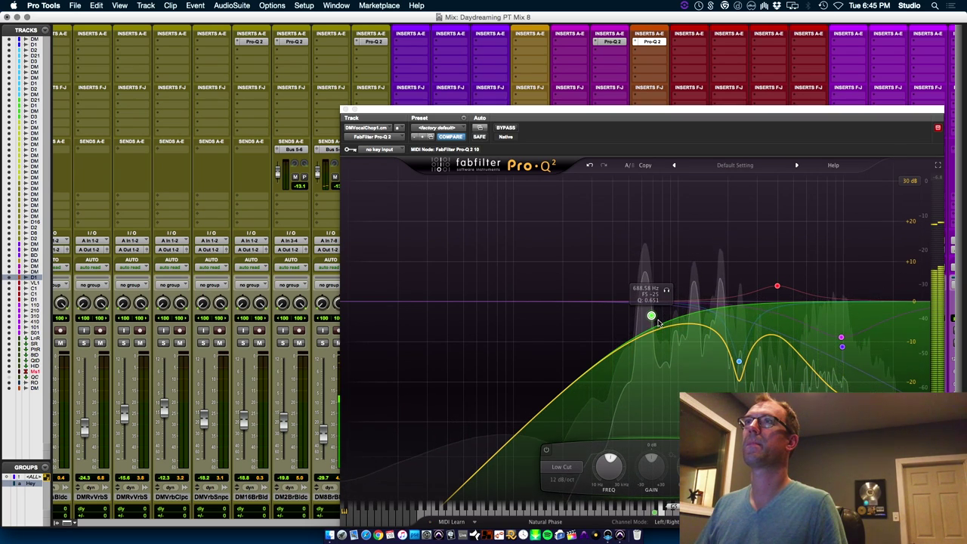
pyautogui.click(346, 110)
pyautogui.moveTo(641, 412); pyautogui.dragTo(641, 407)
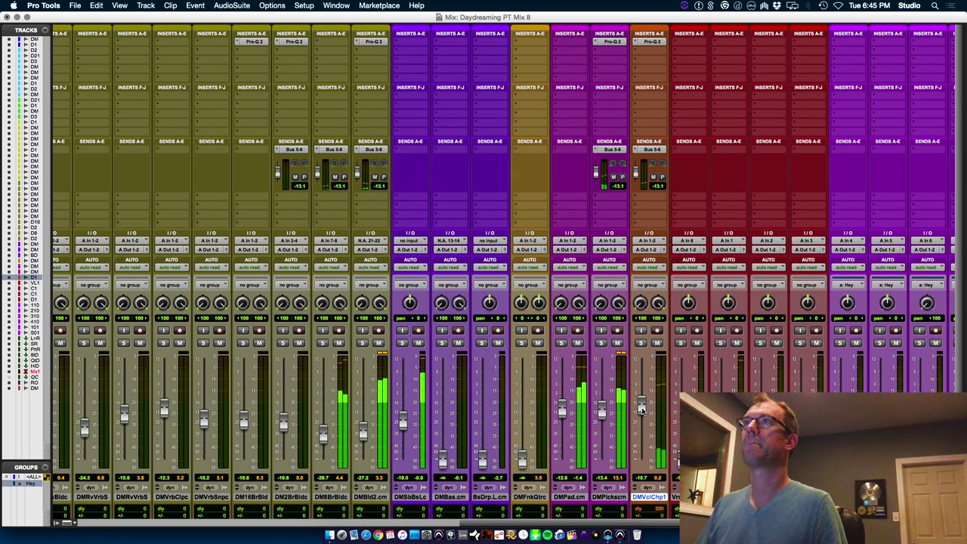
# Play the DDM Bass track's first clip section, raise its fader to -14.0 dB and solo the track.
pyautogui.click(449, 498)
pyautogui.press('super+equal')
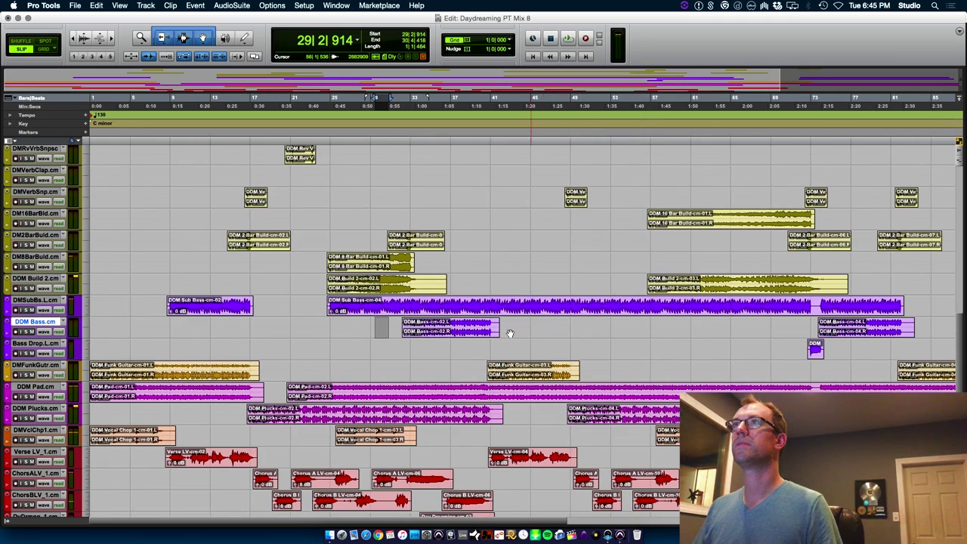
pyautogui.click(437, 339)
pyautogui.press('super+equal')
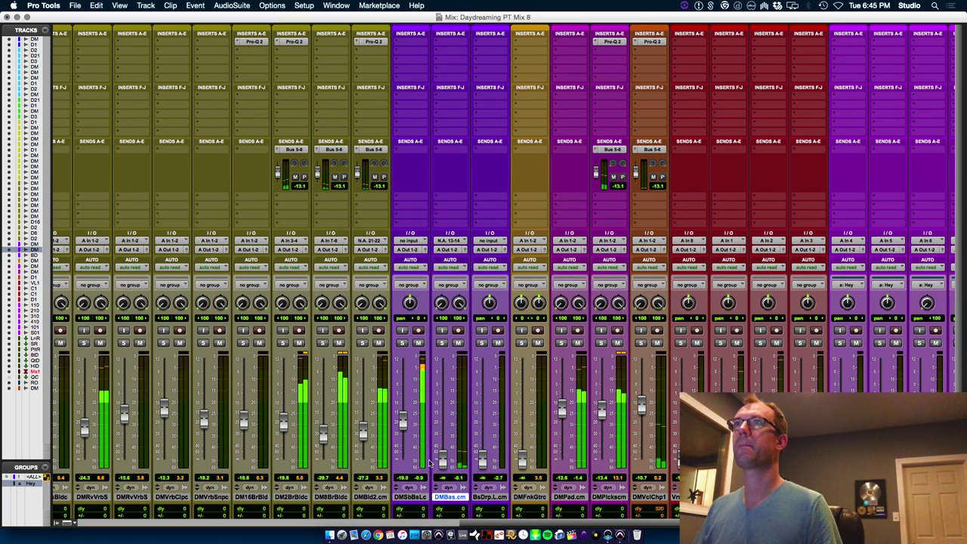
pyautogui.moveTo(442, 459); pyautogui.dragTo(448, 418)
pyautogui.click(442, 343)
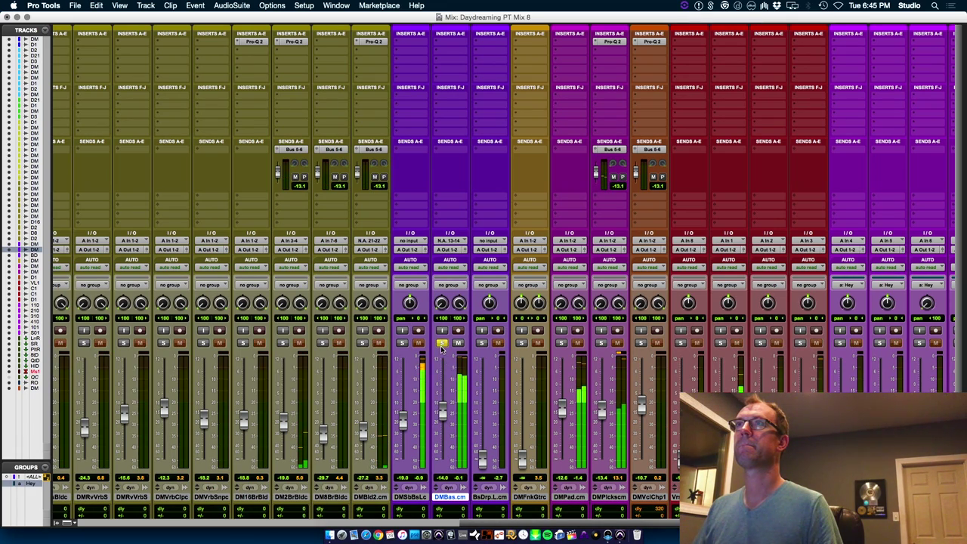
pyautogui.click(451, 44)
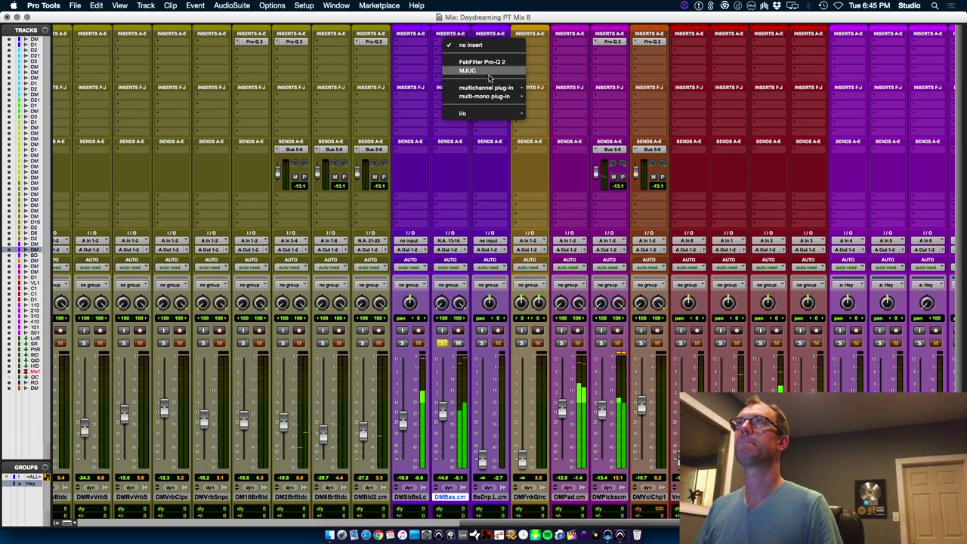
pyautogui.moveTo(493, 89)
pyautogui.moveTo(571, 539)
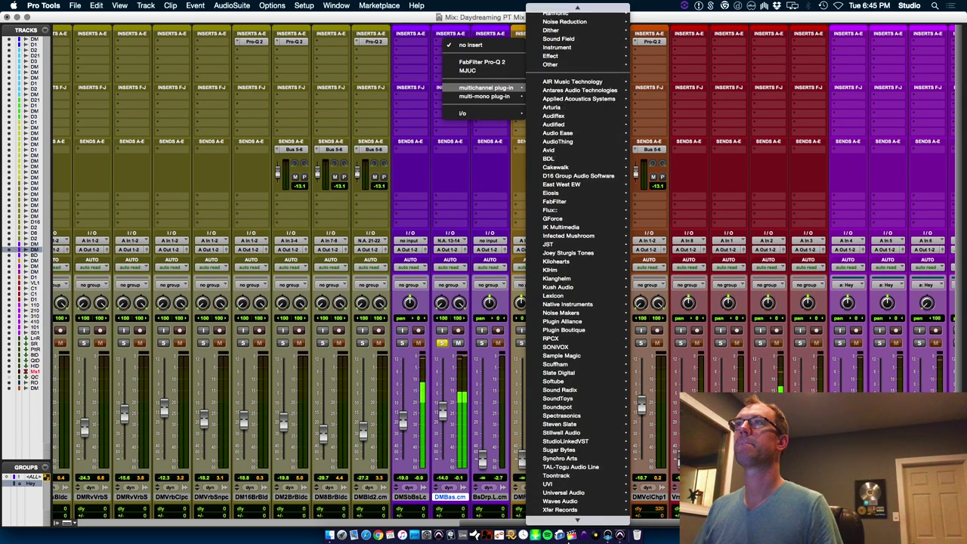
pyautogui.click(451, 175)
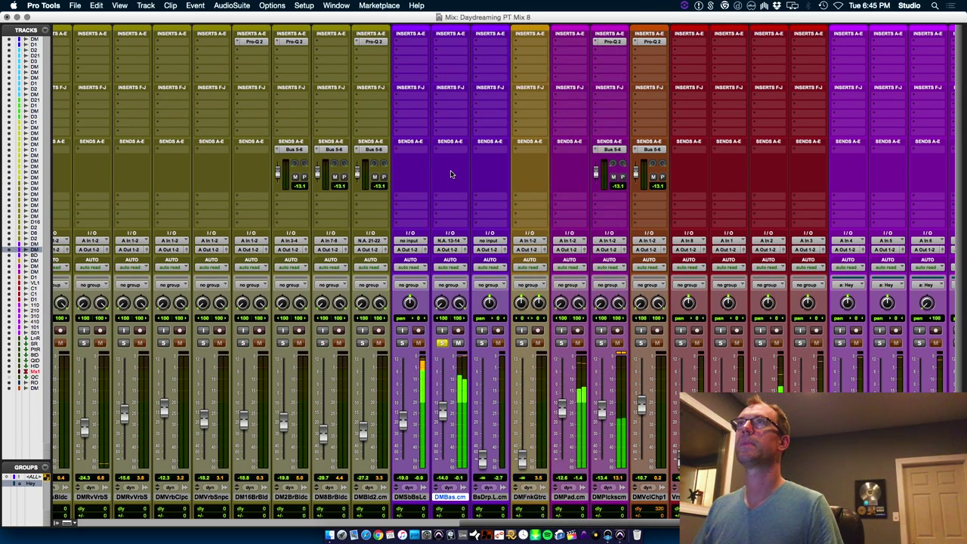
# Insert FabFilter Pro-Q 2 on the DDM Bass track and add a 12 dB/oct low cut at about 231 Hz during playback.
pyautogui.click(453, 44)
pyautogui.click(481, 62)
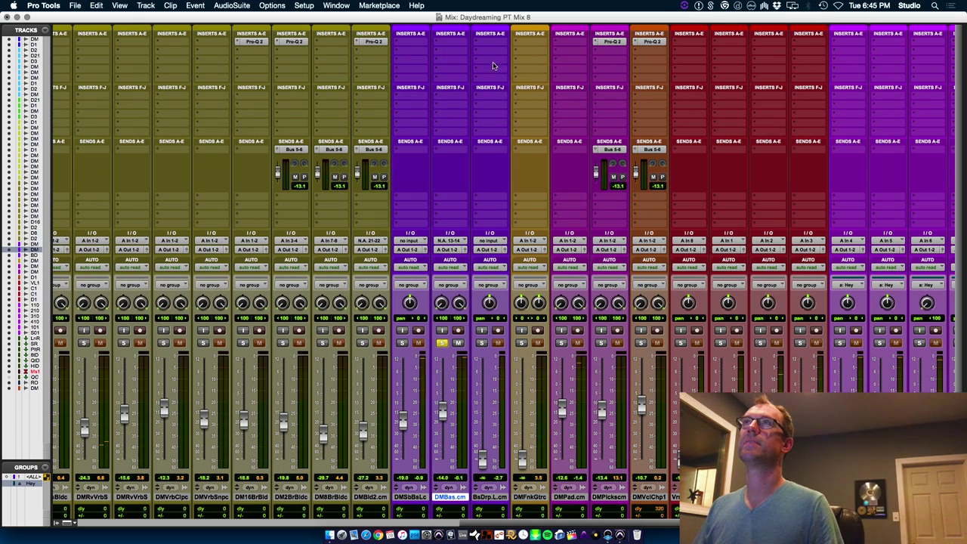
pyautogui.moveTo(378, 302); pyautogui.dragTo(514, 308)
pyautogui.press('space')
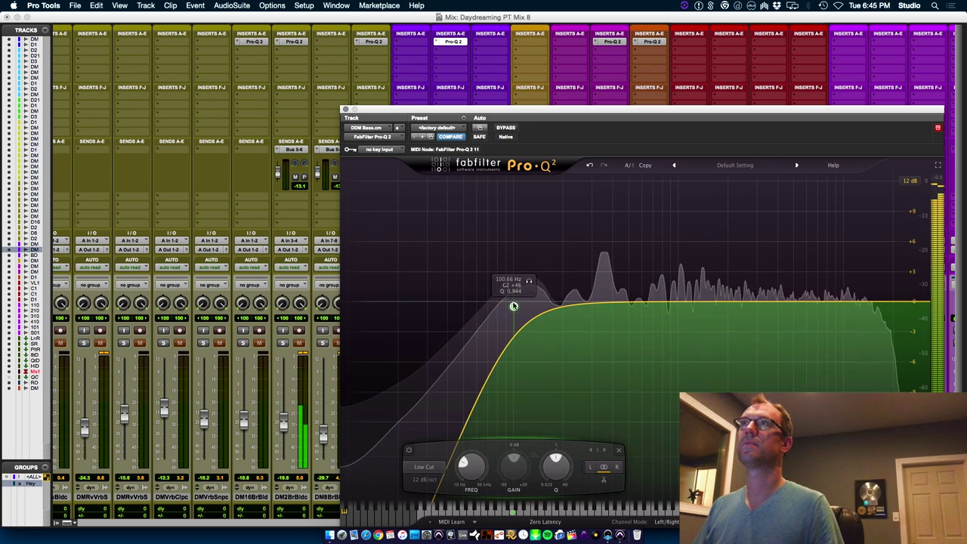
pyautogui.moveTo(514, 307); pyautogui.dragTo(573, 309)
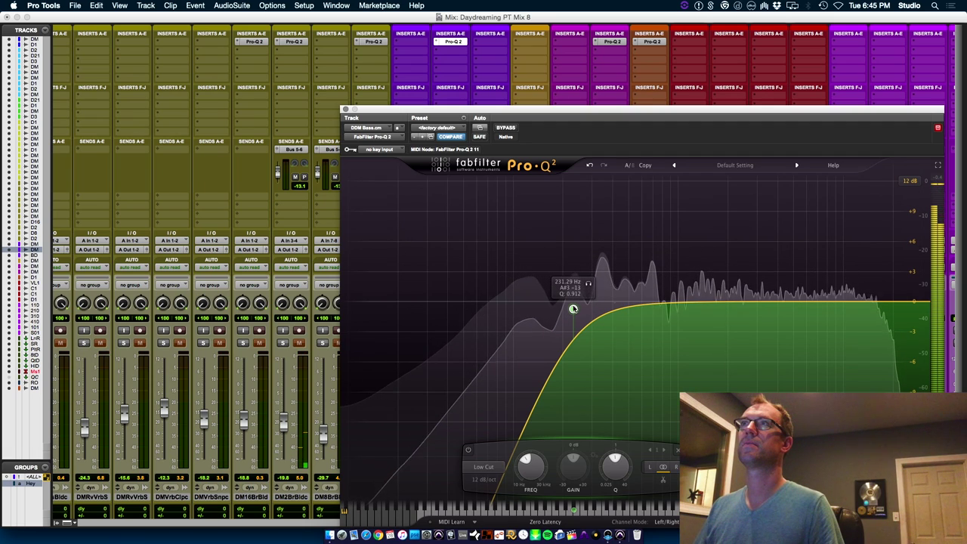
# Add a bell boost of about 3 dB in the bass's upper mids and switch its Pro-Q 2 to Natural Phase processing.
pyautogui.moveTo(769, 303); pyautogui.dragTo(791, 271)
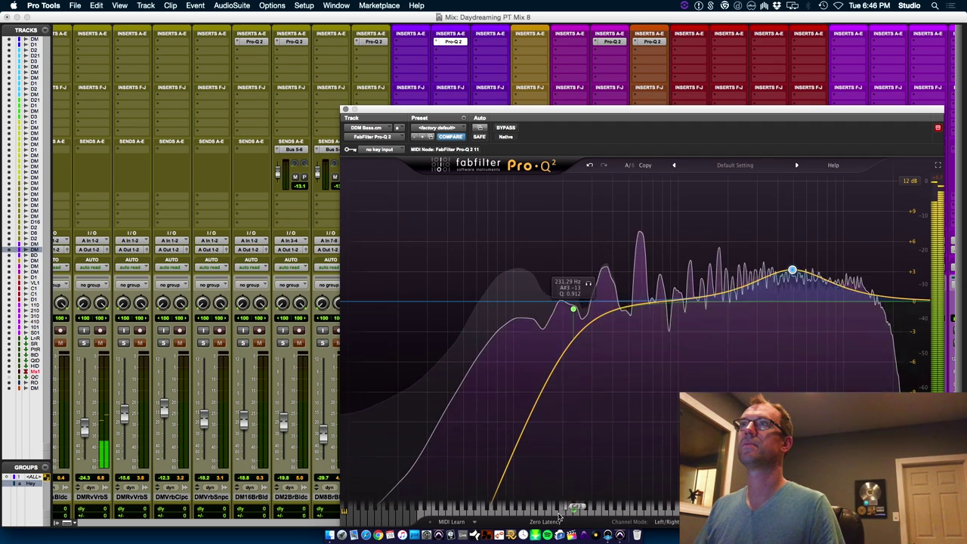
pyautogui.click(545, 522)
pyautogui.click(556, 515)
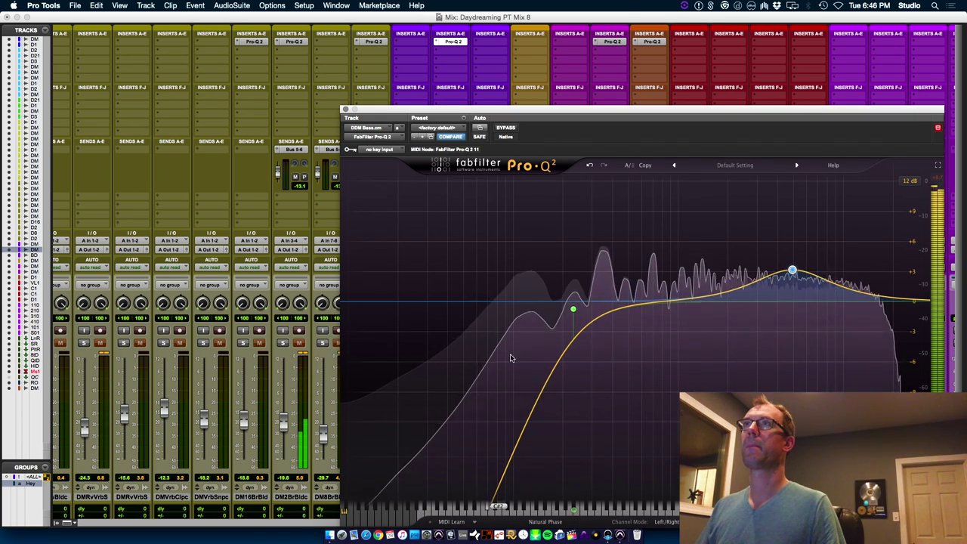
# Compare the bass with its Pro-Q 2 bypassed and active, and unsolo it with its fader at -12.9 dB.
pyautogui.click(505, 128)
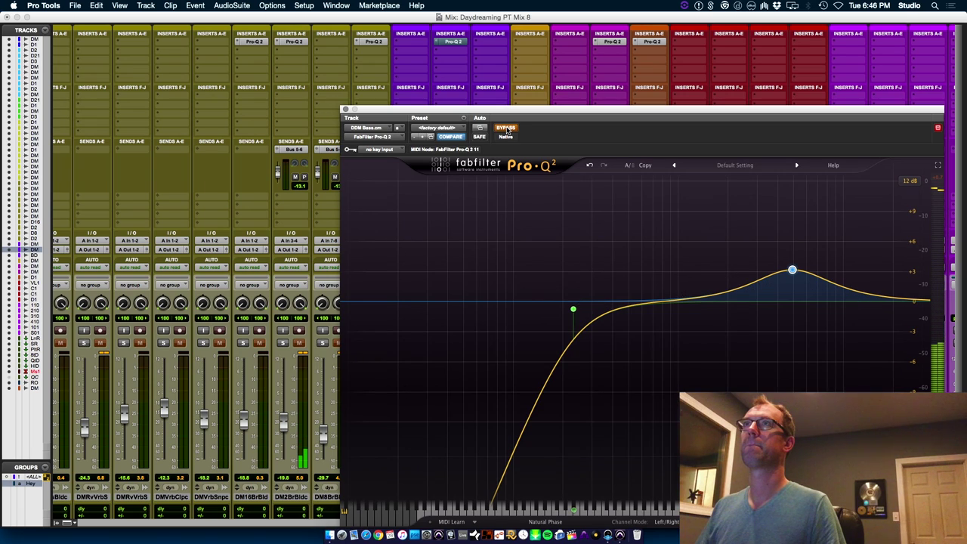
pyautogui.click(507, 130)
pyautogui.click(346, 110)
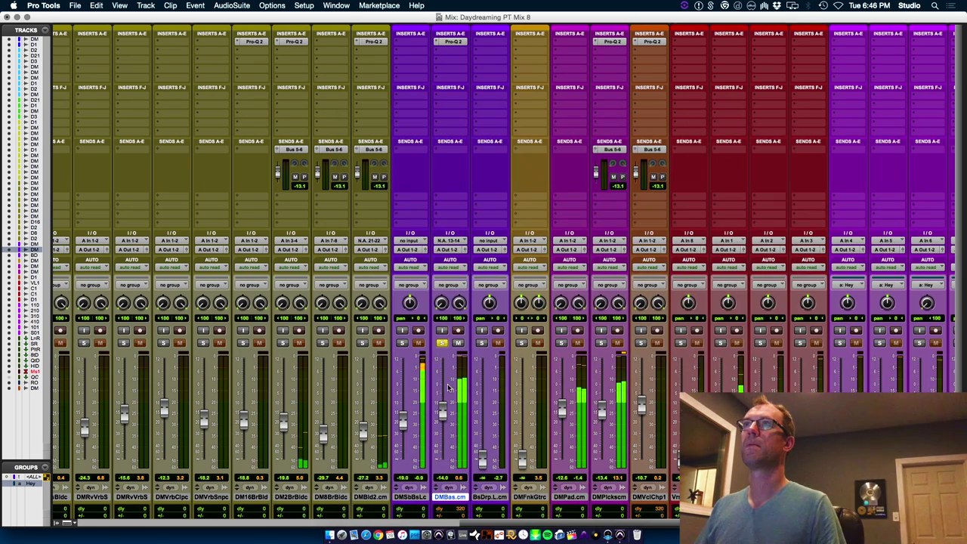
pyautogui.click(442, 342)
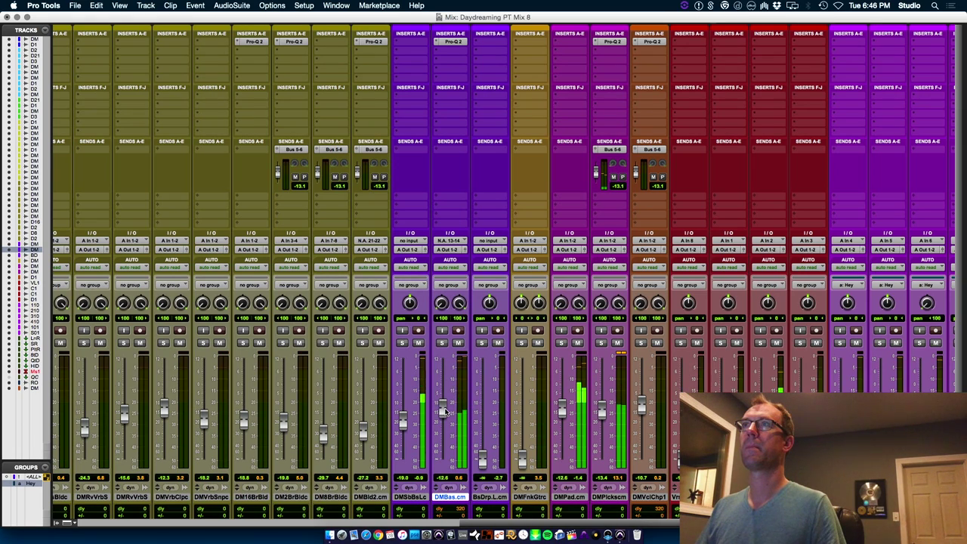
# Play the section containing the Bass Drop clip and raise that track's fader to -15.3 dB.
pyautogui.click(488, 497)
pyautogui.press('super+equal')
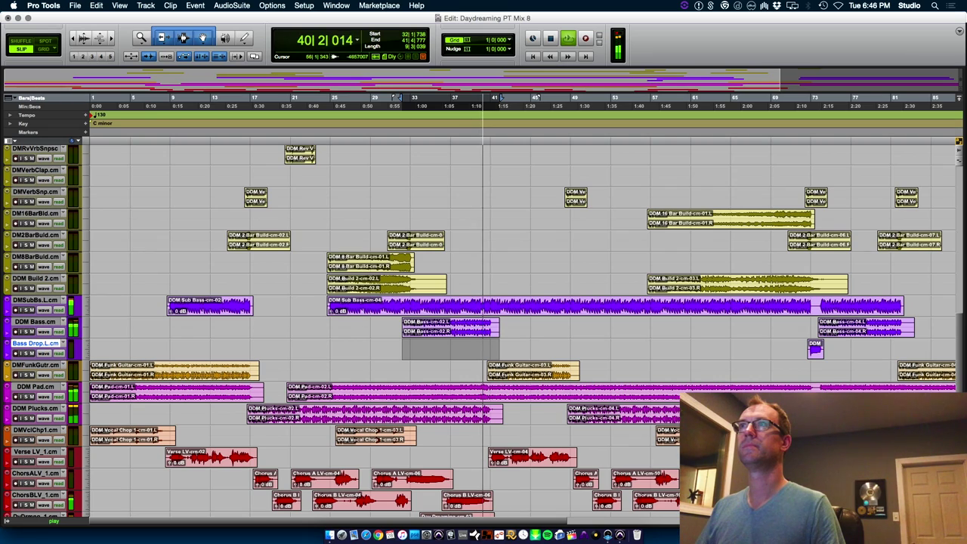
pyautogui.press('space')
pyautogui.click(801, 346)
pyautogui.press('super+equal')
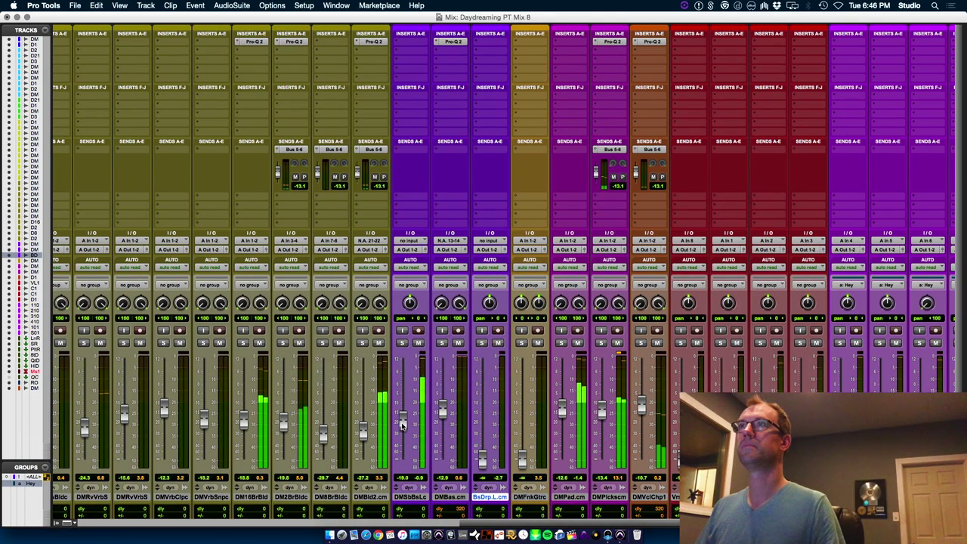
pyautogui.moveTo(495, 461); pyautogui.dragTo(497, 415)
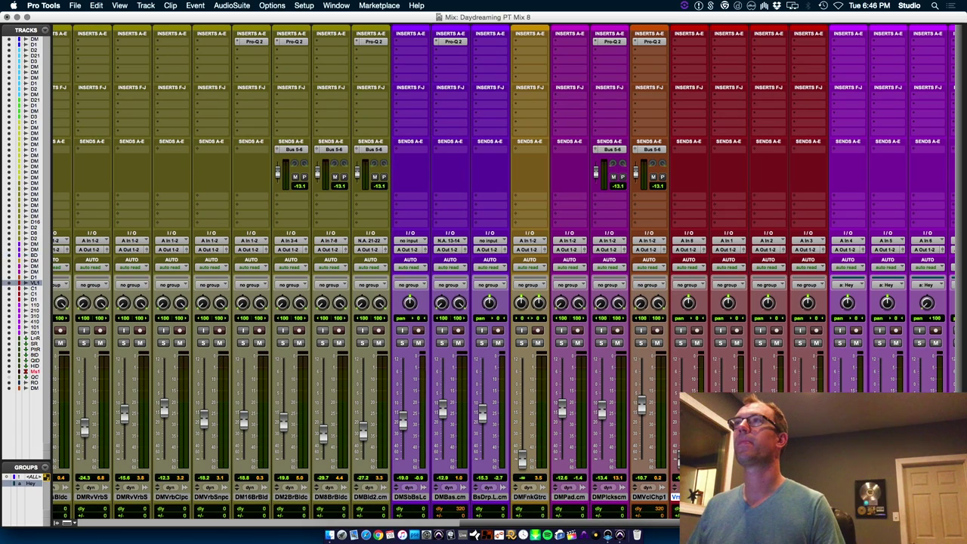
# Select the first Verse LV clip, play it and solo the verse lead vocal track.
pyautogui.press('super+equal')
pyautogui.click(214, 464)
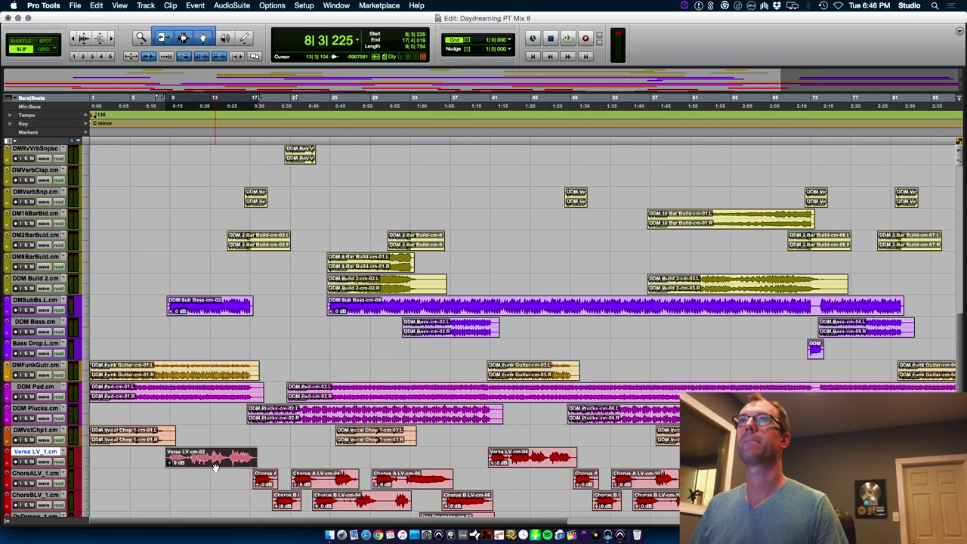
pyautogui.press('super+equal')
pyautogui.press('space')
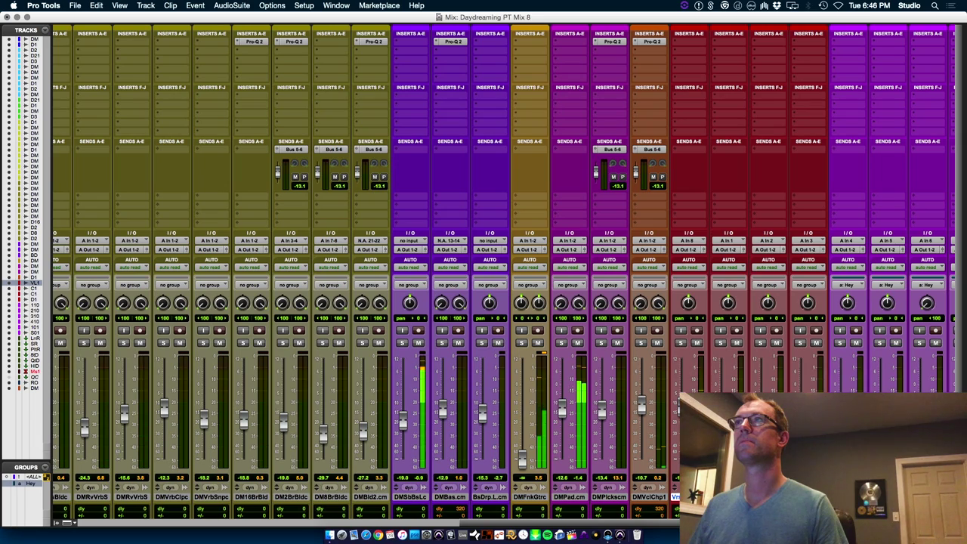
pyautogui.click(681, 343)
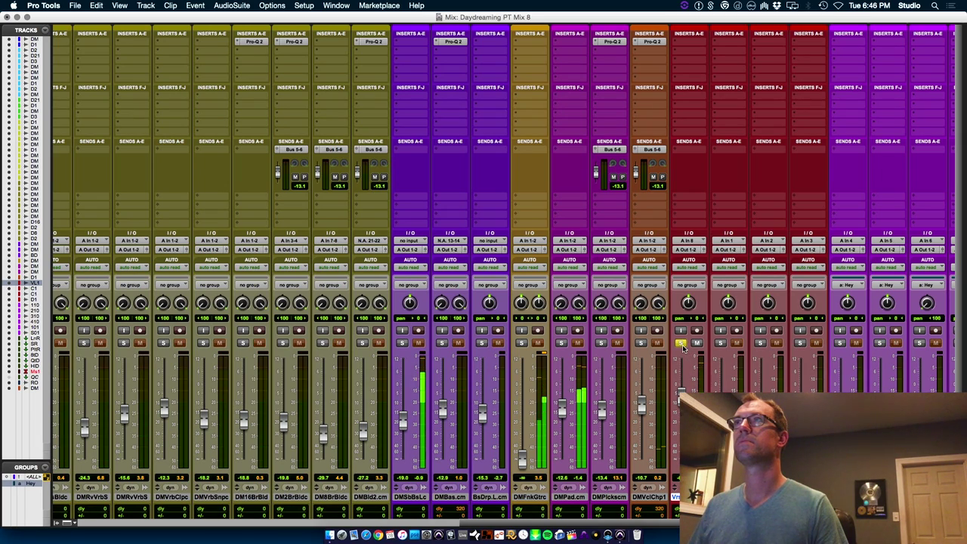
# Insert iZotope Neutron (mono) on the verse lead vocal and run its Track Assistant during playback.
pyautogui.click(690, 44)
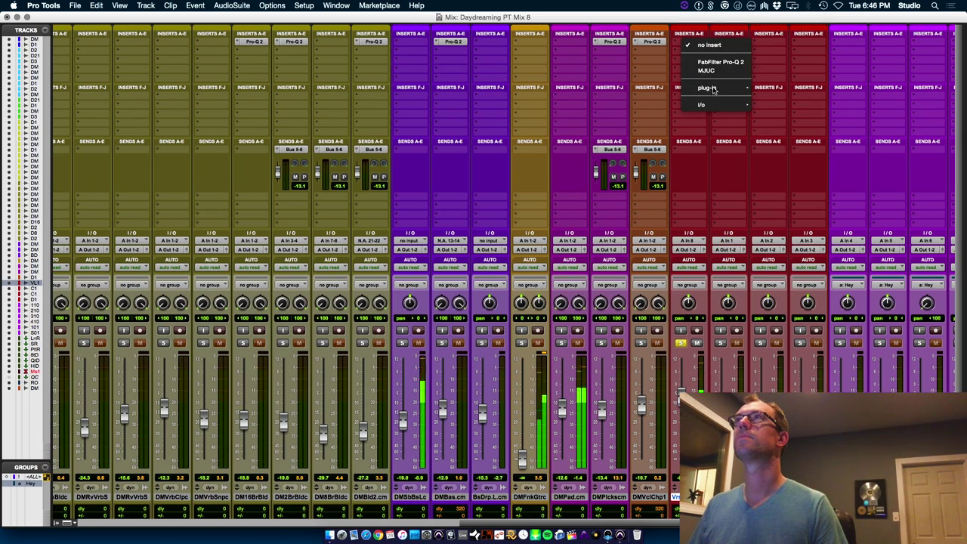
pyautogui.moveTo(707, 88)
pyautogui.moveTo(782, 519)
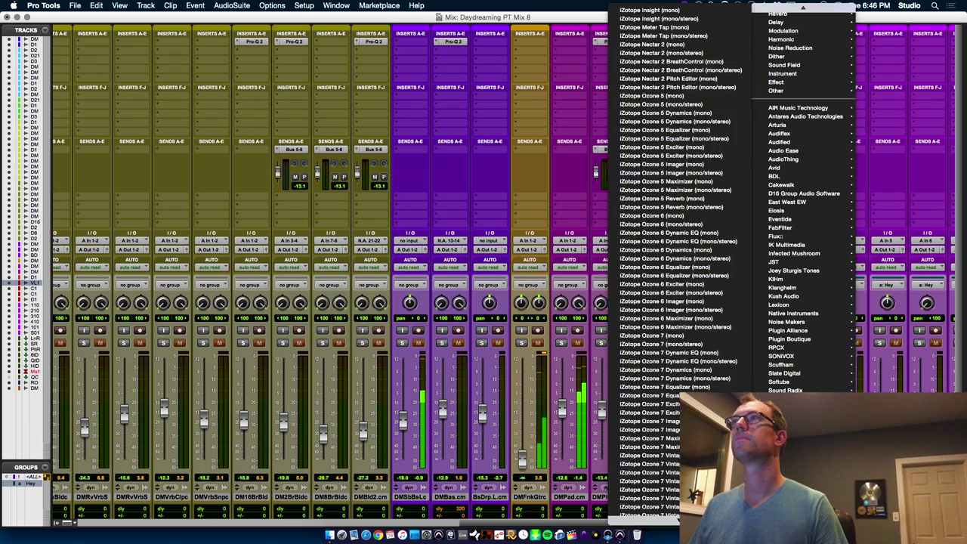
pyautogui.moveTo(656, 541)
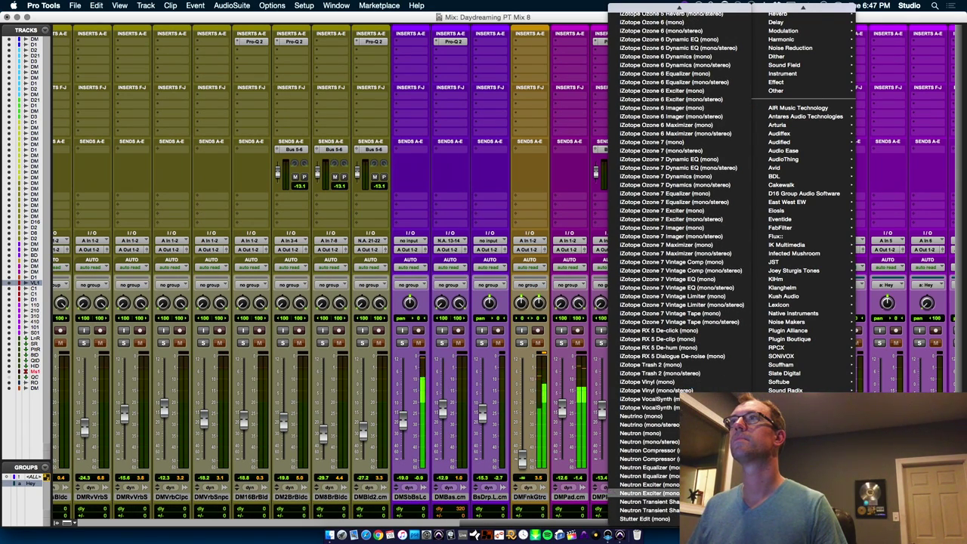
pyautogui.click(643, 433)
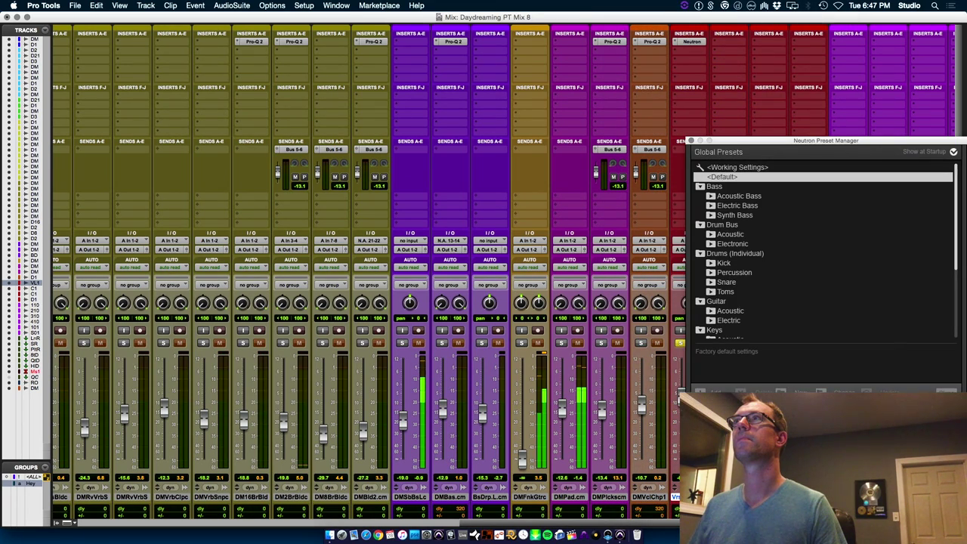
pyautogui.moveTo(585, 123); pyautogui.dragTo(306, 84)
pyautogui.click(198, 126)
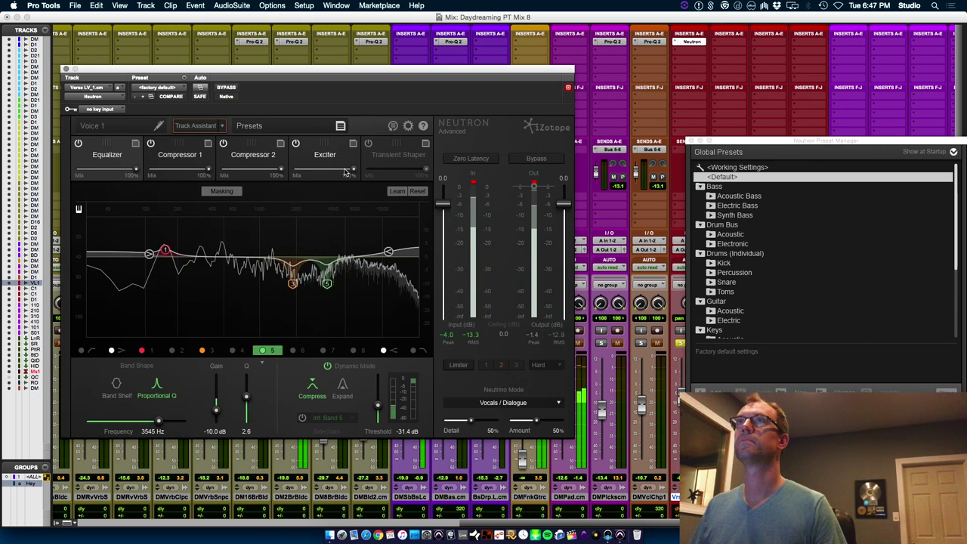
# Set the verse vocal's Neutron Exciter mix to 78% and Equalizer mix to 90%, and close the plug-in.
pyautogui.moveTo(341, 175); pyautogui.dragTo(336, 178)
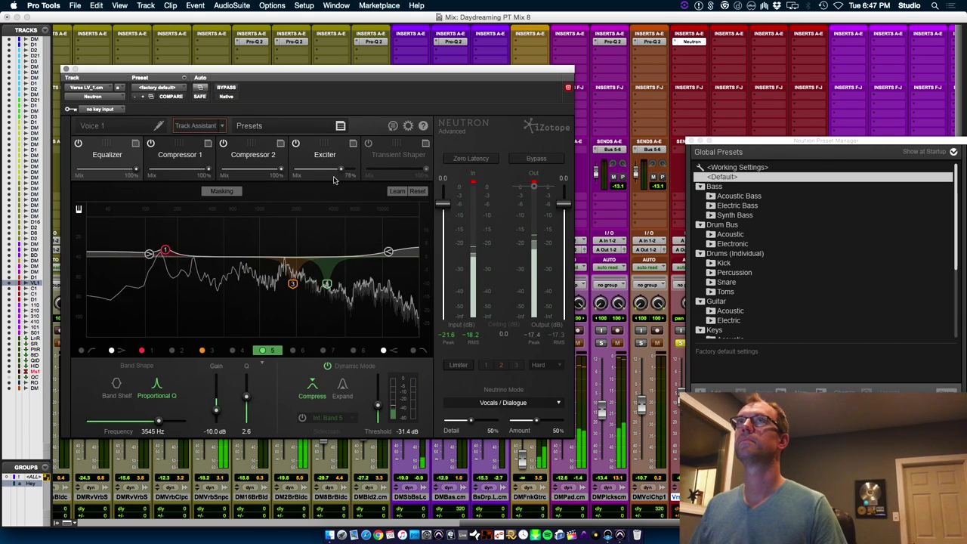
pyautogui.moveTo(131, 176); pyautogui.dragTo(126, 175)
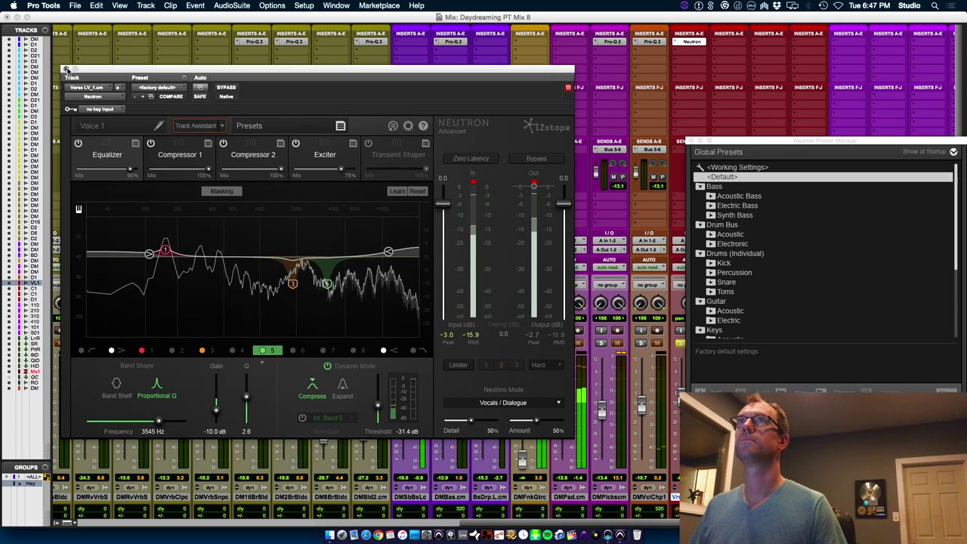
pyautogui.click(66, 69)
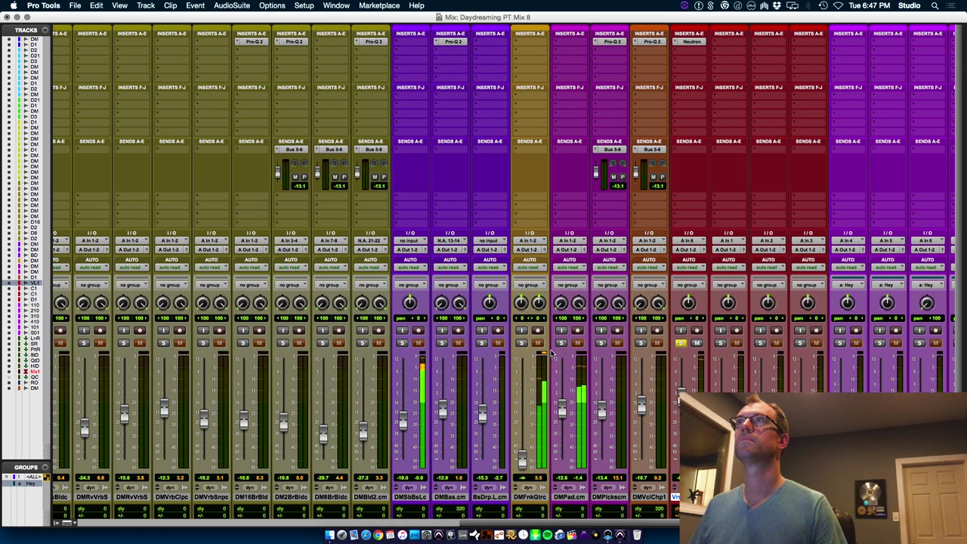
pyautogui.click(571, 43)
pyautogui.moveTo(605, 87)
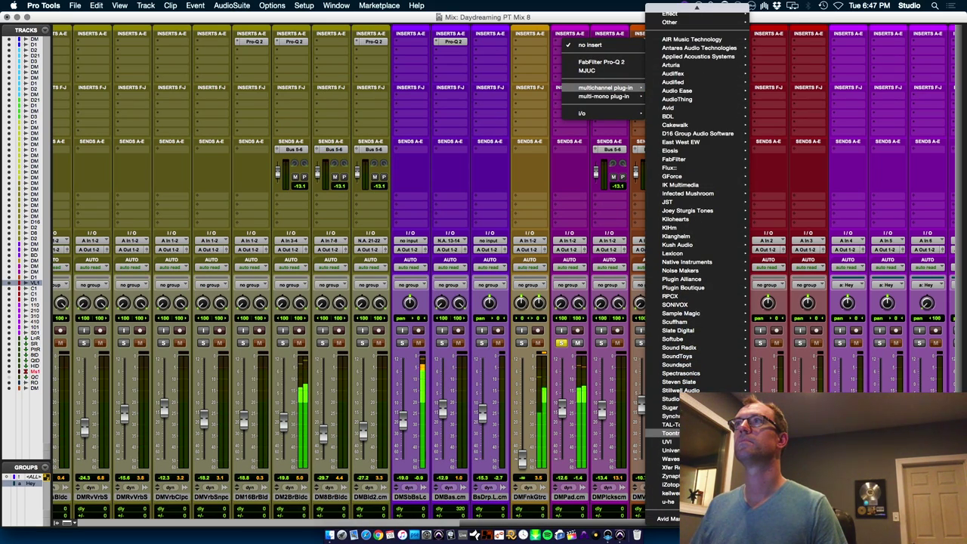
pyautogui.moveTo(672, 485)
pyautogui.click(801, 175)
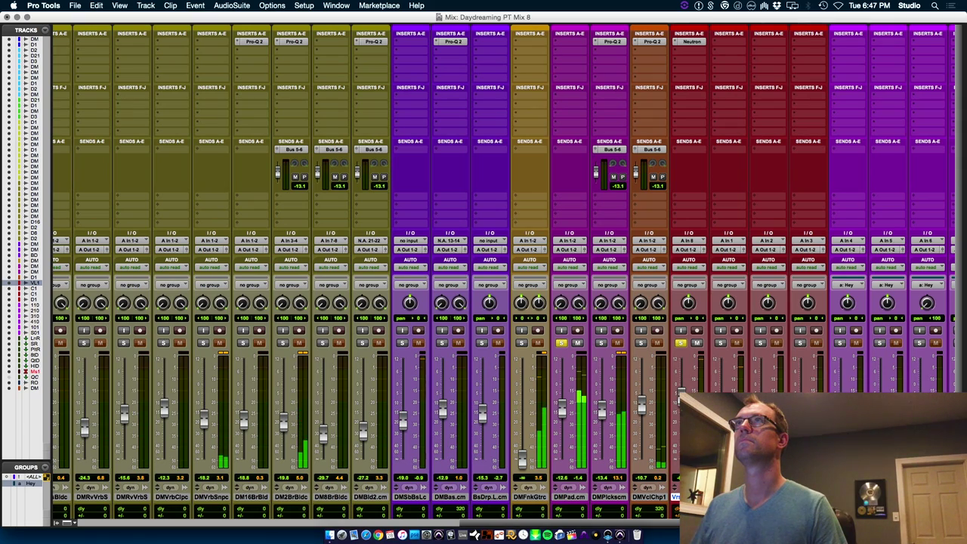
# Insert iZotope Neutron on the DDM Pad track and run its Track Assistant on the pad during playback.
pyautogui.click(563, 41)
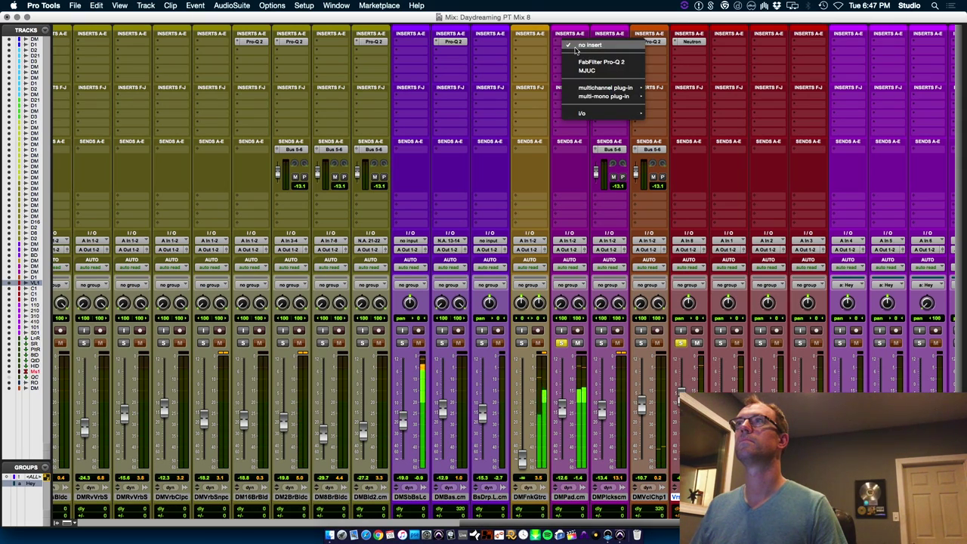
pyautogui.moveTo(605, 88)
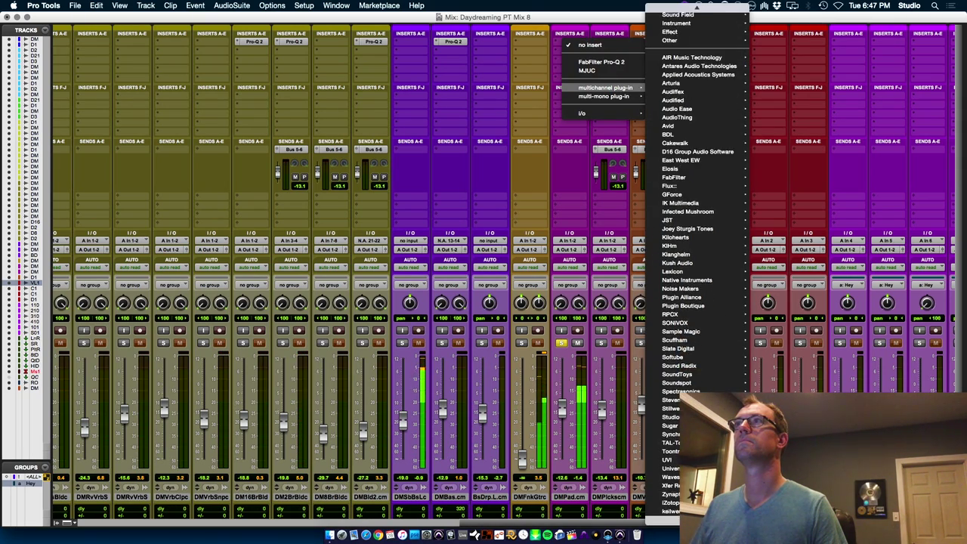
pyautogui.moveTo(669, 484)
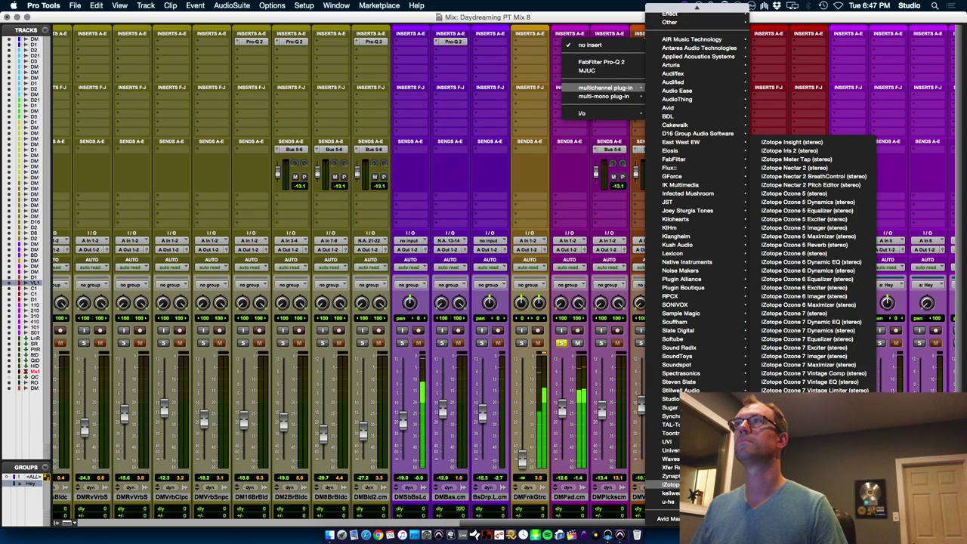
pyautogui.click(786, 485)
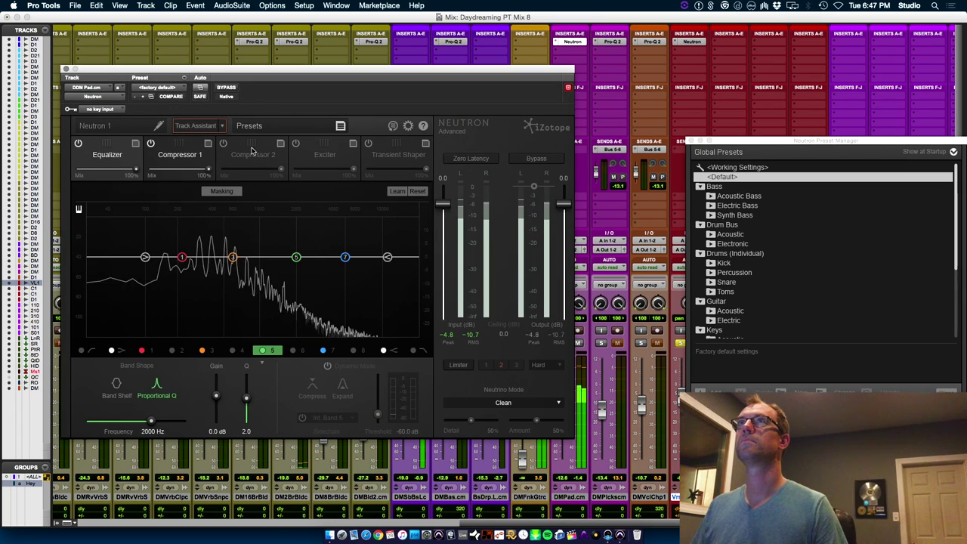
pyautogui.click(207, 127)
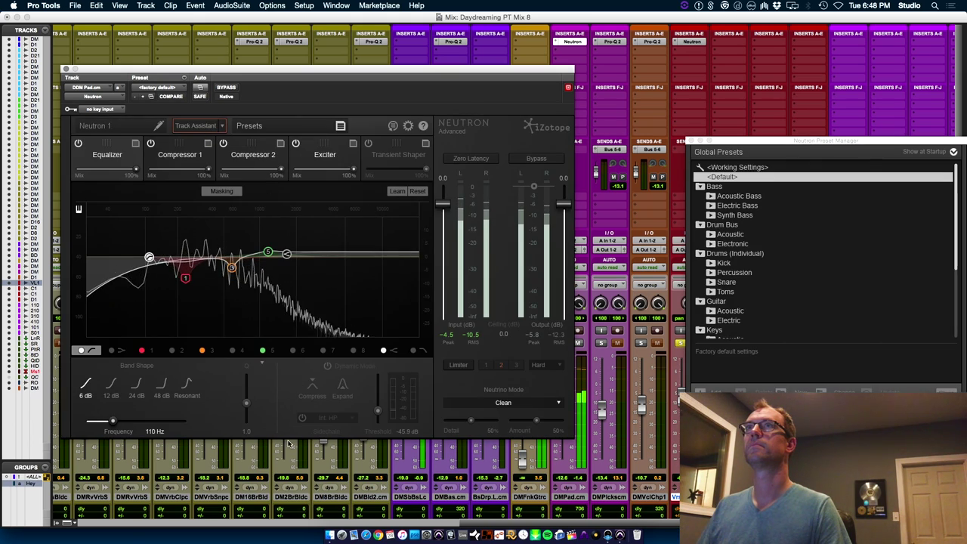
# In the pad's Neutron, enable Masking against Voice 1, relearn the EQ nodes, and close the plug-in.
pyautogui.click(222, 191)
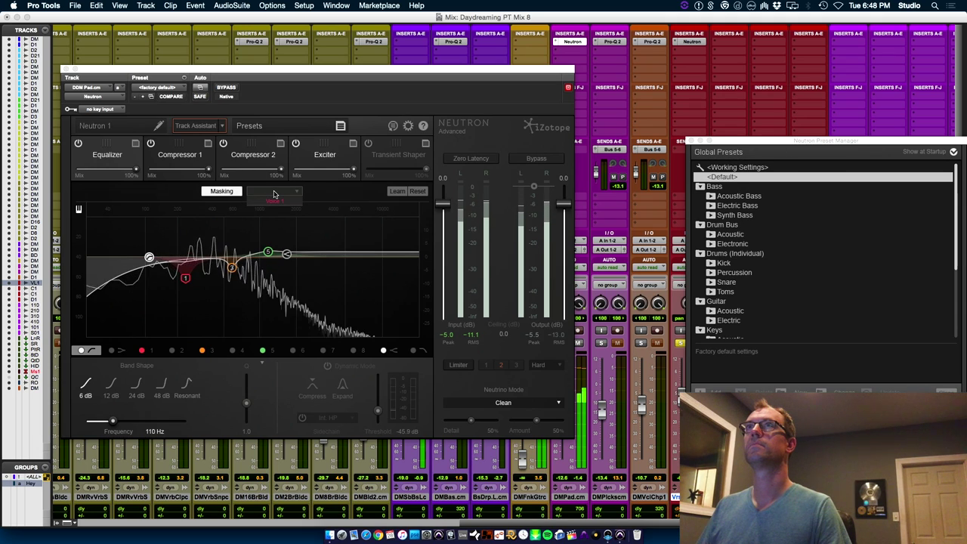
pyautogui.click(398, 191)
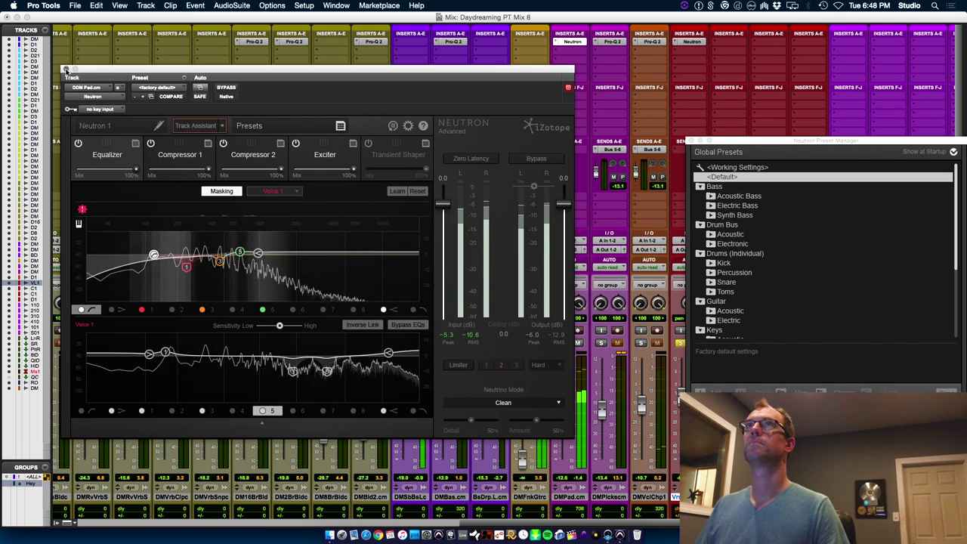
pyautogui.click(66, 68)
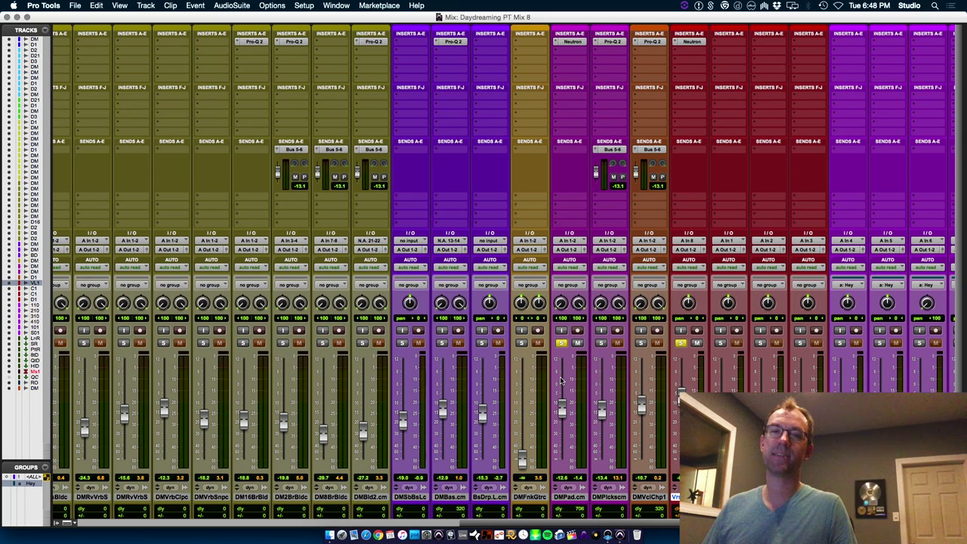
# Select the DDM Plucks track and its first clip, play it and solo the plucks.
pyautogui.click(584, 496)
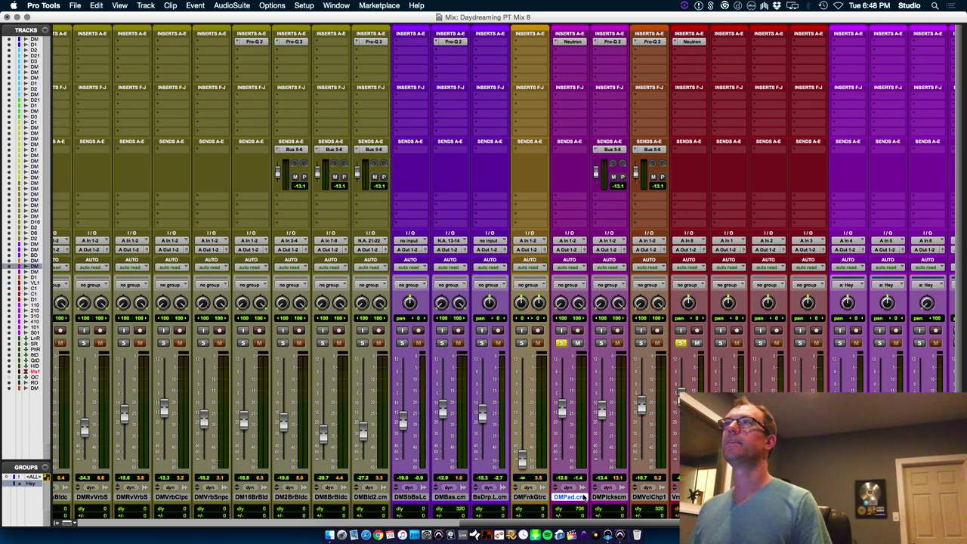
pyautogui.click(604, 496)
pyautogui.press('super+equal')
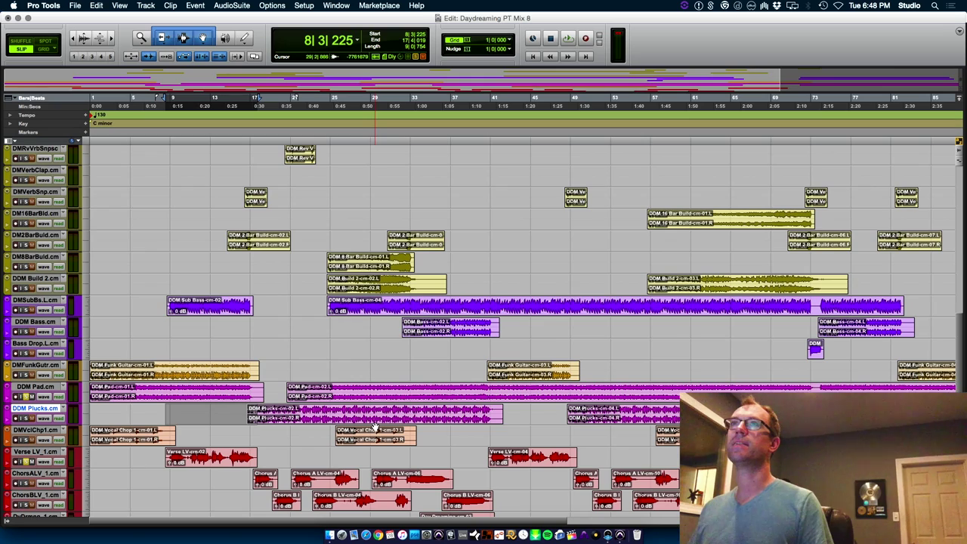
pyautogui.click(369, 419)
pyautogui.press('super+equal')
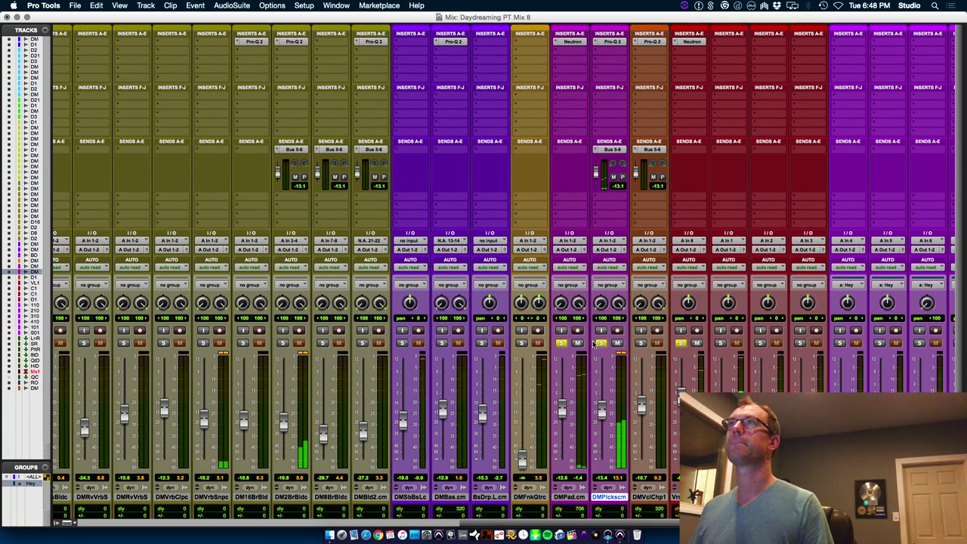
# Insert stereo iZotope Neutron after Pro-Q 2 on the plucks track and run its Track Assistant during playback.
pyautogui.click(617, 53)
pyautogui.moveTo(645, 97)
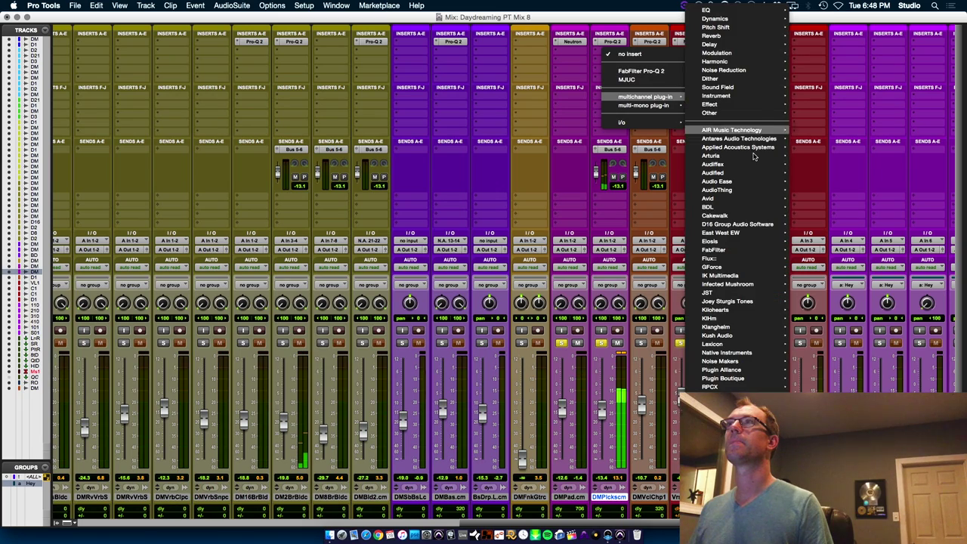
pyautogui.scroll(-3, 737, 204)
pyautogui.moveTo(718, 532)
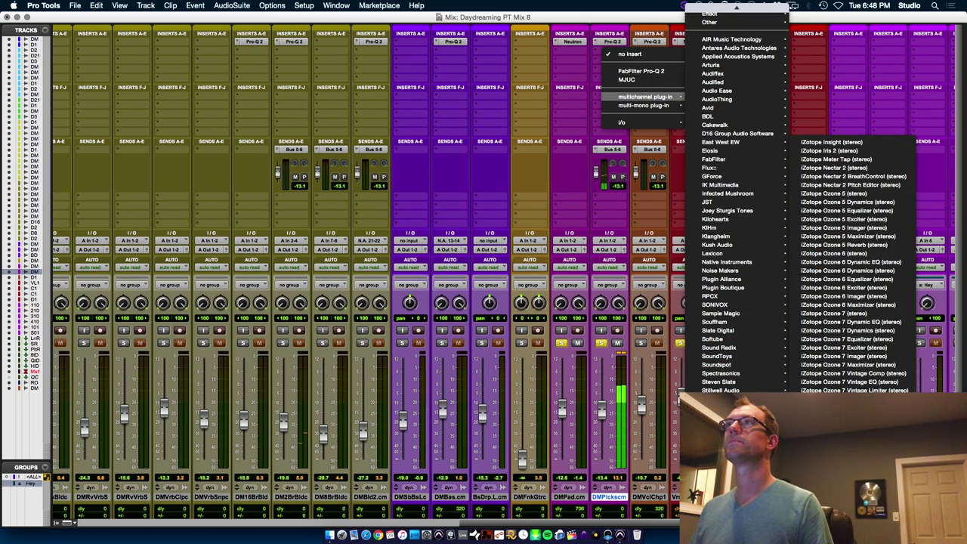
pyautogui.click(822, 521)
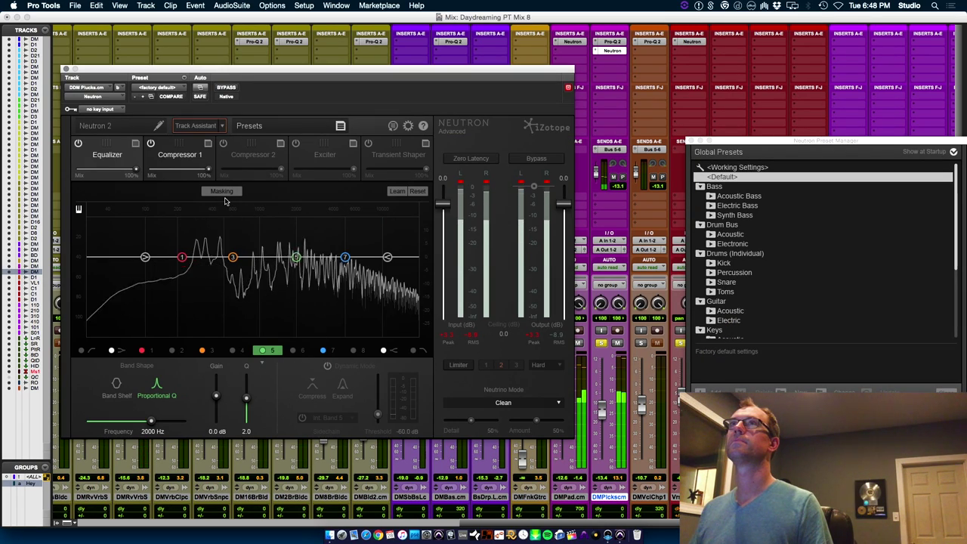
pyautogui.click(198, 127)
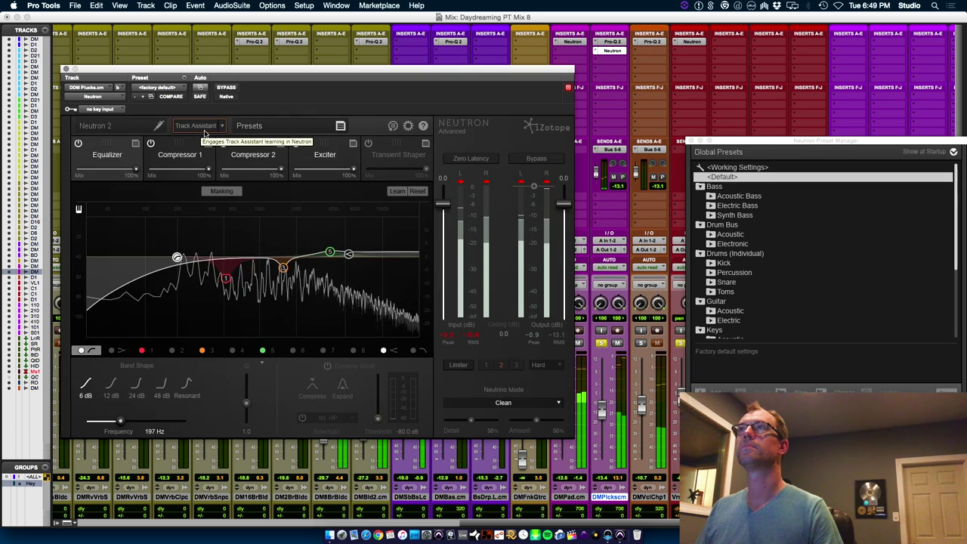
# Enable Masking in the plucks' Neutron and choose the verse vocal's Voice 1 as the comparison source.
pyautogui.click(221, 191)
pyautogui.click(269, 194)
pyautogui.click(271, 200)
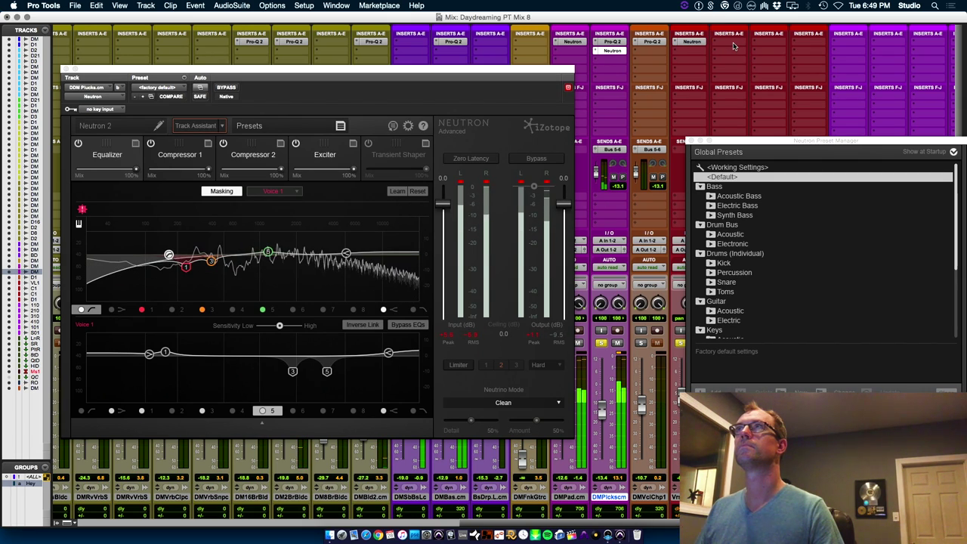
# Copy the verse vocal's Neutron to the Chorus A lead vocal track and choose that Voice 1 instance as the plucks' masking source.
pyautogui.moveTo(689, 42); pyautogui.dragTo(732, 41)
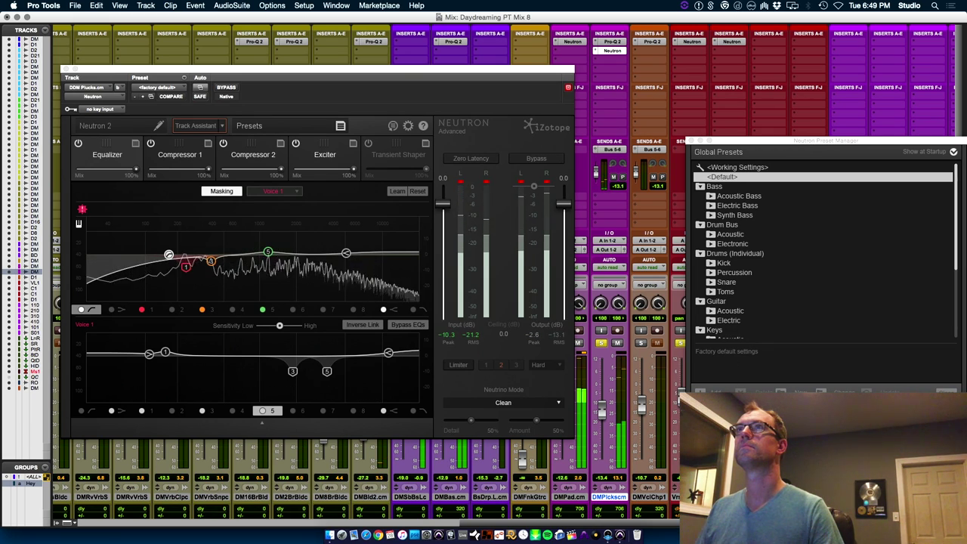
pyautogui.click(291, 191)
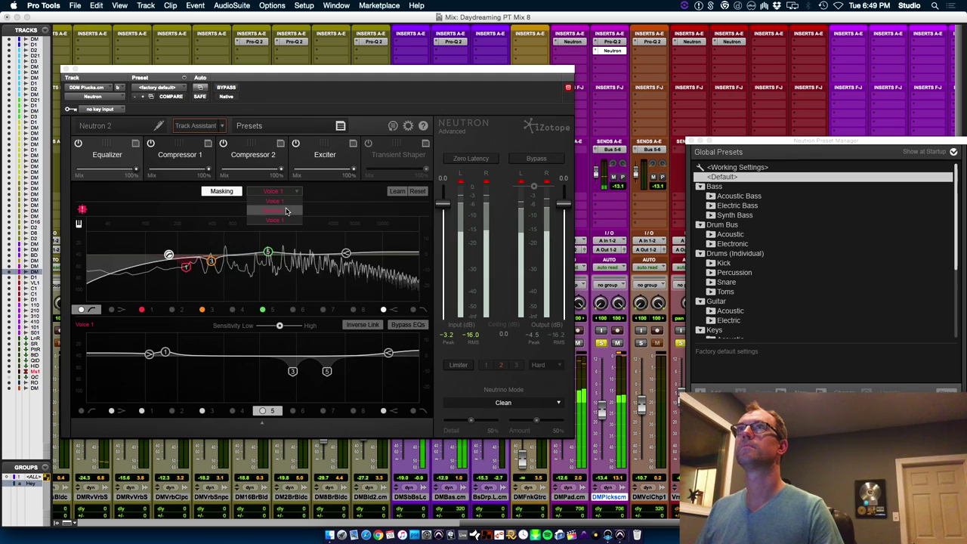
pyautogui.click(287, 209)
pyautogui.click(287, 192)
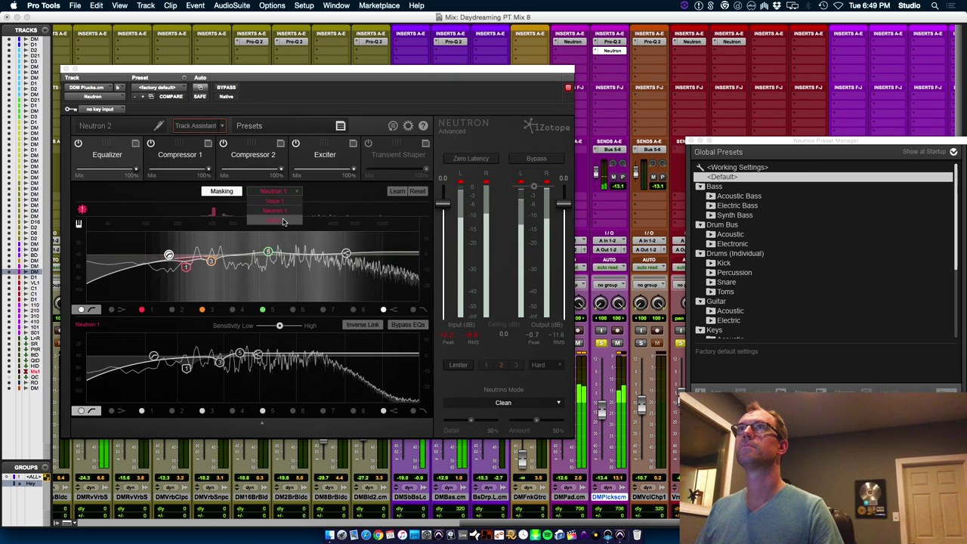
pyautogui.click(283, 224)
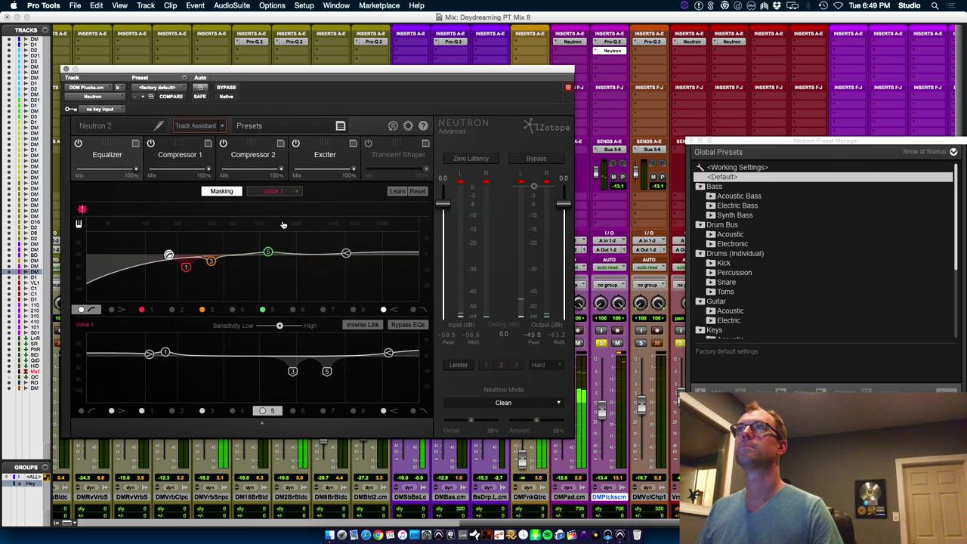
# Relearn the plucks' Neutron EQ nodes during playback, closing the preset manager and the plug-in window.
pyautogui.click(399, 194)
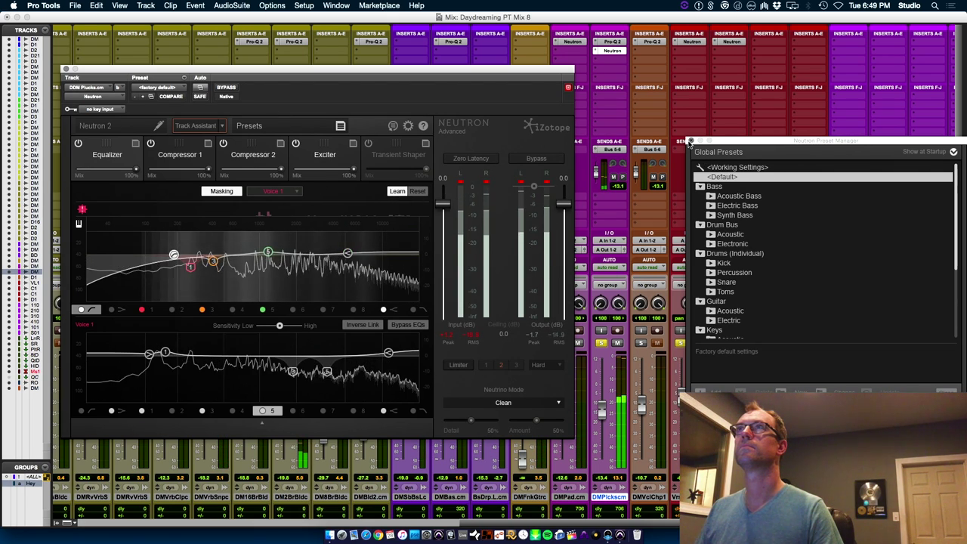
pyautogui.click(690, 141)
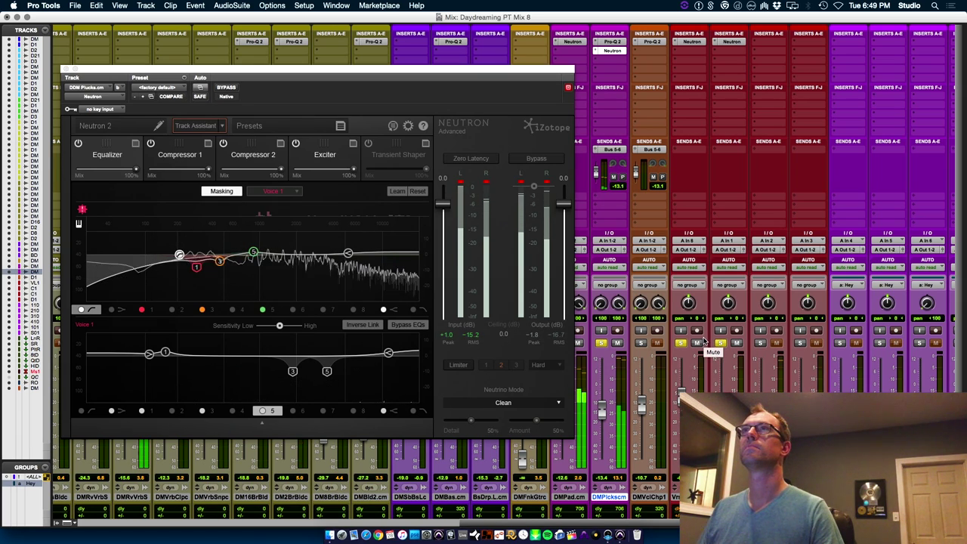
pyautogui.click(398, 193)
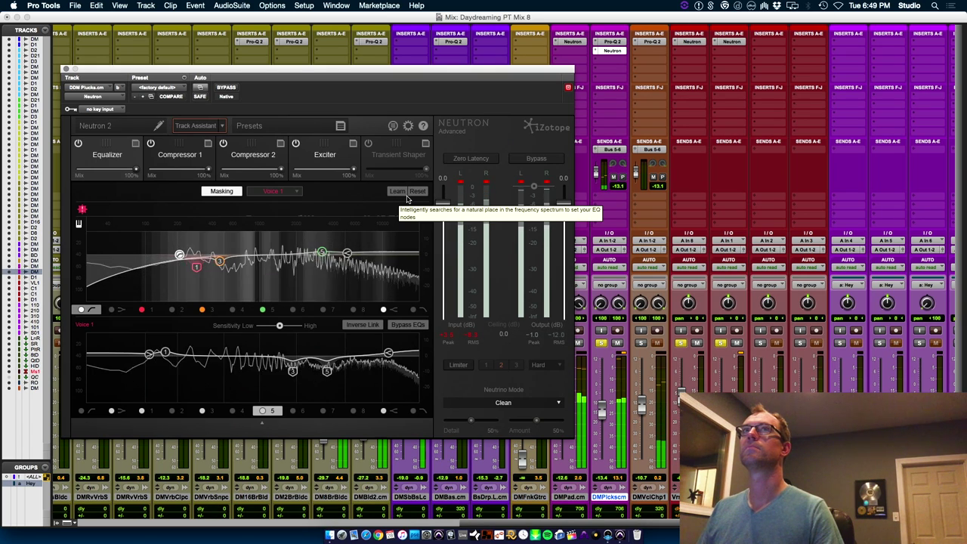
pyautogui.click(66, 69)
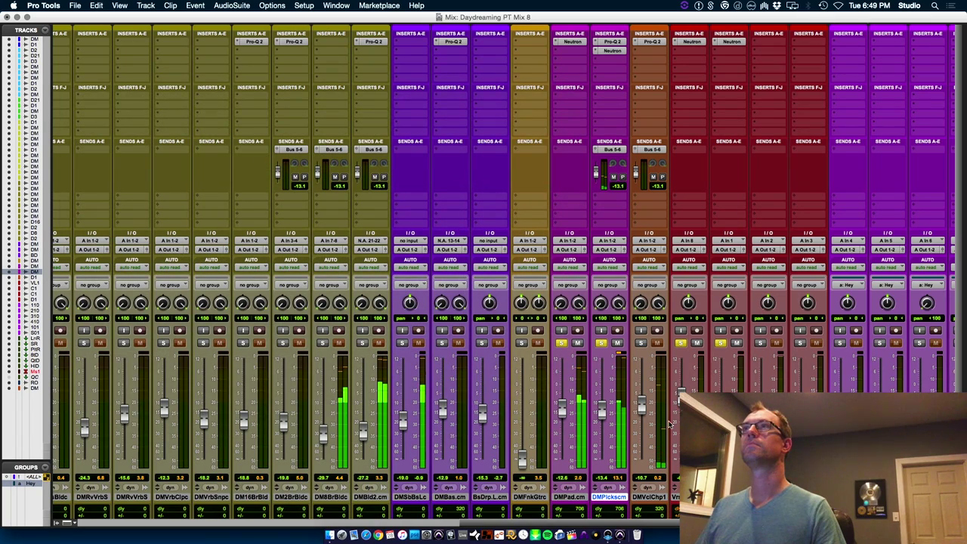
# Select the funk guitar track and its second clip, solo the guitar during playback and set its fader to -14.5 dB.
pyautogui.press('super+equal')
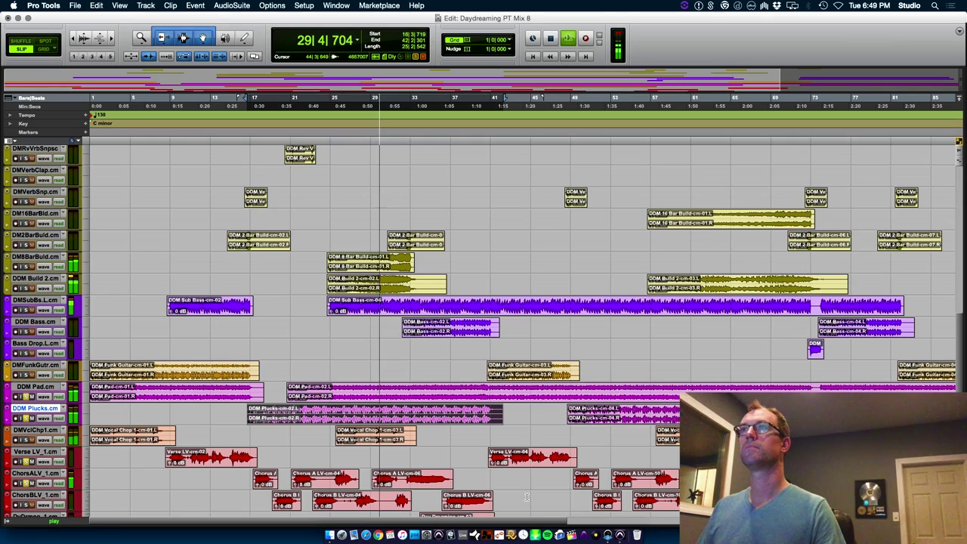
pyautogui.click(36, 366)
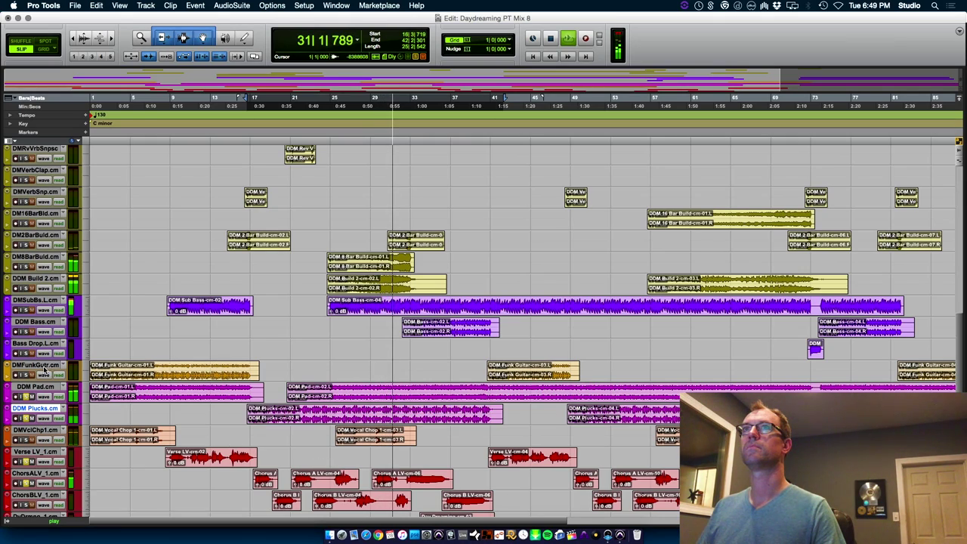
pyautogui.click(522, 371)
pyautogui.press('super+equal')
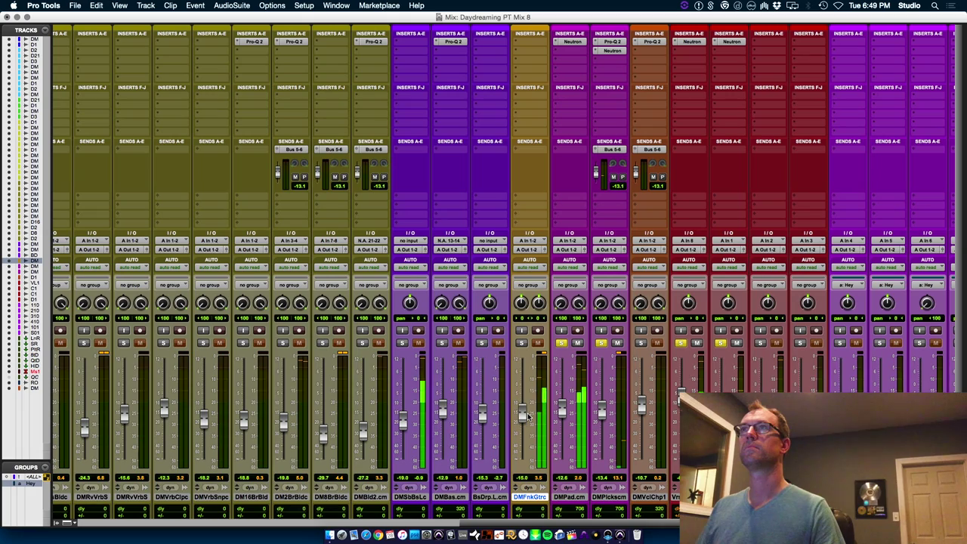
pyautogui.moveTo(529, 416)
pyautogui.mouseDown()
pyautogui.moveTo(531, 406)
pyautogui.moveTo(521, 415)
pyautogui.mouseUp()
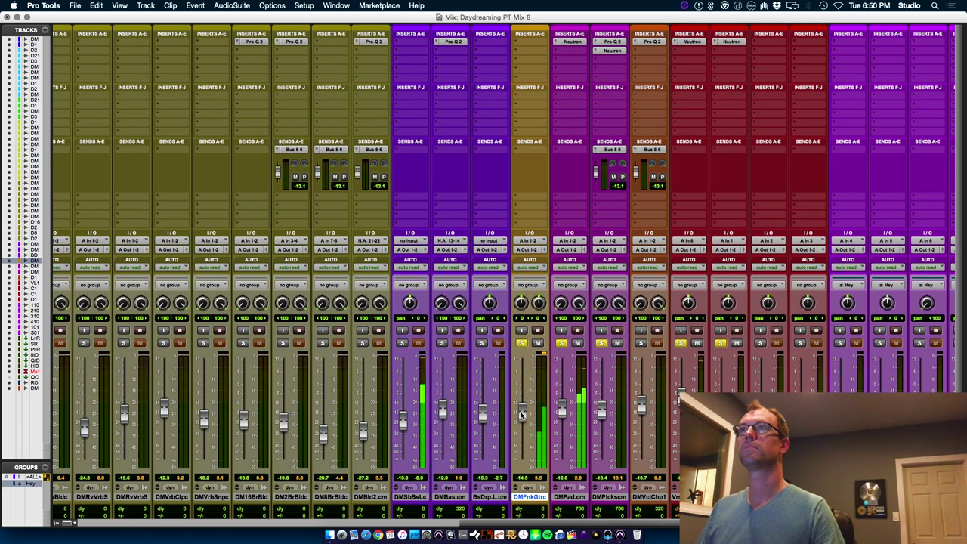
# Split the funk guitar track into mono and delete the stereo original and the right-channel track, keeping only the left one.
pyautogui.rightClick(528, 497)
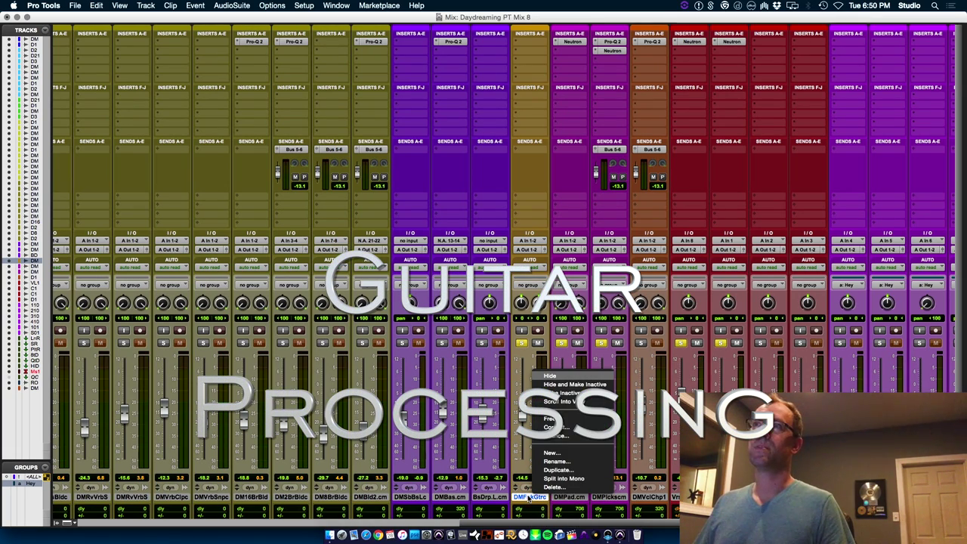
pyautogui.click(544, 479)
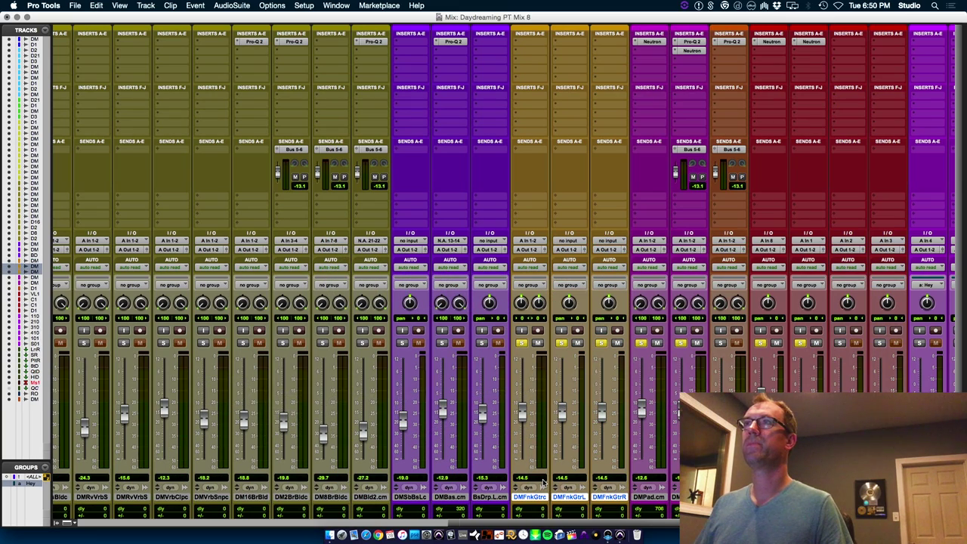
pyautogui.keyDown('shift'); pyautogui.click(537, 499); pyautogui.keyUp('shift')
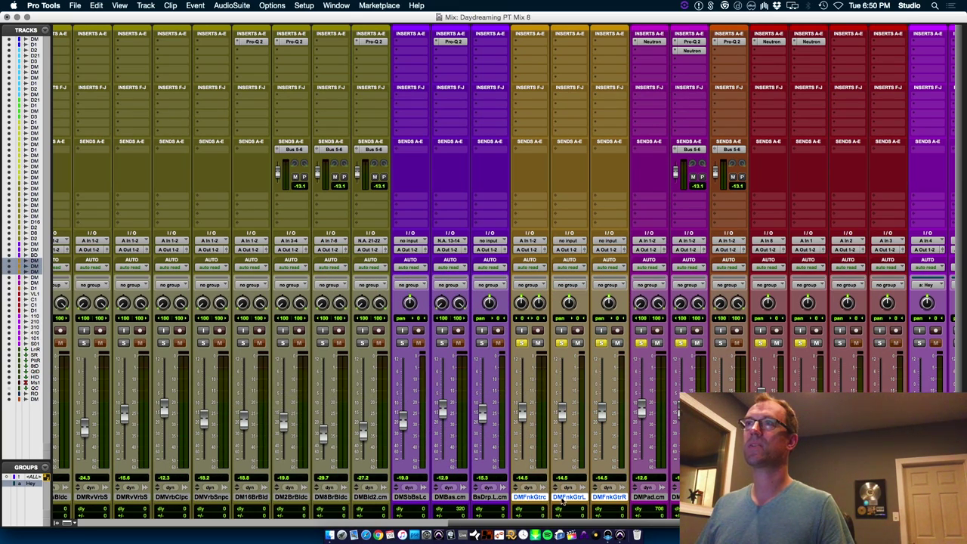
pyautogui.rightClick(544, 501)
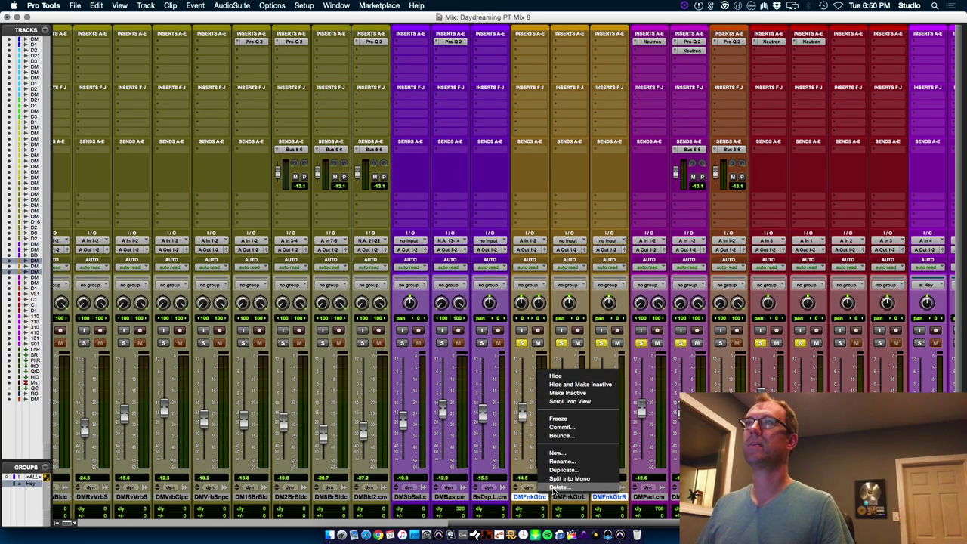
pyautogui.click(557, 488)
pyautogui.press('Return')
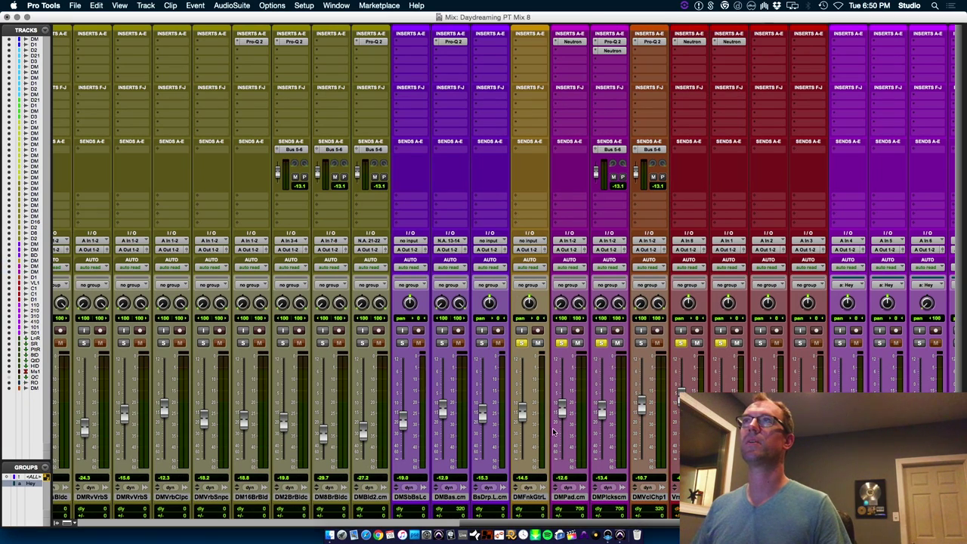
# Insert the Waves CLA Guitars (mono/stereo) plug-in in the first insert slot of the mono funk guitar track.
pyautogui.click(529, 41)
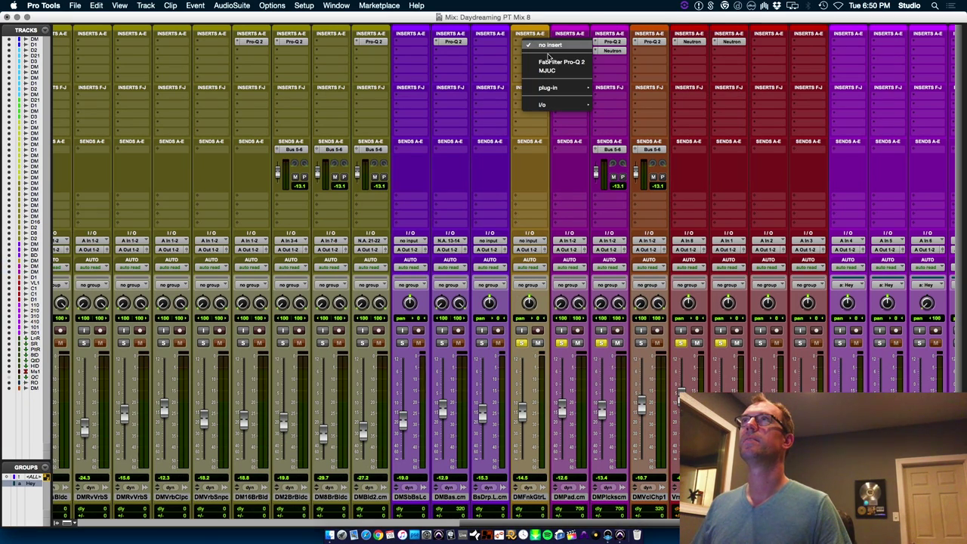
pyautogui.moveTo(548, 86)
pyautogui.moveTo(672, 490)
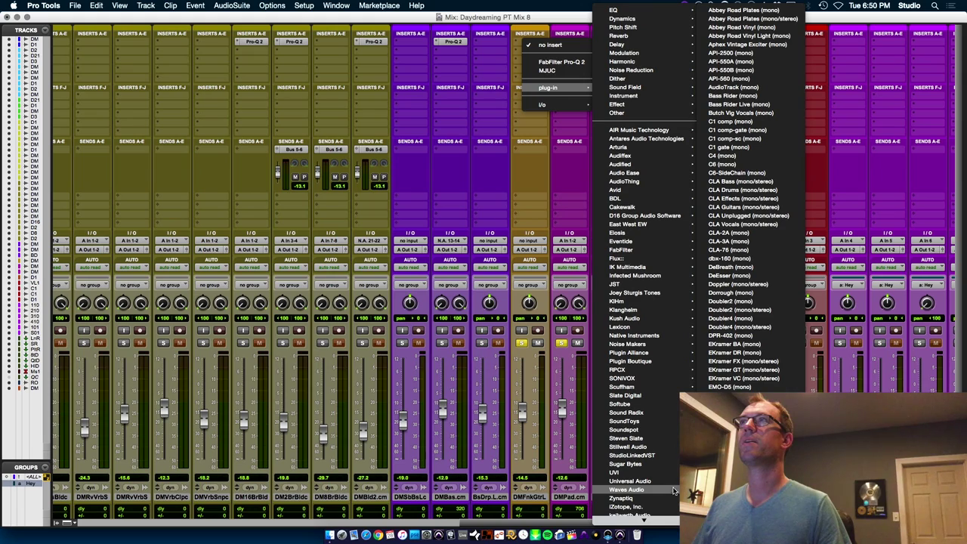
pyautogui.click(743, 210)
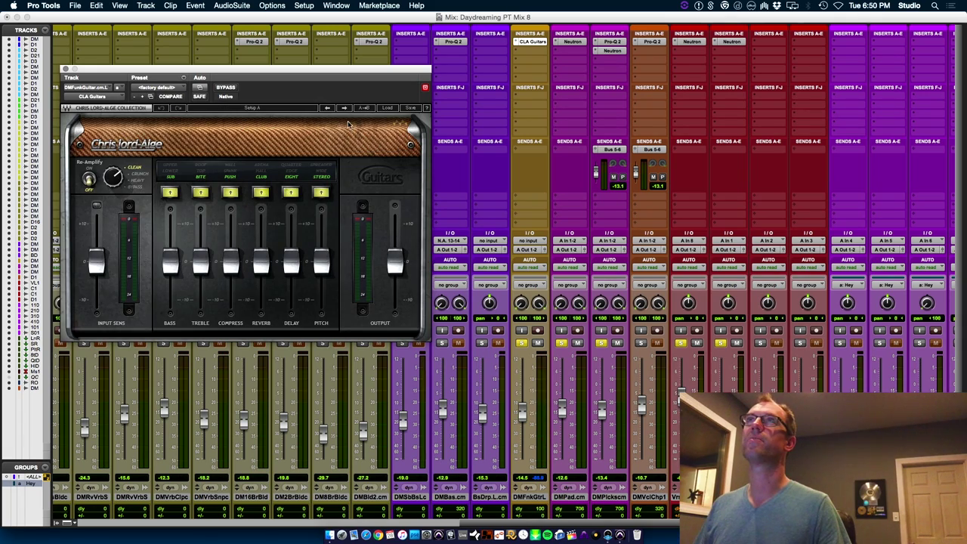
# Load the Electric - Chubby factory preset in CLA Guitars and bypass the plug-in to compare the guitar sound.
pyautogui.click(397, 110)
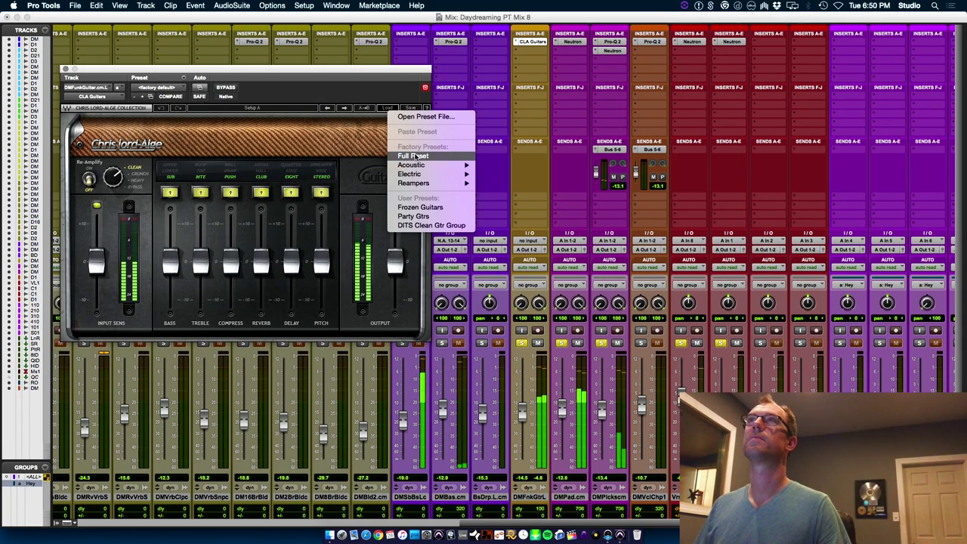
pyautogui.moveTo(411, 174)
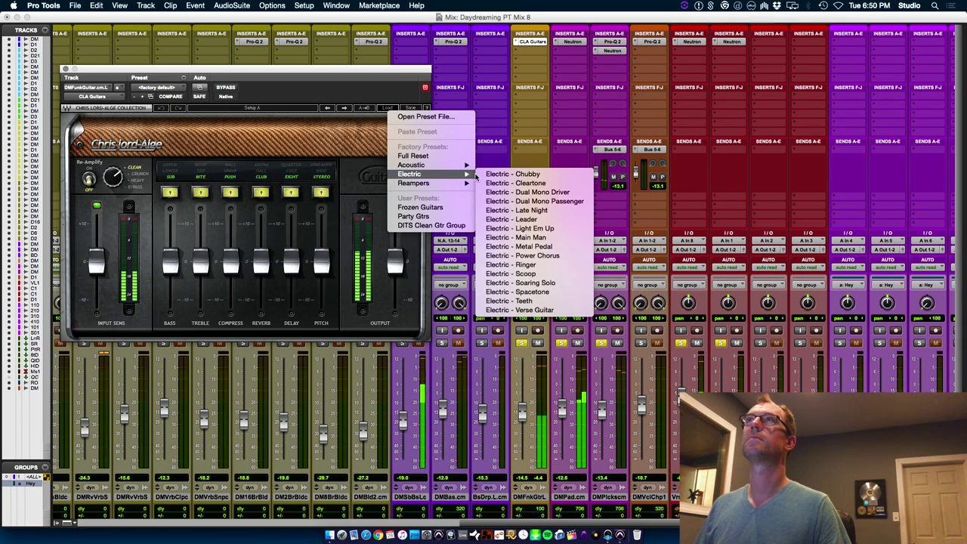
pyautogui.click(491, 176)
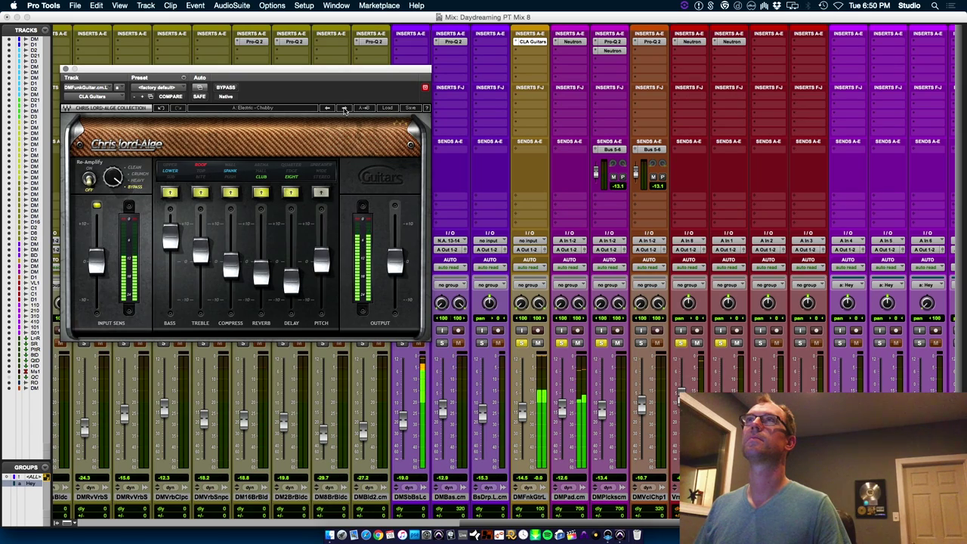
pyautogui.click(226, 87)
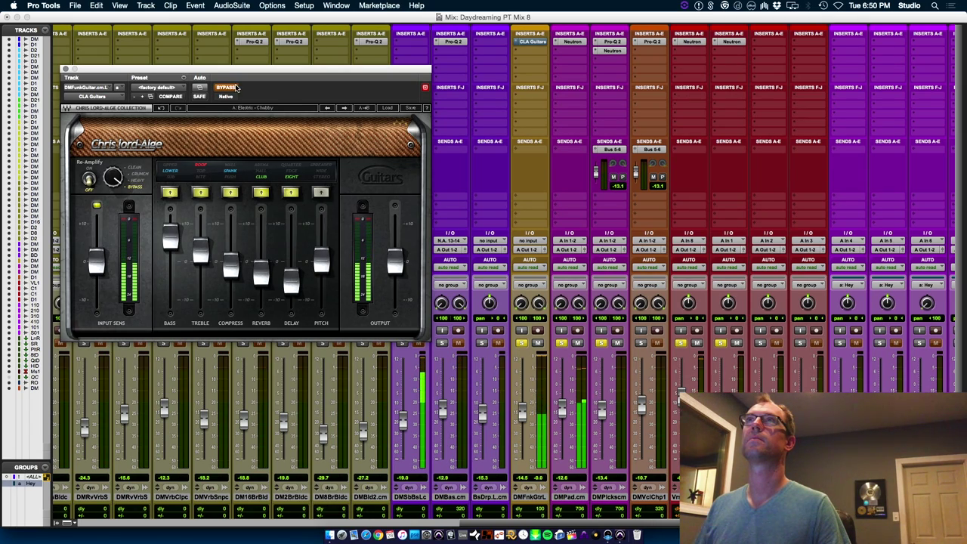
# Re-enable CLA Guitars, audition the Electric - Cleartone preset against Electric - Chubby, keep Chubby and save the session.
pyautogui.click(234, 87)
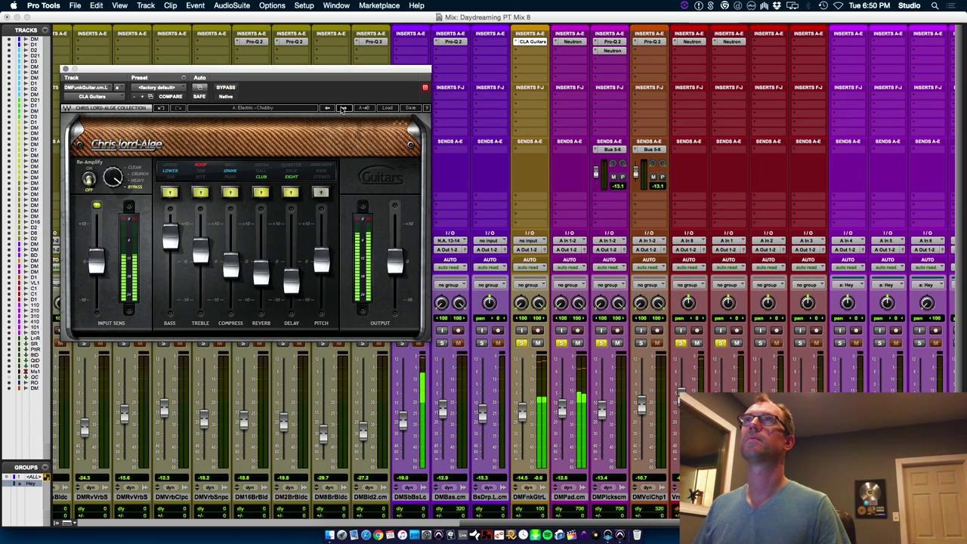
pyautogui.click(342, 110)
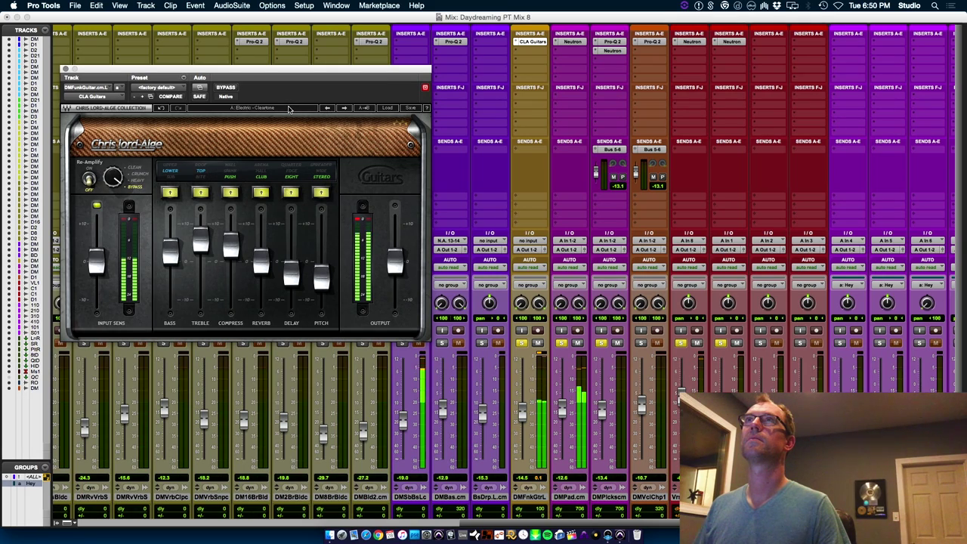
pyautogui.click(288, 109)
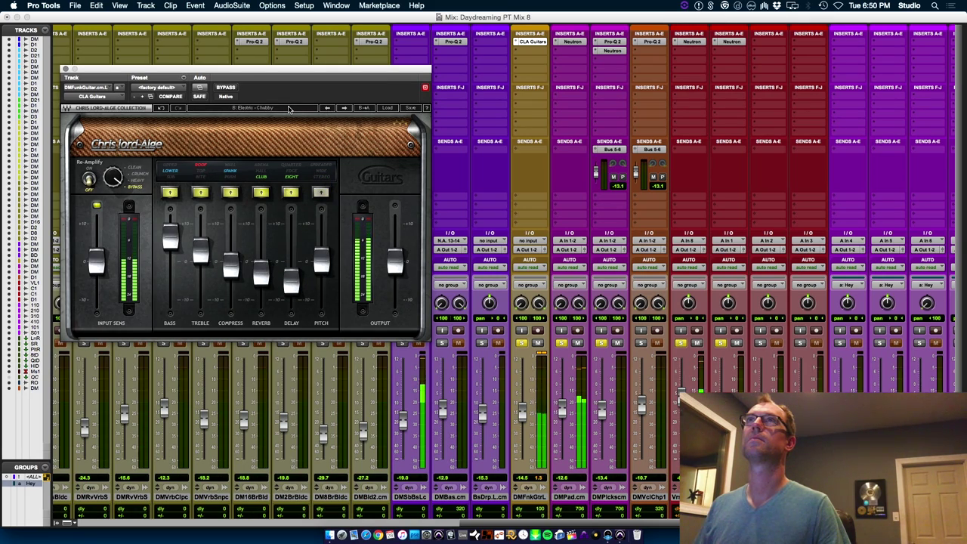
pyautogui.press('space')
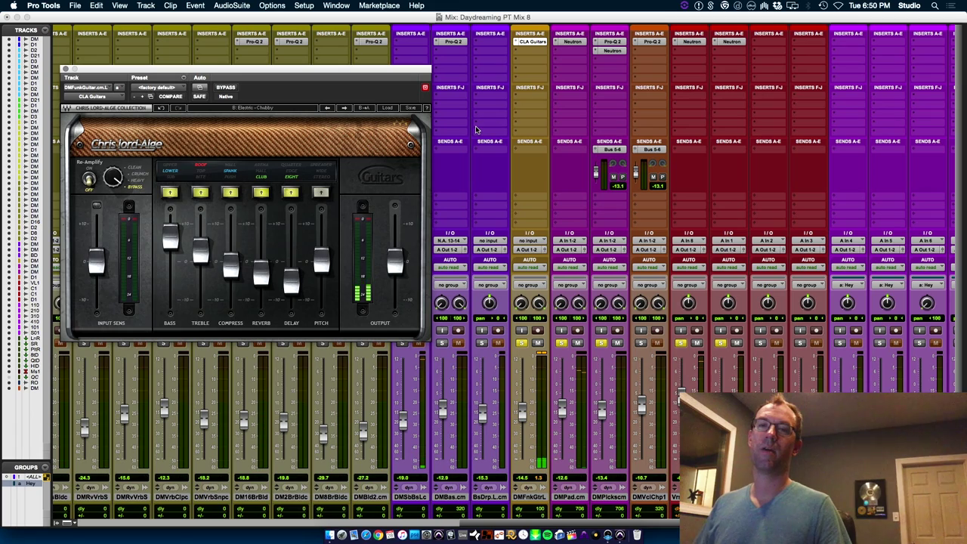
pyautogui.press('super+s')
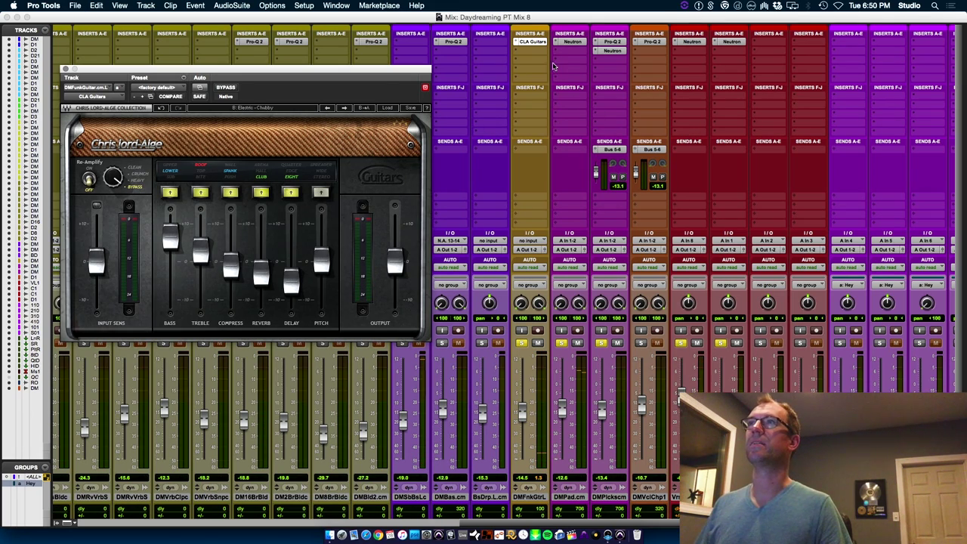
# Insert the multichannel iZotope Neutron plug-in in the second insert slot of the funk guitar track.
pyautogui.click(519, 51)
pyautogui.moveTo(587, 100)
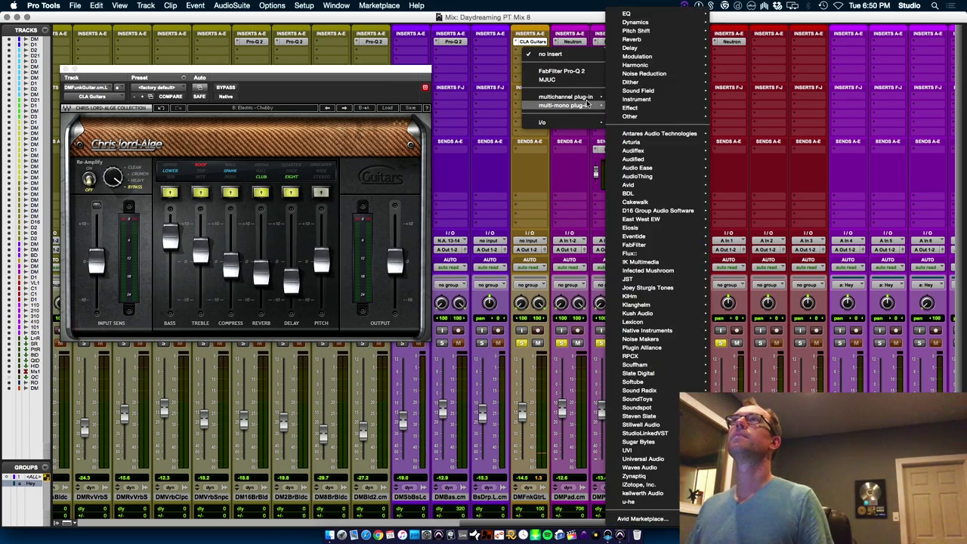
pyautogui.moveTo(662, 520)
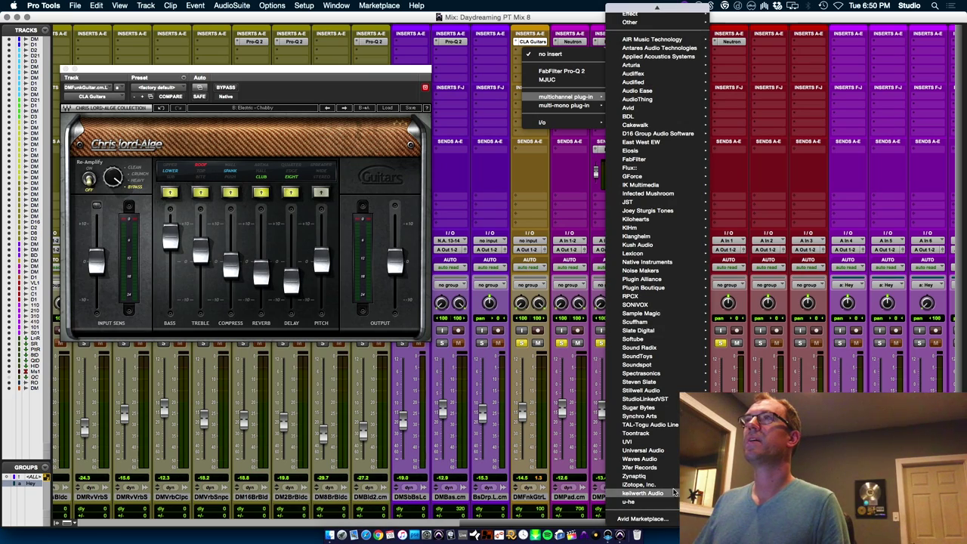
pyautogui.moveTo(665, 488)
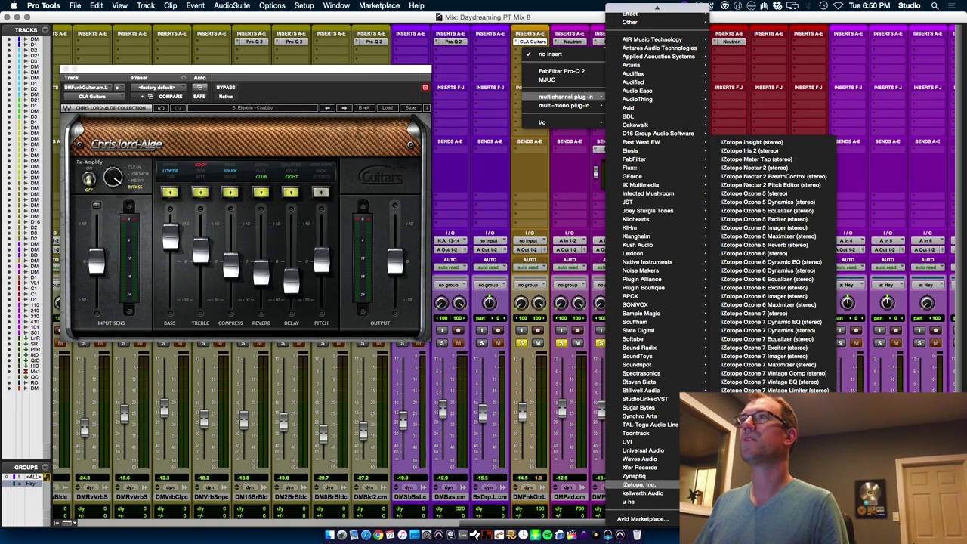
pyautogui.click(744, 488)
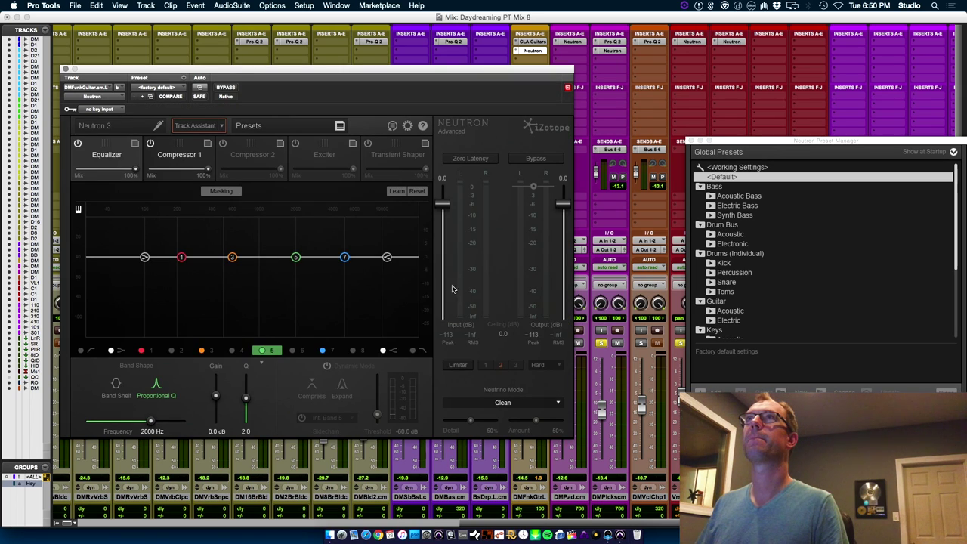
# During playback, turn on Masking in Neutron's equalizer and compare the guitar against Voice 1.
pyautogui.click(220, 191)
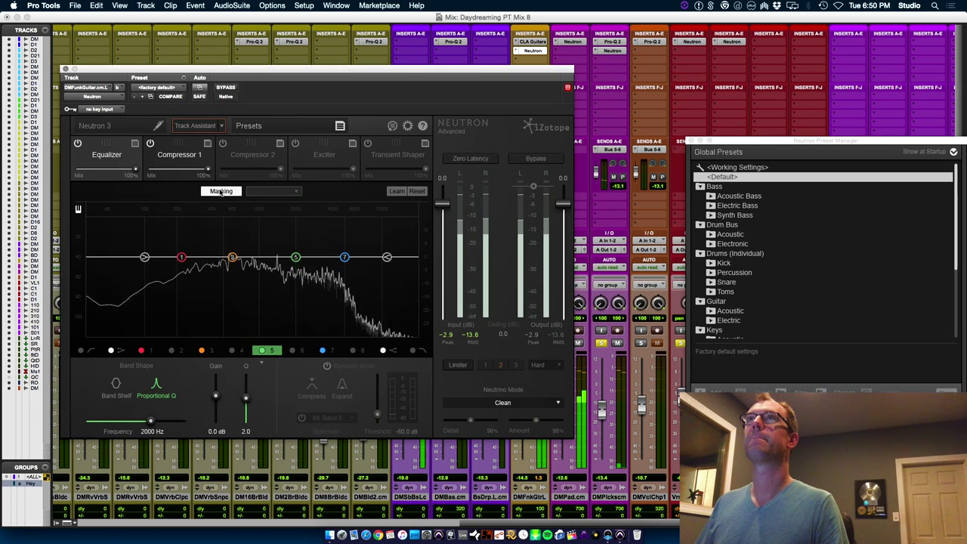
pyautogui.click(283, 195)
pyautogui.click(283, 202)
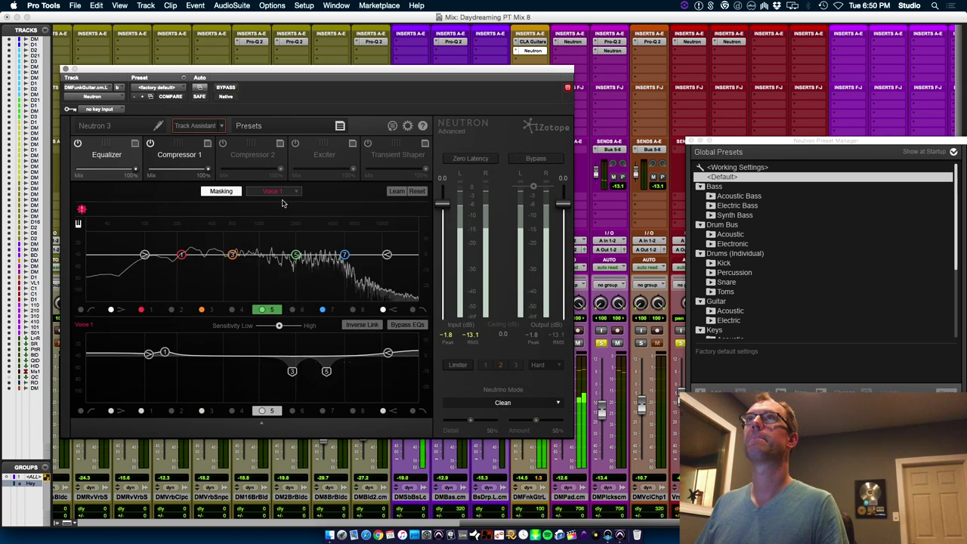
# Run Neutron's Track Assistant on the guitar and use Learn to reposition the equalizer nodes.
pyautogui.click(195, 126)
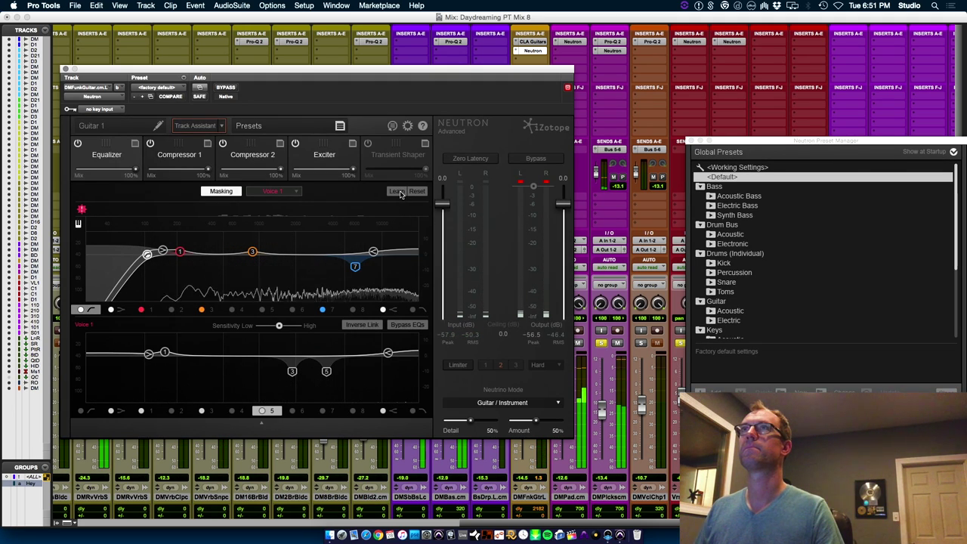
pyautogui.click(398, 191)
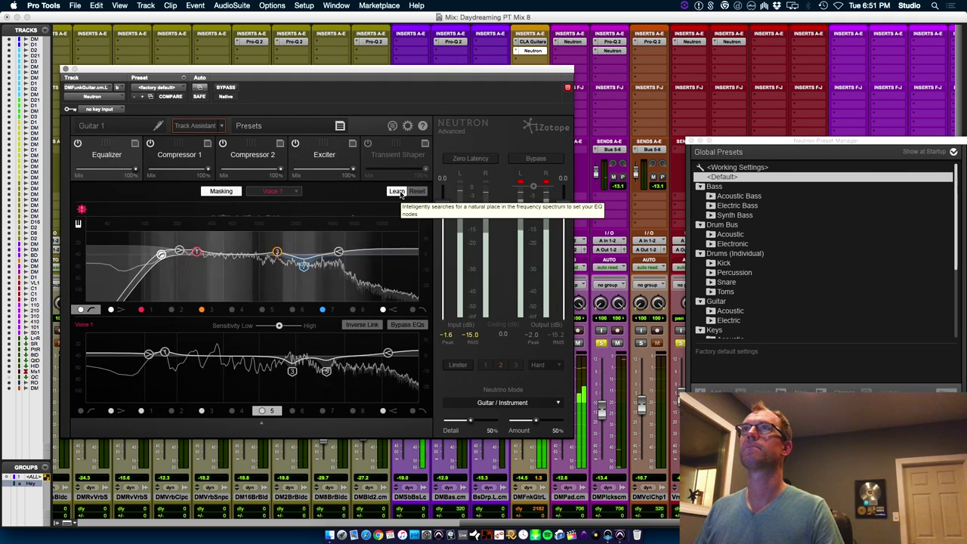
pyautogui.click(397, 191)
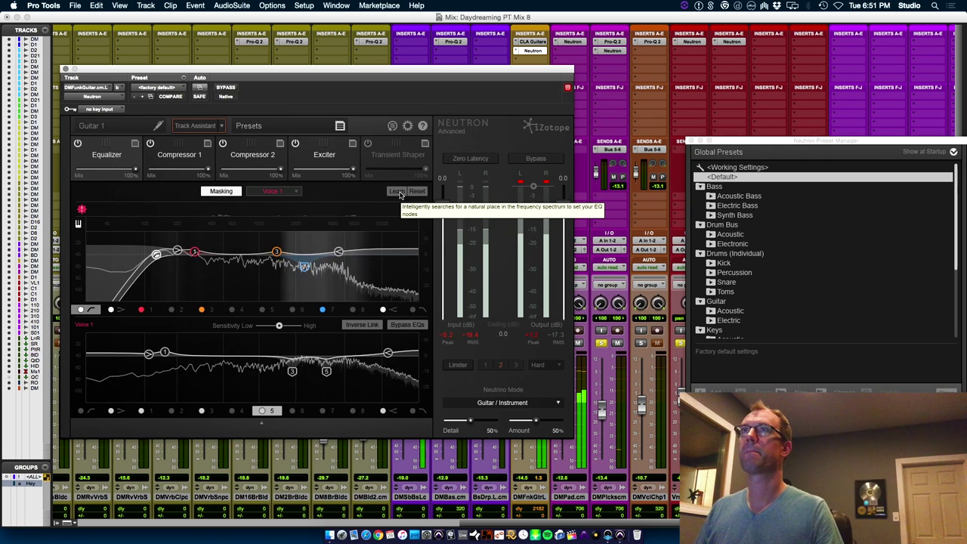
# Close Neutron, lower the funk guitar fader to about -16.9 dB and clear all solos to hear the full mix.
pyautogui.click(65, 69)
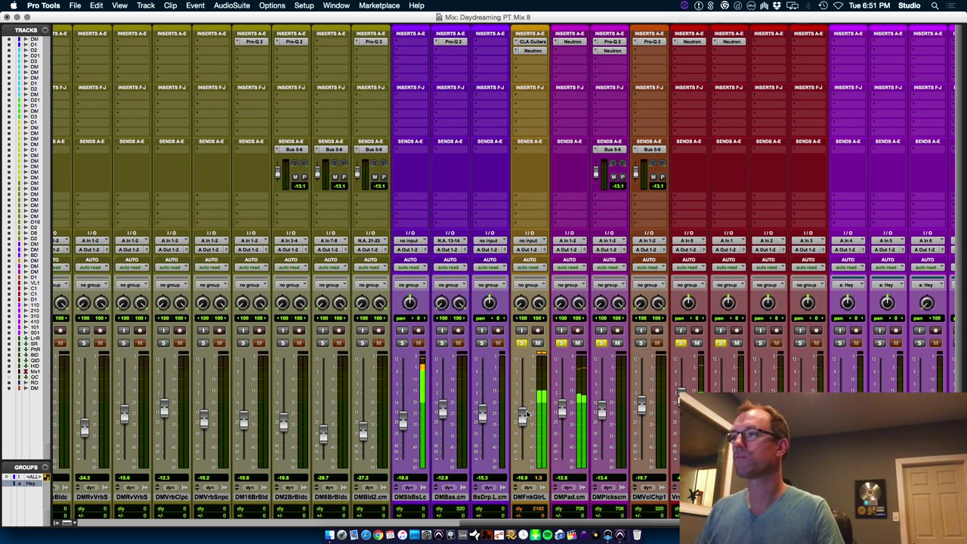
pyautogui.keyDown('alt'); pyautogui.click(520, 344); pyautogui.keyUp('alt')
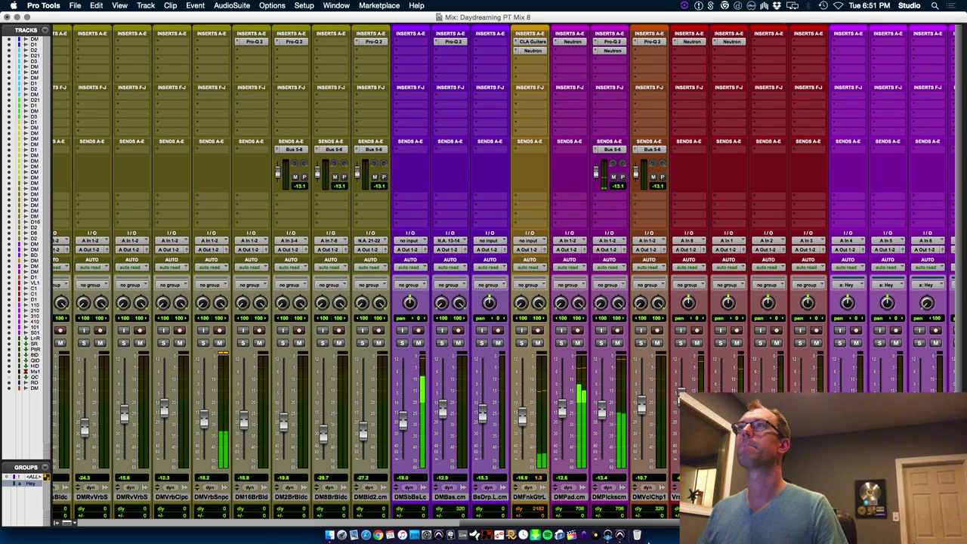
# Solo the verse lead vocal track and play from within its second clip while viewing its channel in the mixer.
pyautogui.moveTo(642, 523); pyautogui.dragTo(525, 503)
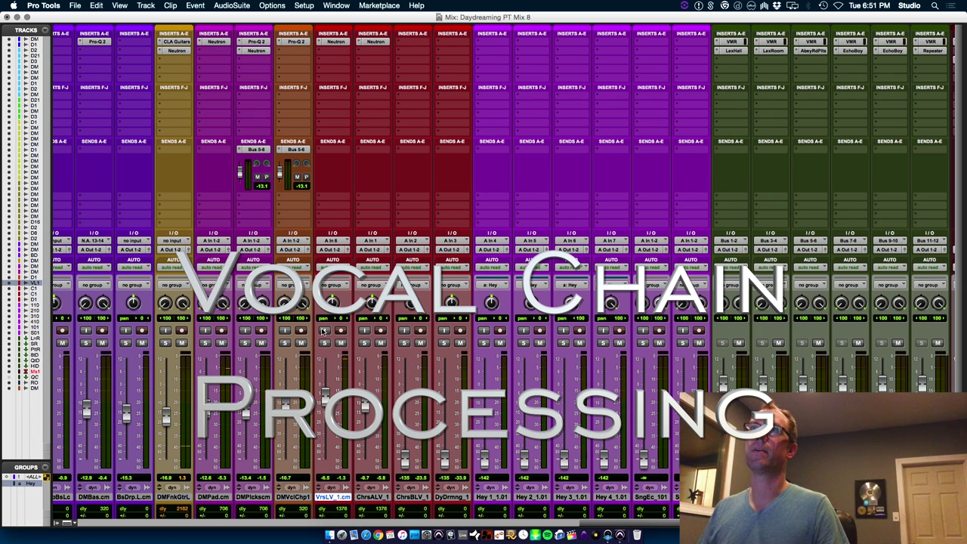
pyautogui.press('super+equal')
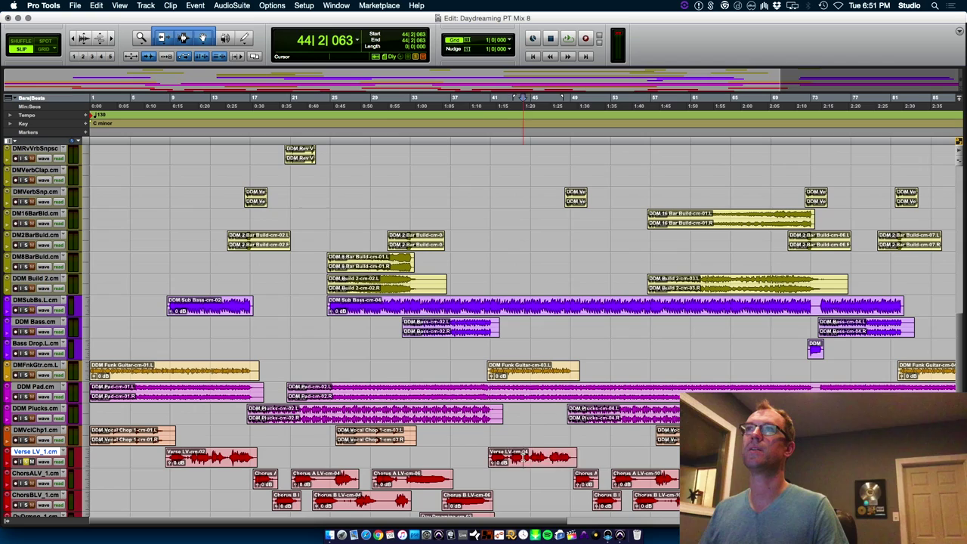
pyautogui.click(523, 457)
pyautogui.press('space')
pyautogui.press('super+equal')
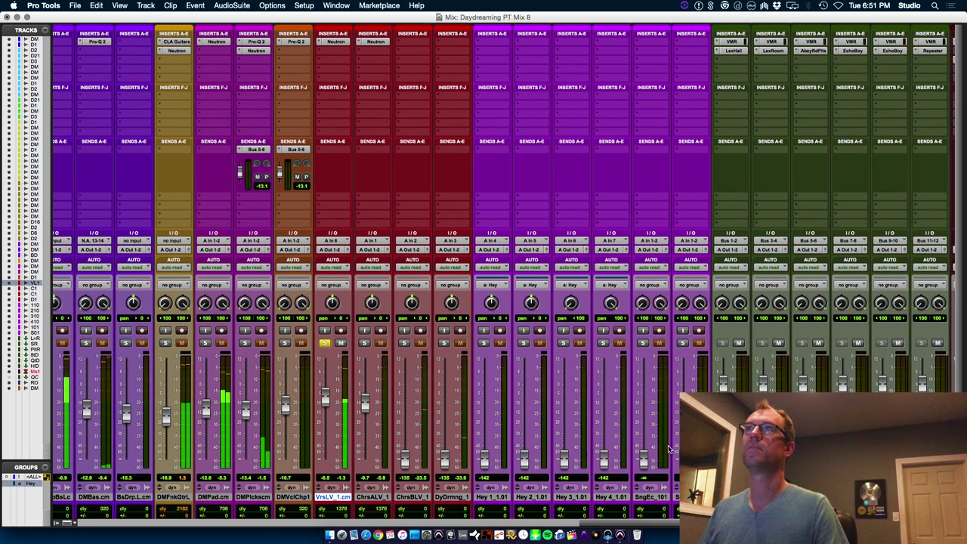
pyautogui.click(337, 50)
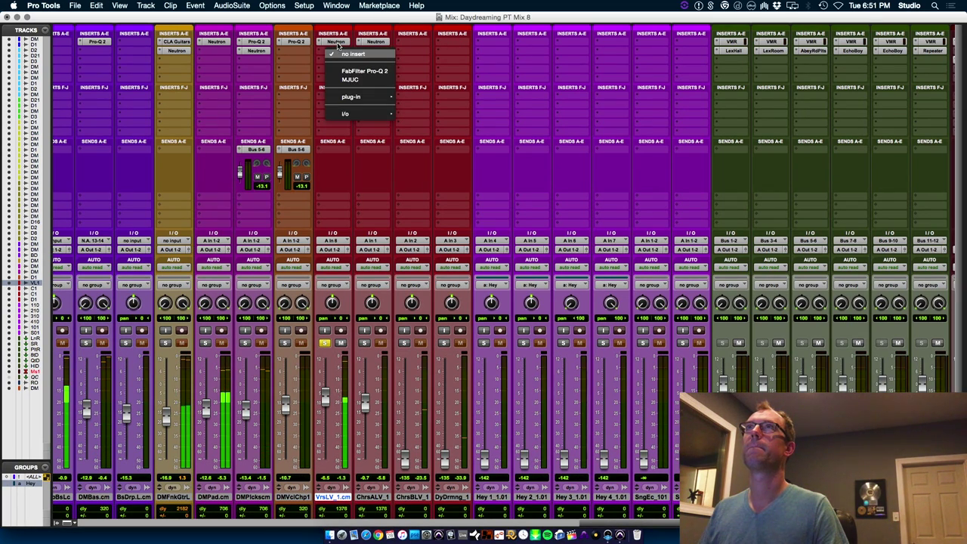
pyautogui.click(339, 44)
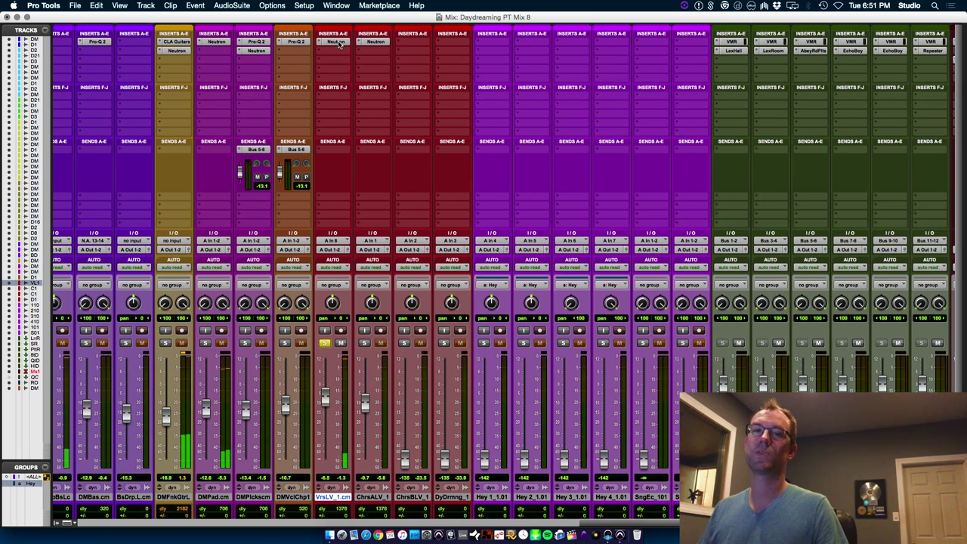
# Save the session and insert the mono Waves RDeEsser in the second insert slot of the verse lead vocal track.
pyautogui.press('super+s')
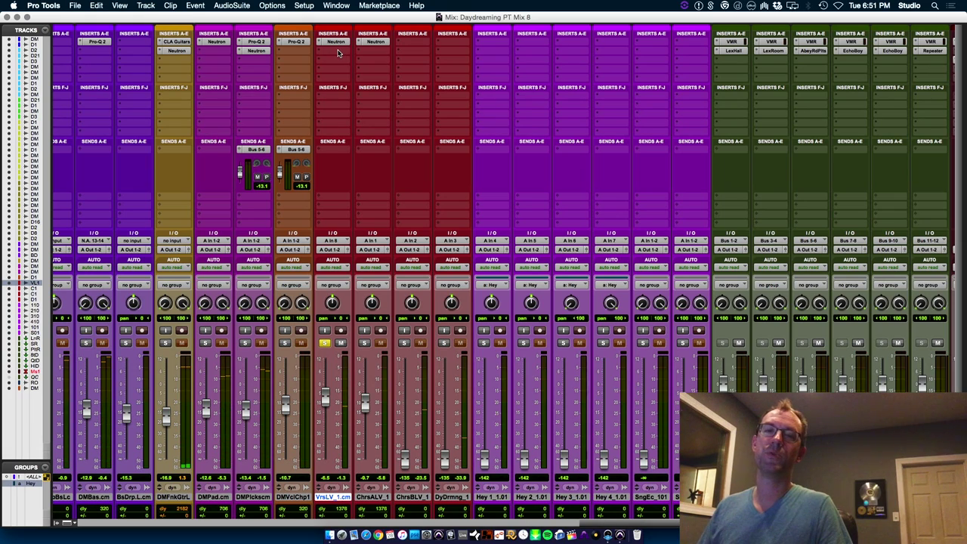
pyautogui.click(339, 51)
pyautogui.moveTo(366, 96)
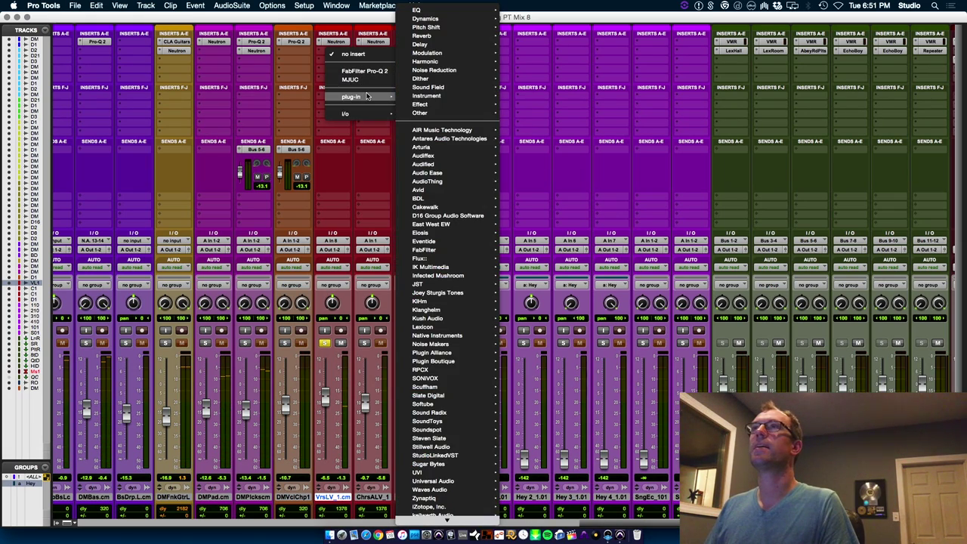
pyautogui.moveTo(453, 482)
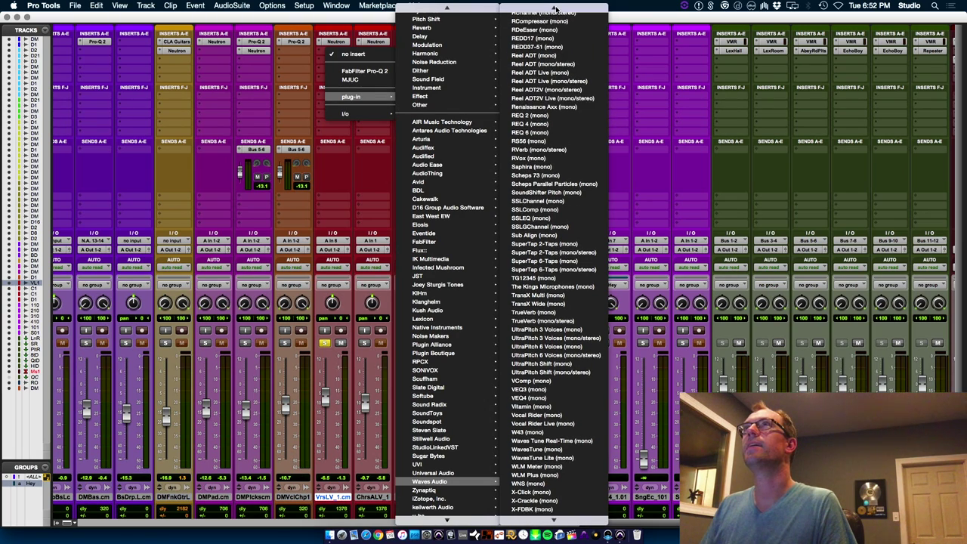
pyautogui.click(540, 55)
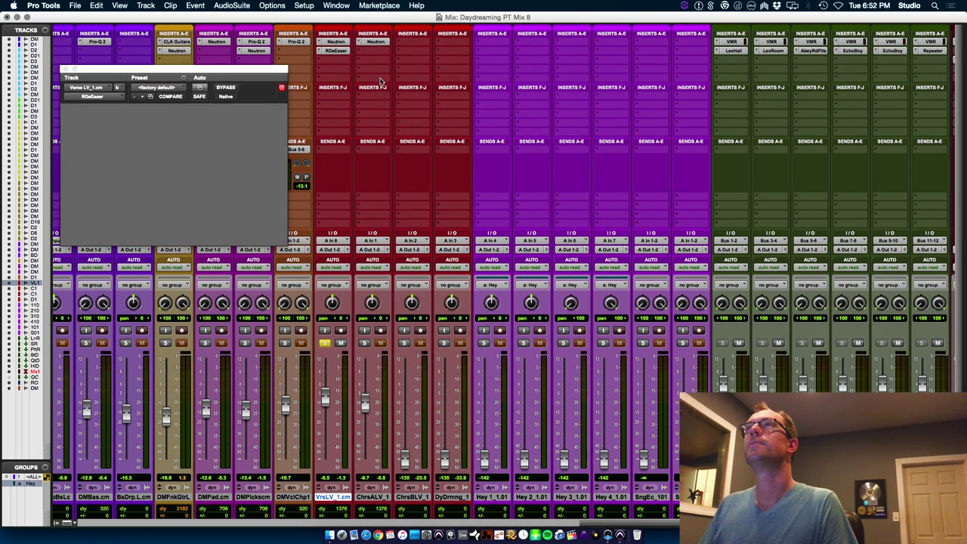
# Set the RDeEsser frequency to 10622 Hz while playing the verse vocal, and stop playback.
pyautogui.press('space')
pyautogui.moveTo(95, 212); pyautogui.dragTo(95, 186)
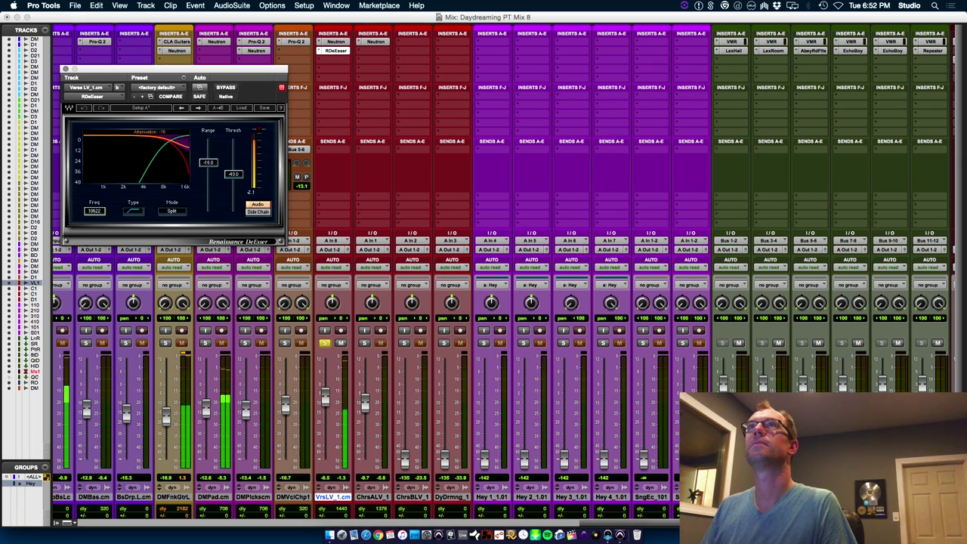
pyautogui.press('space')
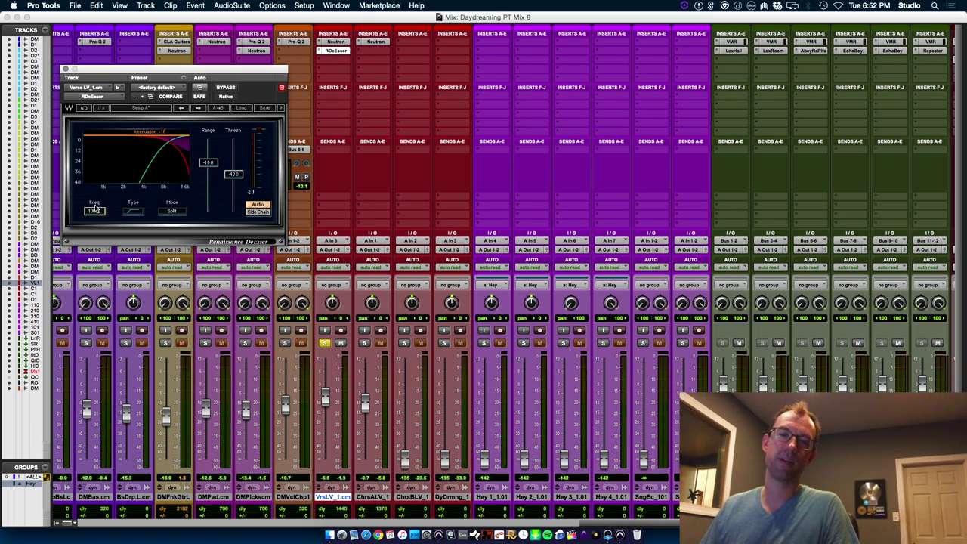
# Insert the mono Waves Kramer PIE compressor in the third insert slot of the verse lead vocal track.
pyautogui.click(333, 60)
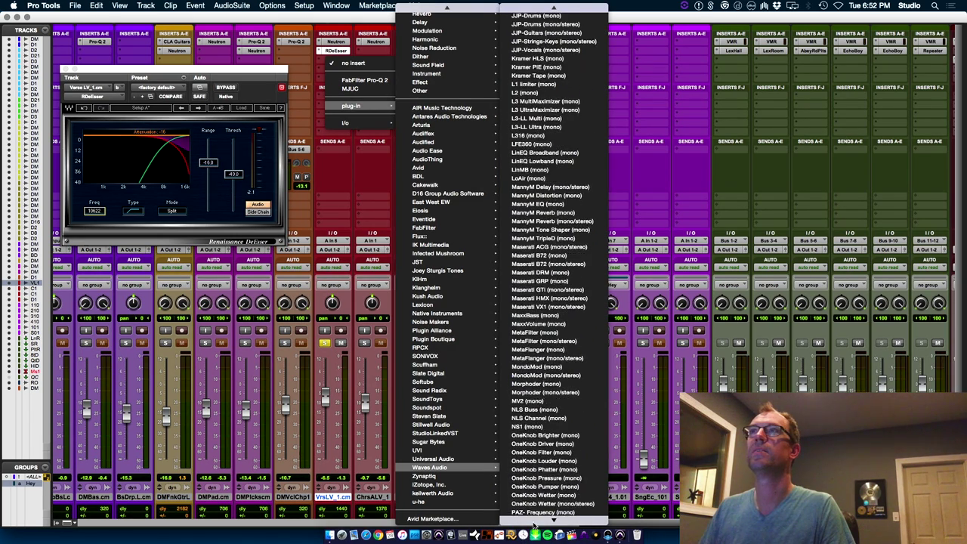
pyautogui.scroll(-3, 555, 472)
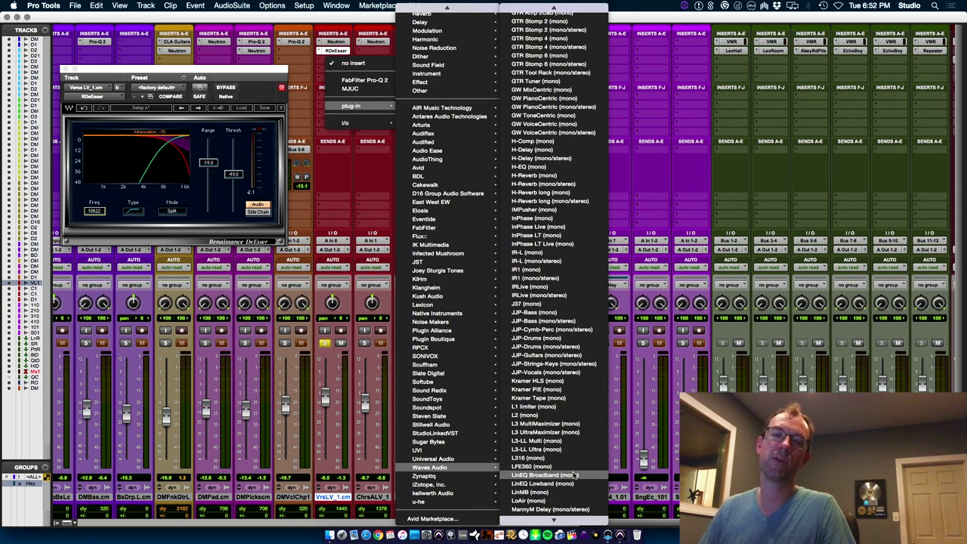
pyautogui.scroll(-3, 574, 476)
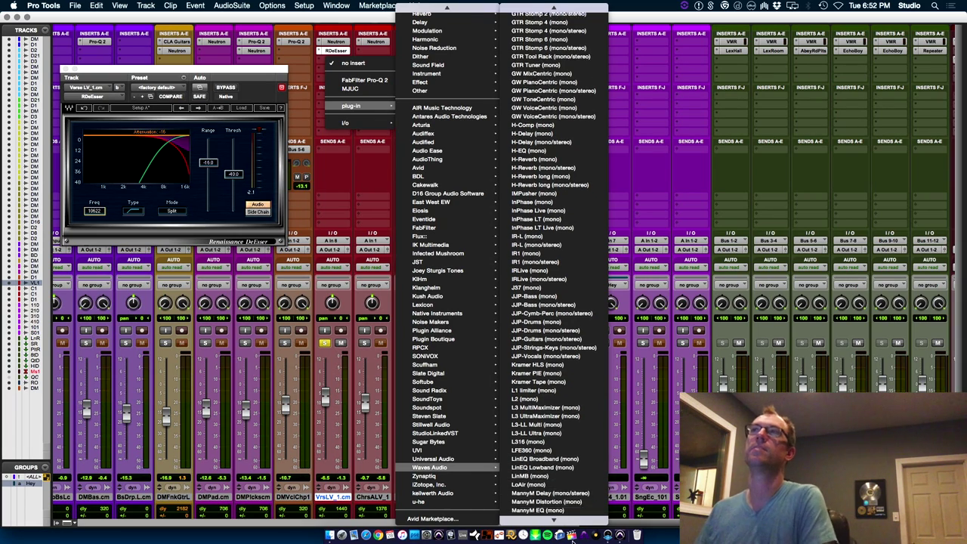
pyautogui.scroll(-5, 567, 472)
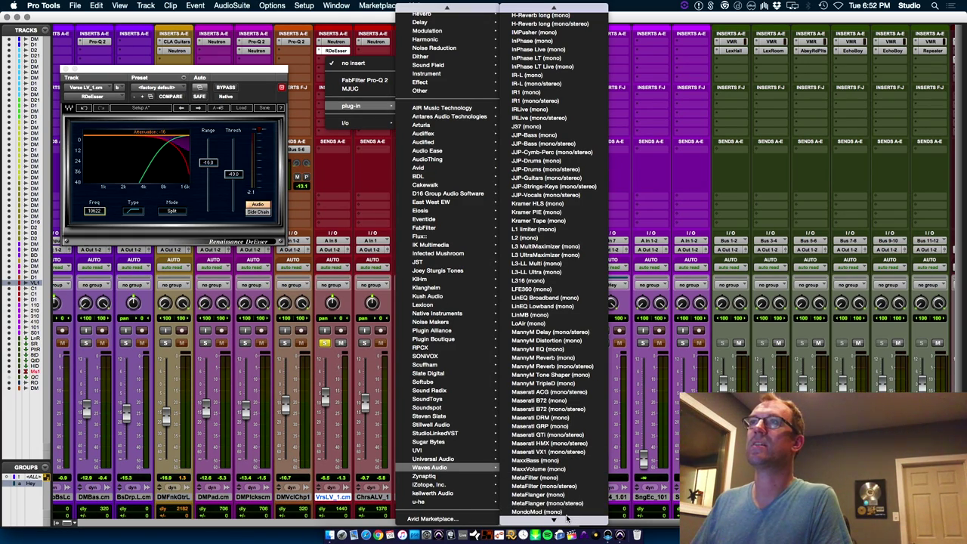
pyautogui.scroll(4, 557, 177)
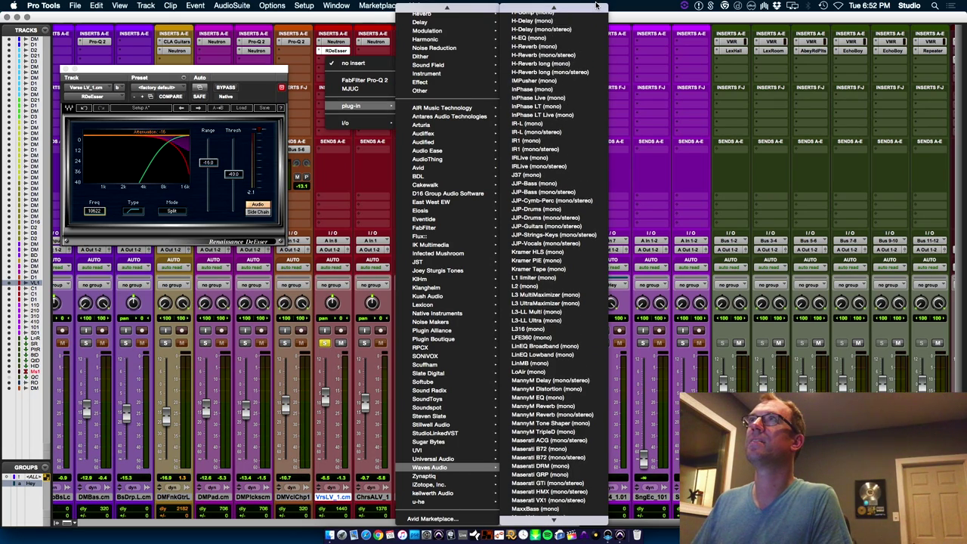
pyautogui.scroll(-5, 556, 494)
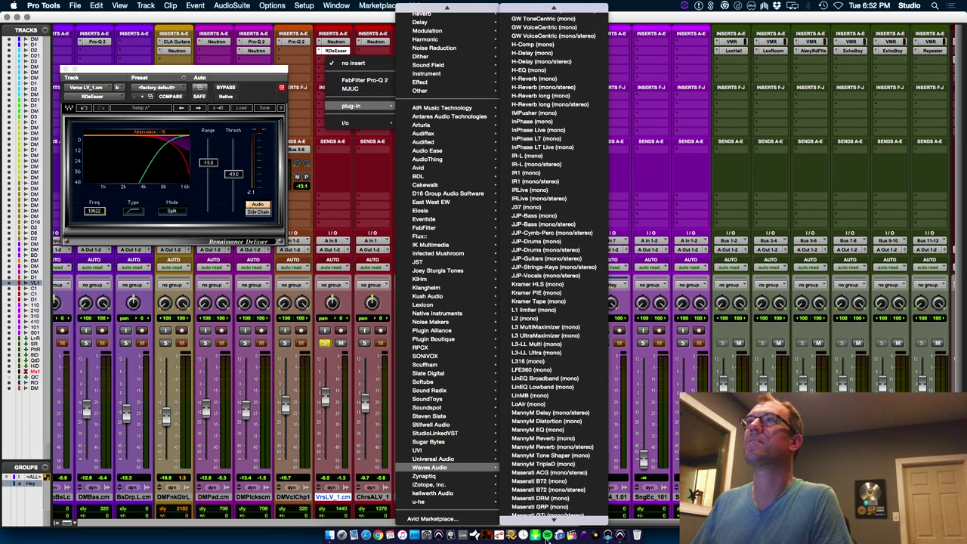
pyautogui.scroll(6, 570, 46)
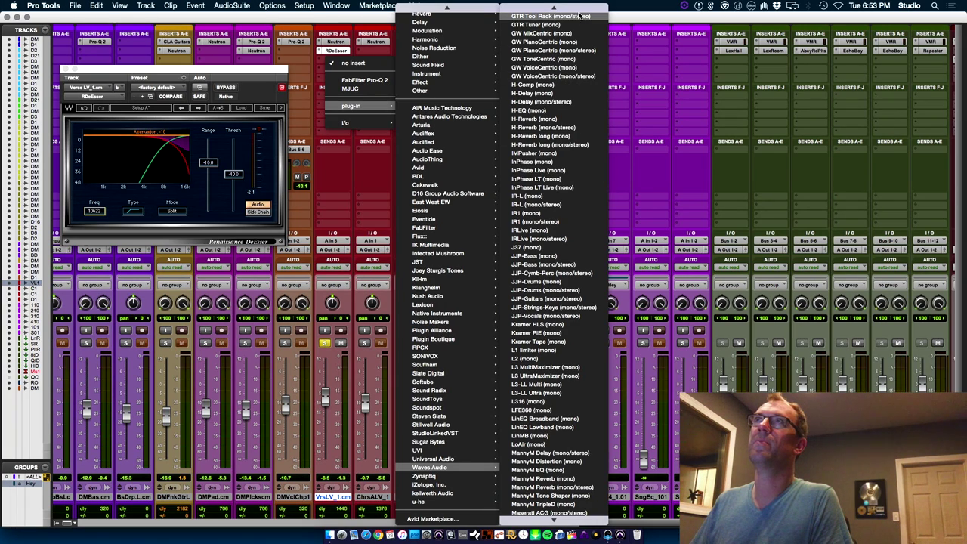
pyautogui.moveTo(579, 4)
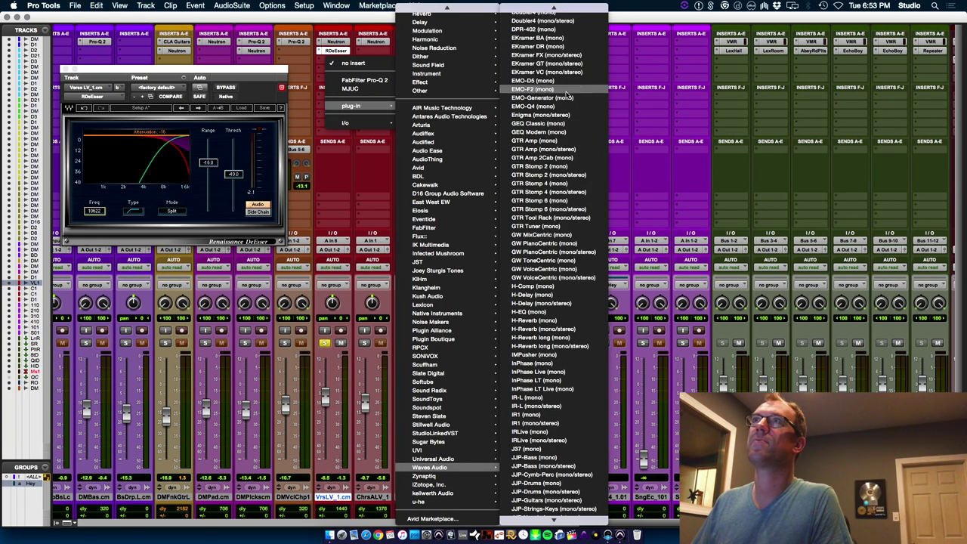
pyautogui.scroll(-4, 573, 503)
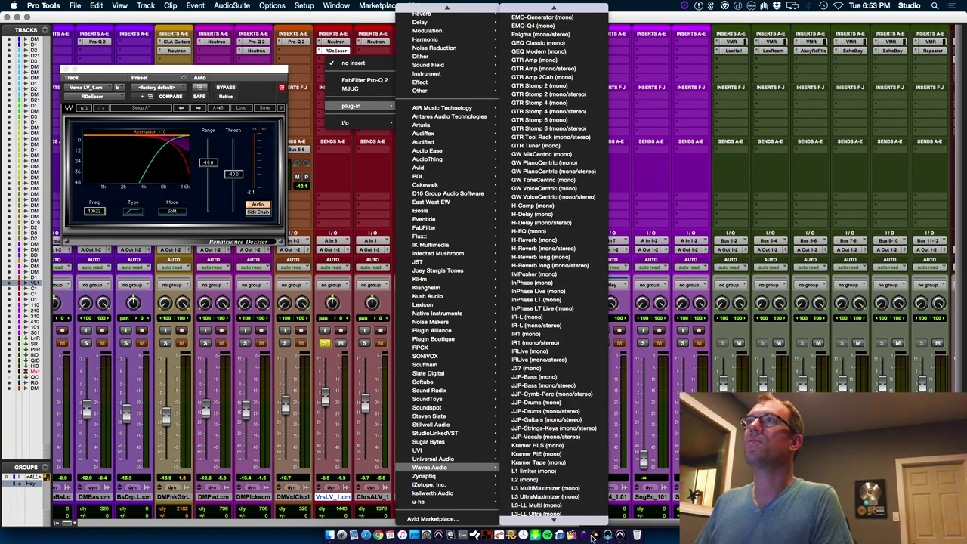
pyautogui.click(571, 438)
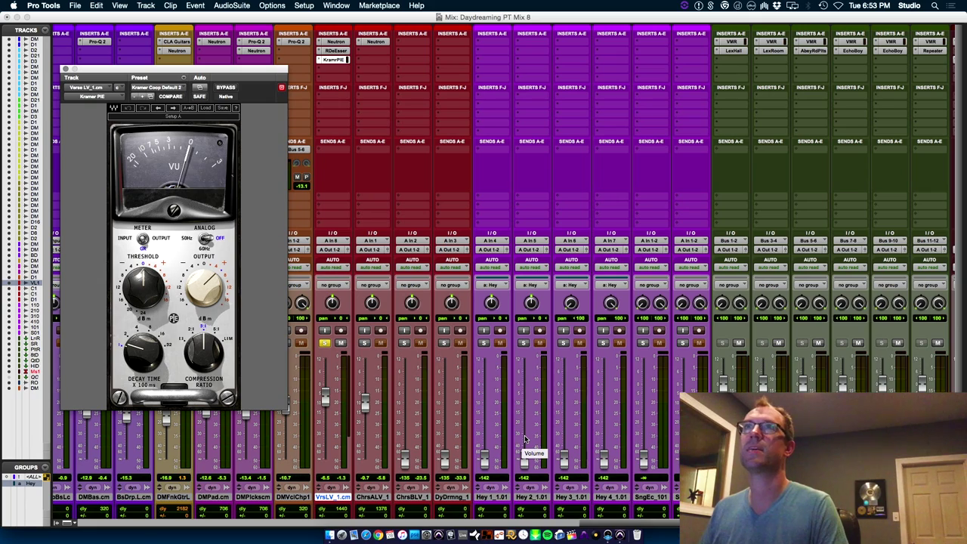
# Play the mix, unsolo the verse lead vocal and lower its level to about -8.4 dB, comparing the Kramer PIE with bypass.
pyautogui.press('space')
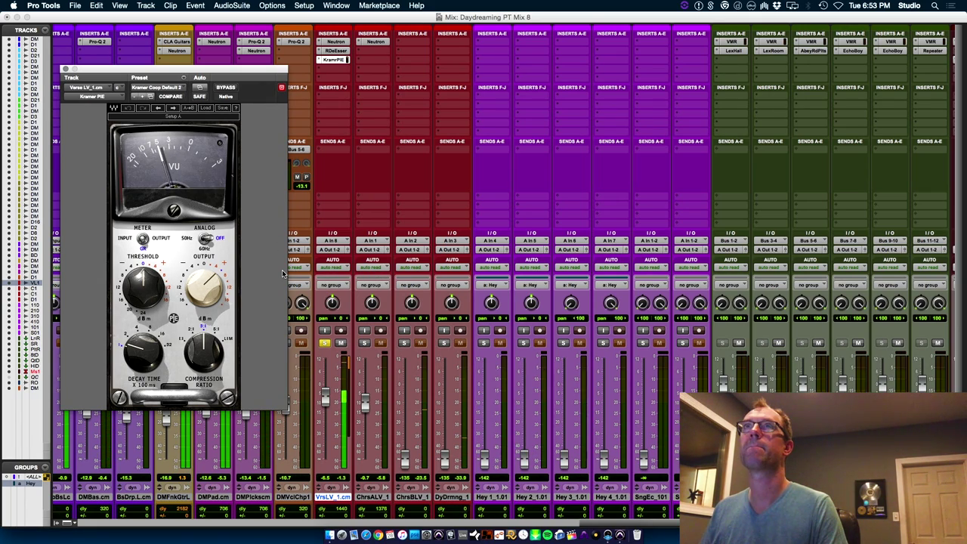
pyautogui.click(324, 342)
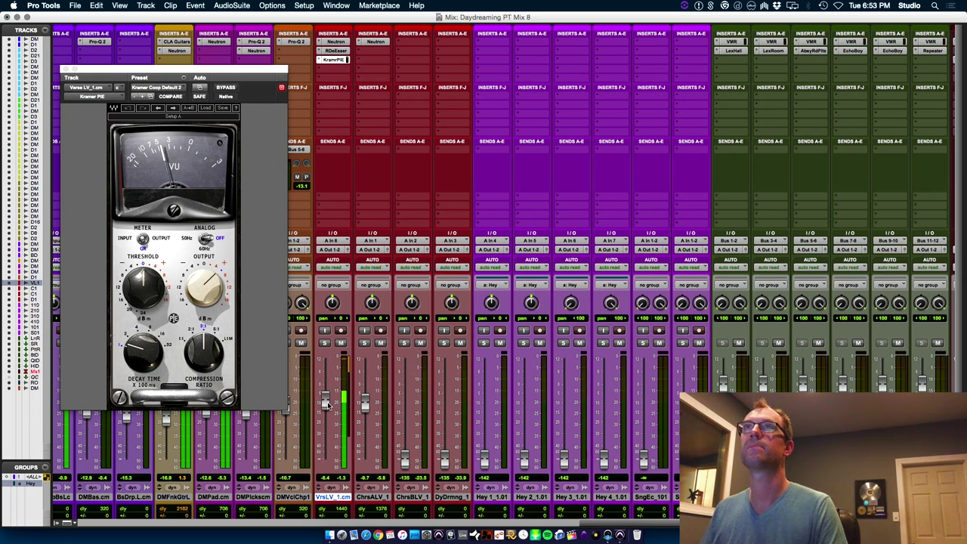
pyautogui.click(229, 89)
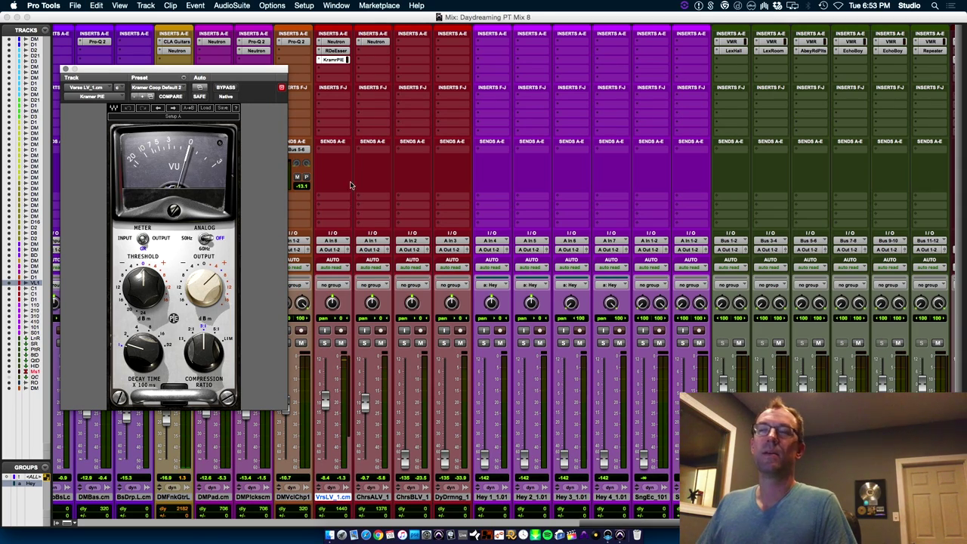
# Add a send to Bus 7-8 on the verse lead vocal and set its level to about -22.6 dB.
pyautogui.click(329, 161)
pyautogui.moveTo(361, 178)
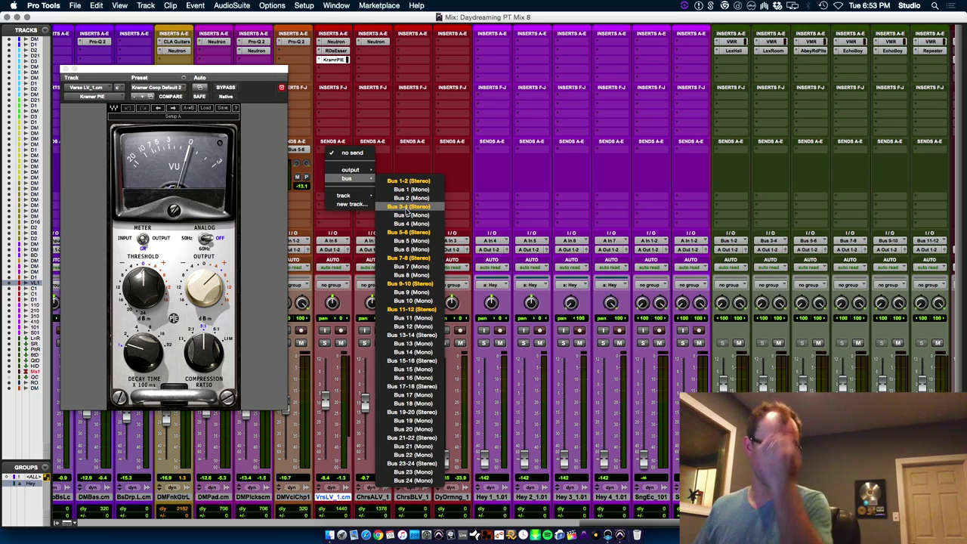
pyautogui.click(418, 260)
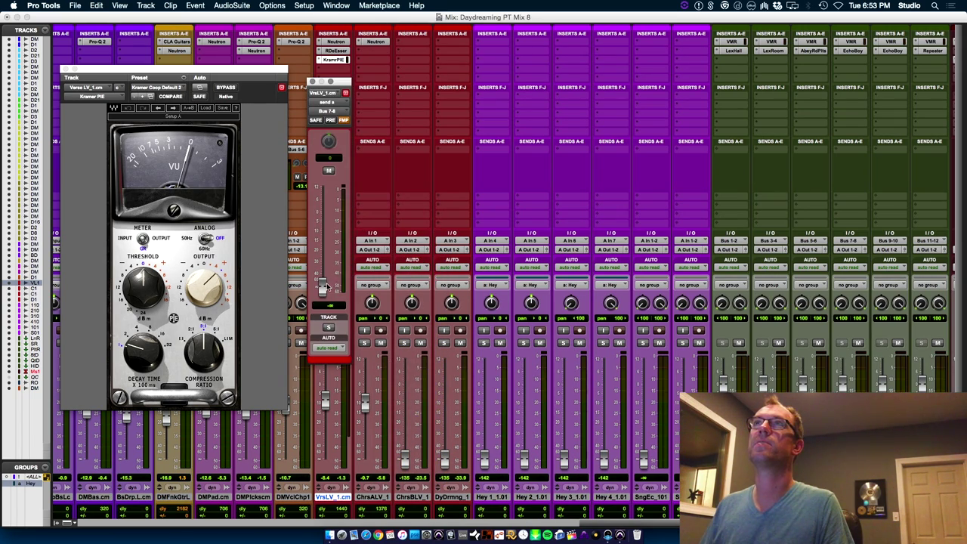
pyautogui.moveTo(333, 262); pyautogui.dragTo(334, 253)
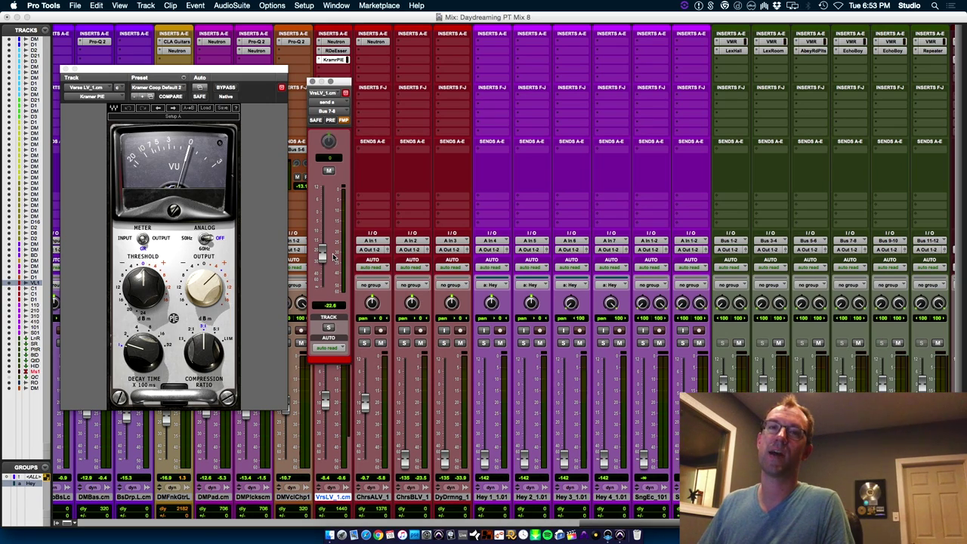
# Raise the vocal's Bus 7-8 send to about -15.3 dB during playback and move the send window away from the track.
pyautogui.press('space')
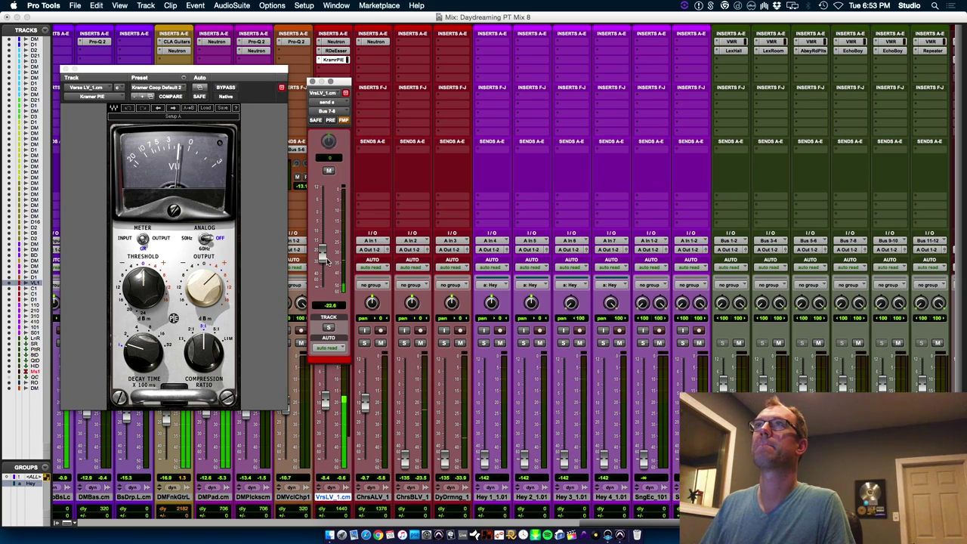
pyautogui.moveTo(326, 260); pyautogui.dragTo(323, 240)
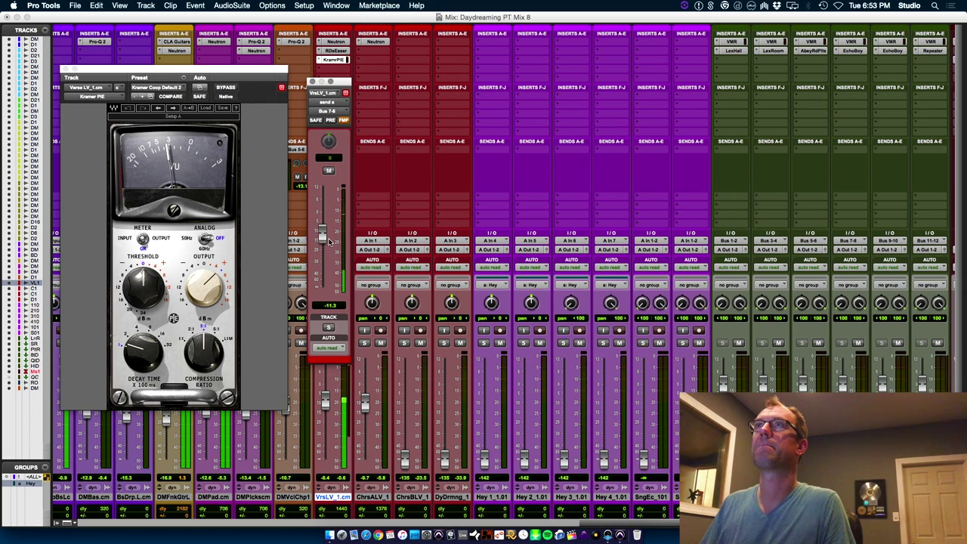
pyautogui.moveTo(342, 81); pyautogui.dragTo(480, 100)
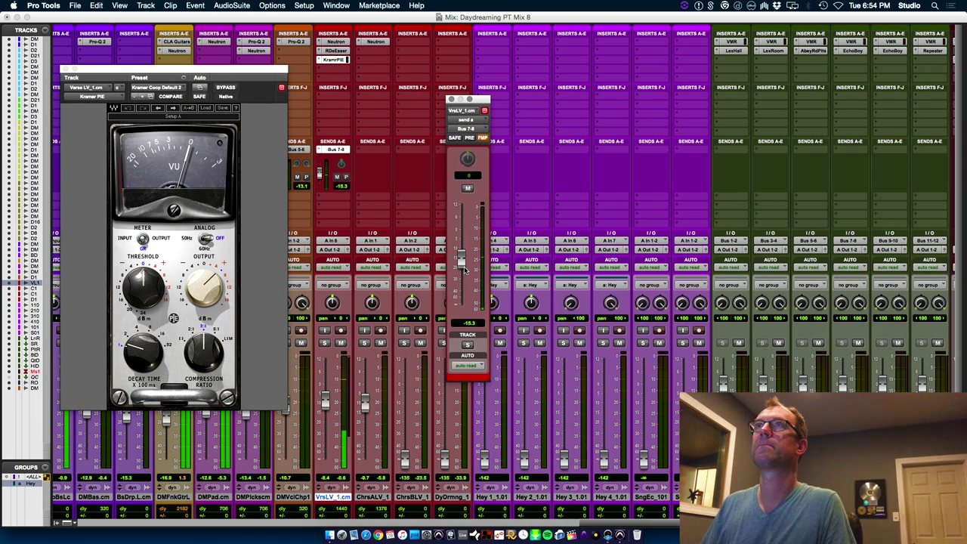
# Add a second vocal send to Bus 1-2, show its inline controls and set its level to about -22.3 dB.
pyautogui.click(337, 198)
pyautogui.moveTo(348, 225)
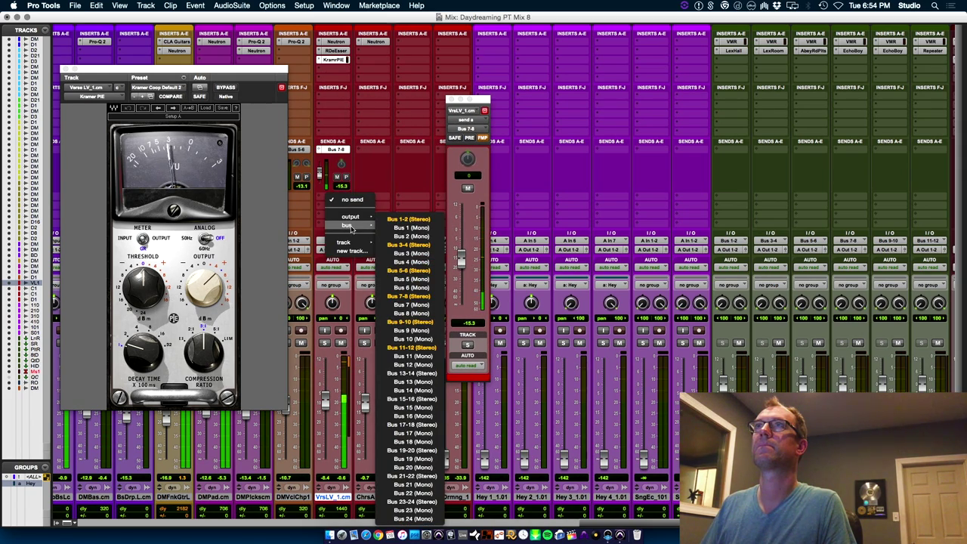
pyautogui.click(421, 221)
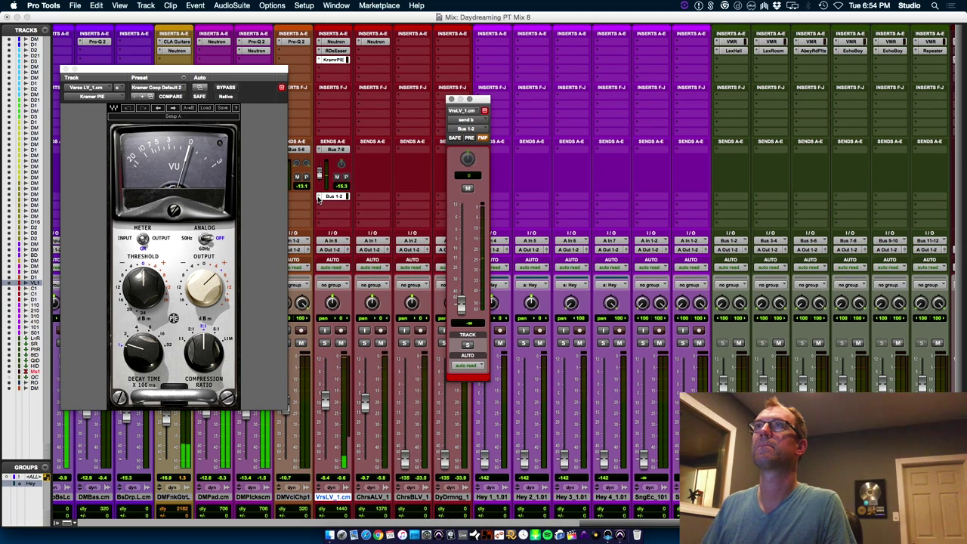
pyautogui.keyDown('super'); pyautogui.click(319, 197); pyautogui.keyUp('super')
pyautogui.moveTo(320, 230); pyautogui.dragTo(320, 223)
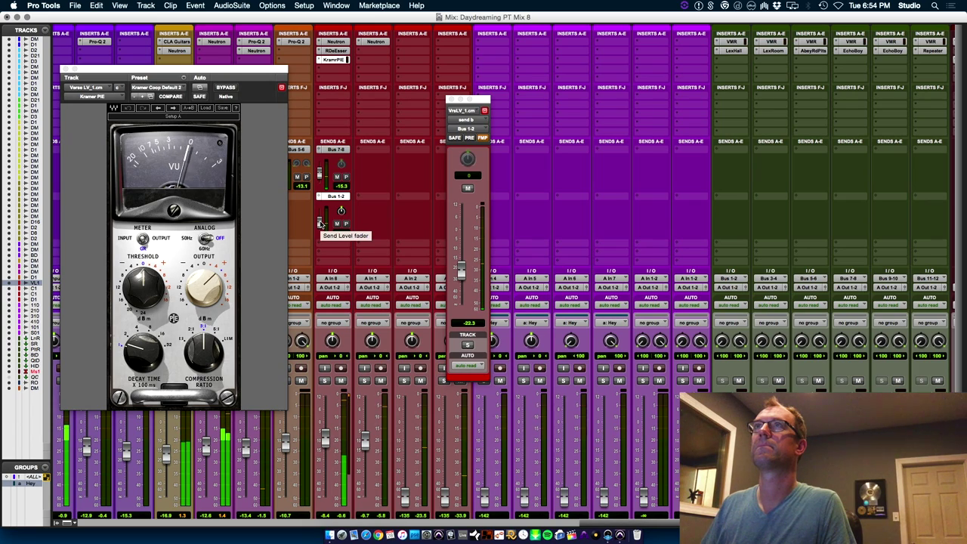
# Solo the verse lead vocal, raise the Kramer PIE threshold to reduce compression, and stop playback.
pyautogui.click(324, 382)
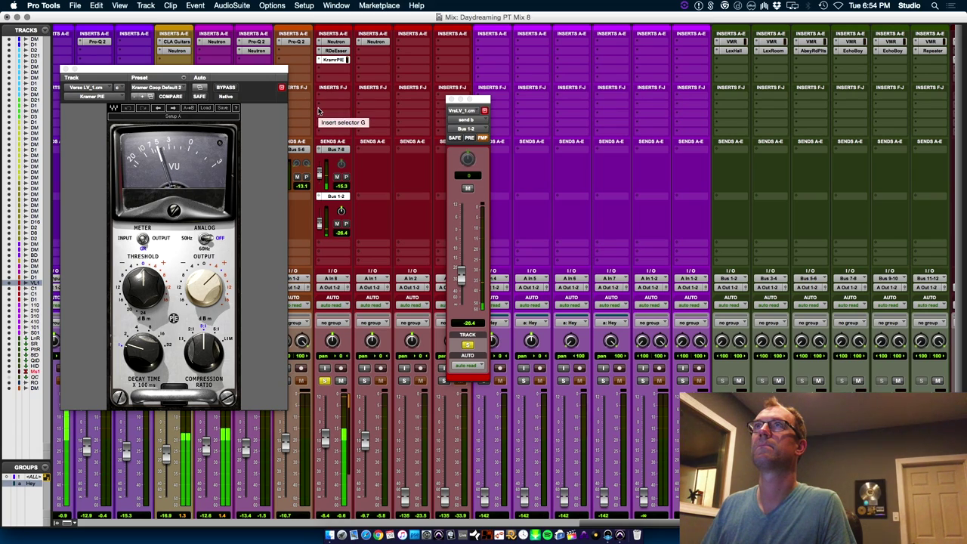
pyautogui.moveTo(158, 289); pyautogui.dragTo(163, 306)
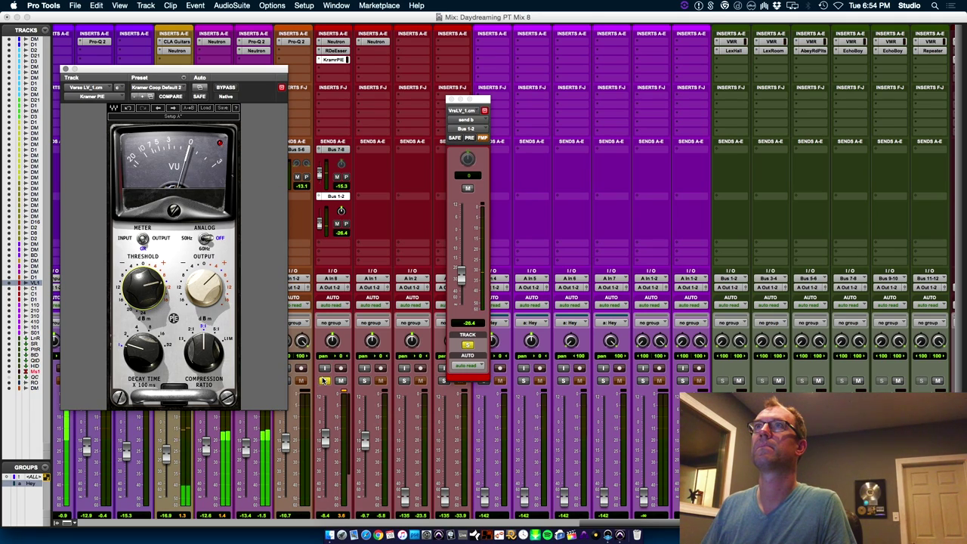
pyautogui.press('space')
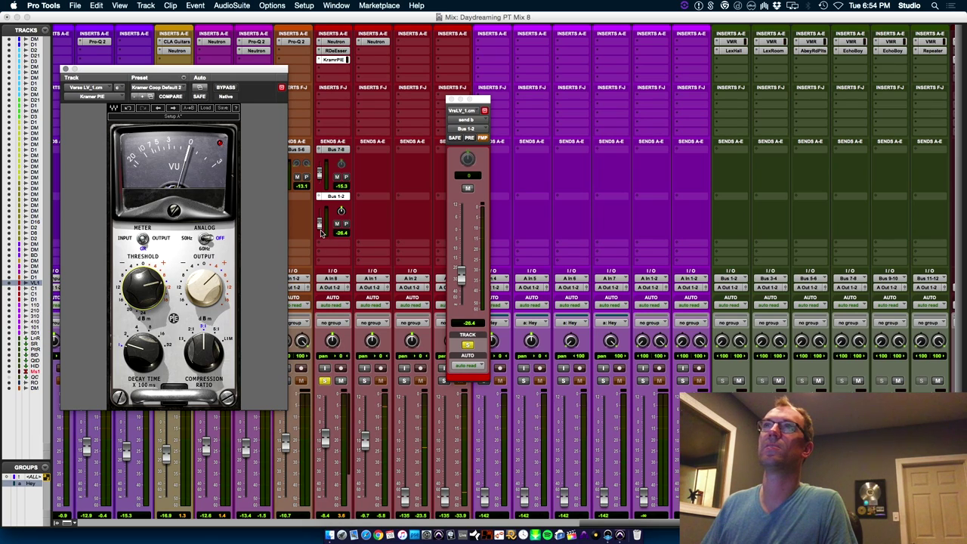
# Resume playback, set the vocal's Bus 7-8 send to -28.4 dB and Bus 1-2 send to -22.3 dB, and unsolo the track.
pyautogui.press('space')
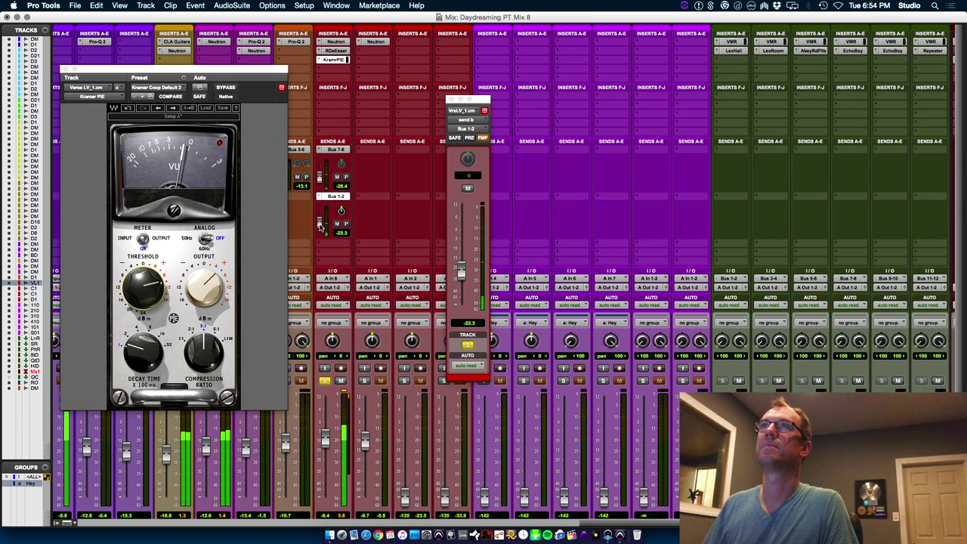
pyautogui.click(325, 381)
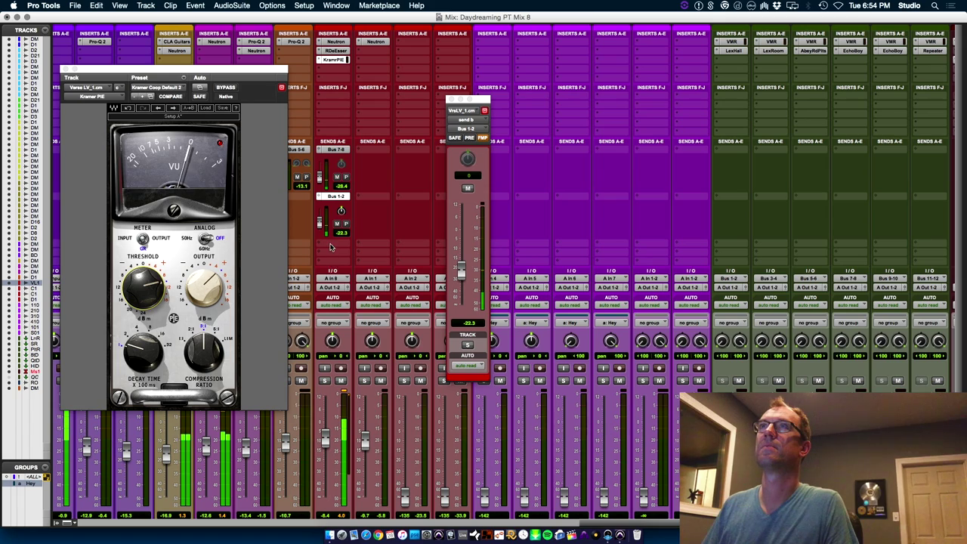
# Add a third verse lead vocal send to Bus 5-6 and set its level to about -24.4 dB.
pyautogui.click(336, 244)
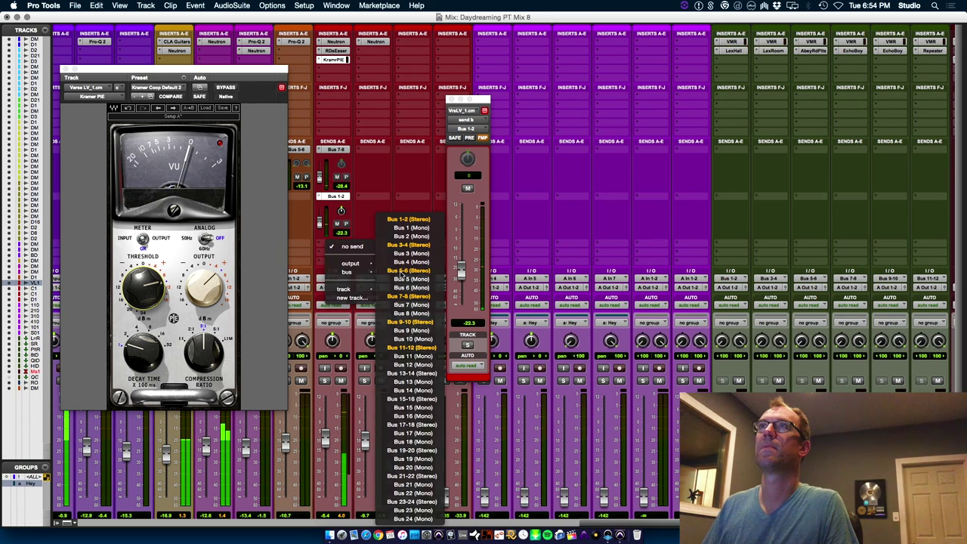
pyautogui.click(323, 247)
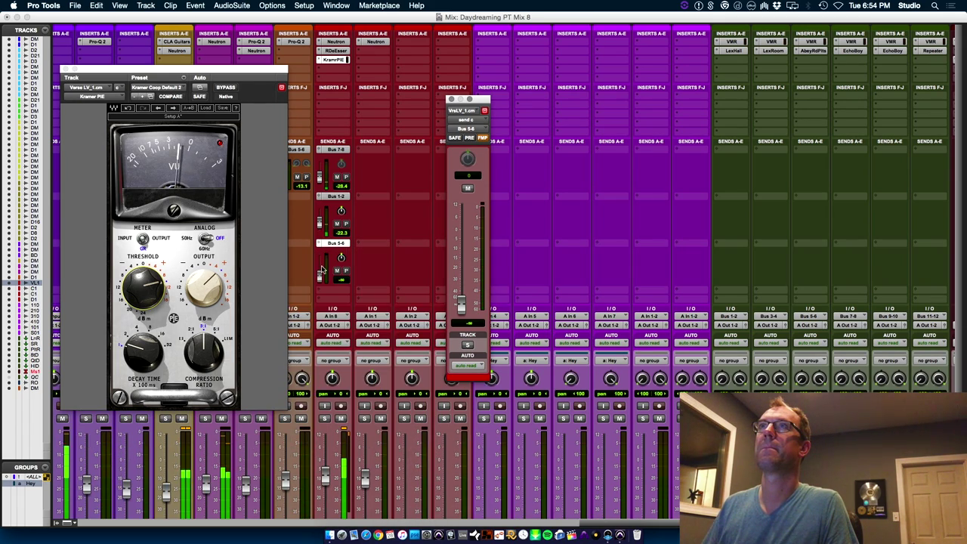
pyautogui.moveTo(319, 281)
pyautogui.mouseDown()
pyautogui.moveTo(322, 265)
pyautogui.moveTo(323, 273)
pyautogui.mouseUp()
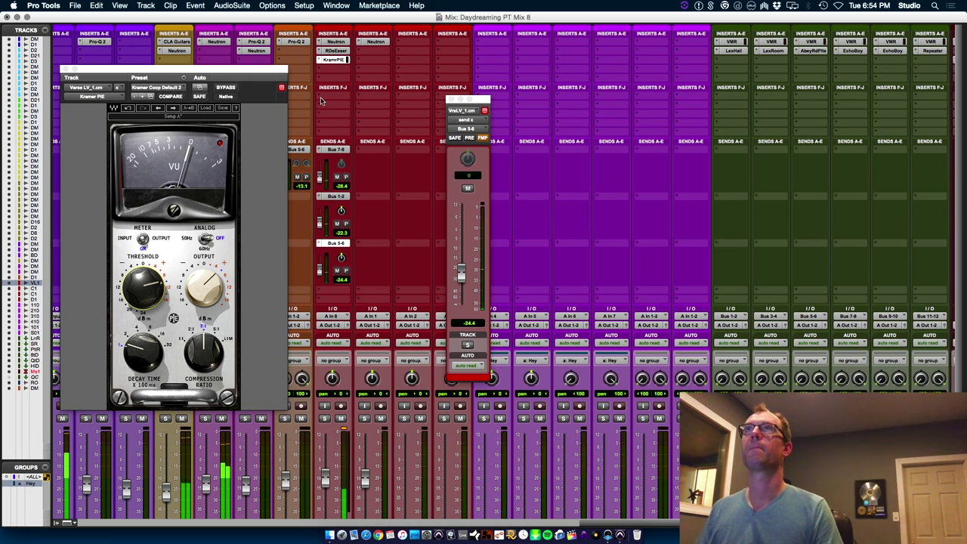
pyautogui.click(331, 72)
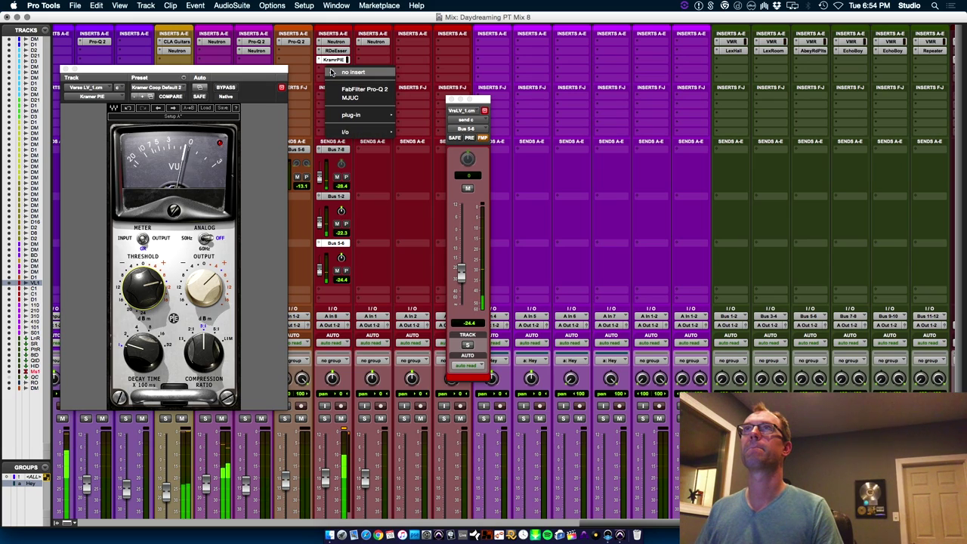
pyautogui.moveTo(365, 114)
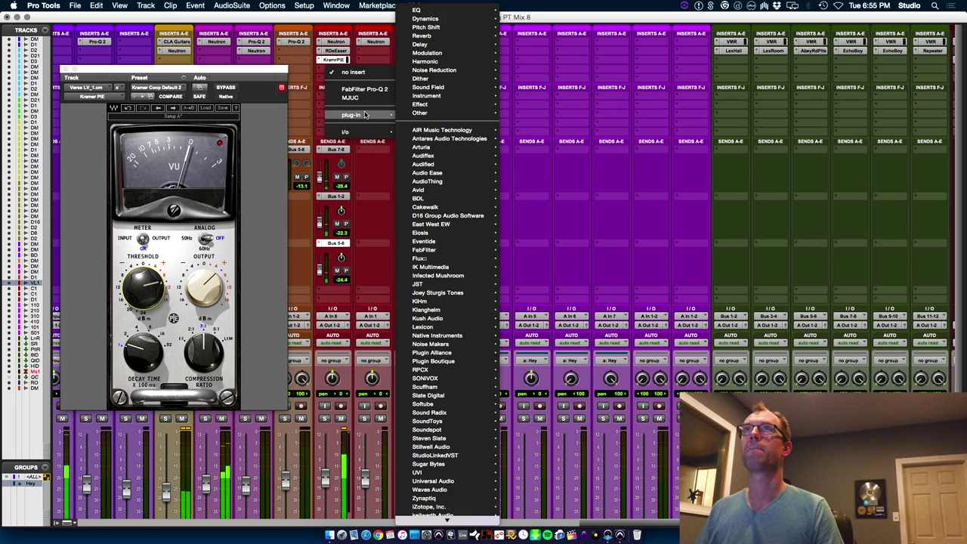
pyautogui.click(316, 21)
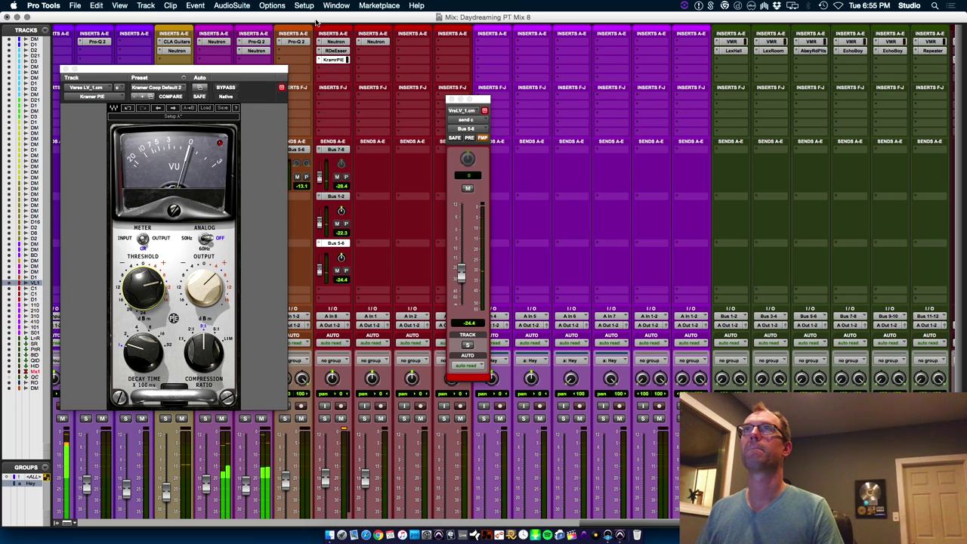
# Replace the open Kramer PIE window with a new SSLEQ (mono) insert on the verse vocal, adjusting its HF gain and high-pass filter before closing it.
pyautogui.click(65, 70)
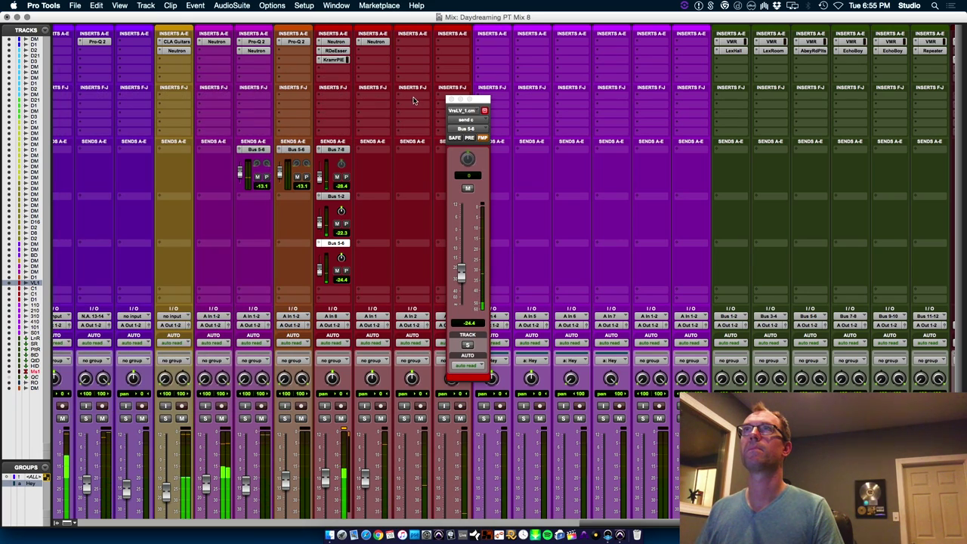
pyautogui.click(338, 68)
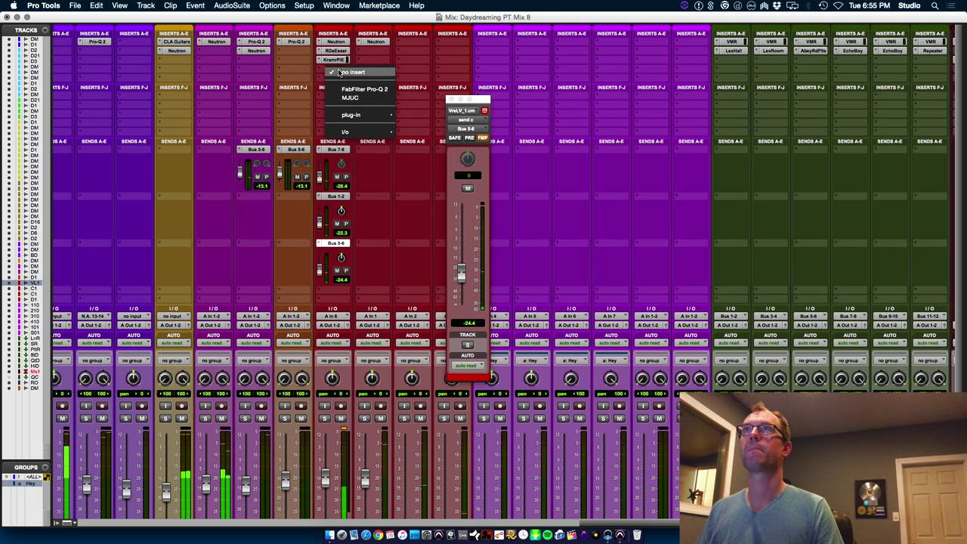
pyautogui.moveTo(367, 117)
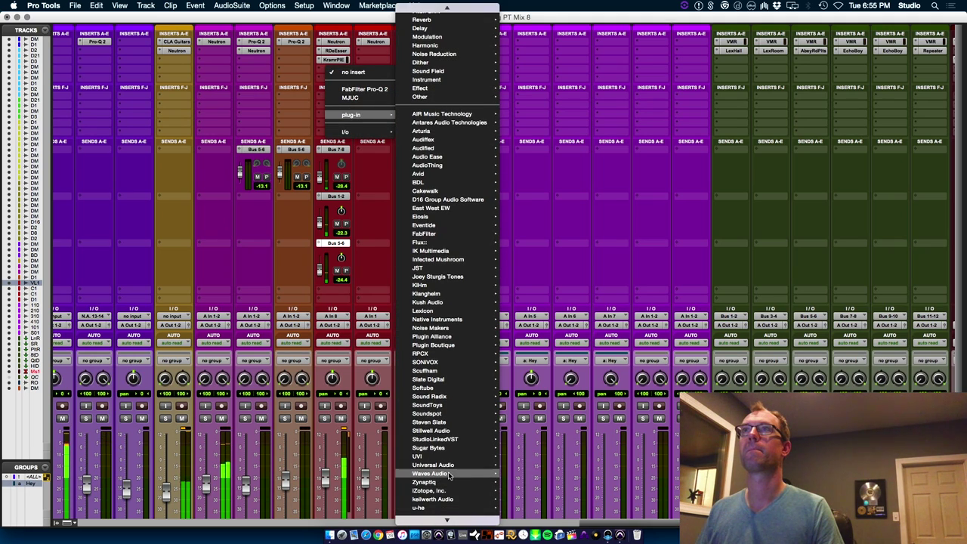
pyautogui.moveTo(446, 473)
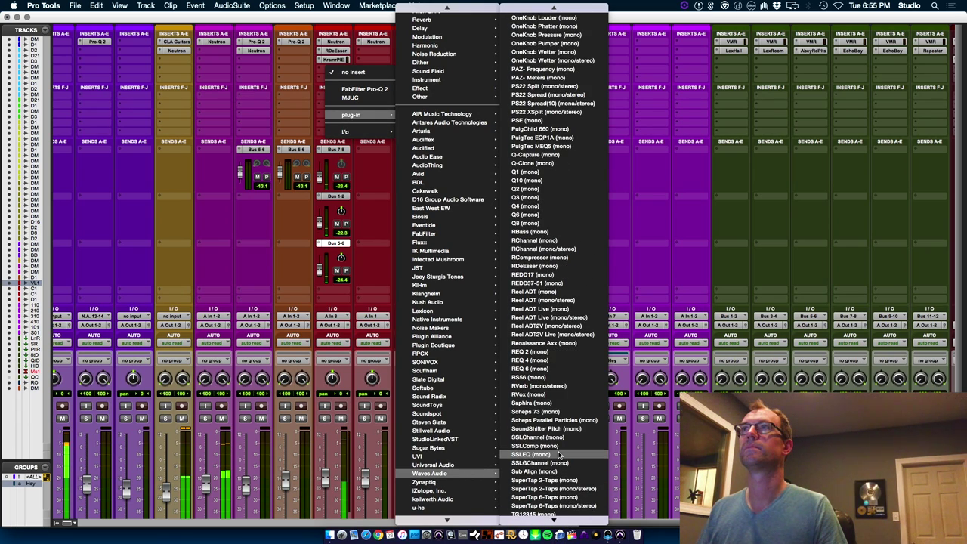
pyautogui.click(559, 456)
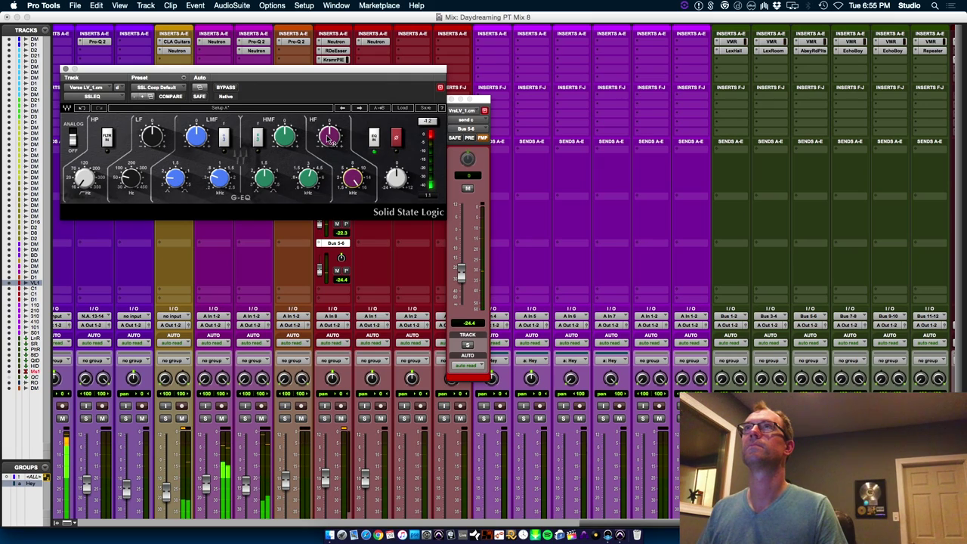
pyautogui.moveTo(328, 139); pyautogui.dragTo(328, 128)
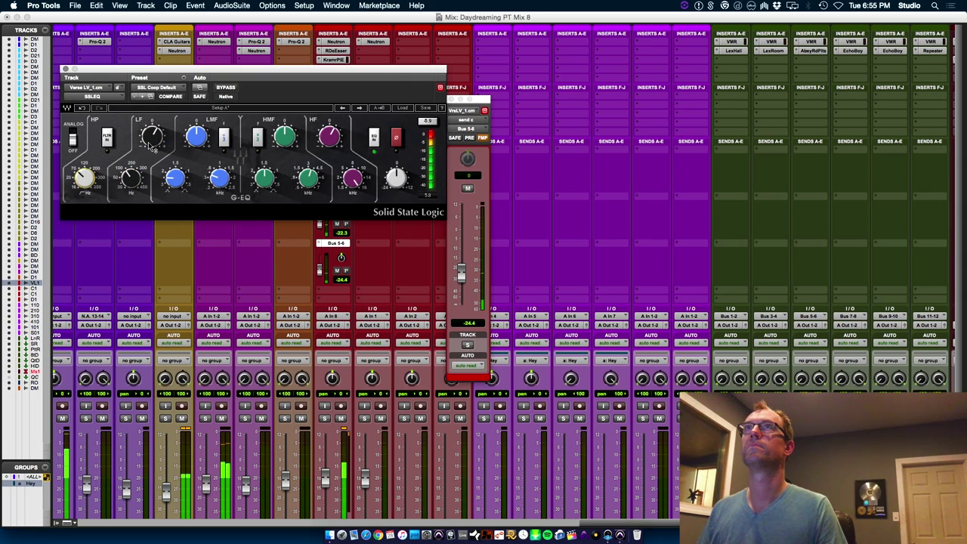
pyautogui.click(65, 69)
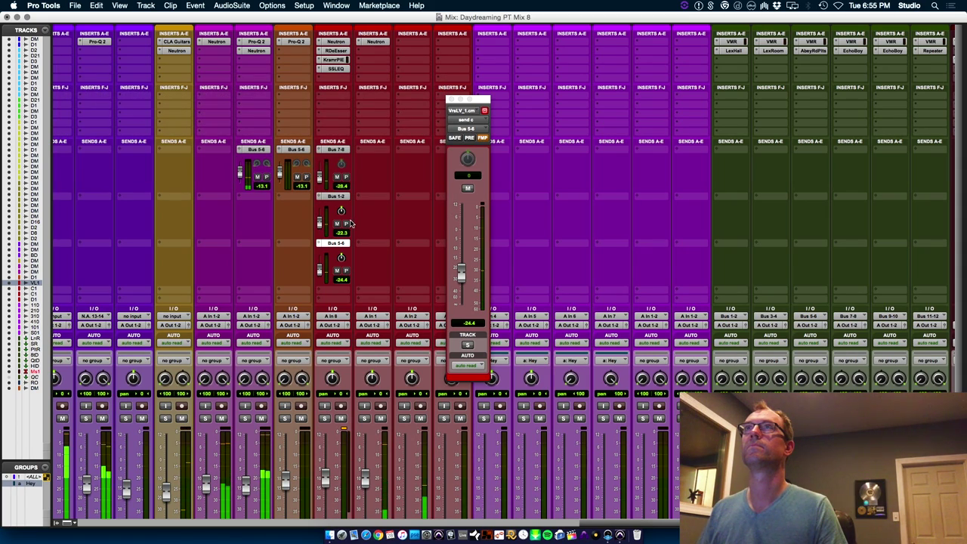
# Collapse the inline controls of the vocal's Bus 5-6, Bus 1-2 and Bus 7-8 sends.
pyautogui.keyDown('super'); pyautogui.click(319, 244); pyautogui.keyUp('super')
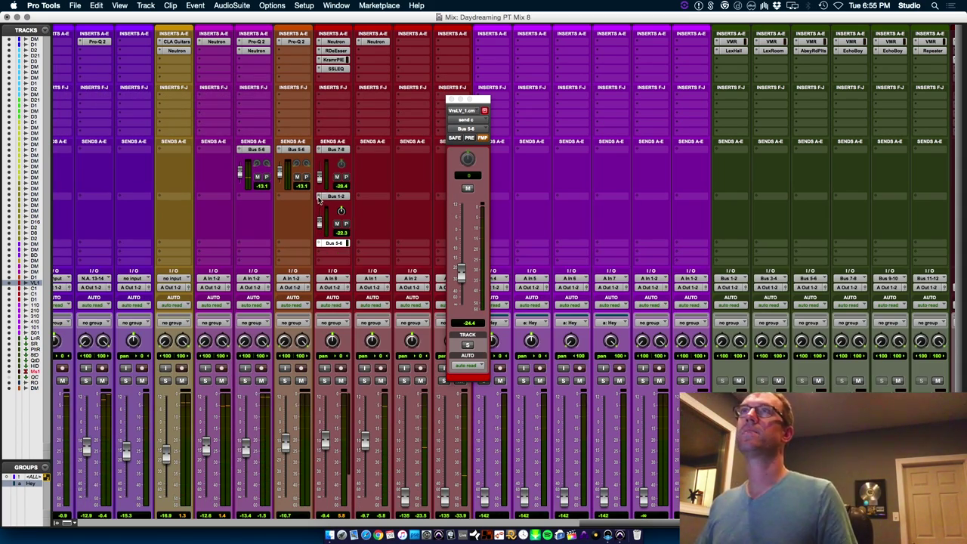
pyautogui.keyDown('super'); pyautogui.click(319, 196); pyautogui.keyUp('super')
pyautogui.keyDown('super'); pyautogui.click(322, 150); pyautogui.keyUp('super')
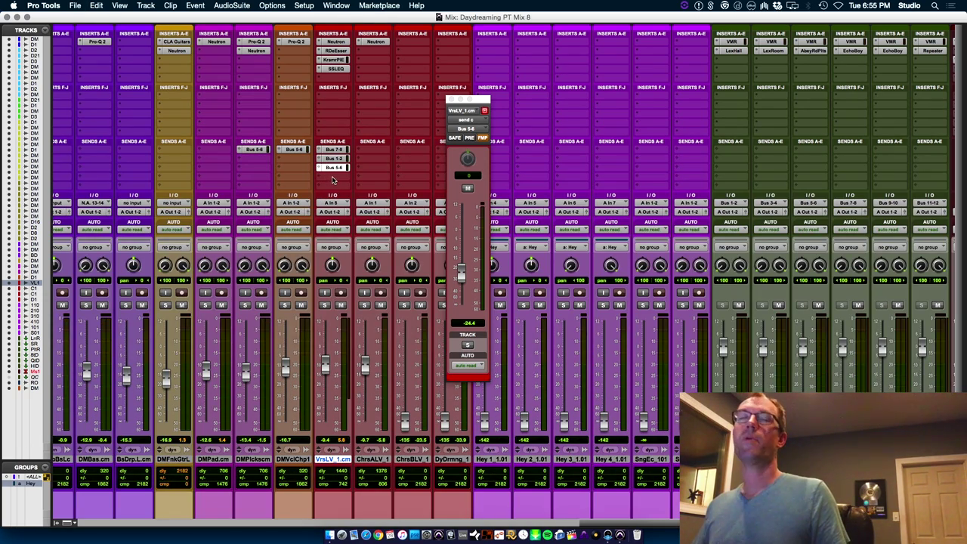
# Enlarge the Verse LV_1.cm track in the Edit window and play from its first clip, Verse LV-cm-02.
pyautogui.press('super+equal')
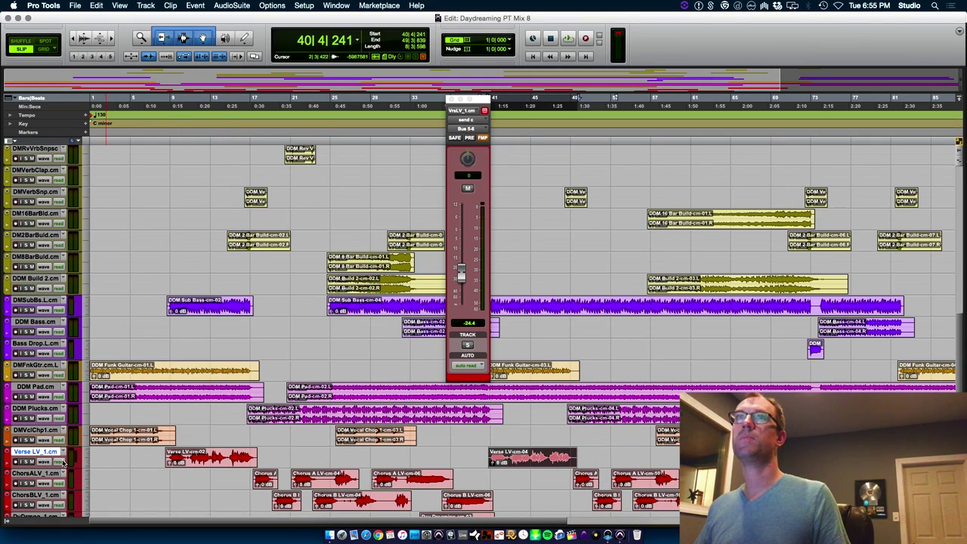
pyautogui.moveTo(58, 467); pyautogui.dragTo(72, 537)
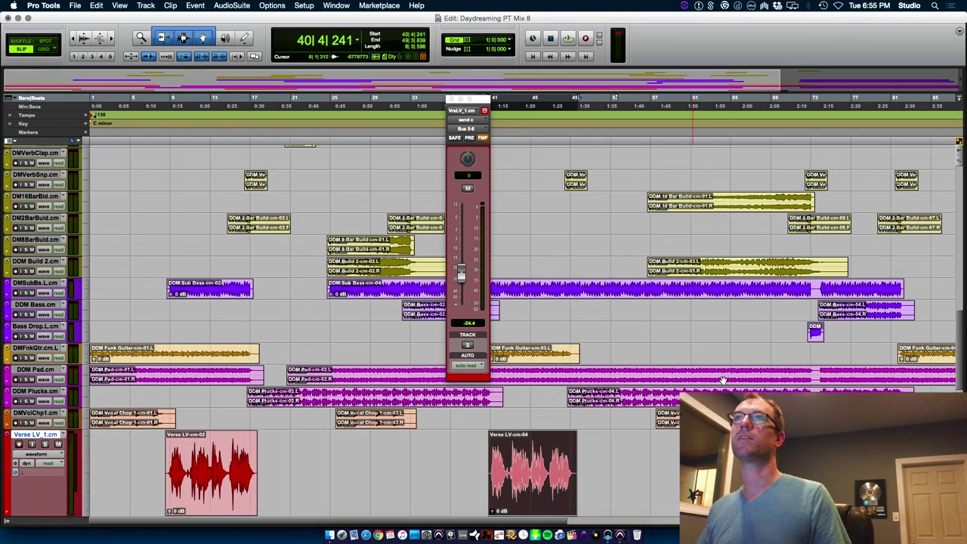
pyautogui.moveTo(963, 365); pyautogui.dragTo(963, 409)
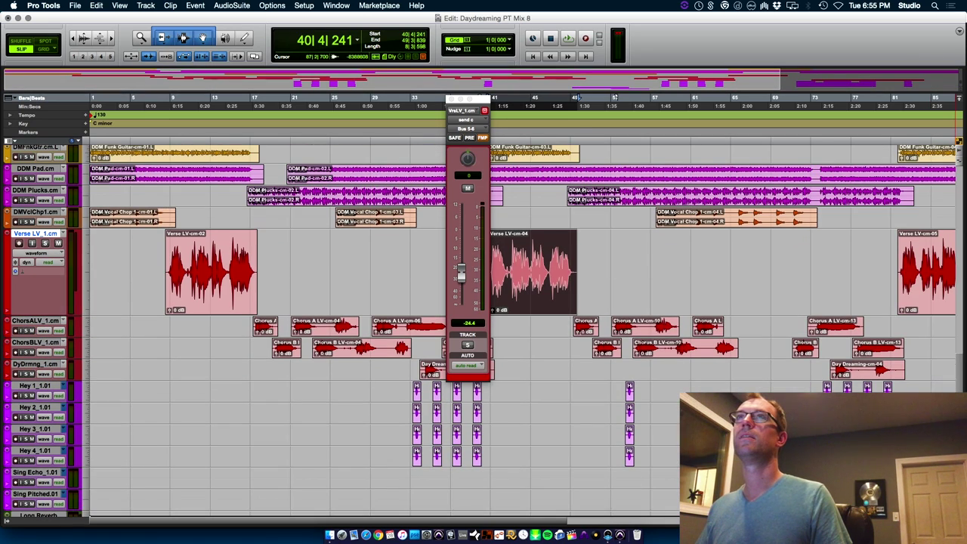
pyautogui.click(225, 308)
pyautogui.press('space')
# Add a fourth vocal send to Bus 9-10, show its inline controls and set its level to -4.8 dB during playback.
pyautogui.press('super+equal')
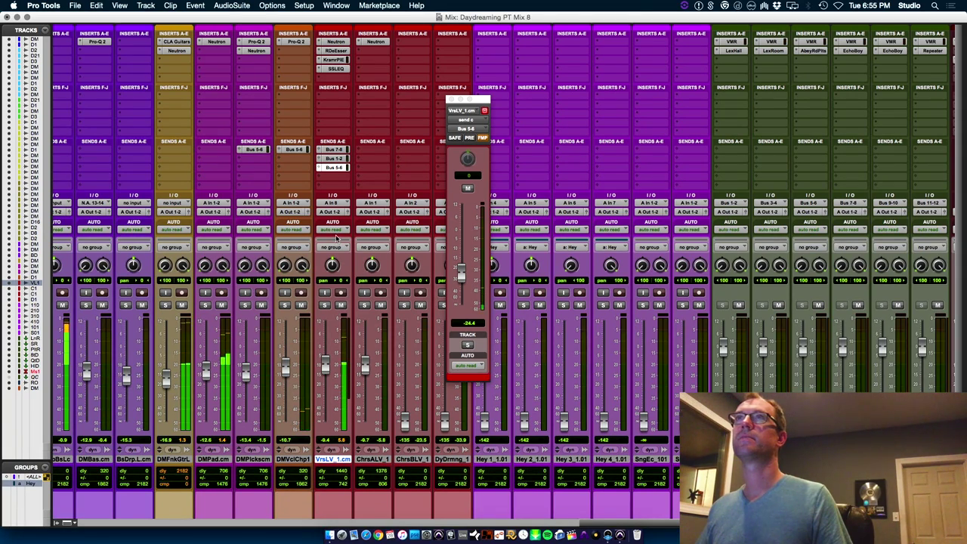
pyautogui.click(333, 177)
pyautogui.moveTo(347, 205)
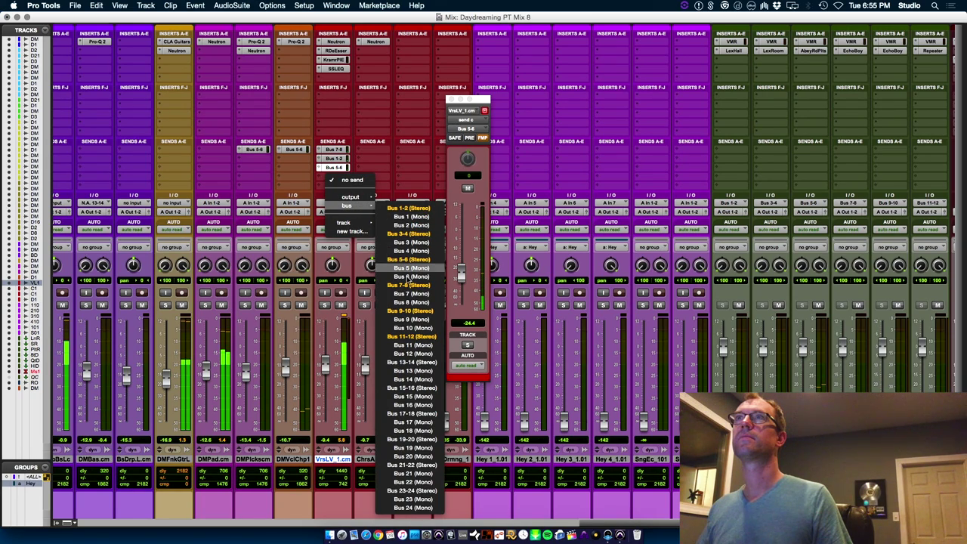
pyautogui.click(325, 188)
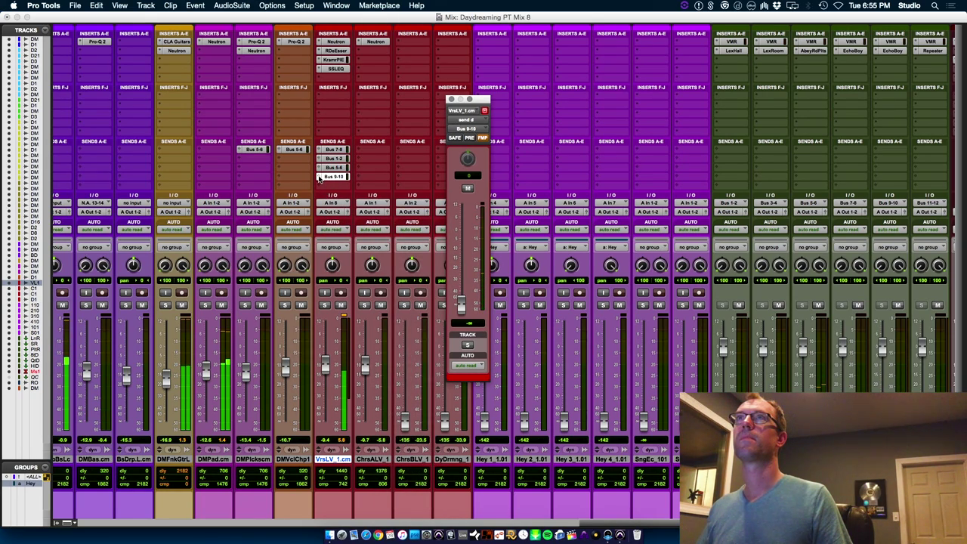
pyautogui.keyDown('super'); pyautogui.click(319, 177); pyautogui.keyUp('super')
pyautogui.moveTo(319, 212); pyautogui.dragTo(323, 197)
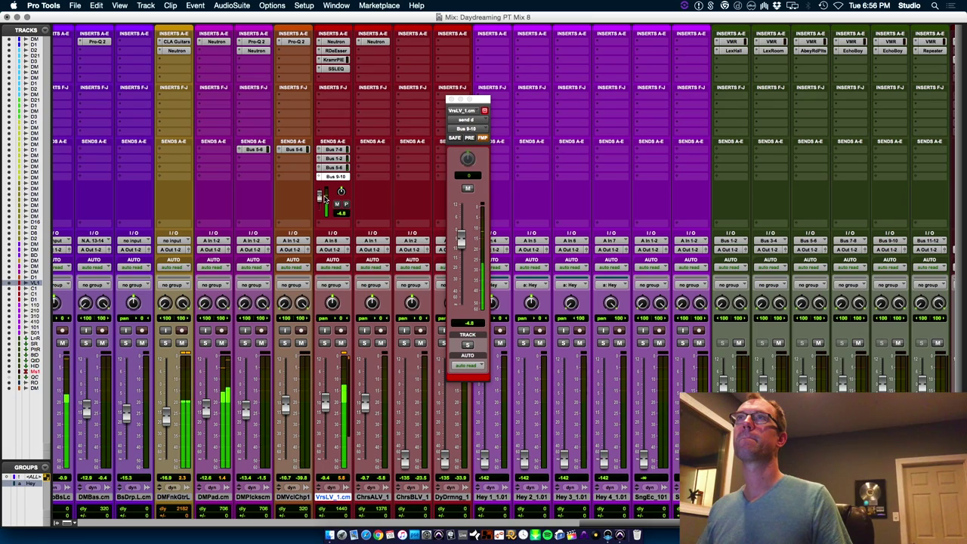
# Check the EchoBoy delay settings on the Qtr Delay return and close the plug-in.
pyautogui.click(899, 51)
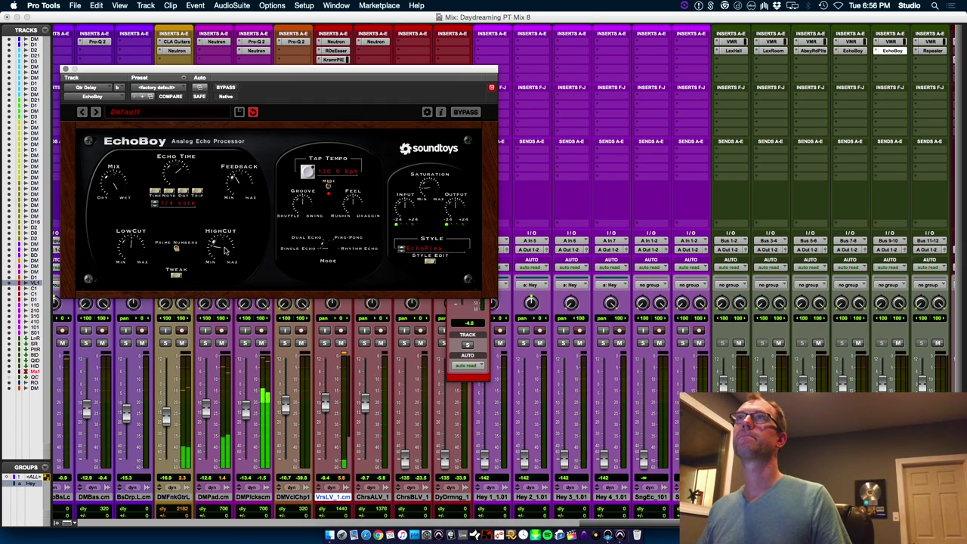
pyautogui.click(65, 69)
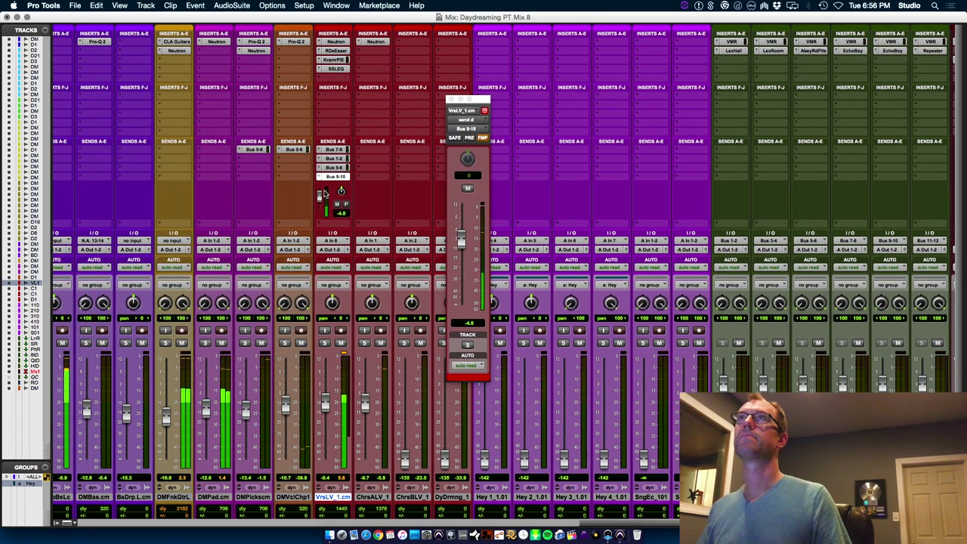
# Stop playback, mute the vocal's Bus 9-10 send and display that send's mute automation on the Verse LV_1.cm track.
pyautogui.press('super+equal')
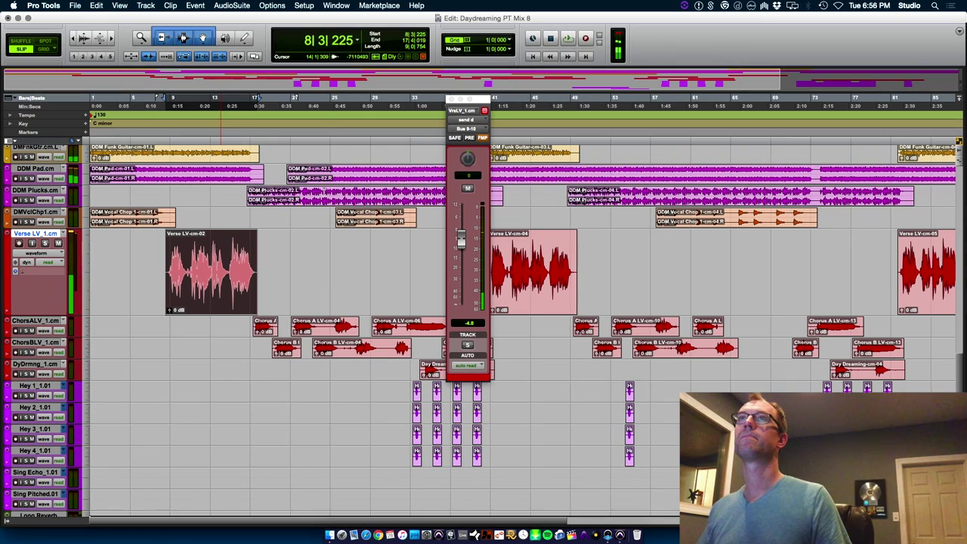
pyautogui.press('super+equal')
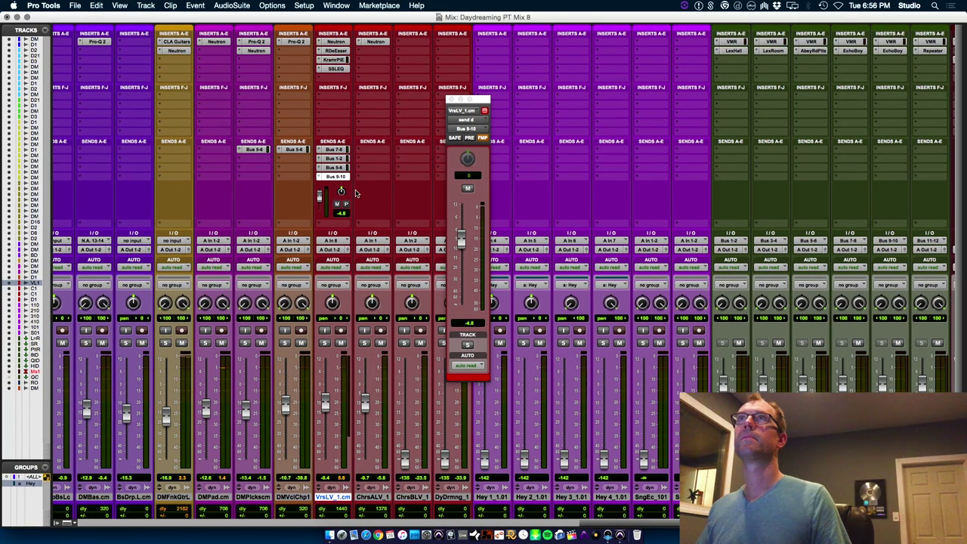
pyautogui.press('super+equal')
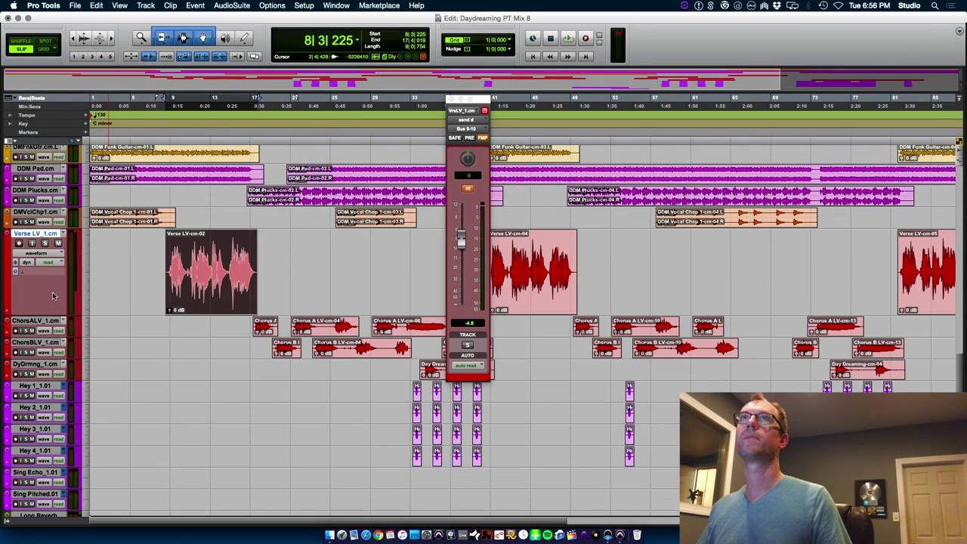
pyautogui.click(51, 253)
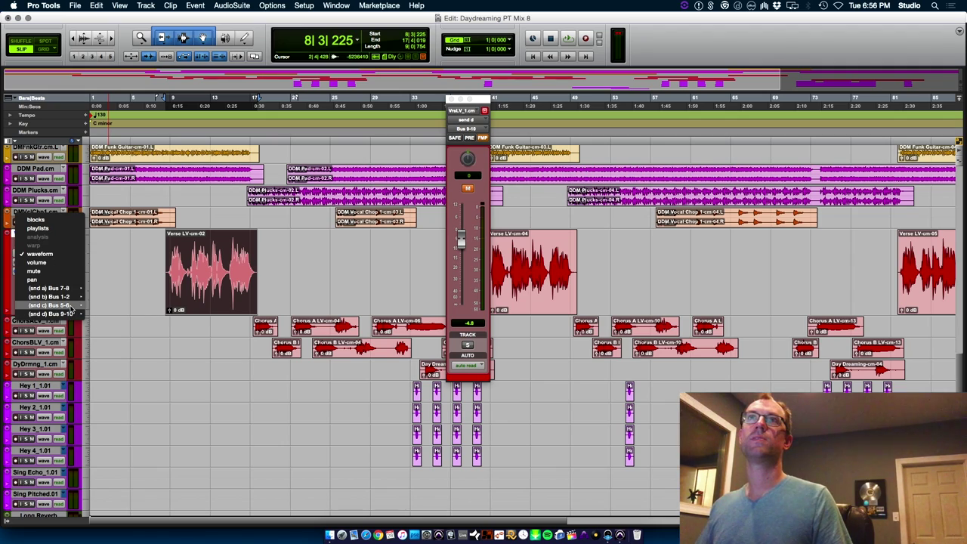
pyautogui.moveTo(72, 305)
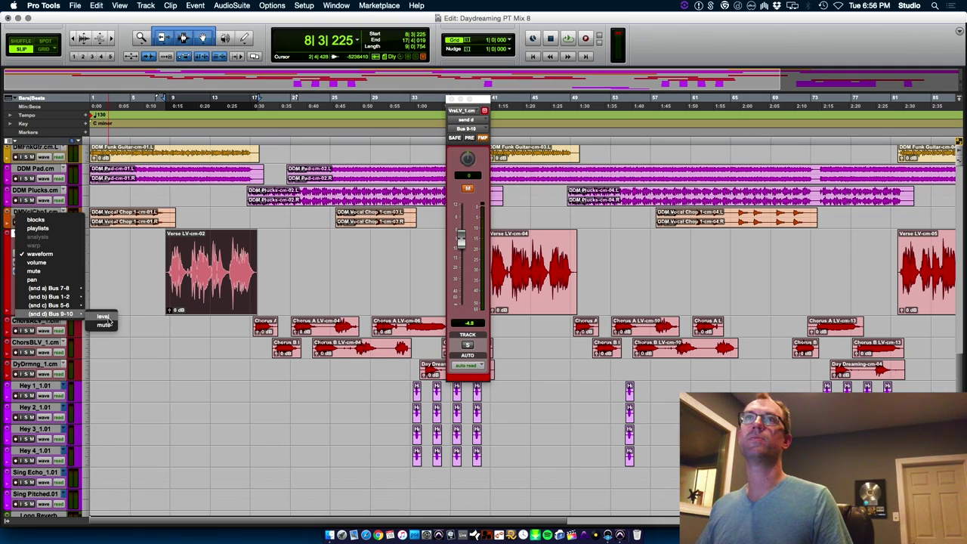
pyautogui.click(109, 320)
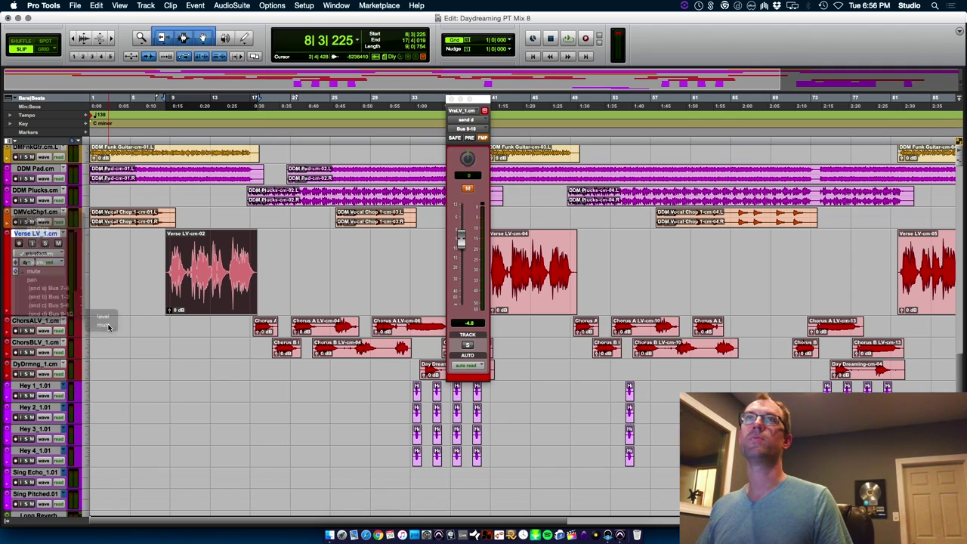
# Close the floating send window and unmute the Bus 9-10 send on the first verse's first phrase ending, from 9|4|764 to 10|4|932.
pyautogui.click(183, 296)
pyautogui.press('t')
pyautogui.press('t')
pyautogui.press('t')
pyautogui.press('t')
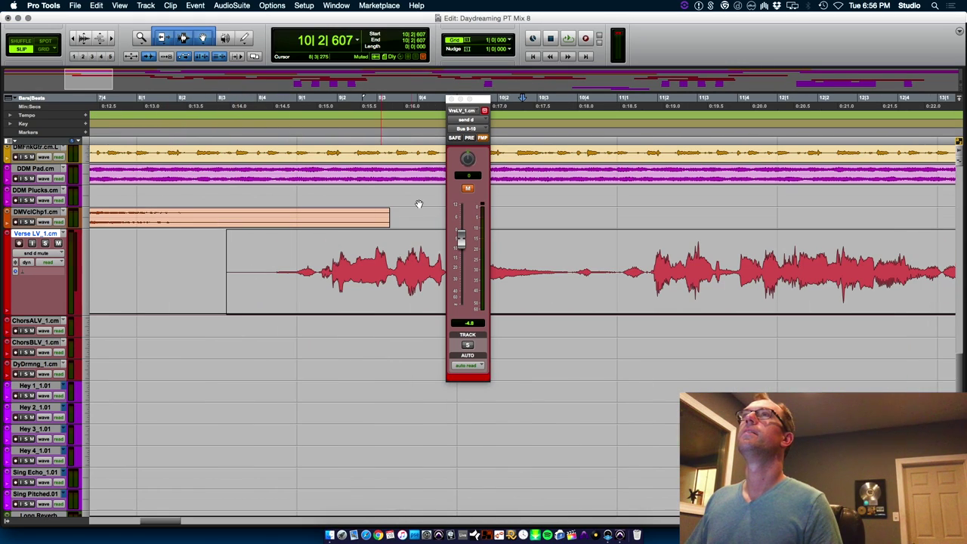
pyautogui.press('r')
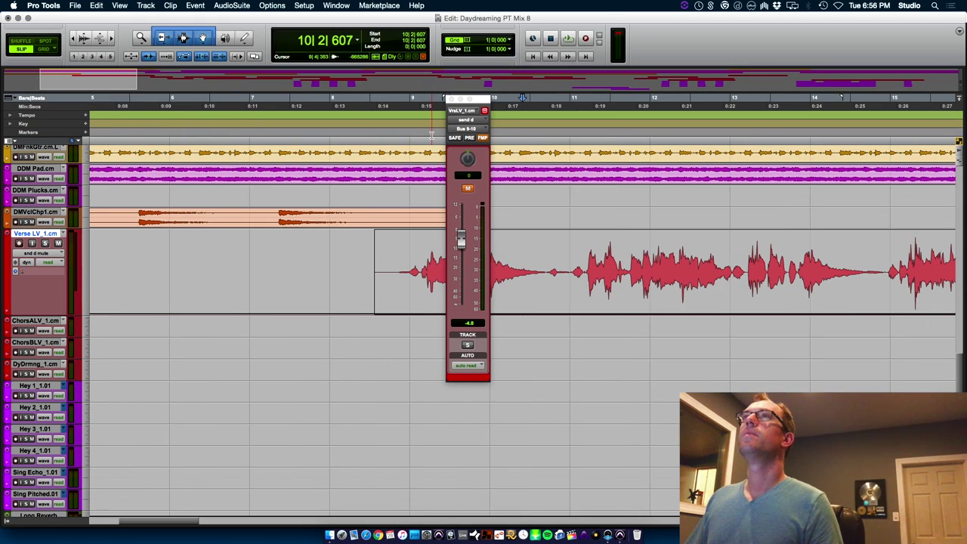
pyautogui.click(451, 99)
pyautogui.click(487, 267)
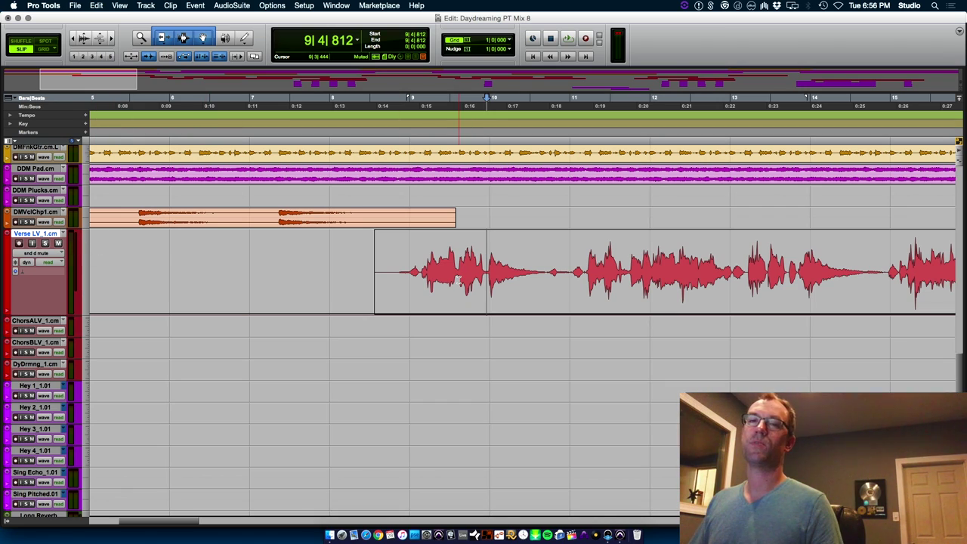
pyautogui.press('space')
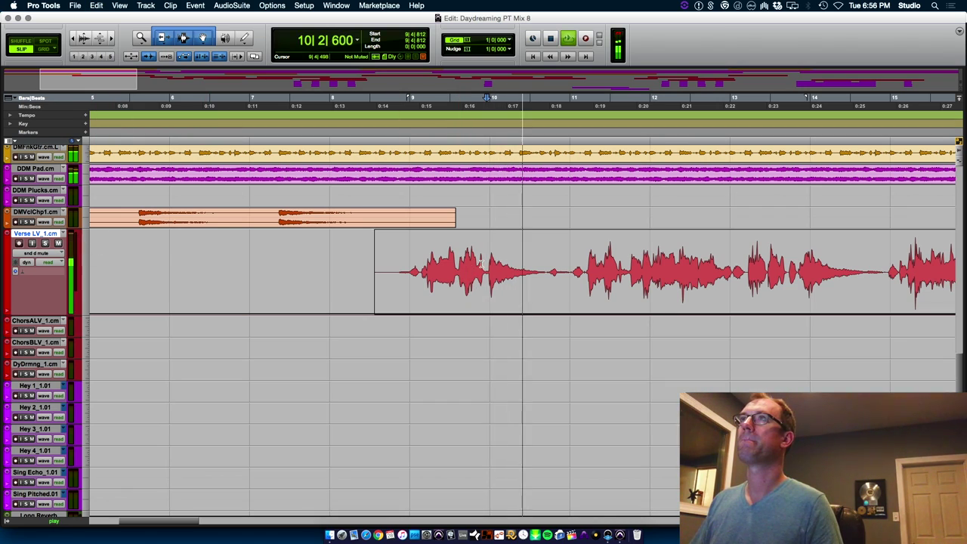
pyautogui.press('space')
pyautogui.moveTo(486, 272); pyautogui.dragTo(569, 264)
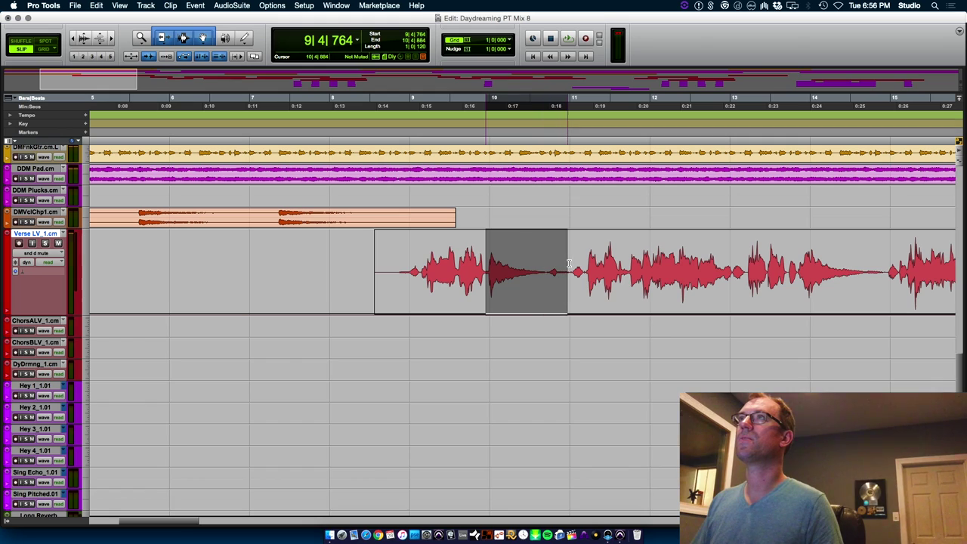
pyautogui.press('super+m')
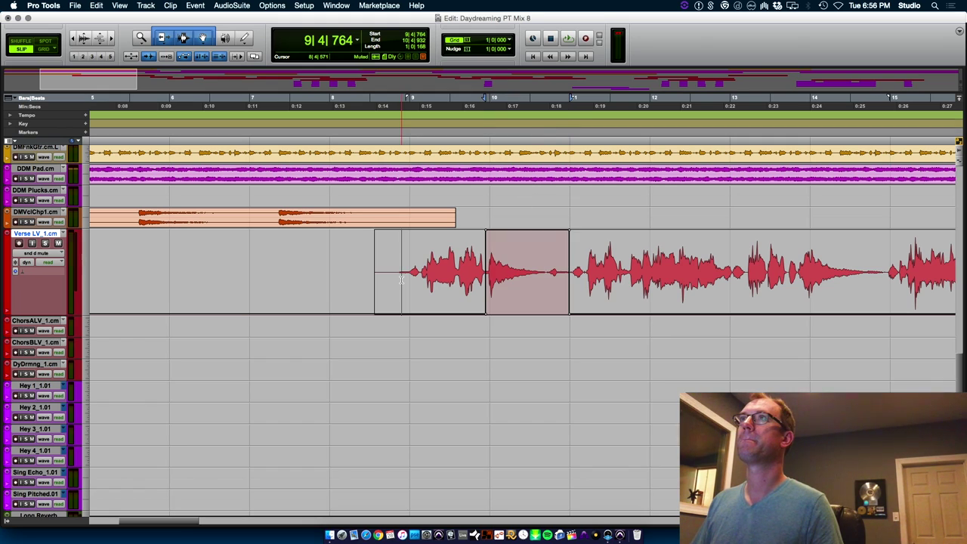
# Unmute the send on the first verse's next long phrase ending, from 13|4|352 to 14|4|738, and audition it from 12|4|787.
pyautogui.press('space')
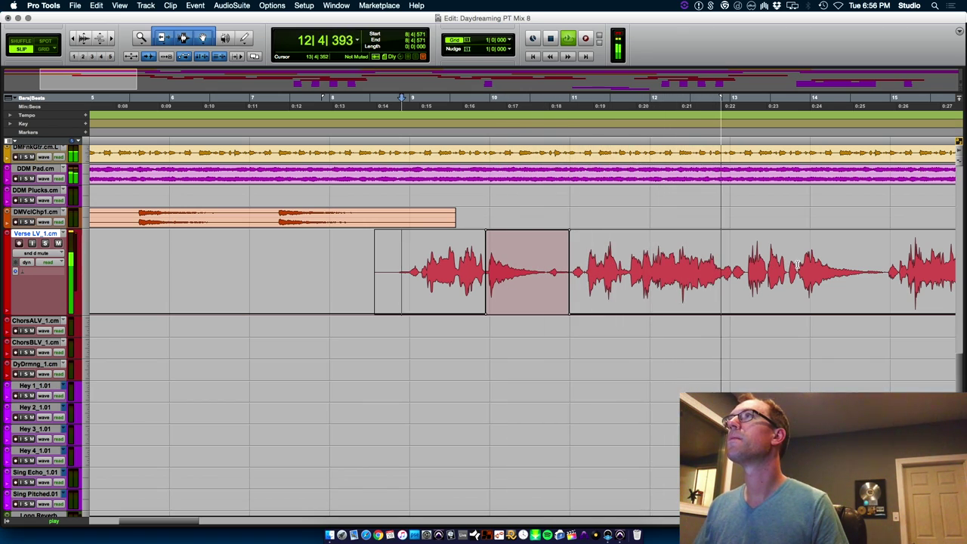
pyautogui.moveTo(798, 257); pyautogui.dragTo(885, 255)
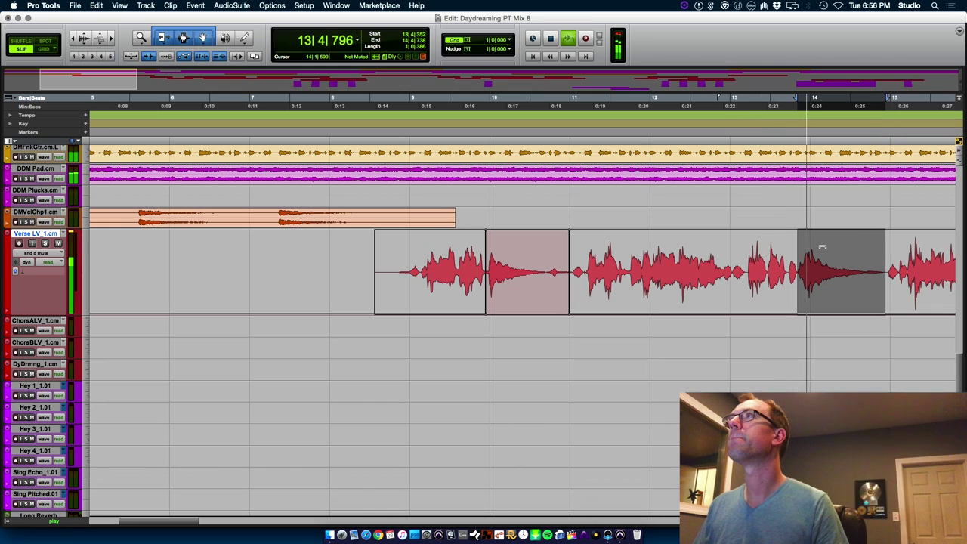
pyautogui.click(727, 274)
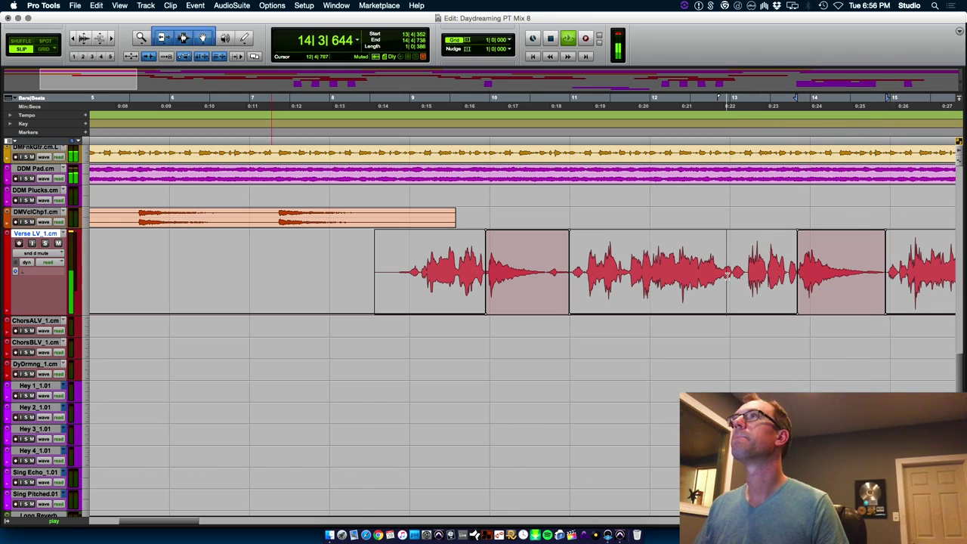
pyautogui.press('space')
pyautogui.press('space')
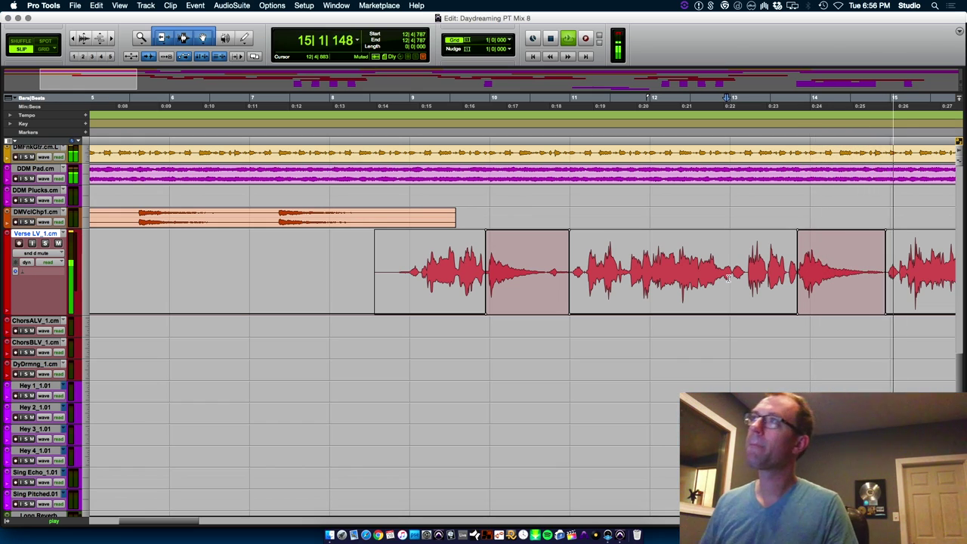
# Stop playback and unmute the send on the second verse's first phrase ending, from 41|4|873 to 42|4|933.
pyautogui.press('r')
pyautogui.press('r')
pyautogui.press('r')
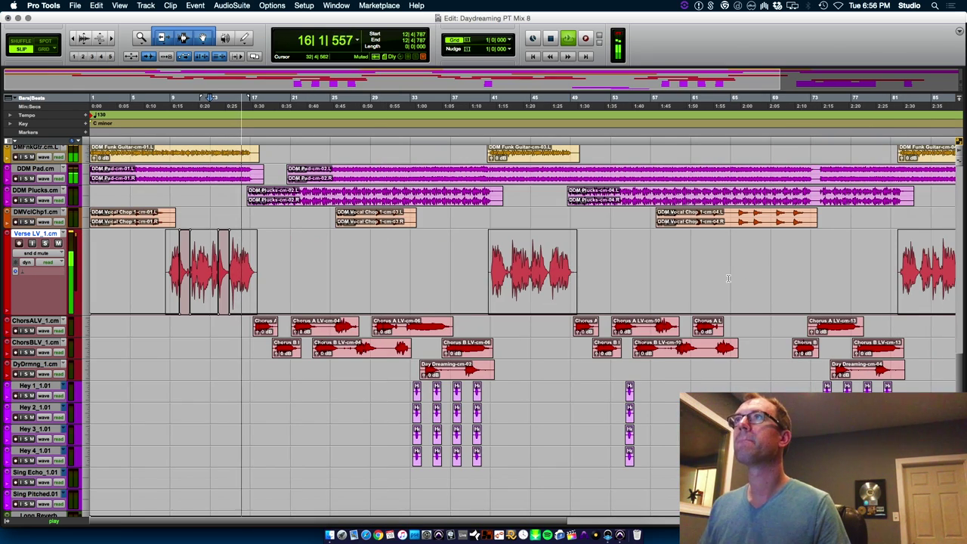
pyautogui.press('space')
pyautogui.click(503, 262)
pyautogui.press('t')
pyautogui.press('t')
pyautogui.press('t')
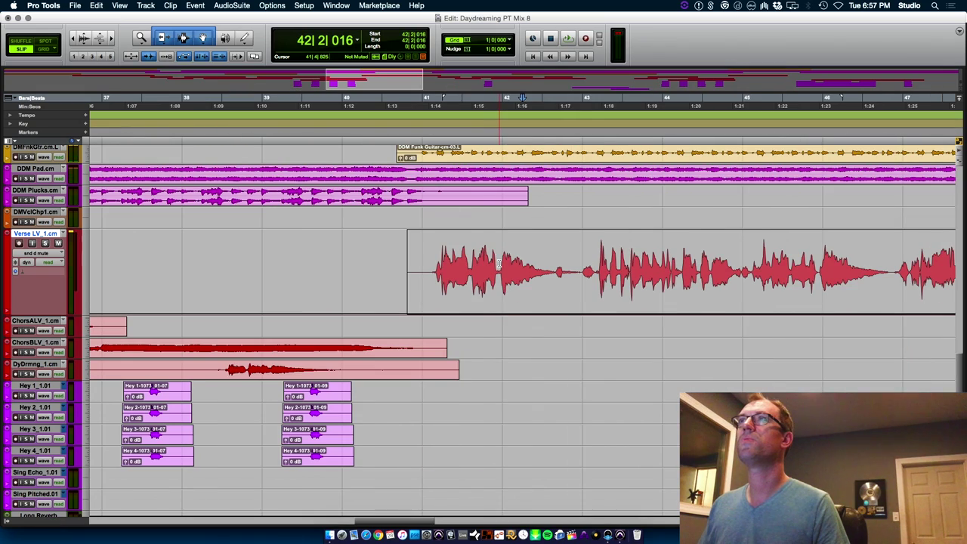
pyautogui.press('t')
pyautogui.moveTo(477, 257); pyautogui.dragTo(640, 252)
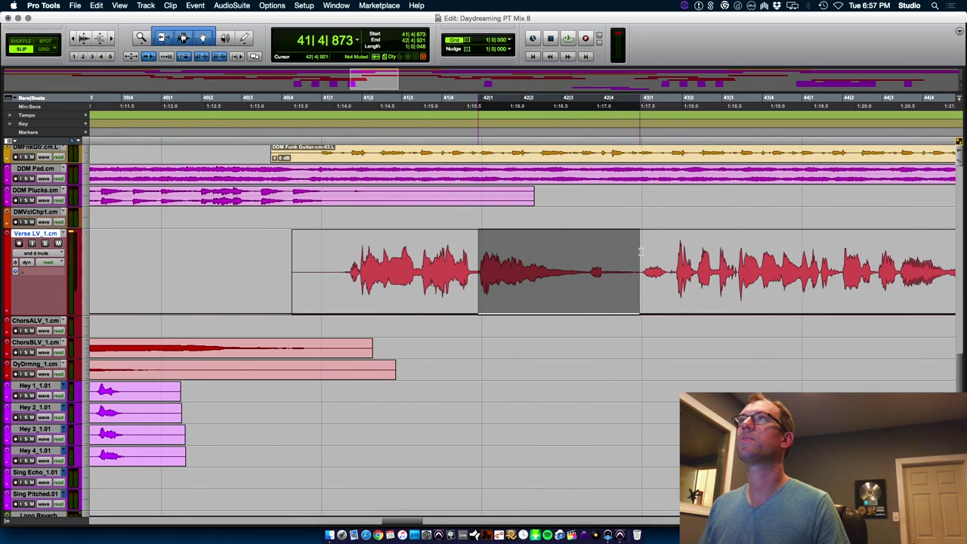
pyautogui.press('b')
pyautogui.press('super+m')
# Audition the second verse and unmute the send on its later phrase ending, from 45|4|787 to 46|4|485.
pyautogui.click(310, 268)
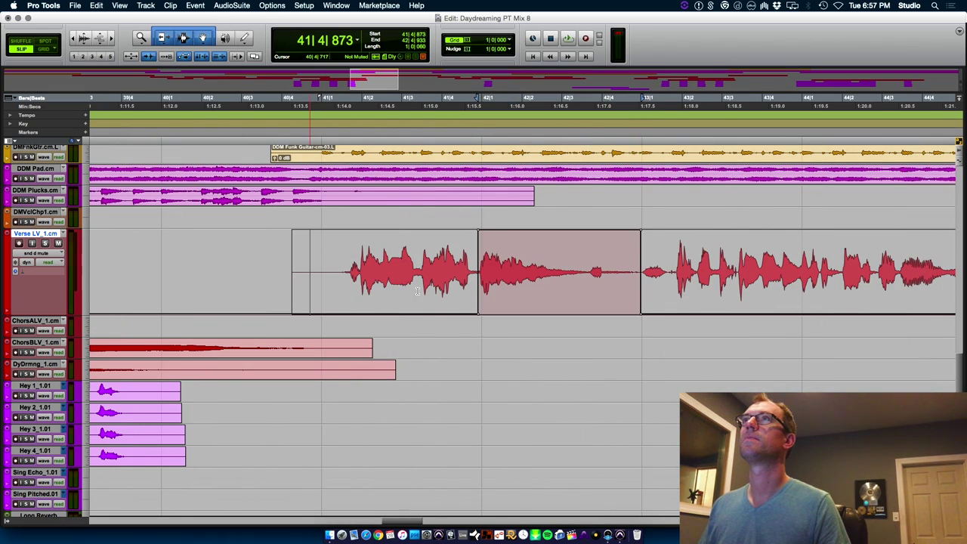
pyautogui.press('r')
pyautogui.press('space')
pyautogui.press('r')
pyautogui.press('r')
pyautogui.click(588, 273)
pyautogui.press('t')
pyautogui.press('t')
pyautogui.press('t')
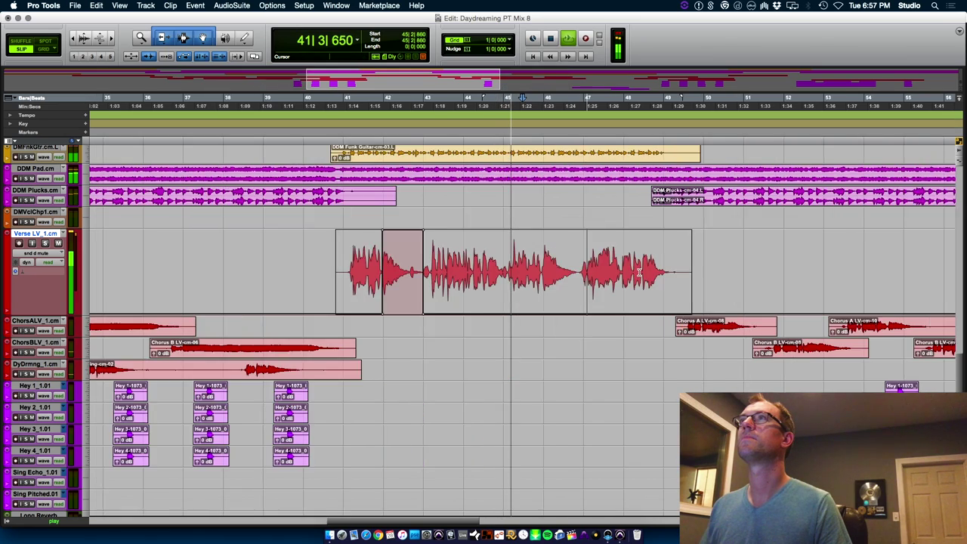
pyautogui.moveTo(599, 271); pyautogui.dragTo(746, 270)
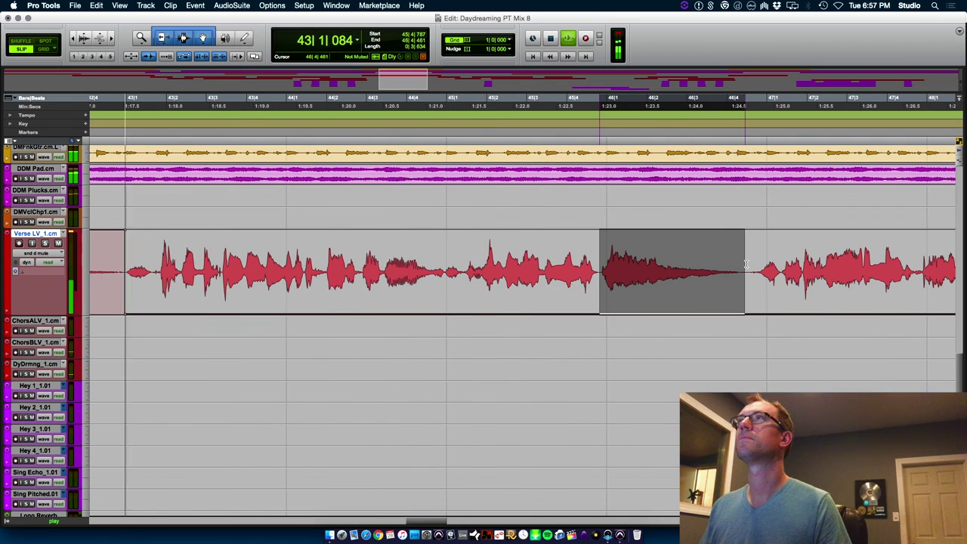
pyautogui.press('b')
pyautogui.press('super+m')
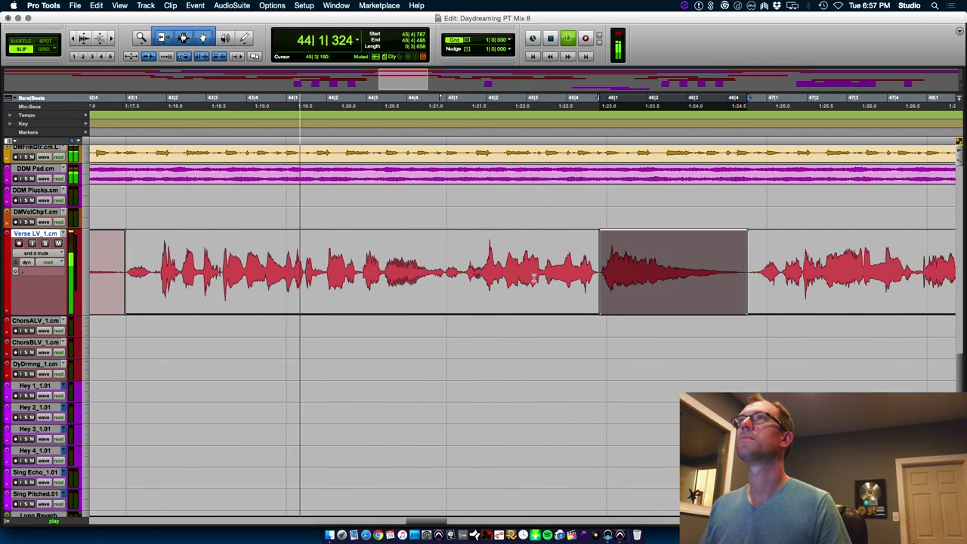
# Play the third verse vocal clip from 81|2|944 to find a phrase ending for the delay throw.
pyautogui.press('r')
pyautogui.press('r')
pyautogui.press('r')
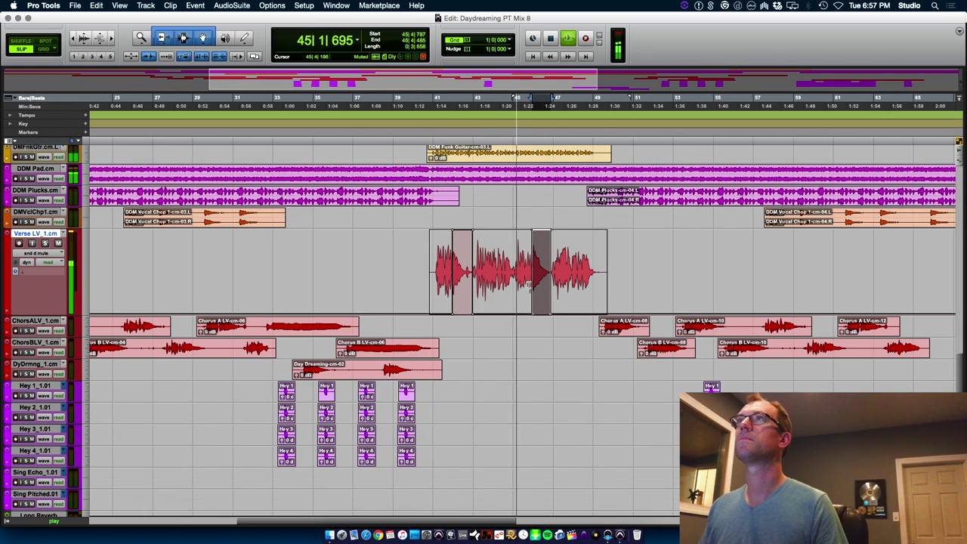
pyautogui.press('r')
pyautogui.press('r')
pyautogui.press('t')
pyautogui.press('t')
pyautogui.press('t')
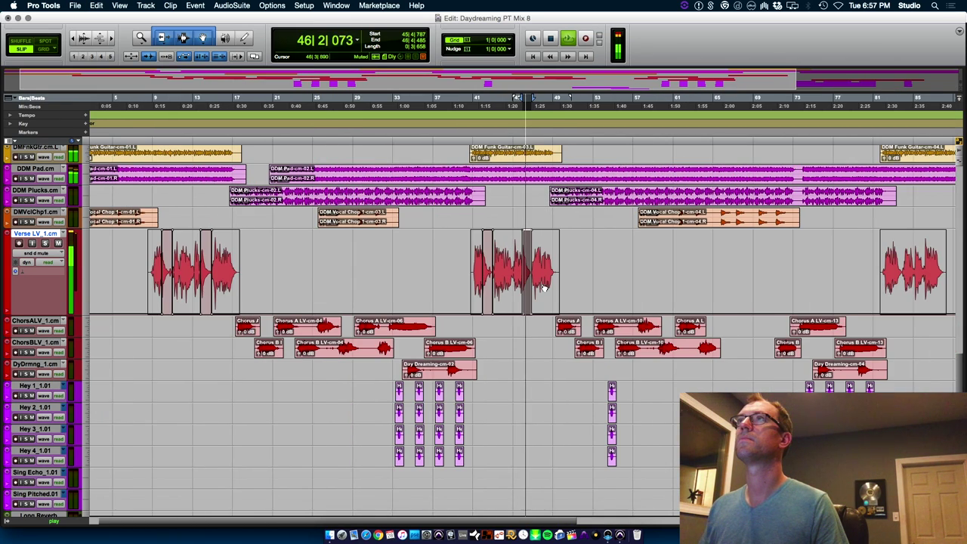
pyautogui.press('r')
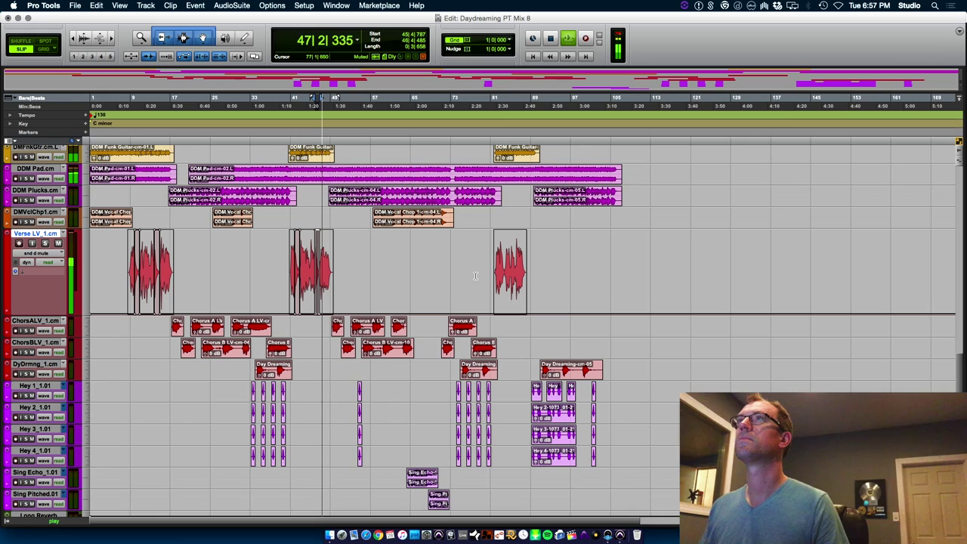
pyautogui.click(498, 268)
pyautogui.press('t')
pyautogui.press('t')
pyautogui.press('t')
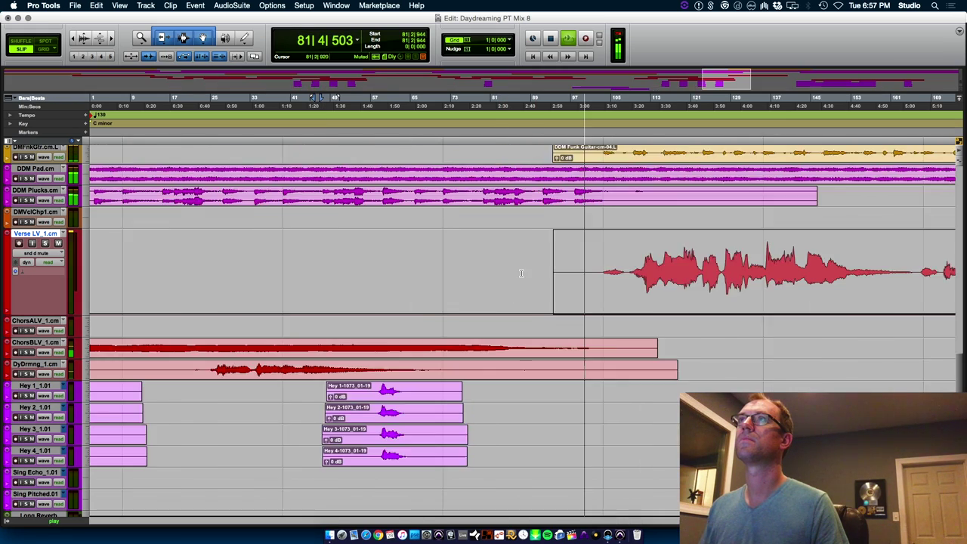
pyautogui.press('r')
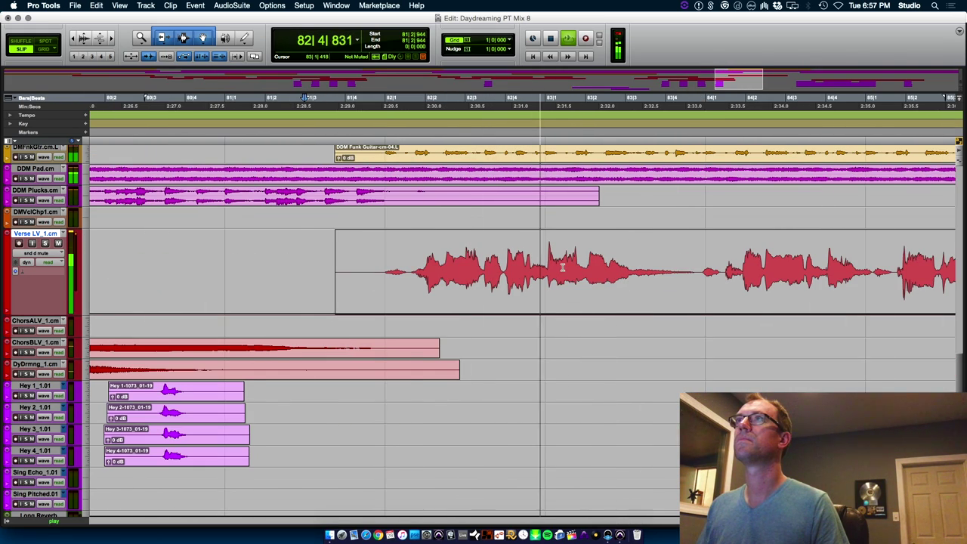
# Unmute the send on the third verse's first phrase ending, from 83|1|008 to 83|4|895, and audition it from 82|2|835.
pyautogui.moveTo(546, 266); pyautogui.dragTo(702, 255)
pyautogui.press('space')
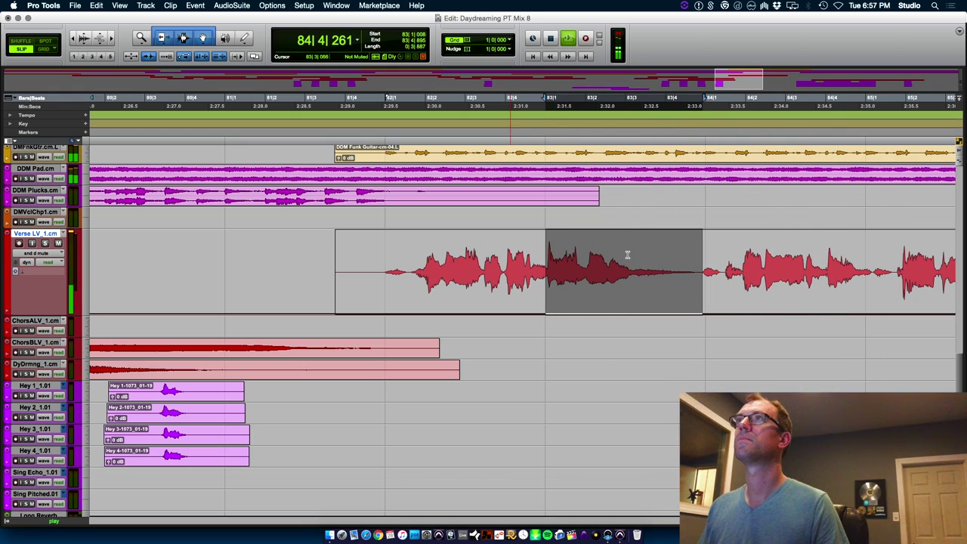
pyautogui.moveTo(625, 244); pyautogui.dragTo(618, 196)
pyautogui.click(462, 283)
pyautogui.press('space')
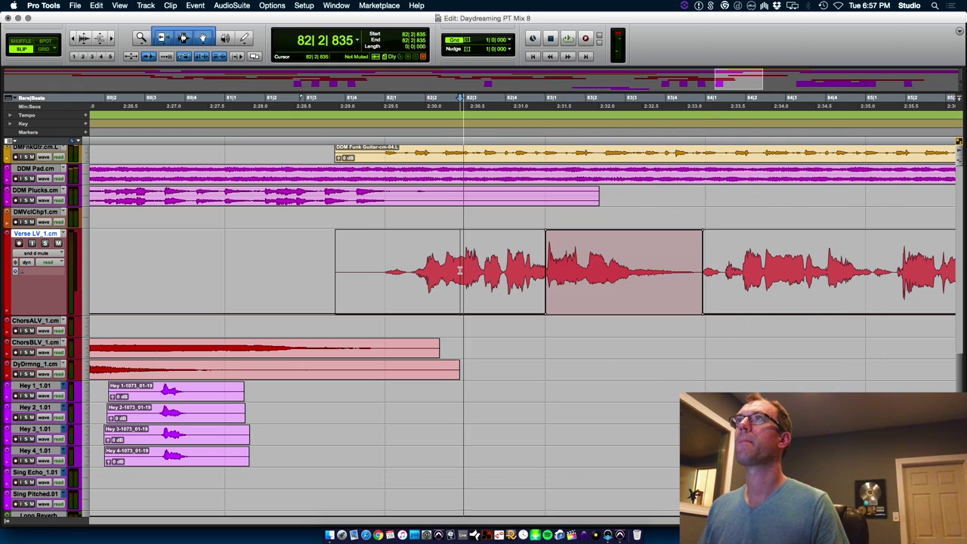
# Stop playback and delete the send mute automation around the third verse's first phrase ending.
pyautogui.press('r')
pyautogui.press('r')
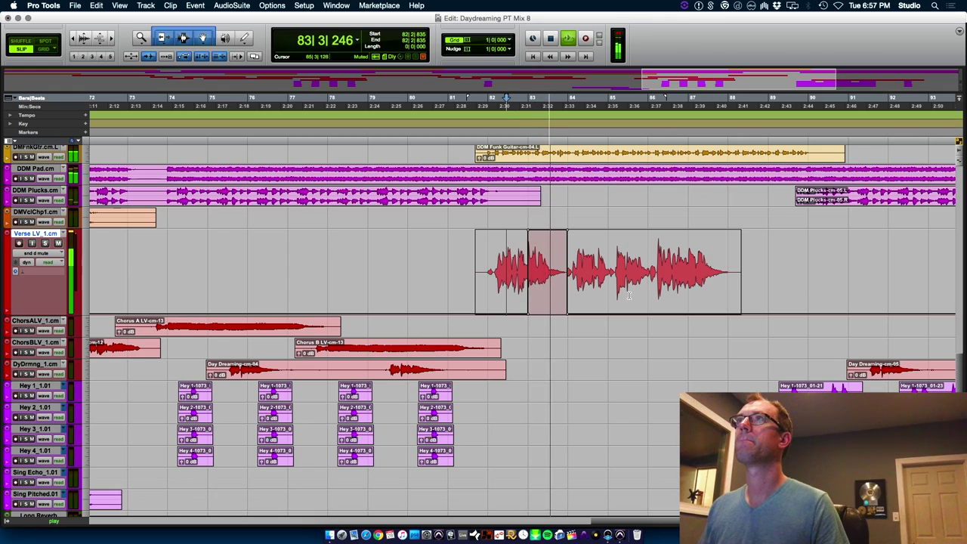
pyautogui.keyDown('shift'); pyautogui.click(622, 284); pyautogui.keyUp('shift')
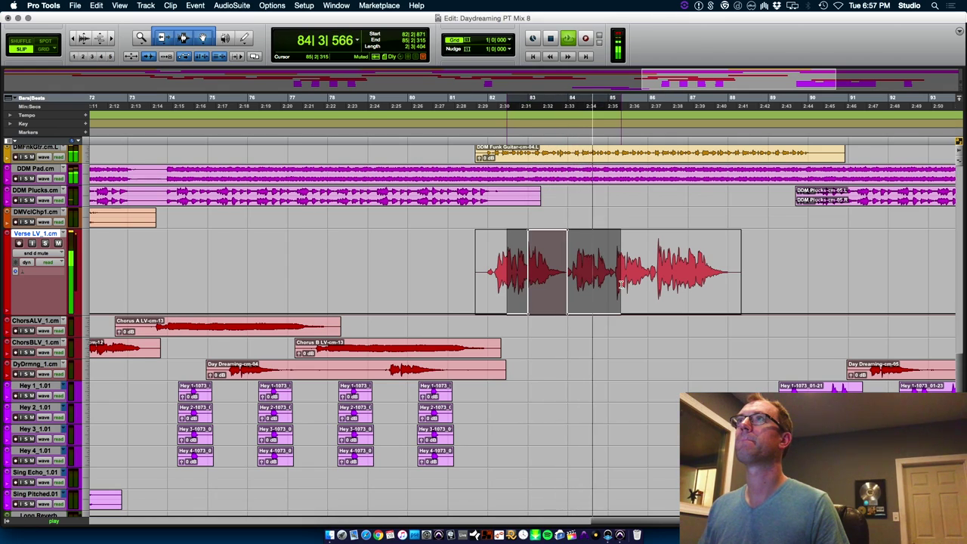
pyautogui.press('space')
pyautogui.press('Delete')
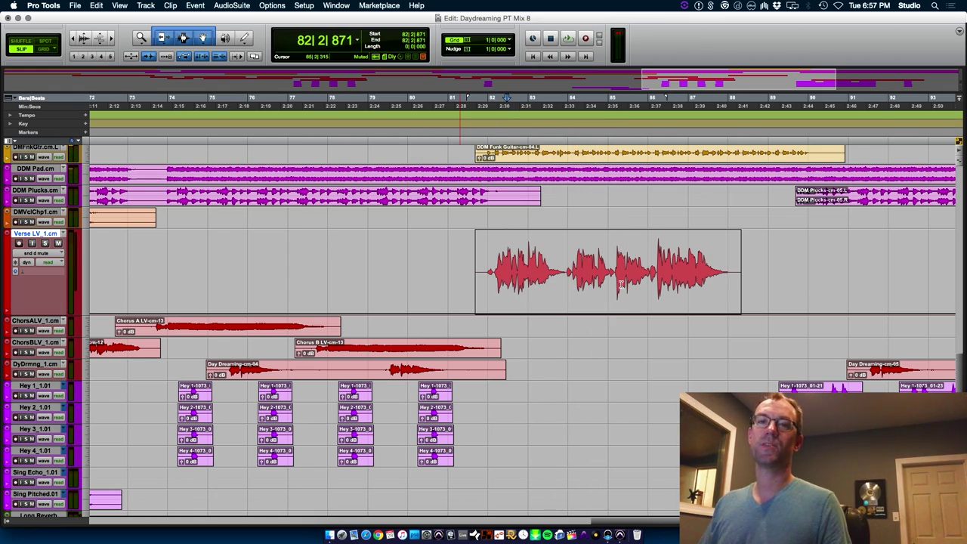
pyautogui.press('super+Tab')
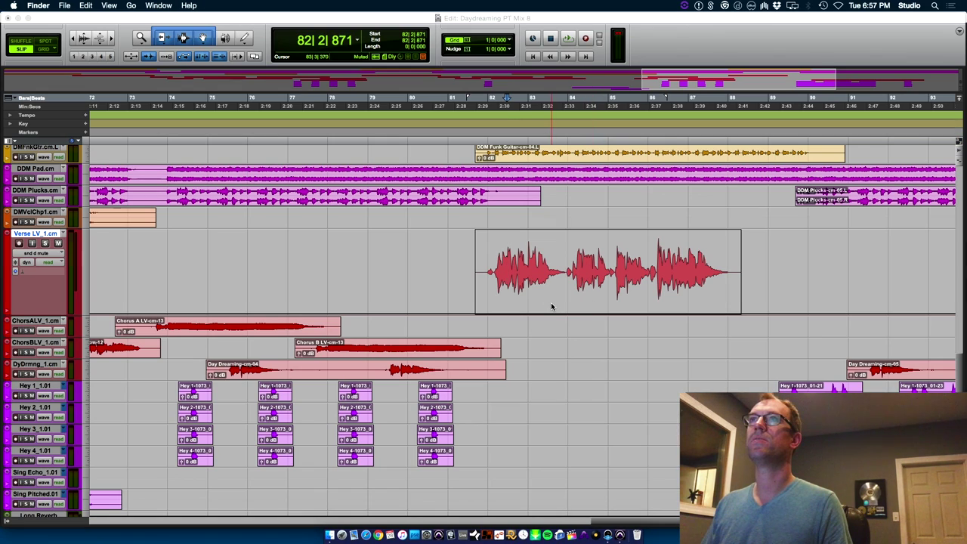
pyautogui.press('super+Tab')
pyautogui.press('super+shift+Tab')
pyautogui.press('super+shift+Tab')
pyautogui.press('super+shift+Tab')
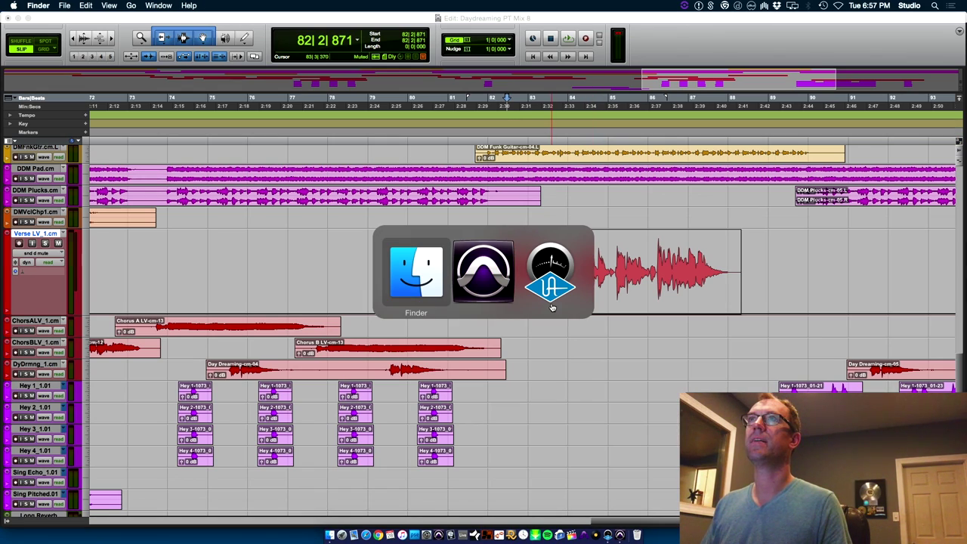
# Add a fifth send to Bus 11-12 on the verse vocal in the Mix window and show its inline controls at 0.0 dB.
pyautogui.press('super+equal')
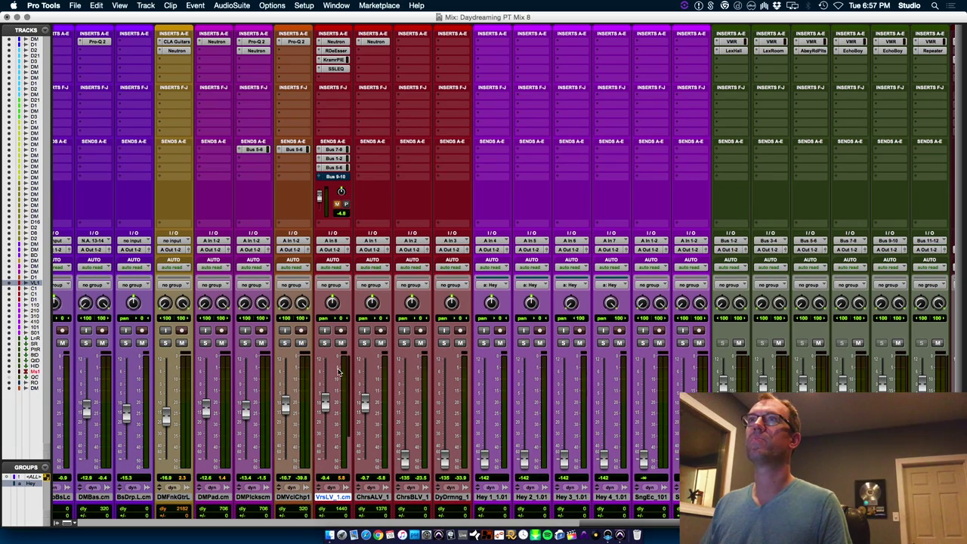
pyautogui.click(328, 223)
pyautogui.moveTo(351, 251)
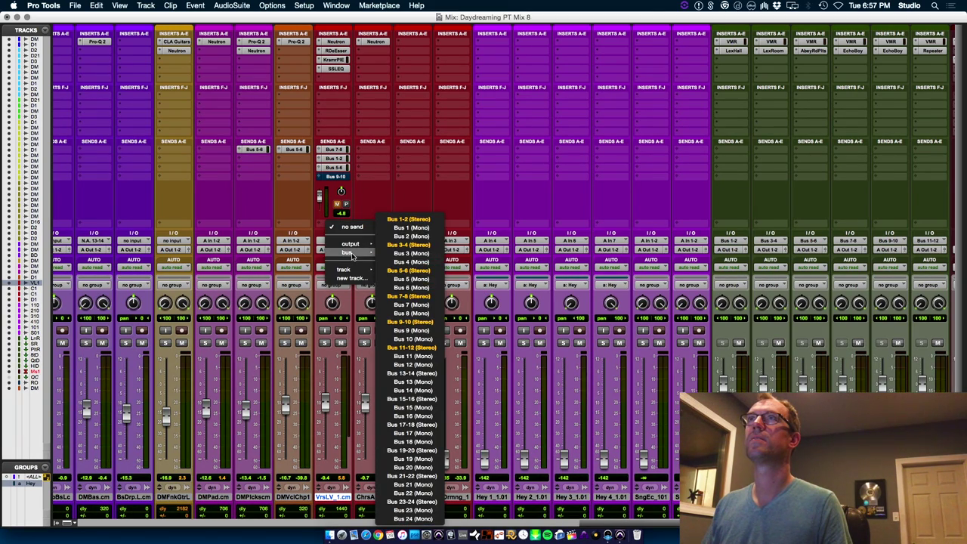
pyautogui.click(419, 349)
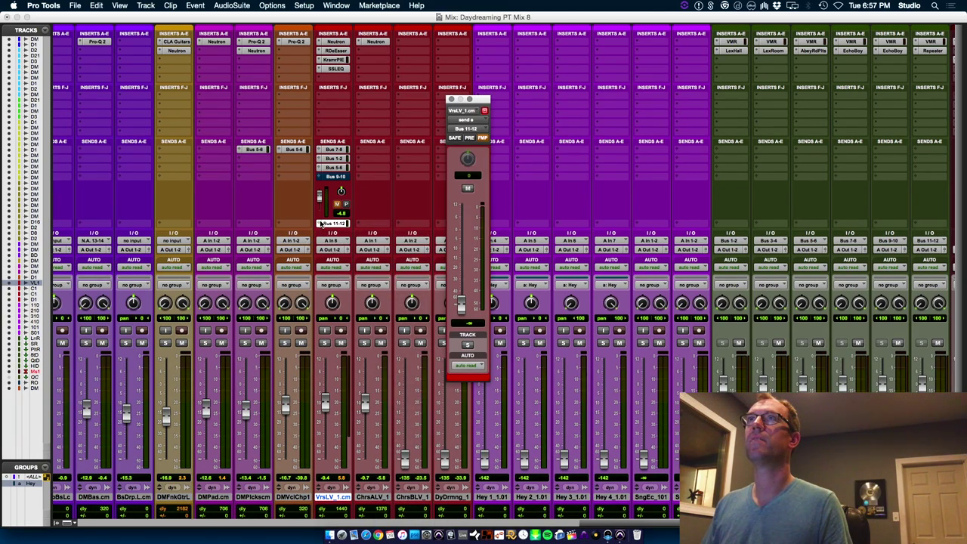
pyautogui.keyDown('alt'); pyautogui.click(319, 257); pyautogui.keyUp('alt')
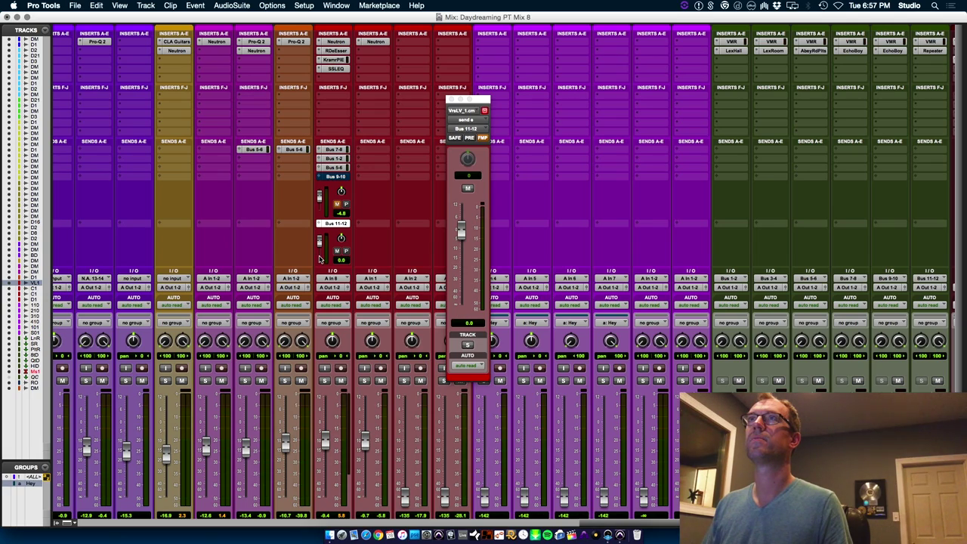
# Set the Bus 11-12 send level to -11.2 dB during playback, mute the send and return to the Edit window.
pyautogui.press('space')
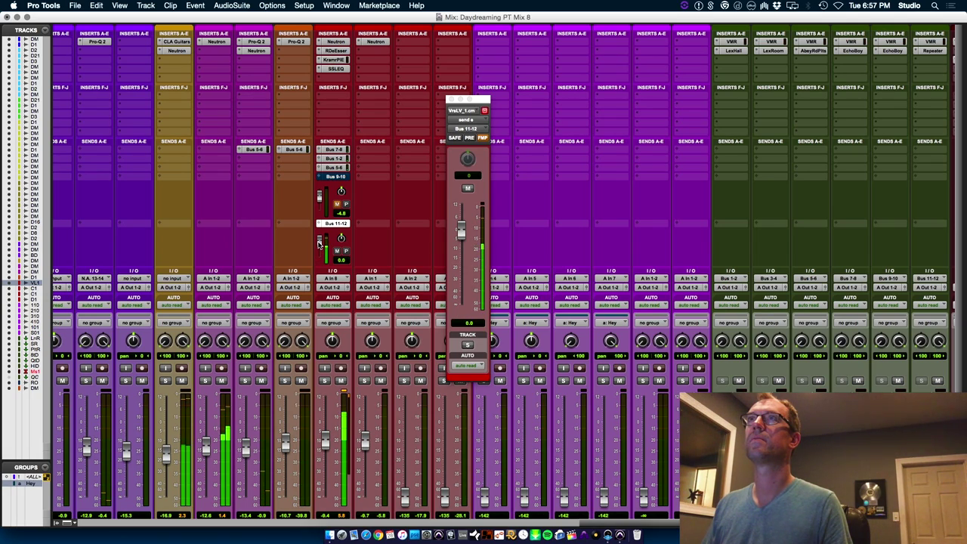
pyautogui.moveTo(319, 242); pyautogui.dragTo(327, 250)
pyautogui.press('super+equal')
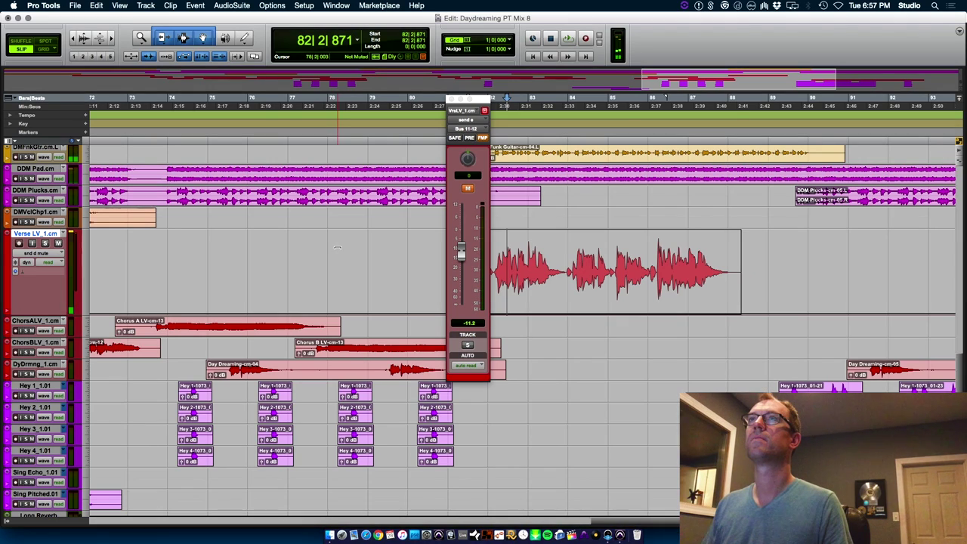
# Show the Bus 11-12 send mute automation on Verse LV, unmute it from 82|4|907 to 83|4|847 and audition from 82|3|817.
pyautogui.click(27, 262)
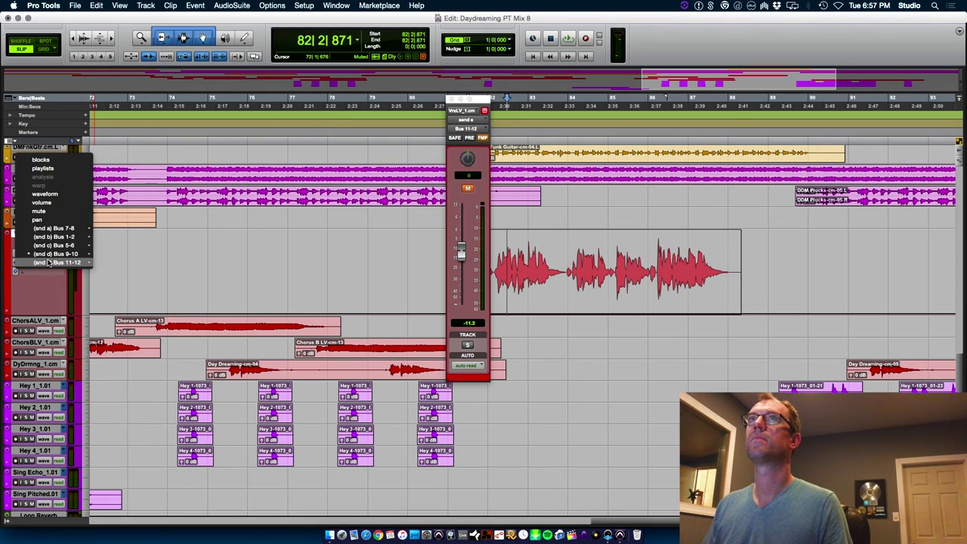
pyautogui.click(106, 274)
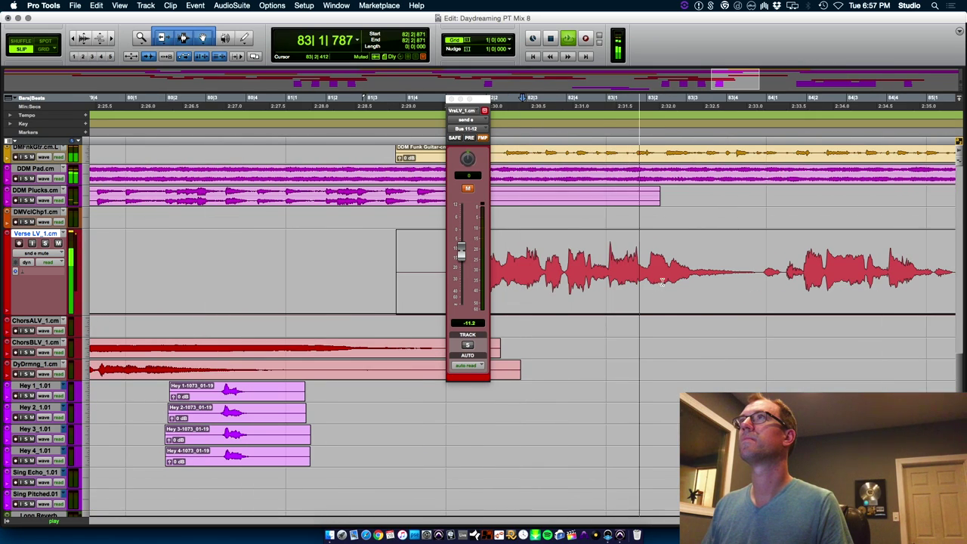
pyautogui.moveTo(604, 272); pyautogui.dragTo(761, 263)
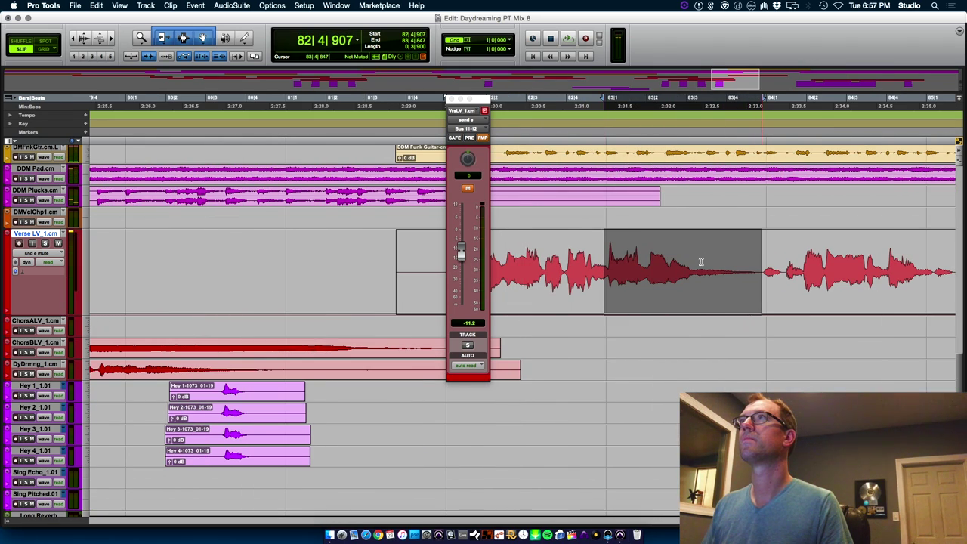
pyautogui.press('space')
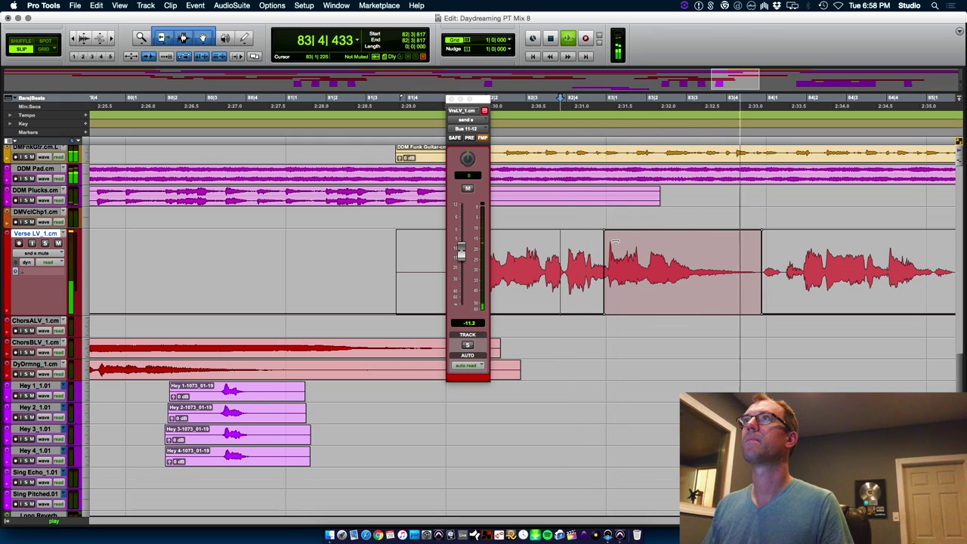
# Open the Repeater plug-in on the Bus 11-12 return in the Mix window and set its delay time to 1/2.
pyautogui.press('super+equal')
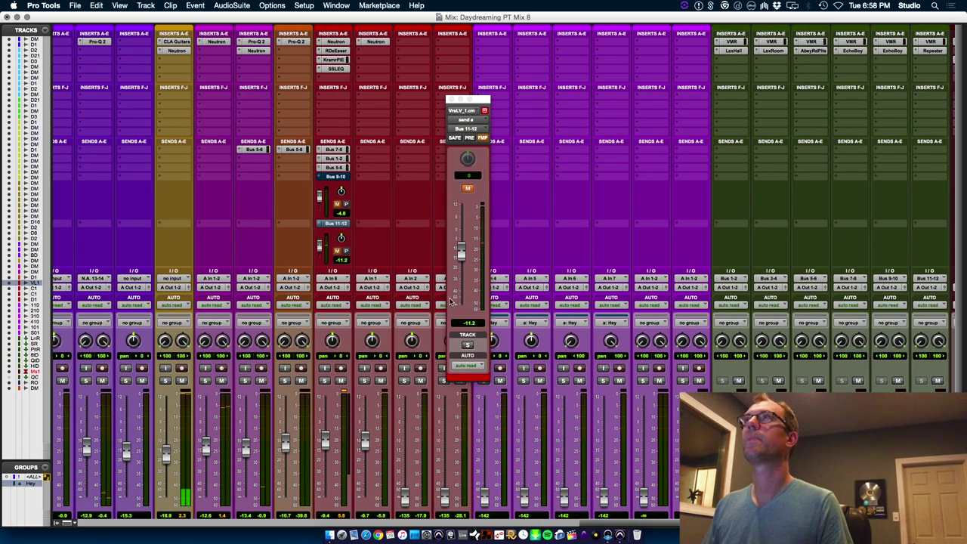
pyautogui.moveTo(616, 523); pyautogui.dragTo(683, 523)
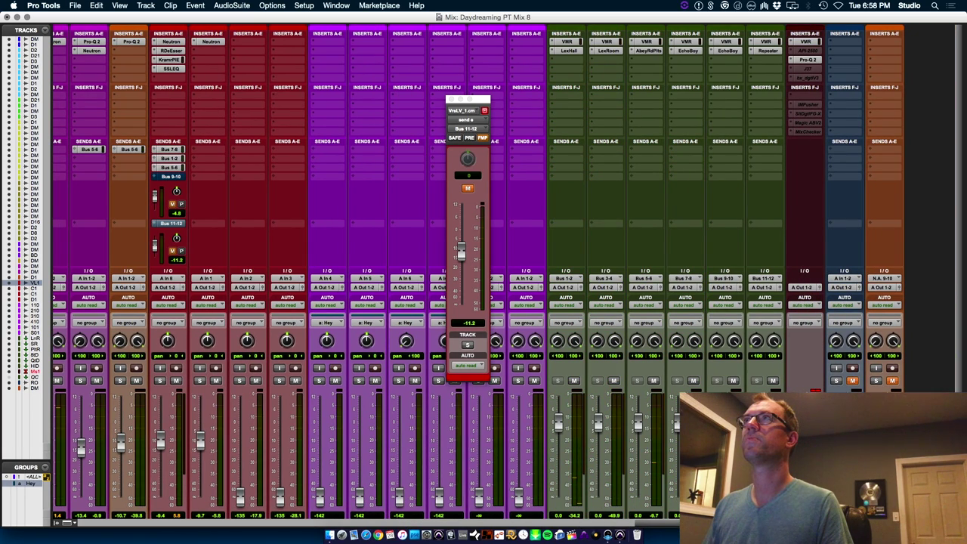
pyautogui.click(766, 50)
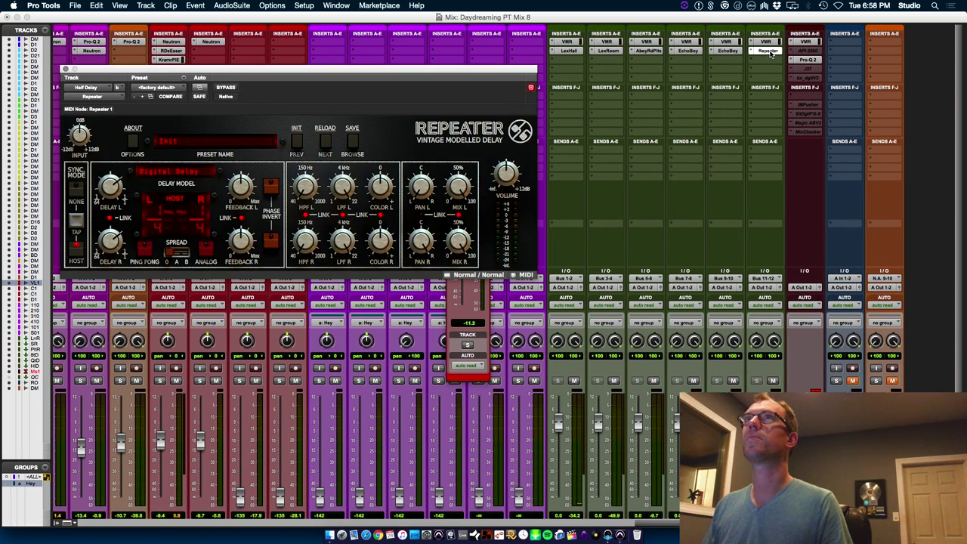
pyautogui.moveTo(112, 192); pyautogui.dragTo(118, 177)
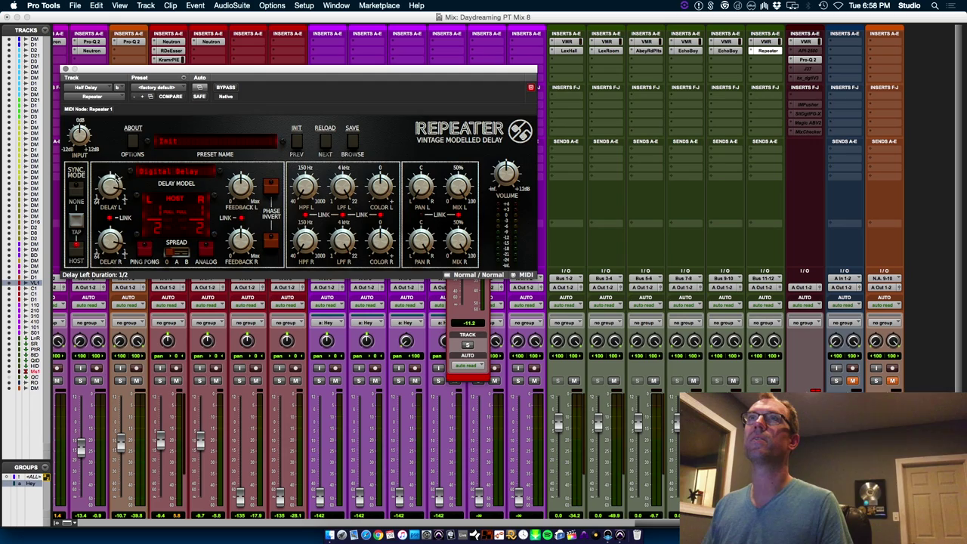
# Set Repeater's delay model to Cassette Tape, close the plug-in and return to the Edit window.
pyautogui.click(157, 170)
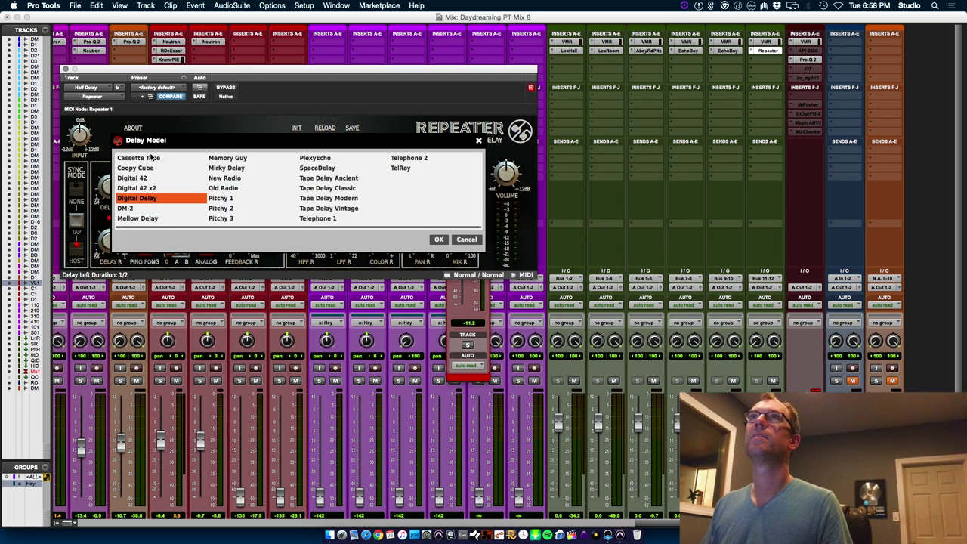
pyautogui.click(151, 157)
pyautogui.click(440, 240)
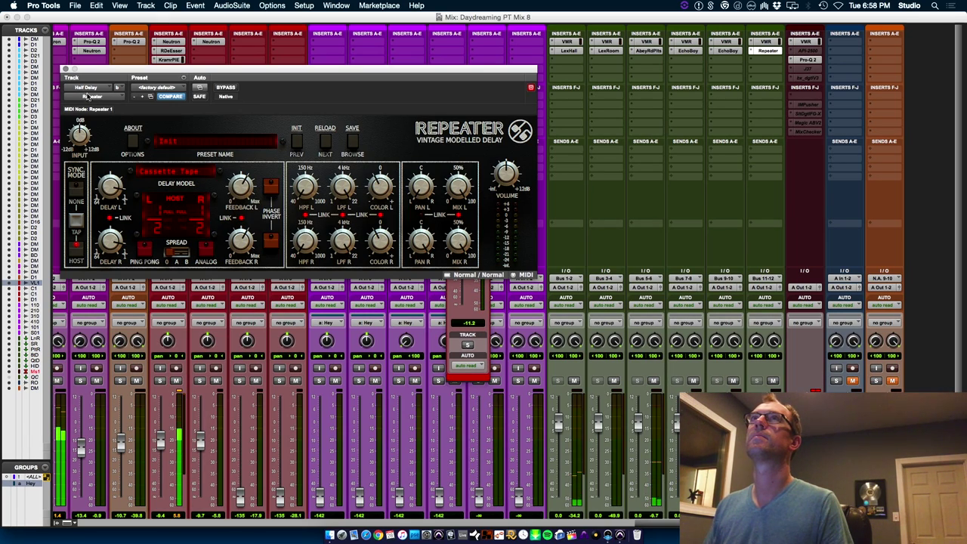
pyautogui.click(65, 69)
pyautogui.press('super+equal')
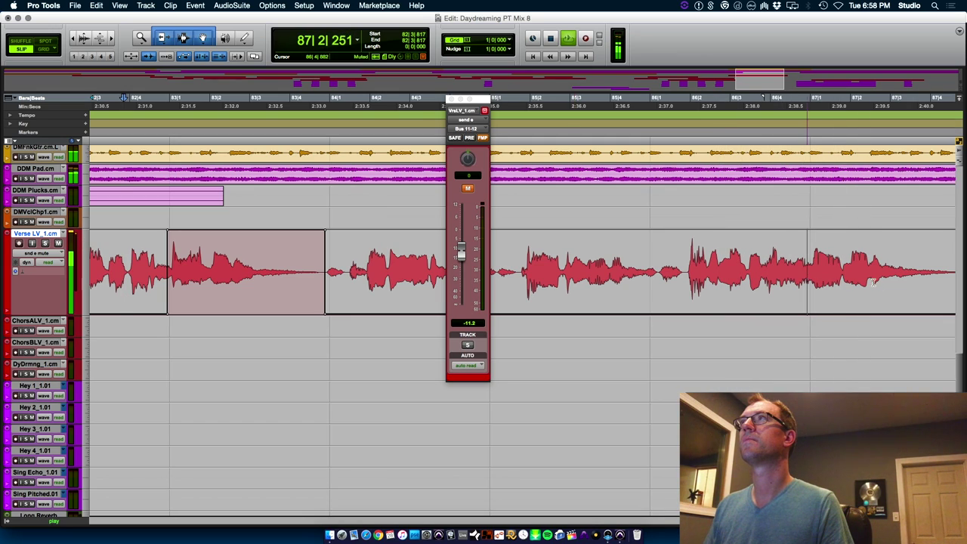
# Unmute the Bus 11-12 send on the third verse's last phrase ending, starting at 86|4|882, and audition from 86|2|133.
pyautogui.moveTo(806, 291); pyautogui.dragTo(890, 278)
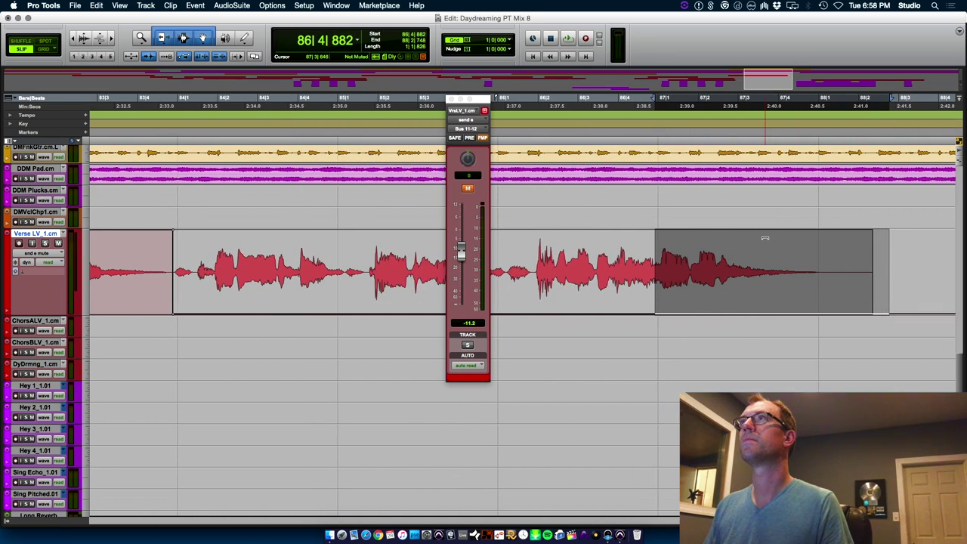
pyautogui.click(542, 291)
pyautogui.press('space')
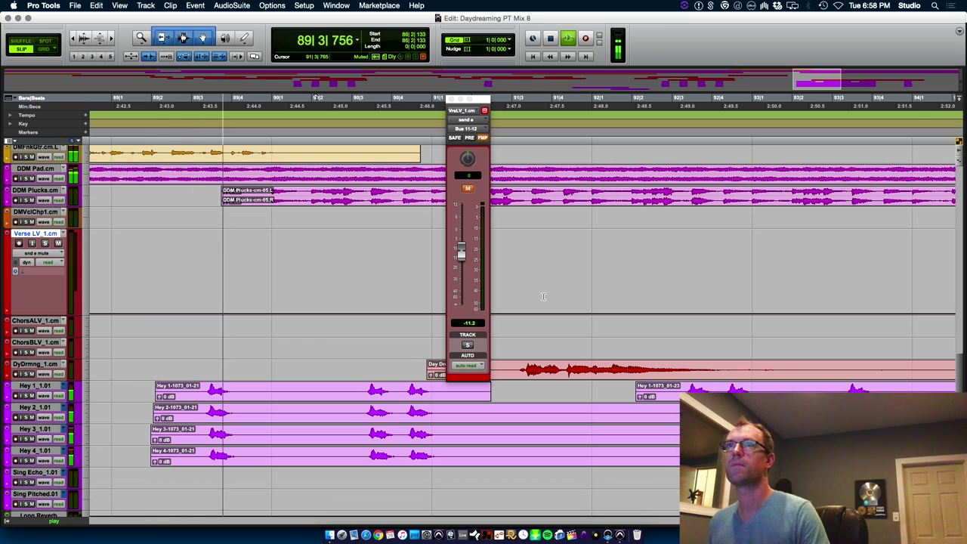
# Copy the verse vocal's RDeEsser, KramrPIE and SSLEQ inserts and its Bus 7-8, Bus 1-2 and Bus 5-6 sends to the Chorus A vocal.
pyautogui.press('r')
pyautogui.press('r')
pyautogui.press('r')
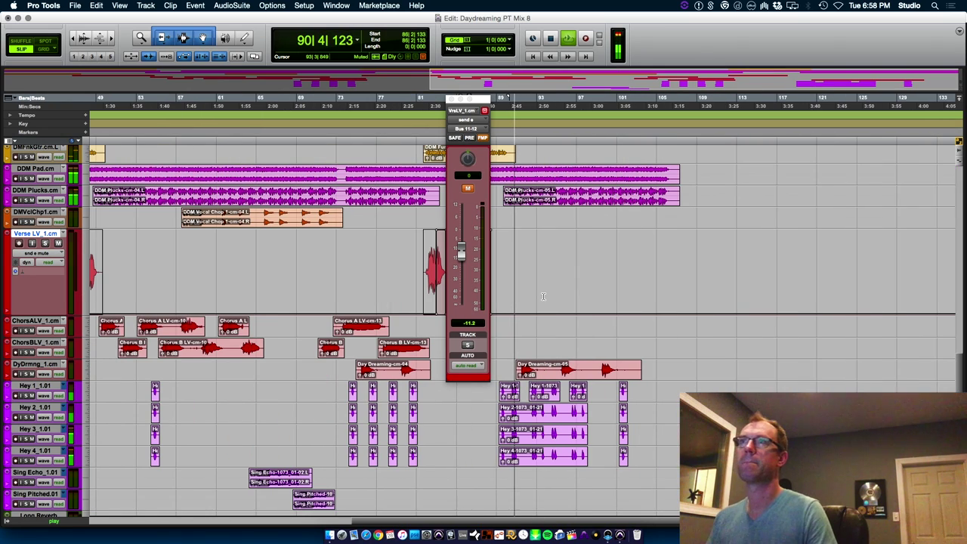
pyautogui.press('super+equal')
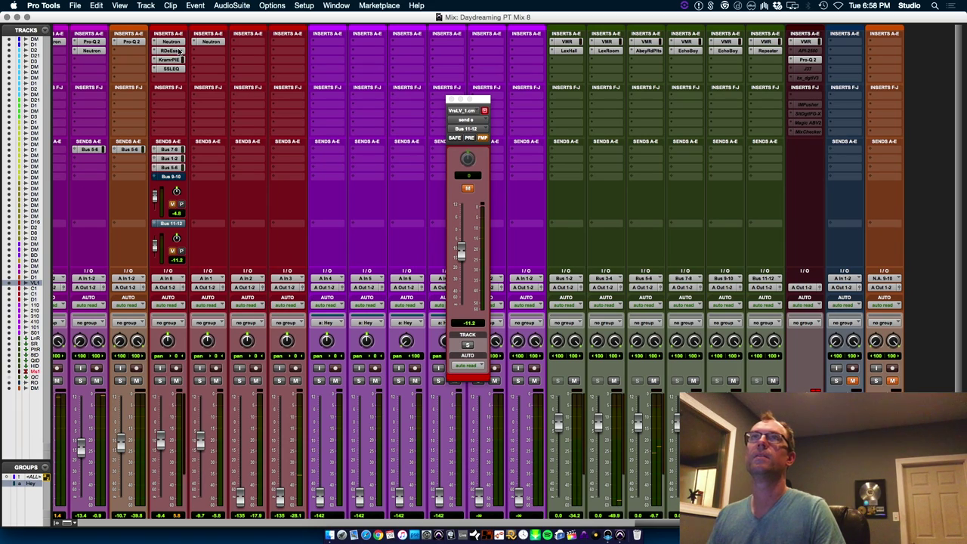
pyautogui.moveTo(189, 56); pyautogui.dragTo(208, 69)
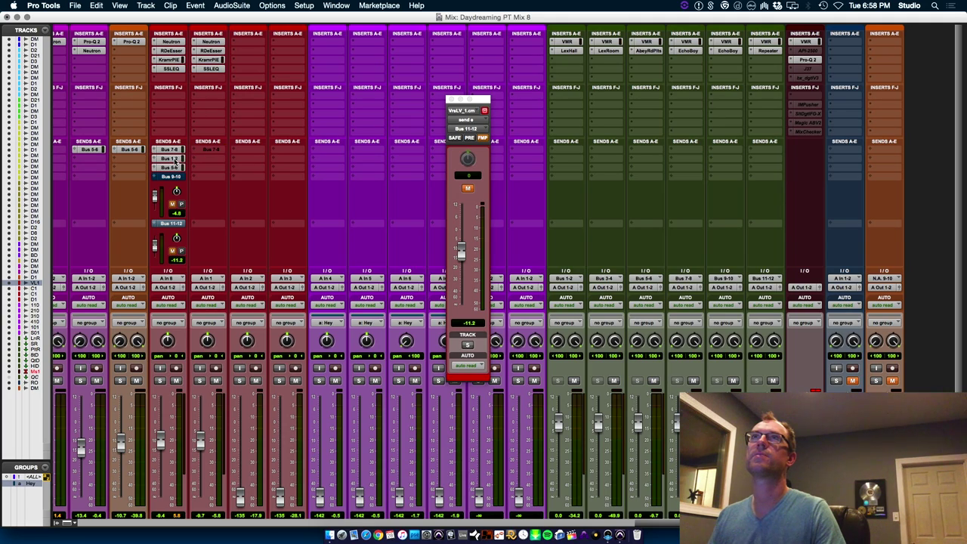
pyautogui.moveTo(177, 160); pyautogui.dragTo(211, 167)
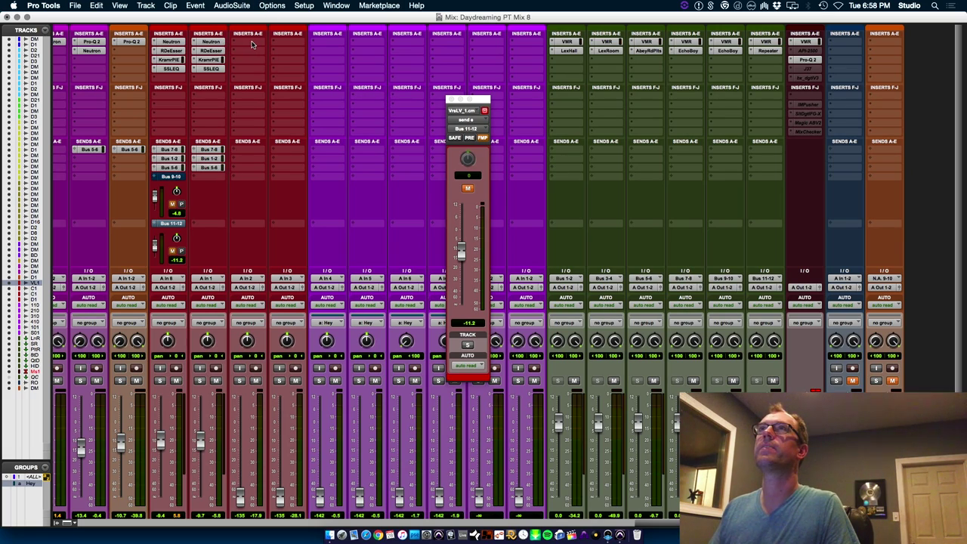
# Copy the Neutron, RDeEsser, KramrPIE and SSLEQ inserts to the Chorus B, Day Dreaming and Hey 1 to Hey 4 vocal tracks.
pyautogui.moveTo(253, 43); pyautogui.dragTo(254, 42)
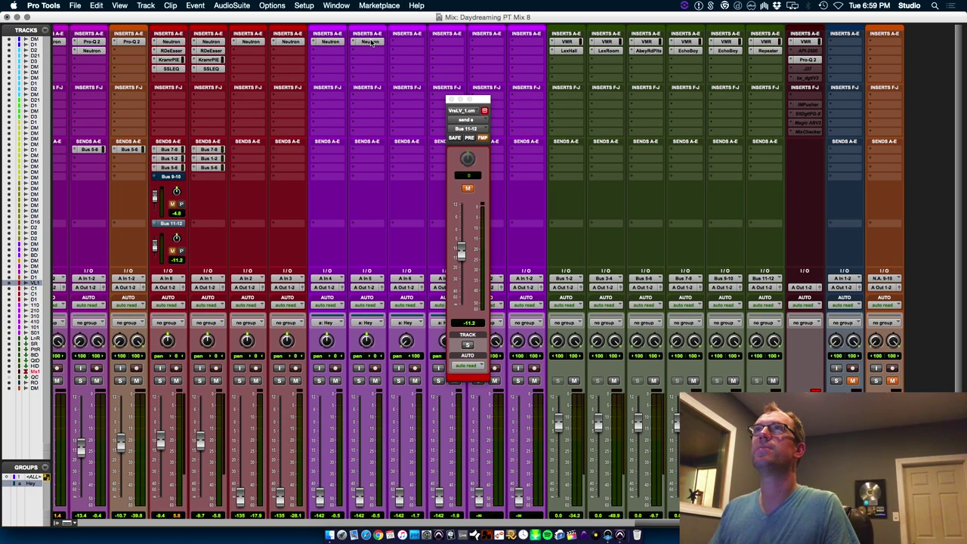
pyautogui.moveTo(415, 43); pyautogui.dragTo(412, 41)
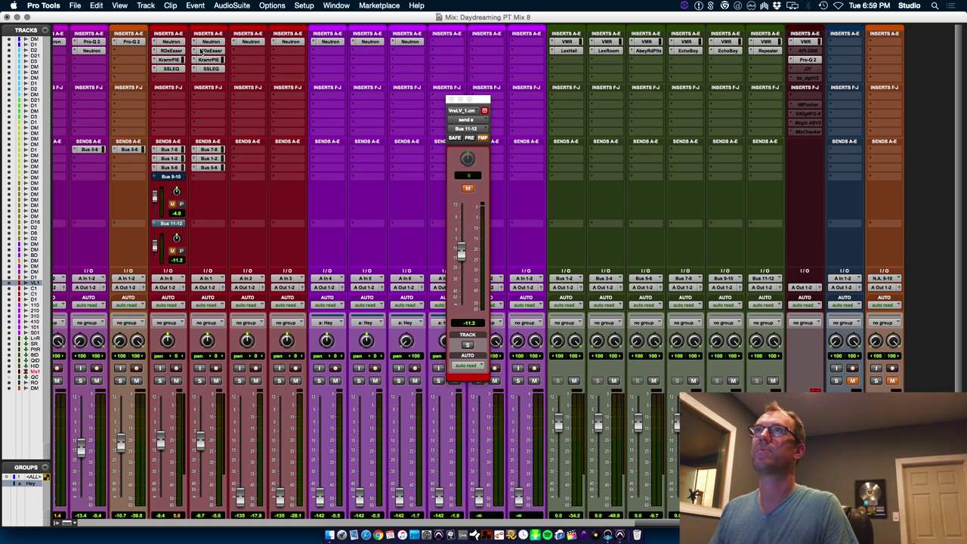
pyautogui.moveTo(201, 51); pyautogui.dragTo(448, 52)
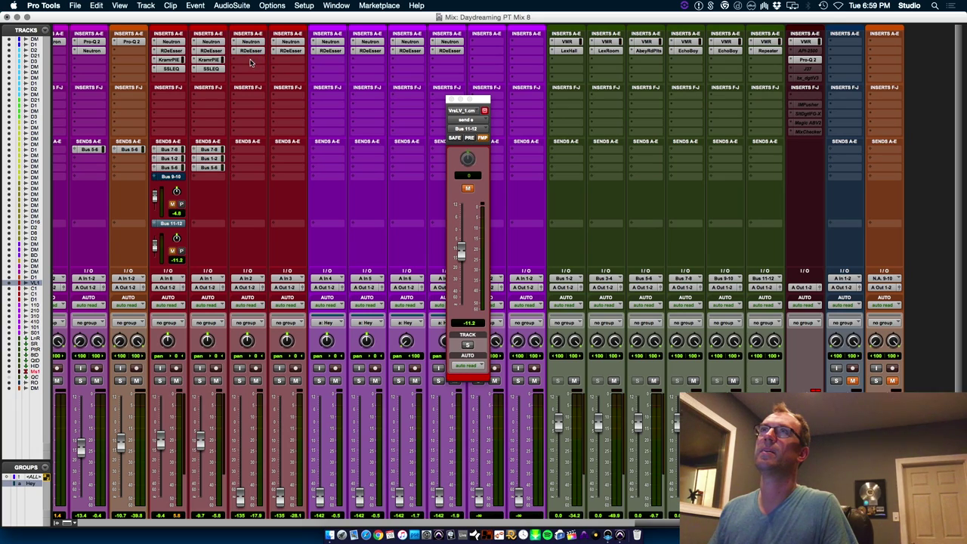
pyautogui.moveTo(252, 63); pyautogui.dragTo(409, 60)
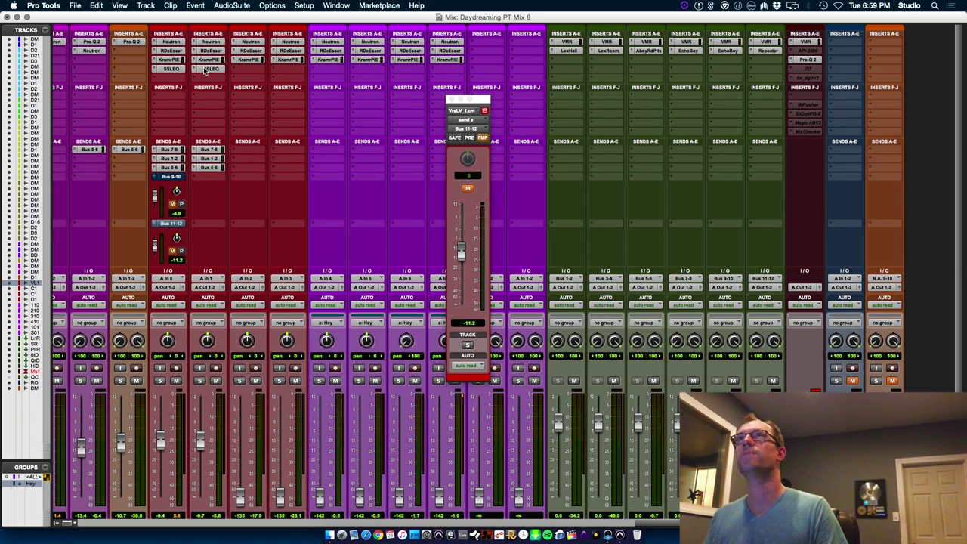
pyautogui.moveTo(206, 70); pyautogui.dragTo(333, 71)
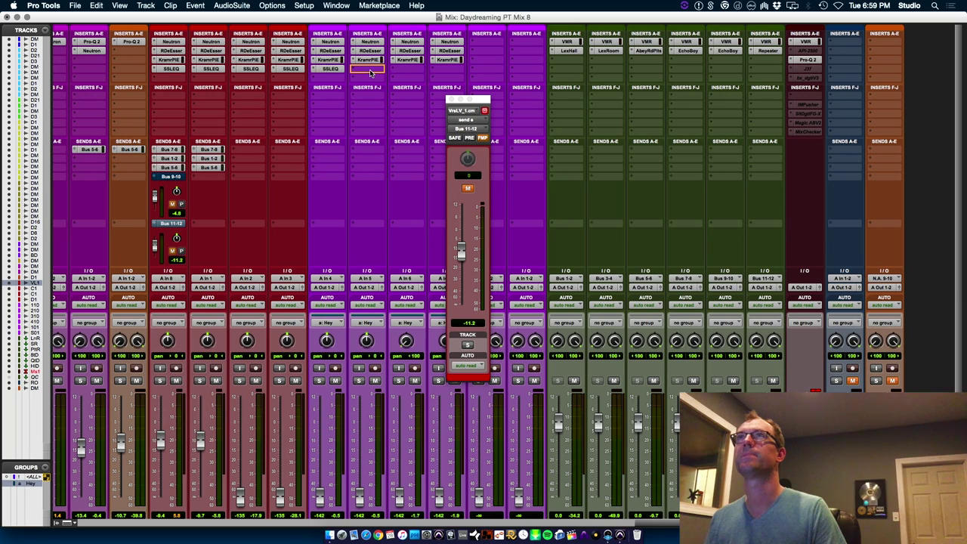
pyautogui.moveTo(410, 73); pyautogui.dragTo(448, 70)
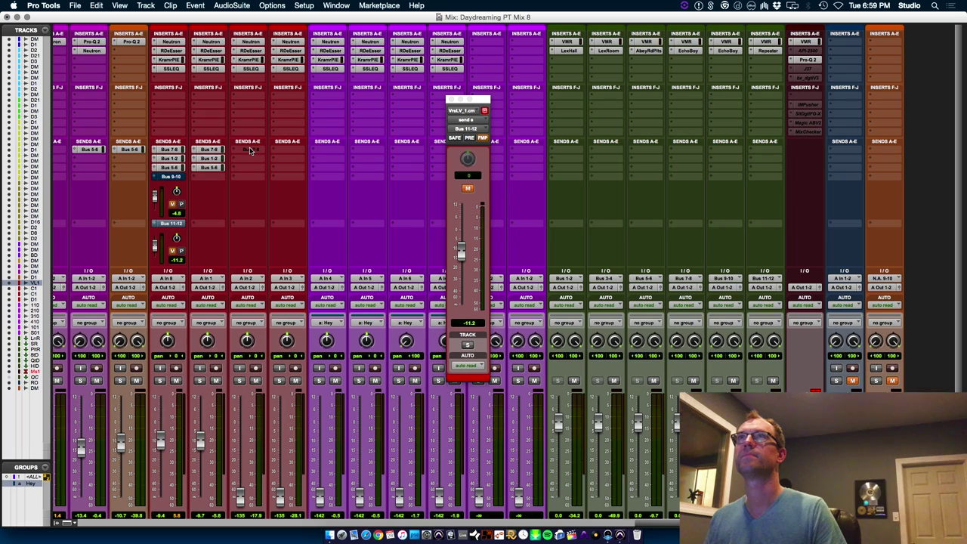
# Copy the Bus 7-8 and Bus 1-2 sends to the Chorus B, Day Dreaming and four Hey tracks, and close the floating send window.
pyautogui.moveTo(249, 149); pyautogui.dragTo(289, 150)
pyautogui.moveTo(368, 153); pyautogui.dragTo(404, 151)
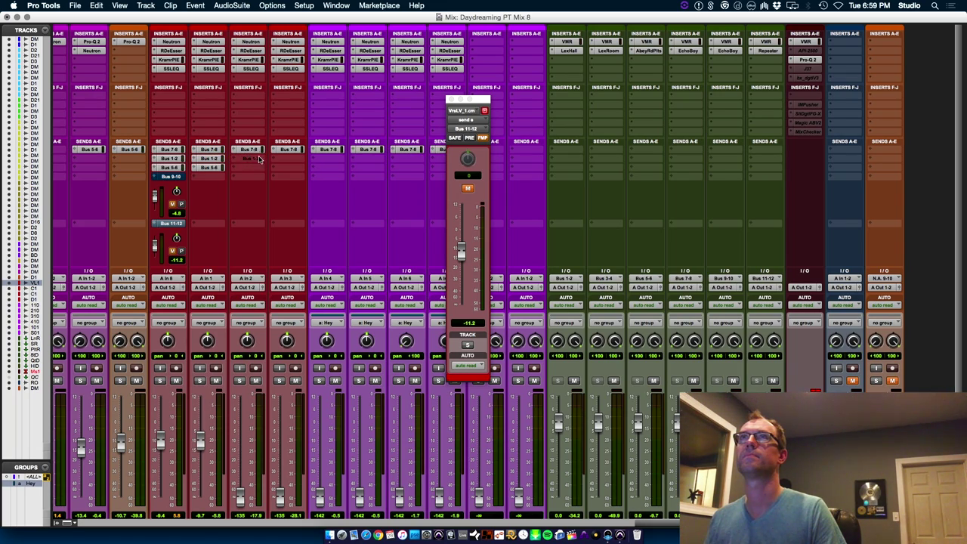
pyautogui.moveTo(258, 159); pyautogui.dragTo(405, 160)
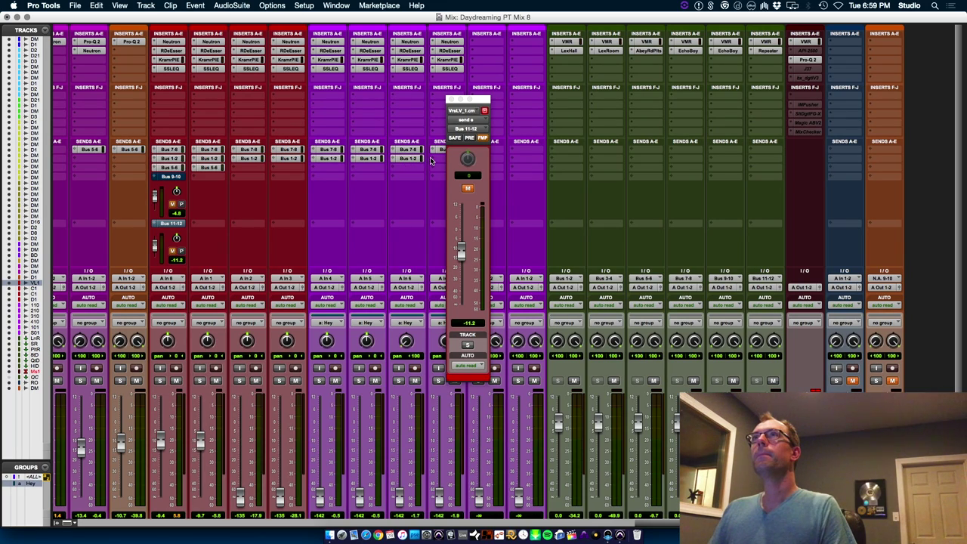
pyautogui.click(451, 100)
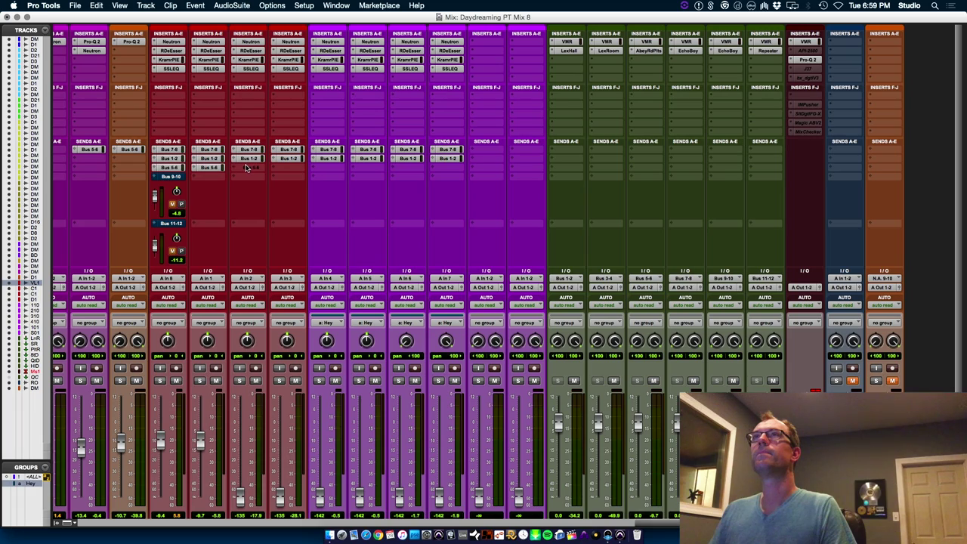
# Copy the Bus 5-6 send to Chorus B, Day Dreaming and the Hey tracks, with Hey 1's send set to -12.9 dB, and save the session.
pyautogui.moveTo(245, 168); pyautogui.dragTo(324, 170)
pyautogui.click(326, 167)
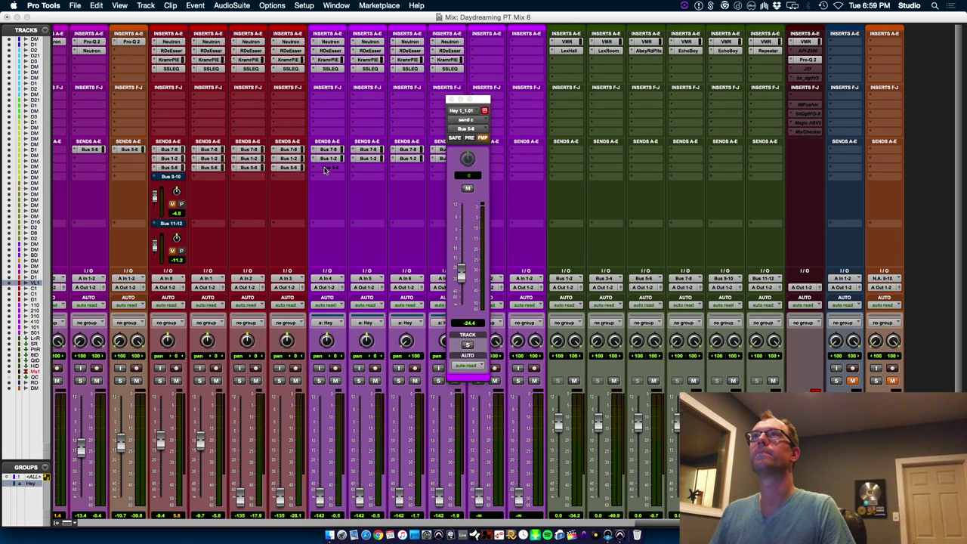
pyautogui.moveTo(461, 273); pyautogui.dragTo(463, 255)
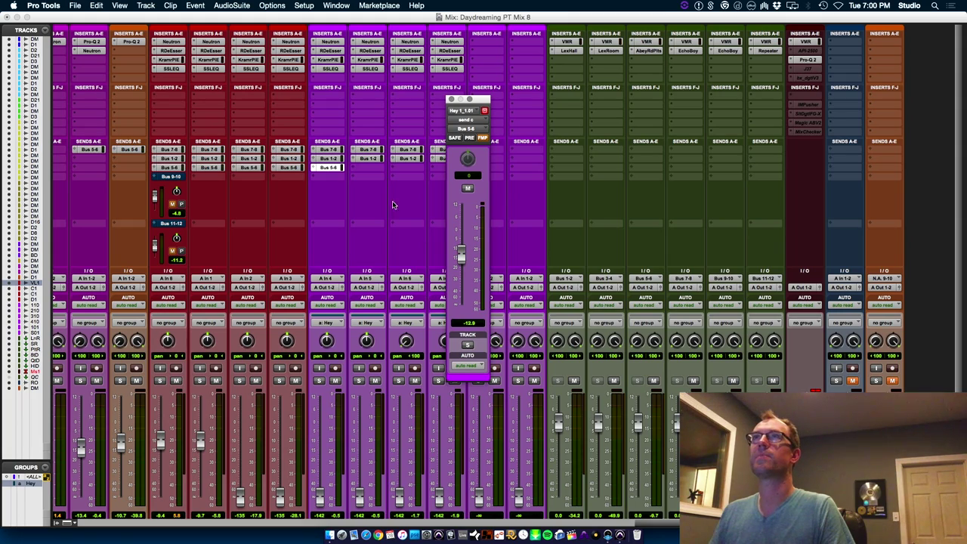
pyautogui.click(360, 169)
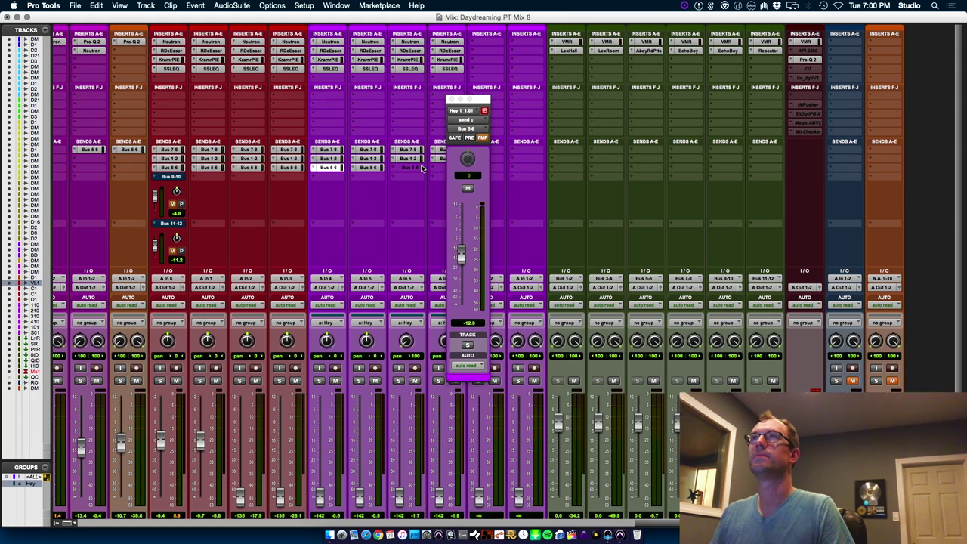
pyautogui.press('super+s')
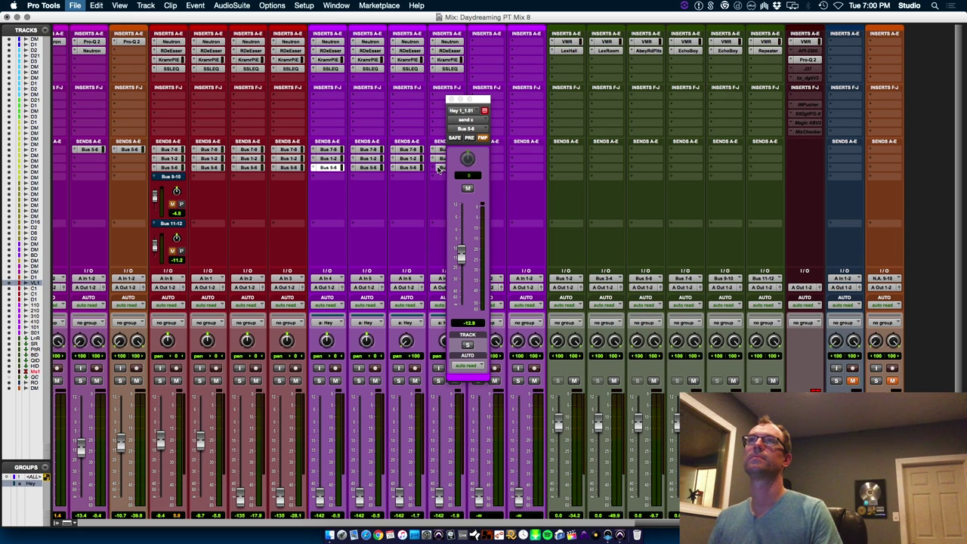
# Raise the grouped Hey faders to -17.7 dB and the Day Dreaming vocal fader to about -9 dB during playback.
pyautogui.press('super+equal')
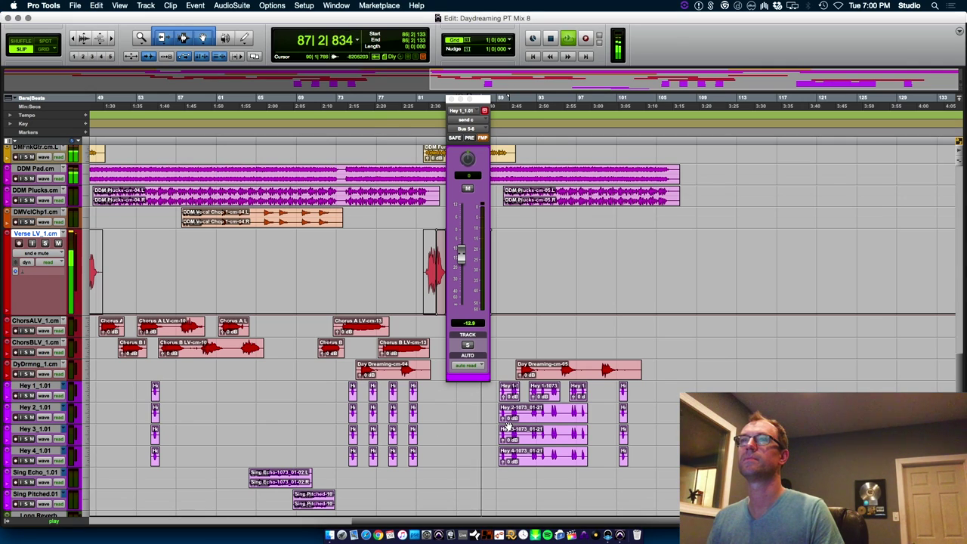
pyautogui.press('super+equal')
pyautogui.moveTo(398, 499); pyautogui.dragTo(401, 458)
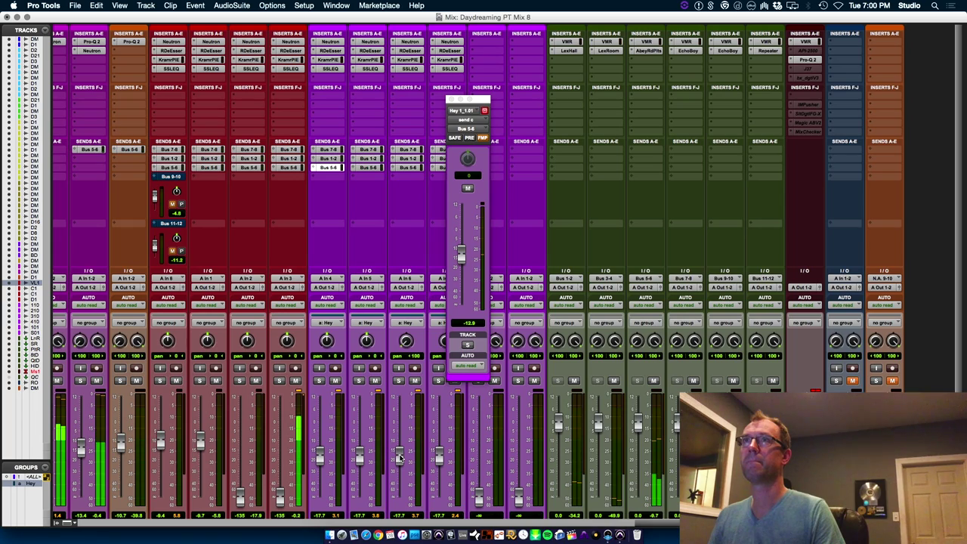
pyautogui.moveTo(281, 495); pyautogui.dragTo(279, 443)
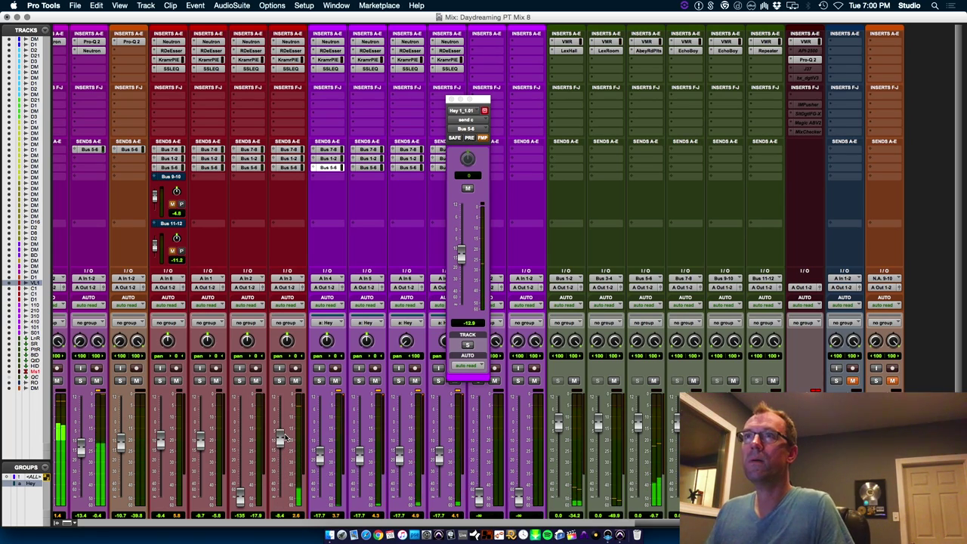
pyautogui.moveTo(280, 444); pyautogui.dragTo(287, 439)
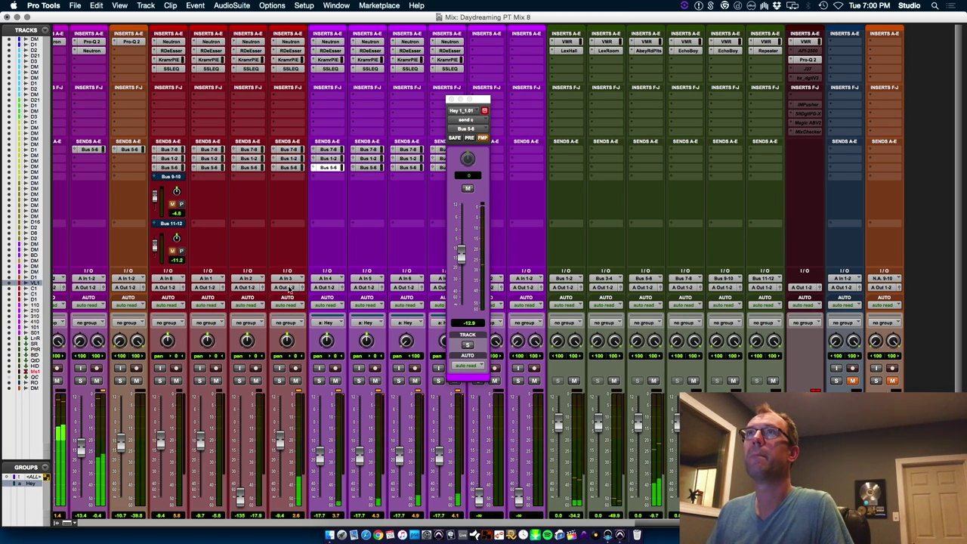
# Add a Bus 9-10 send to the Day Dreaming vocal track and set its level to -15.1 dB.
pyautogui.click(288, 176)
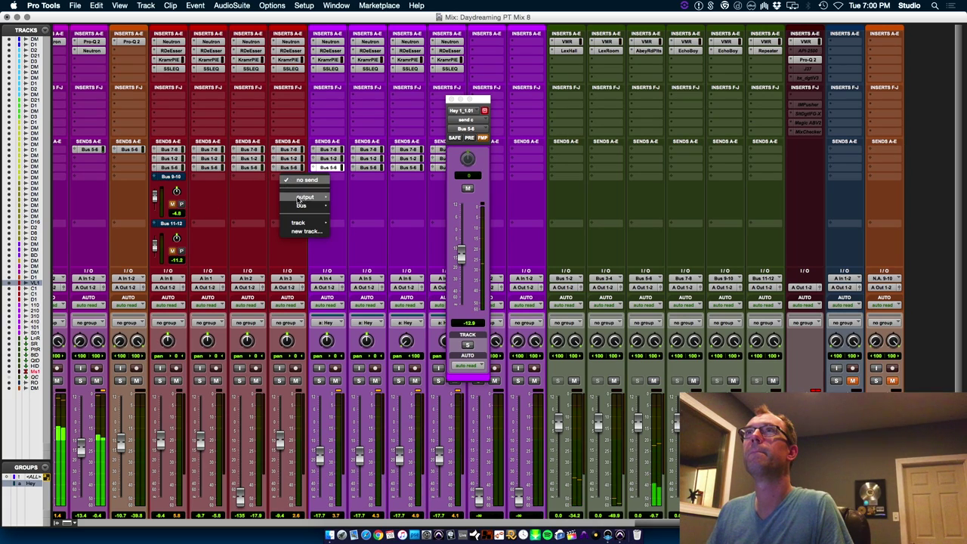
pyautogui.moveTo(318, 205)
pyautogui.click(362, 311)
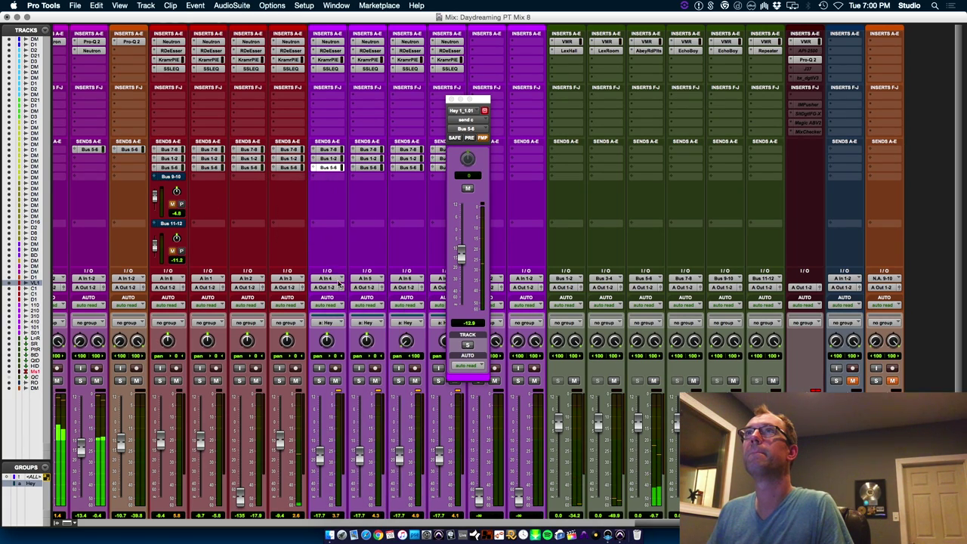
pyautogui.moveTo(275, 212); pyautogui.dragTo(275, 201)
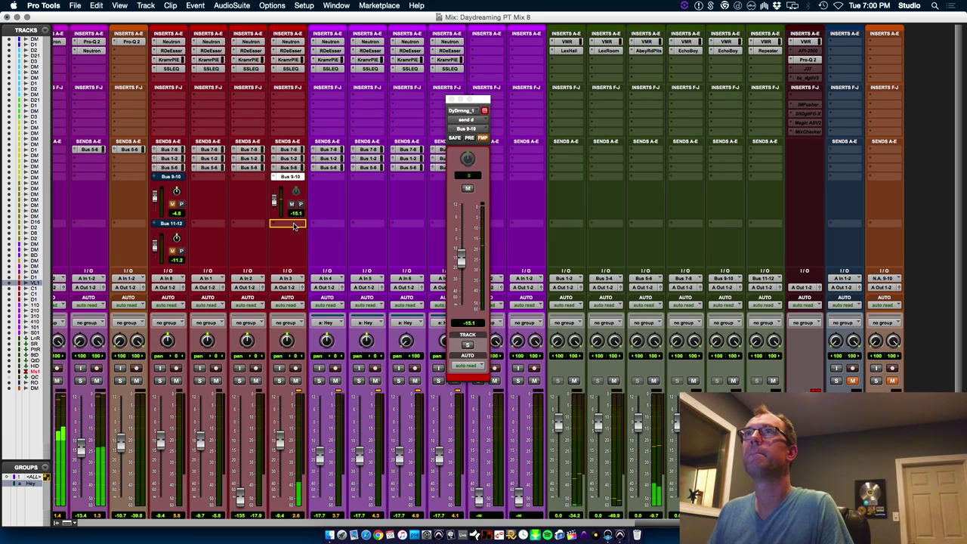
# Duplicate Day Dreaming's Bus 9-10 send into its fifth send slot, reassign the copy to Bus 11-12, and save the session.
pyautogui.click(280, 225)
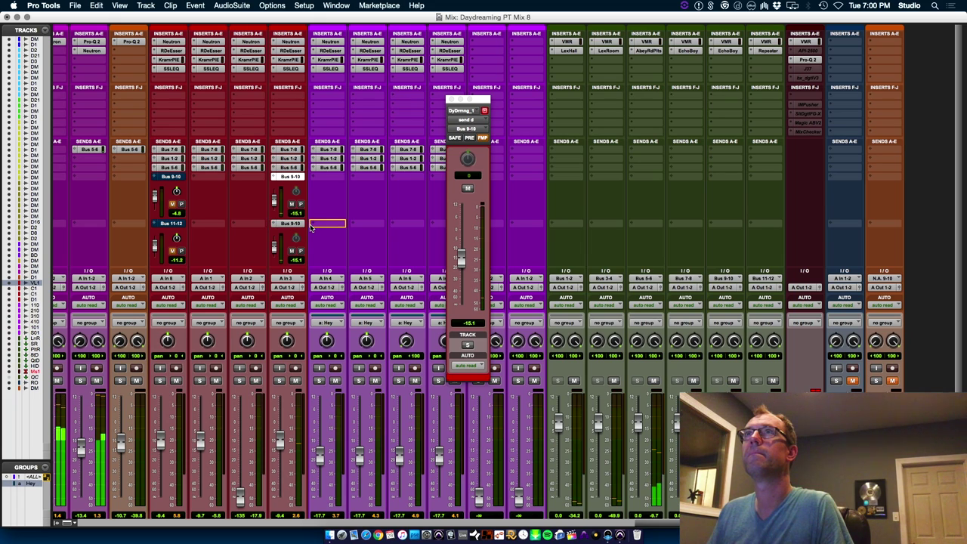
pyautogui.click(290, 225)
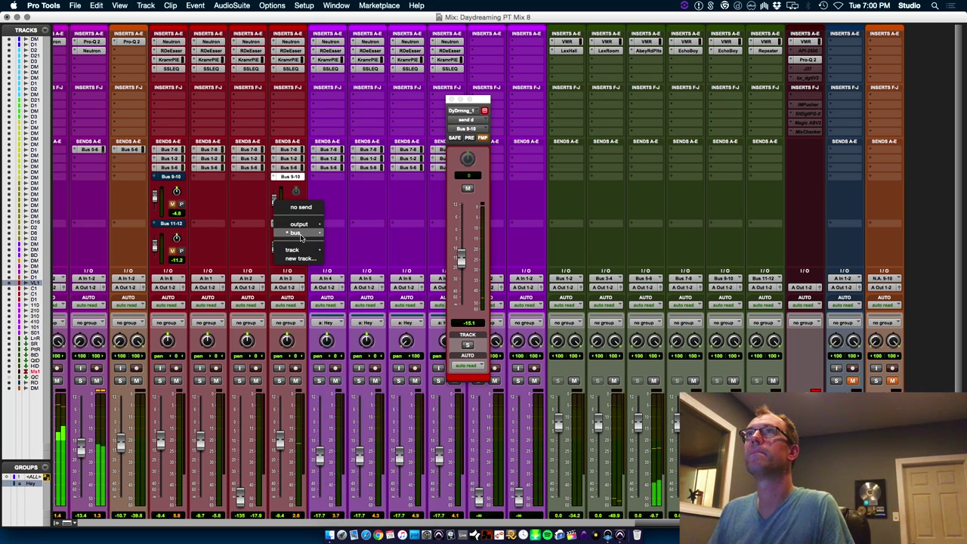
pyautogui.moveTo(299, 233)
pyautogui.click(359, 347)
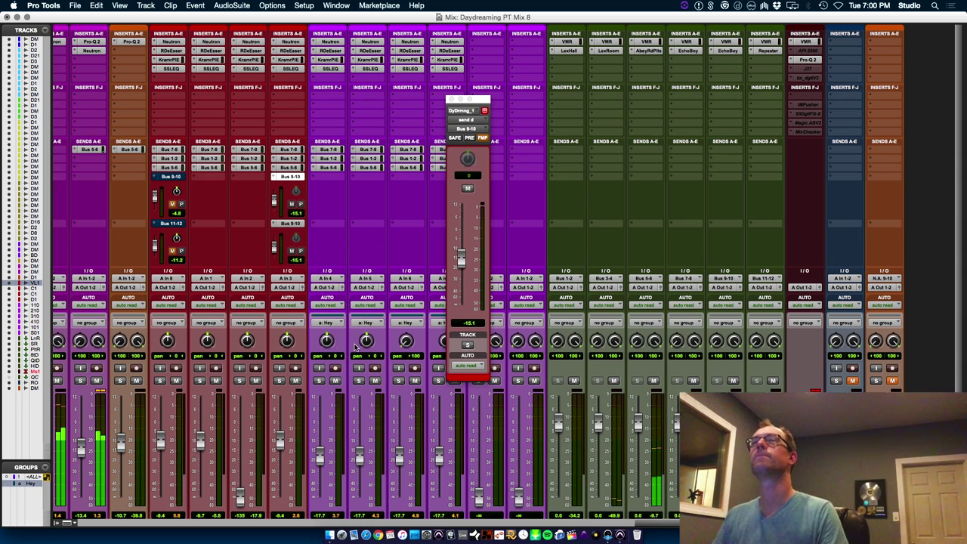
pyautogui.press('super+s')
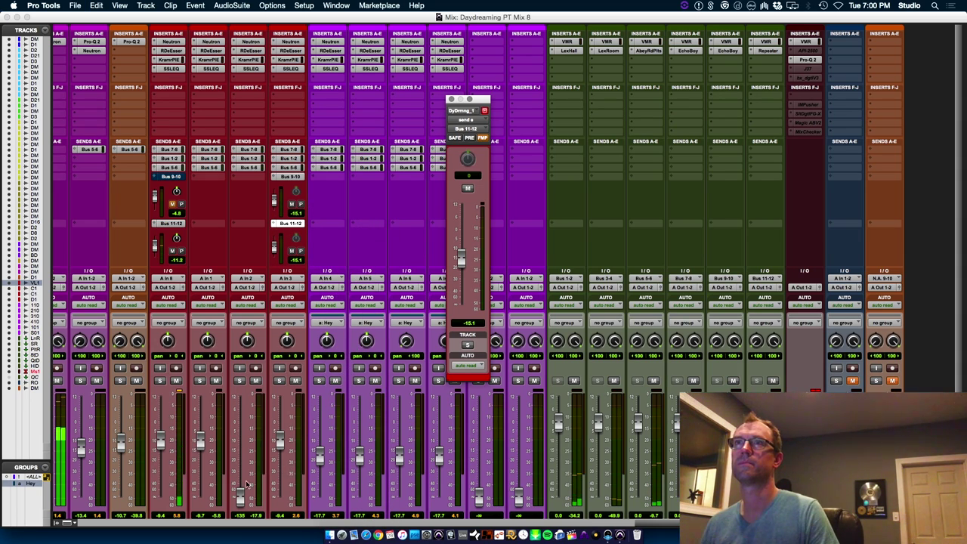
# Raise the Chorus B vocal fader to about -9.7 dB and set Day Dreaming's Bus 11-12 send to -8.7 dB.
pyautogui.moveTo(241, 498); pyautogui.dragTo(242, 444)
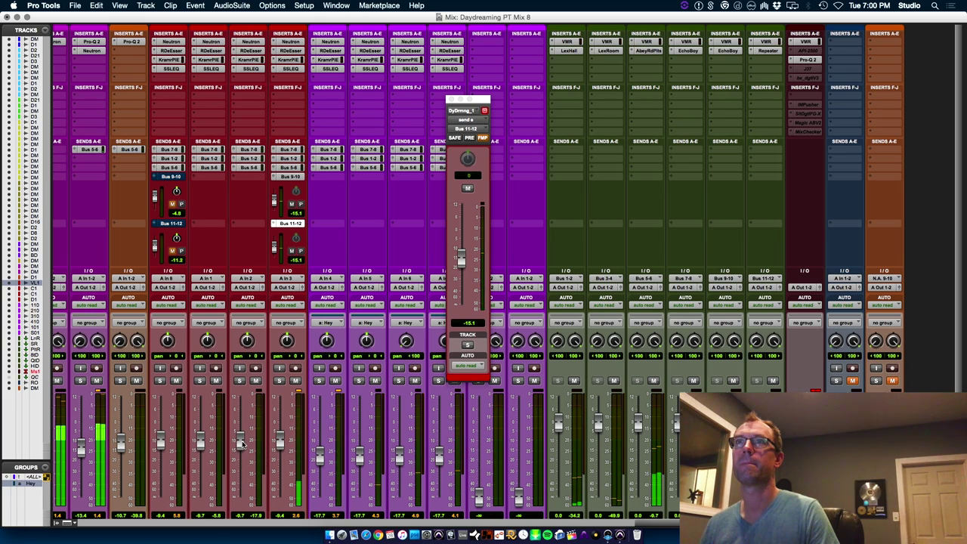
pyautogui.moveTo(275, 250); pyautogui.dragTo(276, 243)
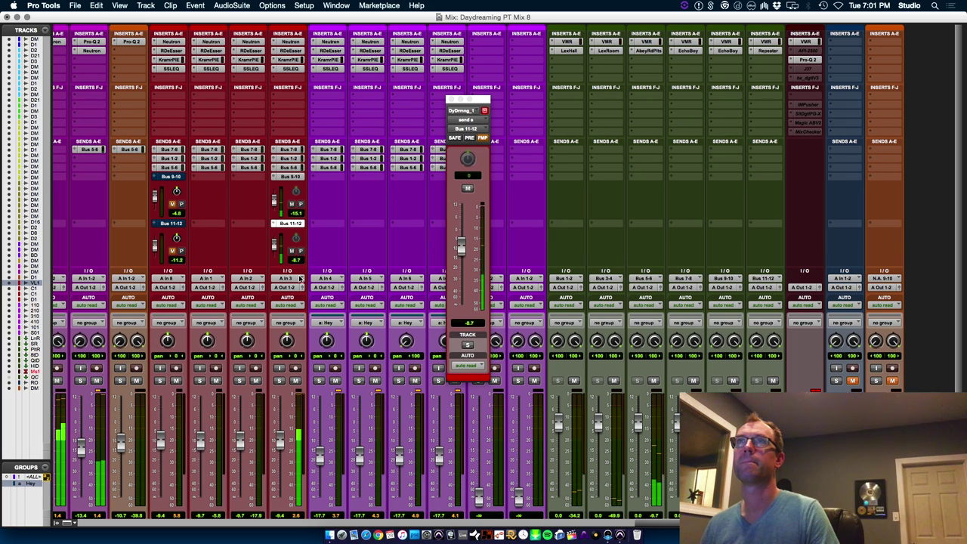
# Expand the second send slot's level controls across the mixer and raise Day Dreaming's Bus 1-2 send to -13.8 dB.
pyautogui.click(273, 159)
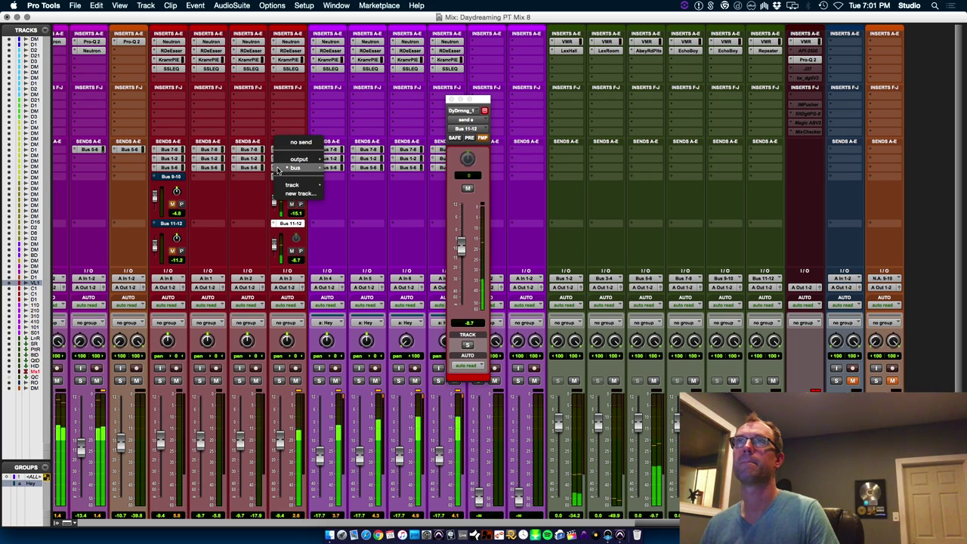
pyautogui.click(281, 164)
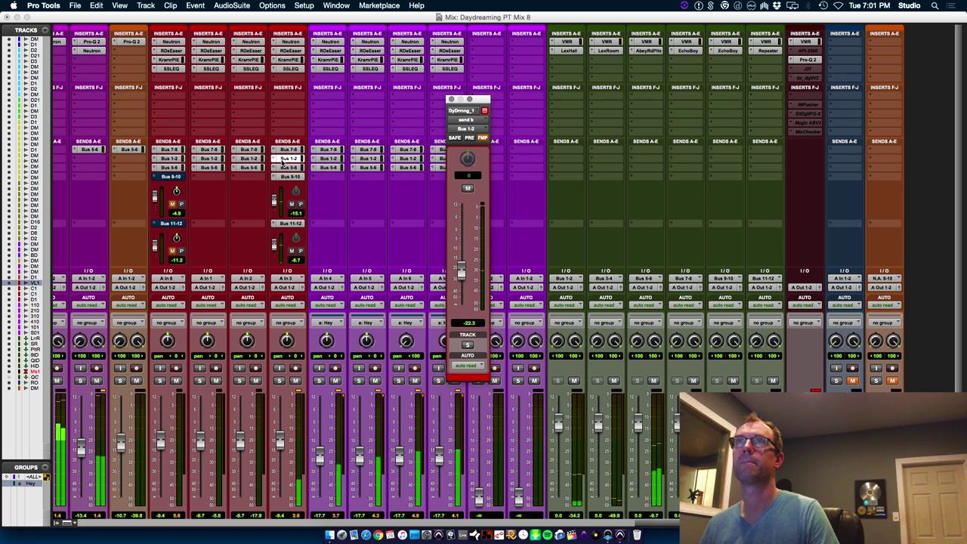
pyautogui.click(284, 159)
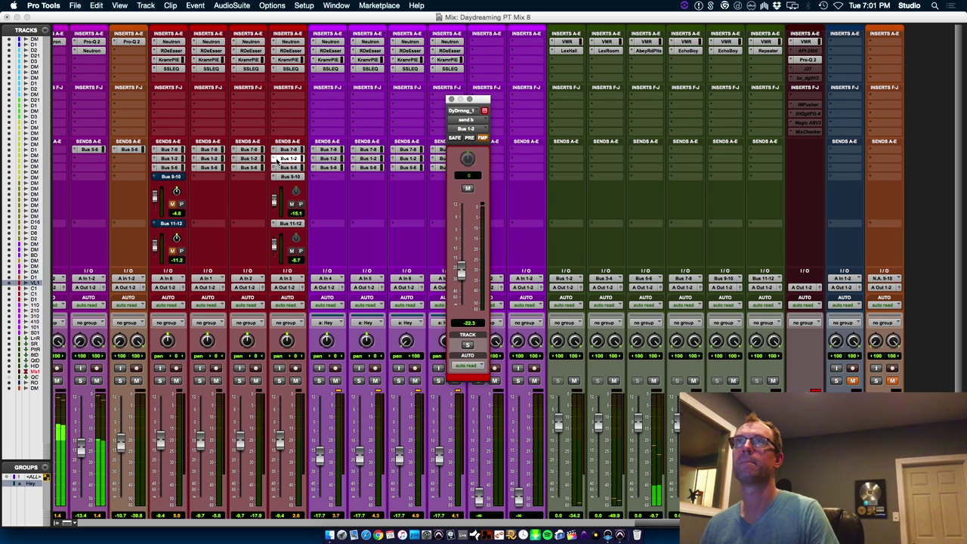
pyautogui.keyDown('alt'); pyautogui.keyDown('super'); pyautogui.click(273, 161); pyautogui.keyUp('super'); pyautogui.keyUp('alt')
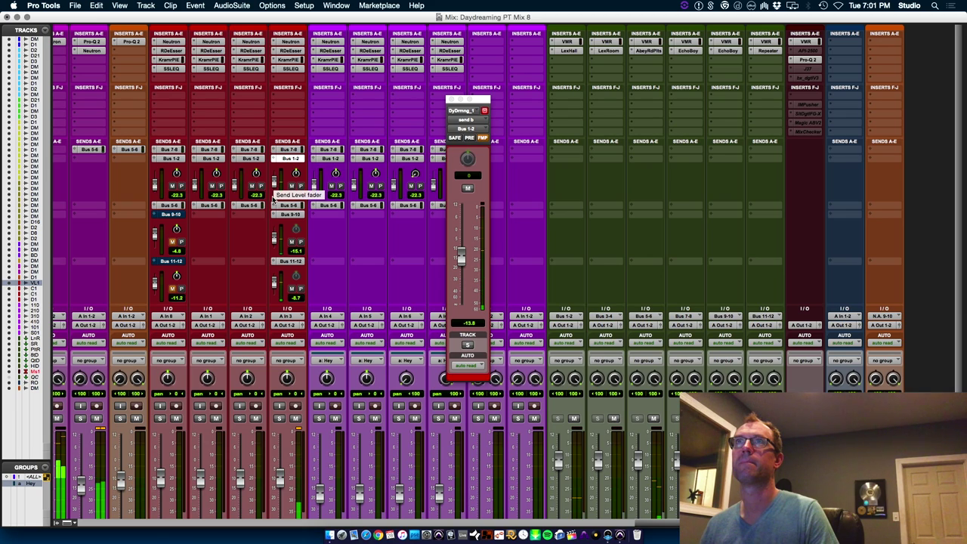
# Raise Day Dreaming's Bus 5-6 send to -15.8 dB and close the floating send window in the Edit window.
pyautogui.click(288, 205)
pyautogui.moveTo(303, 212)
pyautogui.click(355, 233)
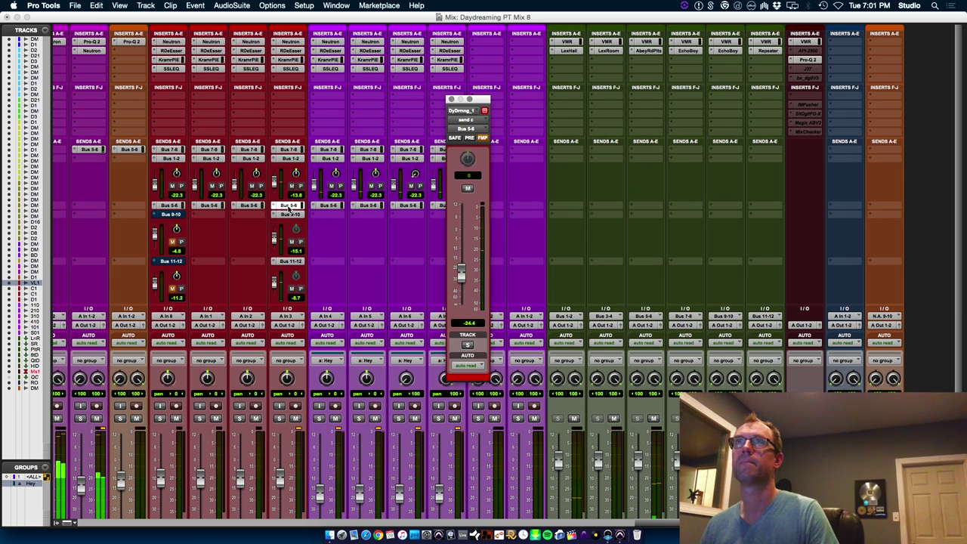
pyautogui.moveTo(461, 280); pyautogui.dragTo(460, 265)
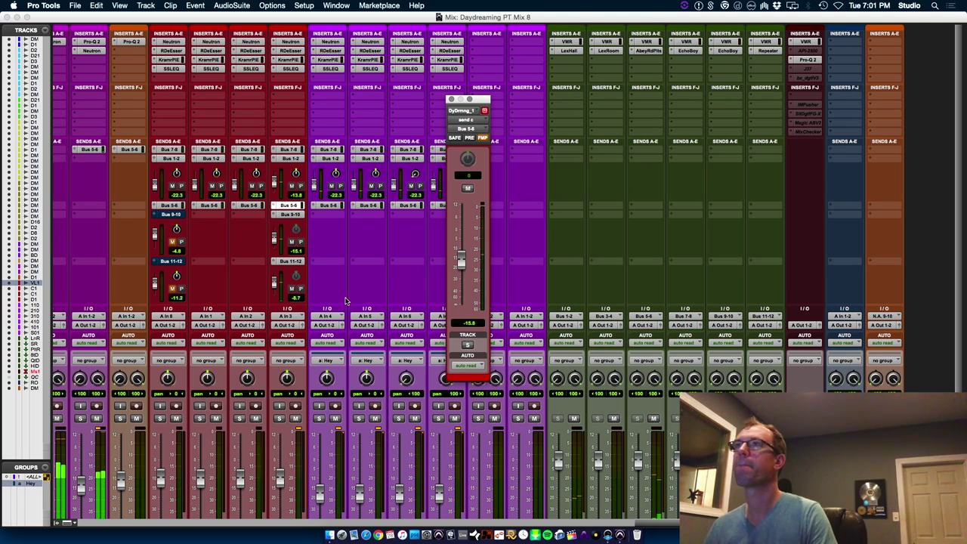
pyautogui.click(296, 415)
pyautogui.press('super+equal')
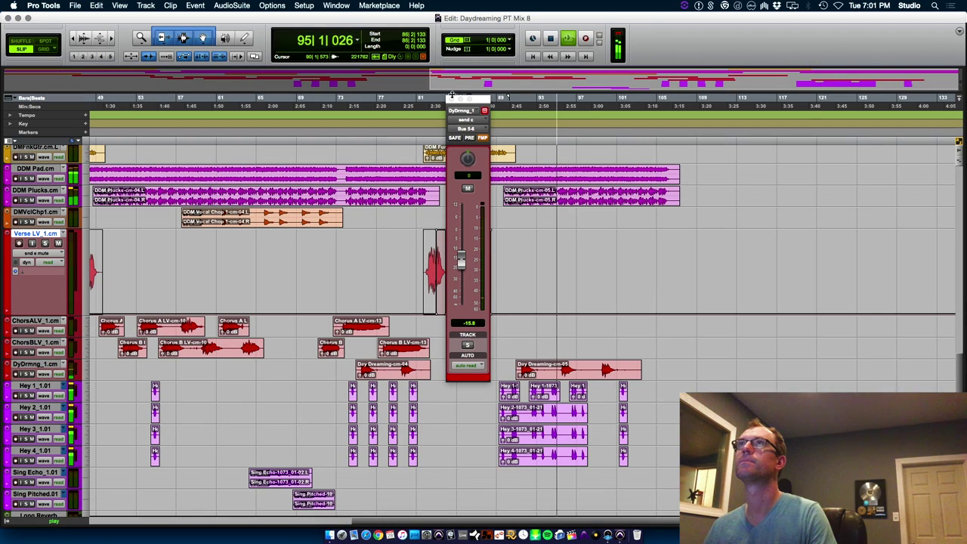
pyautogui.click(451, 100)
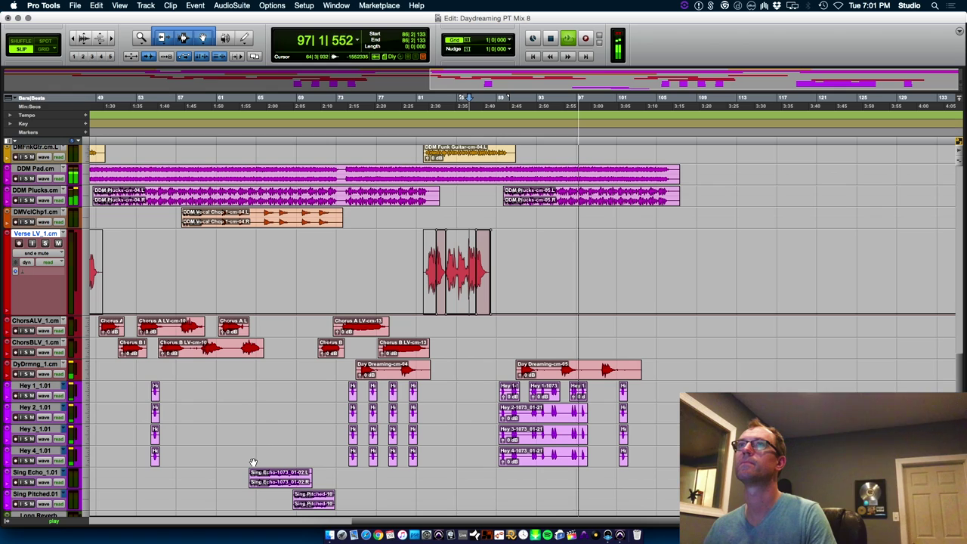
# Raise the Sing Echo fader to -13.7 dB and copy Hey 4's Bus 7-8, Bus 1-2 and Bus 5-6 sends to that track.
pyautogui.press('super+equal')
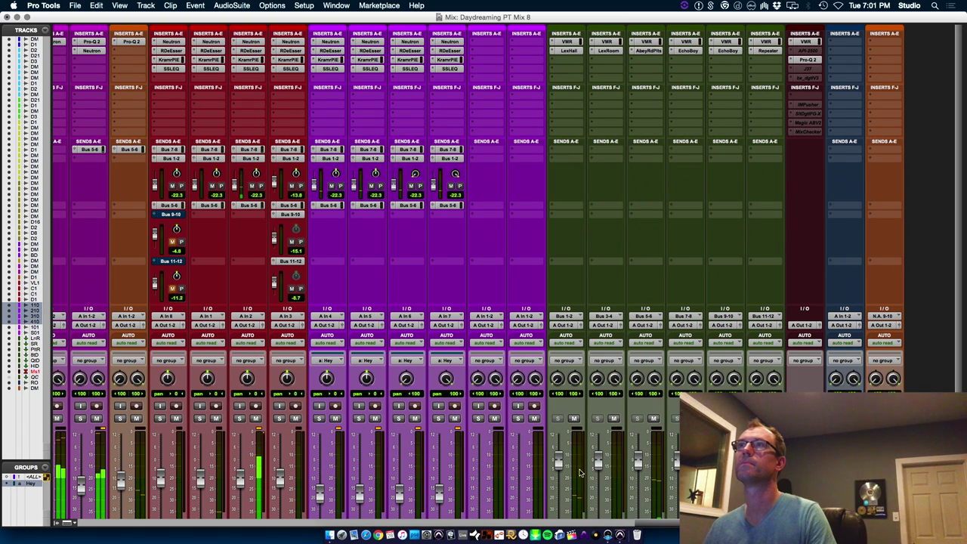
pyautogui.scroll(-5, 478, 440)
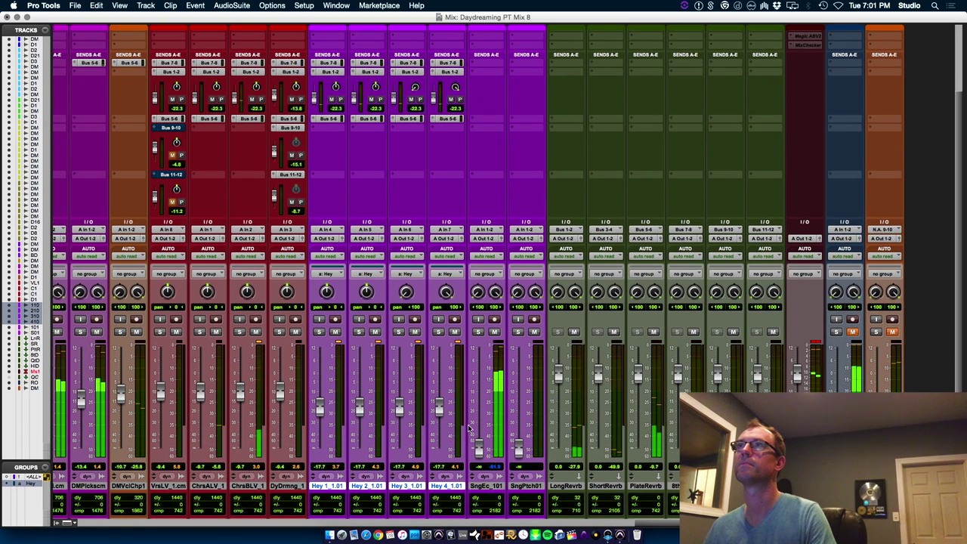
pyautogui.moveTo(479, 440); pyautogui.dragTo(482, 398)
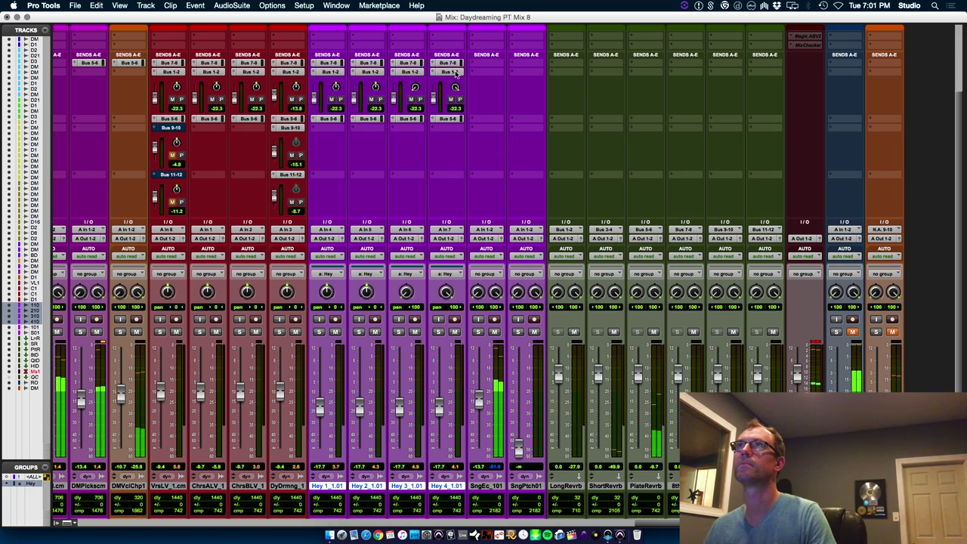
pyautogui.moveTo(455, 74); pyautogui.dragTo(477, 77)
pyautogui.moveTo(447, 120); pyautogui.dragTo(485, 119)
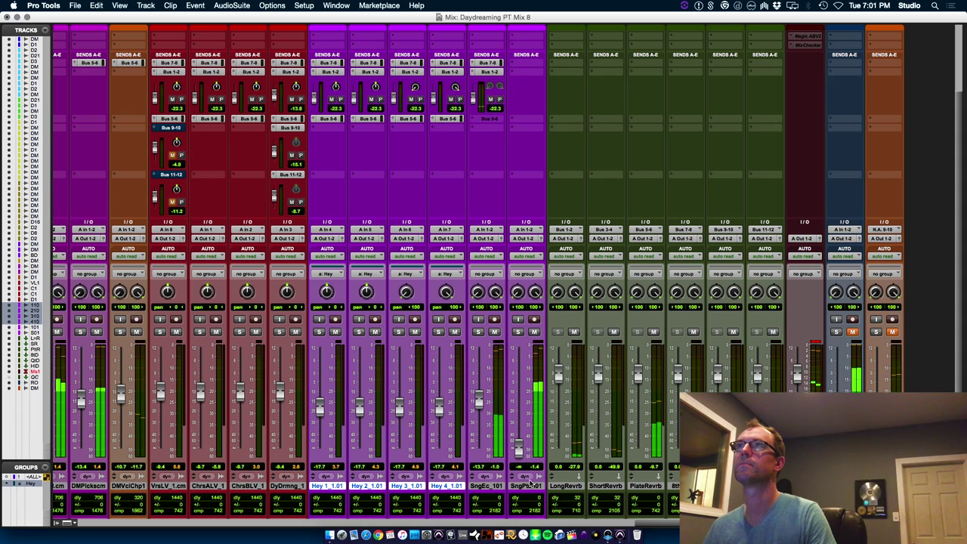
# Raise the Sing Pitched fader to -16.3 dB and copy Sing Echo's Bus 7-8, Bus 1-2 and Bus 5-6 sends to that track.
pyautogui.moveTo(519, 445); pyautogui.dragTo(520, 409)
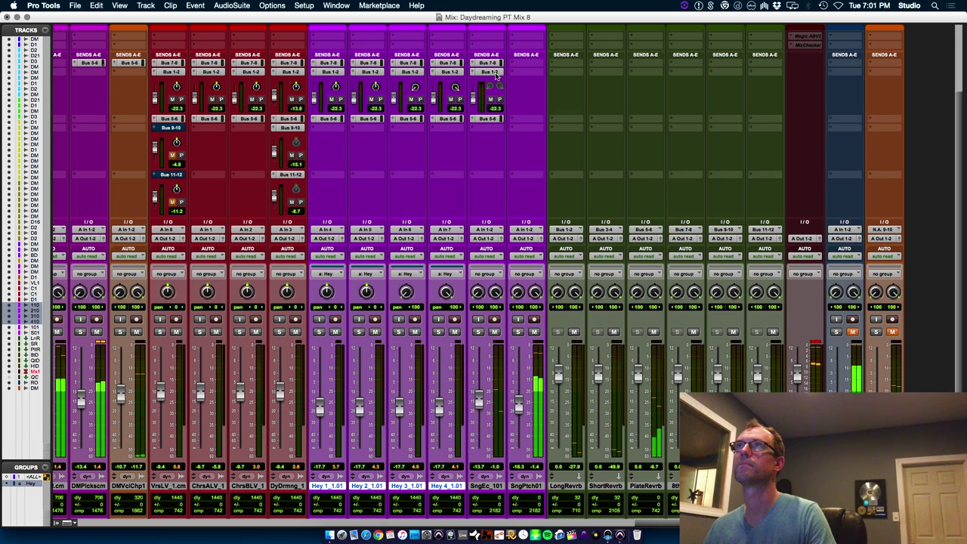
pyautogui.moveTo(526, 74); pyautogui.dragTo(526, 73)
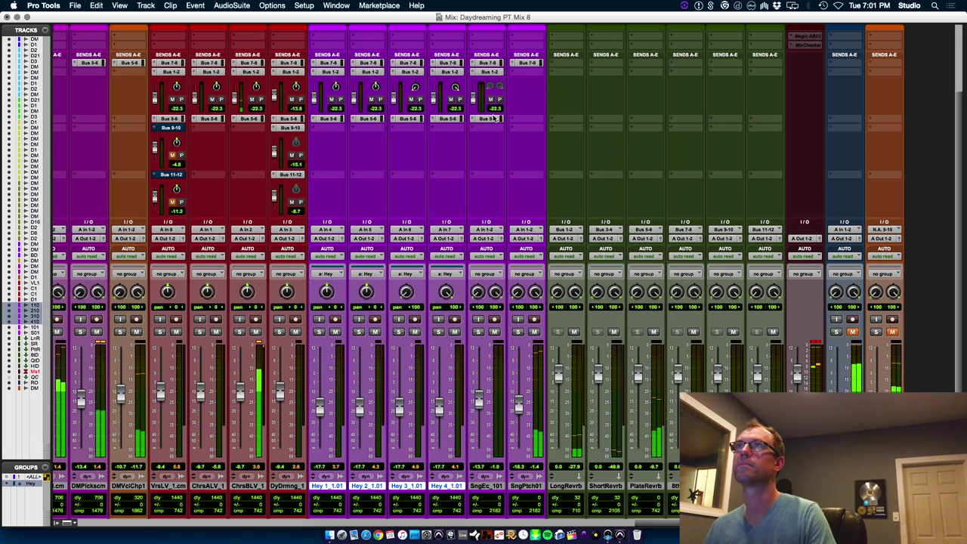
pyautogui.moveTo(505, 120); pyautogui.dragTo(521, 119)
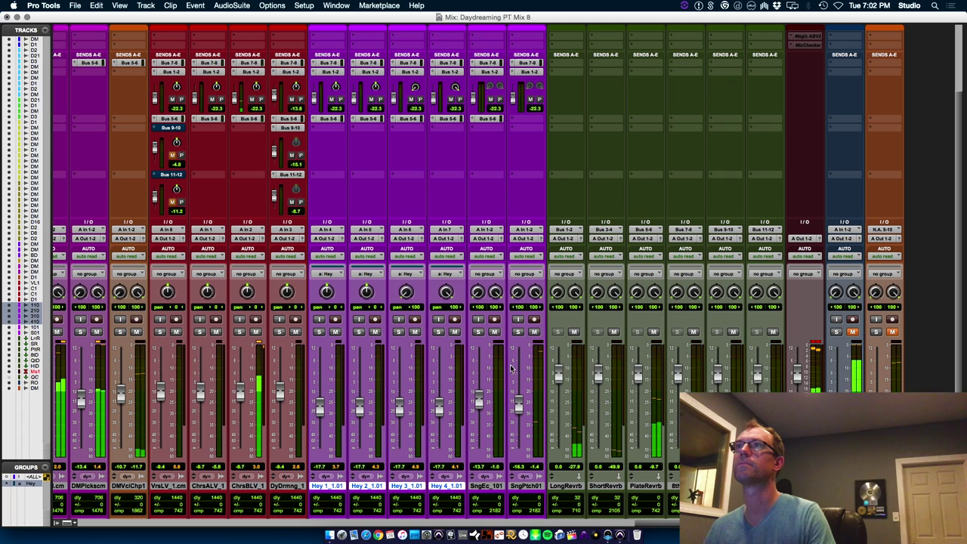
# Select the Sing Echo clip for playback and add FabFilter Pro-Q 2 as the first insert on its track.
pyautogui.press('super+equal')
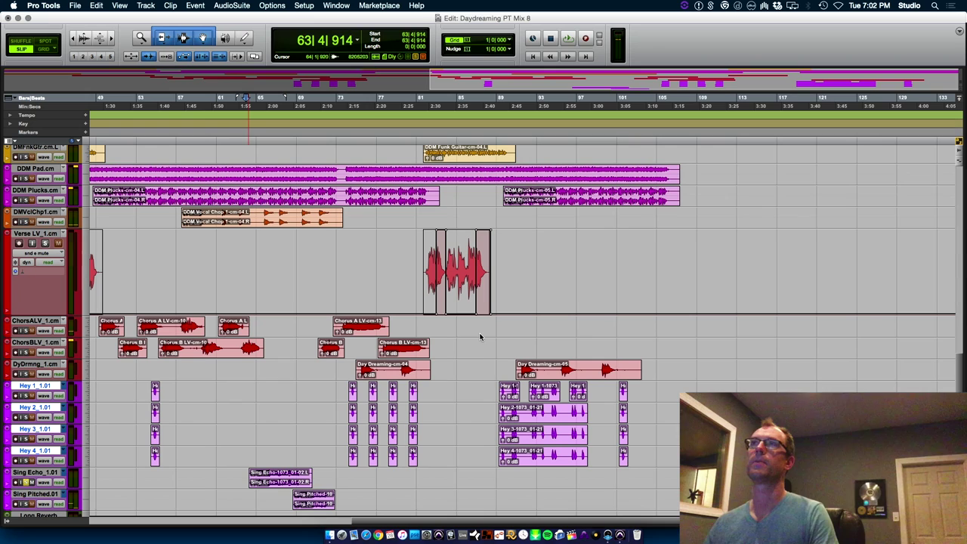
pyautogui.click(282, 479)
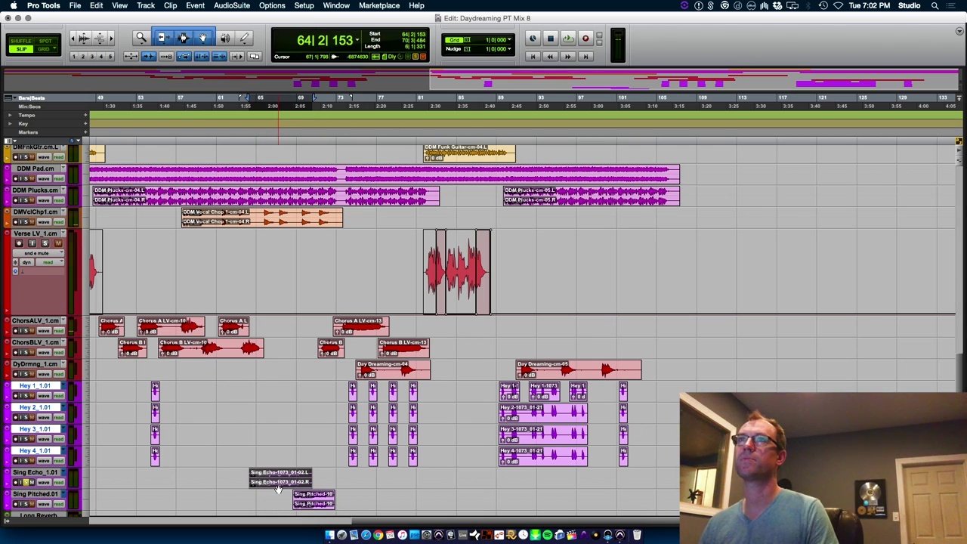
pyautogui.press('super+equal')
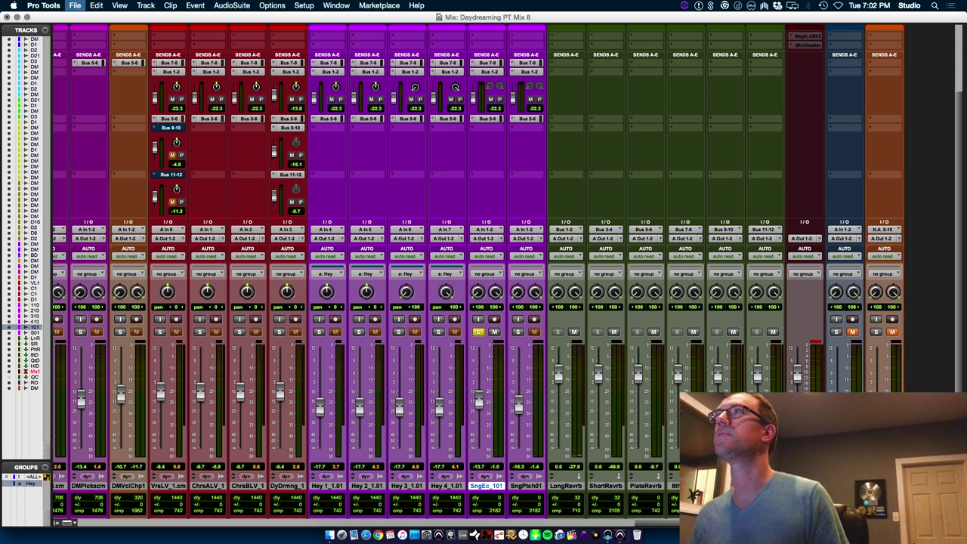
pyautogui.scroll(4, 877, 151)
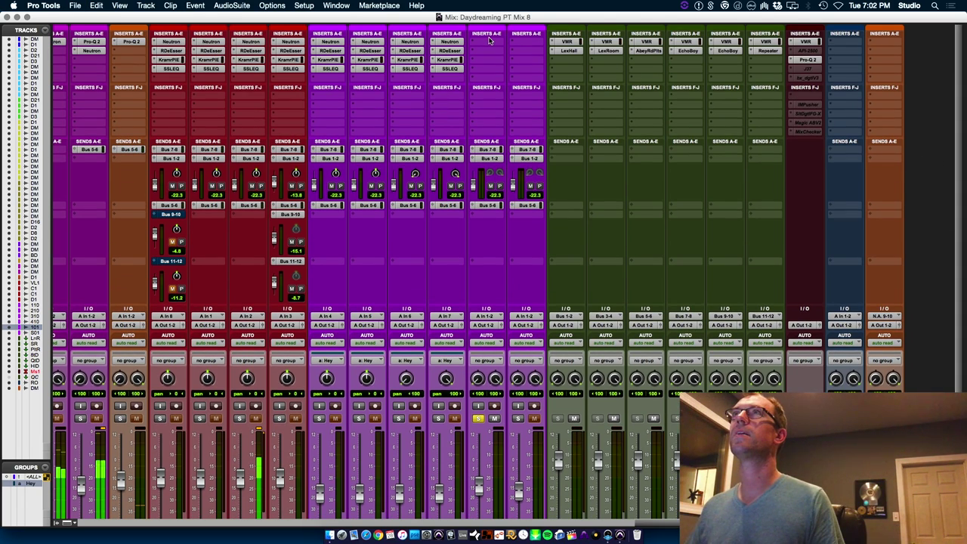
pyautogui.click(488, 43)
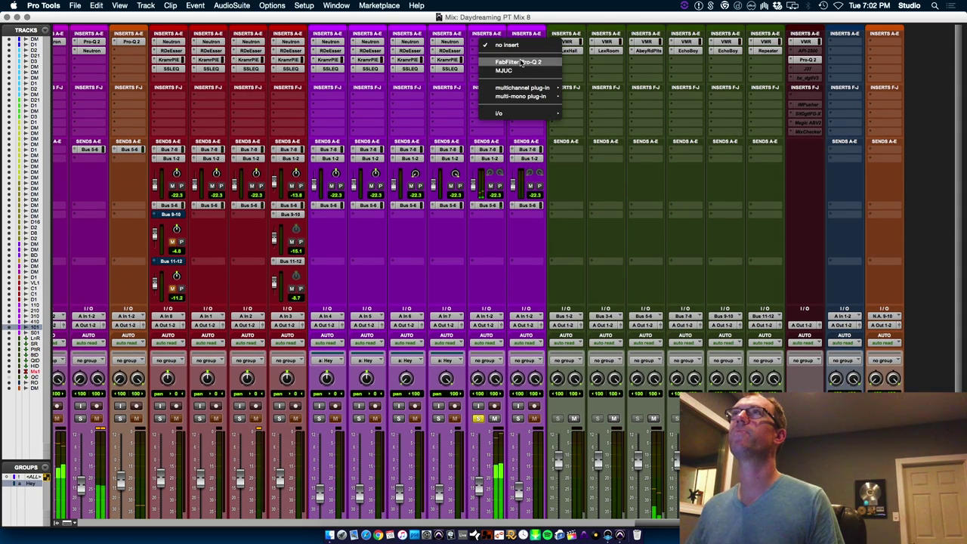
pyautogui.click(522, 62)
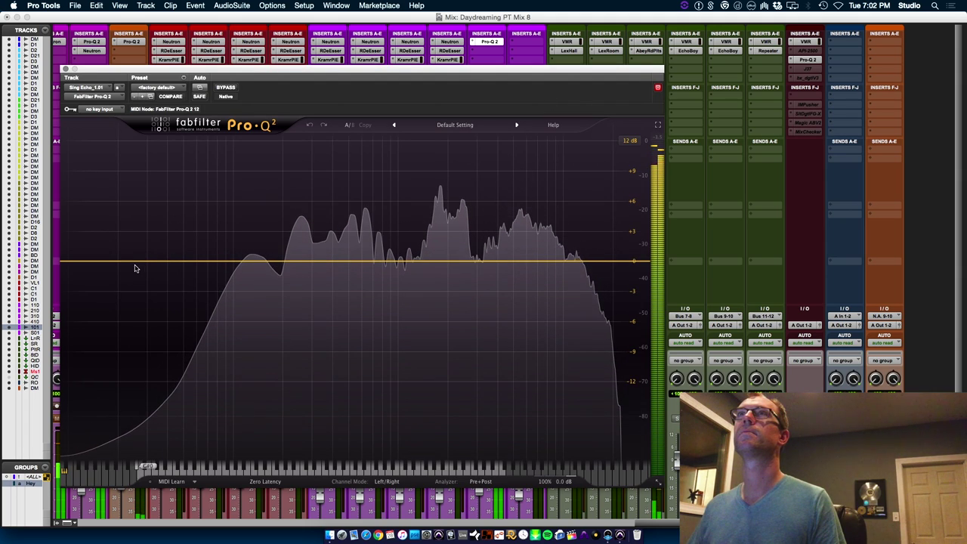
# Apply a low cut at about 118 Hz and a narrow upper-mid bell cut of about 12 dB to Sing Echo, and close the equalizer.
pyautogui.click(125, 264)
pyautogui.moveTo(84, 264); pyautogui.dragTo(256, 262)
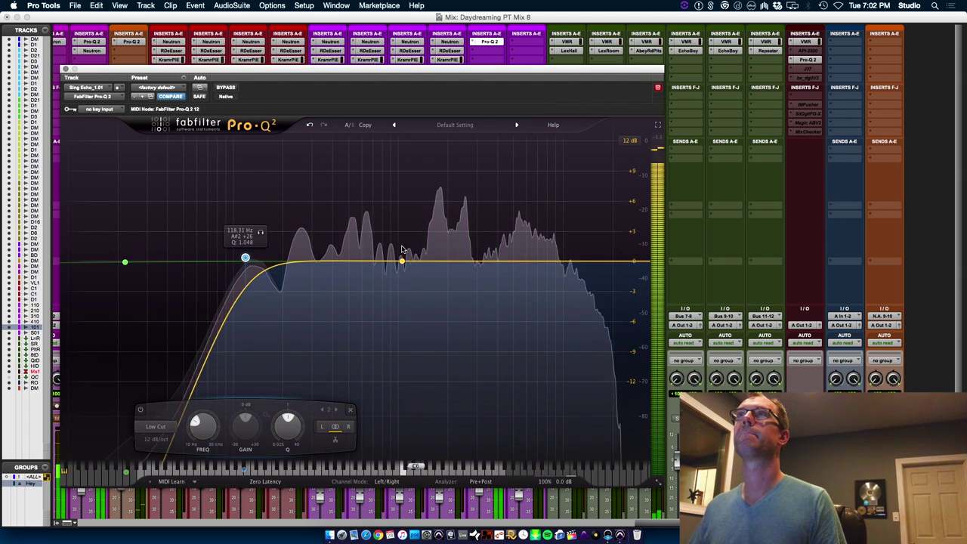
pyautogui.moveTo(401, 262); pyautogui.dragTo(400, 200)
pyautogui.moveTo(443, 420); pyautogui.dragTo(421, 226)
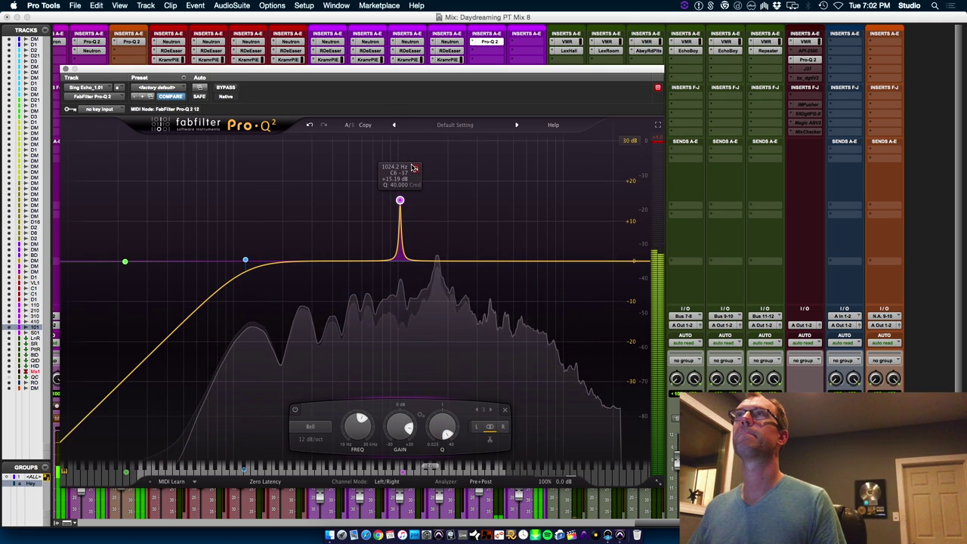
pyautogui.moveTo(414, 169); pyautogui.dragTo(456, 179)
pyautogui.moveTo(441, 427); pyautogui.dragTo(433, 496)
pyautogui.moveTo(483, 430); pyautogui.dragTo(484, 458)
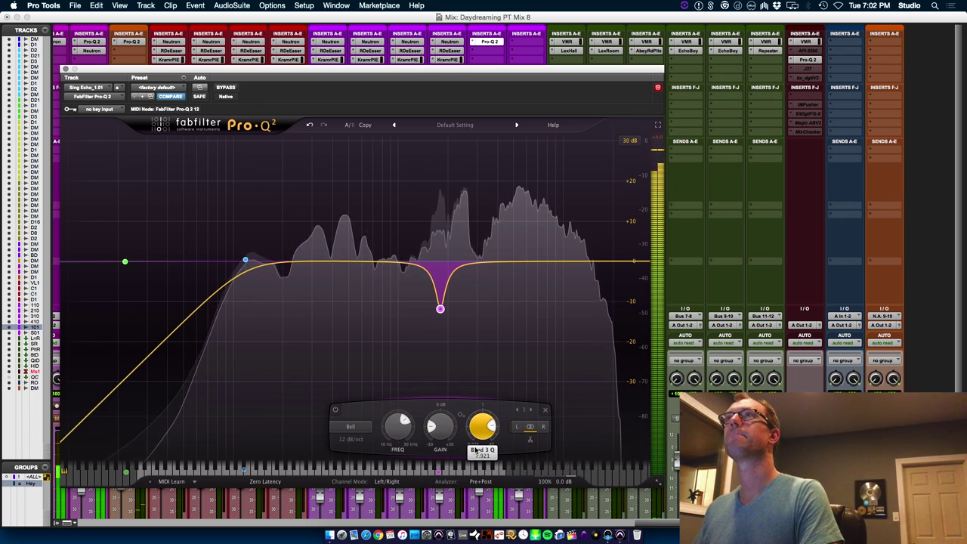
pyautogui.click(66, 69)
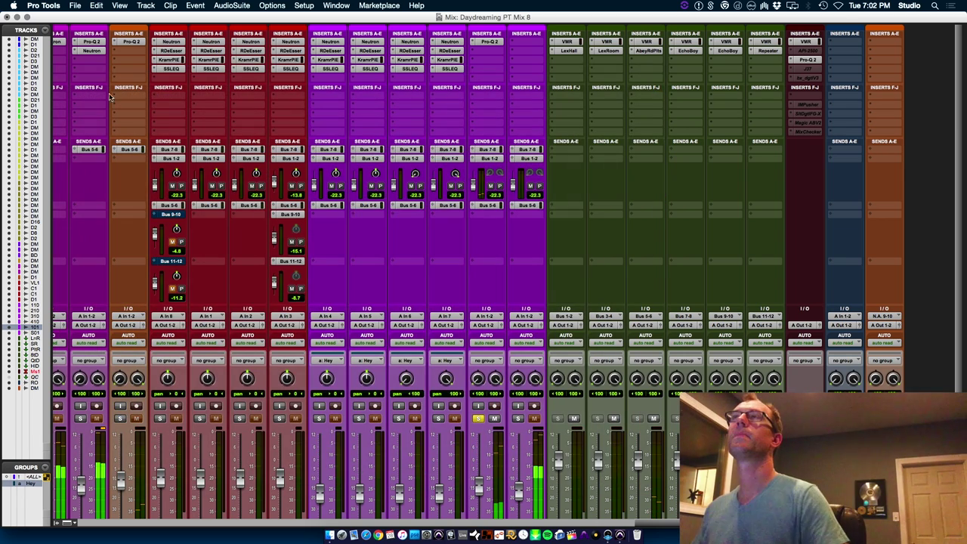
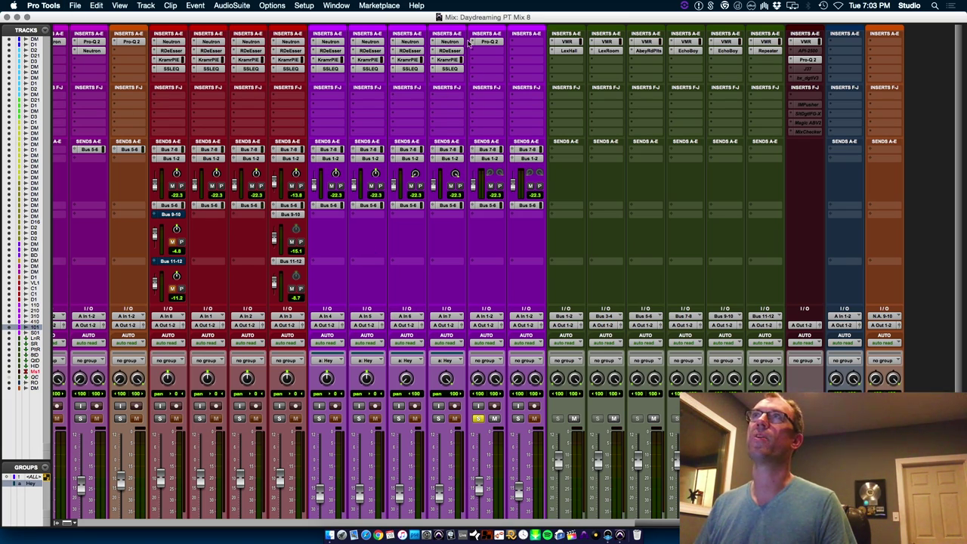
# Compare Sing Echo's sound with its narrow upper-mid bell cut bypassed and re-enabled in Pro-Q 2.
pyautogui.click(491, 43)
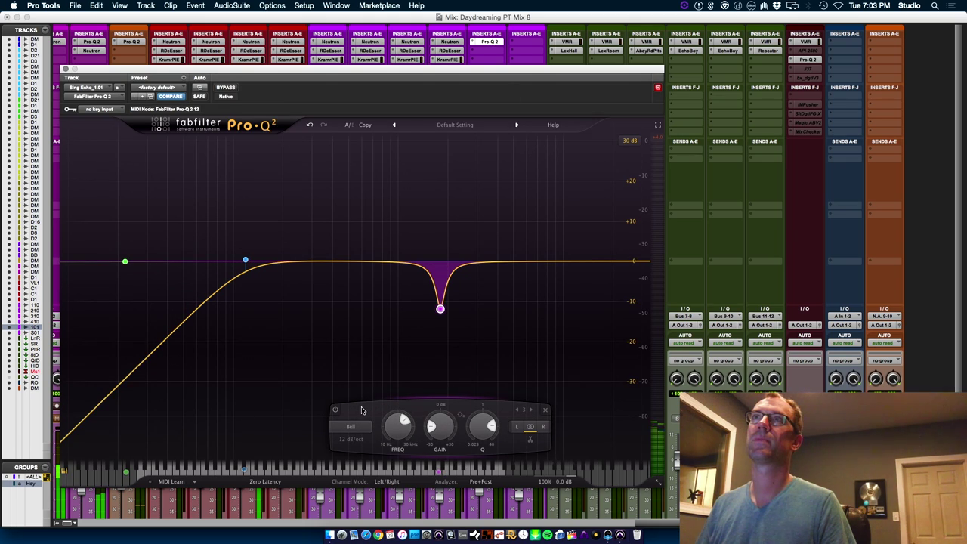
pyautogui.click(334, 410)
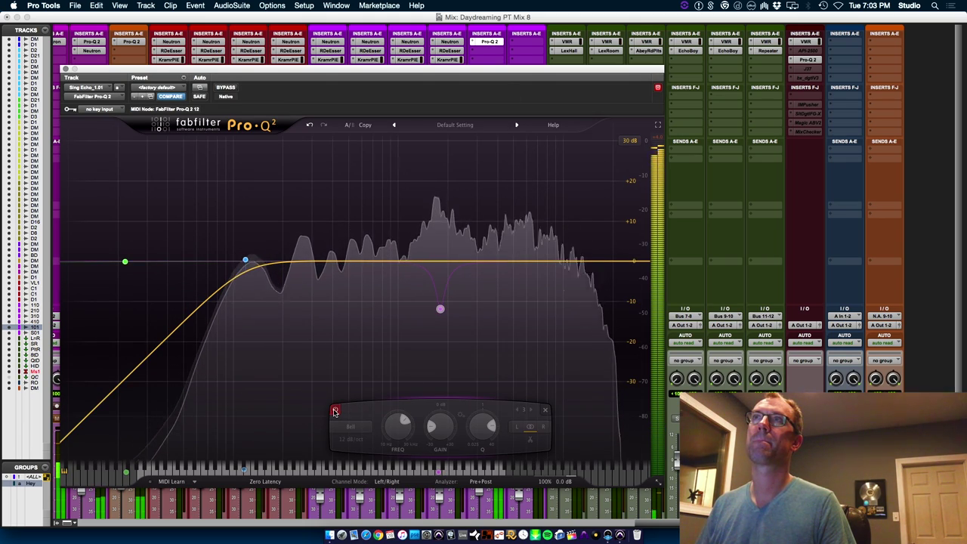
pyautogui.click(335, 410)
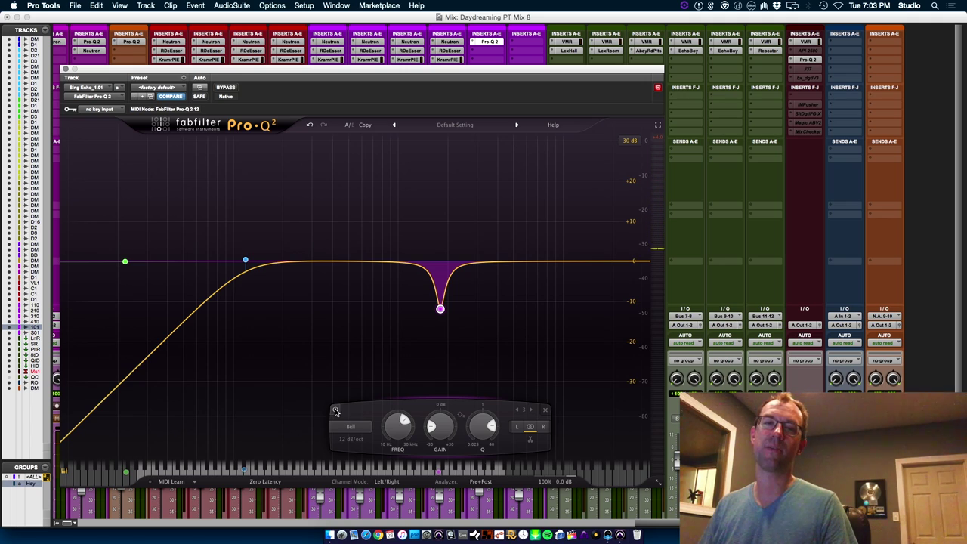
# Add a wide high-frequency bell cut of about 8 dB to Sing Echo's equalizer and close it.
pyautogui.click(544, 265)
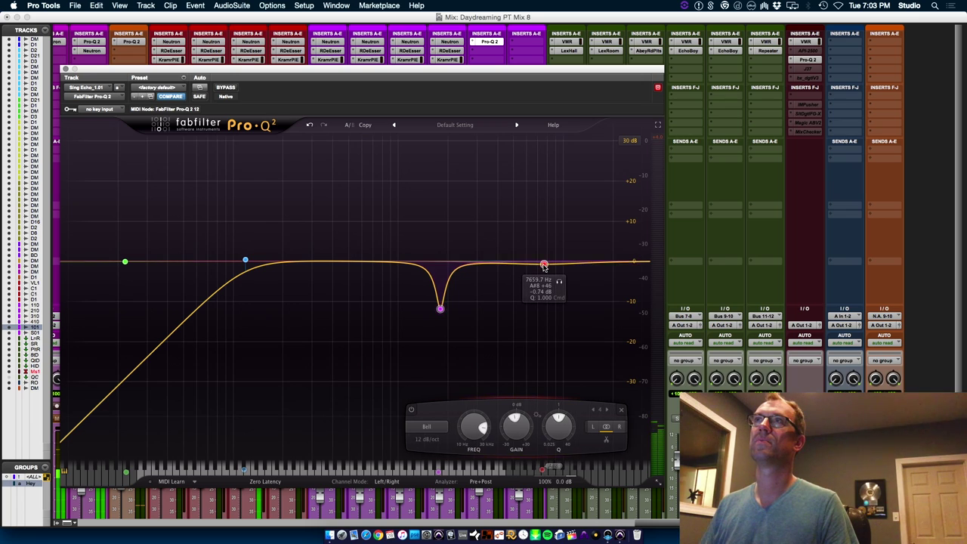
pyautogui.moveTo(544, 264); pyautogui.dragTo(573, 294)
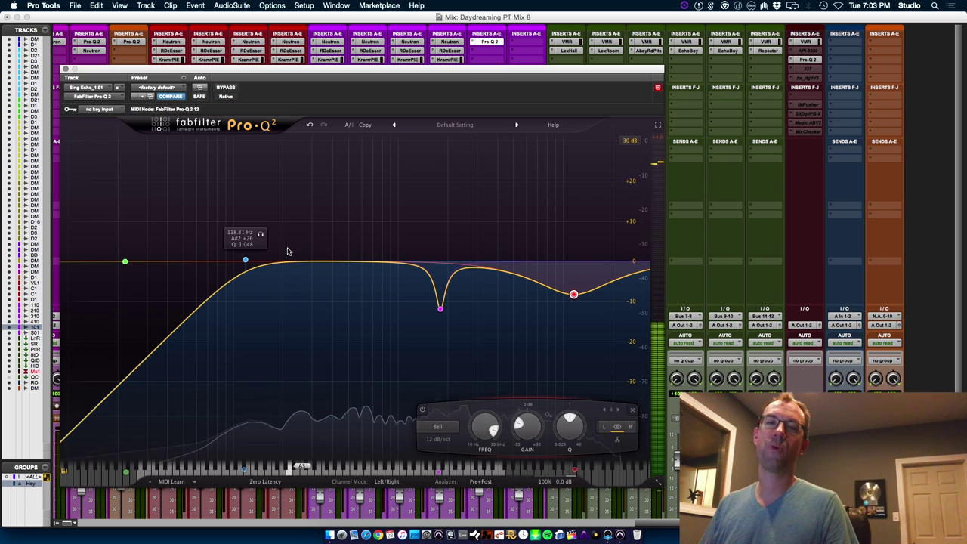
pyautogui.click(65, 69)
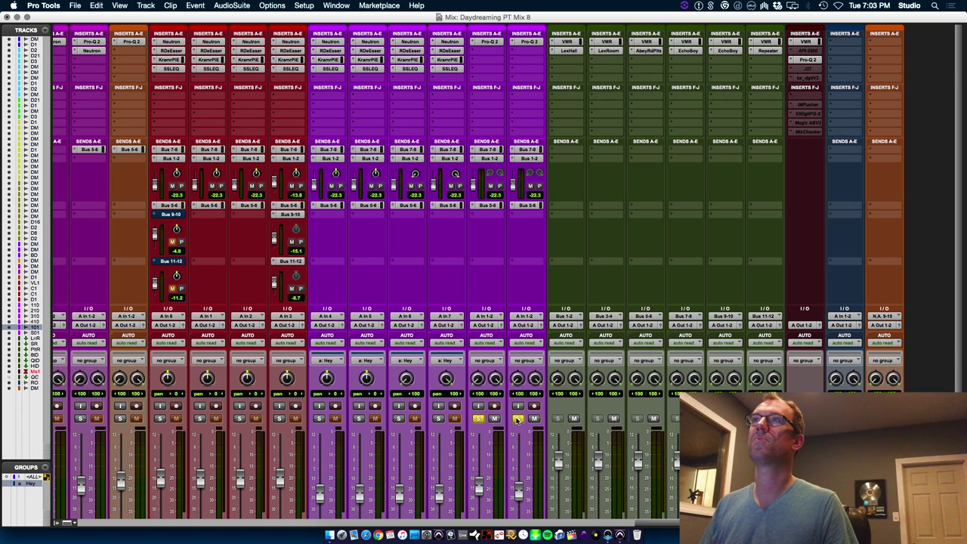
# Select the Sing Pitched clip on its track and play it back.
pyautogui.press('super+equal')
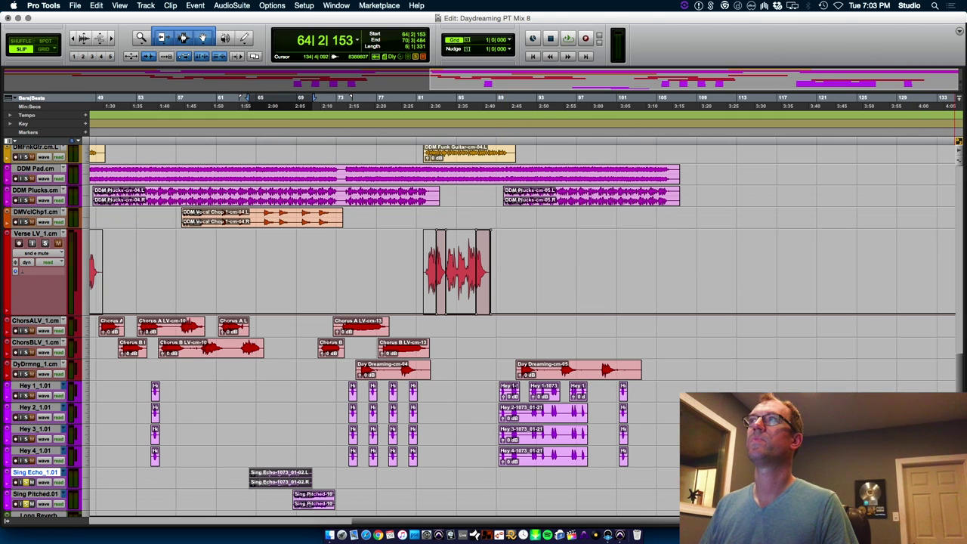
pyautogui.scroll(-5, 218, 404)
pyautogui.click(286, 379)
pyautogui.press('Tab')
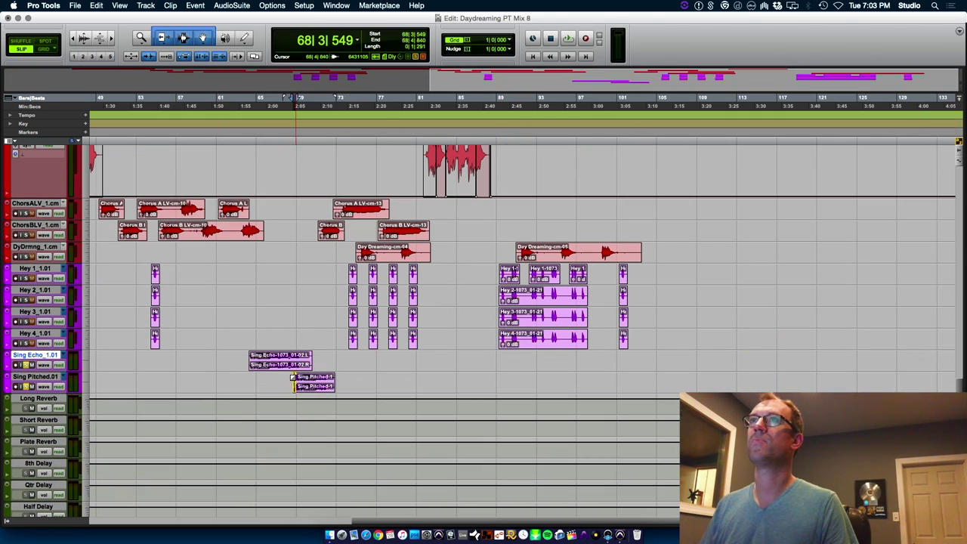
pyautogui.click(284, 379)
pyautogui.hotkey('ctrl', 'Tab')
pyautogui.press('space')
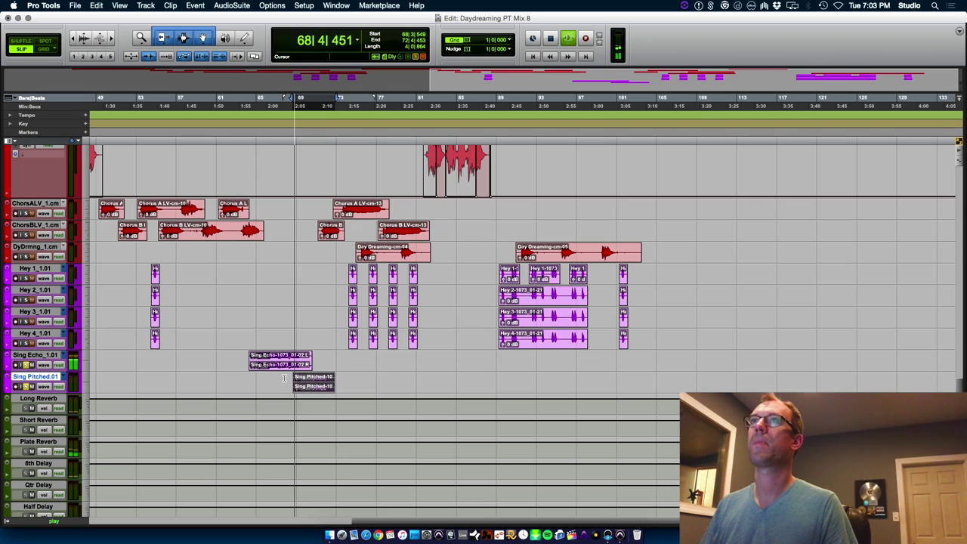
# Copy the Day Dreaming track's Bus 1-2 and Bus 9-10 sends to the Chorus A and Chorus B tracks and play from bar 49.
pyautogui.press('super+equal')
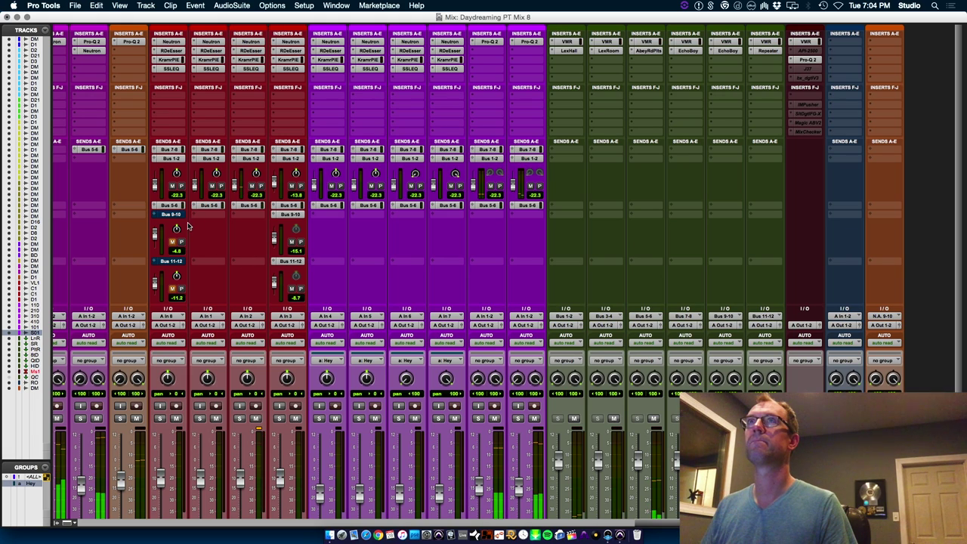
pyautogui.press('space')
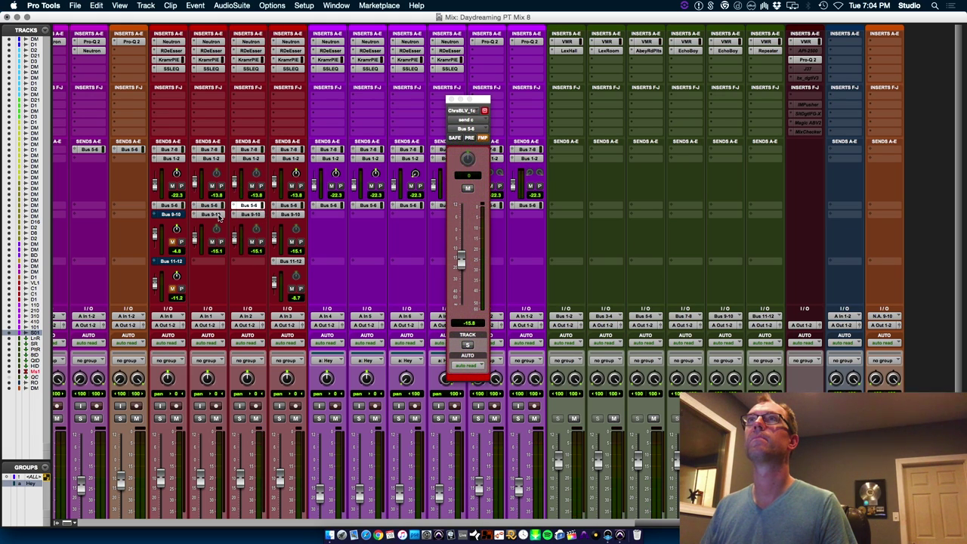
pyautogui.press('space')
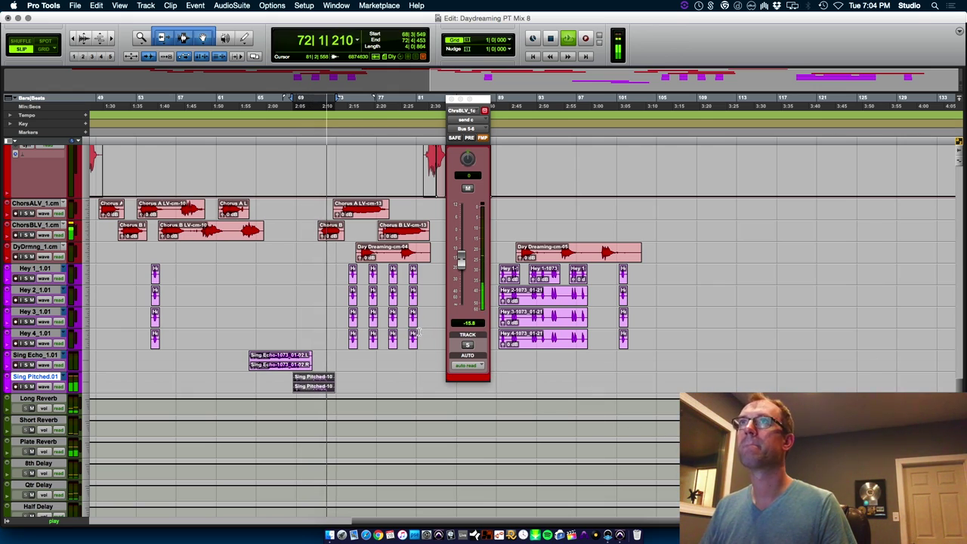
pyautogui.click(97, 227)
pyautogui.press('super+s')
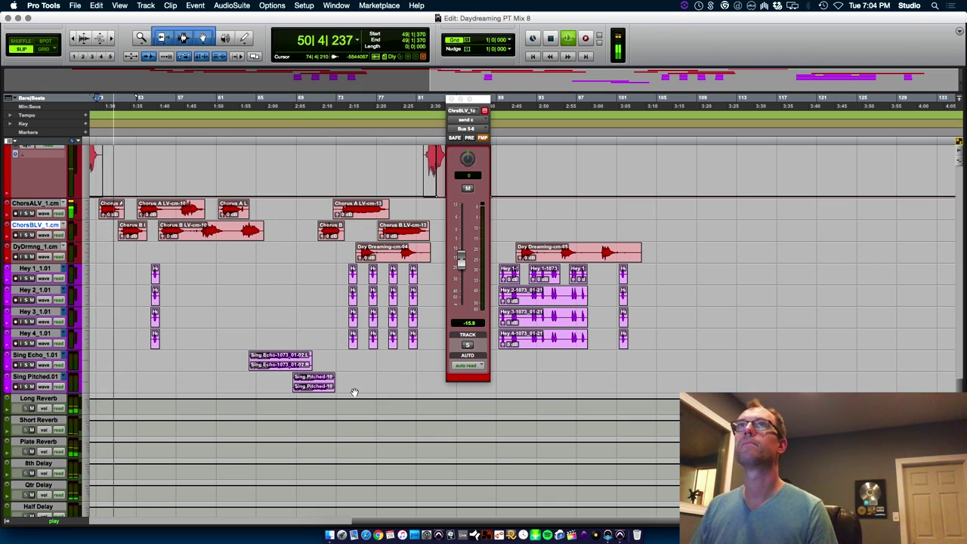
# Raise Chorus B's Bus 5-6 send to -14.0 dB and set the Bus 1-2 sends of Chorus A and B to -13.8 dB.
pyautogui.press('super+equal')
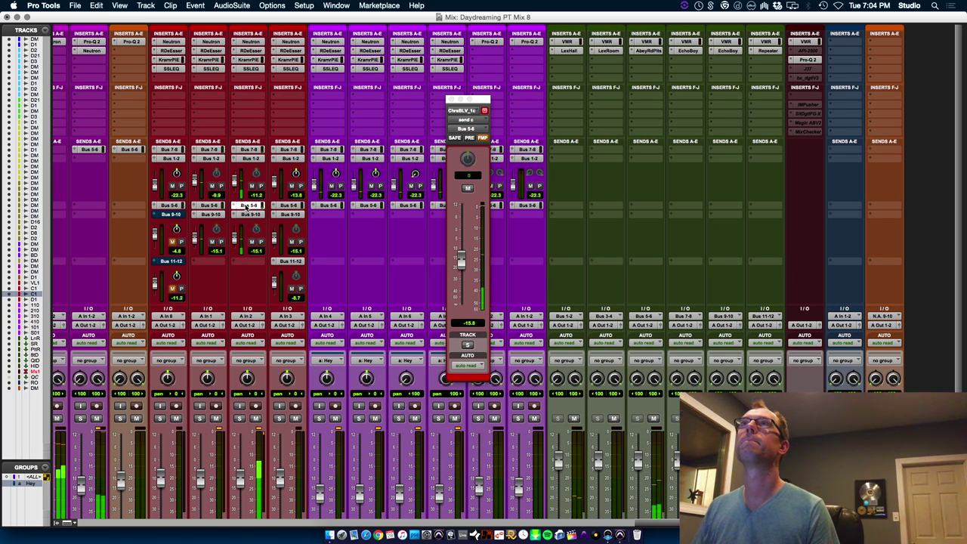
pyautogui.keyDown('ctrl'); pyautogui.keyDown('super'); pyautogui.click(244, 207); pyautogui.keyUp('super'); pyautogui.keyUp('ctrl')
pyautogui.keyDown('ctrl'); pyautogui.keyDown('super'); pyautogui.click(245, 206); pyautogui.keyUp('super'); pyautogui.keyUp('ctrl')
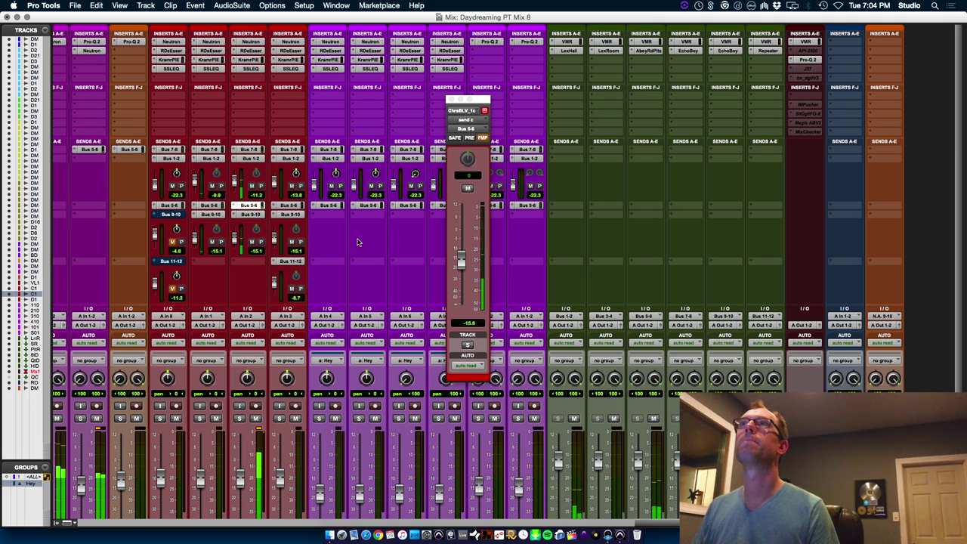
pyautogui.moveTo(461, 268); pyautogui.dragTo(464, 265)
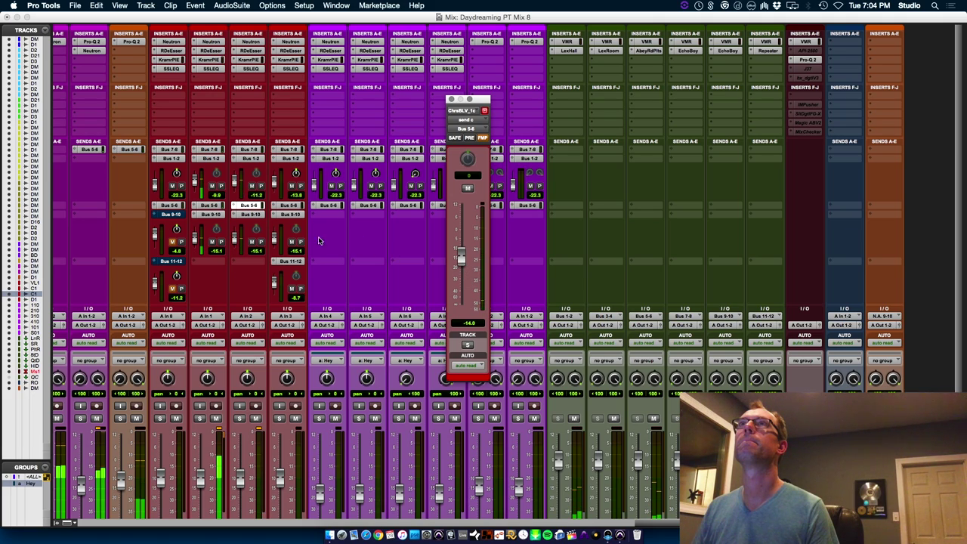
pyautogui.click(257, 206)
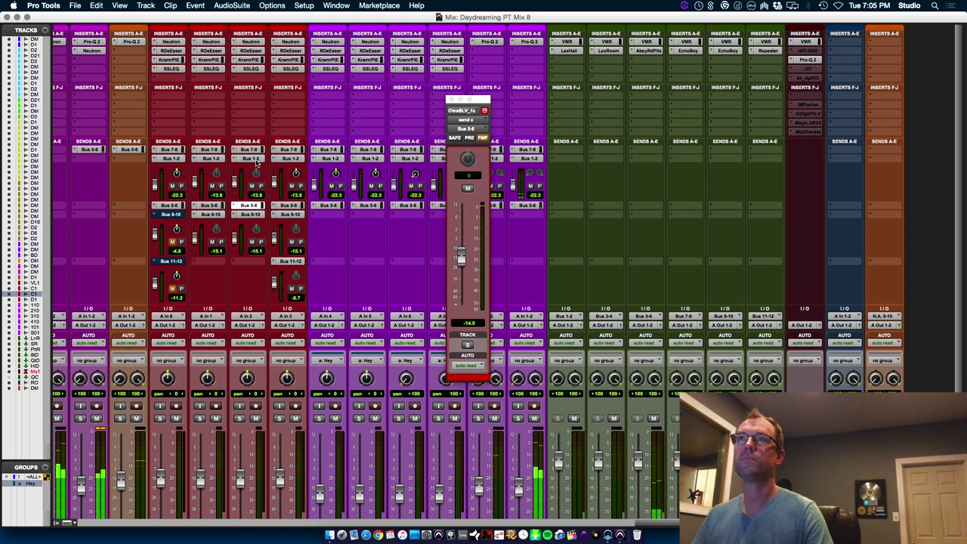
# Duplicate the Chorus A and Chorus B tracks once with automation, inserts, sends and group assignments, but without playlists.
pyautogui.press('super+equal')
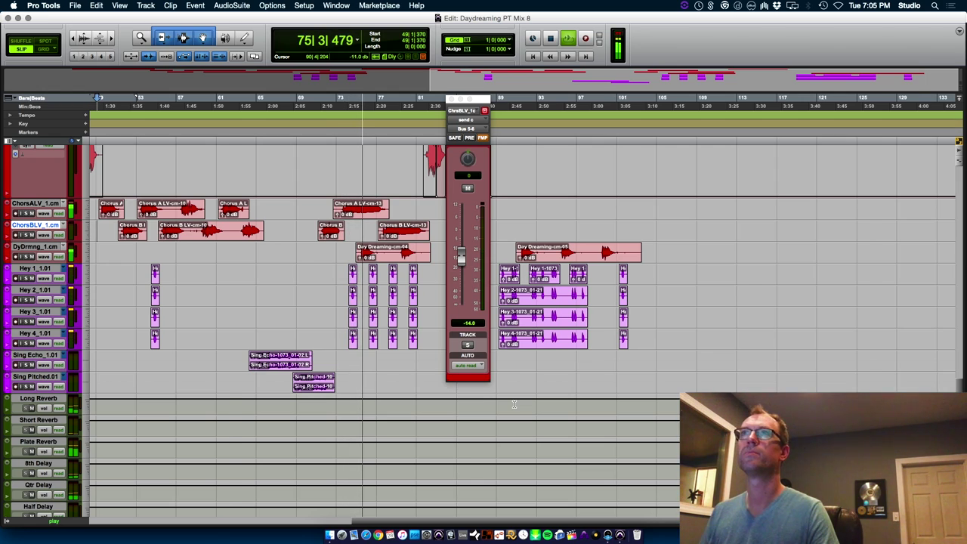
pyautogui.press('r')
pyautogui.press('r')
pyautogui.press('t')
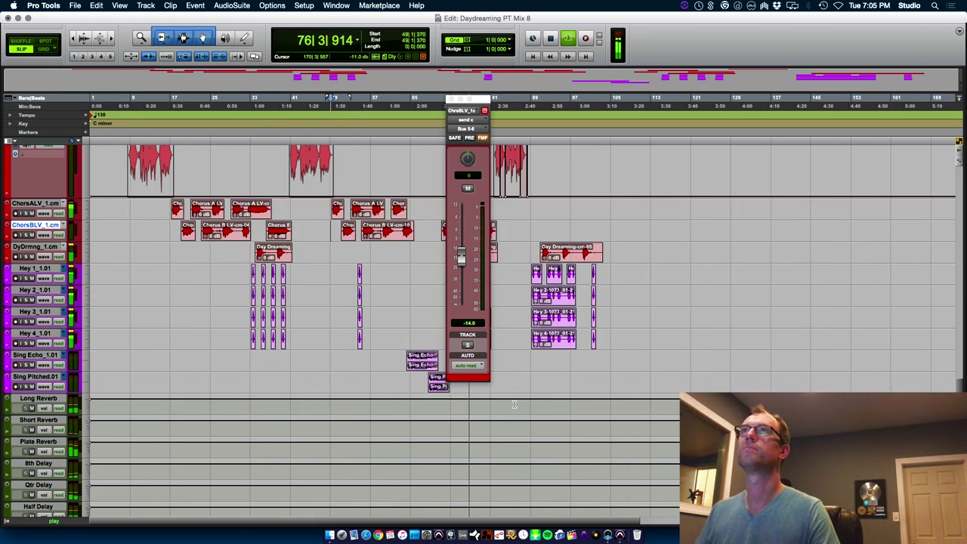
pyautogui.press('r')
pyautogui.press('t')
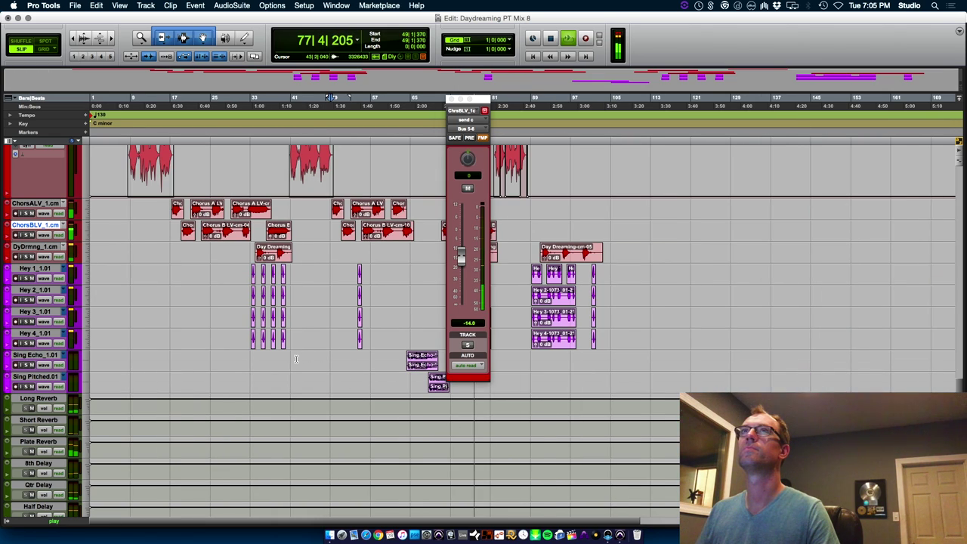
pyautogui.press('space')
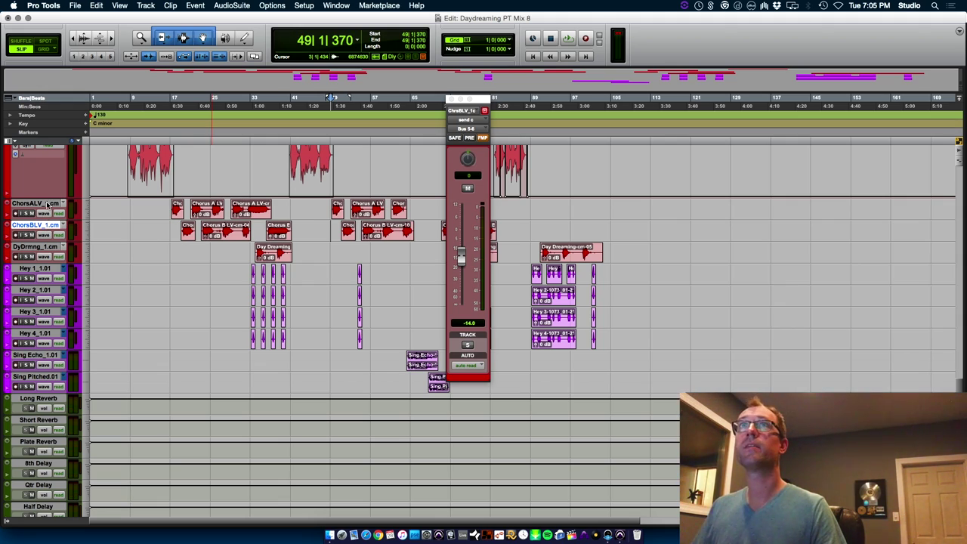
pyautogui.keyDown('shift'); pyautogui.click(47, 204); pyautogui.keyUp('shift')
pyautogui.hotkey('alt', 'shift', 'd')
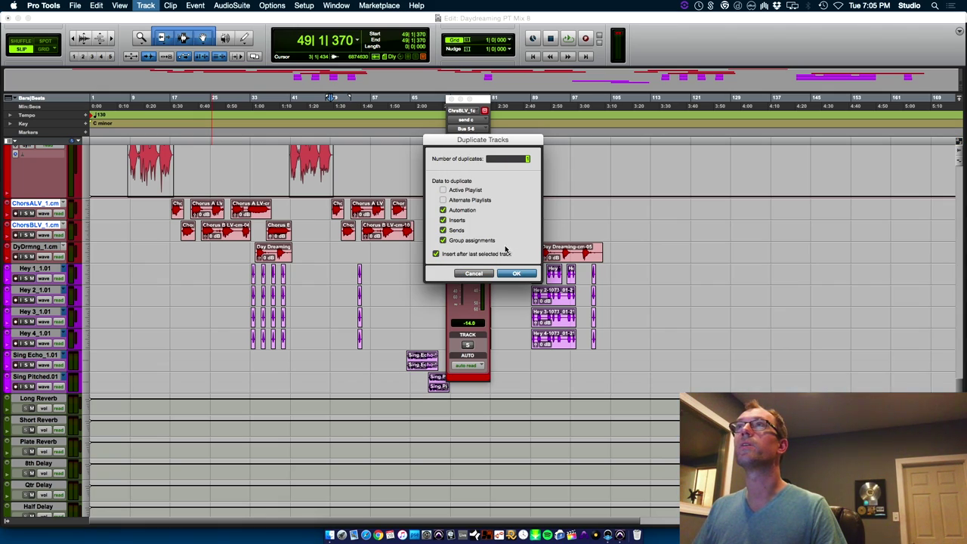
pyautogui.click(513, 274)
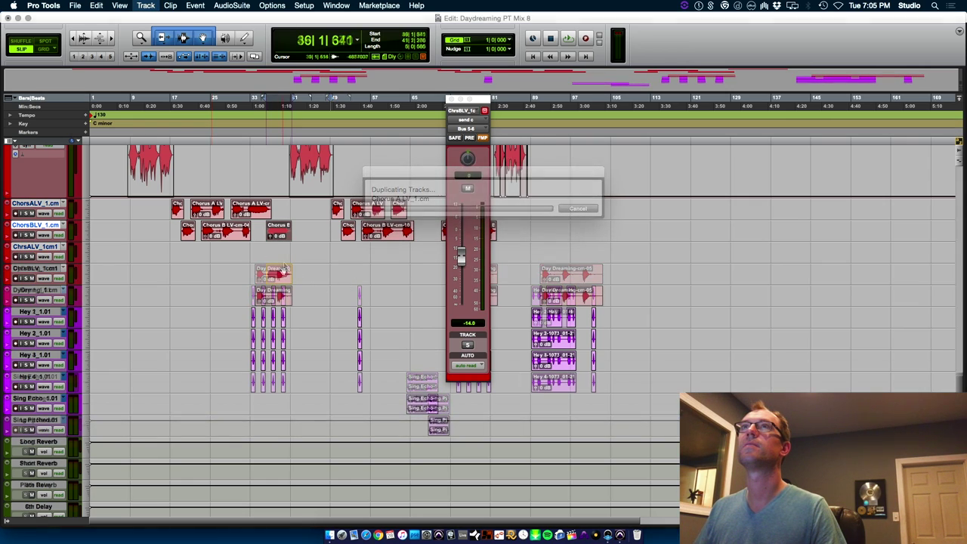
# Separate the end of the Chorus A LV-cm-06 clip and move it and the first chorus's last Chorus B clip to the duplicate tracks.
pyautogui.moveTo(283, 230); pyautogui.dragTo(283, 274)
pyautogui.click(260, 204)
pyautogui.press('t')
pyautogui.press('t')
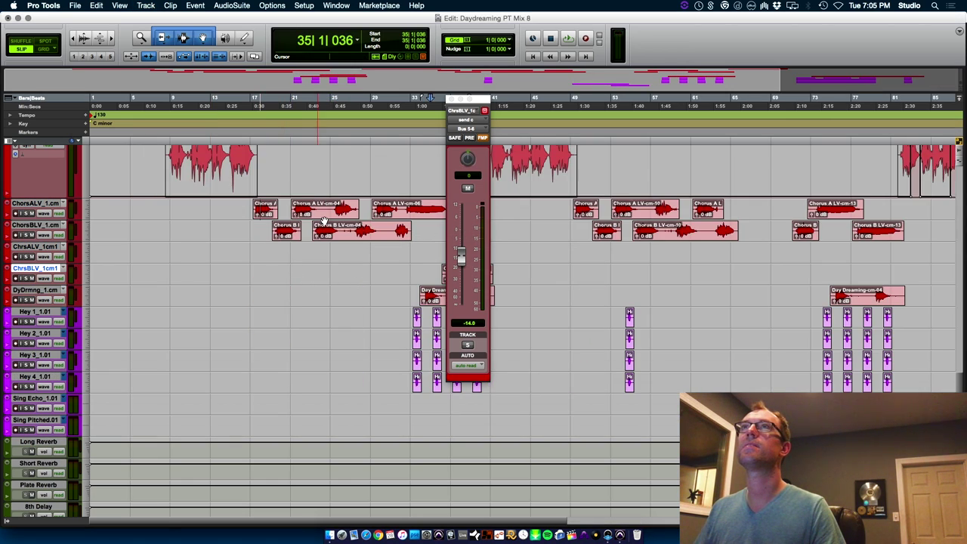
pyautogui.click(452, 99)
pyautogui.moveTo(465, 204); pyautogui.dragTo(624, 215)
pyautogui.press('b')
pyautogui.moveTo(498, 217); pyautogui.dragTo(498, 260)
pyautogui.press('r')
pyautogui.press('r')
# Move the Chorus A LV-cm-13 and Chorus B LV-cm-13 clips to the duplicate tracks and place the playback cursor at bar 31.
pyautogui.click(401, 247)
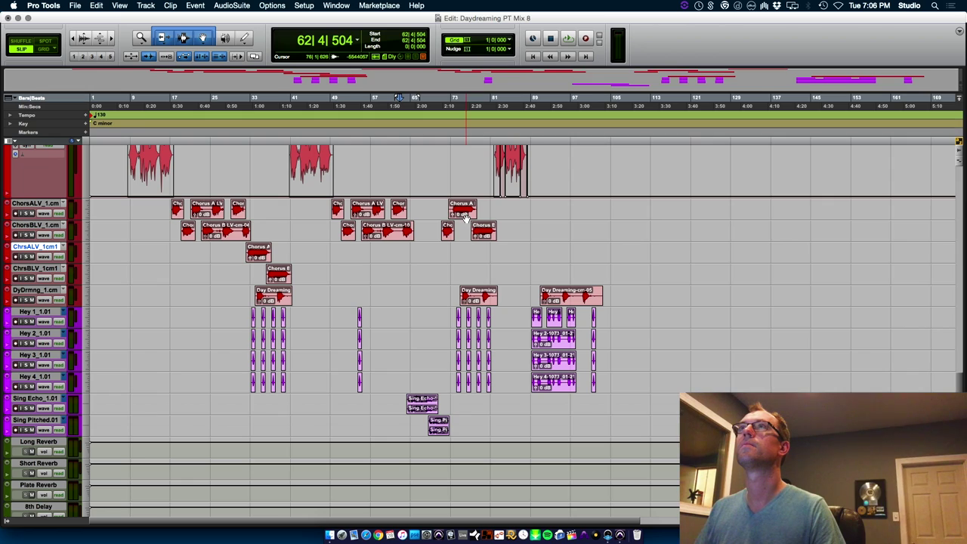
pyautogui.moveTo(466, 215); pyautogui.dragTo(480, 274)
pyautogui.click(242, 252)
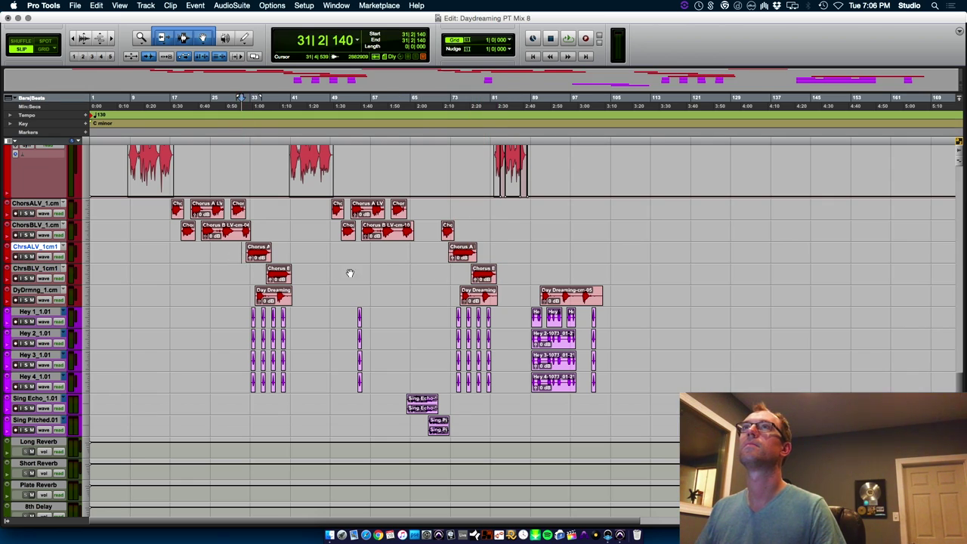
# Raise the Bus 9-10 sends to -4.8 dB and the Bus 1-2 sends to -7.4 dB on both duplicated chorus tracks.
pyautogui.press('super+equal')
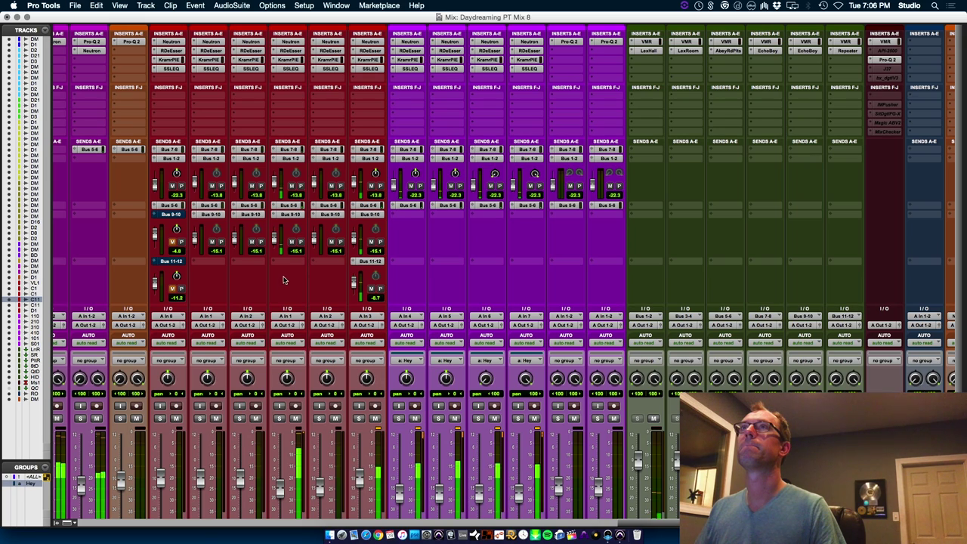
pyautogui.moveTo(275, 239); pyautogui.dragTo(276, 236)
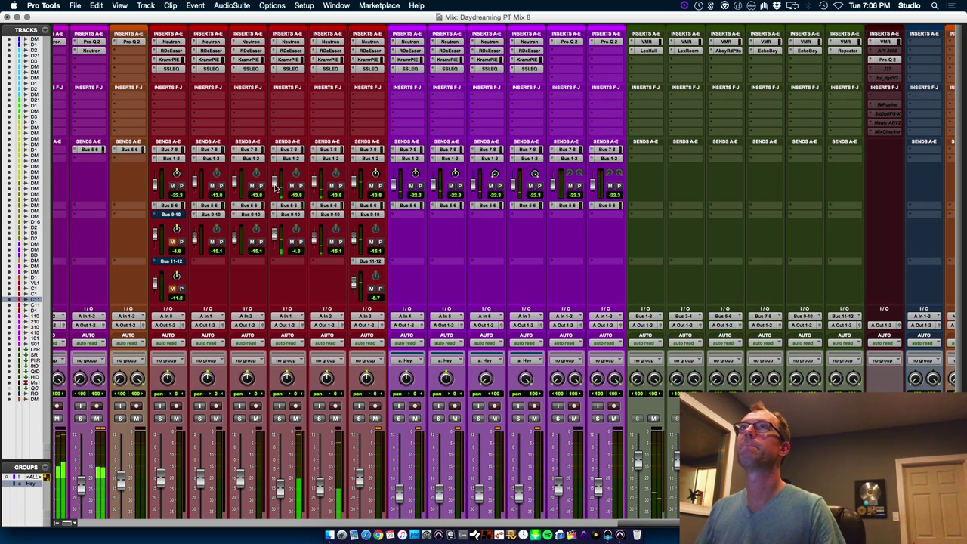
pyautogui.moveTo(275, 185); pyautogui.dragTo(275, 183)
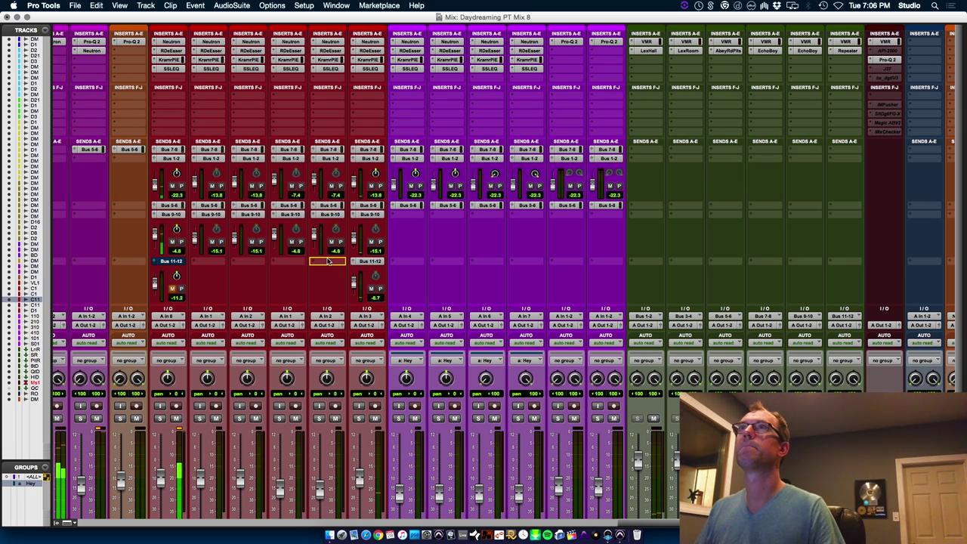
# Copy the Day Dreaming track's Bus 11-12 send to both duplicated chorus tracks.
pyautogui.moveTo(369, 262); pyautogui.dragTo(298, 263)
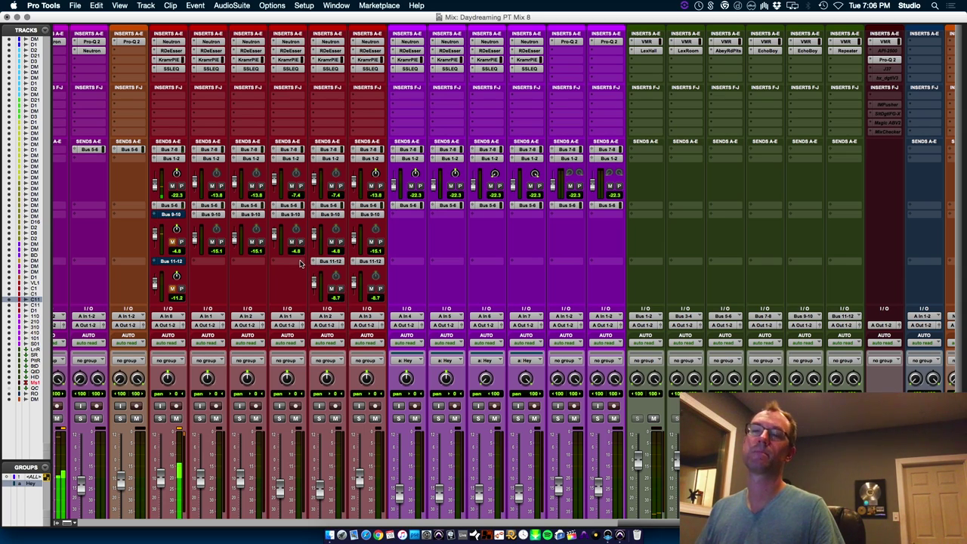
pyautogui.press('super+equal')
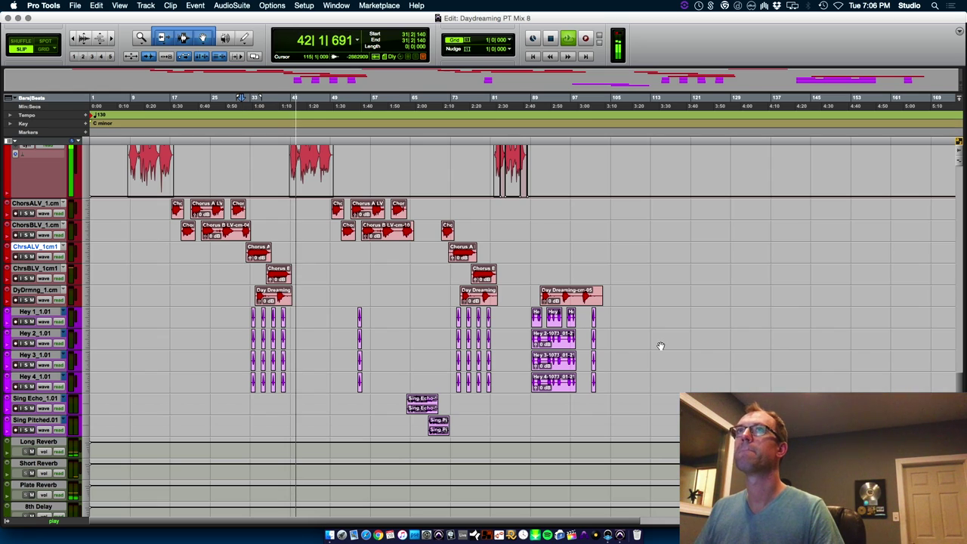
pyautogui.press('super+equal')
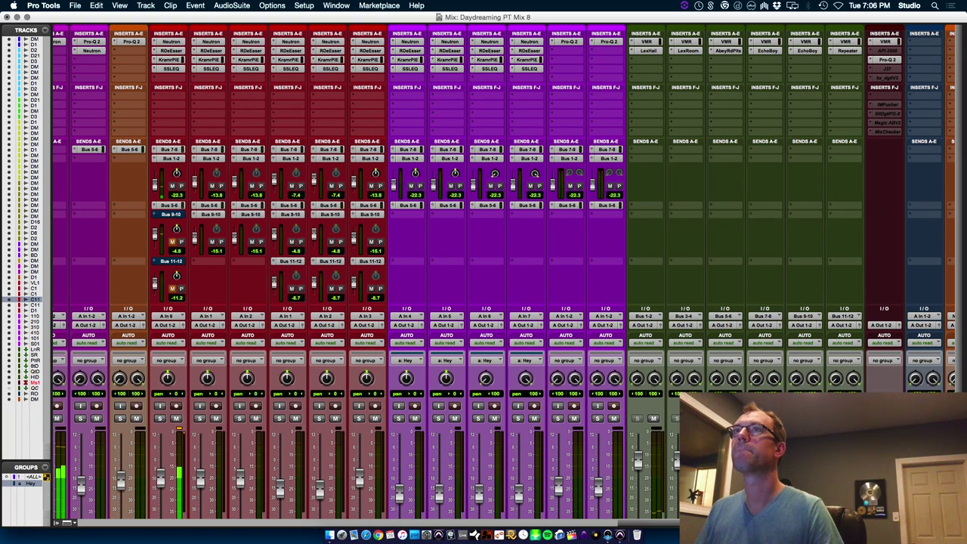
pyautogui.moveTo(637, 523); pyautogui.dragTo(492, 524)
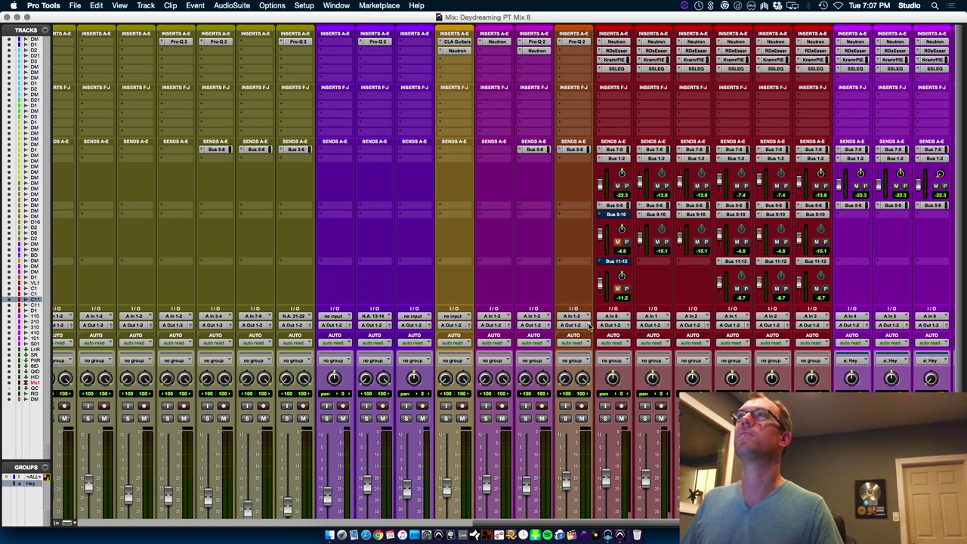
pyautogui.press('super+equal')
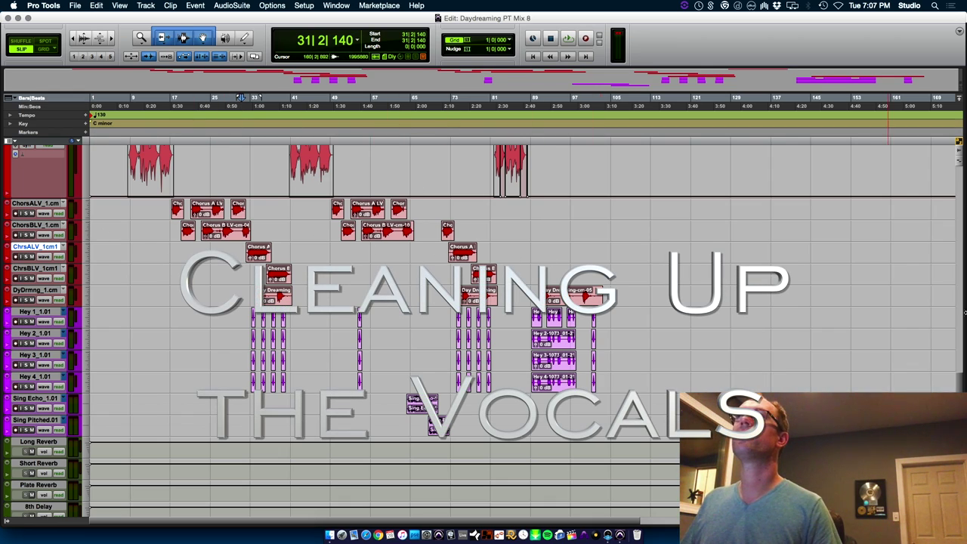
pyautogui.scroll(5, 24, 456)
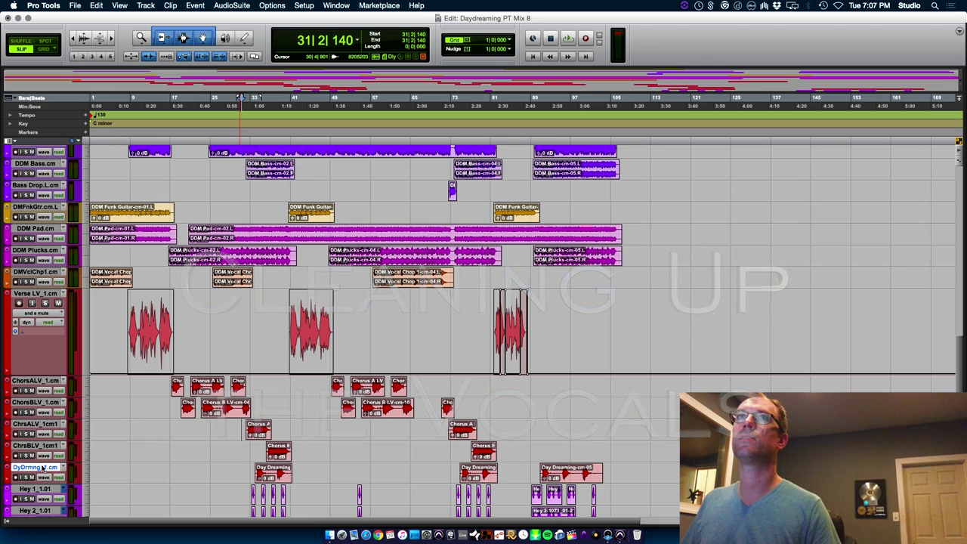
# Solo the six lead vocal tracks from Verse LV through Day Dreaming and switch the Verse LV track to waveform view.
pyautogui.keyDown('shift'); pyautogui.click(35, 293); pyautogui.keyUp('shift')
pyautogui.click(45, 303)
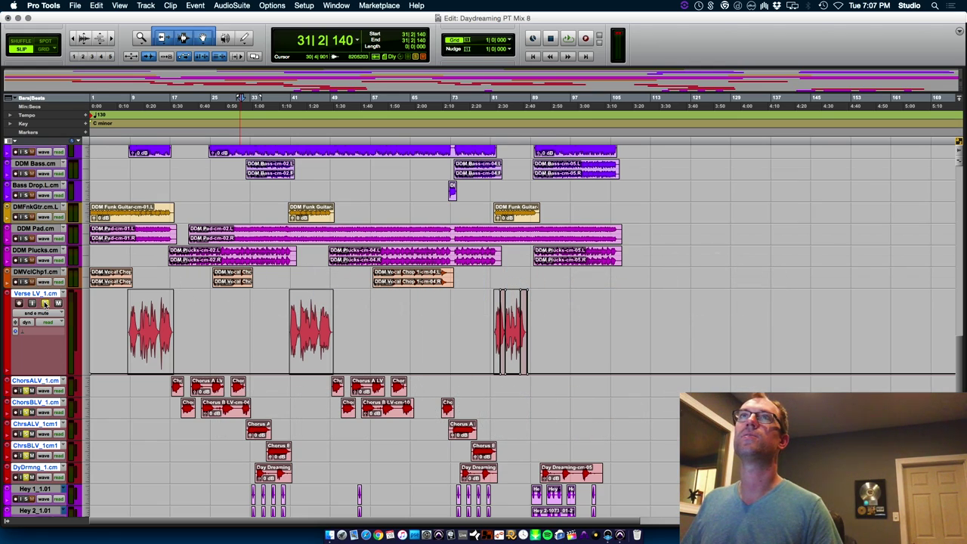
pyautogui.moveTo(99, 473); pyautogui.dragTo(103, 352)
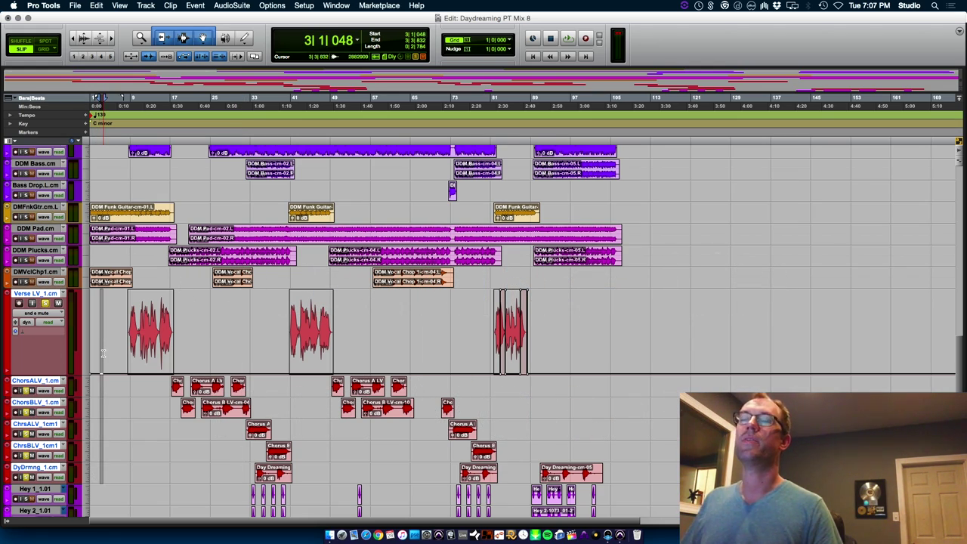
pyautogui.press('-')
pyautogui.press('-')
pyautogui.press('-')
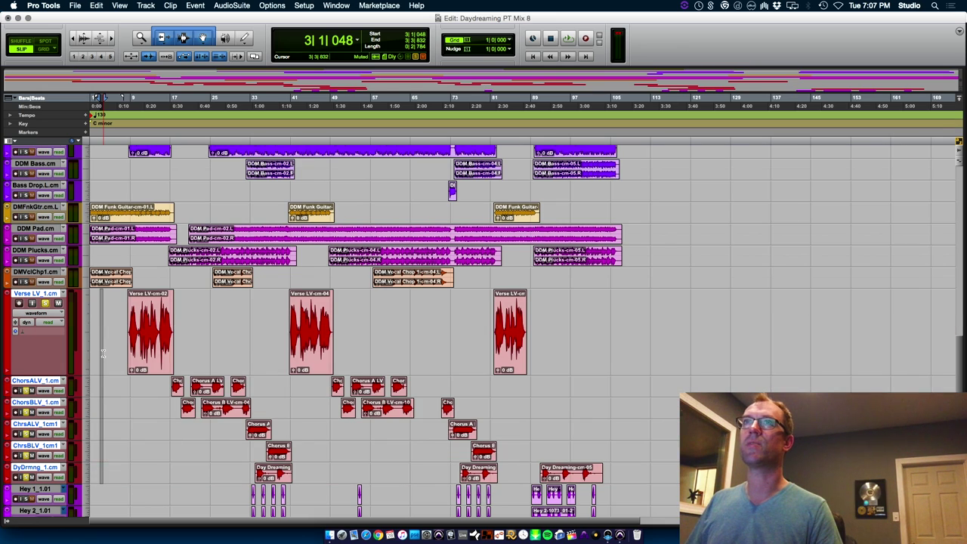
# Trim the start of the first verse's Verse LV-cm-02 clip to 9|1|510, cutting the breath before the first word.
pyautogui.press('t')
pyautogui.press('t')
pyautogui.press('t')
pyautogui.click(383, 325)
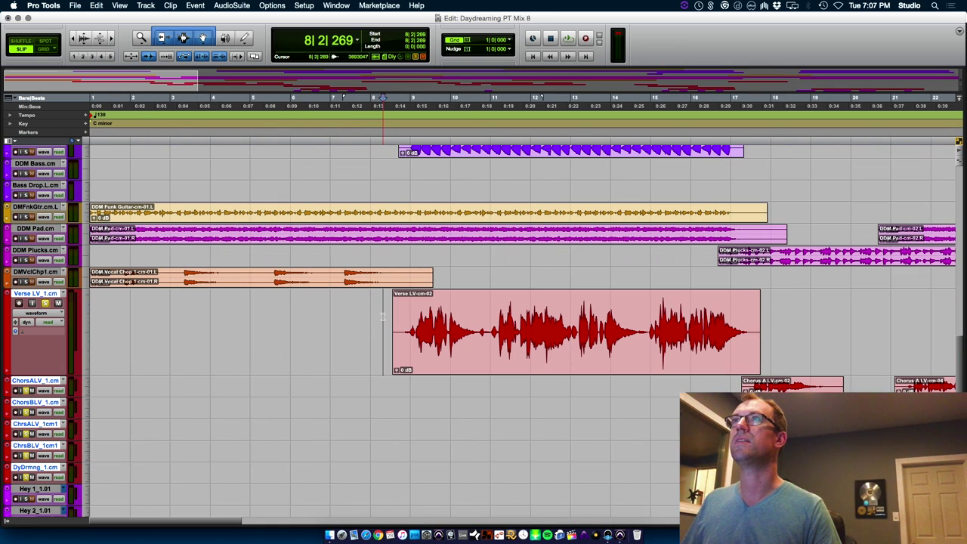
pyautogui.press('t')
pyautogui.press('t')
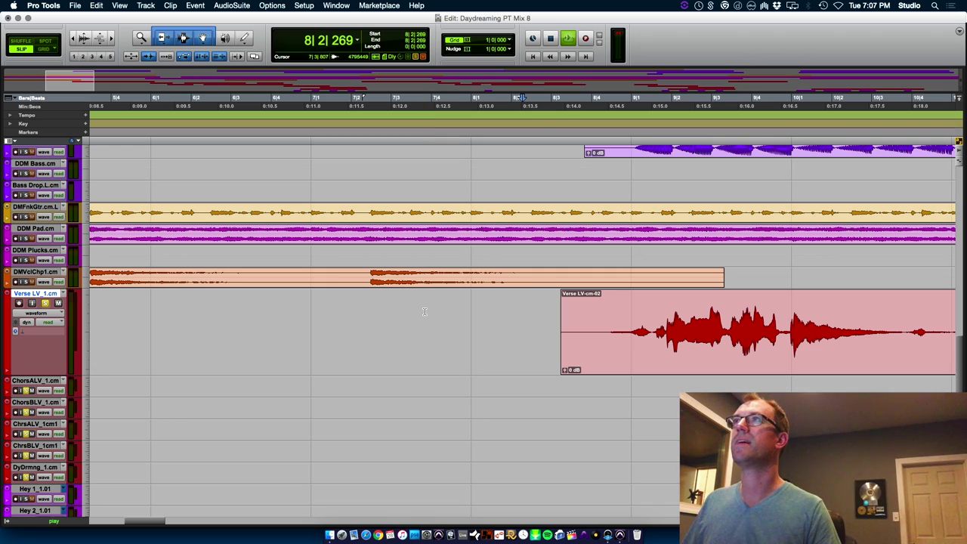
pyautogui.press('space')
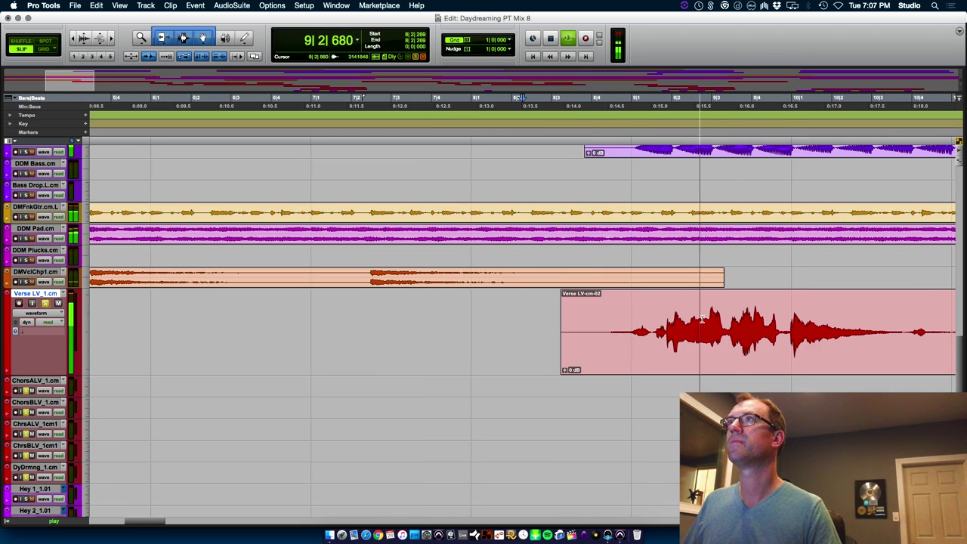
pyautogui.press('space')
pyautogui.click(654, 324)
pyautogui.press('t')
pyautogui.press('t')
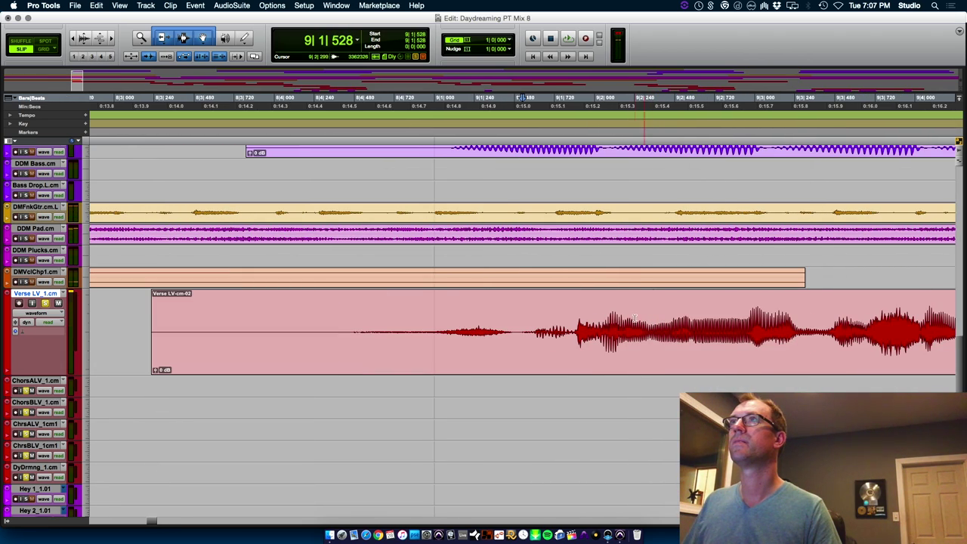
pyautogui.click(519, 325)
pyautogui.press('a')
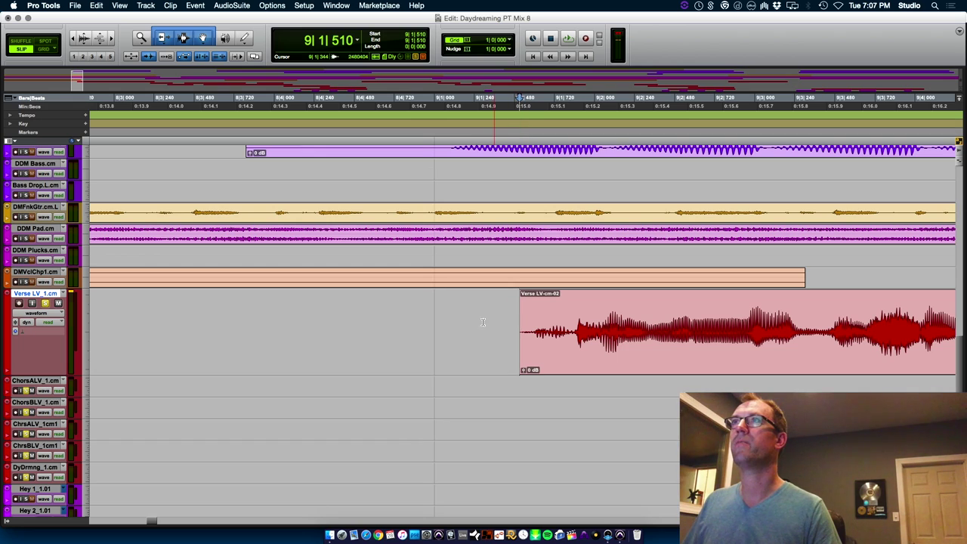
# Separate the breath from 10|4|932 to 11|1|757 in the first verse, lower its clip gain to -11.3 dB and play it back.
pyautogui.press('r')
pyautogui.press('r')
pyautogui.click(441, 313)
pyautogui.press('space')
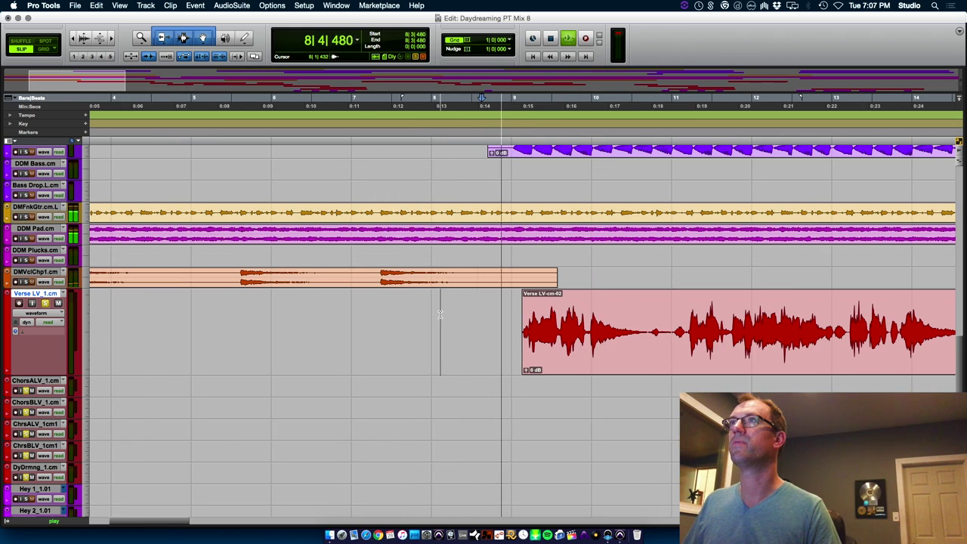
pyautogui.press('r')
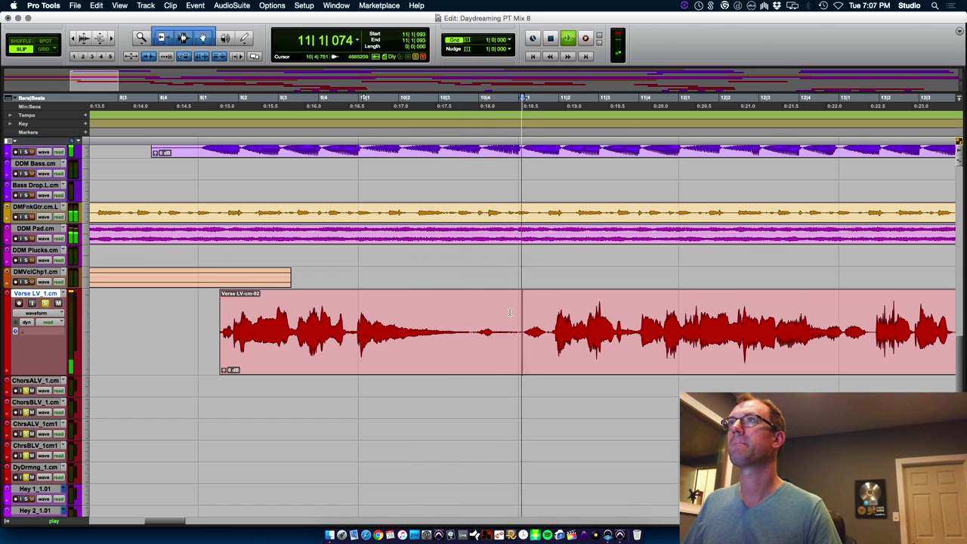
pyautogui.press('space')
pyautogui.moveTo(519, 317); pyautogui.dragTo(550, 318)
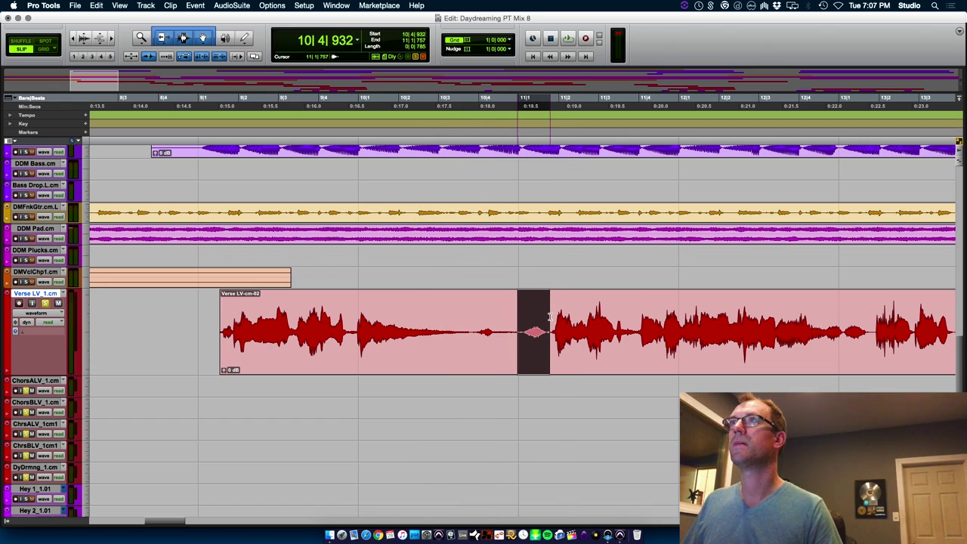
pyautogui.press('b')
pyautogui.click(522, 371)
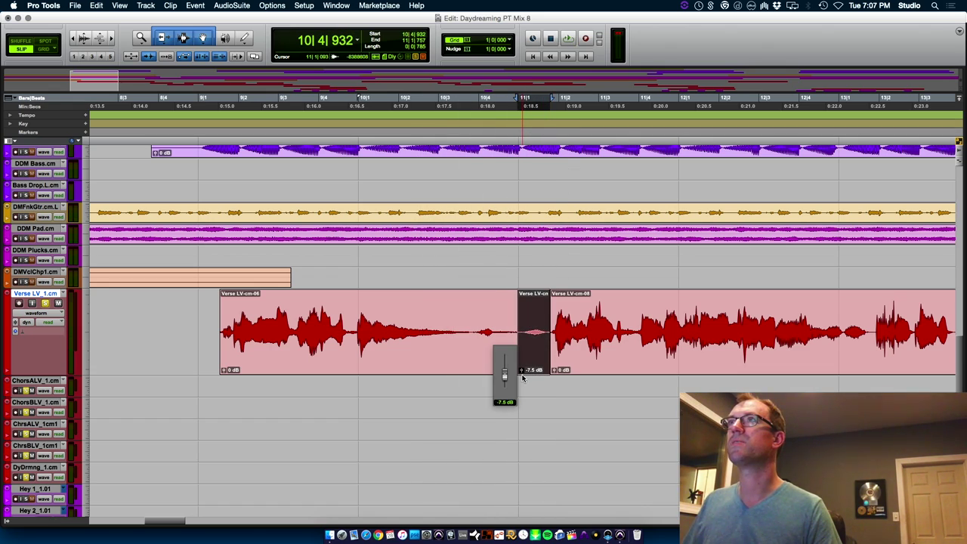
pyautogui.click(396, 318)
pyautogui.press('space')
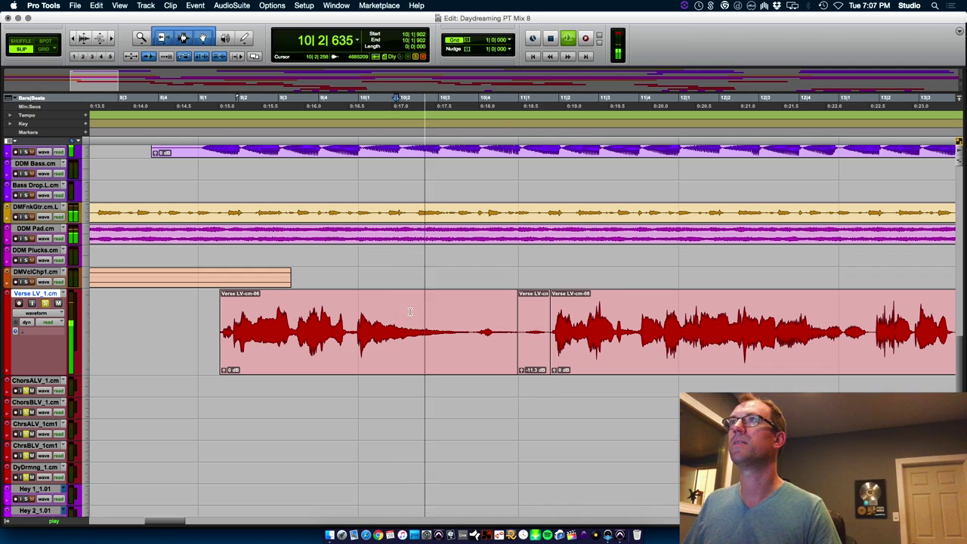
# Separate the breath from 13|1|108 to 13|1|820 in the first verse and lower its clip gain to -13.2 dB.
pyautogui.press('r')
pyautogui.press('r')
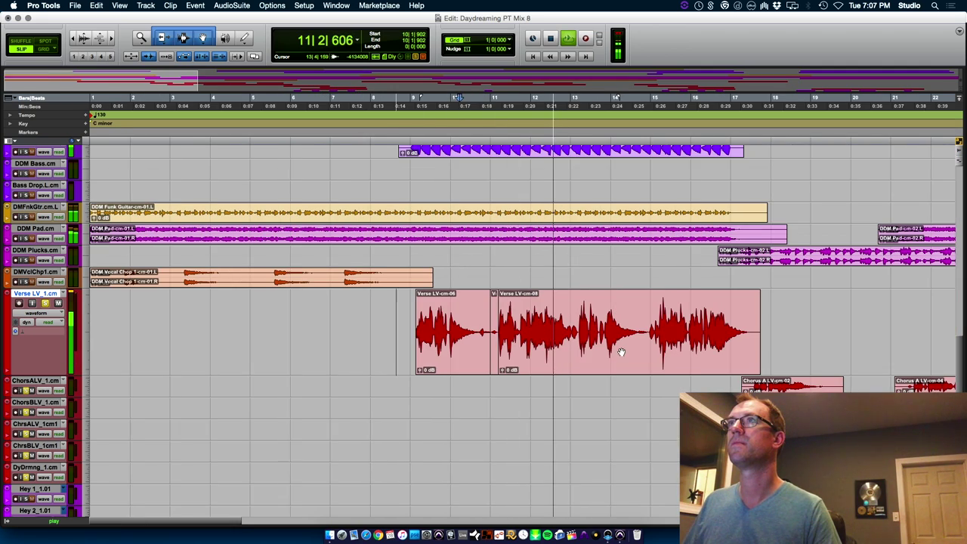
pyautogui.press('t')
pyautogui.press('t')
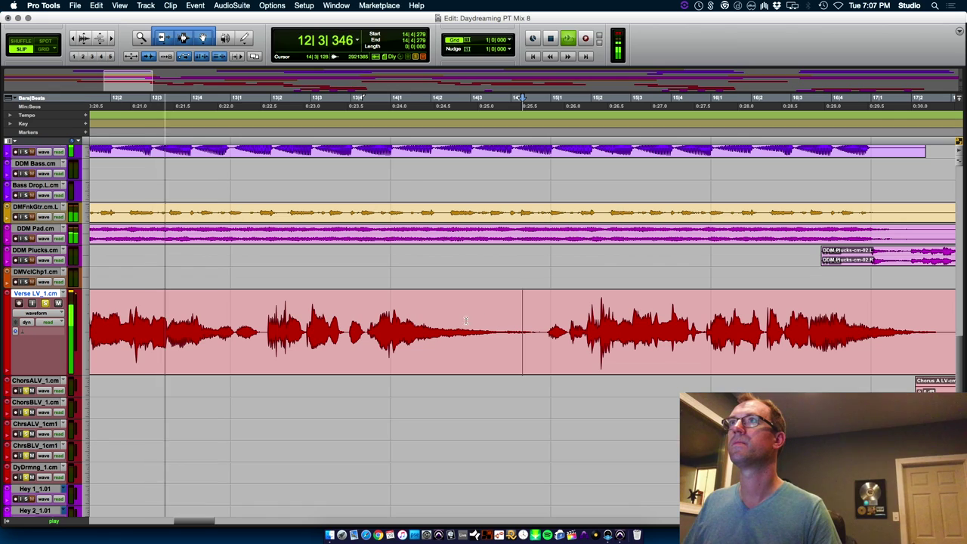
pyautogui.click(240, 329)
pyautogui.press('t')
pyautogui.press('t')
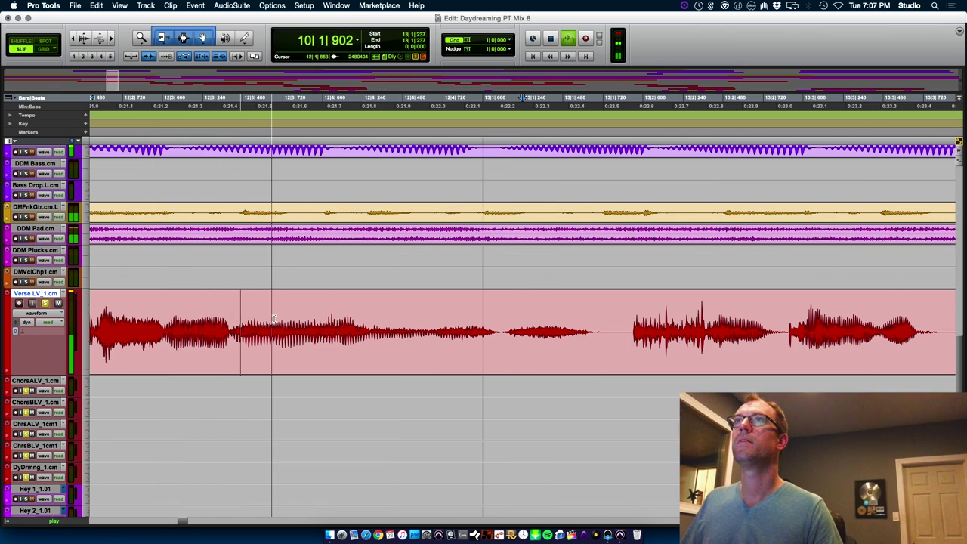
pyautogui.press('space')
pyautogui.moveTo(500, 329); pyautogui.dragTo(618, 332)
pyautogui.press('super+e')
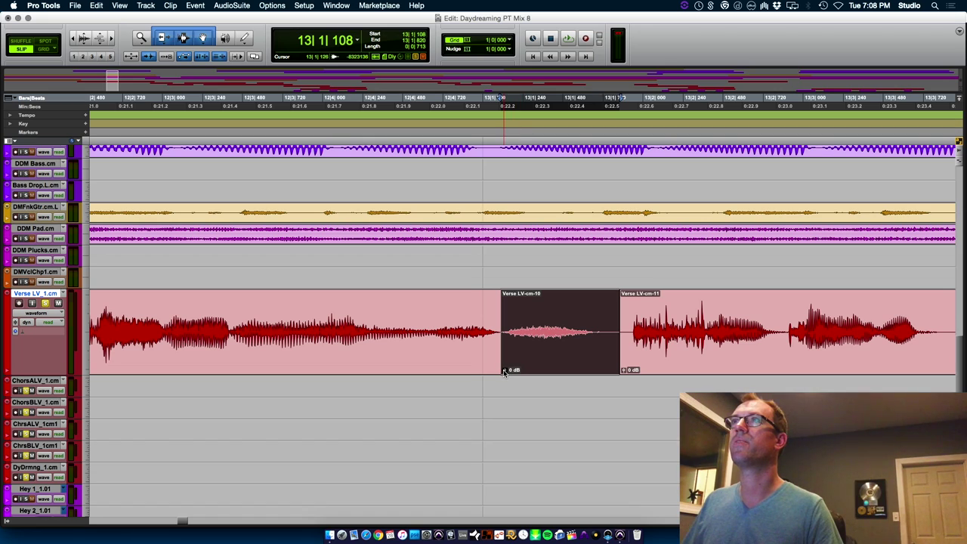
pyautogui.moveTo(505, 372); pyautogui.dragTo(505, 379)
pyautogui.press('r')
pyautogui.press('r')
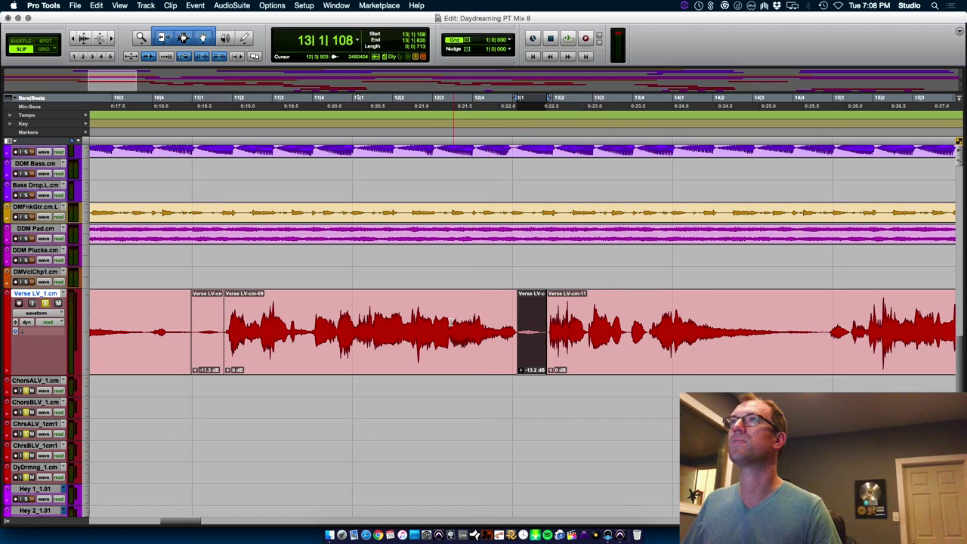
# Separate the breath from 14|4|828 to 15|1|436 in the first verse, lower its clip gain to -11.3 dB and play it back.
pyautogui.click(393, 309)
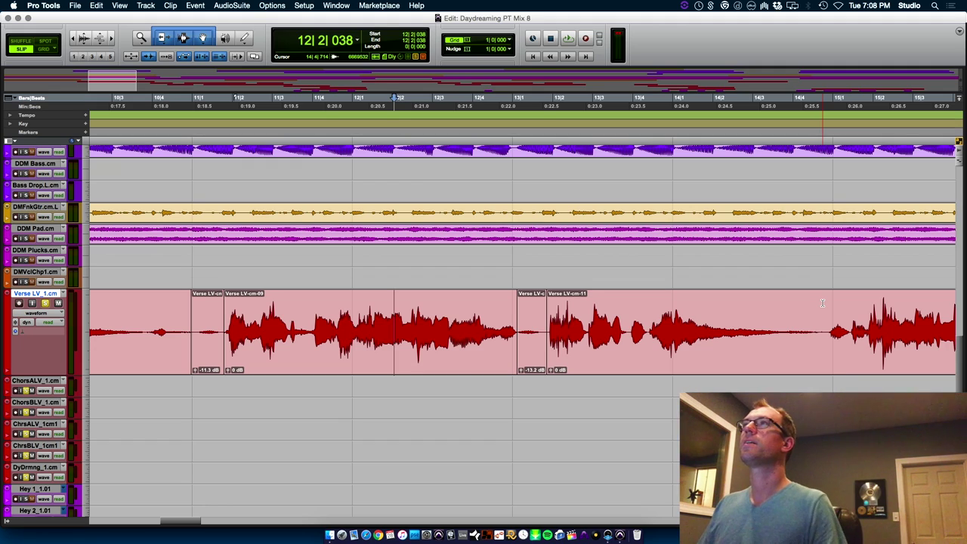
pyautogui.press('space')
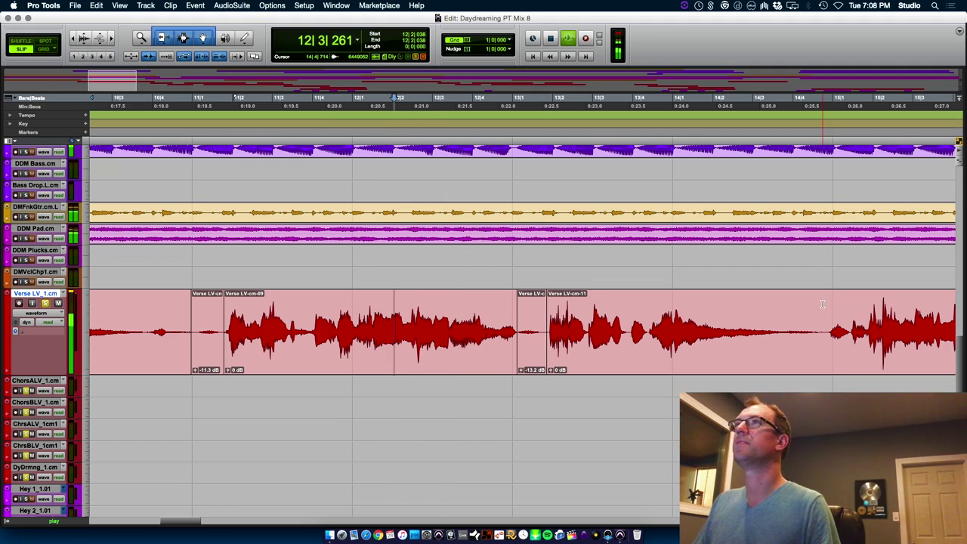
pyautogui.press('space')
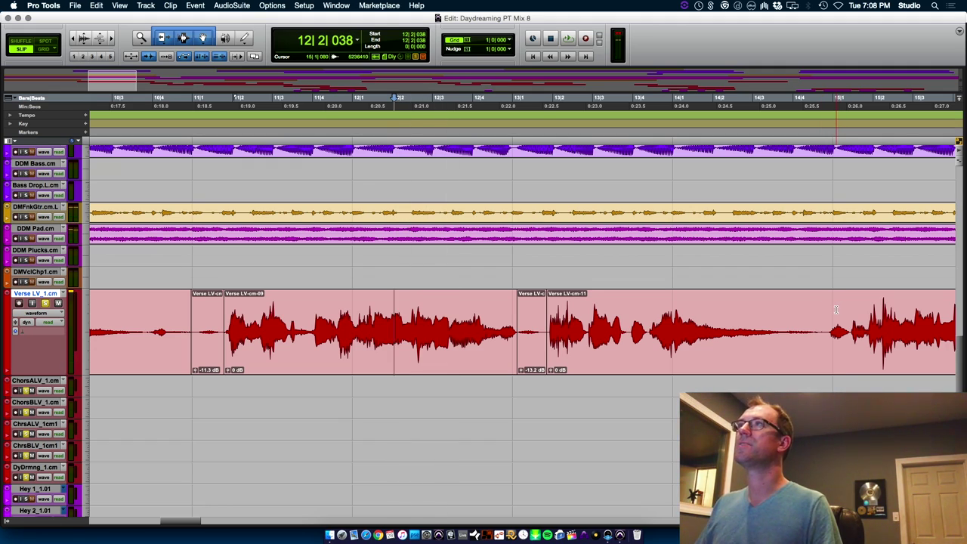
pyautogui.press('space')
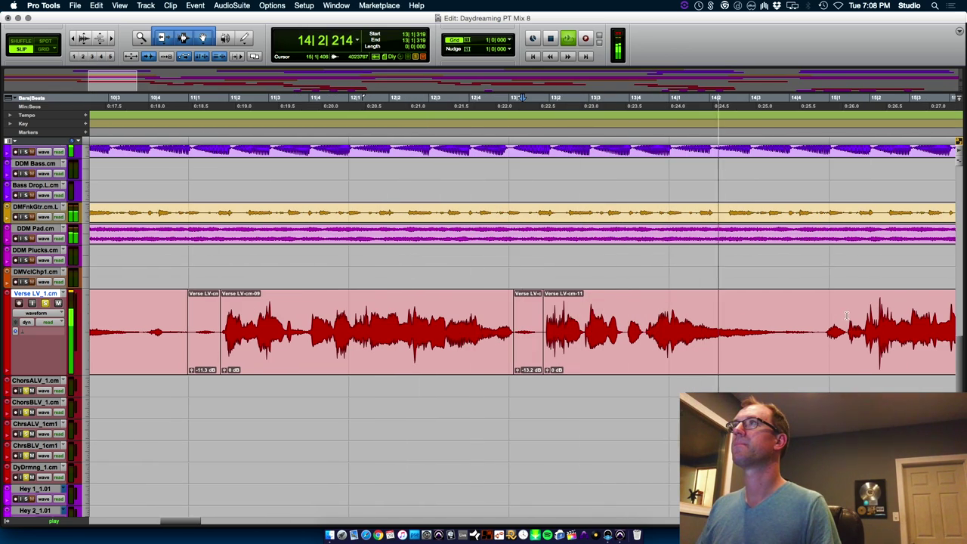
pyautogui.click(848, 316)
pyautogui.press('t')
pyautogui.press('space')
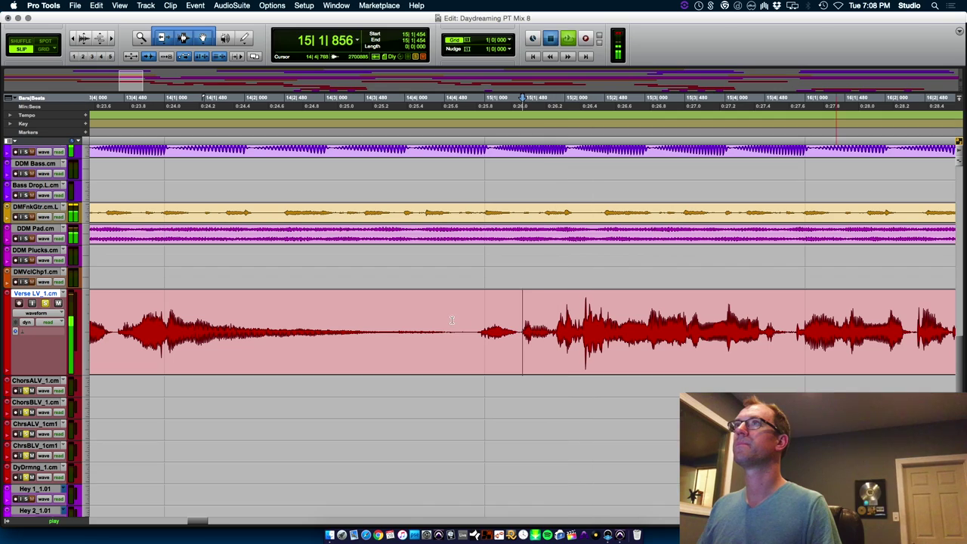
pyautogui.press('space')
pyautogui.moveTo(473, 319); pyautogui.dragTo(517, 318)
pyautogui.press('b')
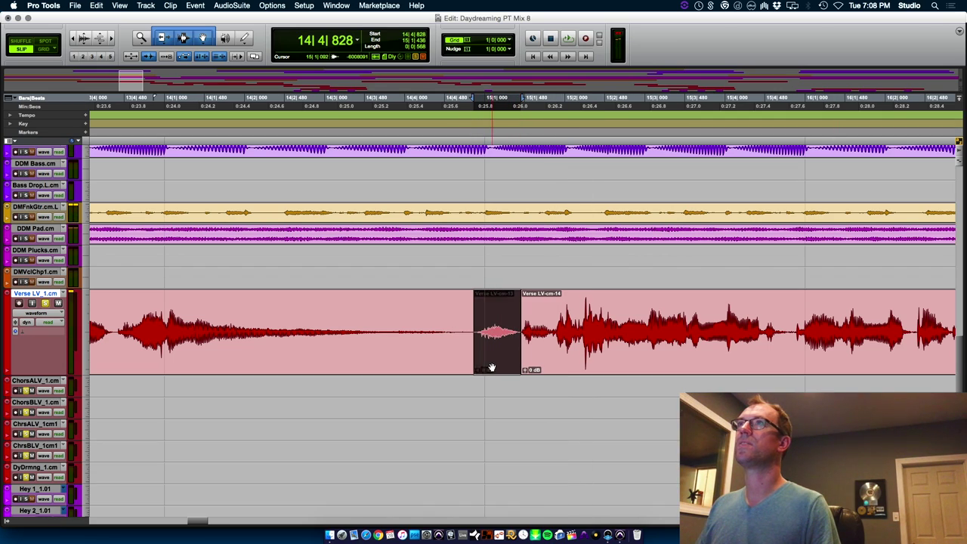
pyautogui.moveTo(478, 371); pyautogui.dragTo(479, 378)
pyautogui.click(355, 302)
pyautogui.press('space')
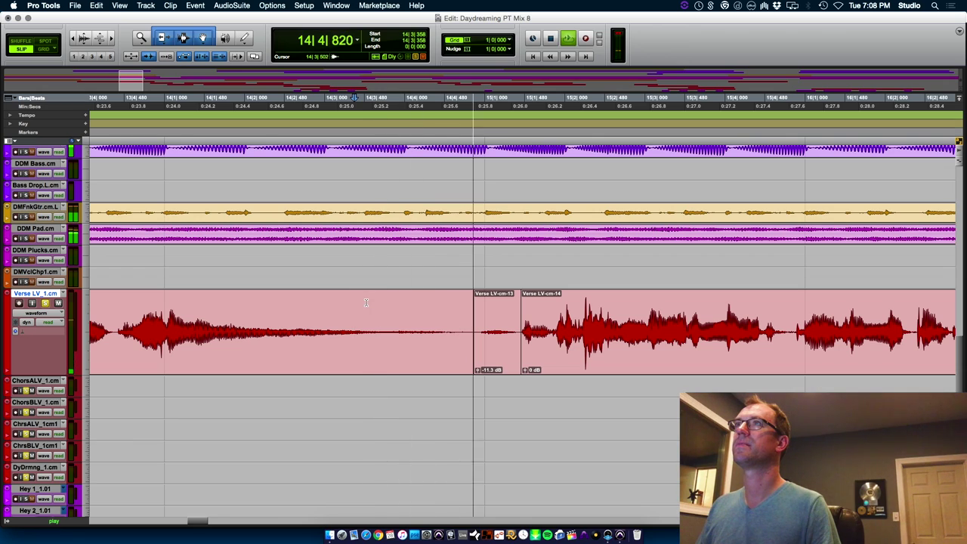
# Trim the start of the Chorus B LV-cm-02 clip to about 19|3|766, closer to its first word.
pyautogui.press('r')
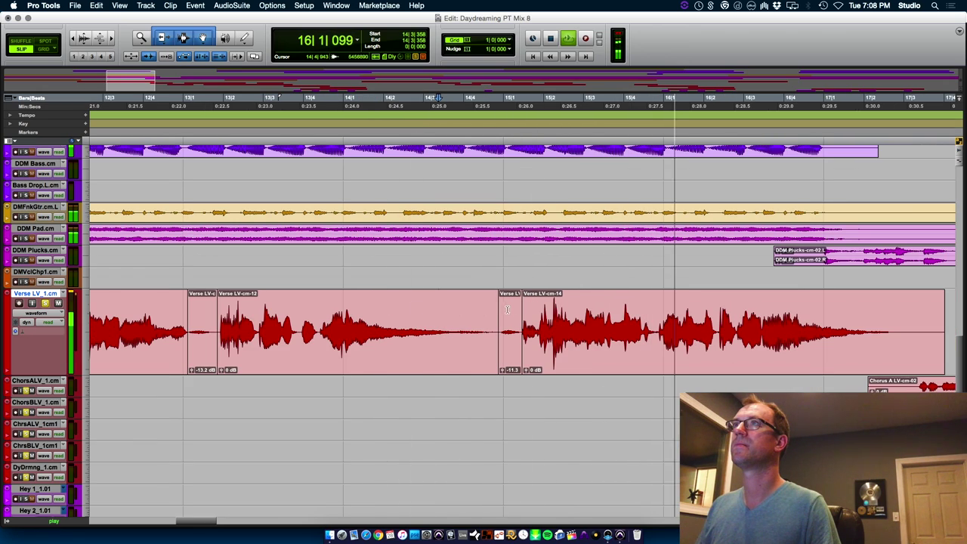
pyautogui.press('r')
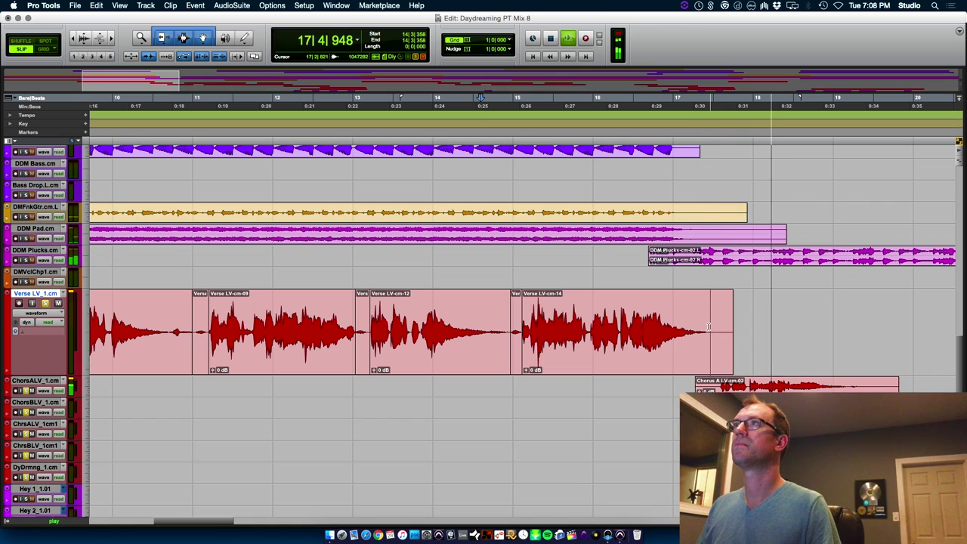
pyautogui.click(709, 326)
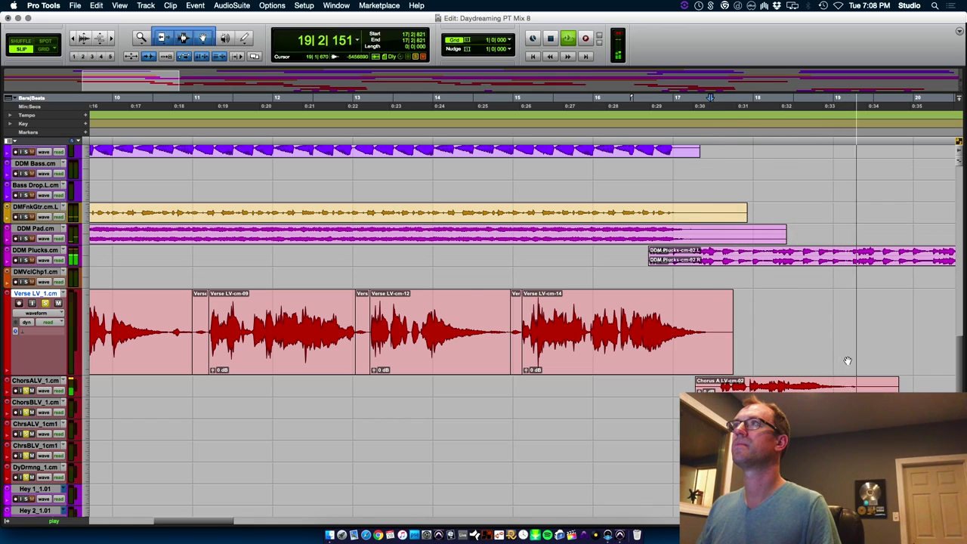
pyautogui.press('space')
pyautogui.click(891, 408)
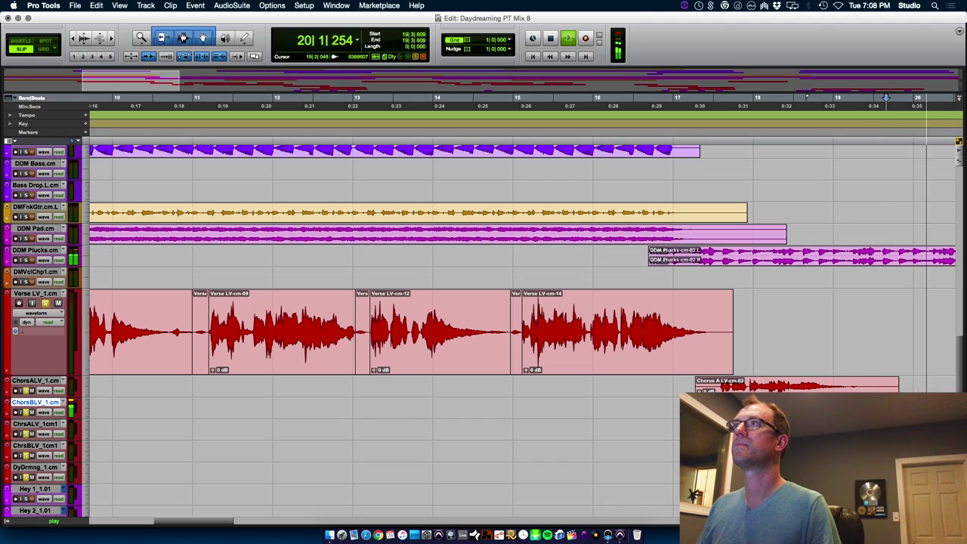
pyautogui.press('space')
pyautogui.press('t')
pyautogui.press('t')
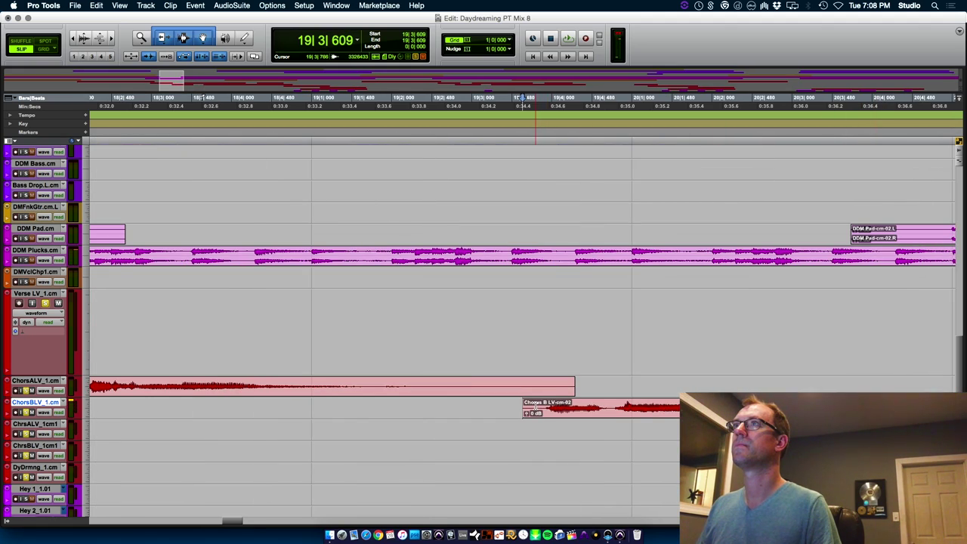
pyautogui.press('a')
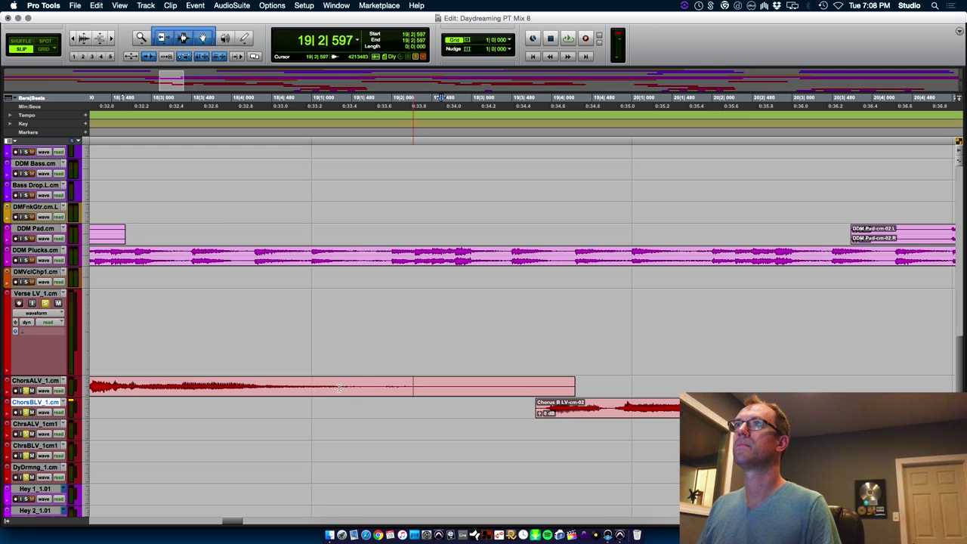
# Trim the end of the Chorus A LV-cm-02 clip to 19|2|597 with a short fade-out and play from bar 18.
pyautogui.click(268, 393)
pyautogui.click(262, 403)
pyautogui.press('space')
pyautogui.press('r')
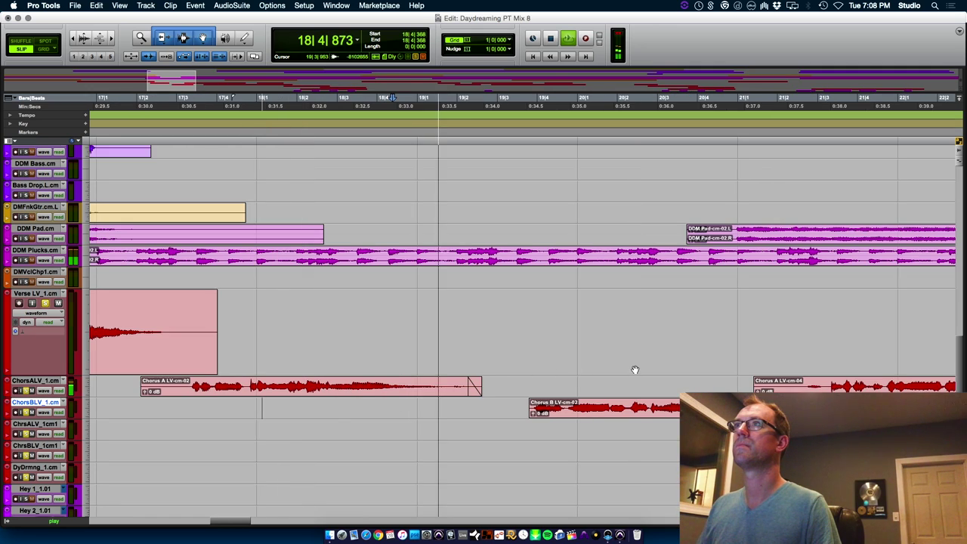
# Trim the start of the Chorus A LV-cm-04 clip to 21|3|222 and of the Chorus B LV-cm-04 clip to 23|3|729.
pyautogui.click(827, 384)
pyautogui.press('a')
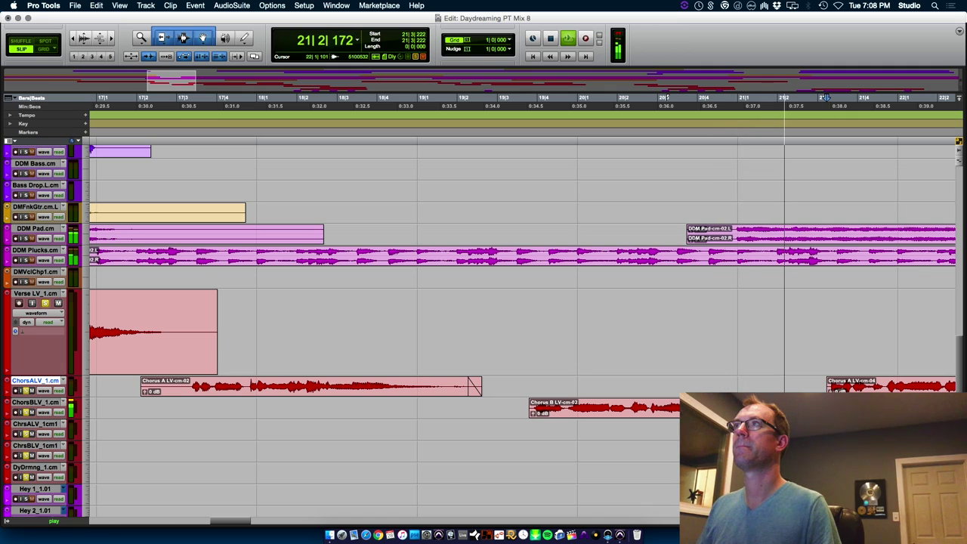
pyautogui.press('r')
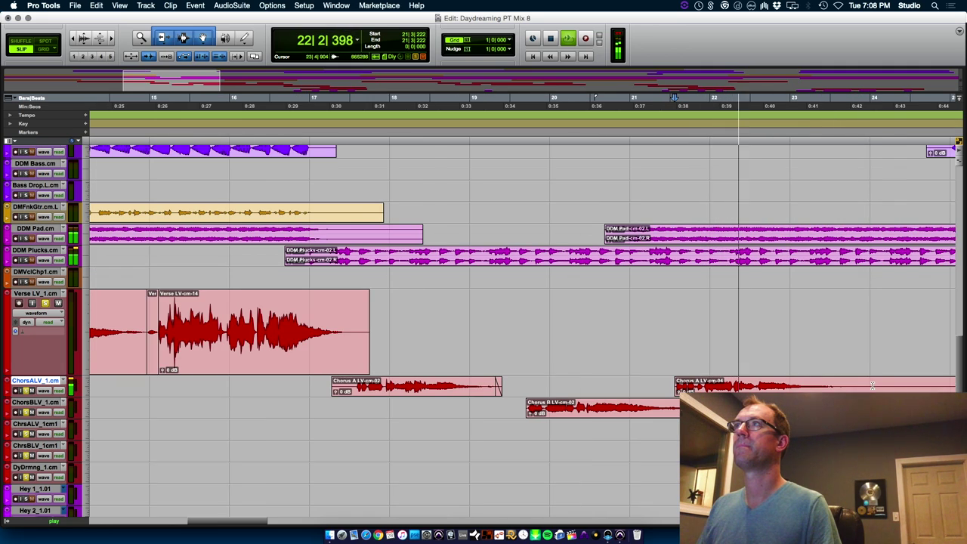
pyautogui.click(846, 408)
pyautogui.press('t')
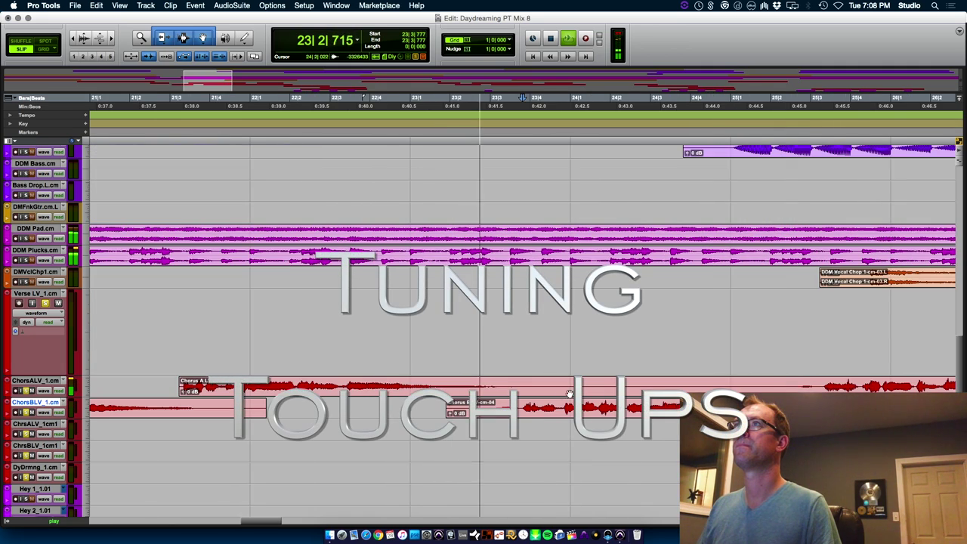
pyautogui.press('a')
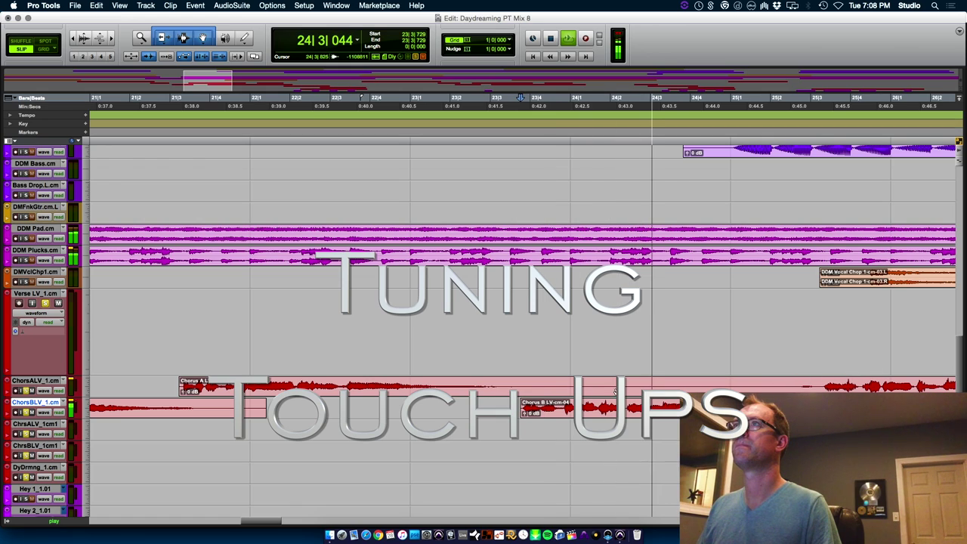
# Delete the silent stretches from 23|4|203 to 25|3|233 in the Chorus A lead vocal and from 25|4|758 to 27|3|703 in Chorus B.
pyautogui.moveTo(538, 382); pyautogui.dragTo(820, 376)
pyautogui.press('Delete')
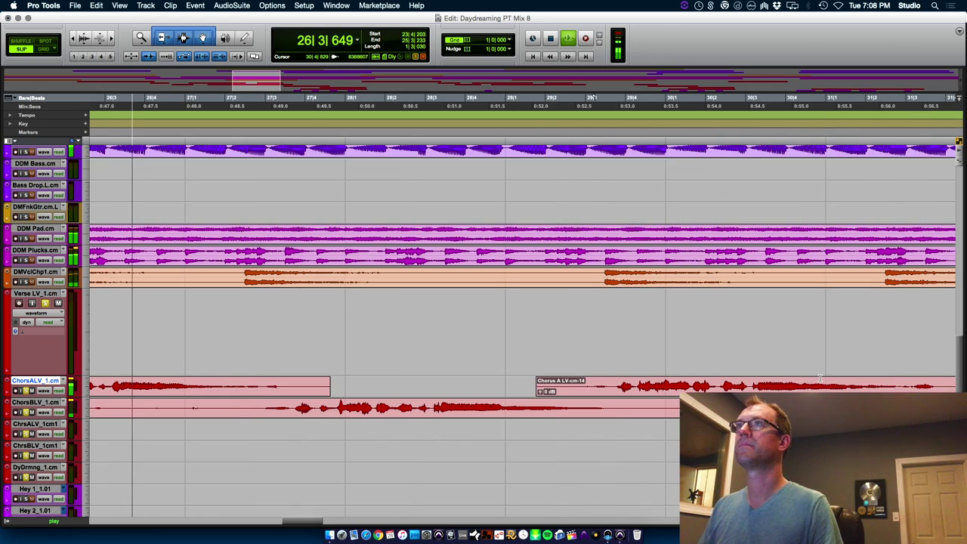
pyautogui.press('r')
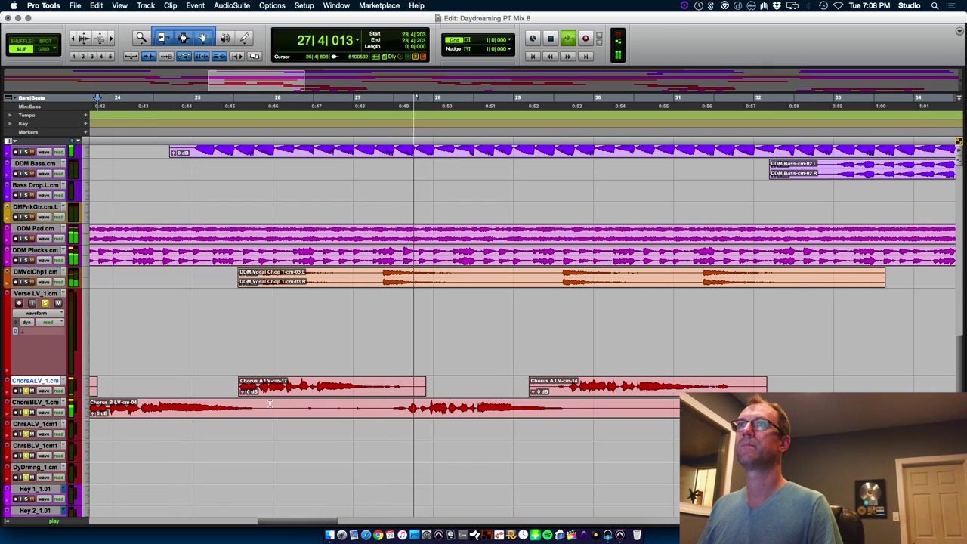
pyautogui.moveTo(269, 405); pyautogui.dragTo(407, 403)
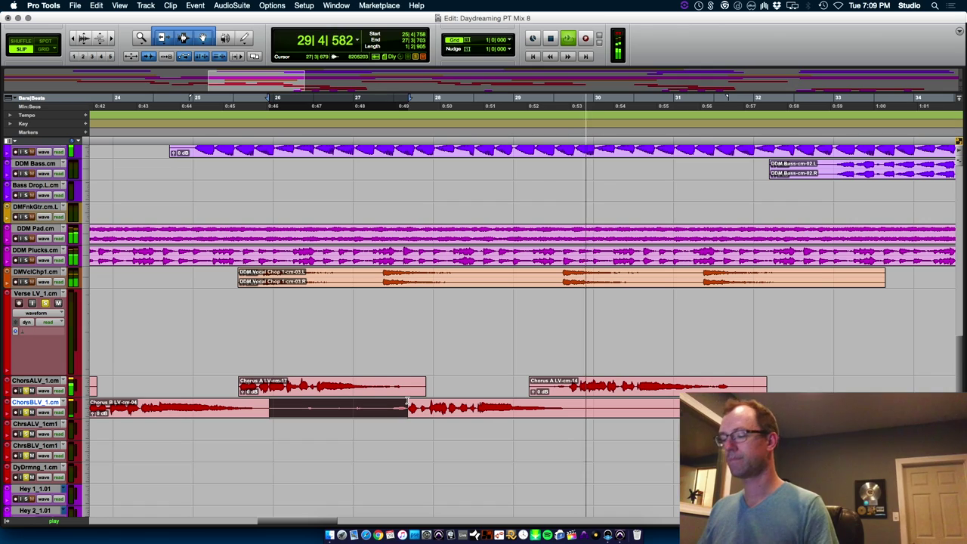
pyautogui.press('Delete')
pyautogui.press('space')
pyautogui.press('space')
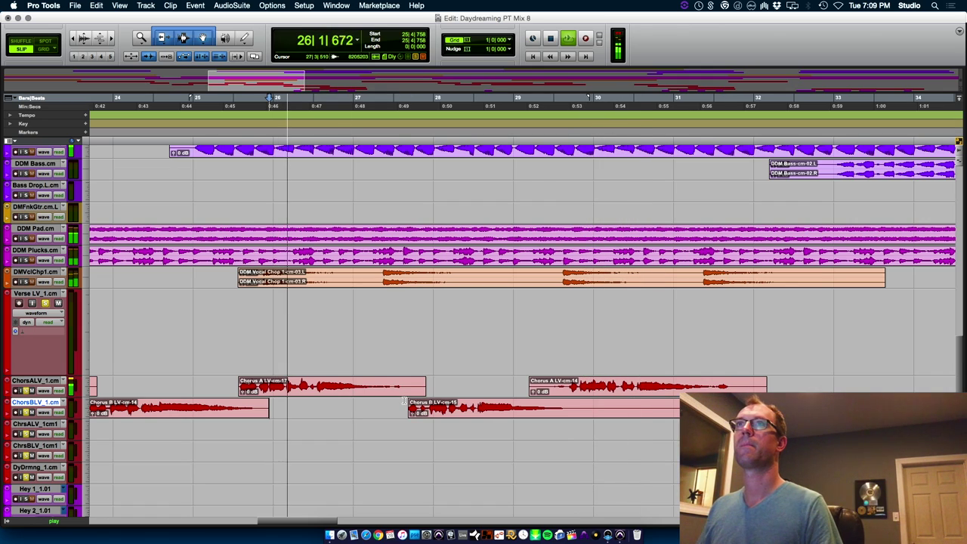
# Pitch the Chorus A LV-cm-17 word from 26|2|224 to 26|2|809 down 1 semitone with SoundShifter Pitch Mono and play it from 25|4|073.
pyautogui.click(301, 382)
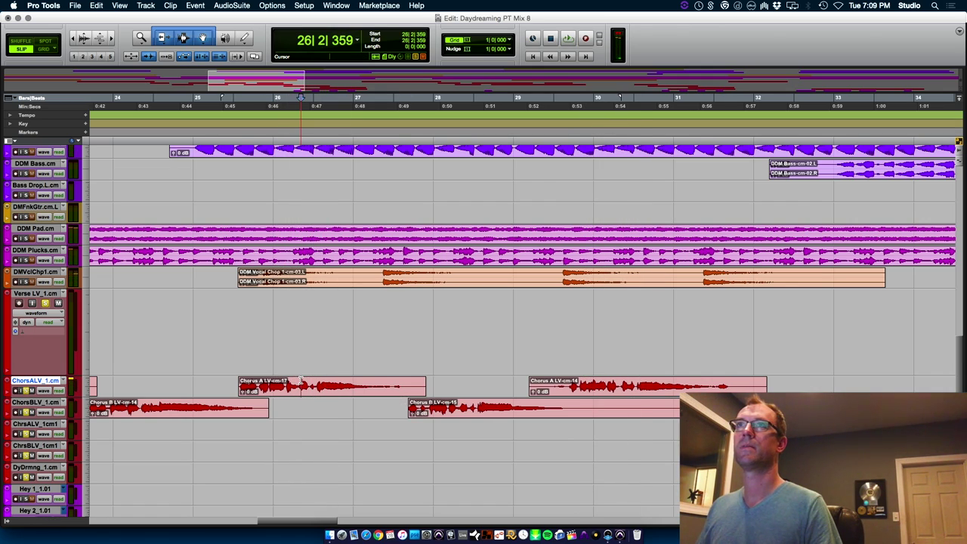
pyautogui.press('t')
pyautogui.press('t')
pyautogui.press('t')
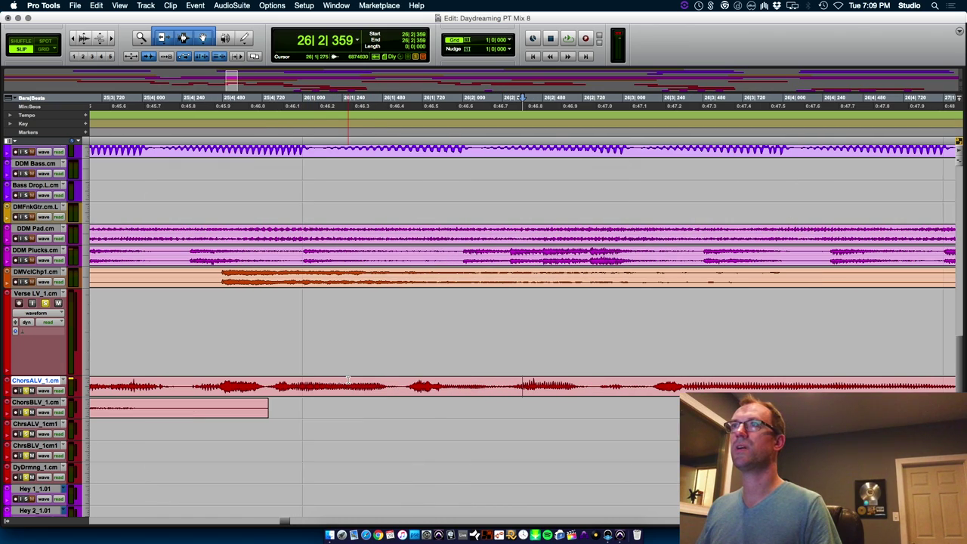
pyautogui.press('space')
pyautogui.press('space')
pyautogui.moveTo(499, 385); pyautogui.dragTo(585, 382)
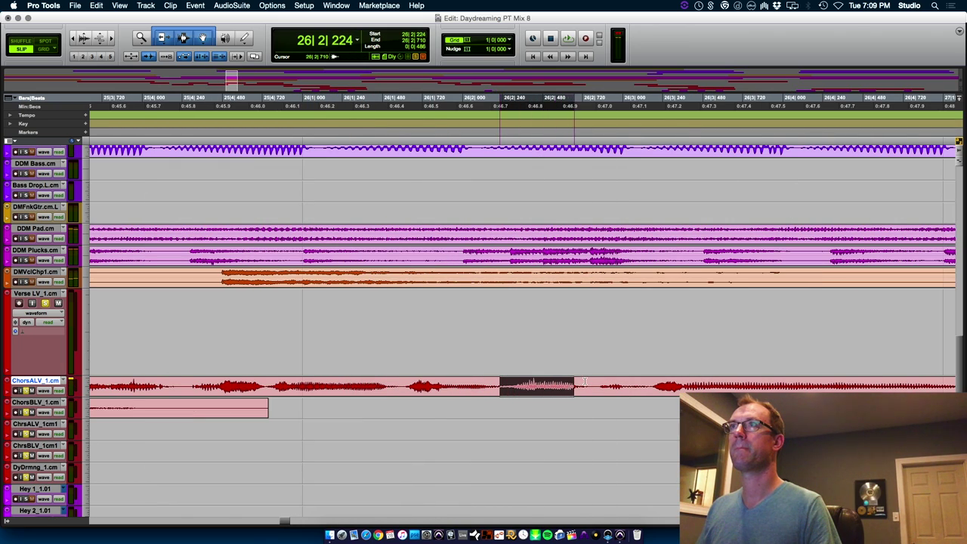
pyautogui.press('space')
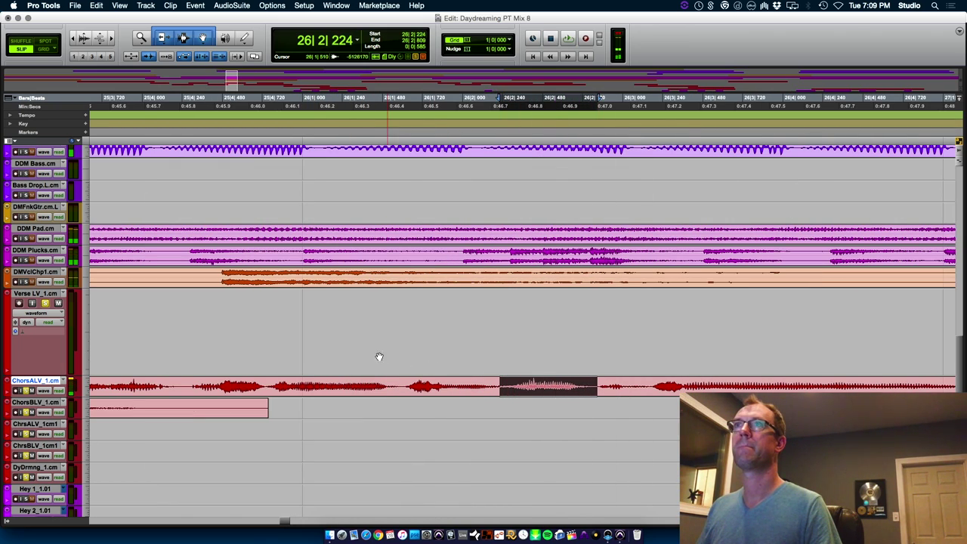
pyautogui.click(231, 6)
pyautogui.moveTo(250, 36)
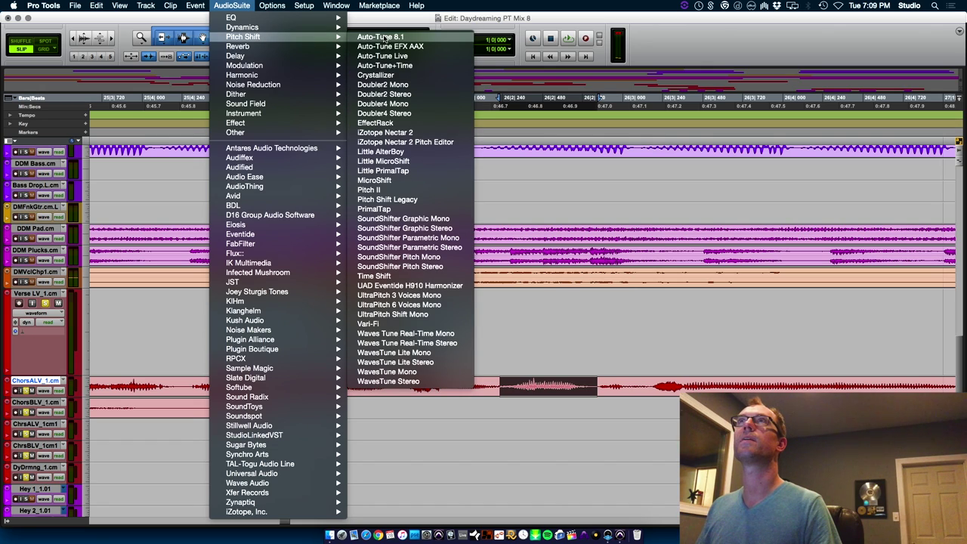
pyautogui.click(449, 257)
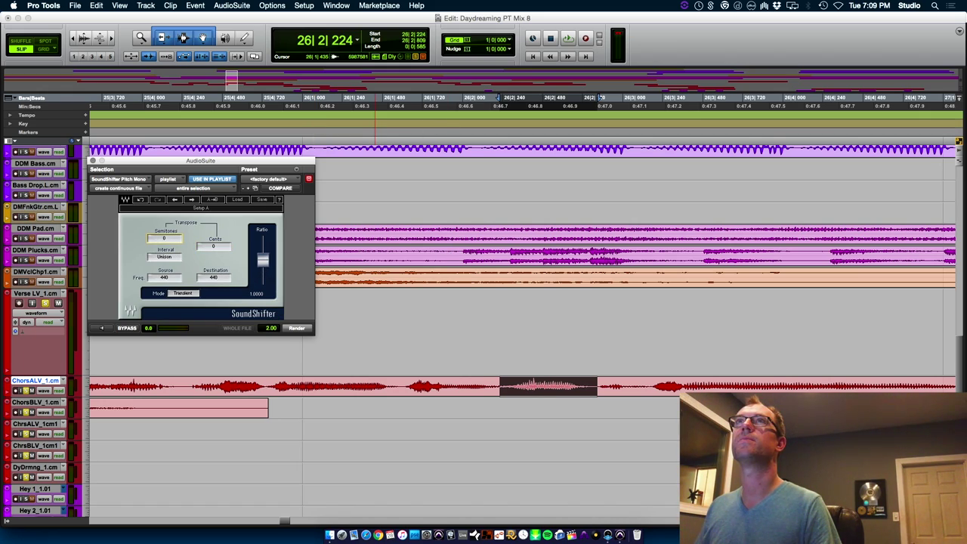
pyautogui.click(297, 328)
pyautogui.click(154, 387)
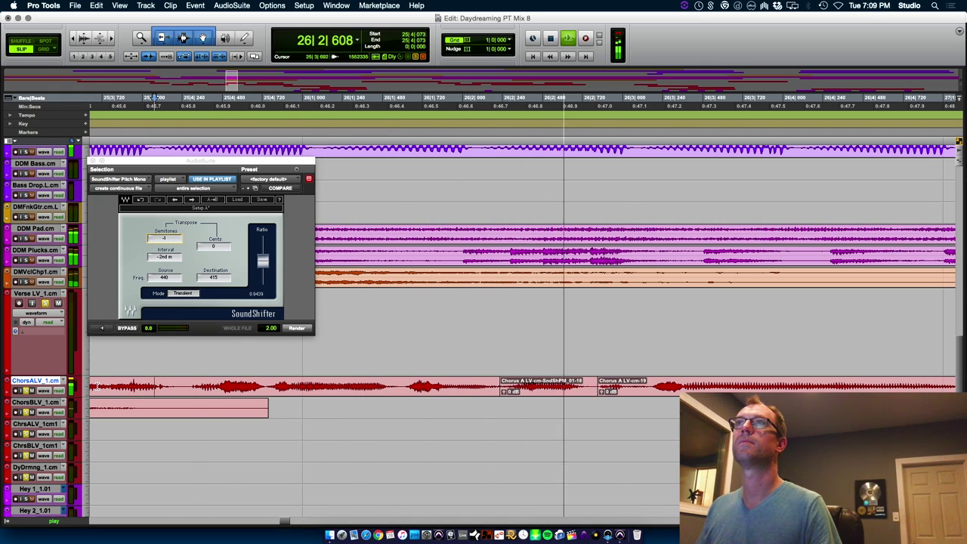
# Trim the end of the Chorus A LV-cm-19 clip to about 27|2|830, after its last word fades.
pyautogui.press('r')
pyautogui.press('r')
pyautogui.press('r')
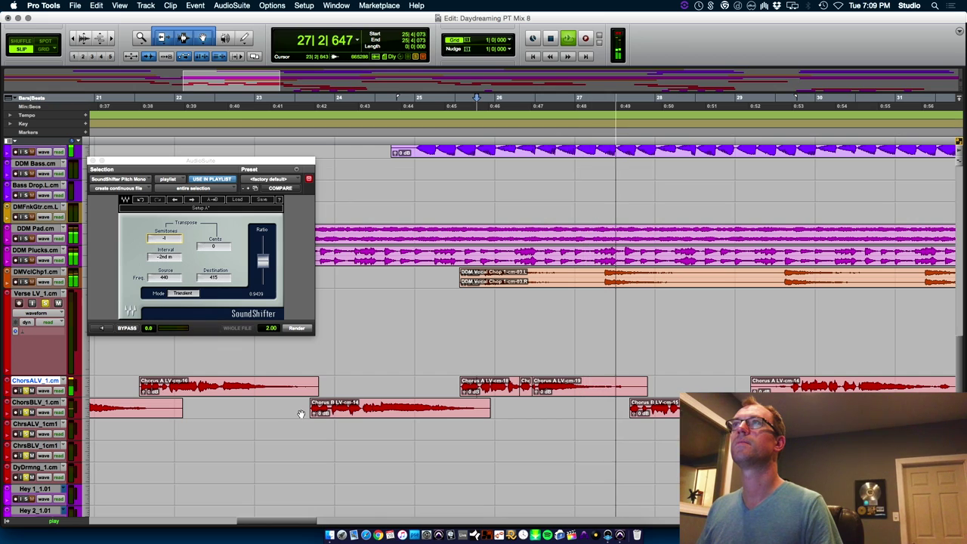
pyautogui.press('space')
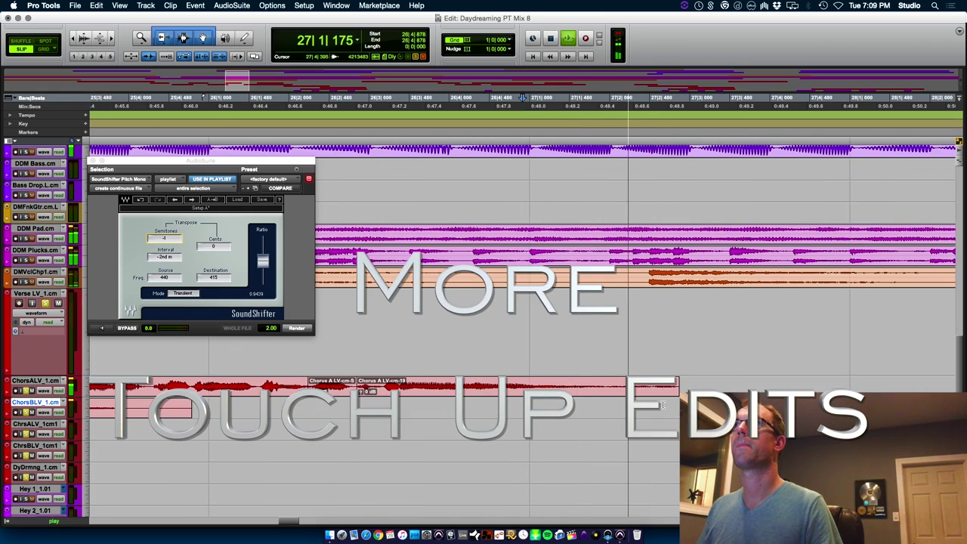
# Trim the start of the Chorus A LV-cm-14 clip to 29|3|690 and delete the Chorus B silence from there to about 31|3|700.
pyautogui.press('r')
pyautogui.press('r')
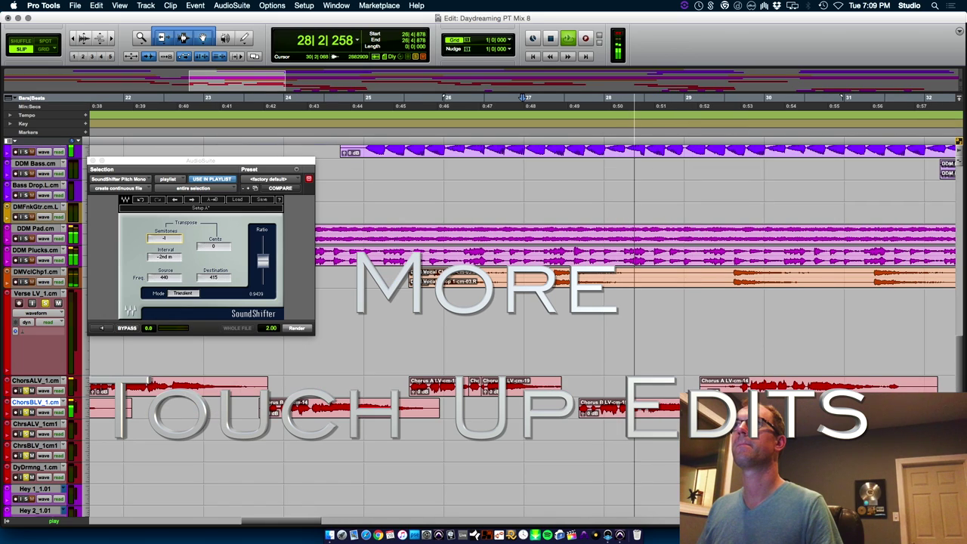
pyautogui.click(786, 388)
pyautogui.press('t')
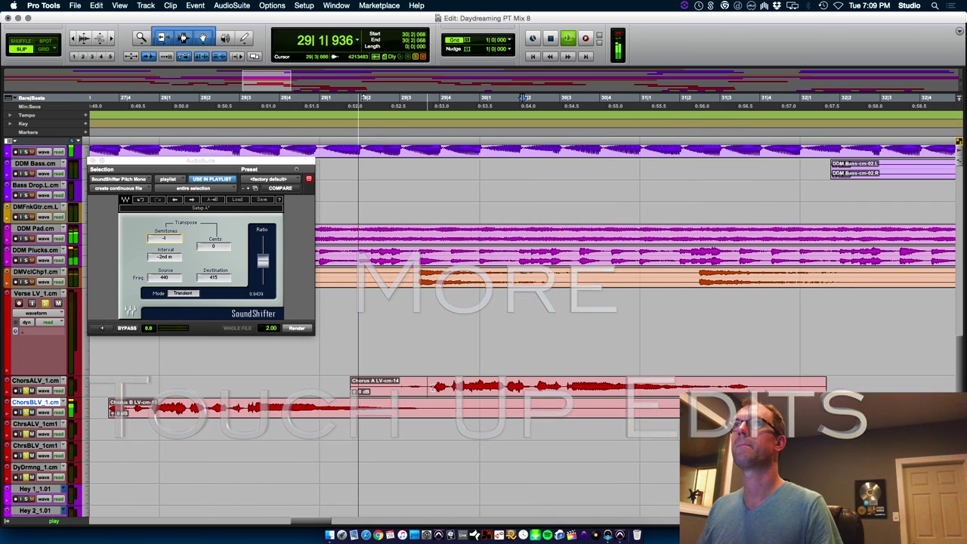
pyautogui.click(428, 387)
pyautogui.press('a')
pyautogui.moveTo(427, 406); pyautogui.dragTo(750, 407)
pyautogui.press('Delete')
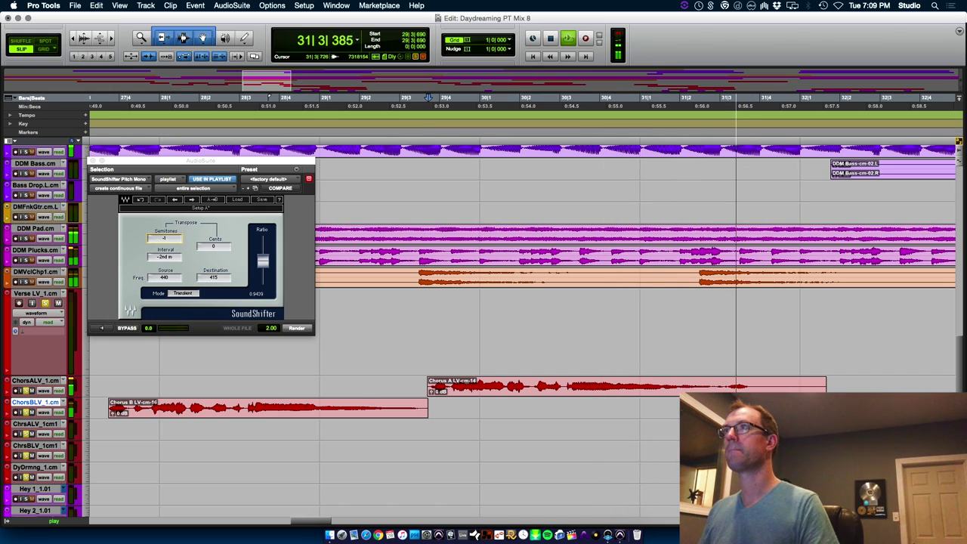
# Trim the end of the Chorus B LV-cm-17 clip to 32|4|345.
pyautogui.press('r')
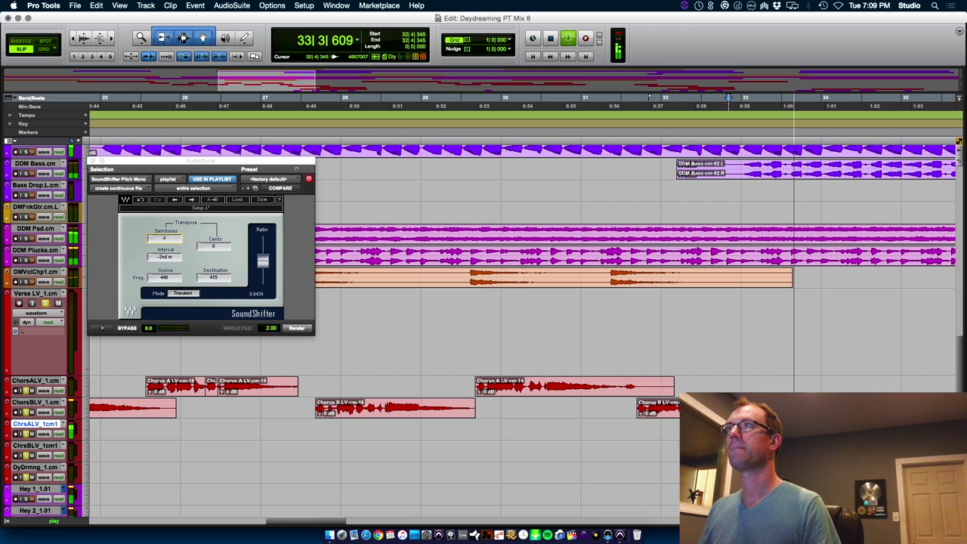
pyautogui.press('r')
pyautogui.press('r')
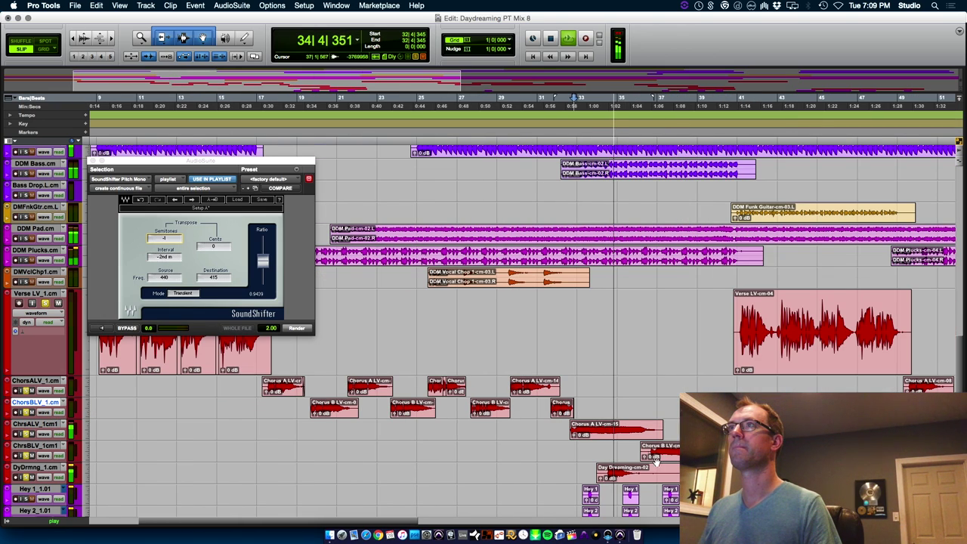
# Trim the start of the Day Dreaming-cm-02 clip to about 34|2|750 and delete its silence from 35|4|755 to 38|3|047.
pyautogui.press('t')
pyautogui.press('t')
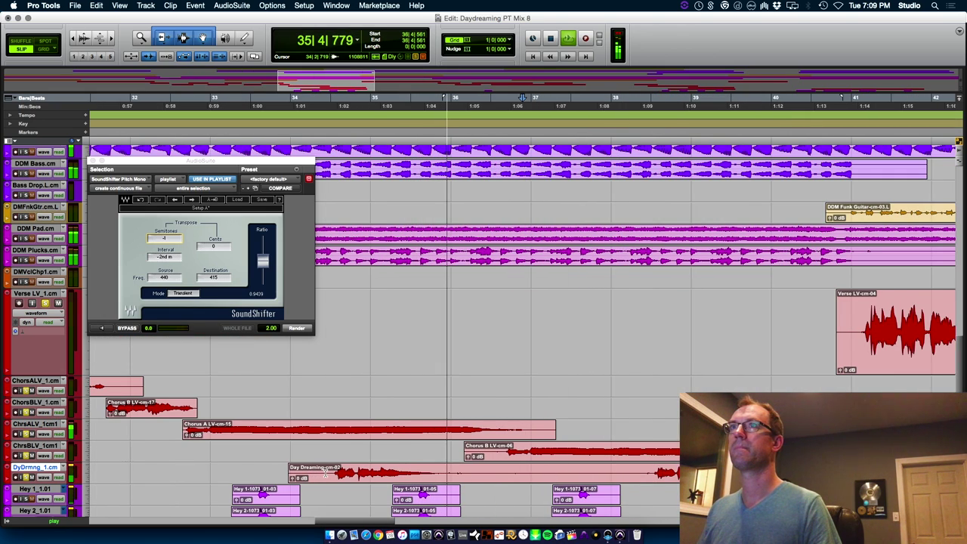
pyautogui.moveTo(298, 474); pyautogui.dragTo(336, 475)
pyautogui.moveTo(446, 468); pyautogui.dragTo(651, 470)
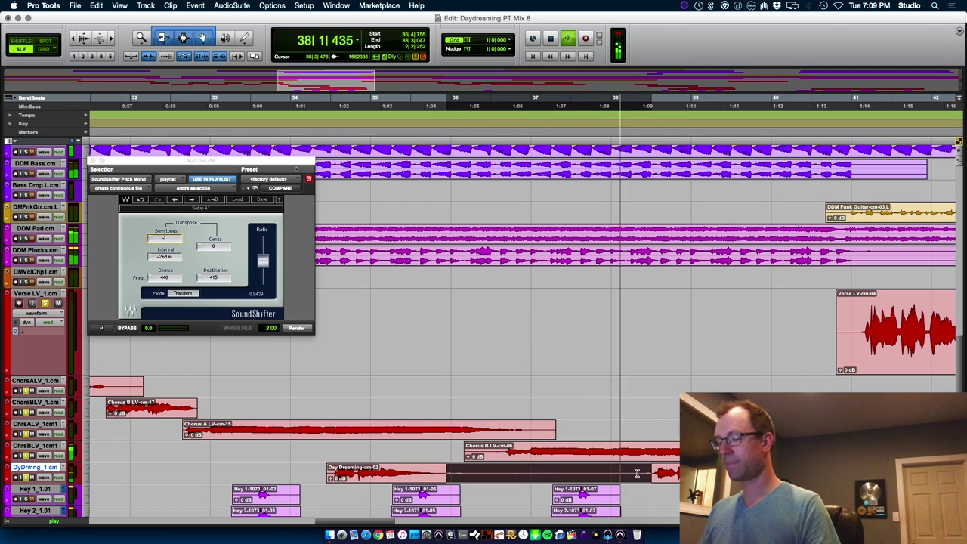
pyautogui.press('super+x')
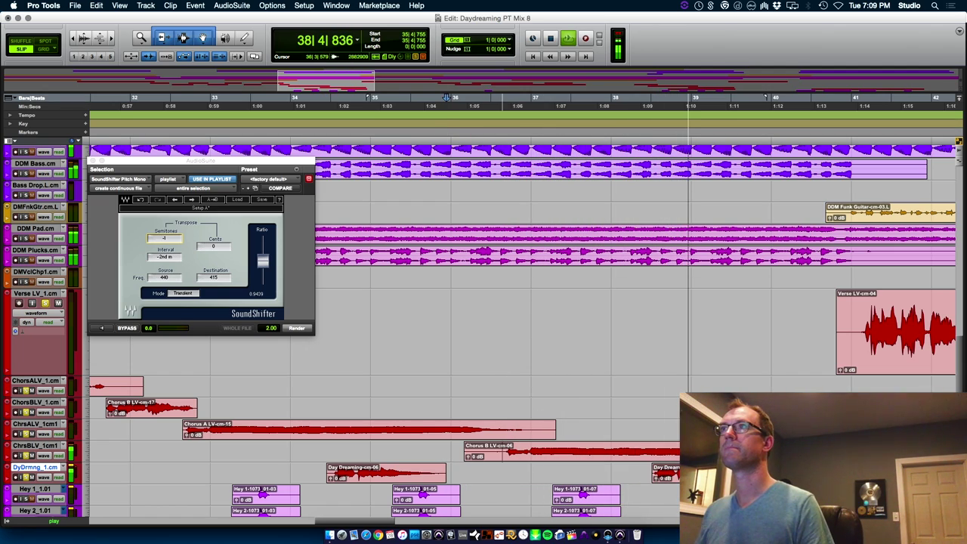
# Trim the Chorus B LV-cm-06 clip to run from about 36|3|500 to 40|4|922 and end the second Day Dreaming clip at 40|1|397.
pyautogui.moveTo(491, 452); pyautogui.dragTo(530, 452)
pyautogui.press(';')
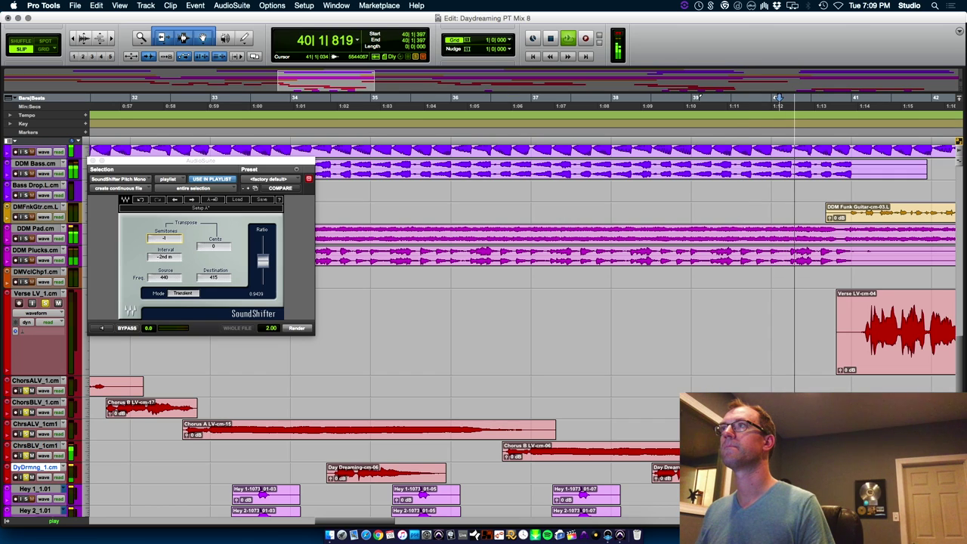
pyautogui.press('p')
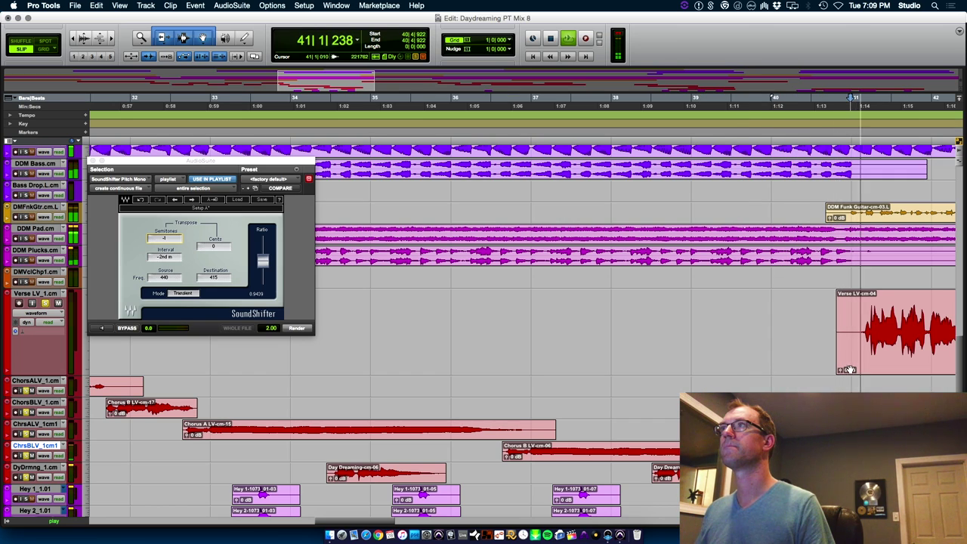
# Trim the start of the second-verse Verse LV-cm-04 clip to about 41|1|200, just before its first word.
pyautogui.click(855, 321)
pyautogui.press('a')
pyautogui.press('r')
# Separate the breath from 42|4|909 to 43|1|776 in the second verse and lower its clip gain to -12.3 dB.
pyautogui.press('t')
pyautogui.press('t')
pyautogui.press('t')
pyautogui.press('Down')
pyautogui.press('q')
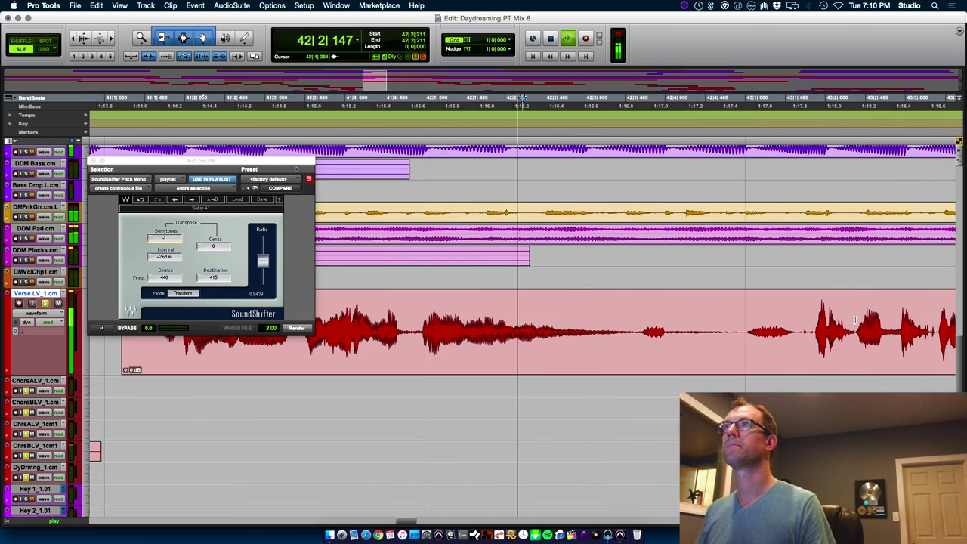
pyautogui.press('space')
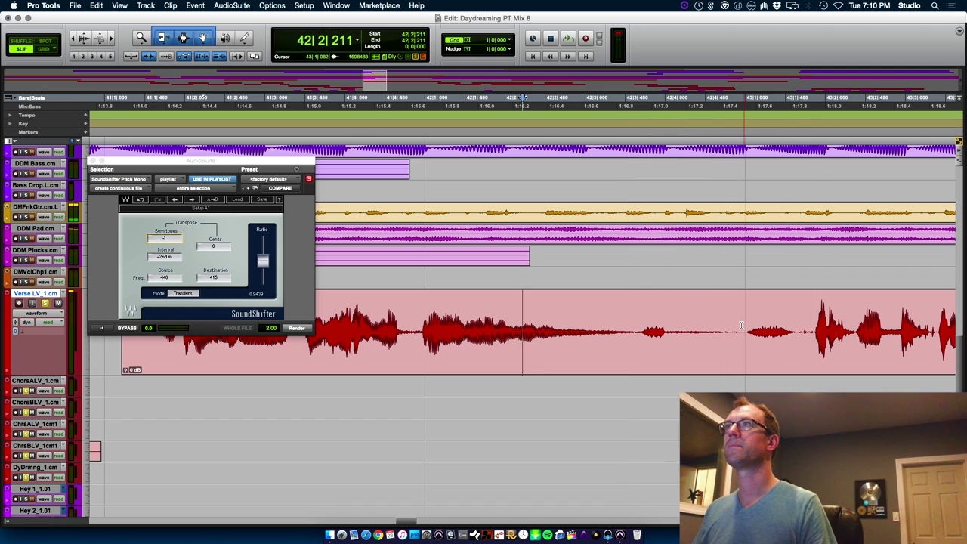
pyautogui.moveTo(742, 321); pyautogui.dragTo(809, 311)
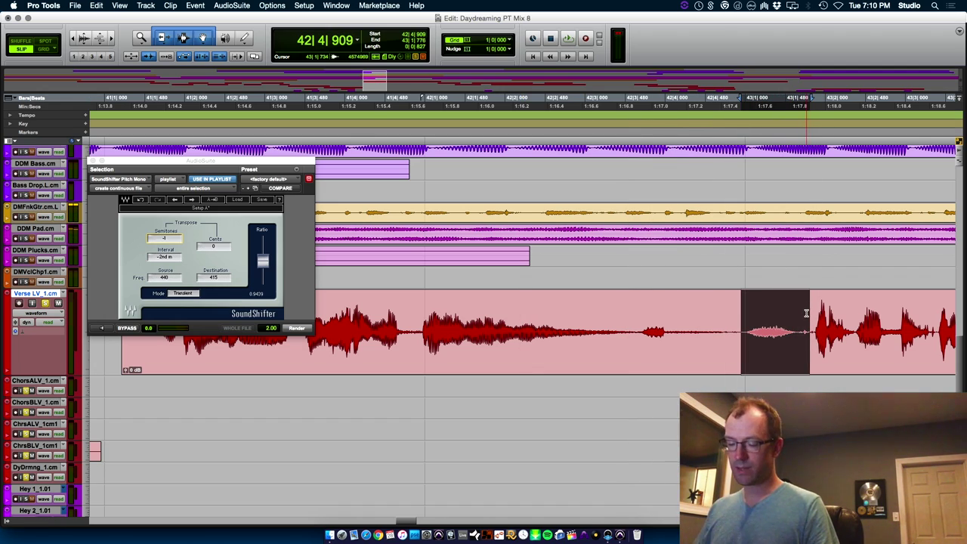
pyautogui.press('b')
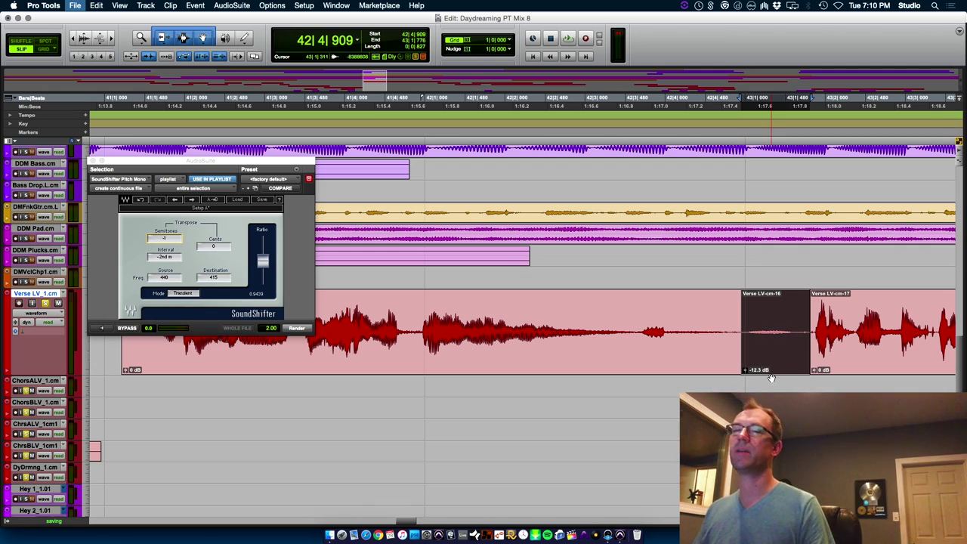
# Play back the second-verse lead vocal from 42|1|396 through bar 44 to check it for further breaths.
pyautogui.press('r')
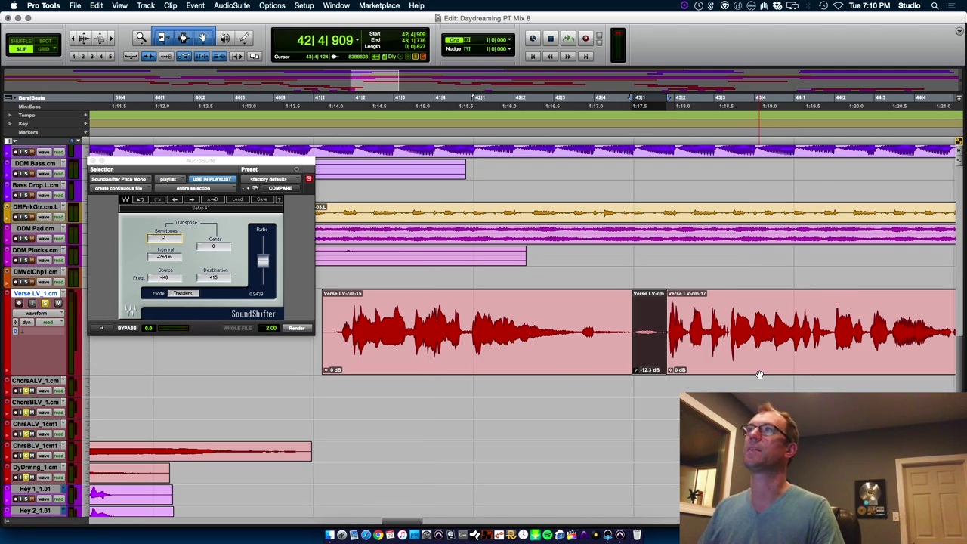
pyautogui.click(490, 304)
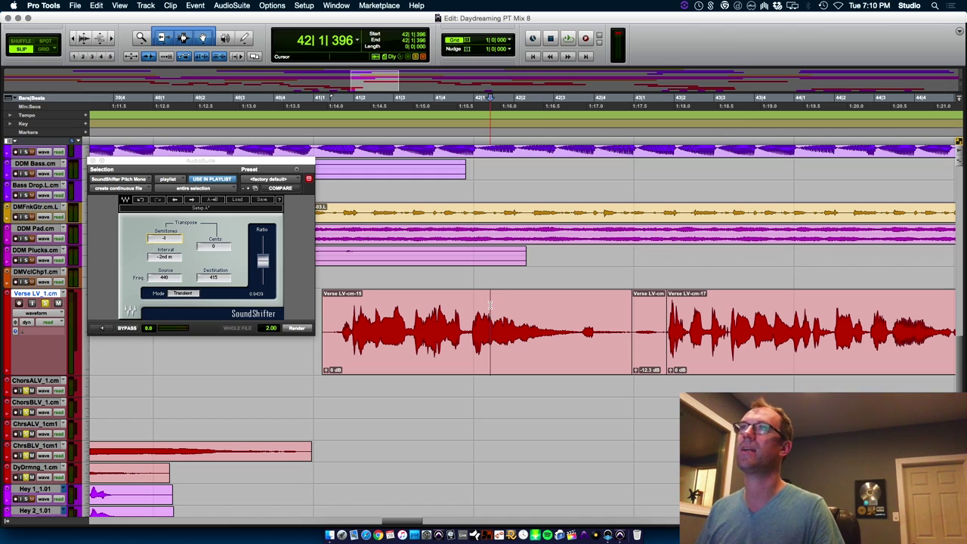
pyautogui.press('r')
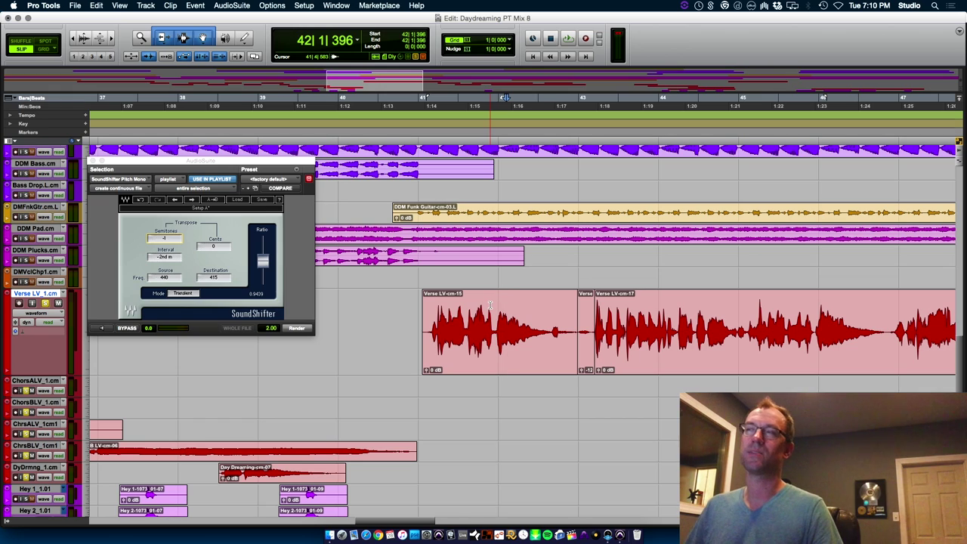
pyautogui.press('space')
pyautogui.press('t')
pyautogui.press('t')
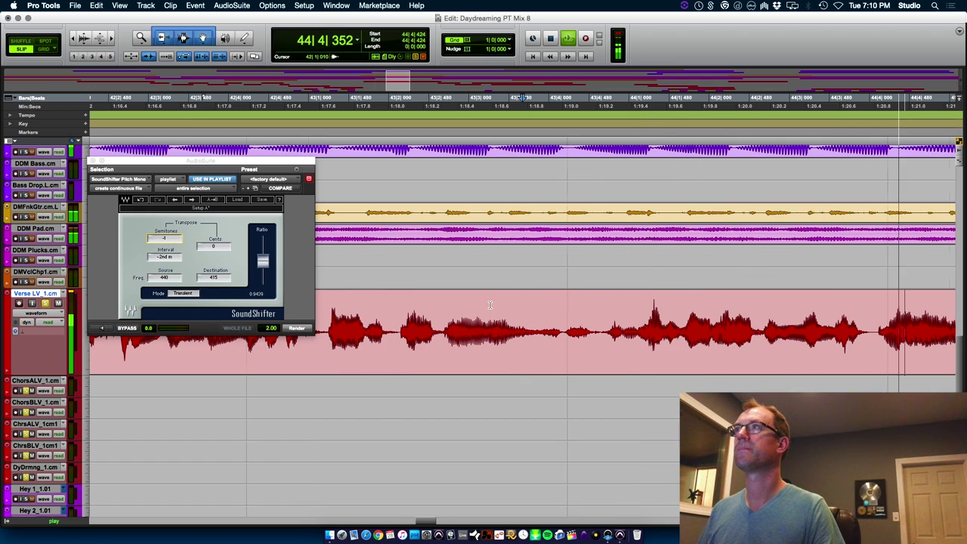
# Separate the breath from 44|4|927 to 45|1|437 in the second-verse lead vocal and lower its clip gain to -10.3 dB.
pyautogui.press('space')
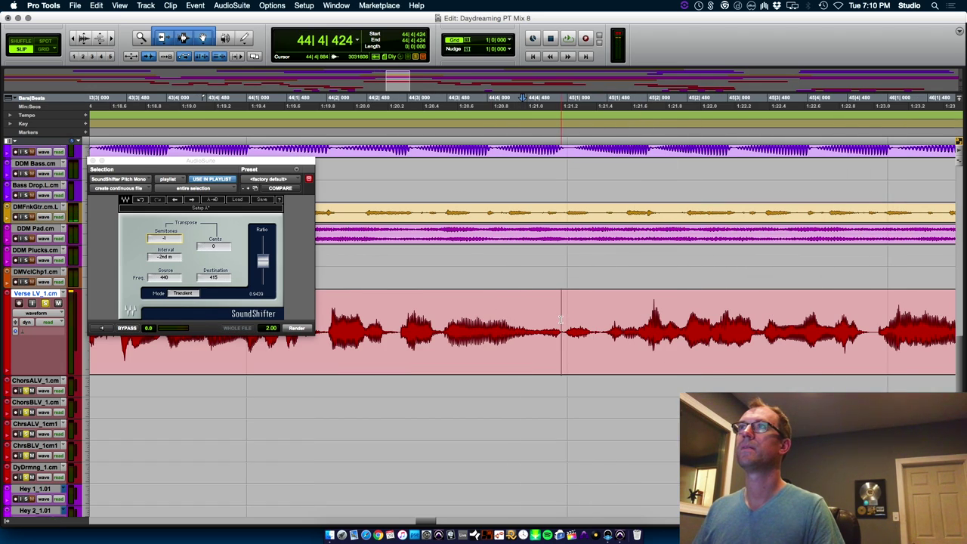
pyautogui.click(566, 321)
pyautogui.press('space')
pyautogui.press('space')
pyautogui.moveTo(565, 321); pyautogui.dragTo(604, 322)
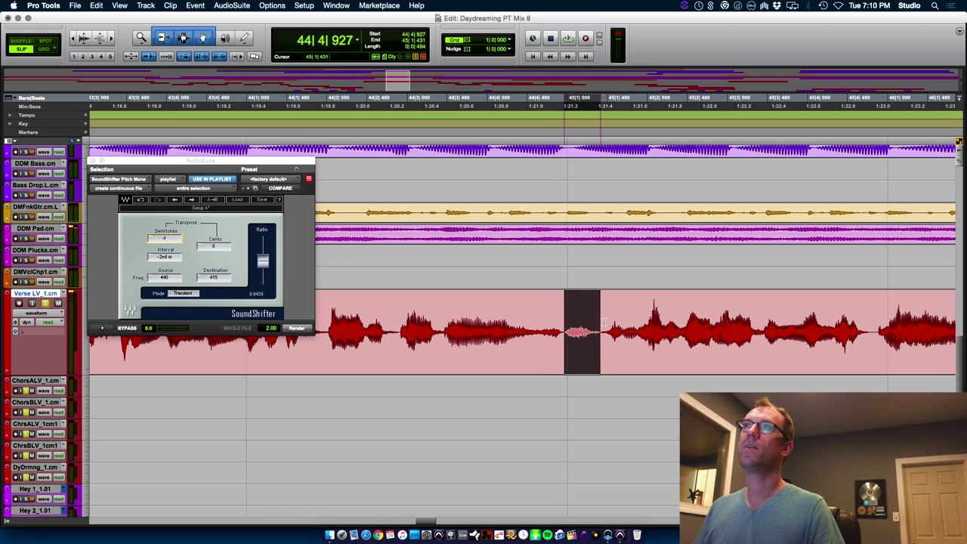
pyautogui.press('super+e')
pyautogui.click(569, 370)
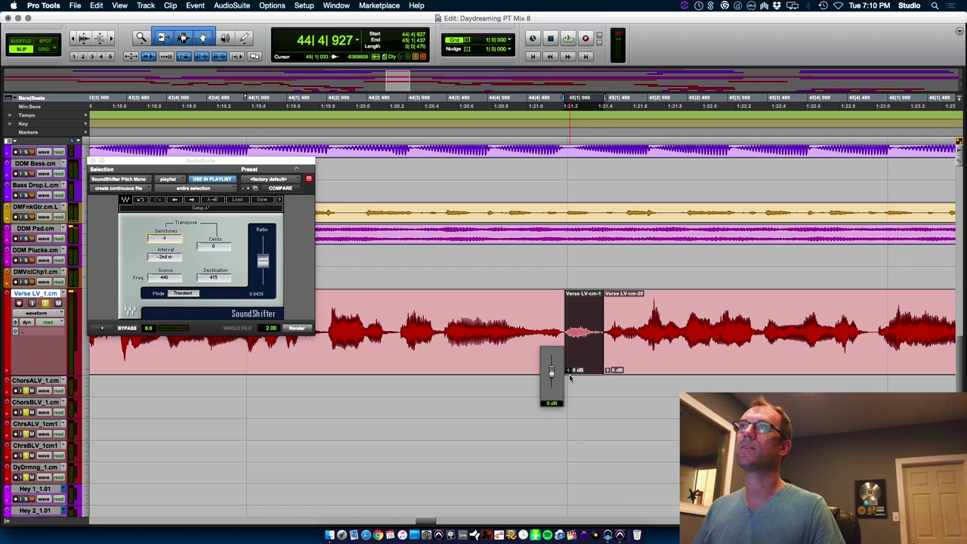
# Play on from 44|3|027, separate the breath from 46|4|389 to 47|1|346 and lower its clip gain to -11.3 dB.
pyautogui.click(409, 297)
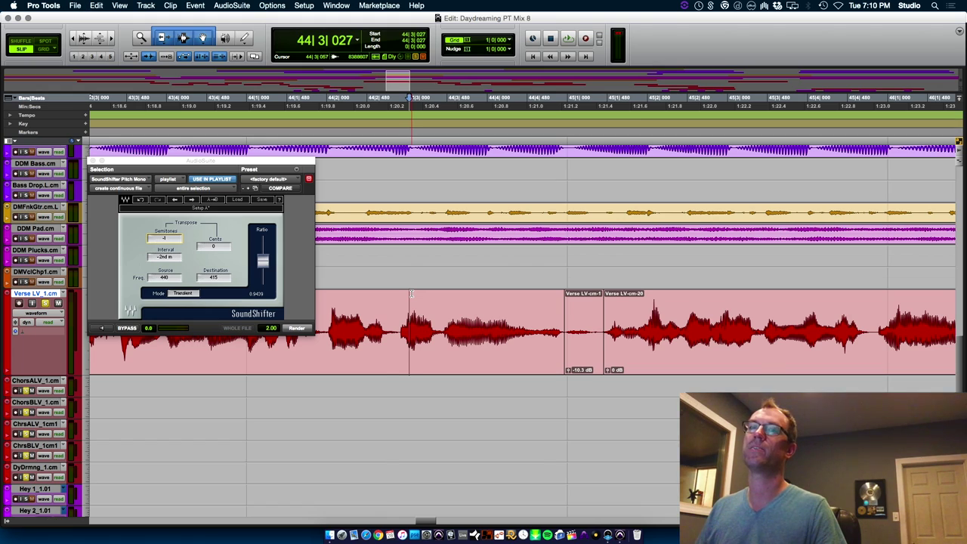
pyautogui.press('super+bracketleft')
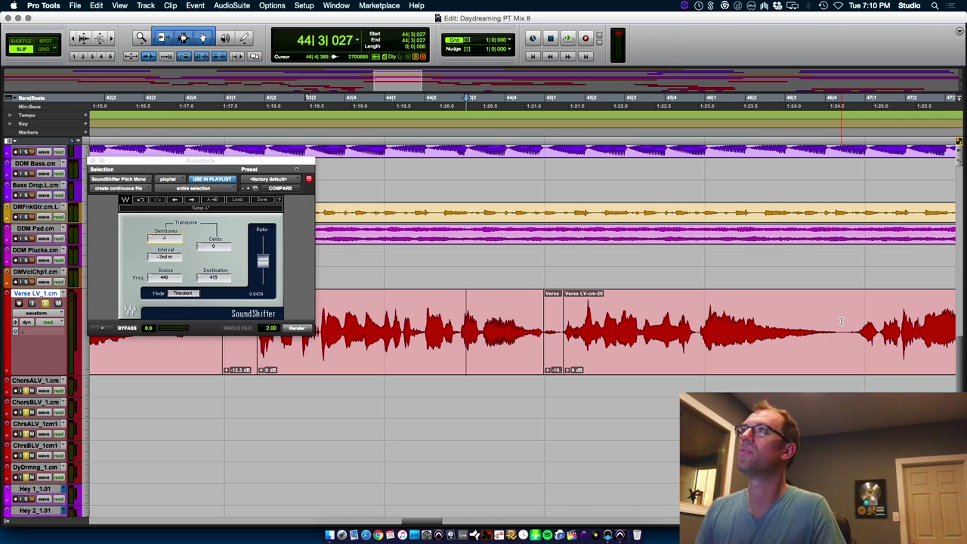
pyautogui.press('space')
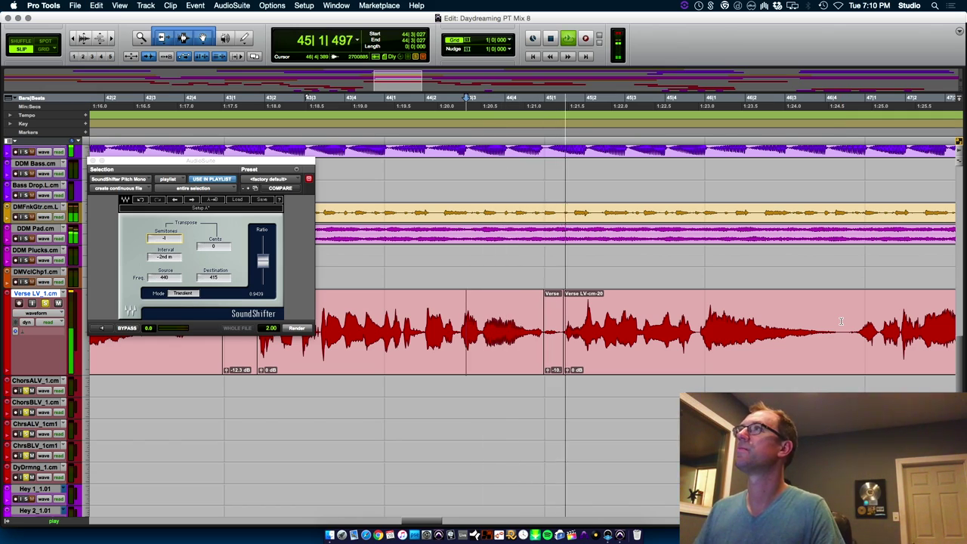
pyautogui.moveTo(841, 321); pyautogui.dragTo(880, 318)
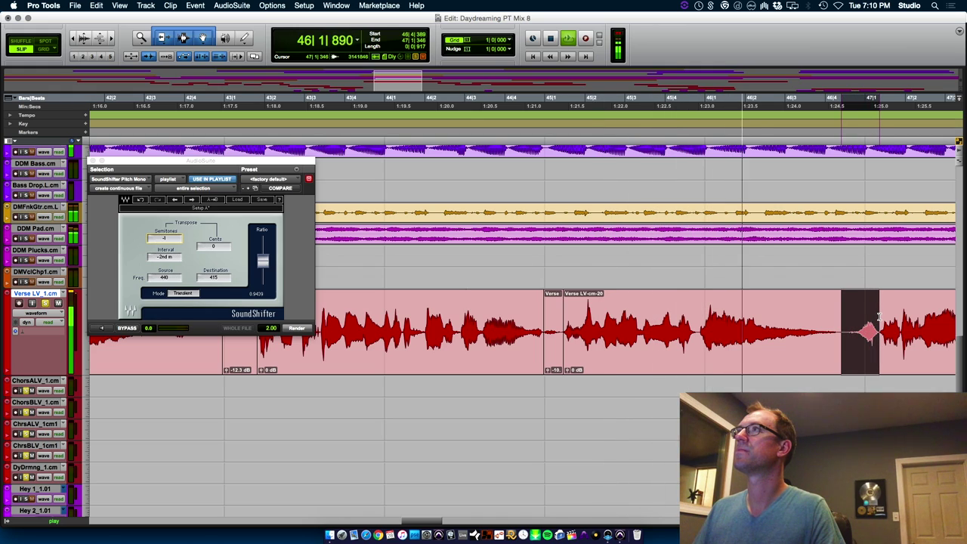
pyautogui.press('super+e')
pyautogui.moveTo(846, 369); pyautogui.dragTo(847, 381)
pyautogui.click(750, 310)
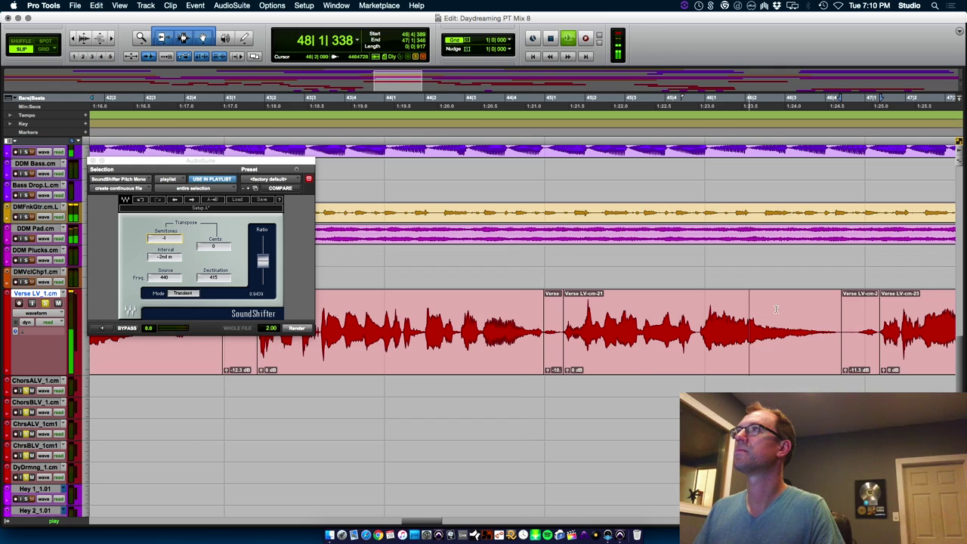
# Trim the end of Verse LV-cm-23 to just after its last word and the start of Chorus A LV-cm-08 to 49|3|273.
pyautogui.press('space')
pyautogui.press('space')
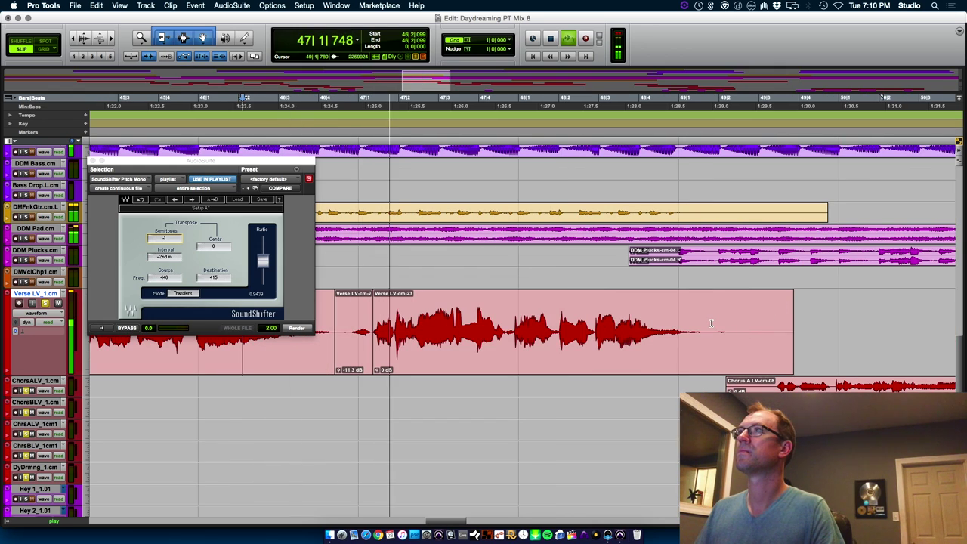
pyautogui.click(711, 323)
pyautogui.press('s')
pyautogui.click(772, 382)
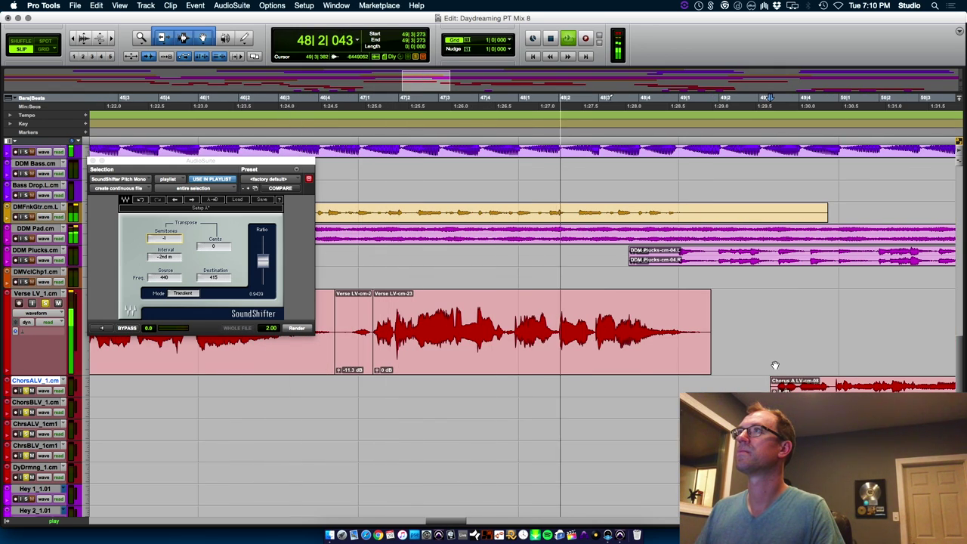
# Trim the start of Chorus B LV-cm-08 to 51|3|840 and the start of Chorus A LV-cm-10 to about 53|3|200.
pyautogui.press('super+bracketleft')
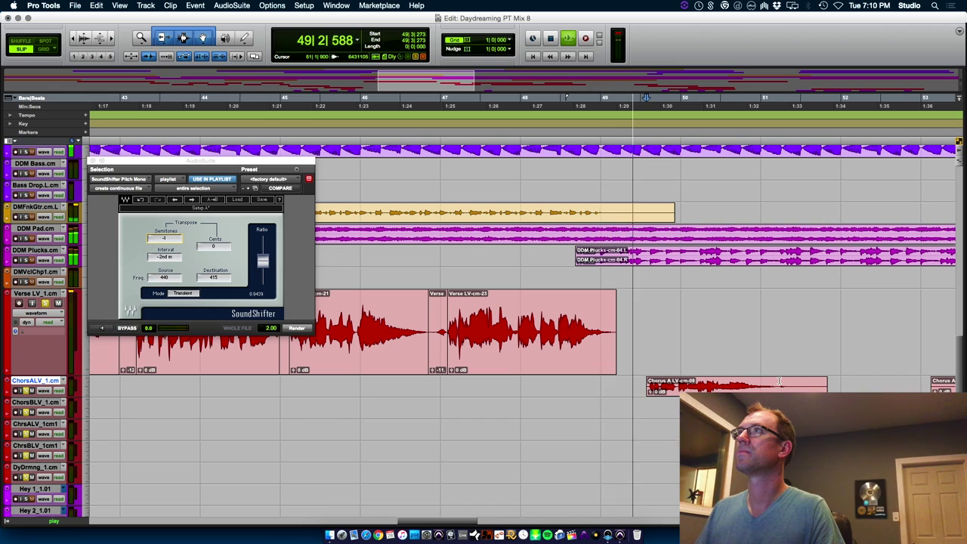
pyautogui.click(819, 400)
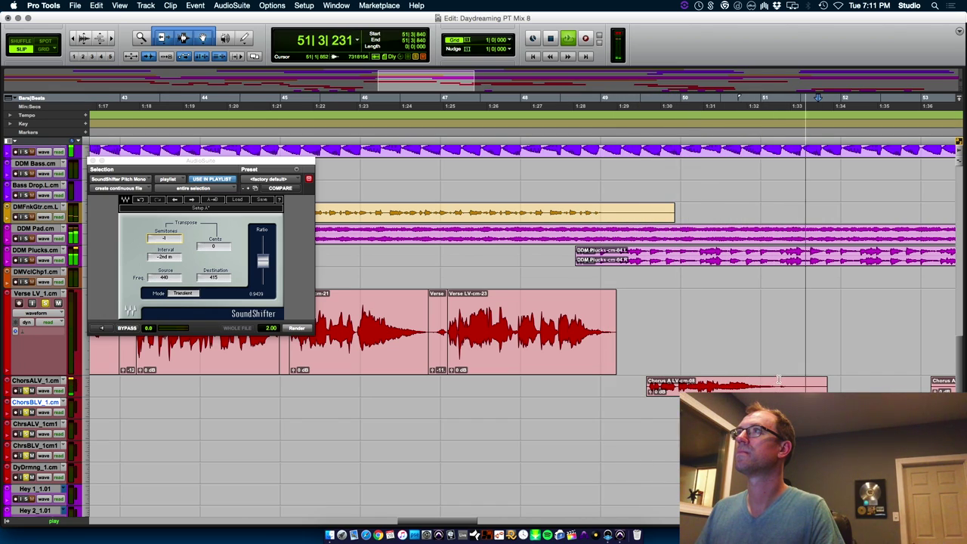
pyautogui.press('super+bracketleft')
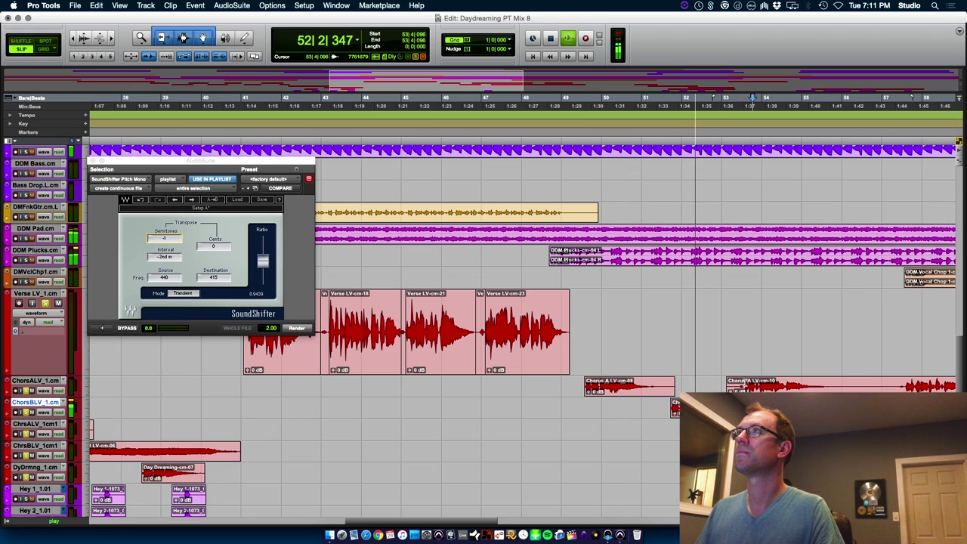
pyautogui.moveTo(744, 382); pyautogui.dragTo(761, 382)
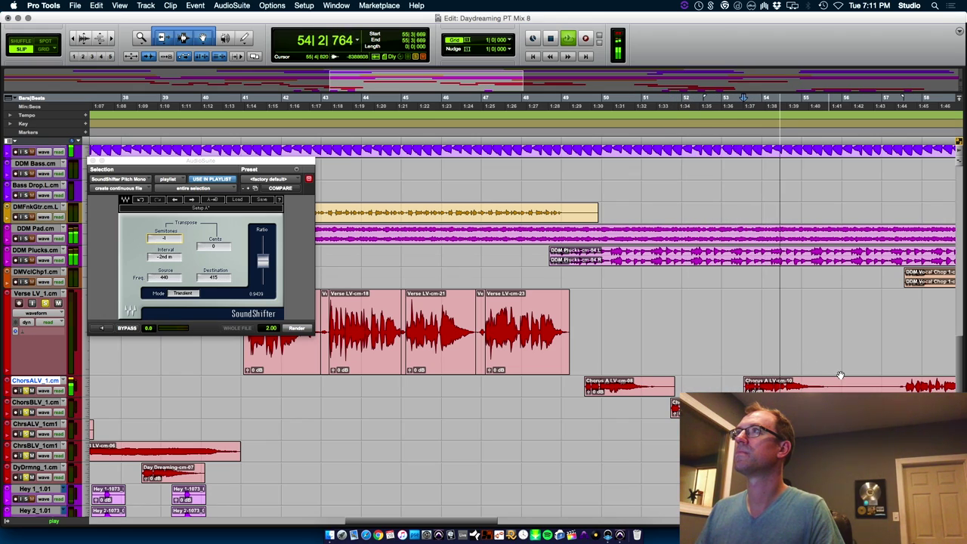
# Trim the start of the Chorus B LV-cm-10 clip to 55|3|772, just before its first word.
pyautogui.press('t')
pyautogui.press('t')
pyautogui.press('r')
pyautogui.press('t')
pyautogui.press('t')
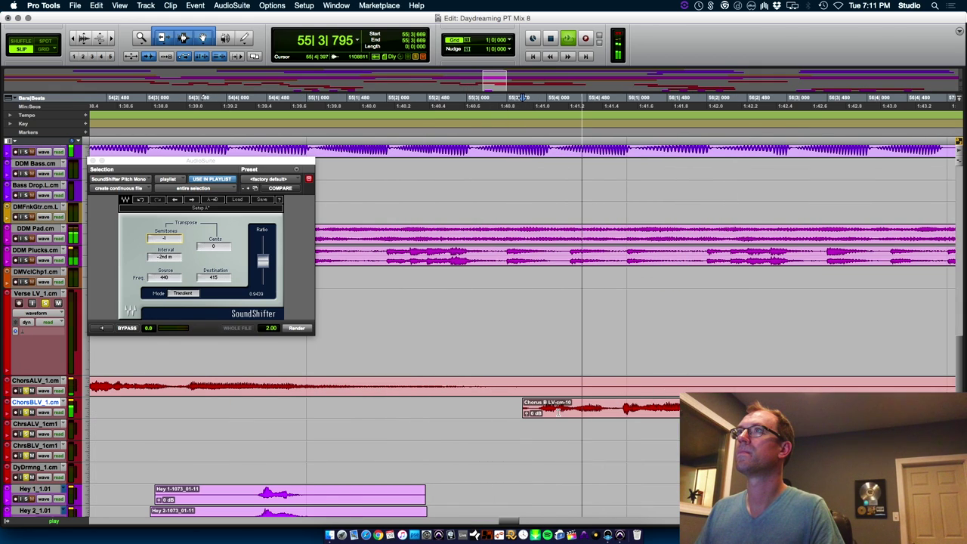
pyautogui.press('space')
pyautogui.click(541, 399)
pyautogui.press('r')
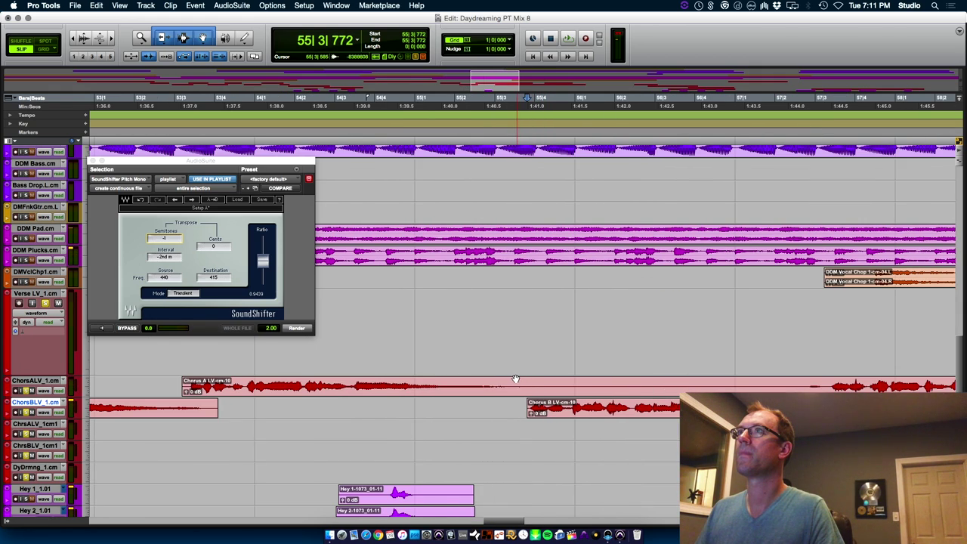
# Delete the silence from 55|3|488 to 57|3|355 in the Chorus A LV-cm-10 clip and resume playback.
pyautogui.moveTo(515, 382); pyautogui.dragTo(827, 373)
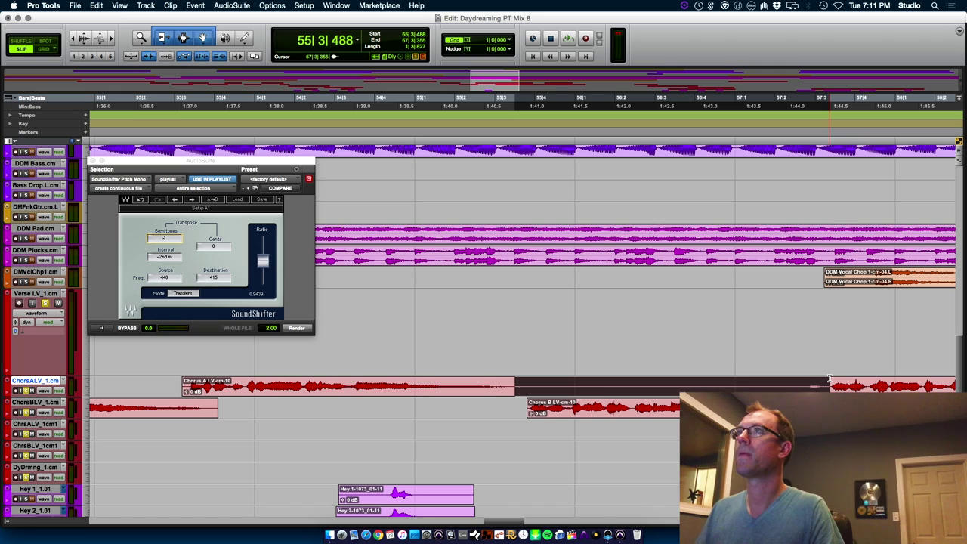
pyautogui.press('Delete')
pyautogui.press('space')
pyautogui.press('r')
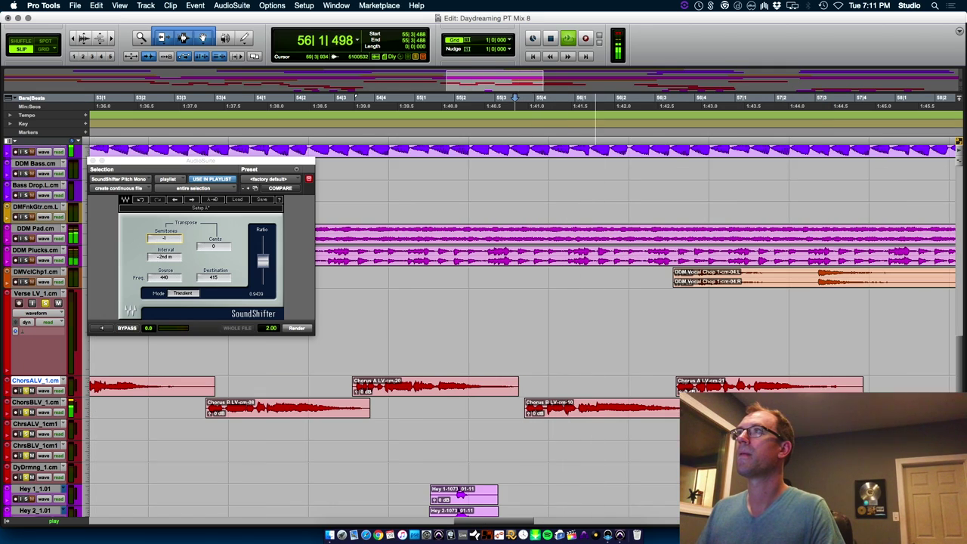
# Delete the Chorus B lead vocal silence from 57|4|481 to 59|3|740 and trim the end of Chorus A LV-cm-21 to about 59|3|571.
pyautogui.moveTo(699, 404); pyautogui.dragTo(831, 404)
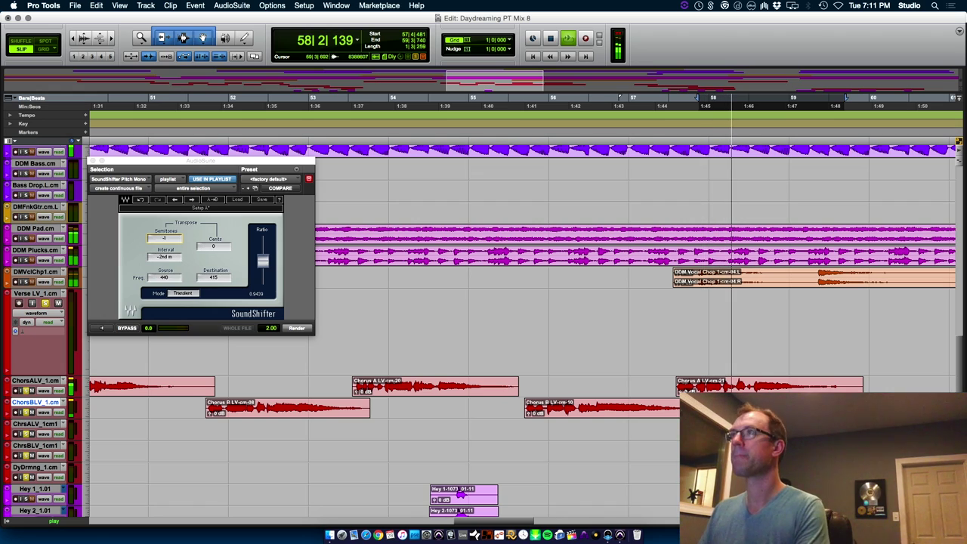
pyautogui.press('space')
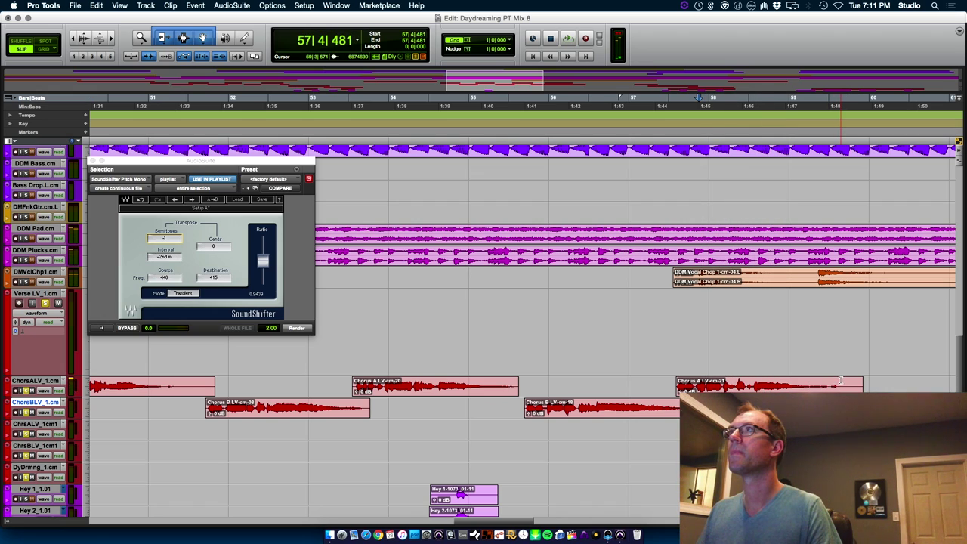
pyautogui.press('s')
# Lower the note from 58|2|336 to 58|2|861 in Chorus A LV-cm-21 by one semitone by rendering it with SoundShifter Pitch.
pyautogui.press('t')
pyautogui.press('t')
pyautogui.press('space')
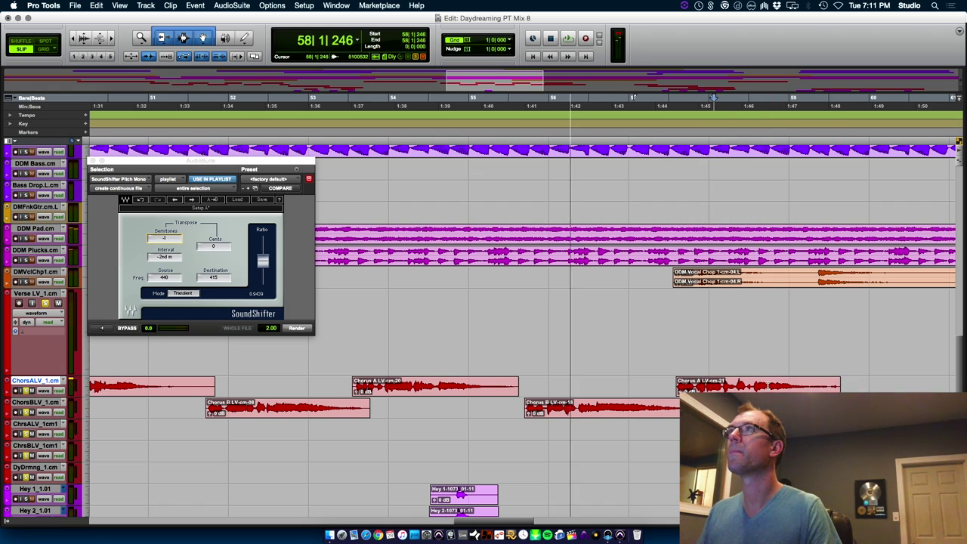
pyautogui.press('space')
pyautogui.moveTo(610, 386); pyautogui.dragTo(658, 380)
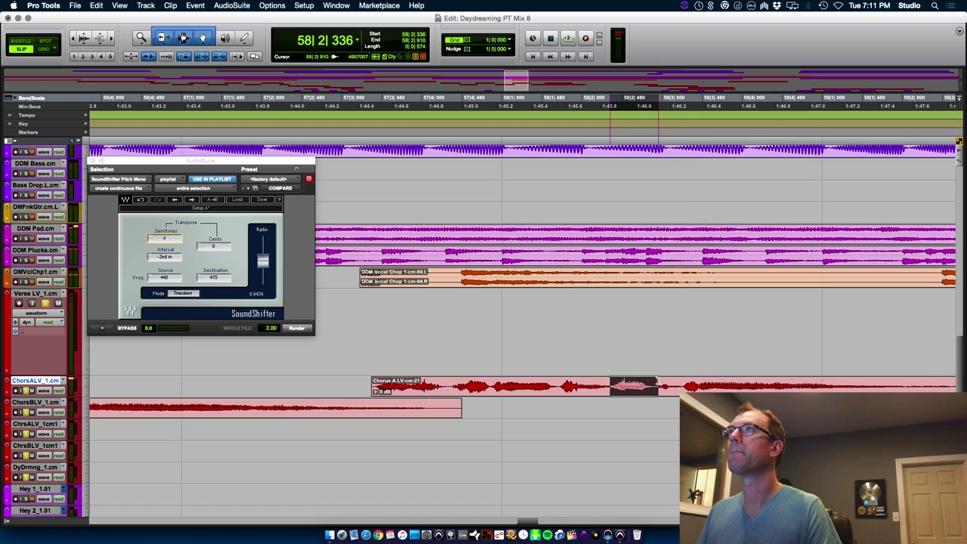
pyautogui.press('space')
pyautogui.press('space')
pyautogui.click(295, 328)
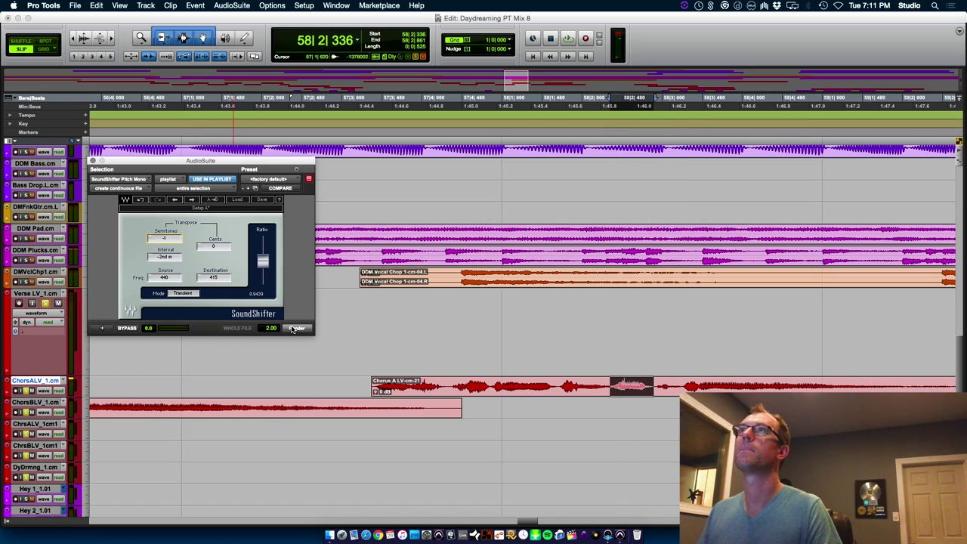
# Play back the pitch-shifted chorus phrase and trim the end of Chorus A LV-cm-23 to 59|3|040.
pyautogui.click(486, 390)
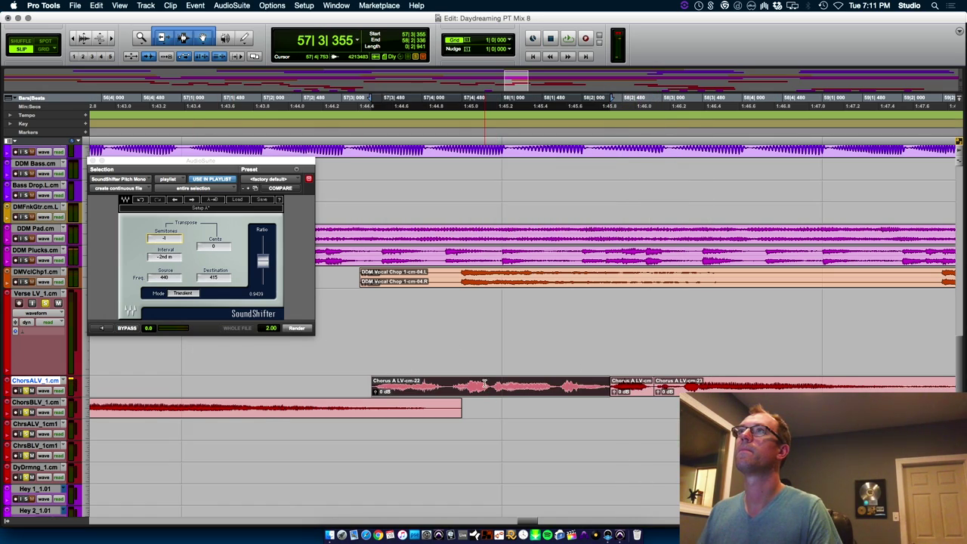
pyautogui.click(486, 383)
pyautogui.press('r')
pyautogui.press('space')
pyautogui.press('r')
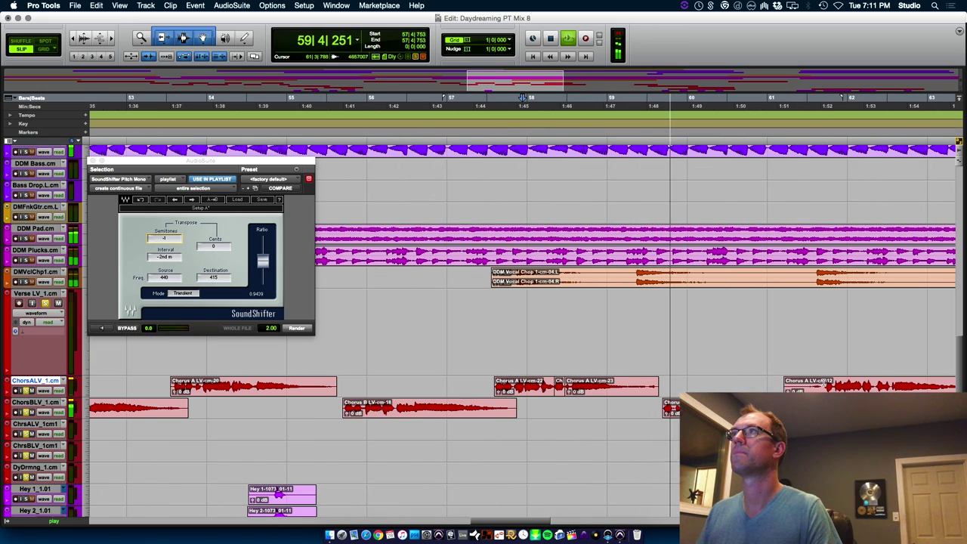
pyautogui.press('s')
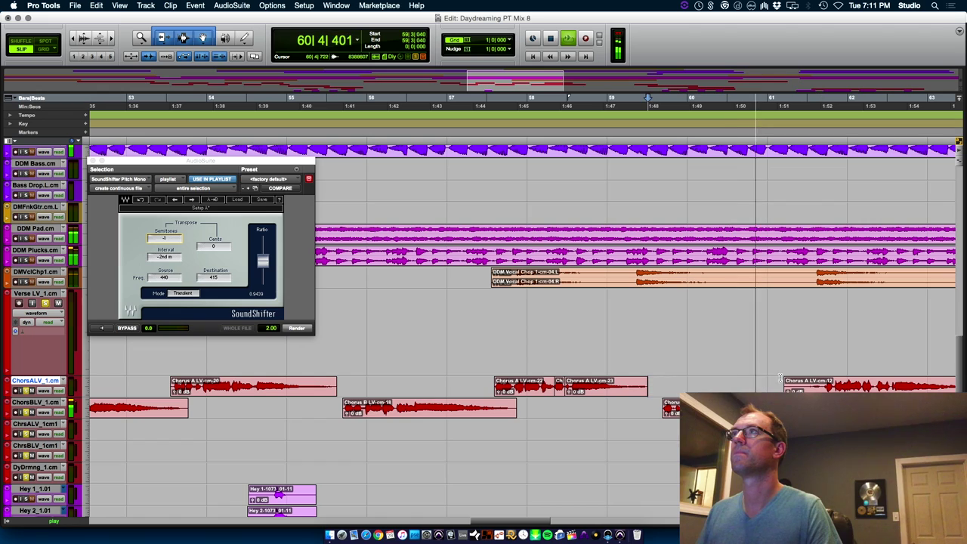
# Trim the start of Chorus A LV-cm-12 to 61|3|691 and delete the Chorus B silence from 61|3|860 to 63|3|763.
pyautogui.click(822, 382)
pyautogui.press('a')
pyautogui.press('r')
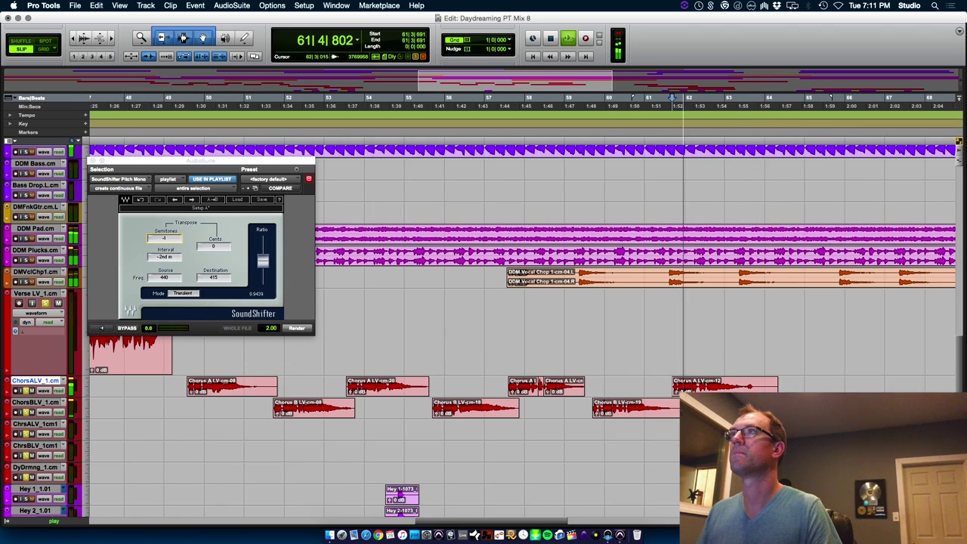
pyautogui.moveTo(674, 408); pyautogui.dragTo(724, 408)
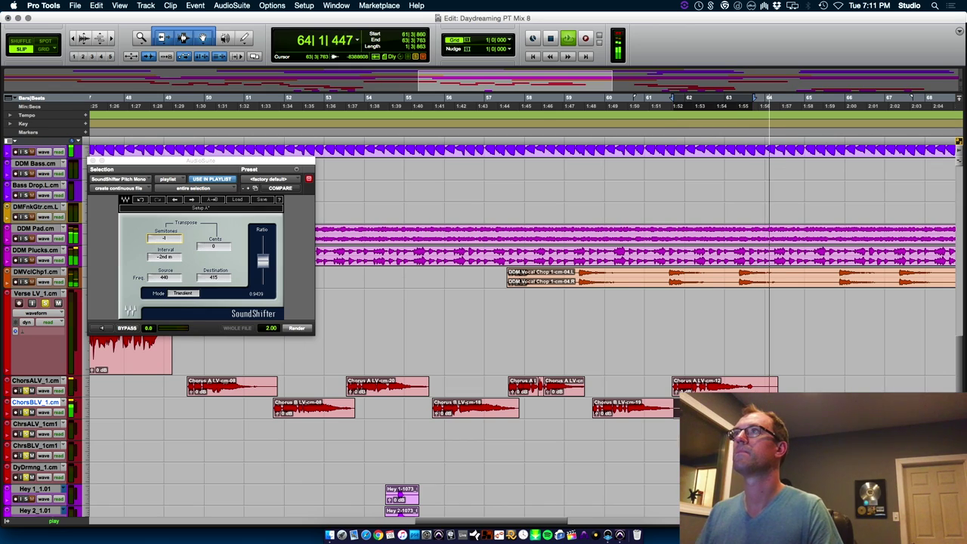
pyautogui.press('s')
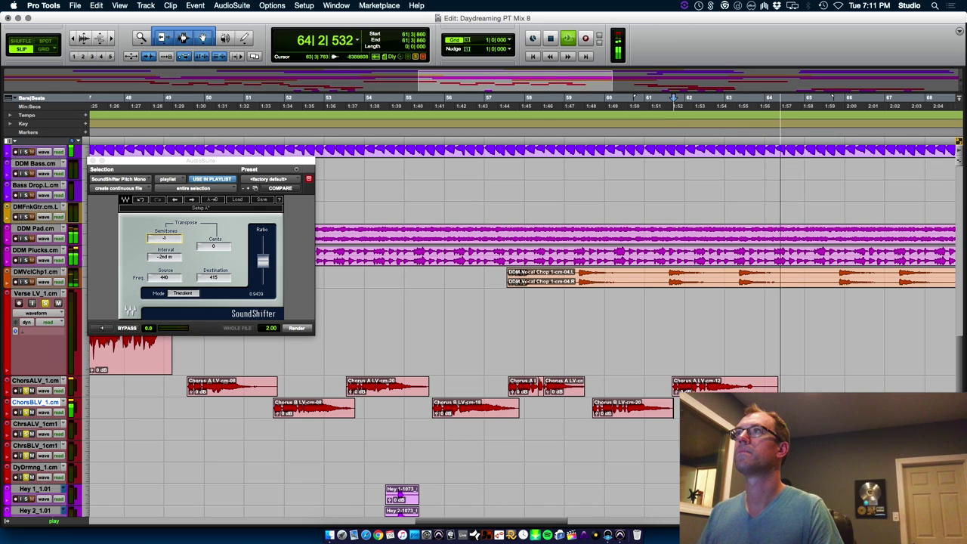
# Trim the end of Chorus A LV-cm-12 to just before bar 64 and the end of Chorus B LV-cm-21 to 65|2|805.
pyautogui.click(759, 381)
pyautogui.press('s')
pyautogui.click(823, 404)
pyautogui.press('s')
pyautogui.press('t')
pyautogui.press('t')
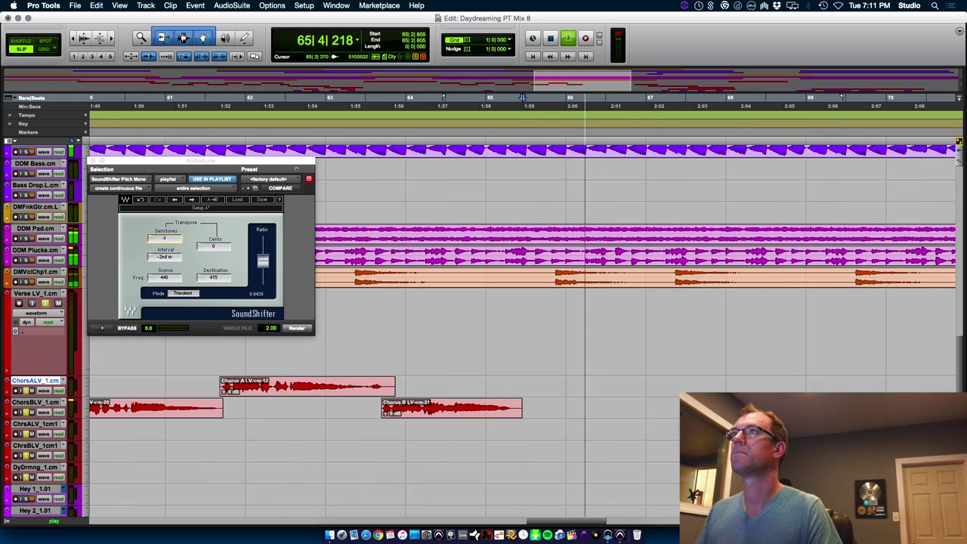
# Trim the Chorus B LV-cm-12 clip to run from 71|3|881 to 73|2|705.
pyautogui.press('r')
pyautogui.press('r')
pyautogui.press('r')
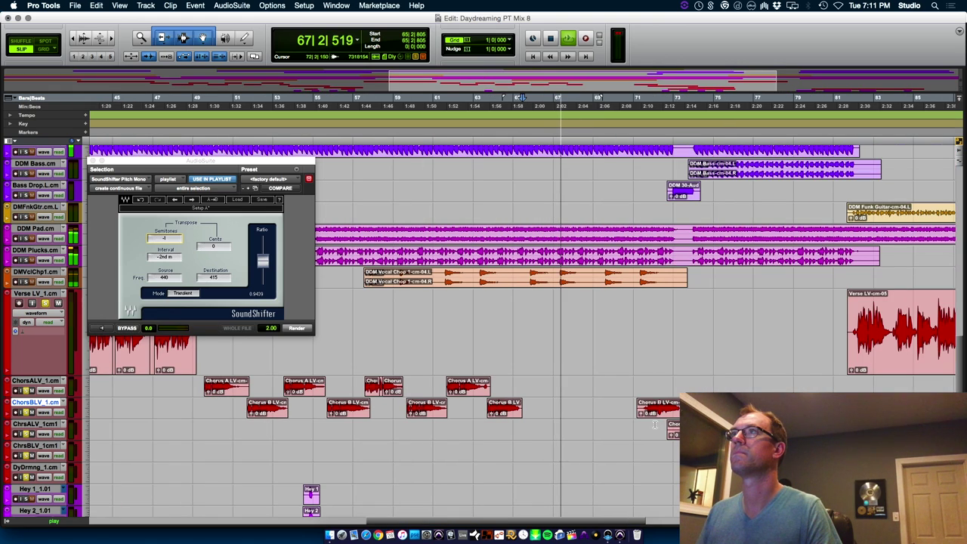
pyautogui.click(658, 426)
pyautogui.press('t')
pyautogui.press('t')
pyautogui.press('t')
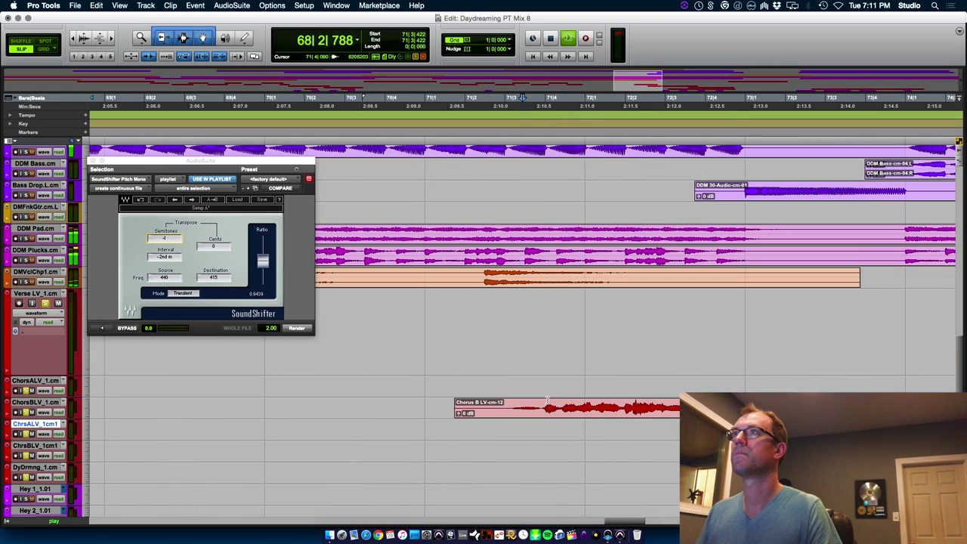
pyautogui.press('space')
pyautogui.press('space')
pyautogui.press('r')
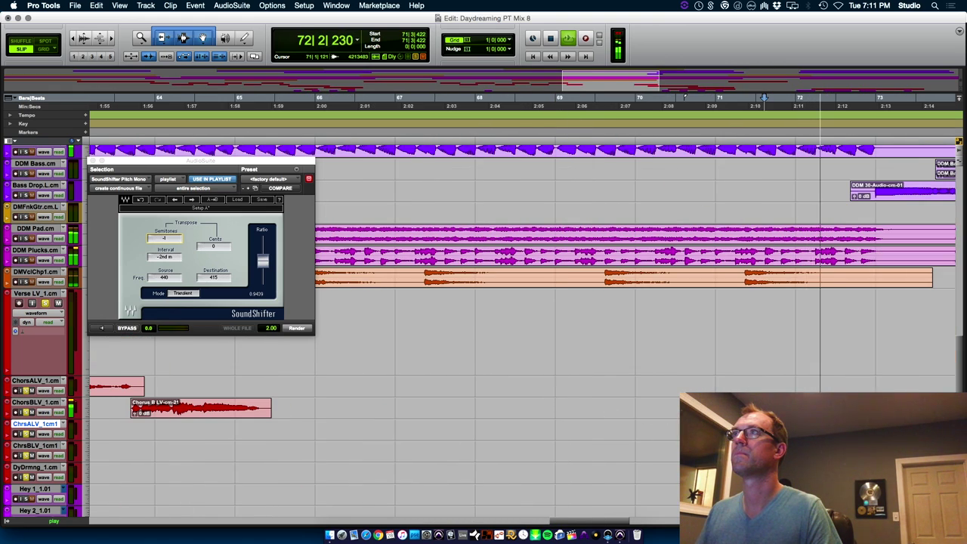
pyautogui.click(774, 409)
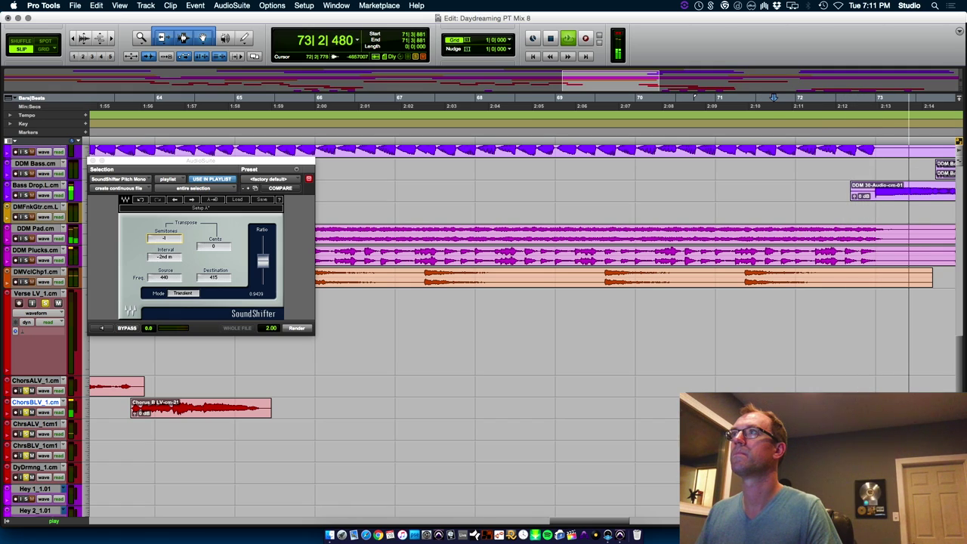
pyautogui.press('r')
pyautogui.press('space')
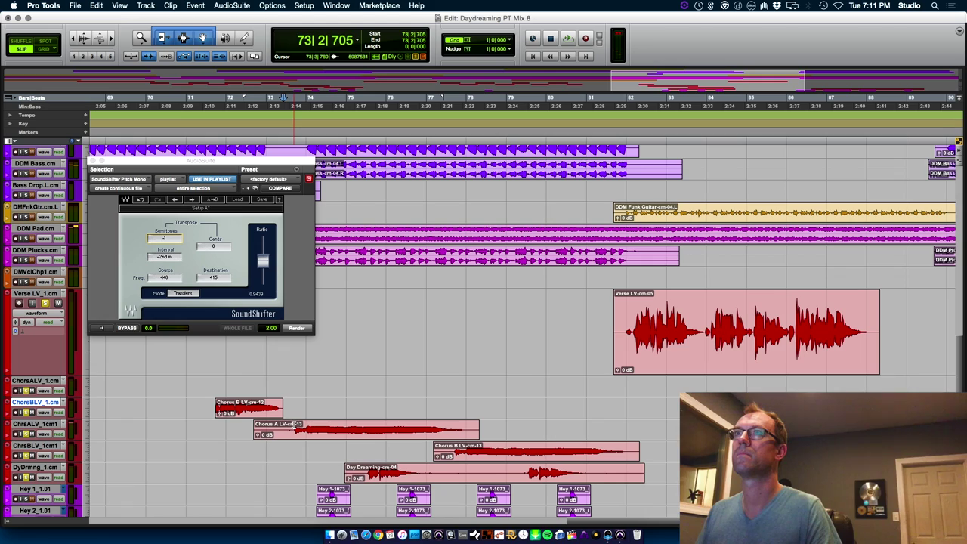
# Trim the start of Chorus A LV-cm-13 to about 73|3|760 and the start of Day Dreaming-cm-04 to 75|2|656.
pyautogui.click(294, 425)
pyautogui.press('a')
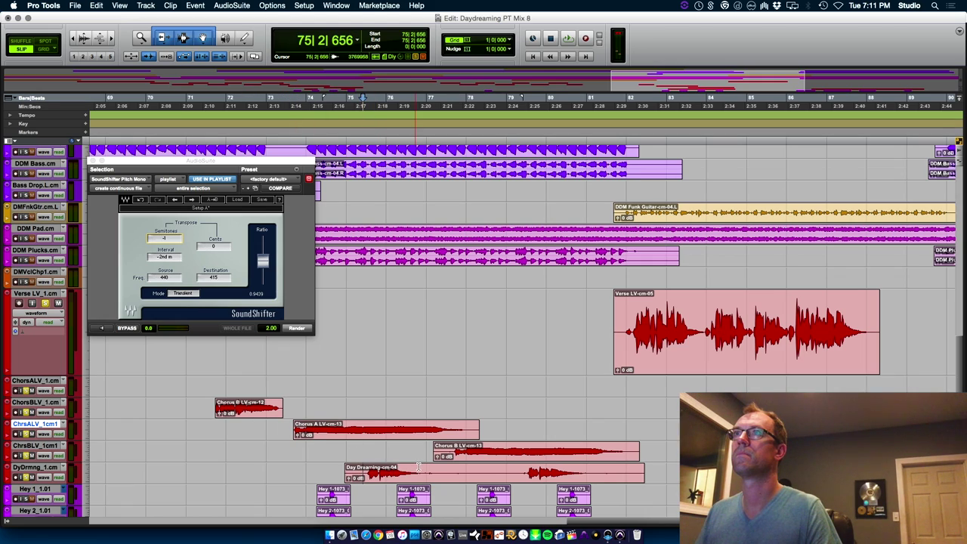
pyautogui.press('a')
# Delete the Day Dreaming silence from 77|1|070 to 79|2|896 and trim the second phrase's end to about 81|1|745.
pyautogui.moveTo(427, 469); pyautogui.dragTo(519, 467)
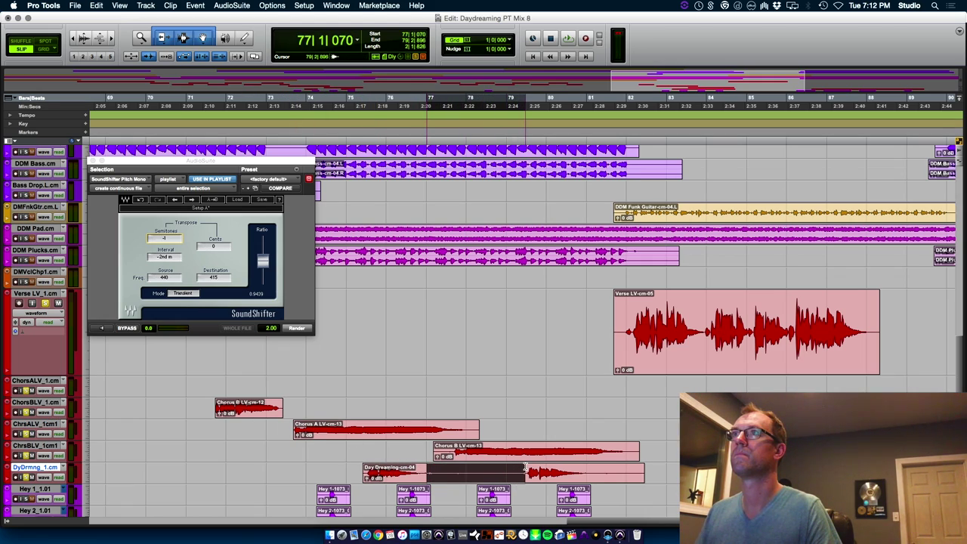
pyautogui.press('BackSpace')
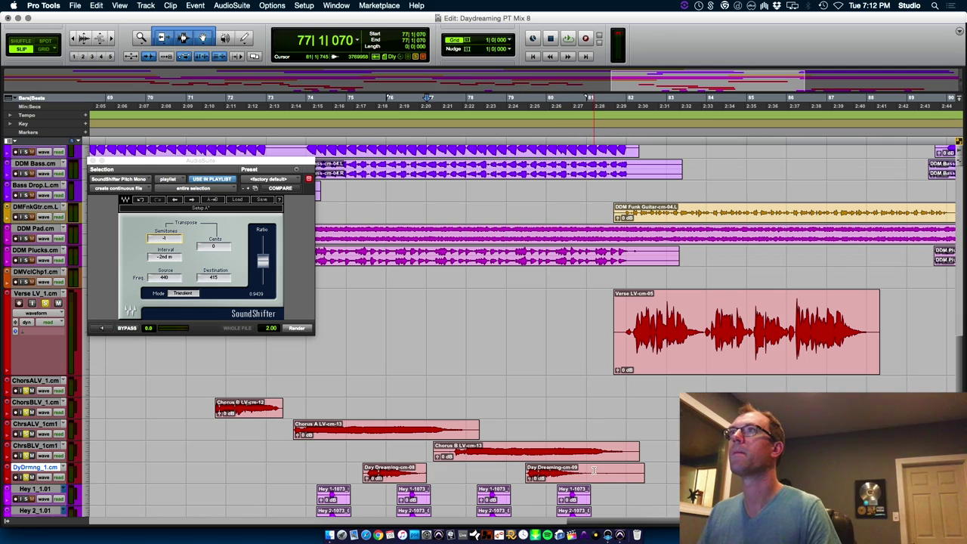
pyautogui.click(594, 471)
pyautogui.press('s')
# Trim the Chorus B LV-cm-13 clip to run from 77|3|324 to 82|1|237.
pyautogui.click(629, 447)
pyautogui.press('s')
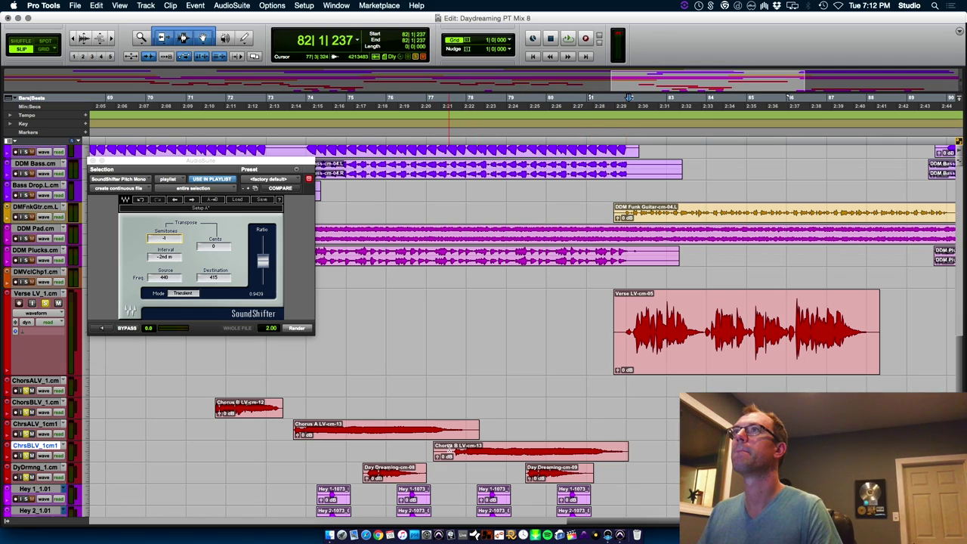
pyautogui.press('a')
# Trim the start of Verse LV-cm-05 to 82|1|479 and play the verse.
pyautogui.click(582, 346)
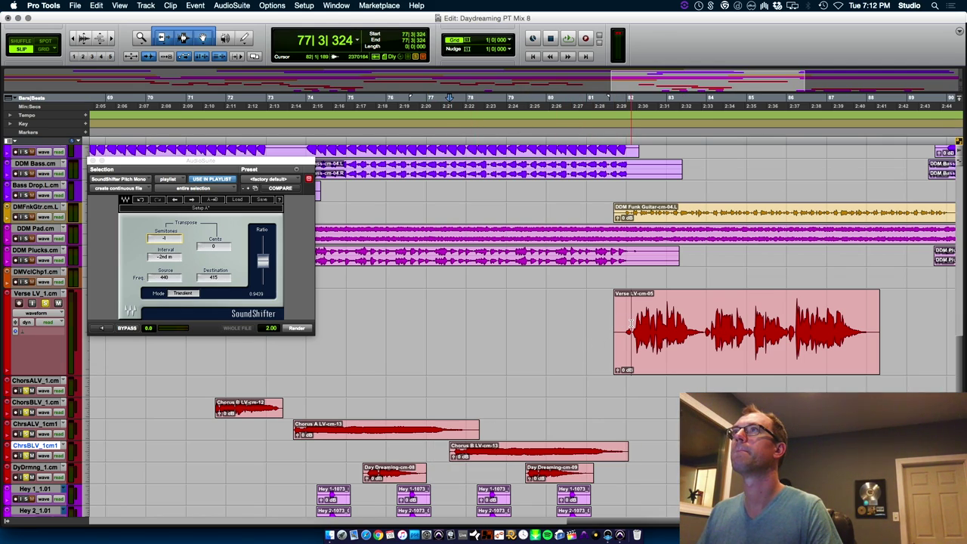
pyautogui.click(631, 324)
pyautogui.press('a')
pyautogui.press('space')
# Separate the verse breath from 83|4|726 to 84|1|454 and lower its clip gain.
pyautogui.press('t')
pyautogui.press('t')
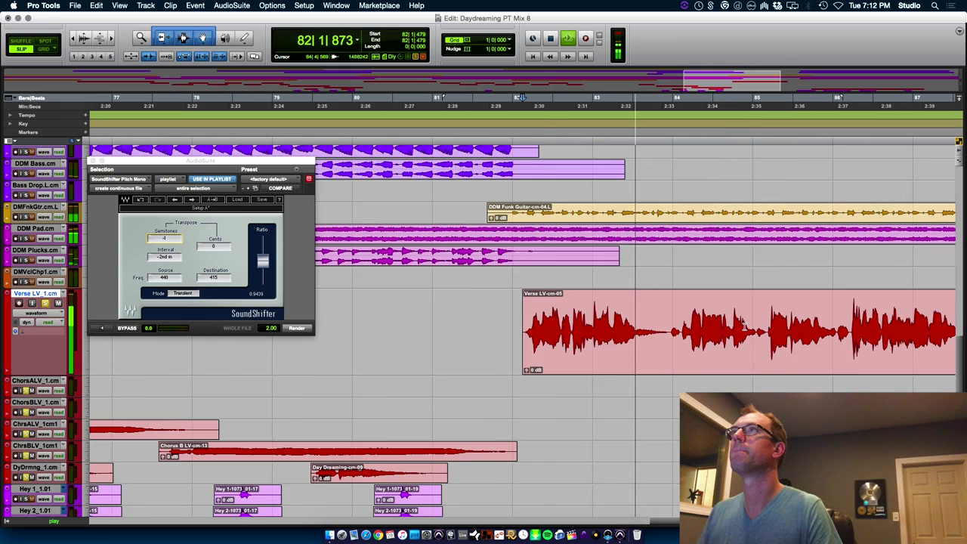
pyautogui.moveTo(813, 325); pyautogui.dragTo(839, 327)
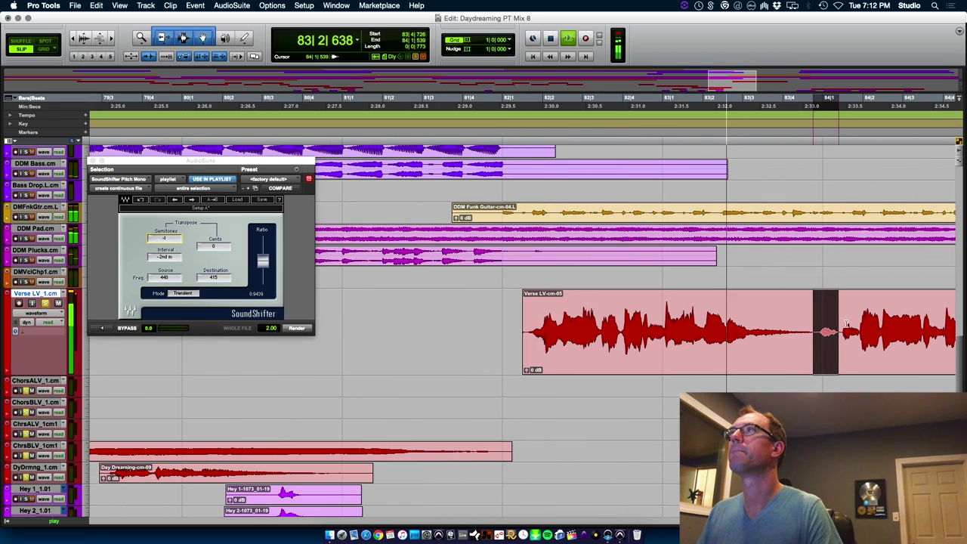
pyautogui.press('b')
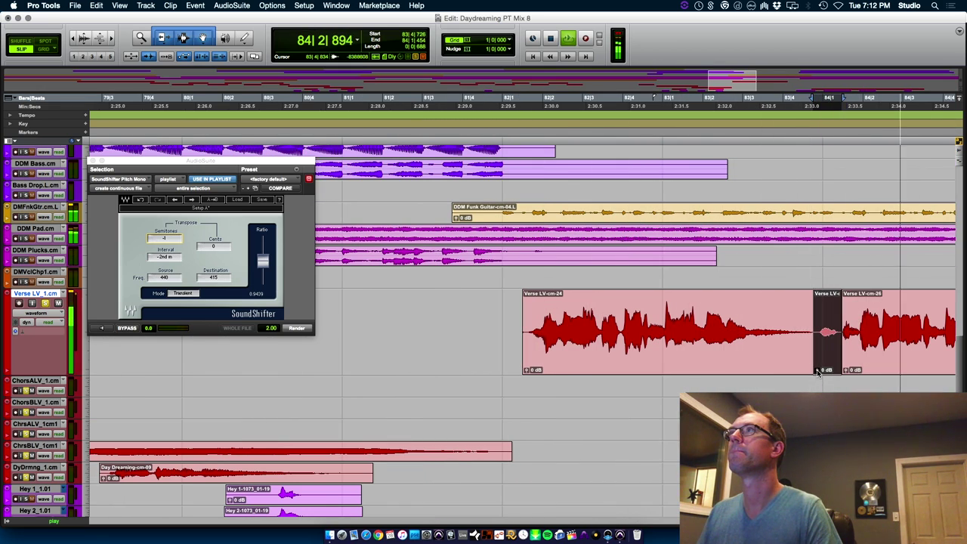
pyautogui.moveTo(815, 375); pyautogui.dragTo(811, 376)
pyautogui.press('r')
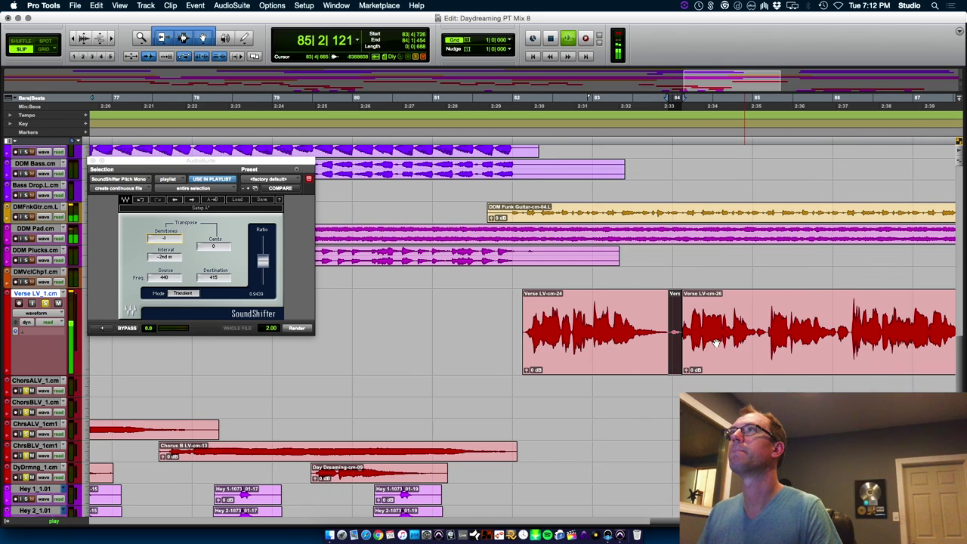
# Play back the verse around the lowered breath at bar 84 and examine the following phrases for more breaths.
pyautogui.press('space')
pyautogui.click(602, 308)
pyautogui.press('space')
pyautogui.click(781, 315)
pyautogui.press('t')
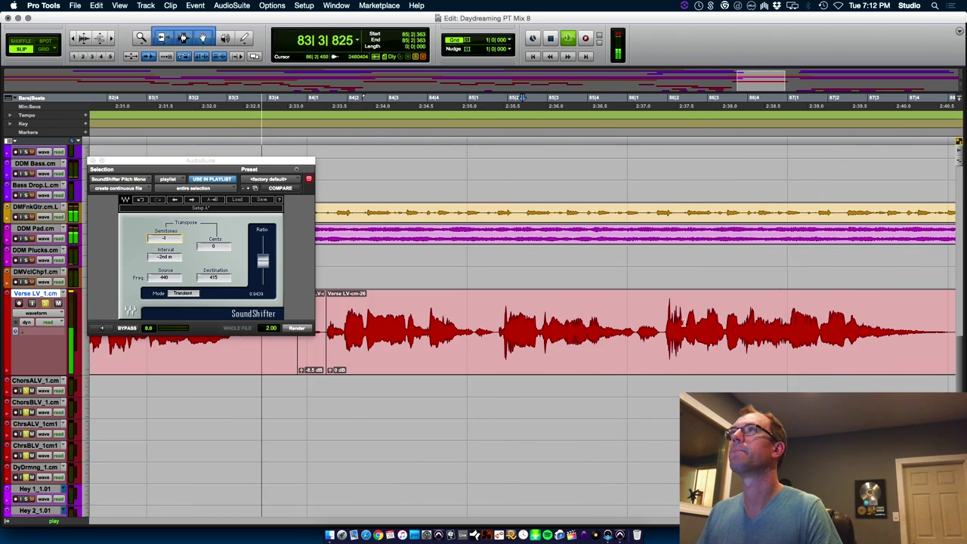
pyautogui.press('space')
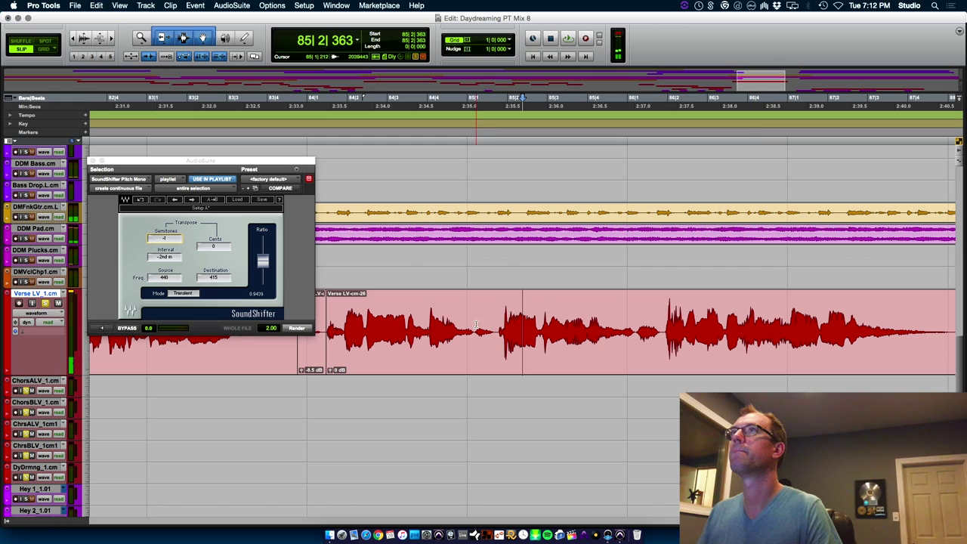
# Separate the verse breaths at 85|1|152 to 85|1|707 and 86|1|188 to 86|1|828, and lower their clip gain.
pyautogui.moveTo(473, 327); pyautogui.dragTo(496, 328)
pyautogui.press('super+e')
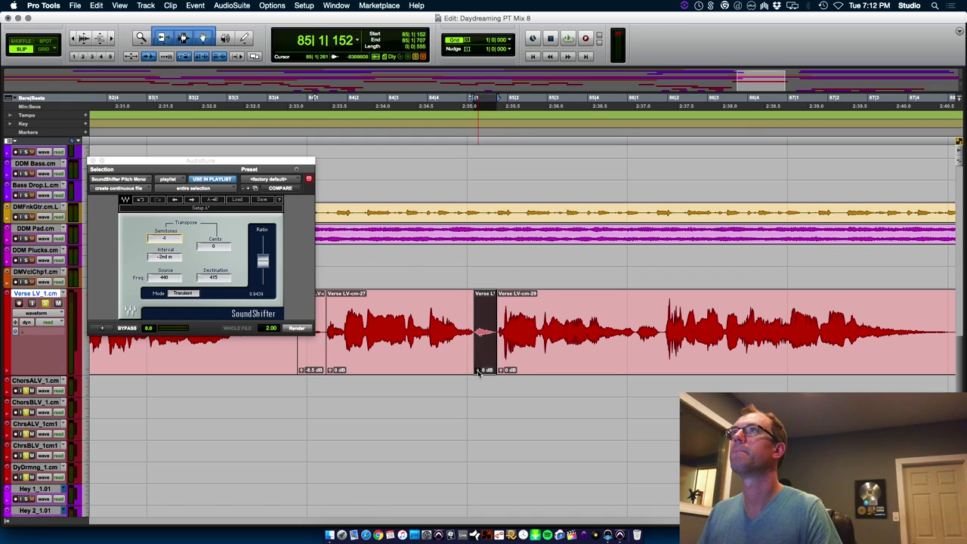
pyautogui.moveTo(478, 370); pyautogui.dragTo(477, 378)
pyautogui.moveTo(634, 326); pyautogui.dragTo(659, 323)
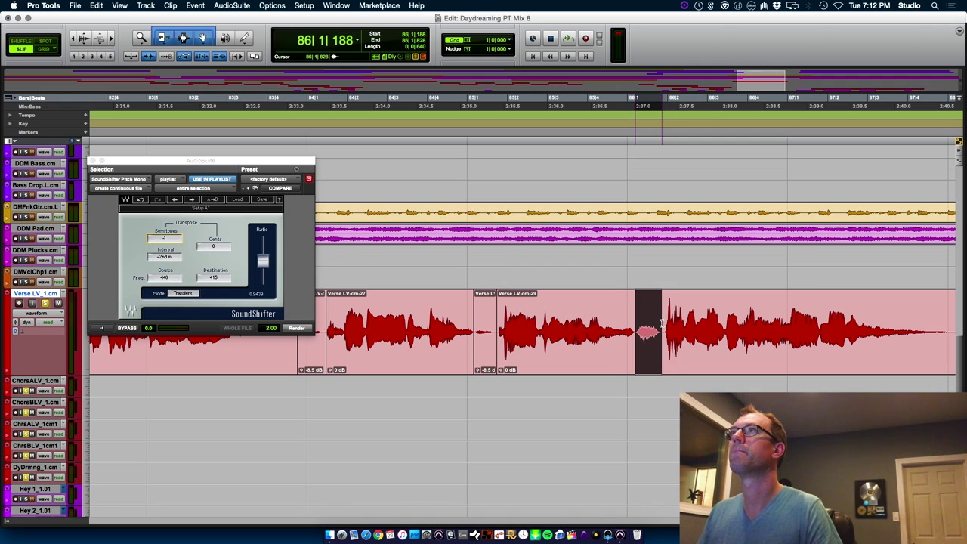
pyautogui.press('super+e')
pyautogui.moveTo(638, 371); pyautogui.dragTo(638, 382)
# Play back the edited verse from 84|3|164 to check the lowered breaths.
pyautogui.click(394, 313)
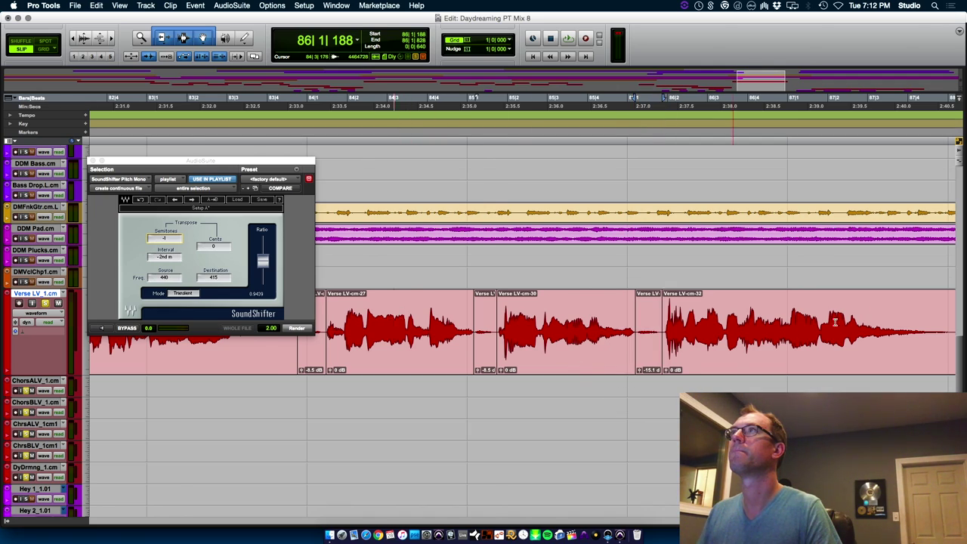
pyautogui.press('super+bracketleft')
pyautogui.press('space')
pyautogui.press('super+bracketleft')
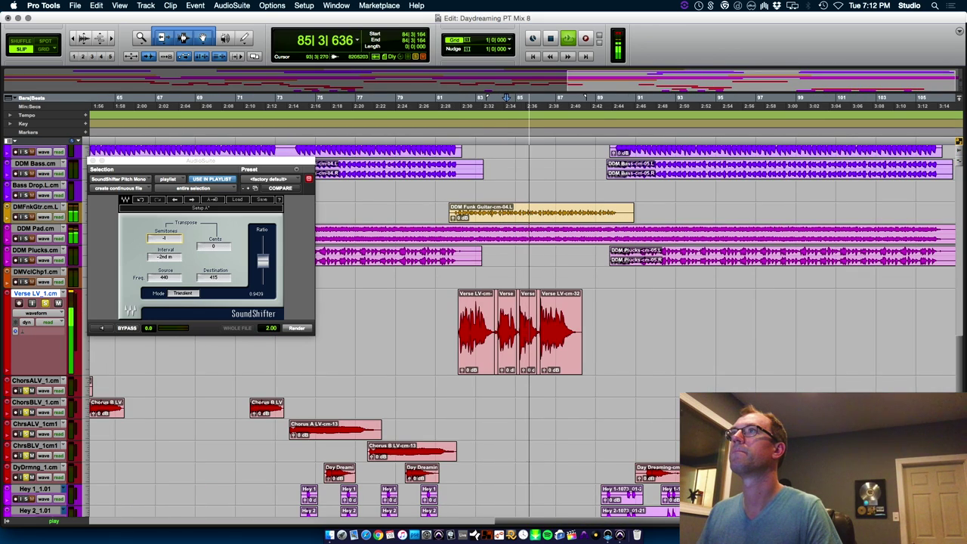
# Trim the start of Day Dreaming-cm-05 to just before its first phrase and delete the silence from 92|4|686 to 95|3|003.
pyautogui.click(684, 475)
pyautogui.press('super+bracketright')
pyautogui.press('super+bracketright')
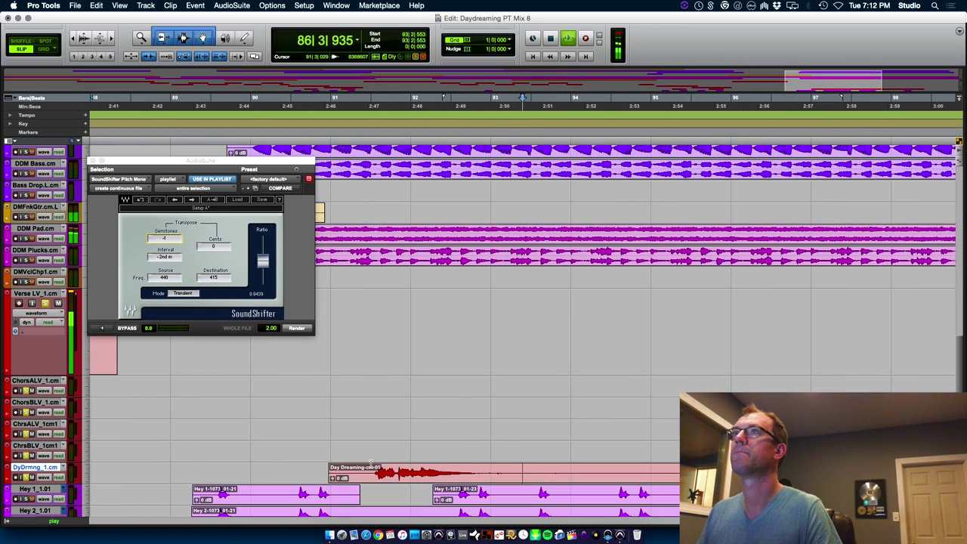
pyautogui.press('a')
pyautogui.moveTo(485, 468); pyautogui.dragTo(690, 467)
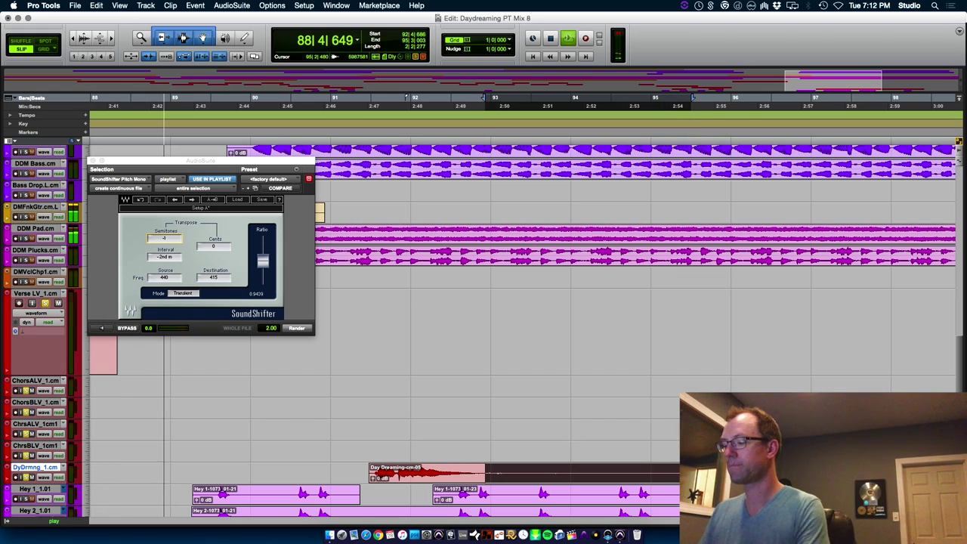
pyautogui.press('Delete')
pyautogui.press('r')
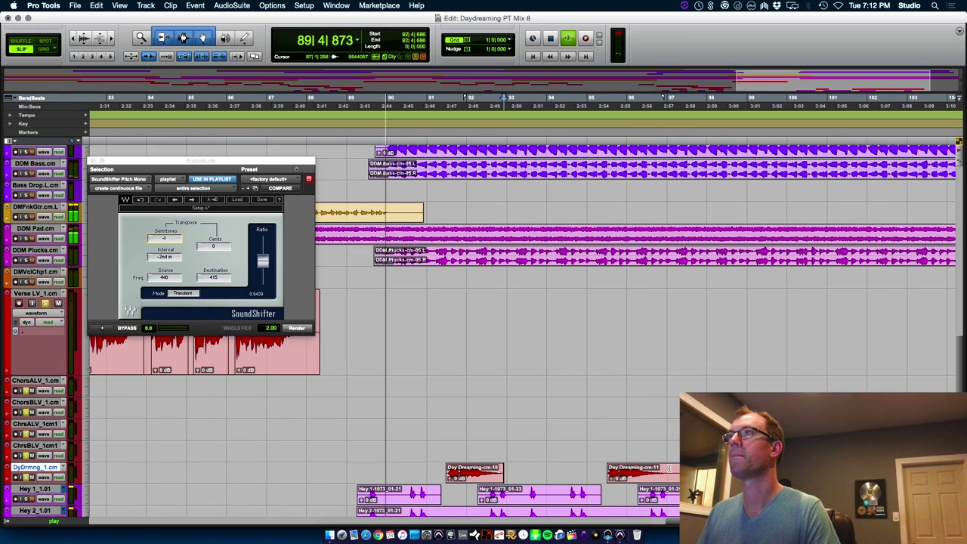
# Delete the Day Dreaming silence from 97|1|594 to 99|2|889 and trim the last phrase's end to 100|4|635.
pyautogui.moveTo(672, 473); pyautogui.dragTo(762, 472)
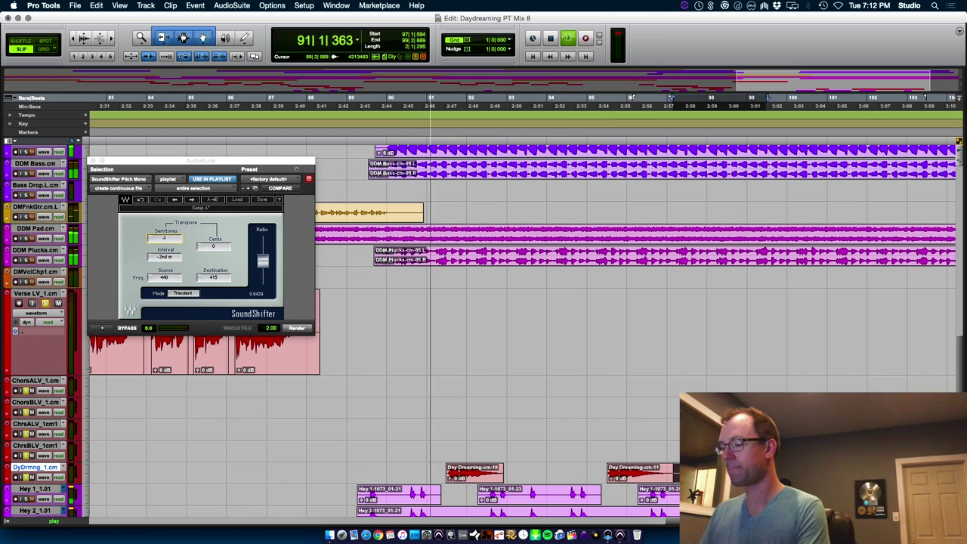
pyautogui.press('Delete')
pyautogui.press('r')
pyautogui.press('r')
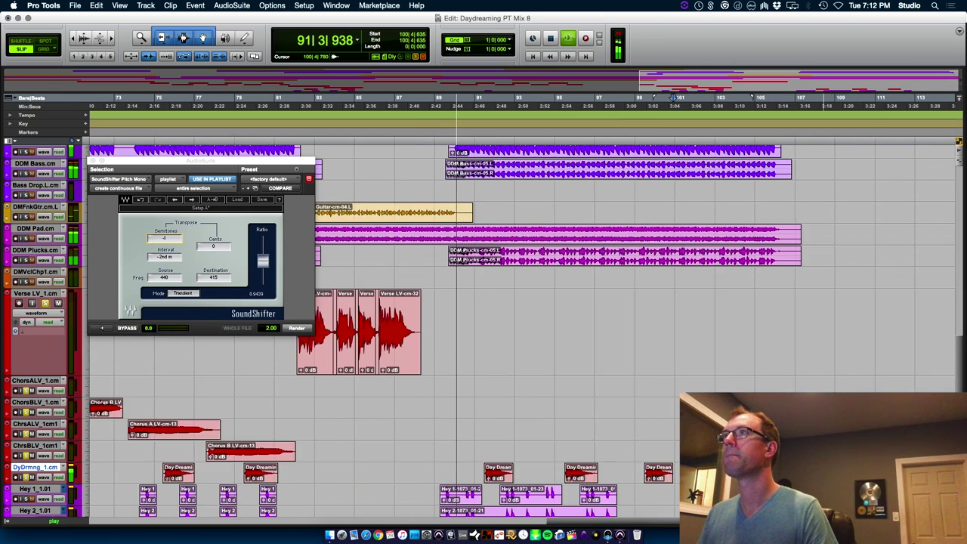
# Save the session and take the lead vocal tracks out of solo to hear the song play on.
pyautogui.press('super+s')
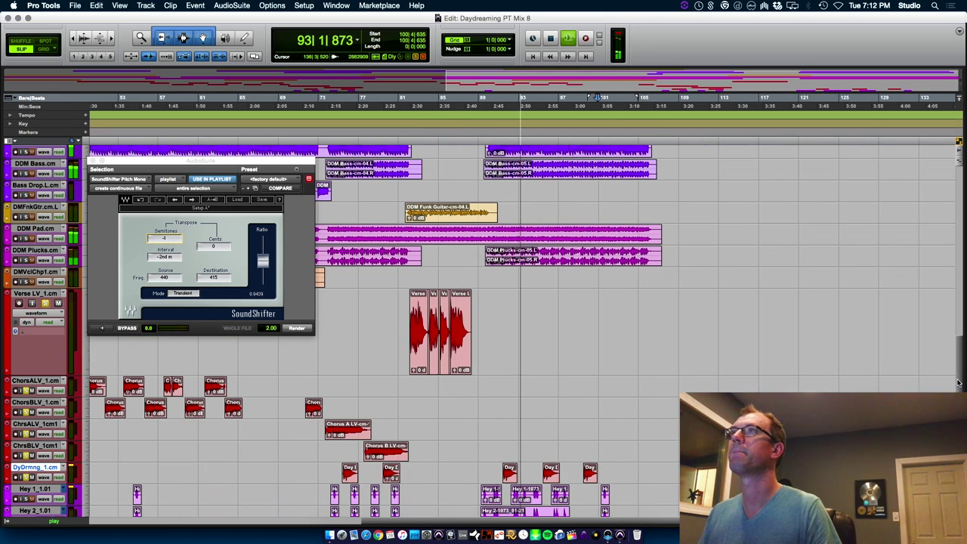
pyautogui.moveTo(960, 395)
pyautogui.mouseDown()
pyautogui.moveTo(960, 462)
pyautogui.moveTo(960, 412)
pyautogui.mouseUp()
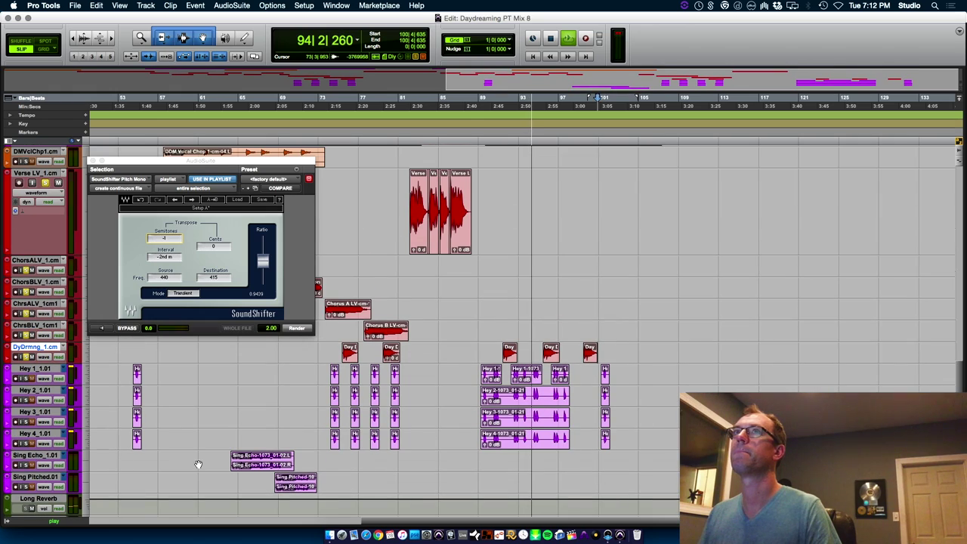
pyautogui.press('super+s')
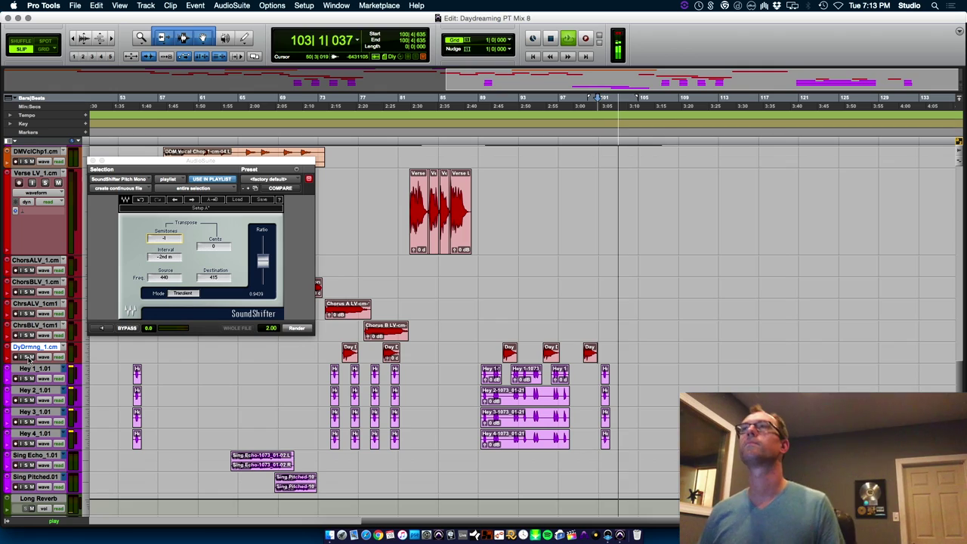
pyautogui.press('space')
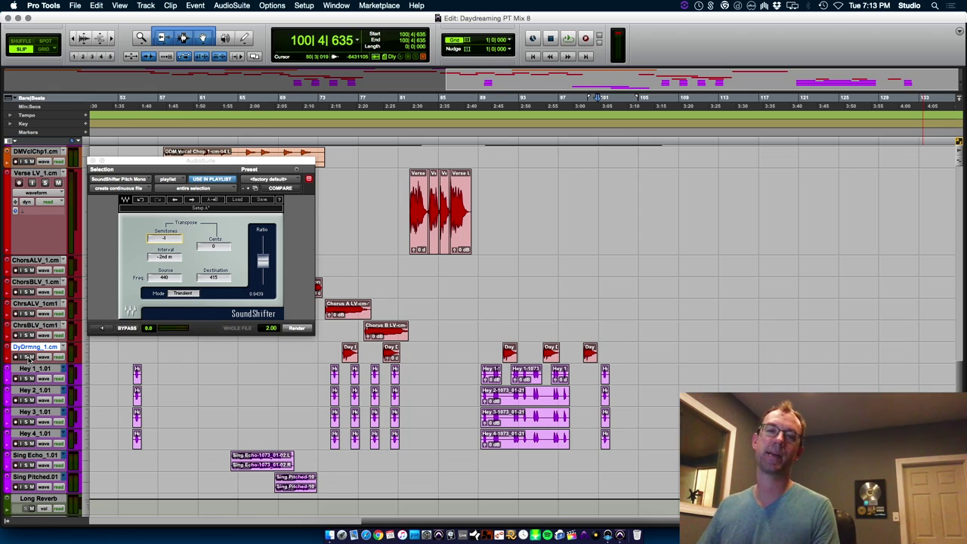
# Replace the API-2500 compressor on Master 1 with the stereo UAD Manley Variable Mu.
pyautogui.press('super+equal')
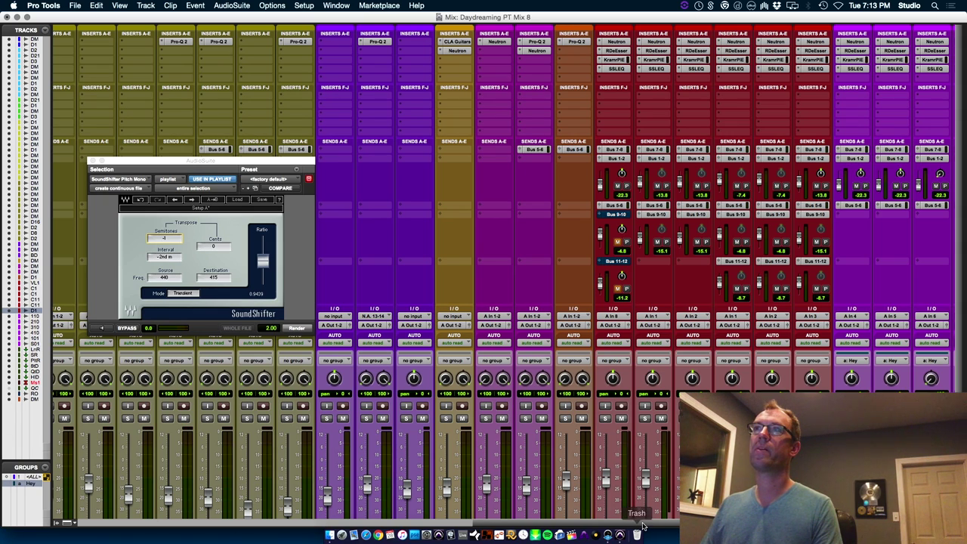
pyautogui.moveTo(665, 523); pyautogui.dragTo(837, 523)
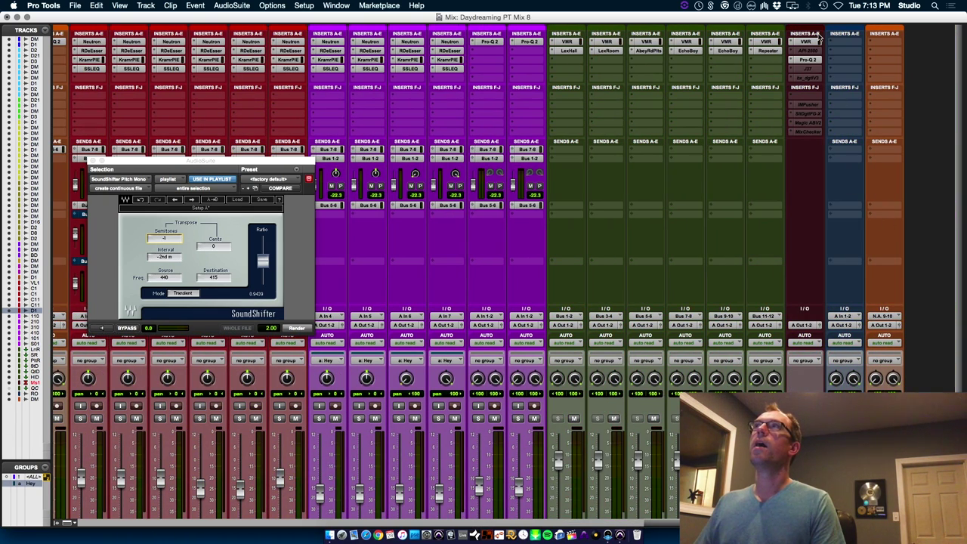
pyautogui.click(809, 51)
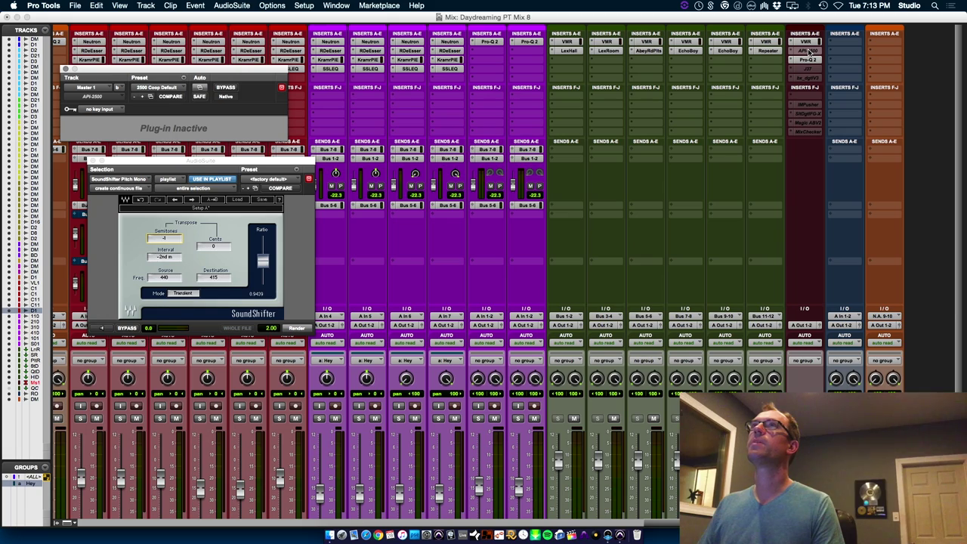
pyautogui.keyDown('ctrl'); pyautogui.keyDown('super'); pyautogui.click(809, 50); pyautogui.keyUp('super'); pyautogui.keyUp('ctrl')
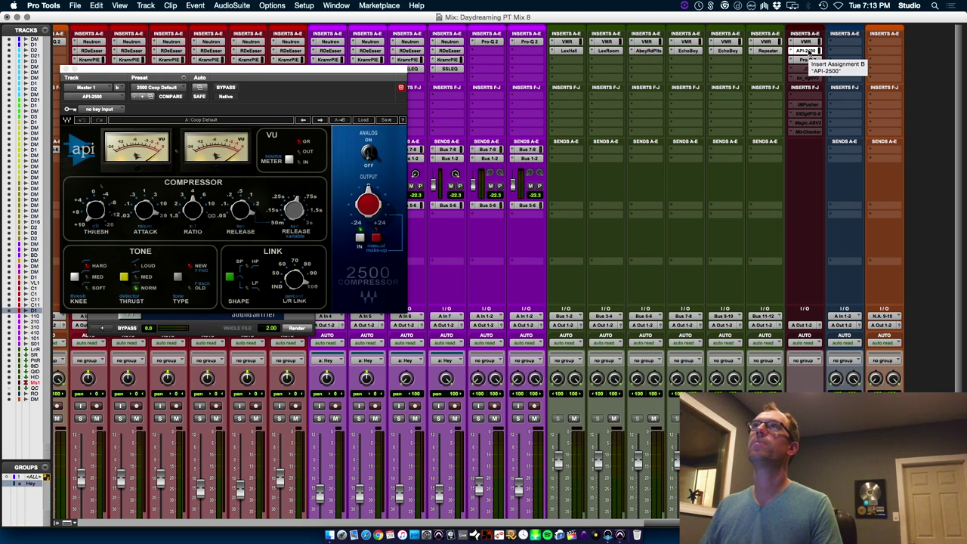
pyautogui.click(791, 51)
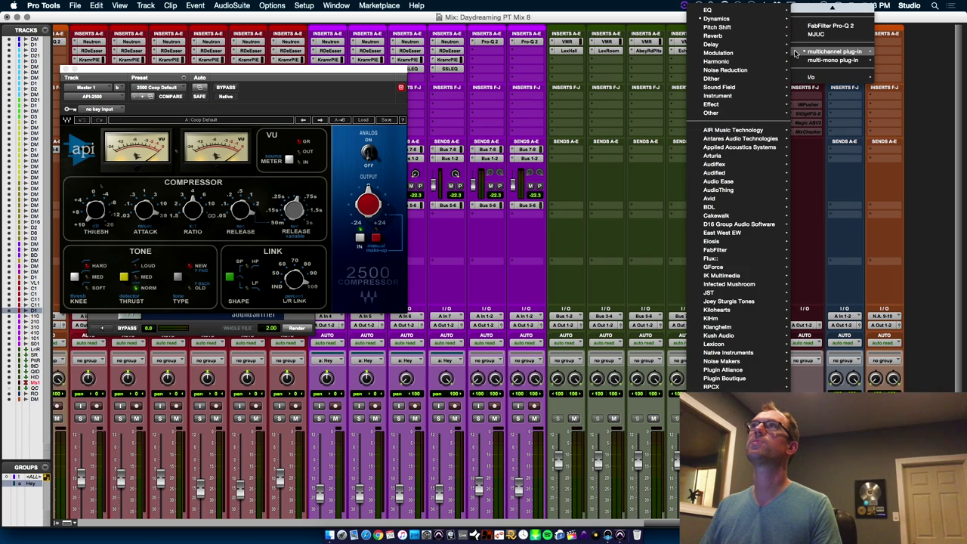
pyautogui.scroll(-5, 739, 197)
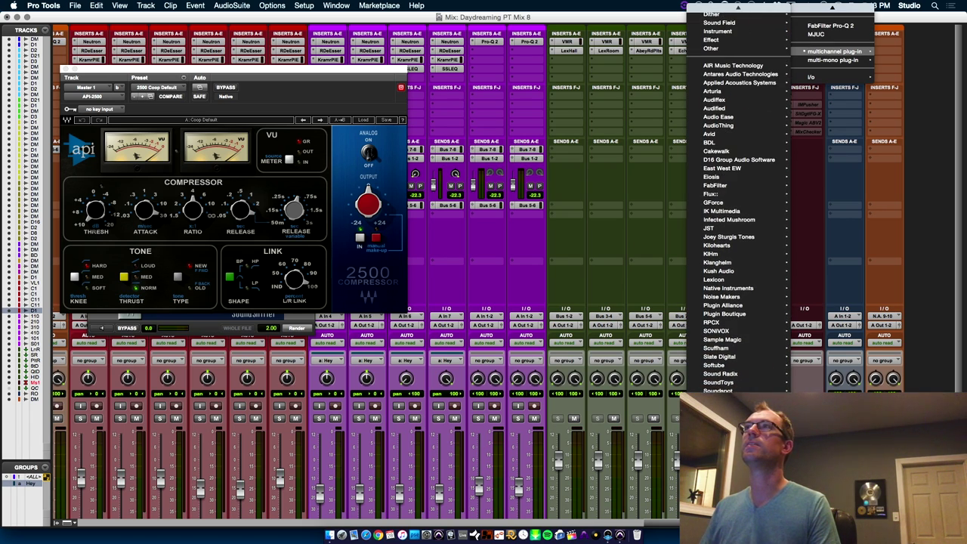
pyautogui.moveTo(724, 452)
pyautogui.scroll(-10, 617, 518)
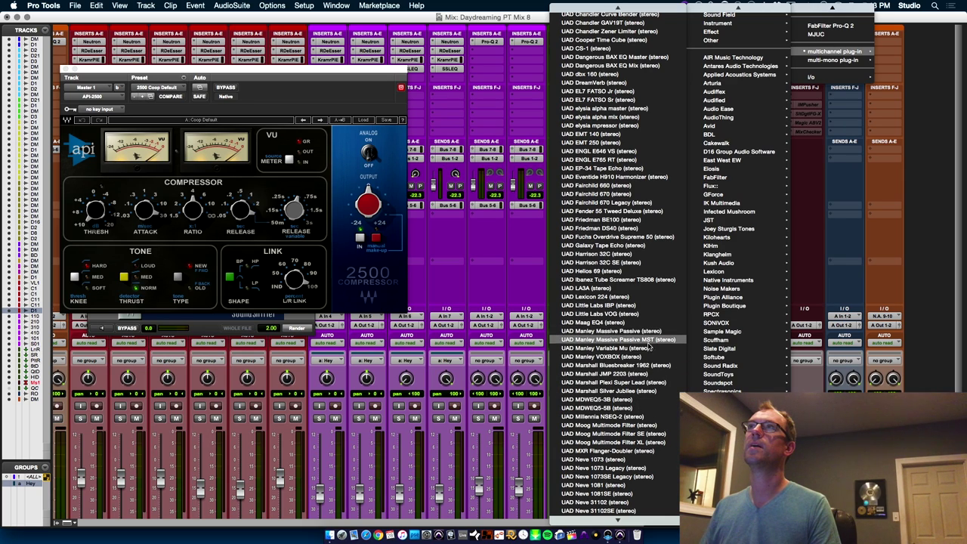
pyautogui.click(648, 349)
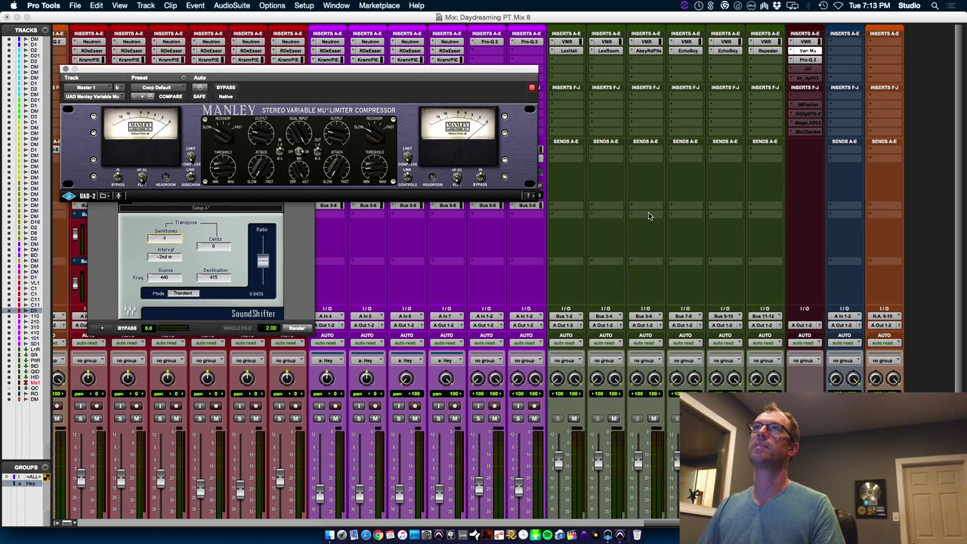
# Return to the Edit window at the song's beginning and close the Manley Variable Mu and SoundShifter windows.
pyautogui.press('super+equal')
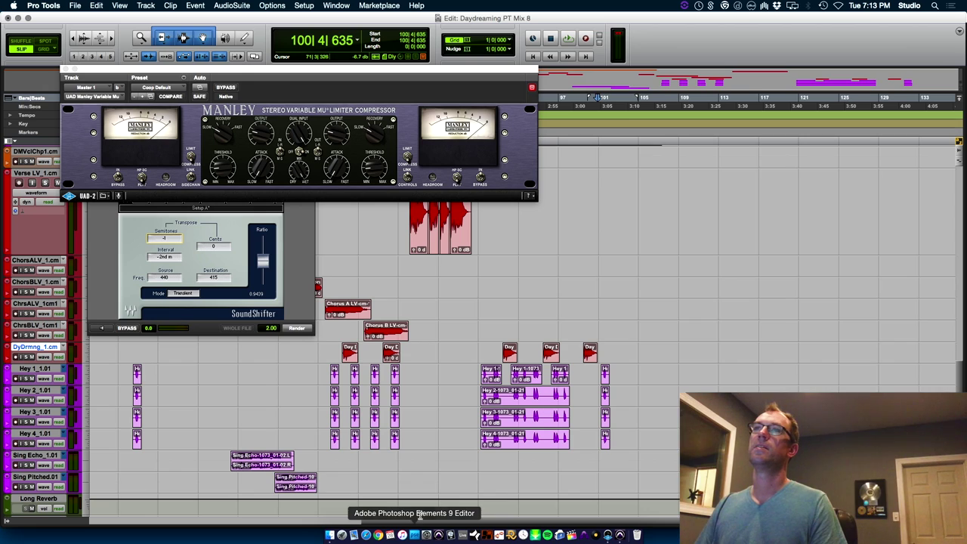
pyautogui.moveTo(424, 521); pyautogui.dragTo(68, 514)
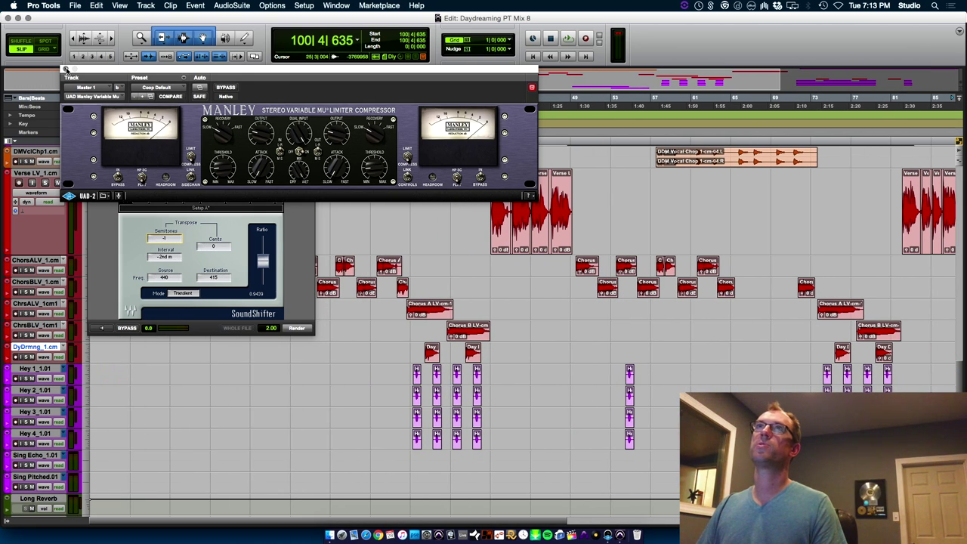
pyautogui.click(66, 69)
pyautogui.click(92, 161)
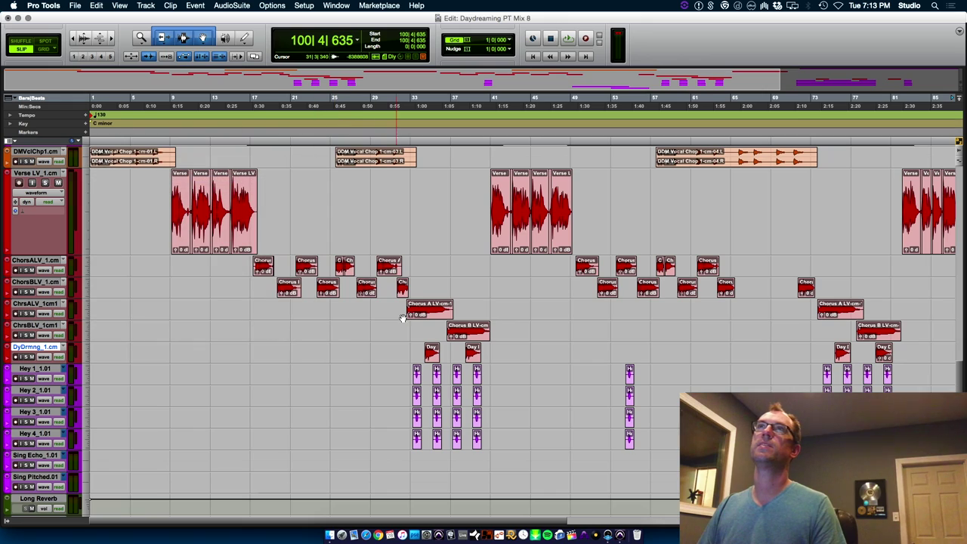
# Start playback from 8|1|360 and replace the Pro-Q 2 on Master 1 with the stereo hardware Insert 3-4.
pyautogui.click(160, 260)
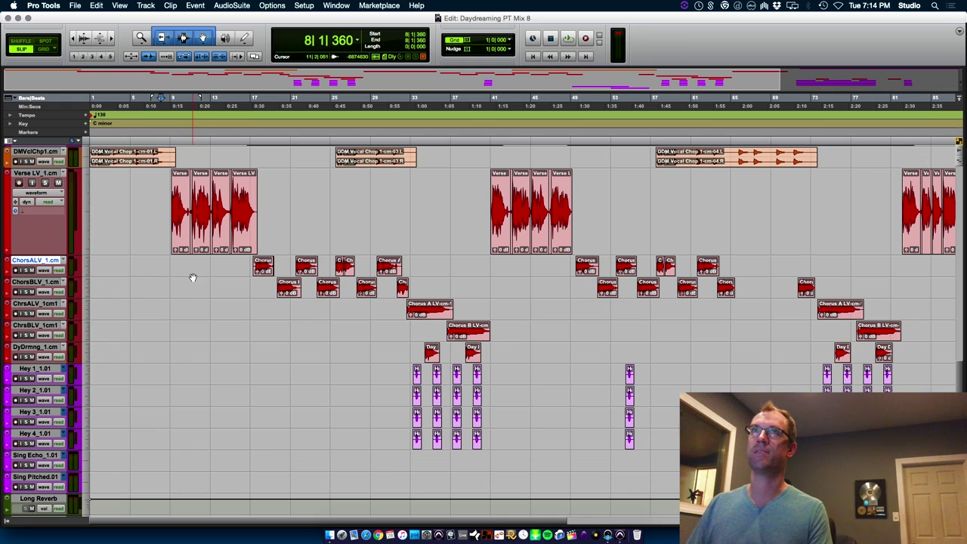
pyautogui.press('super+equal')
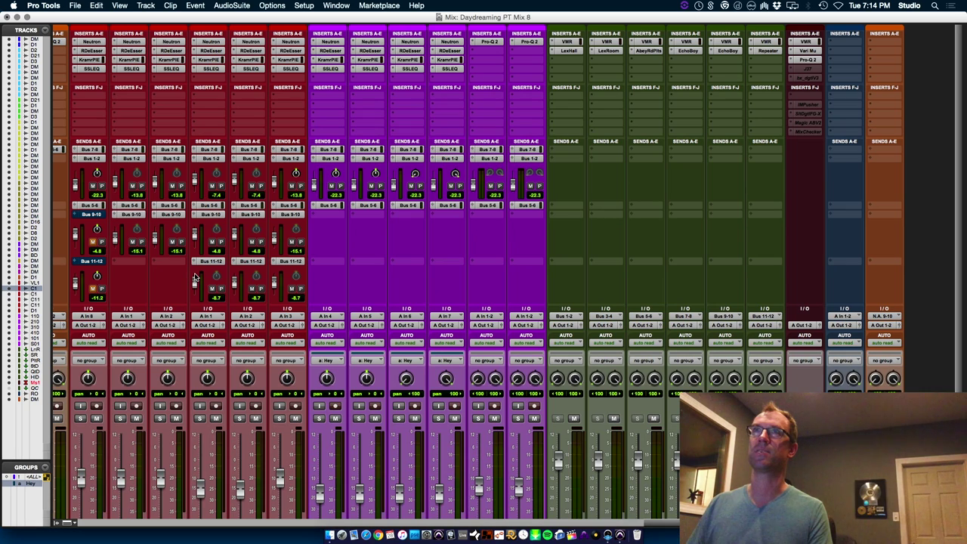
pyautogui.click(808, 60)
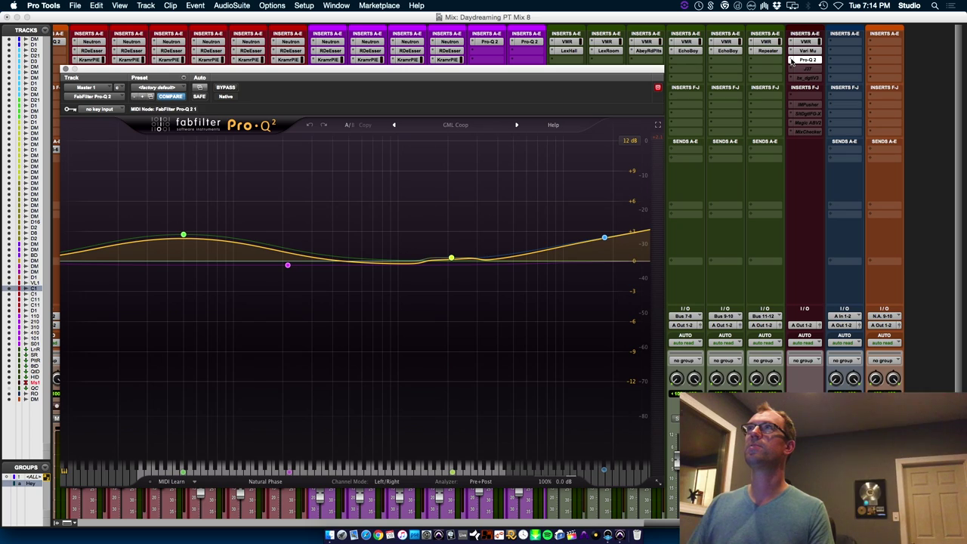
pyautogui.click(791, 62)
pyautogui.moveTo(811, 88)
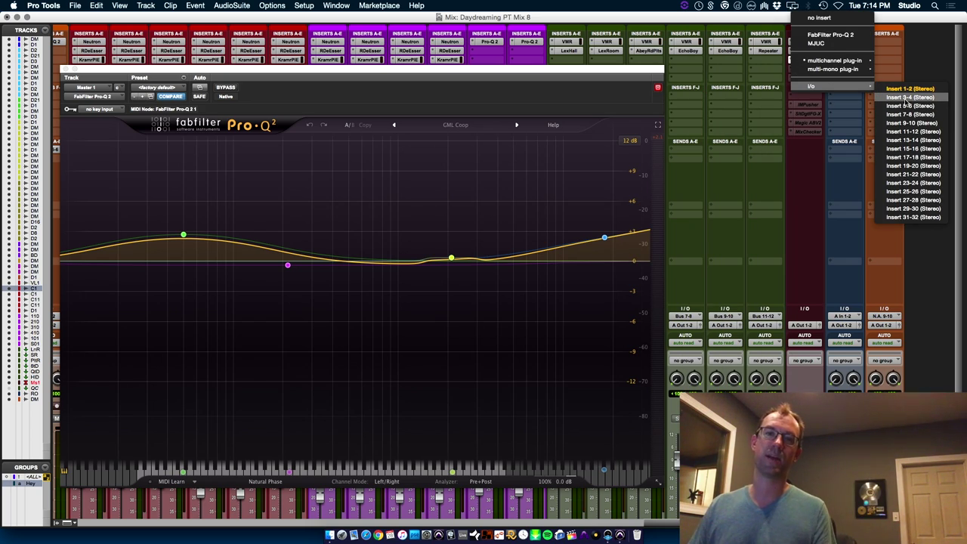
pyautogui.click(909, 97)
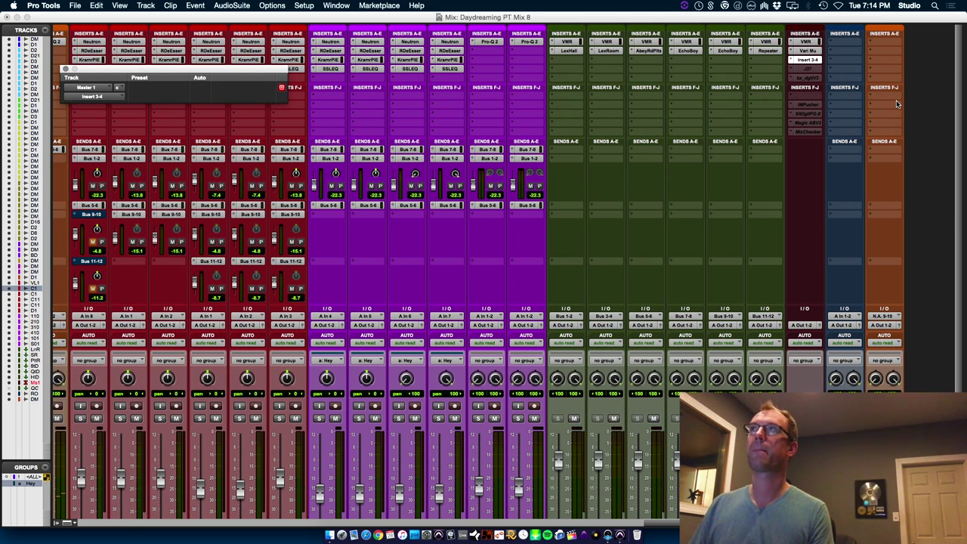
# Activate the J37 tape plug-in on Master 1, compare it against bypass, and save the session.
pyautogui.click(797, 70)
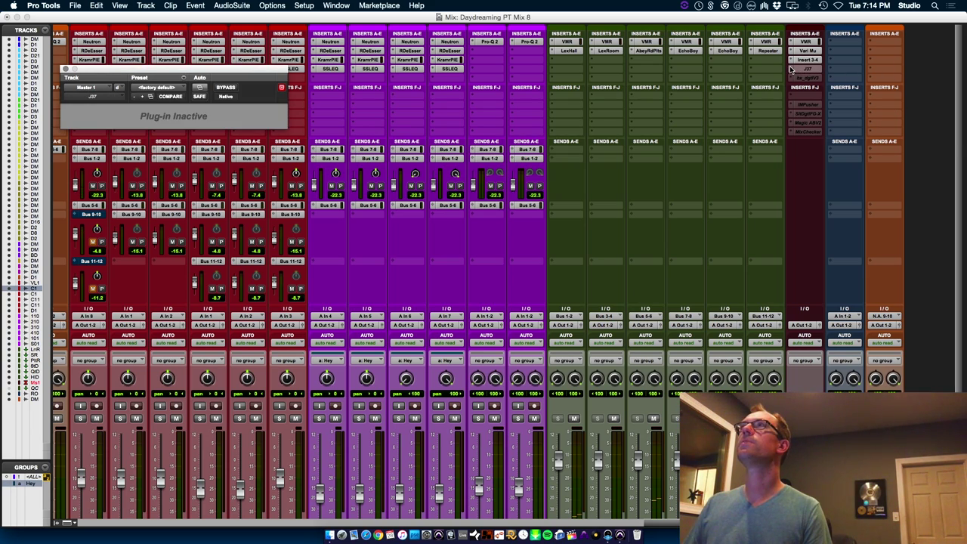
pyautogui.click(791, 70)
pyautogui.click(727, 97)
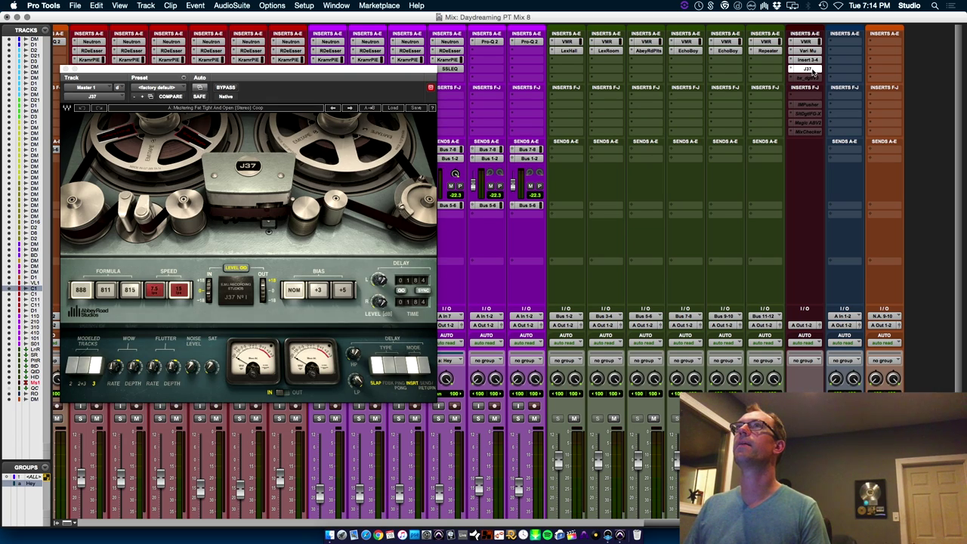
pyautogui.keyDown('super'); pyautogui.click(809, 69); pyautogui.keyUp('super')
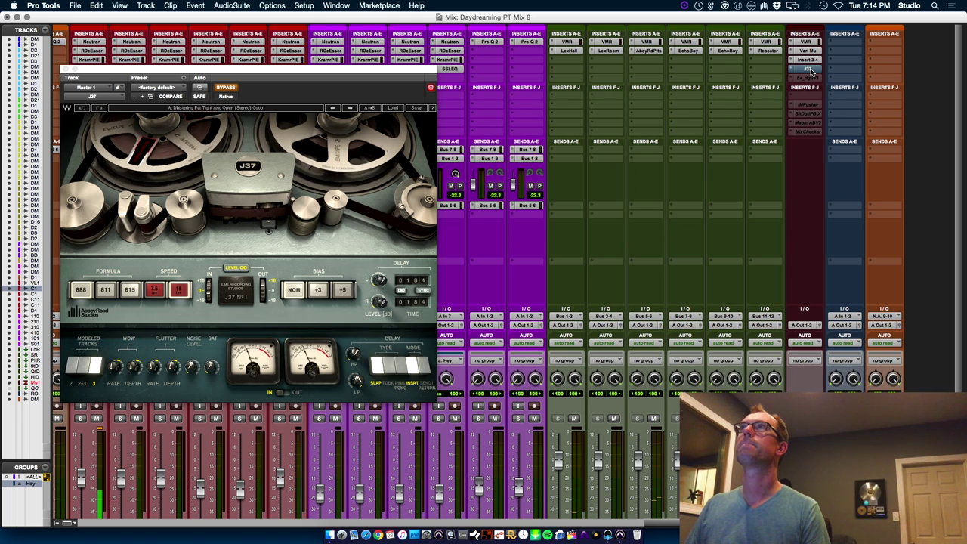
pyautogui.keyDown('super'); pyautogui.click(809, 70); pyautogui.keyUp('super')
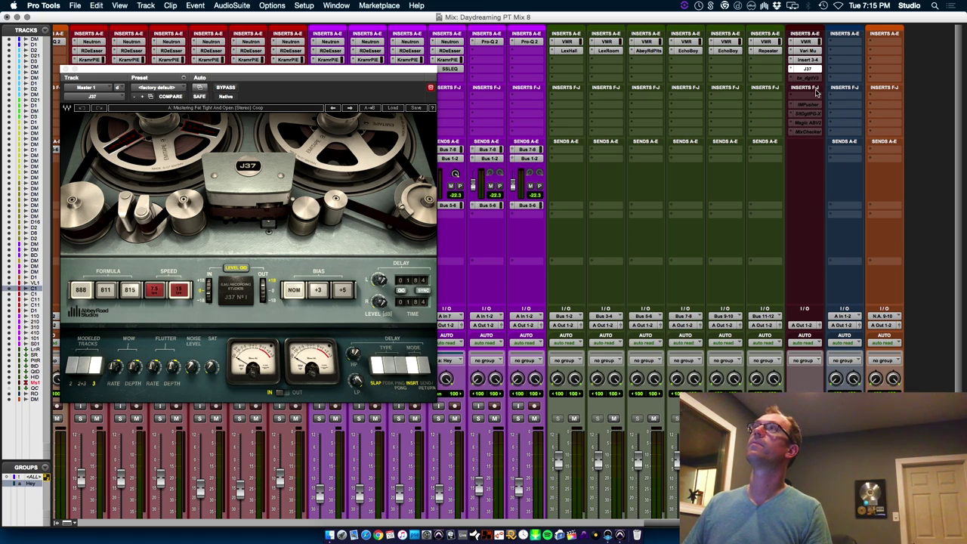
pyautogui.press('super+s')
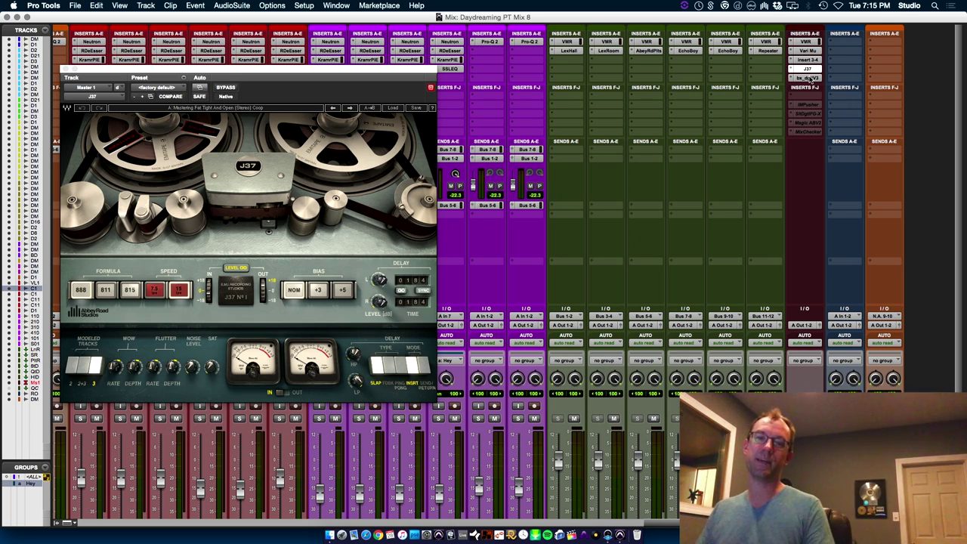
# Set the Master 1 bx_digital V3 to a 468 Hz Mono-Maker and 141 % Stereo Width, and save the session.
pyautogui.click(805, 78)
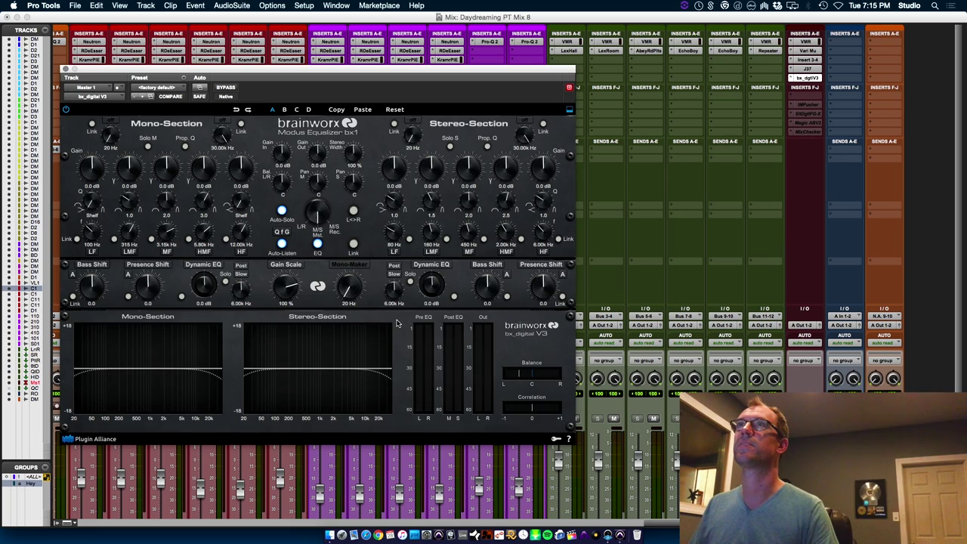
pyautogui.moveTo(348, 290); pyautogui.dragTo(347, 268)
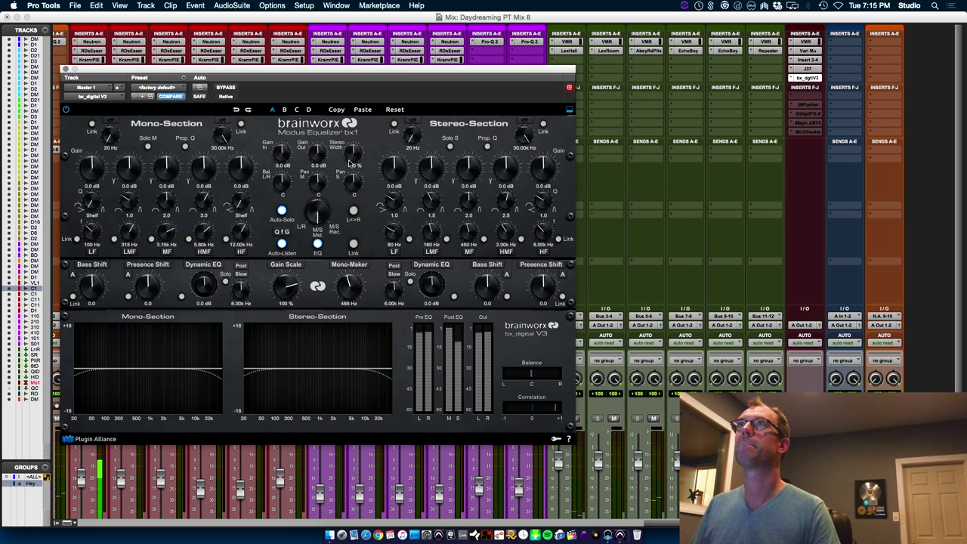
pyautogui.moveTo(355, 156); pyautogui.dragTo(356, 147)
pyautogui.press('space')
pyautogui.press('super+s')
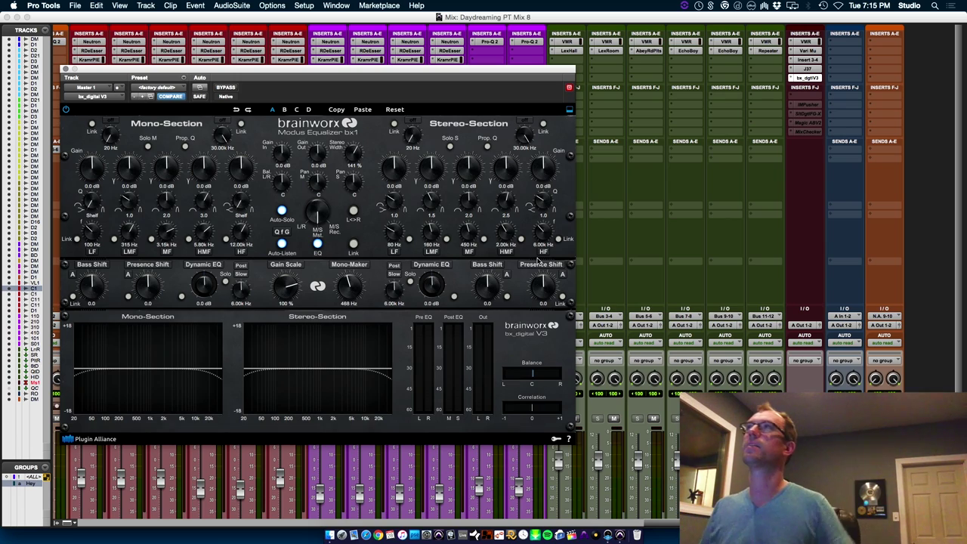
# Insert the stereo Abbey Road Vinyl plug-in on Master 1 and lower the input of its Virtual Mixbuss.
pyautogui.click(810, 96)
pyautogui.moveTo(838, 142)
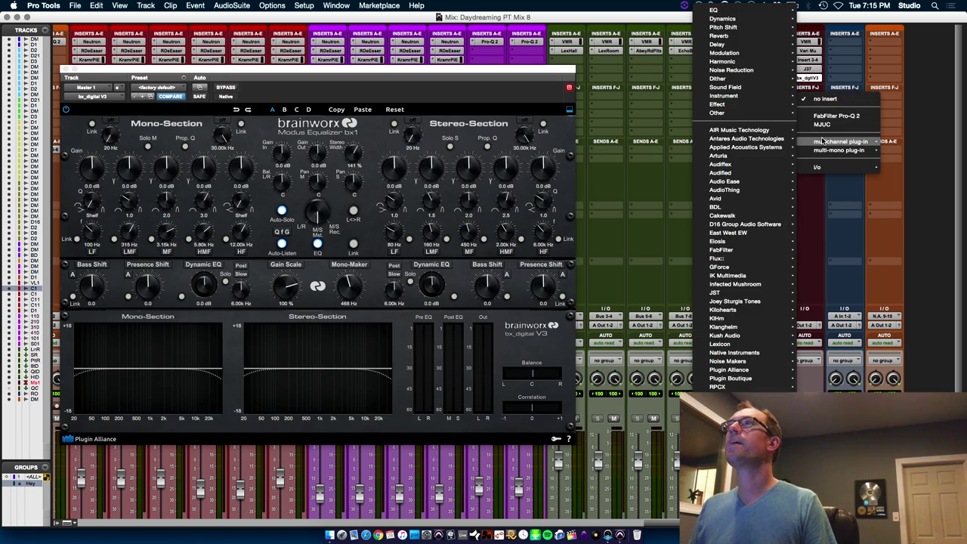
pyautogui.scroll(-3, 745, 204)
pyautogui.scroll(-3, 744, 227)
pyautogui.moveTo(725, 468)
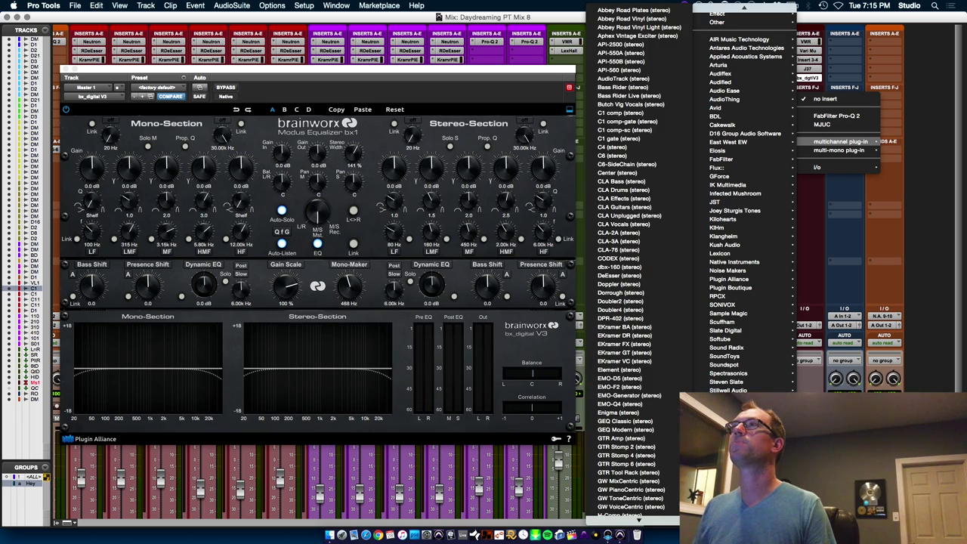
pyautogui.click(665, 27)
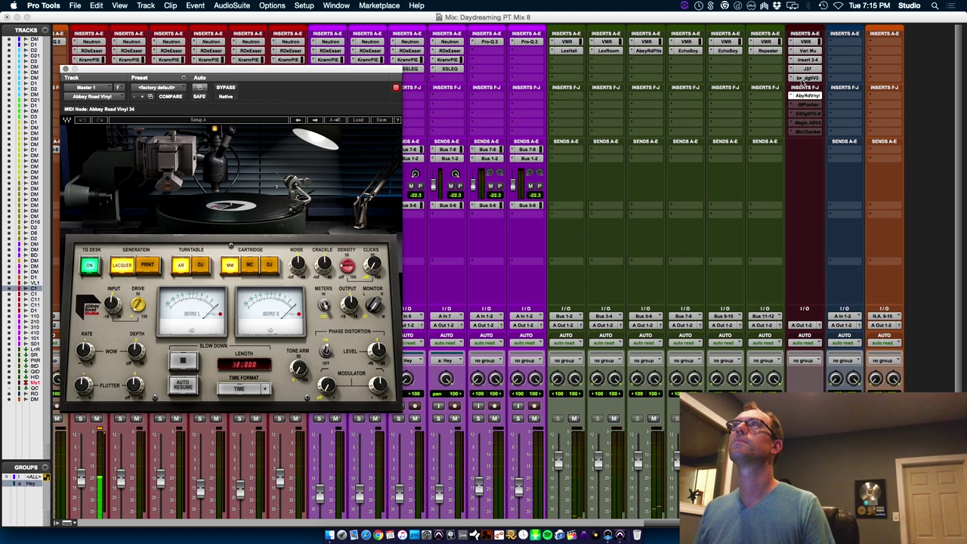
pyautogui.click(806, 41)
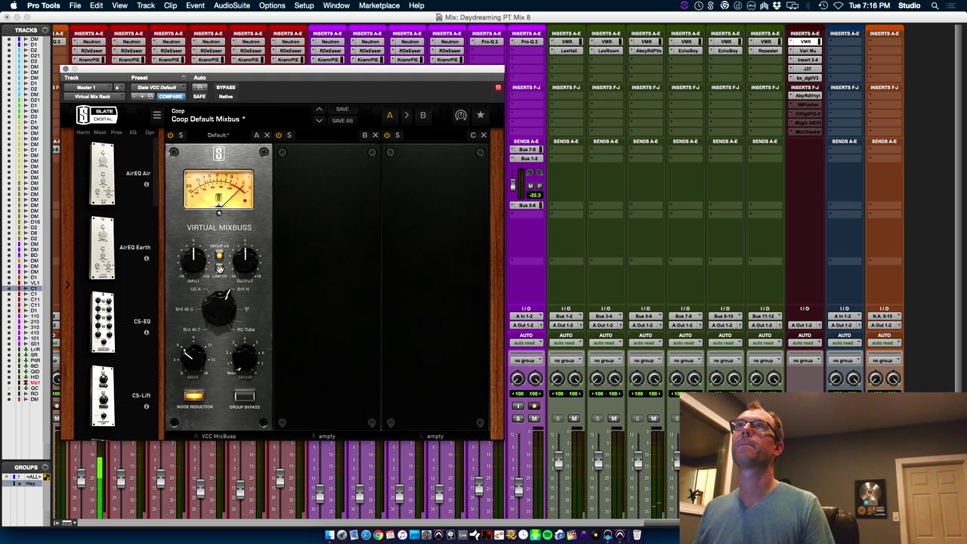
pyautogui.moveTo(193, 263); pyautogui.dragTo(193, 274)
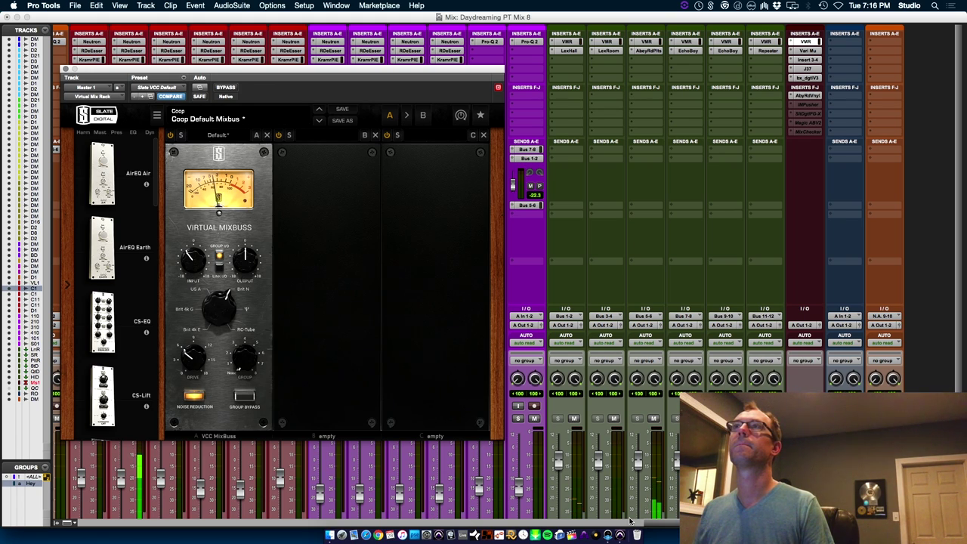
# Insert the stereo Scheps 73 after Neutron on the DDM Plucks track and raise its mid EQ band.
pyautogui.moveTo(766, 523); pyautogui.dragTo(514, 537)
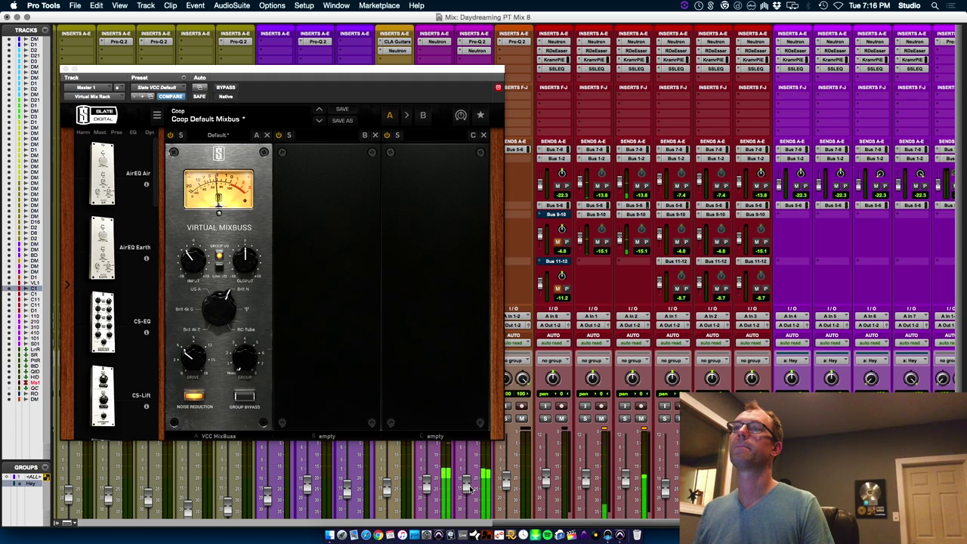
pyautogui.click(473, 59)
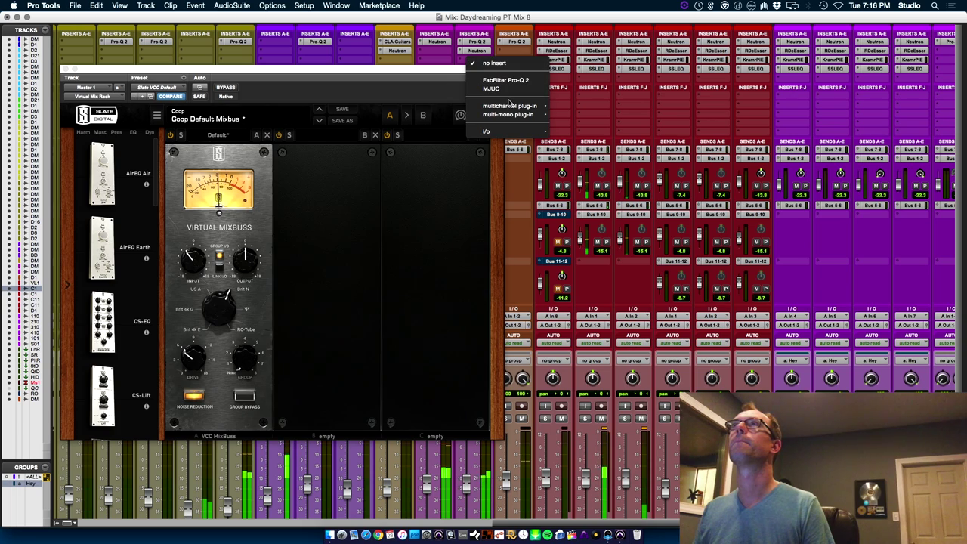
pyautogui.moveTo(522, 106)
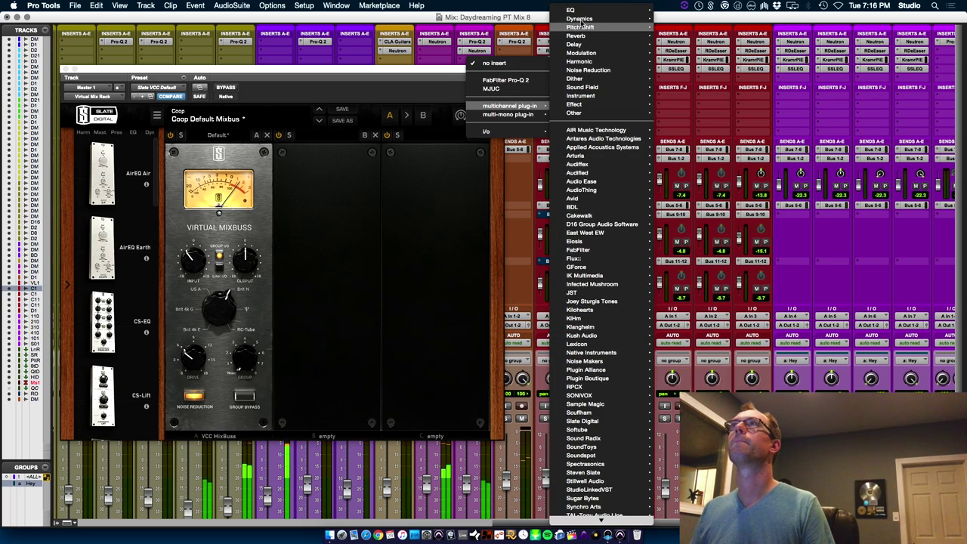
pyautogui.moveTo(582, 11)
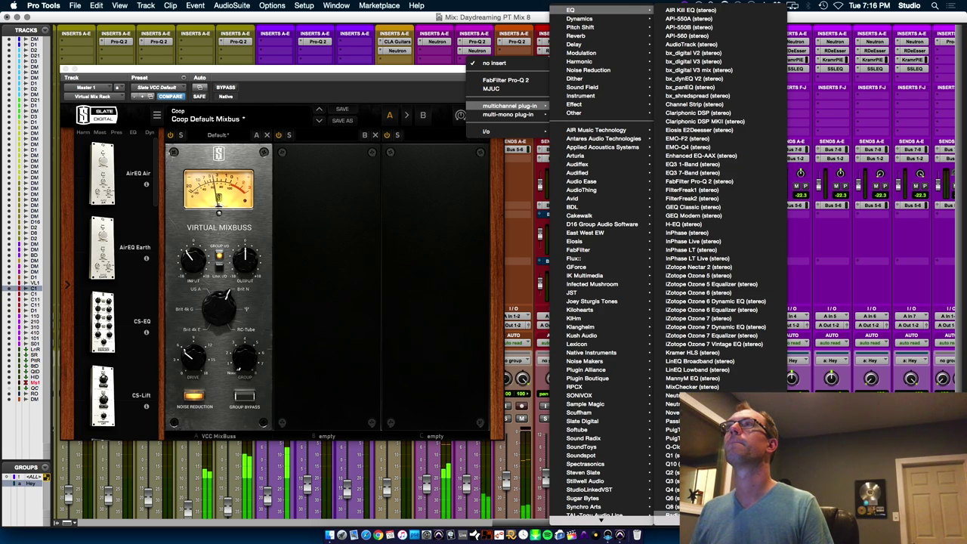
pyautogui.scroll(-7, 718, 508)
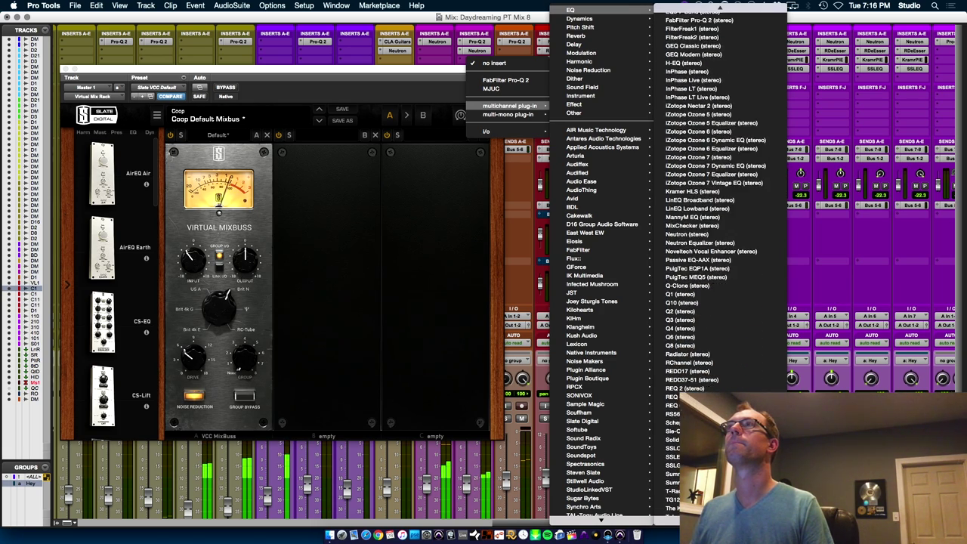
pyautogui.scroll(-2, 718, 484)
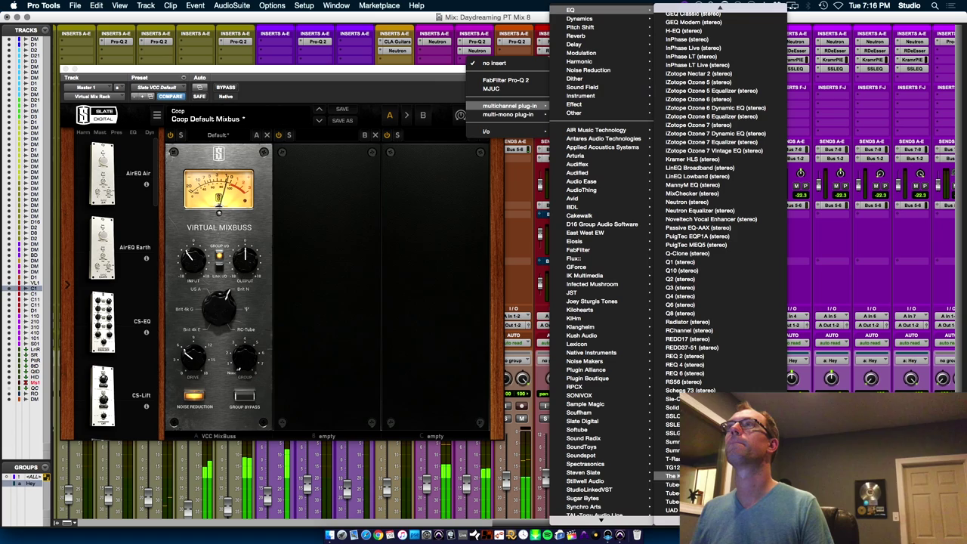
pyautogui.click(719, 391)
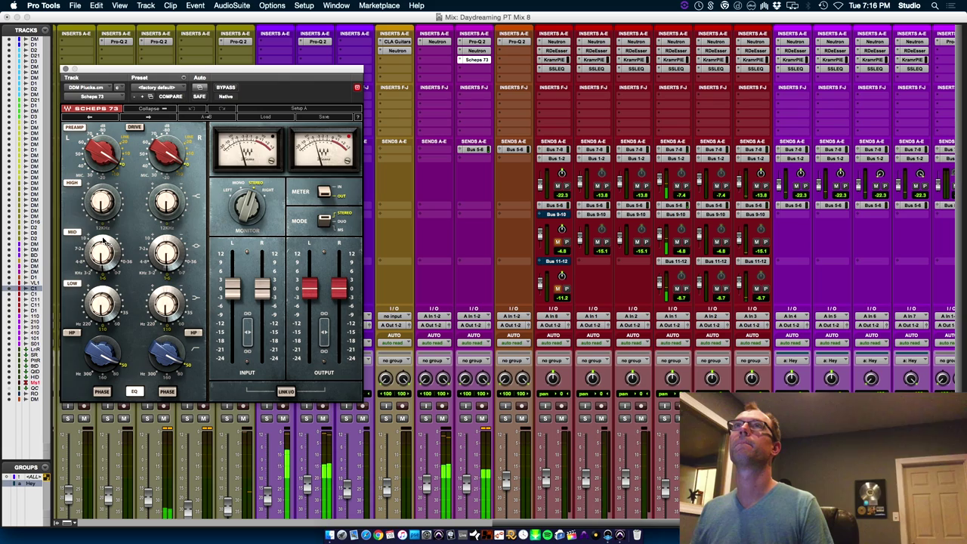
pyautogui.moveTo(118, 259); pyautogui.dragTo(118, 251)
pyautogui.moveTo(108, 255); pyautogui.dragTo(108, 247)
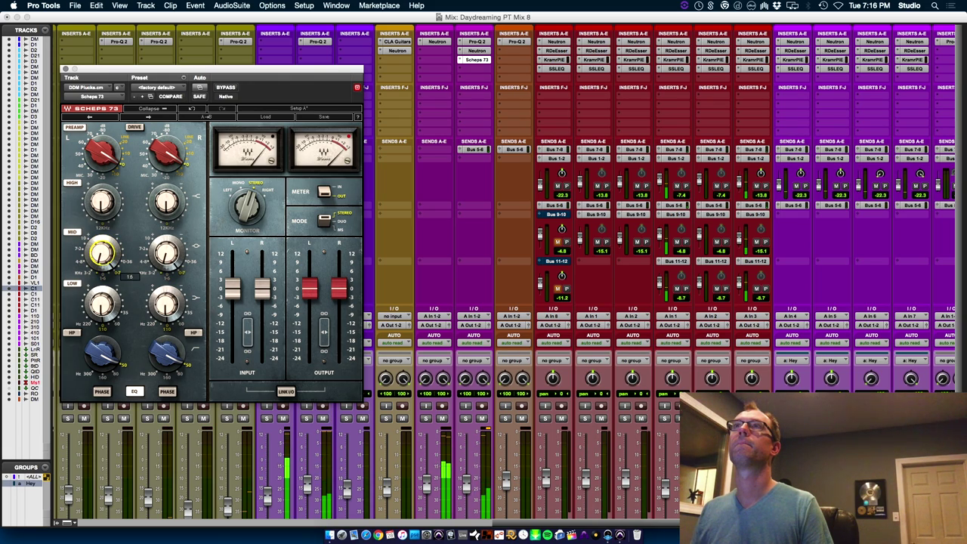
# Rebalance the faders: slightly raise the first purple track before the guitars, DMClp1 and DMBCSnpC, and lower the hi-hats DMHHt-1 and DMHHt3.
pyautogui.click(269, 497)
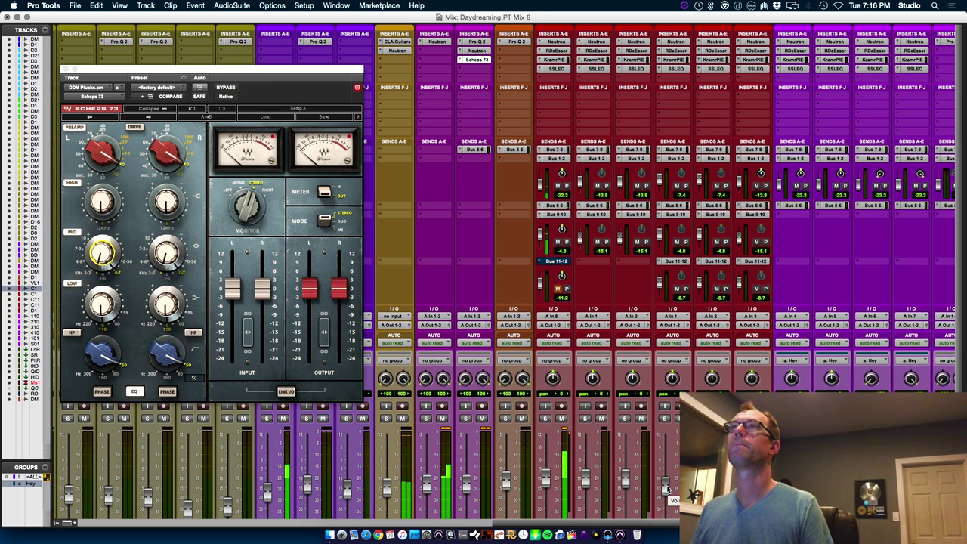
pyautogui.click(65, 68)
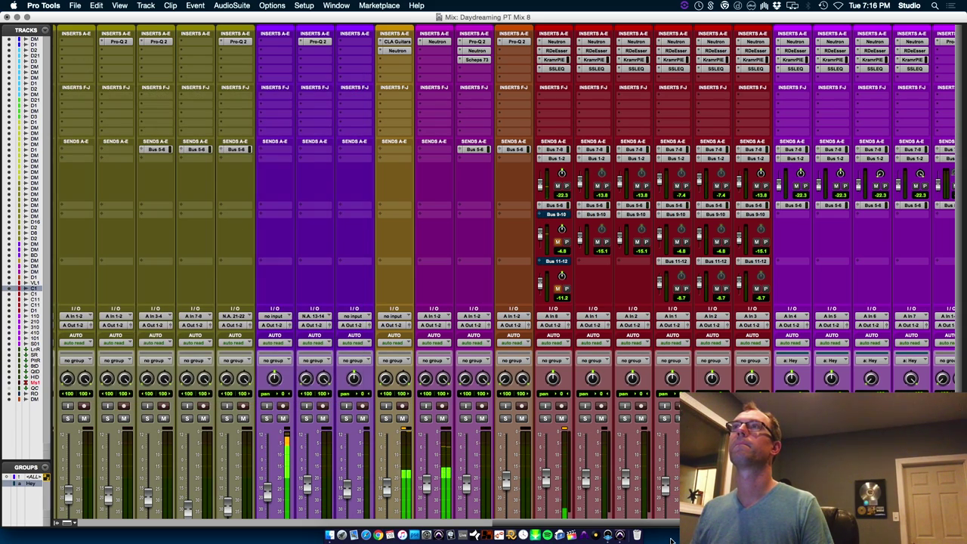
pyautogui.moveTo(623, 523); pyautogui.dragTo(115, 543)
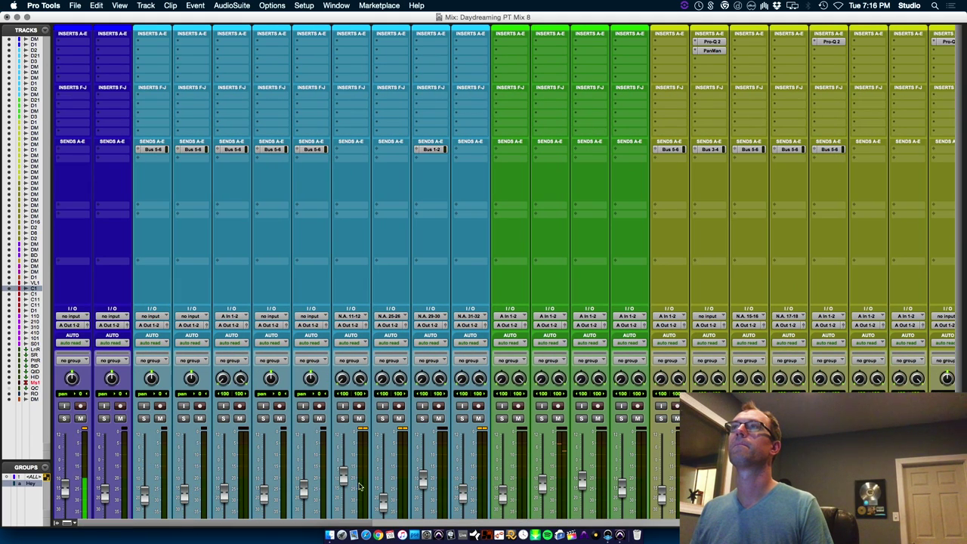
pyautogui.scroll(-5, 957, 312)
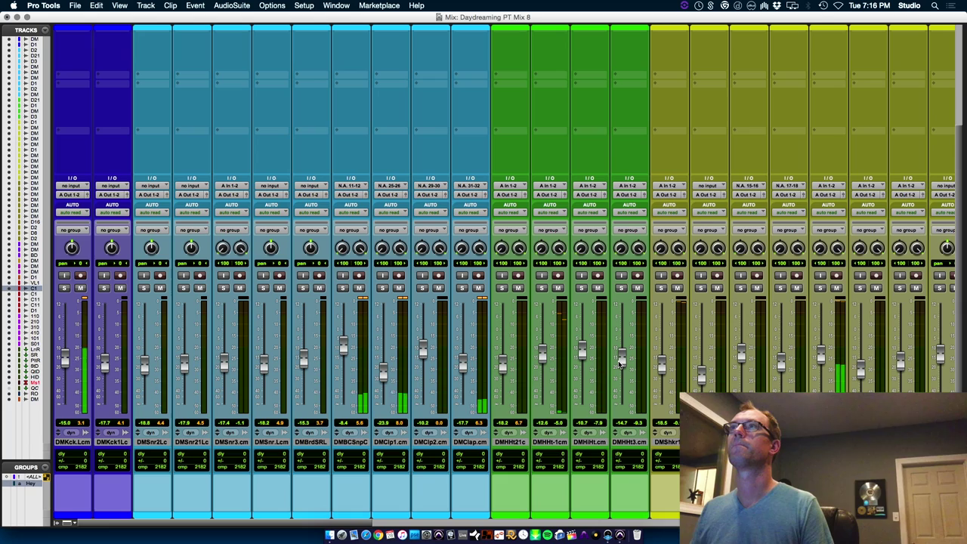
pyautogui.moveTo(543, 353); pyautogui.dragTo(542, 367)
pyautogui.moveTo(622, 361); pyautogui.dragTo(622, 372)
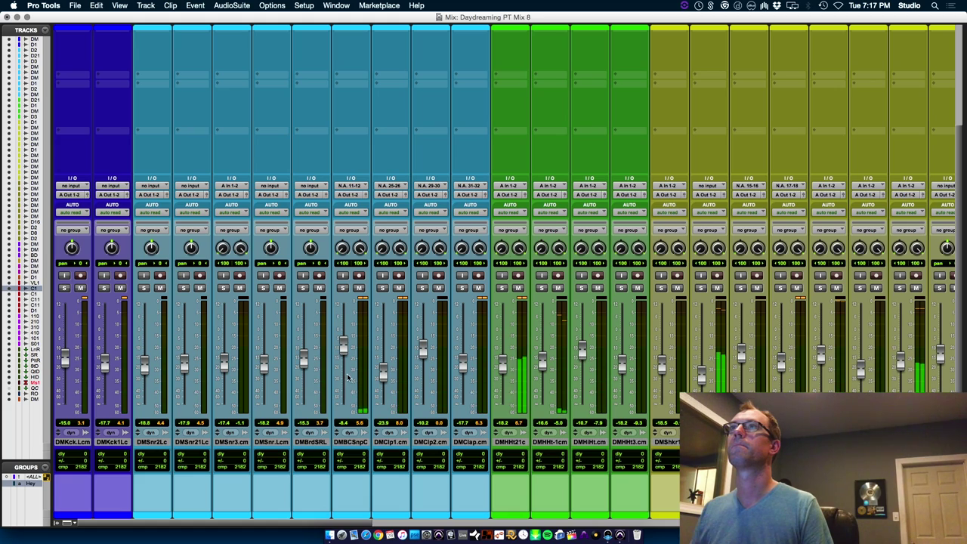
pyautogui.moveTo(385, 374); pyautogui.dragTo(344, 344)
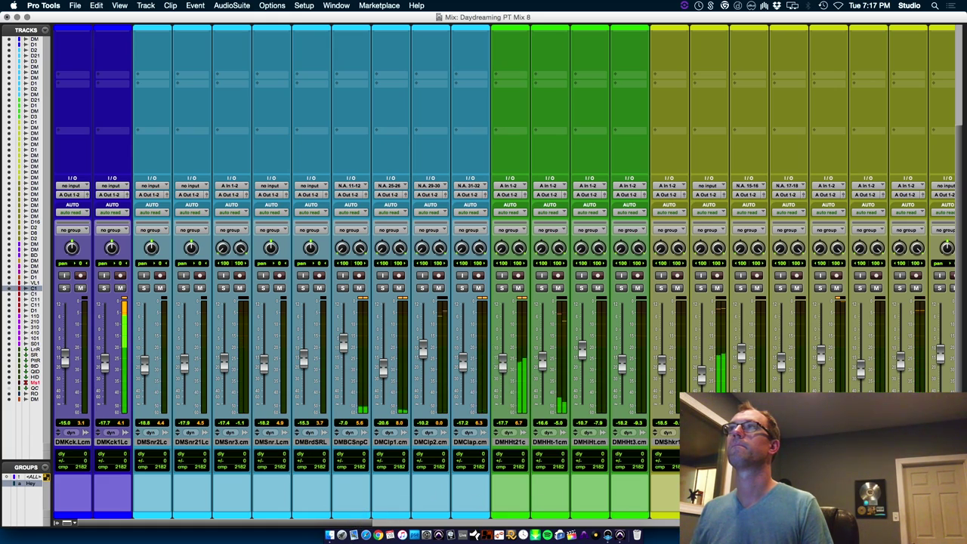
# Activate the IMPusher plug-in on Master 1 and dismiss the CPU overload error.
pyautogui.hscroll(8, 600, 525)
pyautogui.hscroll(10, 600, 525)
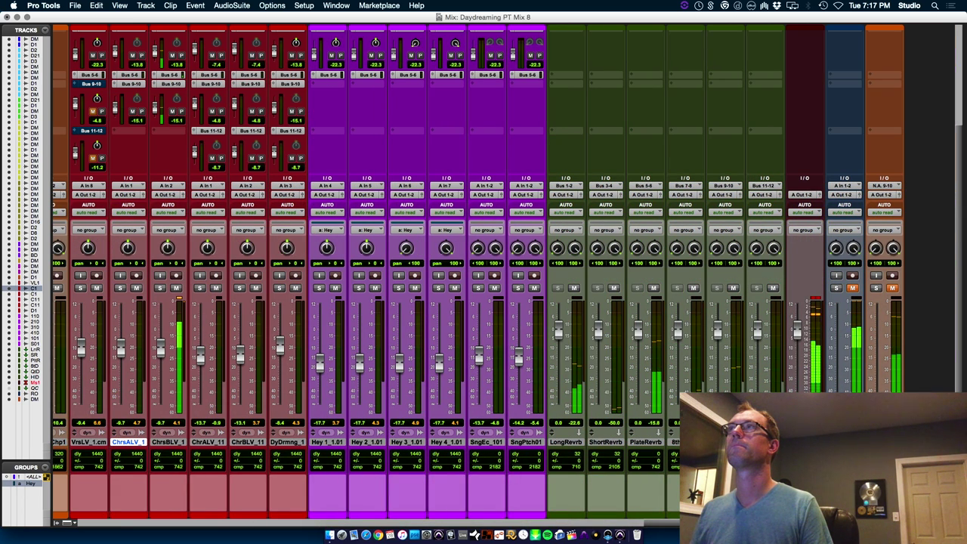
pyautogui.scroll(5, 902, 121)
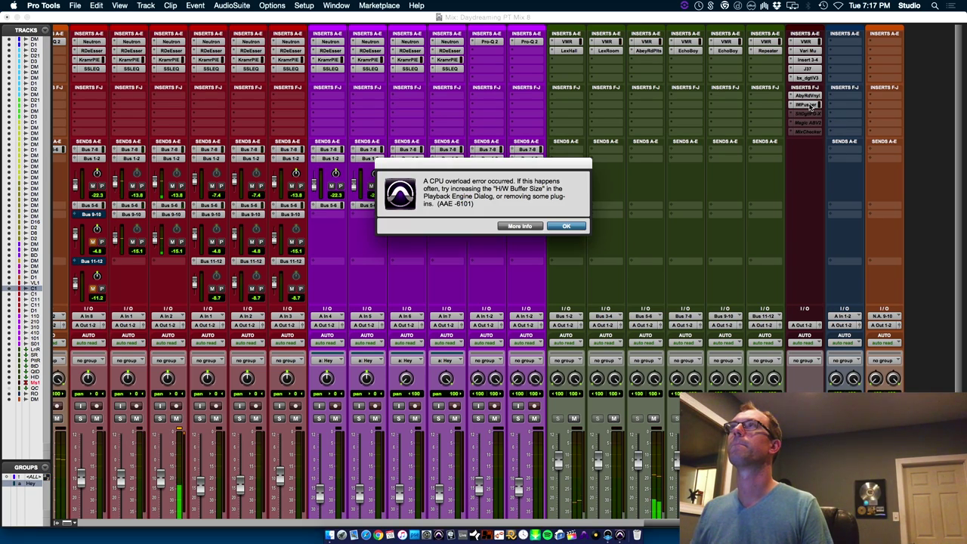
pyautogui.click(566, 227)
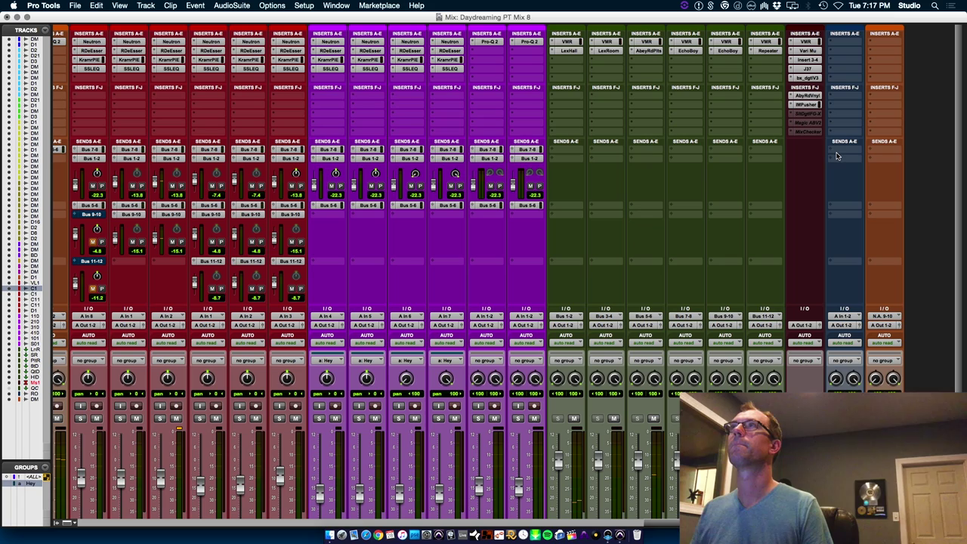
# Tune the Low band of Master 1's IMPusher to C - 65Hz and set modest Low and Body amounts.
pyautogui.click(809, 105)
pyautogui.click(180, 389)
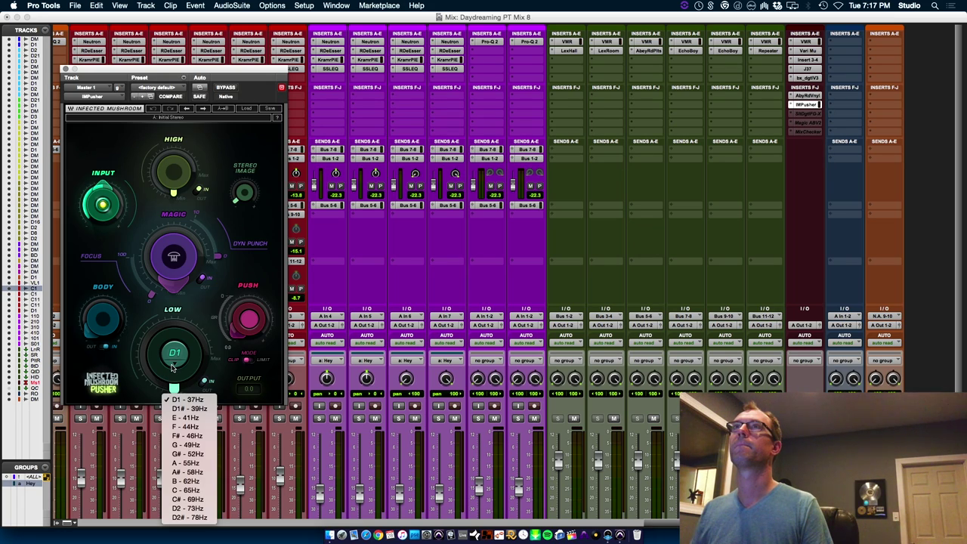
pyautogui.click(186, 490)
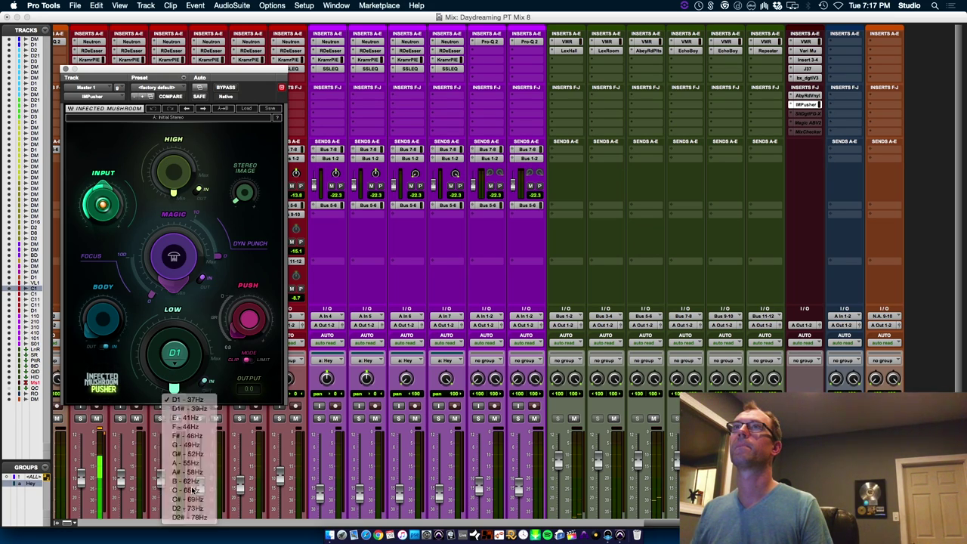
pyautogui.moveTo(176, 384)
pyautogui.mouseDown()
pyautogui.moveTo(176, 333)
pyautogui.moveTo(176, 383)
pyautogui.moveTo(176, 368)
pyautogui.mouseUp()
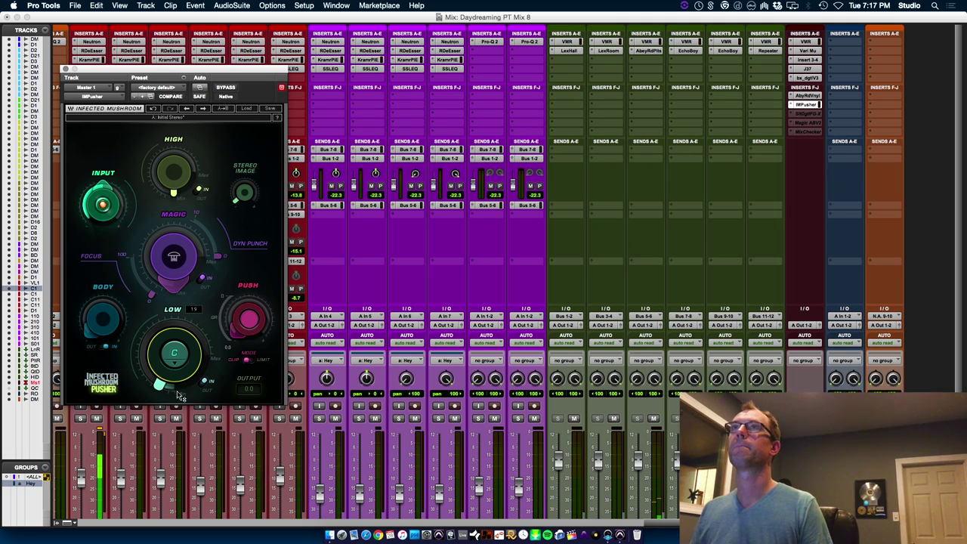
pyautogui.moveTo(88, 334); pyautogui.dragTo(88, 327)
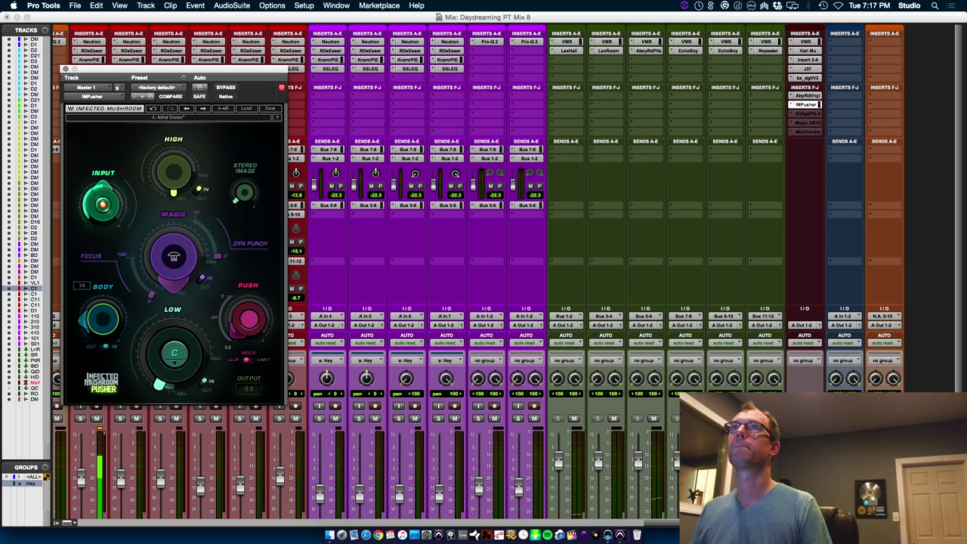
# Adjust IMPusher's Magic, Focus and Dyn Punch, with small changes to High, Stereo Image and Push.
pyautogui.moveTo(169, 292)
pyautogui.mouseDown()
pyautogui.moveTo(169, 269)
pyautogui.moveTo(155, 293)
pyautogui.mouseUp()
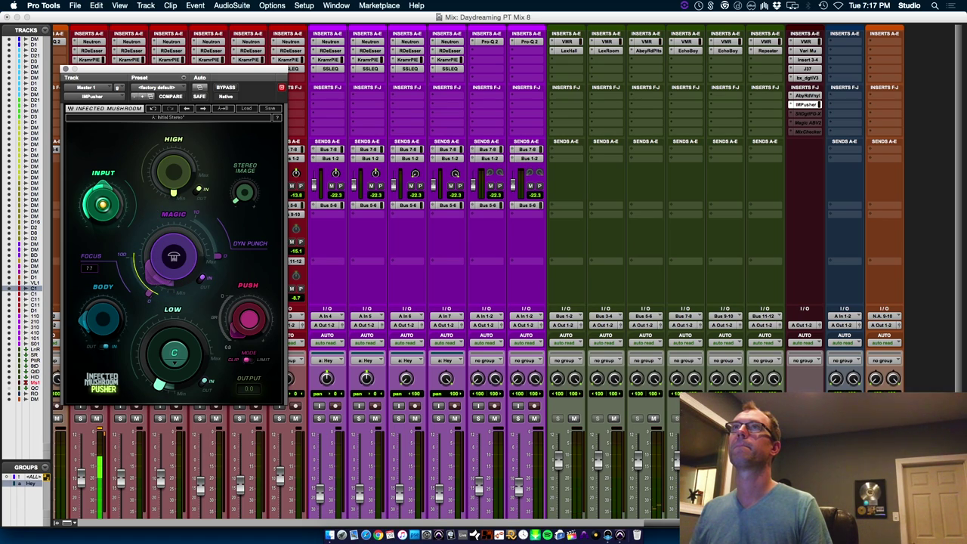
pyautogui.moveTo(220, 257); pyautogui.dragTo(219, 254)
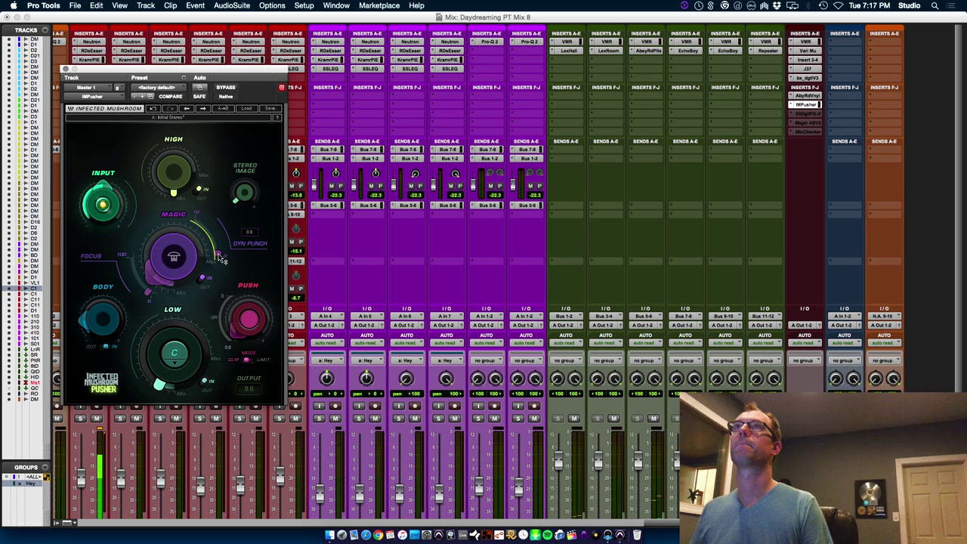
pyautogui.moveTo(173, 190); pyautogui.dragTo(169, 192)
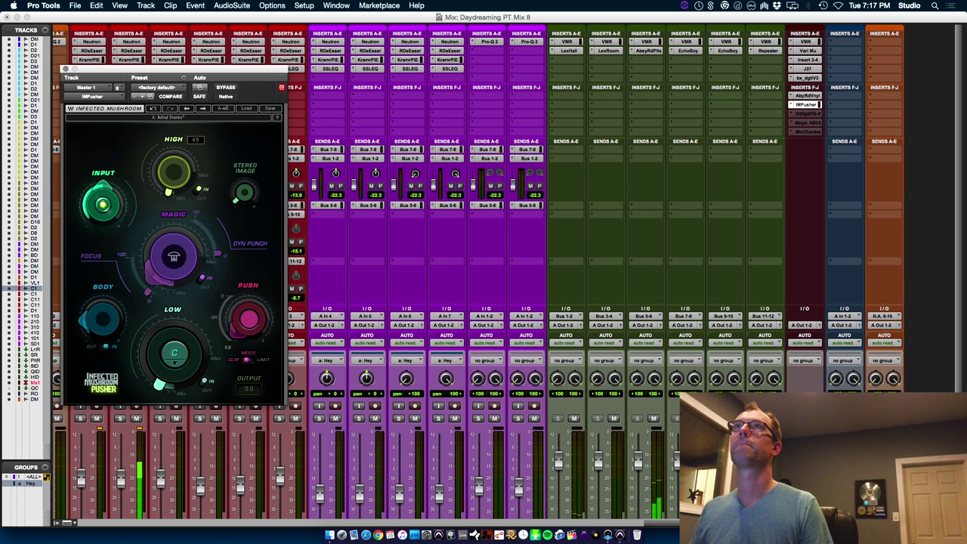
pyautogui.moveTo(243, 193); pyautogui.dragTo(243, 191)
pyautogui.moveTo(248, 319); pyautogui.dragTo(248, 318)
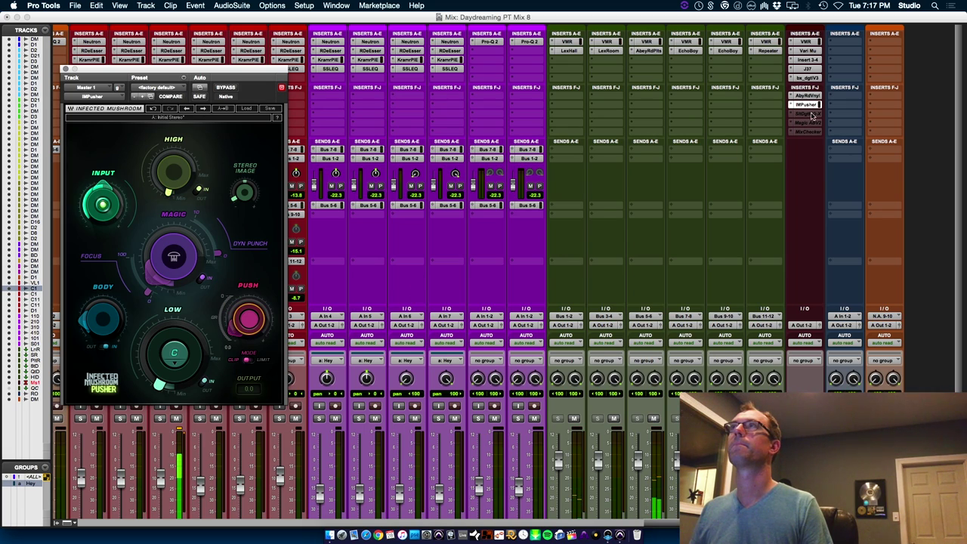
# Replace the inactive plug-in below IMPusher on Master 1 with FabFilter Pro-L (stereo) and raise its gain to about +6.6 dB.
pyautogui.click(792, 116)
pyautogui.moveTo(816, 109)
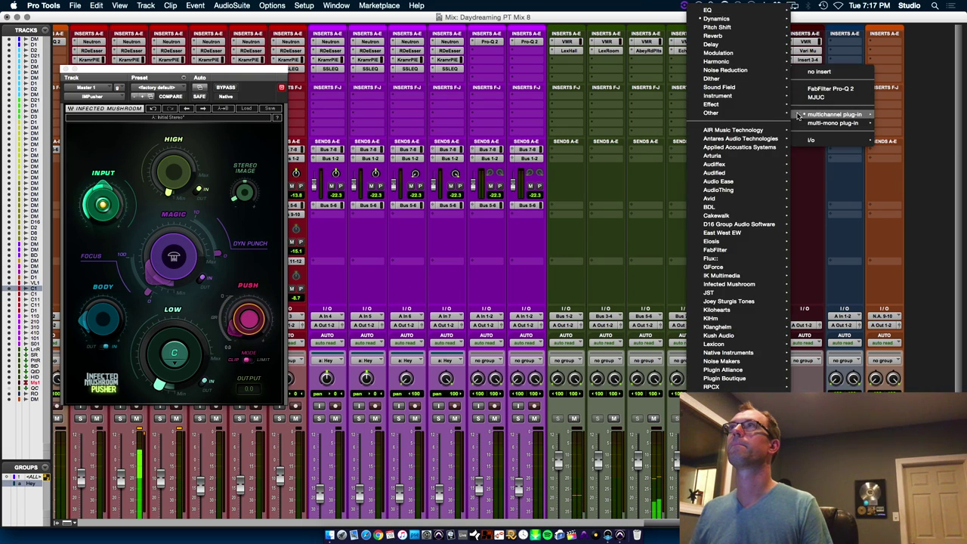
pyautogui.scroll(-1, 739, 204)
pyautogui.scroll(-1, 756, 279)
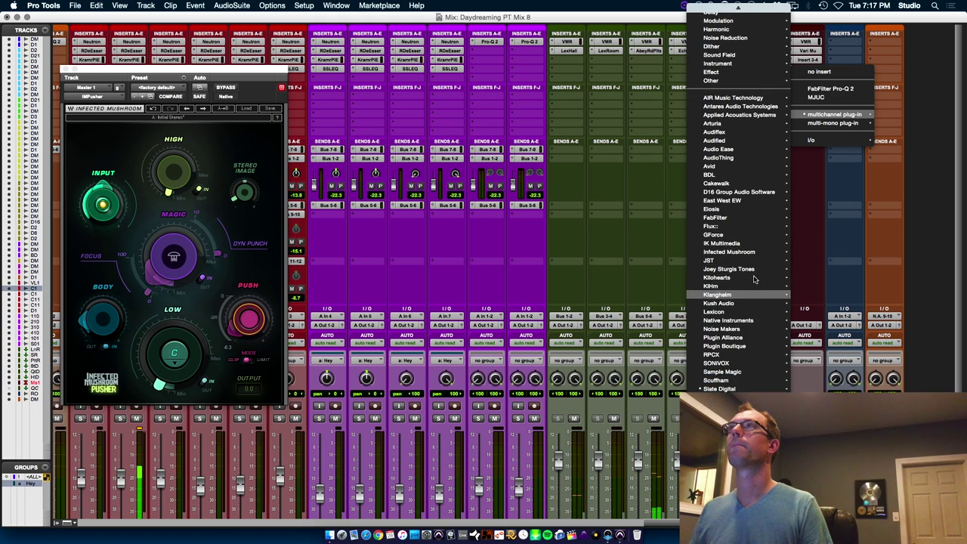
pyautogui.moveTo(749, 218)
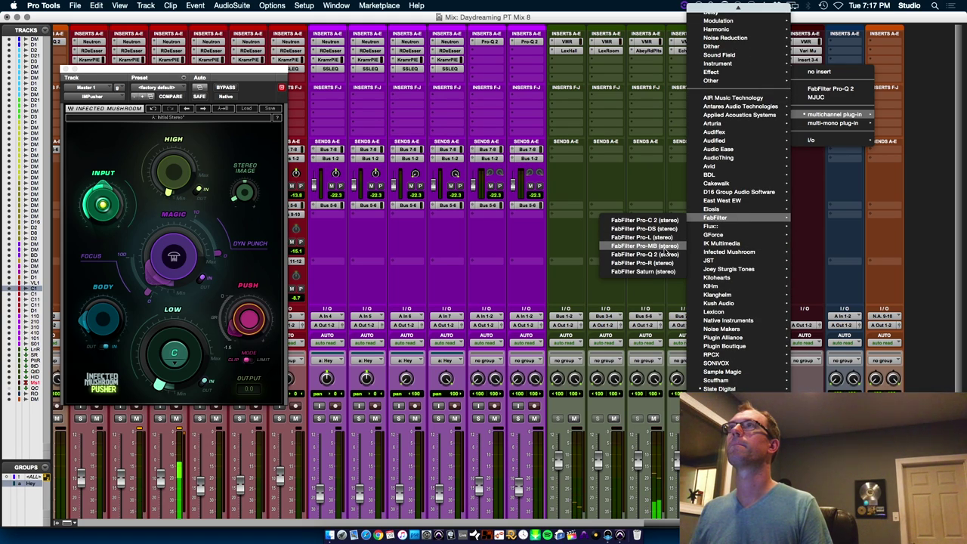
pyautogui.click(666, 239)
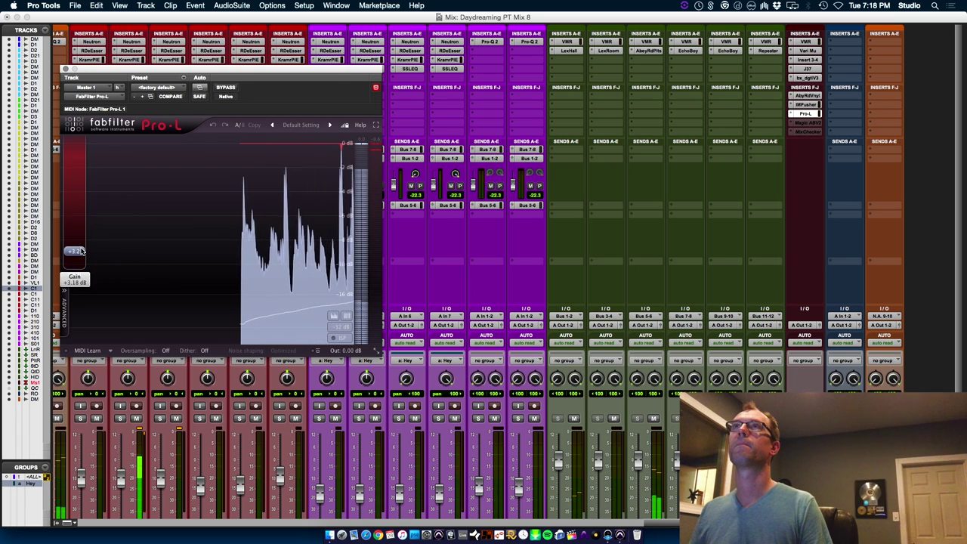
pyautogui.moveTo(76, 261); pyautogui.dragTo(83, 247)
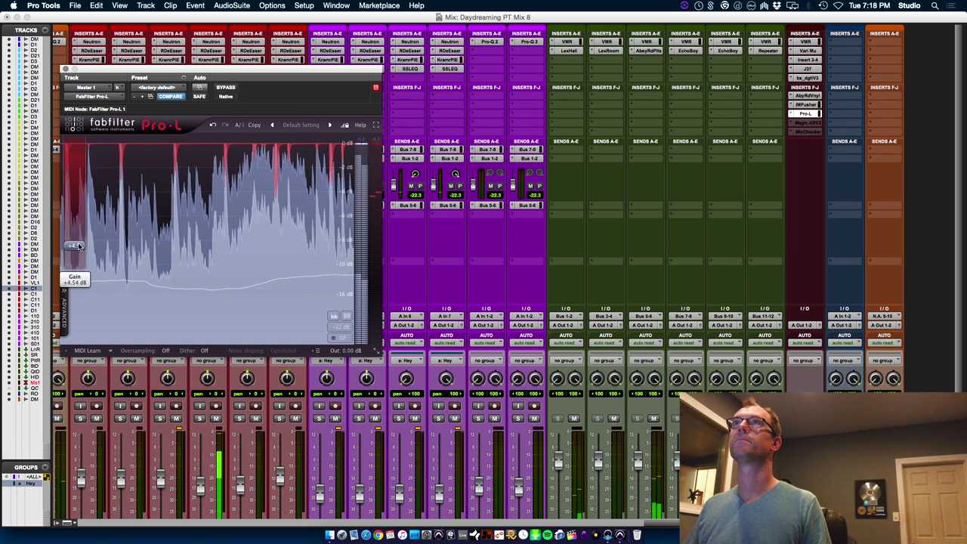
pyautogui.moveTo(81, 241); pyautogui.dragTo(81, 238)
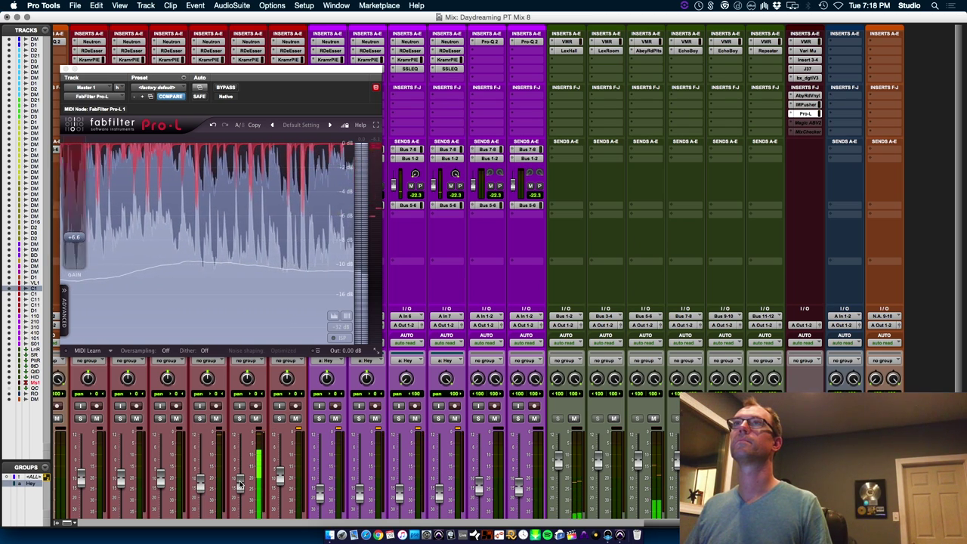
pyautogui.click(816, 51)
pyautogui.click(817, 50)
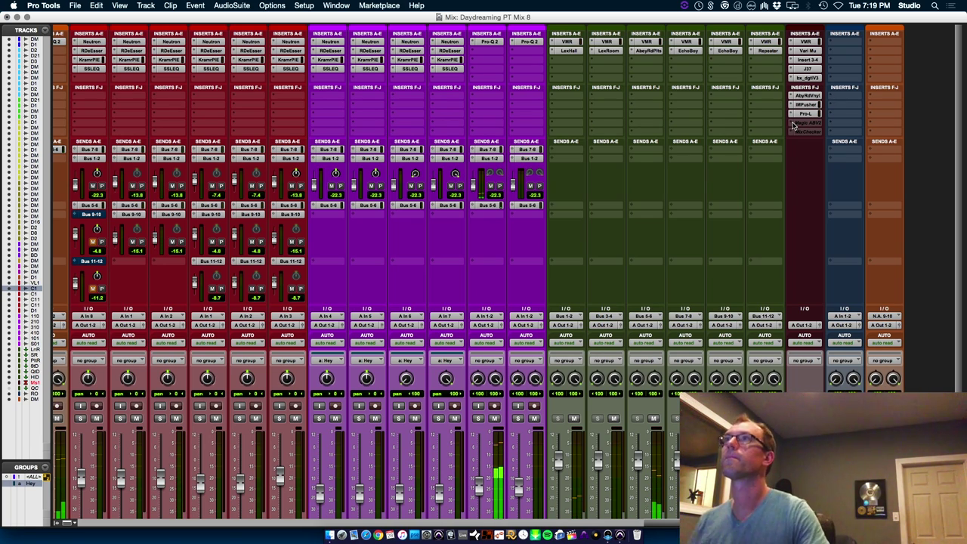
# Stop playback and select the whole ROUGh Mix clip in the Edit window as the bounce range.
pyautogui.press('super+equal')
pyautogui.press('space')
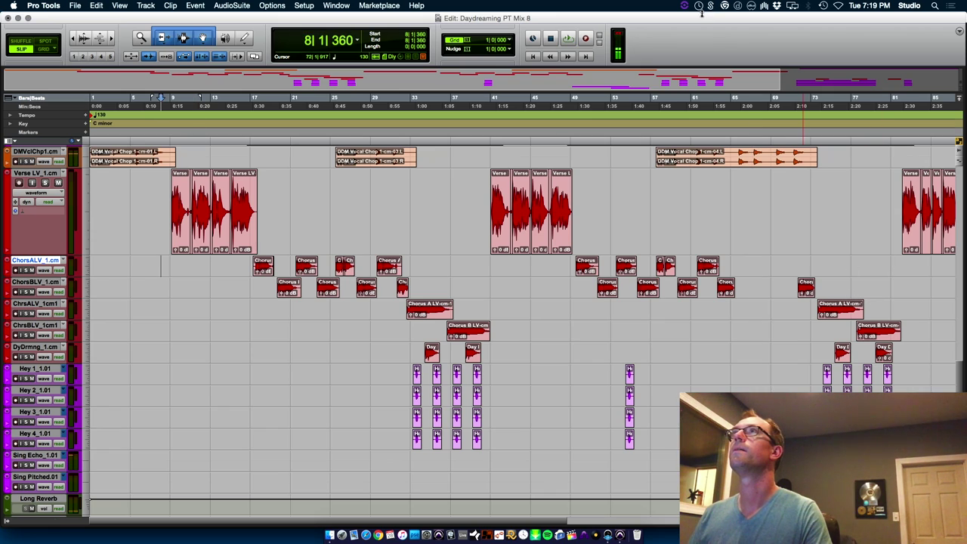
pyautogui.press('r')
pyautogui.press('r')
pyautogui.press('r')
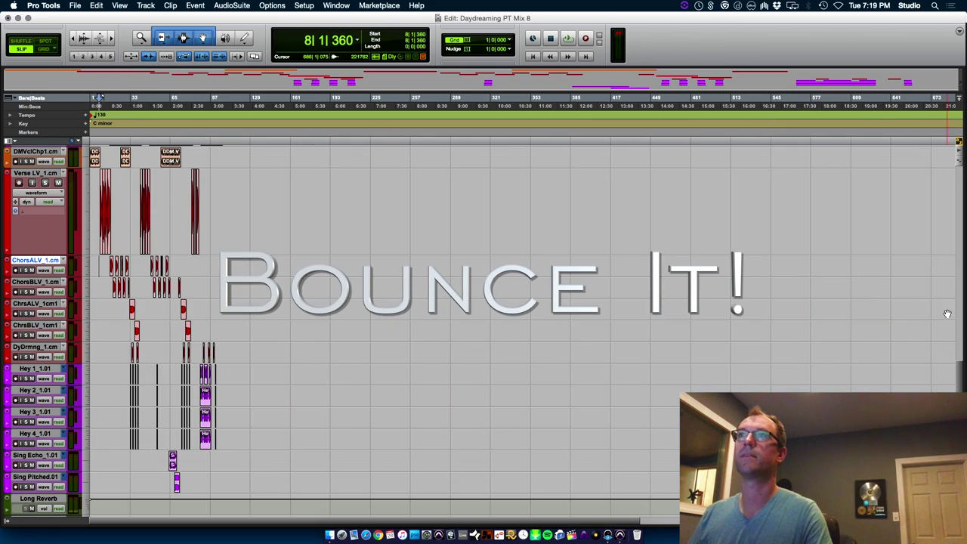
pyautogui.press('t')
pyautogui.press('t')
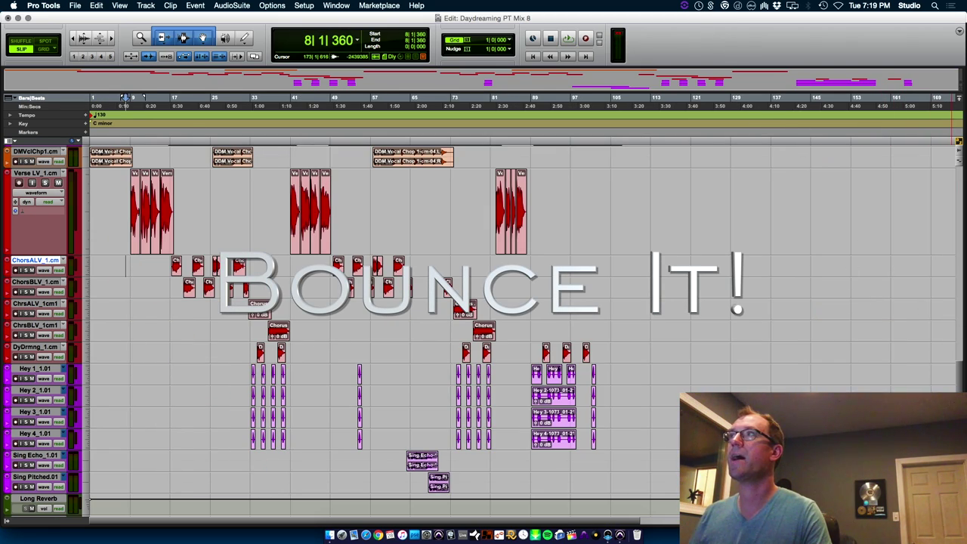
pyautogui.scroll(-10, 125, 99)
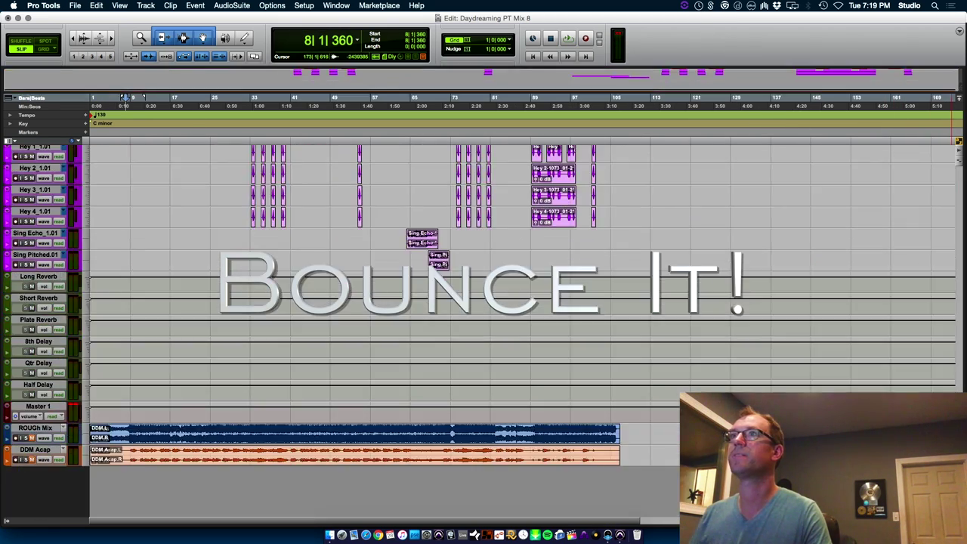
pyautogui.click(609, 442)
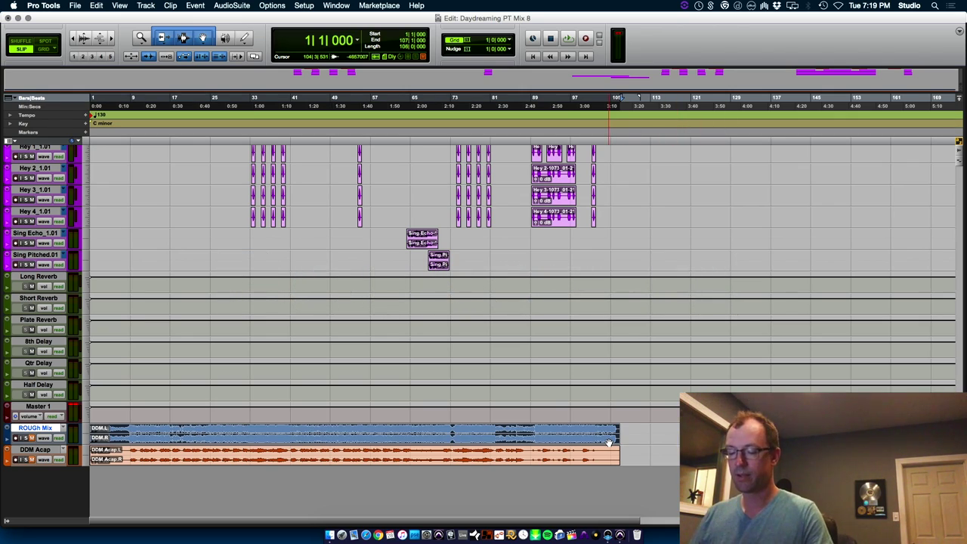
# Bounce A Out 1-2 as an interleaved 24-bit, 44.1 kHz WAV plus 320 kbit/s MP3 named "Daydreaming PT Mix Coop 3-28-17".
pyautogui.press('super+alt+b')
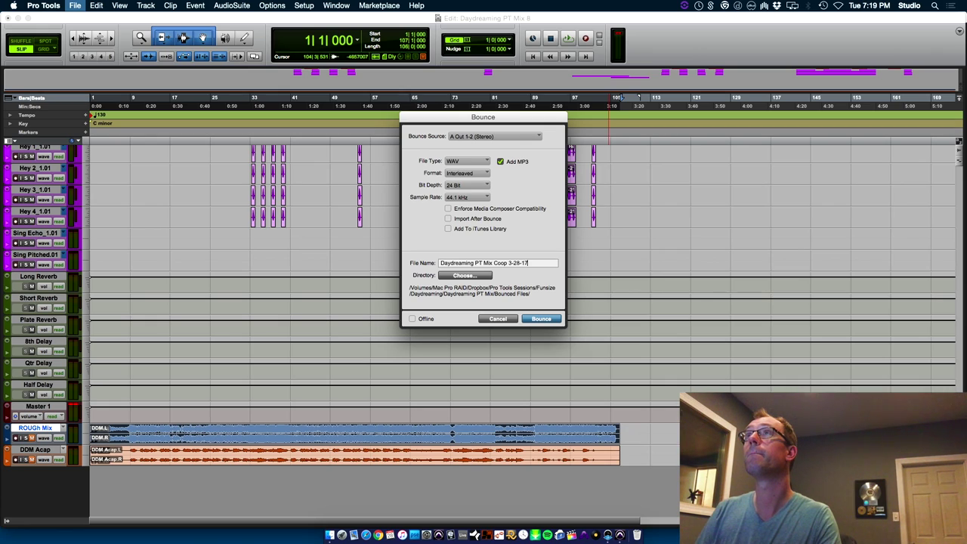
pyautogui.press('Return')
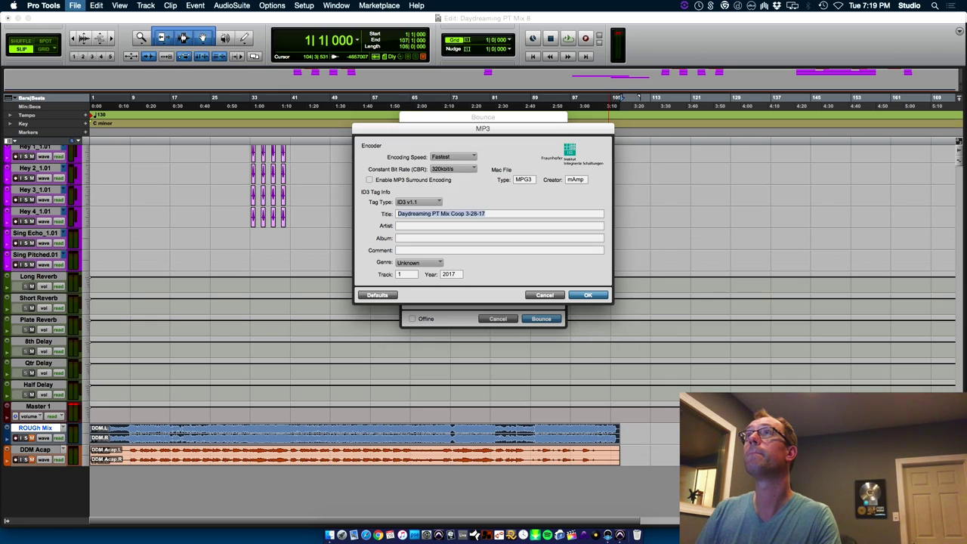
pyautogui.press('Return')
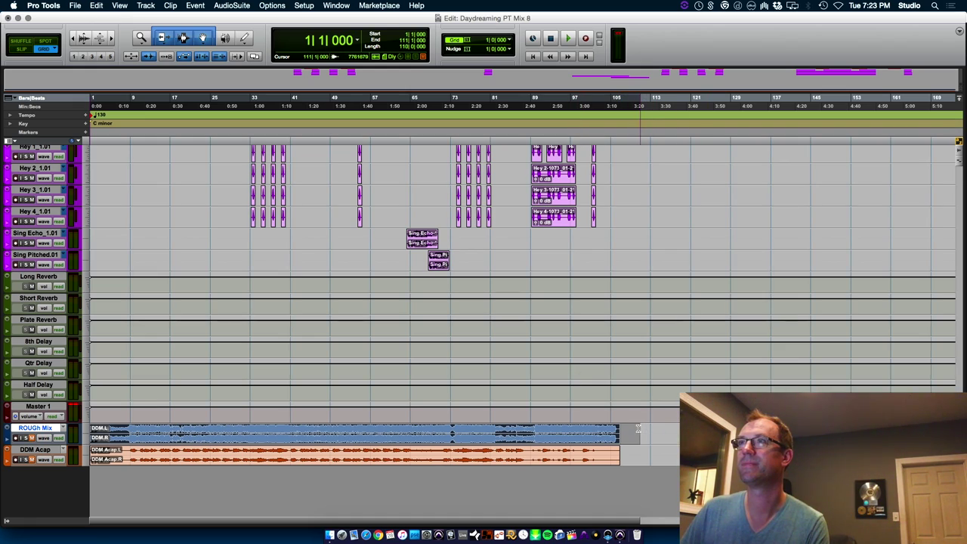
# Bounce the longer range ending at bar 110 as WAV plus MP3 under the name "Daydreaming PT Mix Coop 3-28-17_1".
pyautogui.press('alt+super+b')
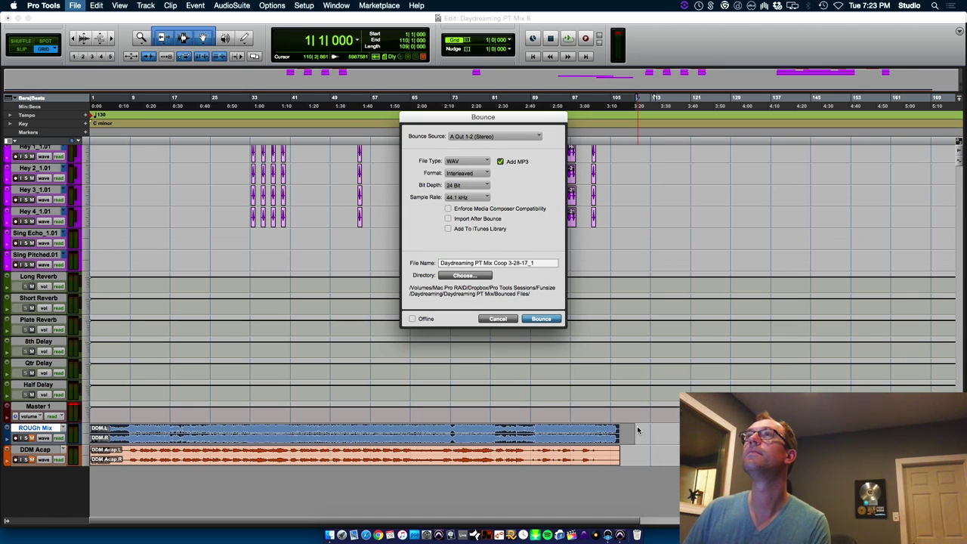
pyautogui.press('Return')
pyautogui.press('Return')
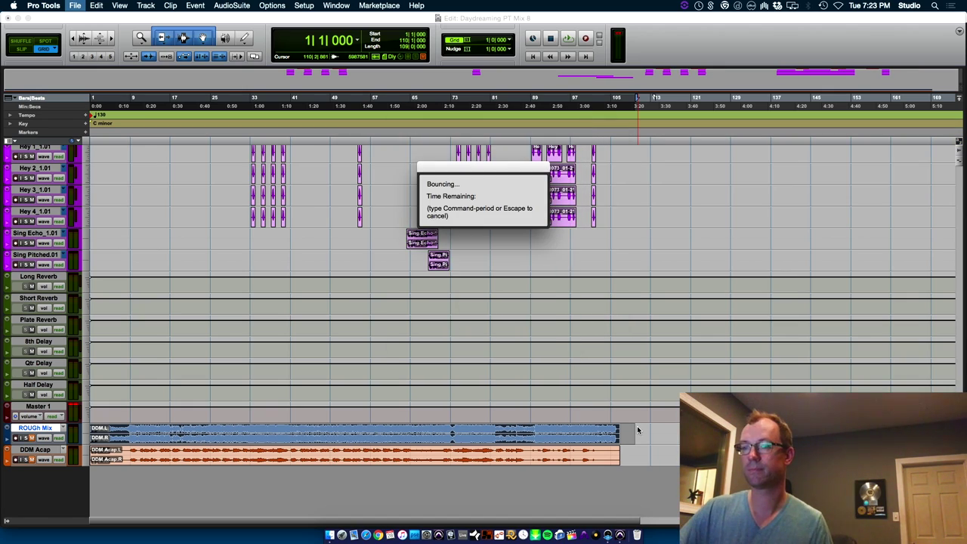